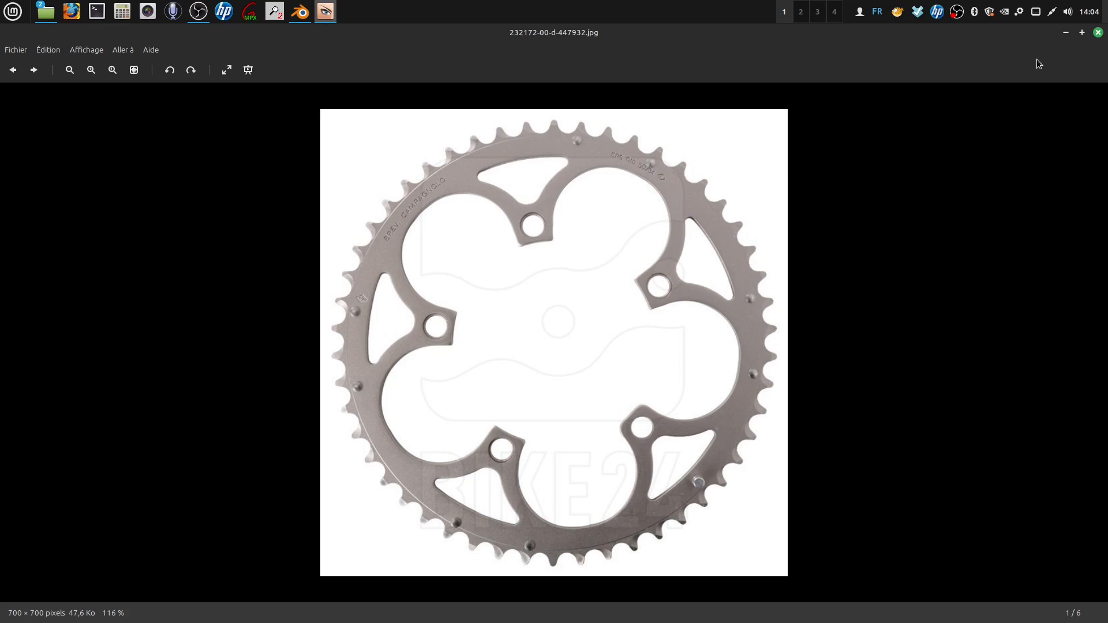
- Close the reference photo and switch the chainring in plateau 50.blend to Edit Mode in Blender
left_click(1098, 33)
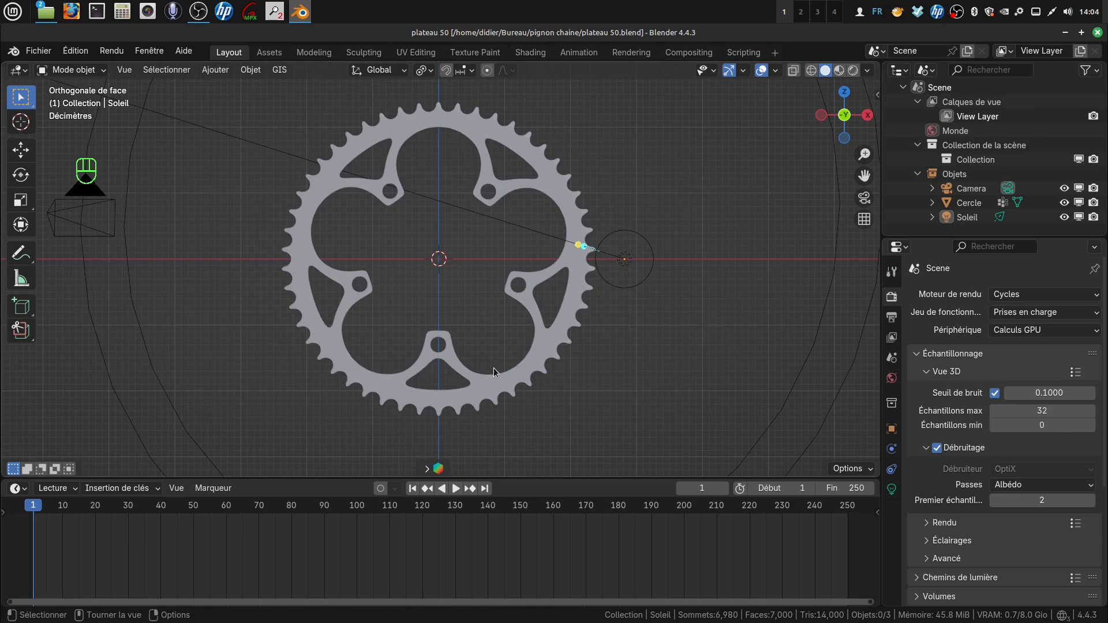
middle_click_drag(561, 320, 612, 345)
middle_click_drag(563, 305, 522, 305)
left_click(588, 272)
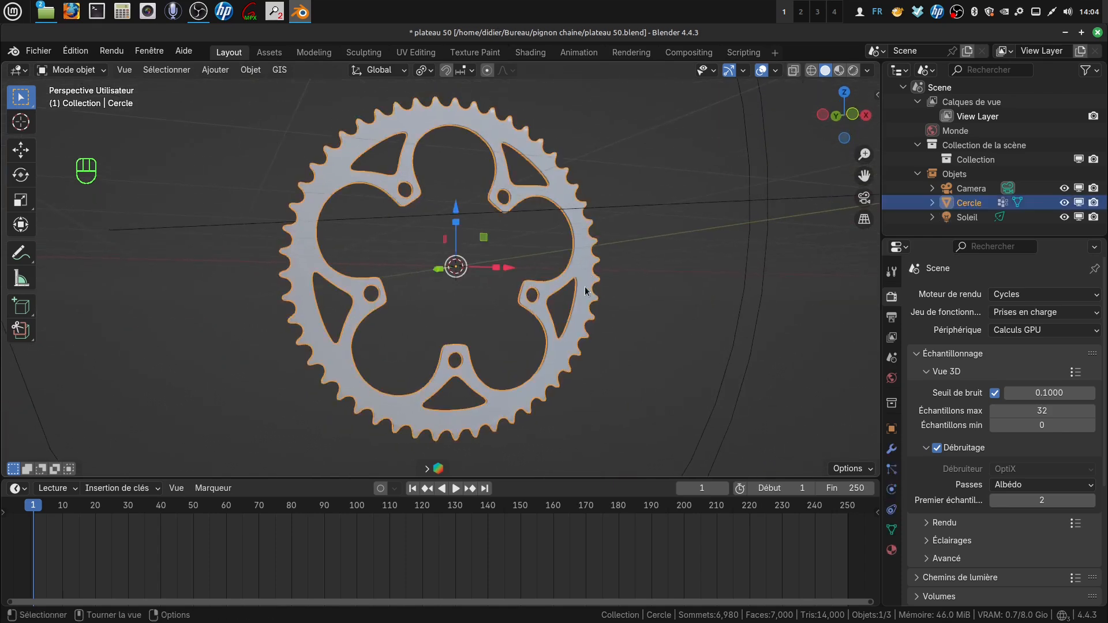
middle_click_drag(588, 287, 594, 310)
key("Tab")
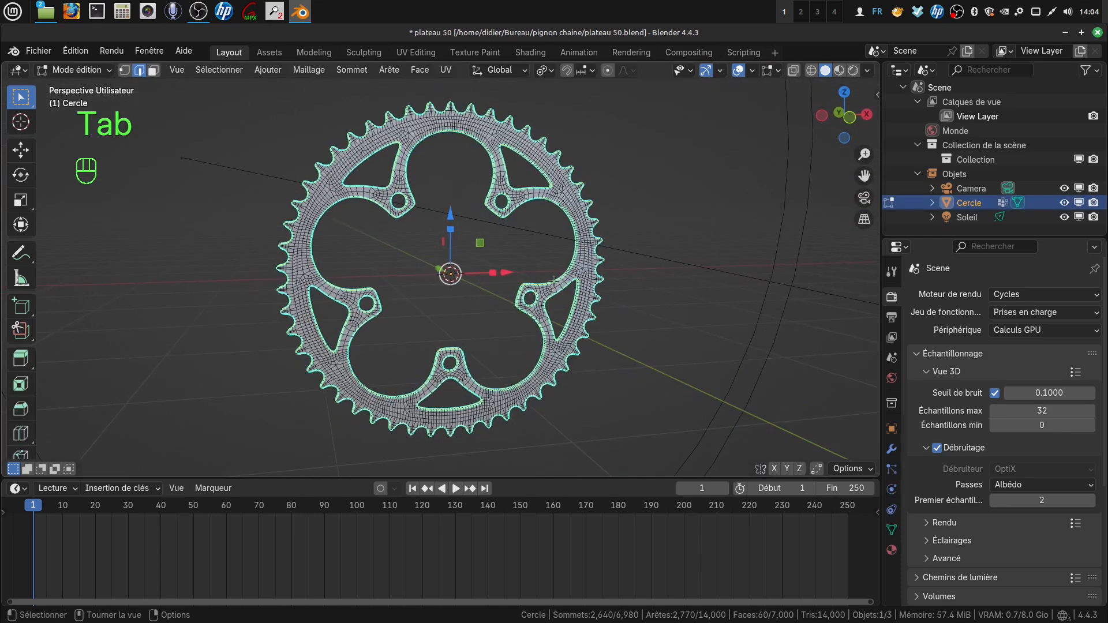
- Examine the chainring's mesh topology around the teeth, bolt holes and cutouts from both sides and from the front
scroll(548, 275, "up", 3)
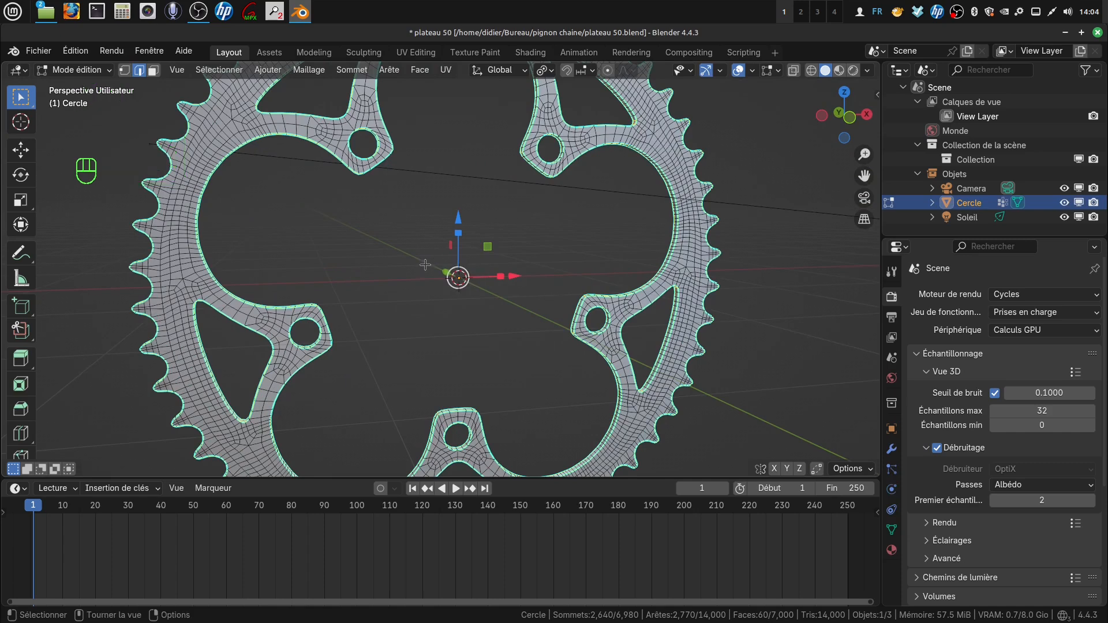
scroll(425, 264, "up", 2)
scroll(344, 332, "down", 3)
middle_click_drag(301, 280, 350, 261)
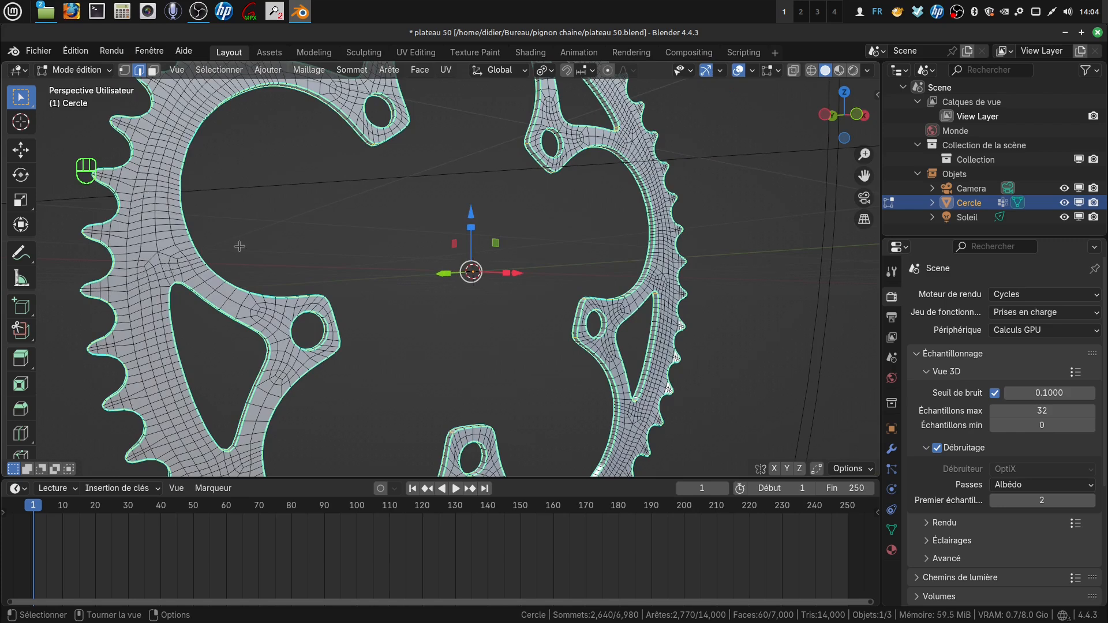
scroll(307, 255, "down", 4)
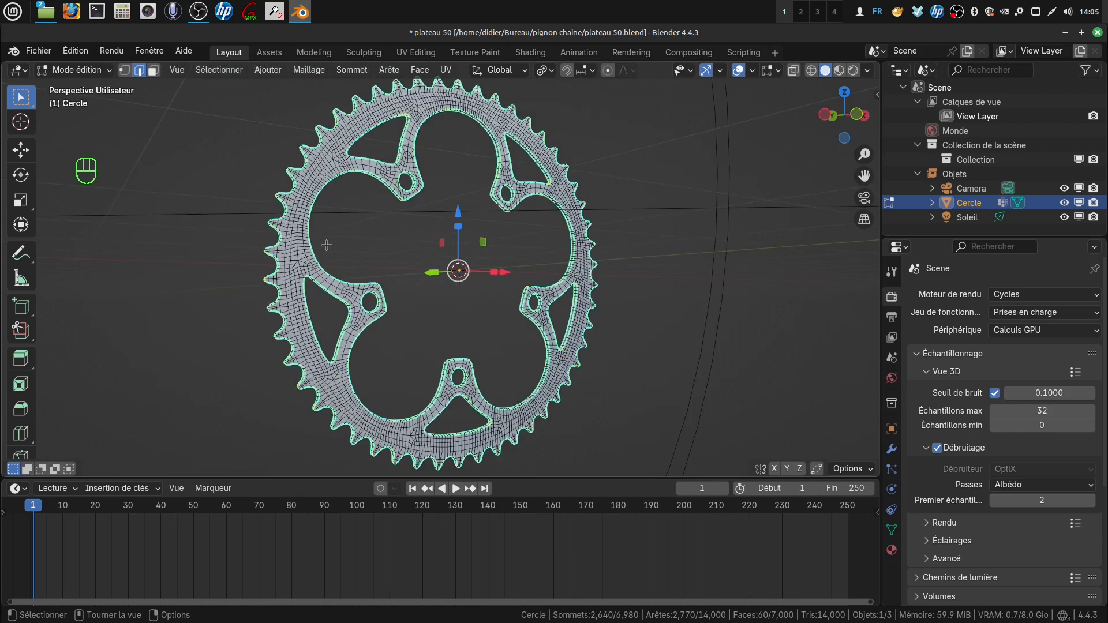
middle_click_drag(321, 245, 214, 256)
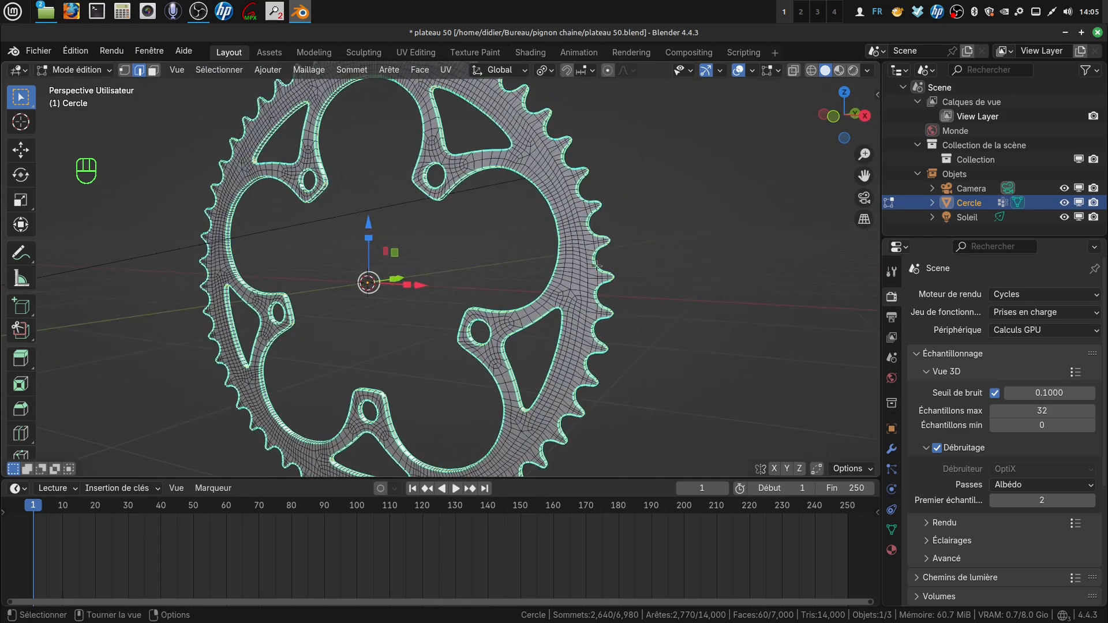
scroll(595, 259, "up", 2)
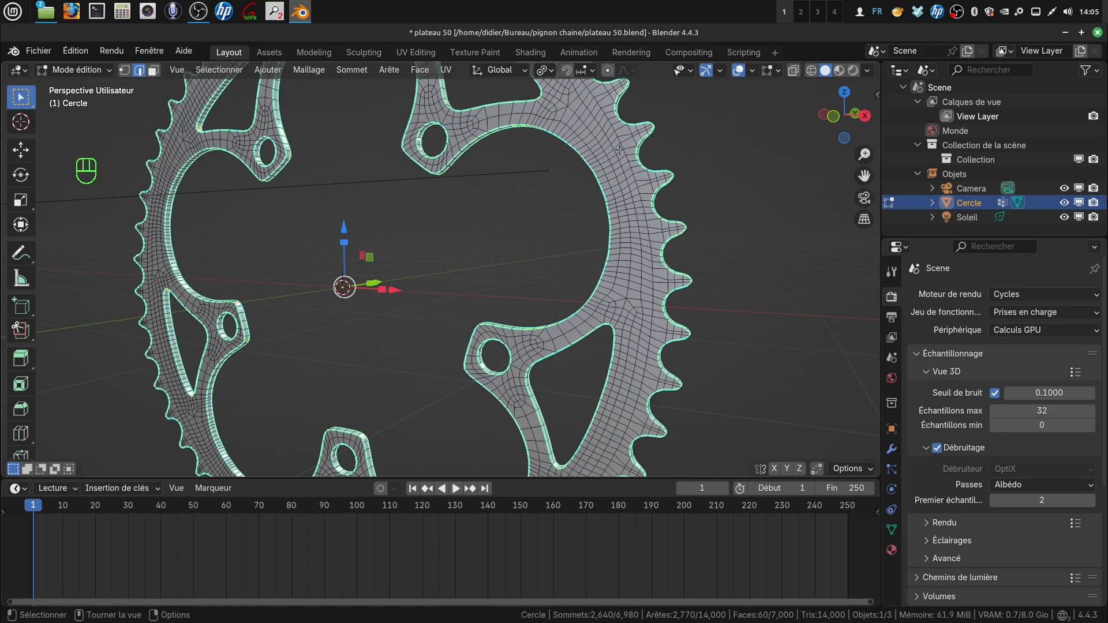
scroll(560, 242, "down", 5)
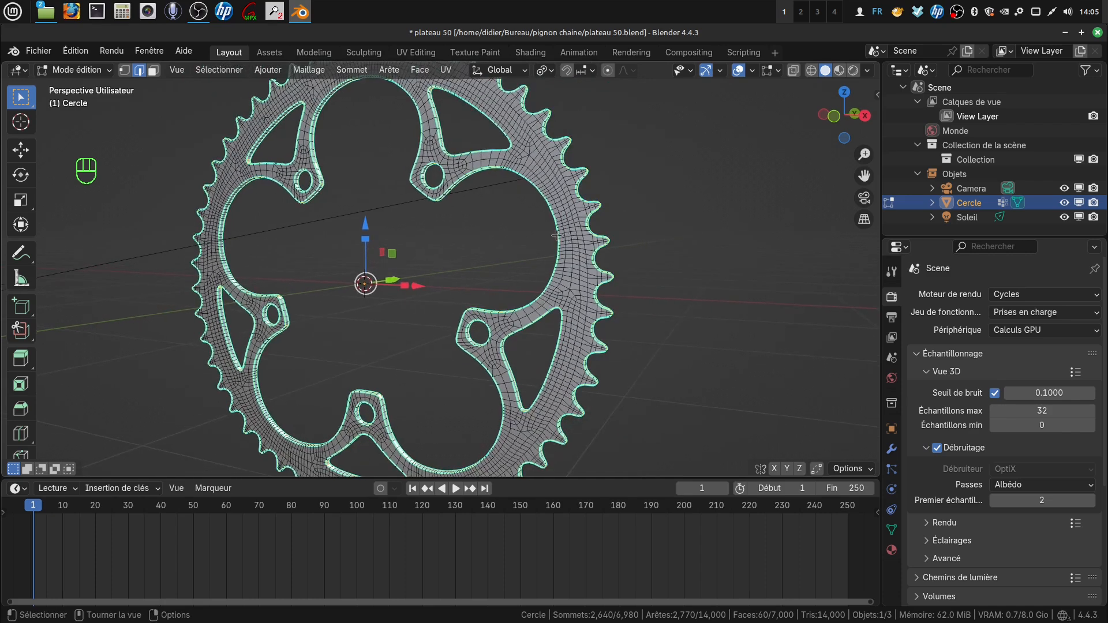
scroll(566, 231, "up", 6)
scroll(658, 186, "down", 2)
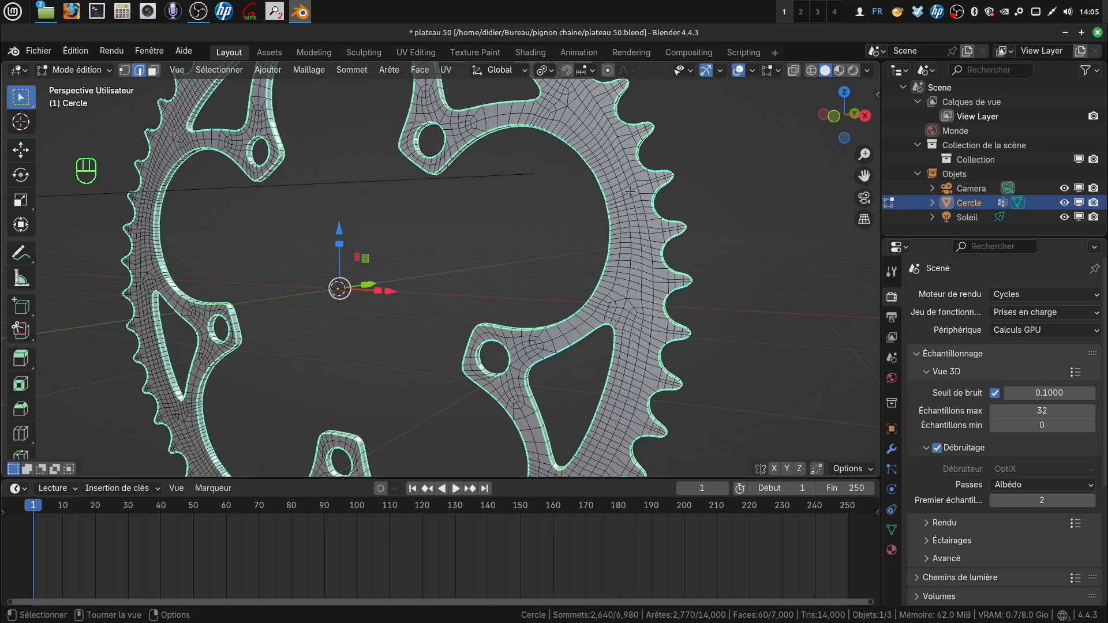
scroll(620, 216, "down", 3)
middle_click_drag(593, 214, 610, 200)
key("KP_1")
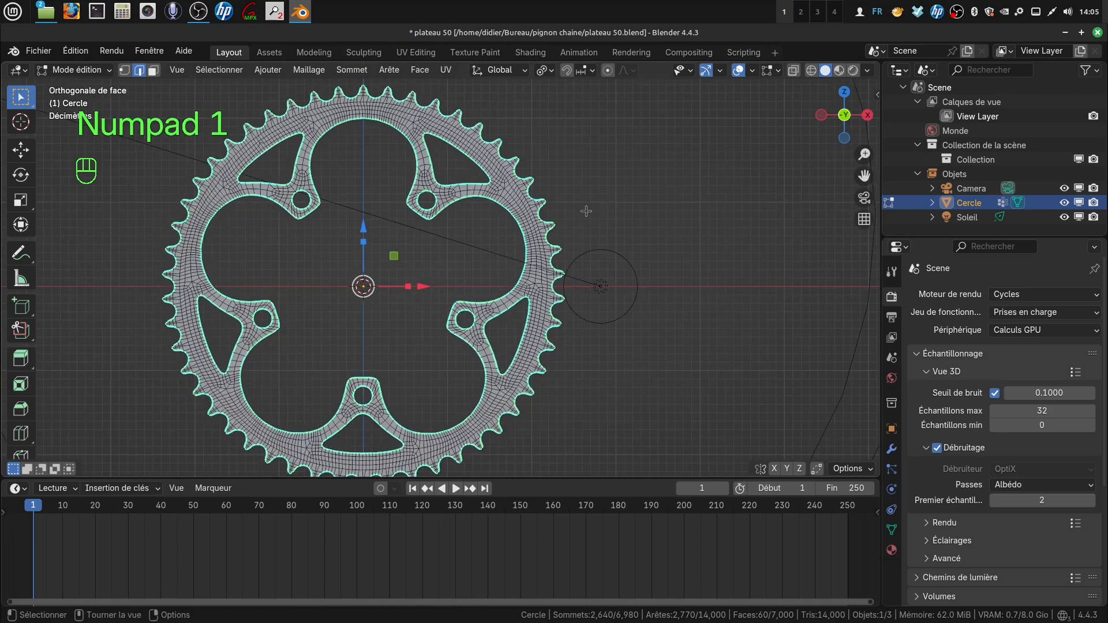
middle_click_drag(482, 140, 550, 145, "shift")
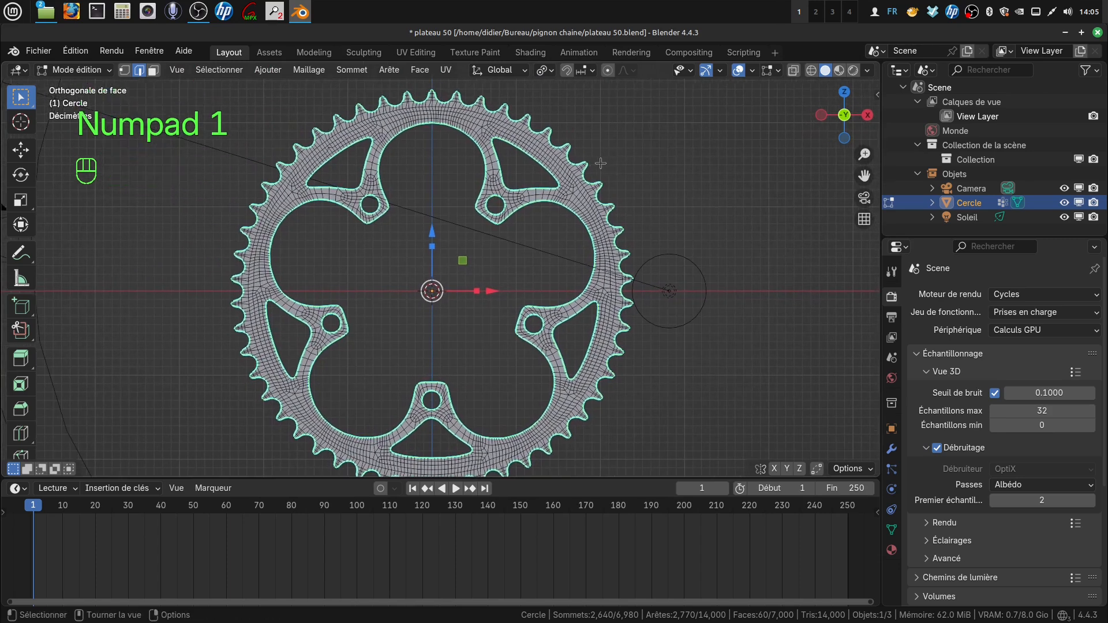
- Return the chainring to Object Mode and close plateau 50.blend without saving
key("Tab")
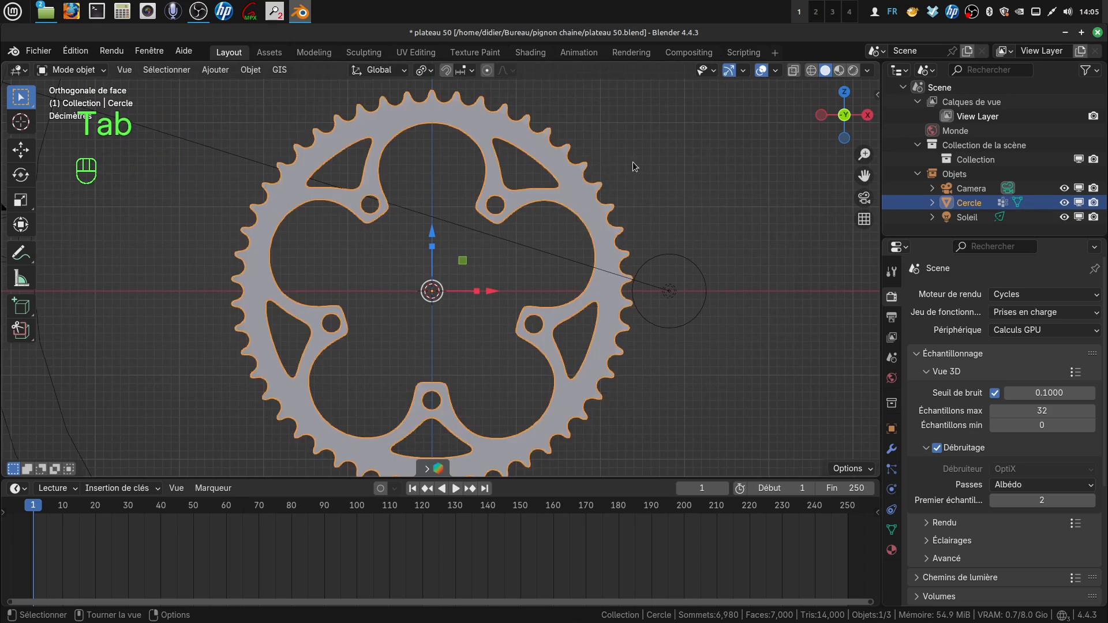
left_click(1098, 33)
left_click(490, 356)
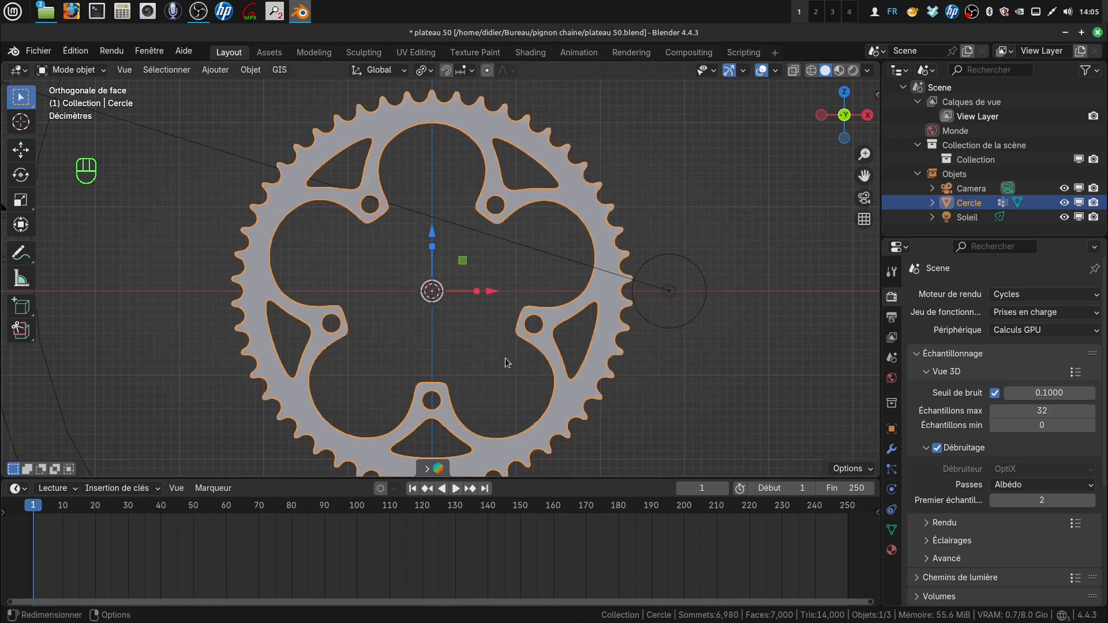
left_click(621, 346)
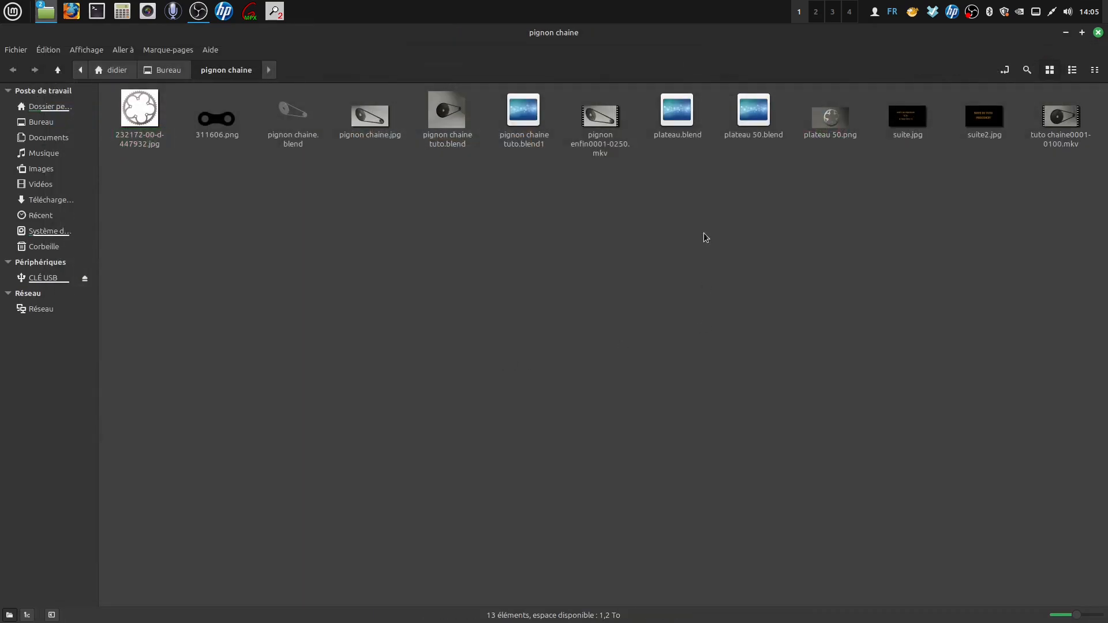
- Open plateau.blend from the pignon chaine folder and inspect its chainring model up close
left_click(667, 110)
double_click(667, 113)
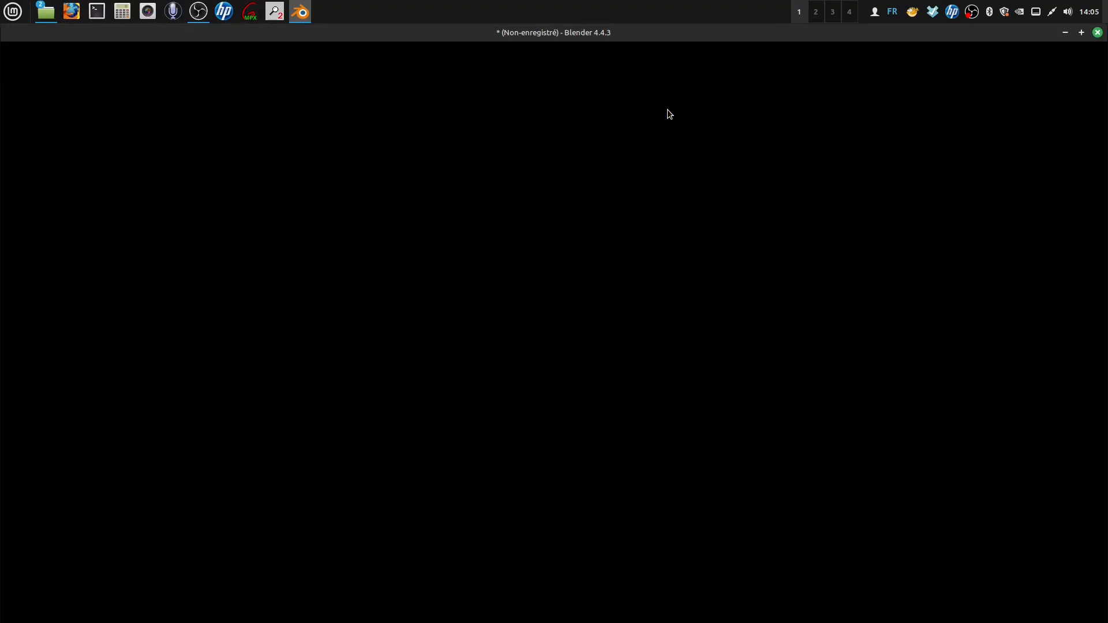
scroll(550, 278, "up", 1)
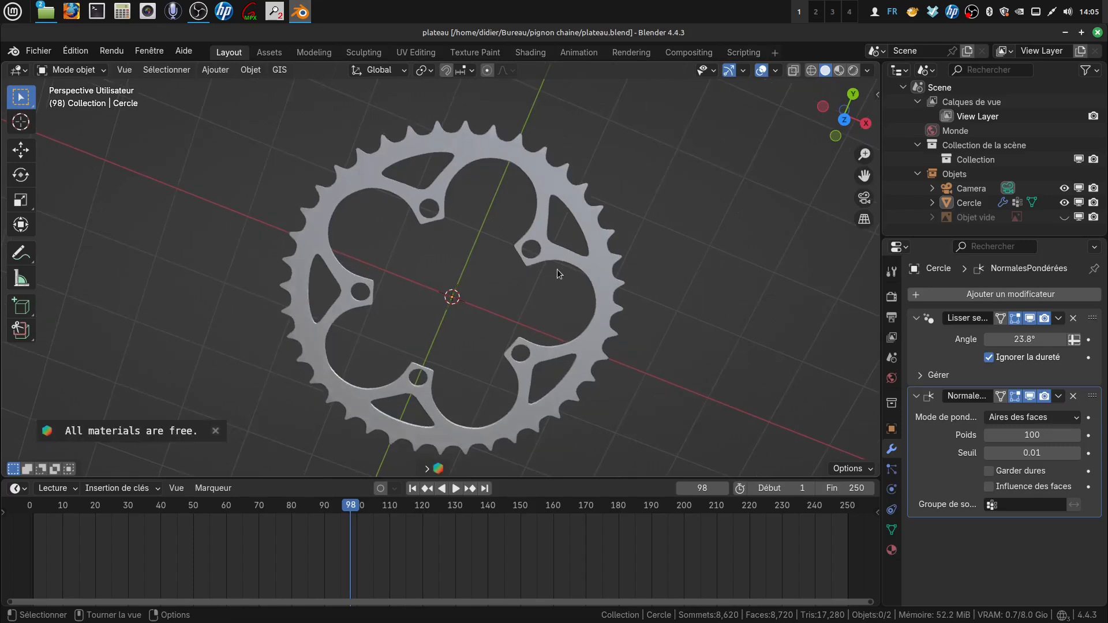
middle_click_drag(557, 269, 551, 231)
scroll(593, 279, "up", 3)
scroll(624, 263, "down", 2)
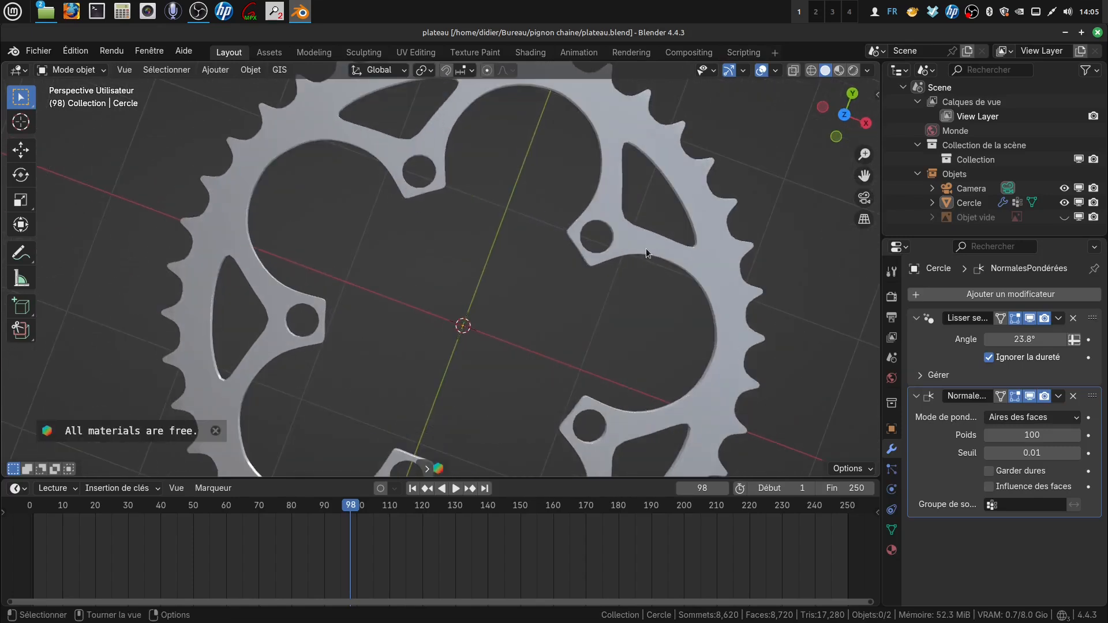
middle_click_drag(641, 262, 580, 252, "shift")
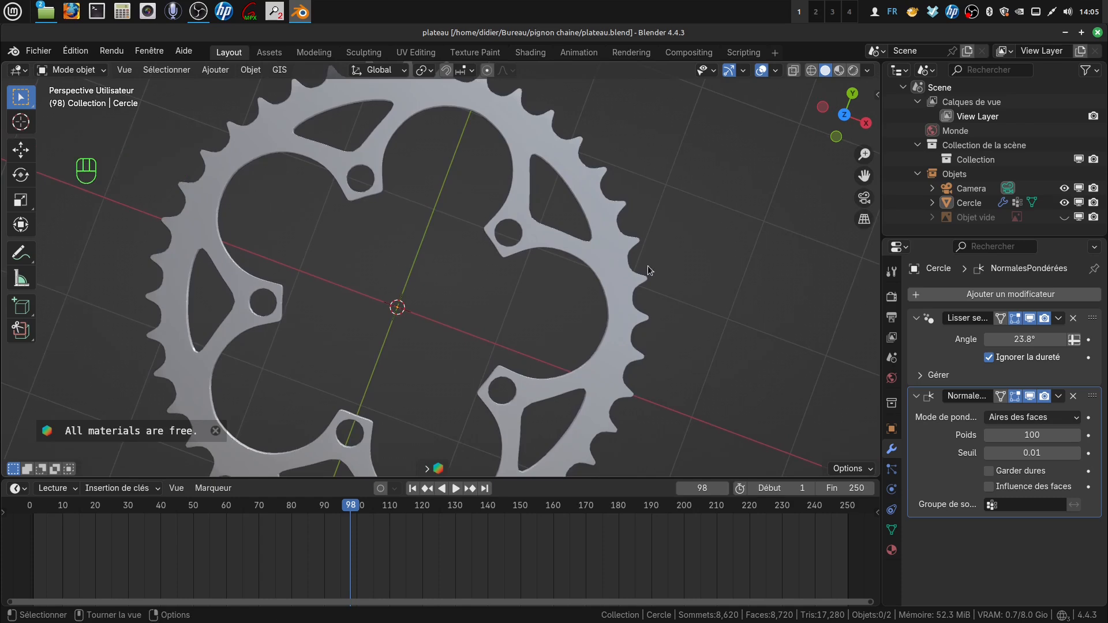
- Switch the plateau.blend chainring to Edit Mode and examine its mesh around the teeth and bolt holes
left_click(622, 269)
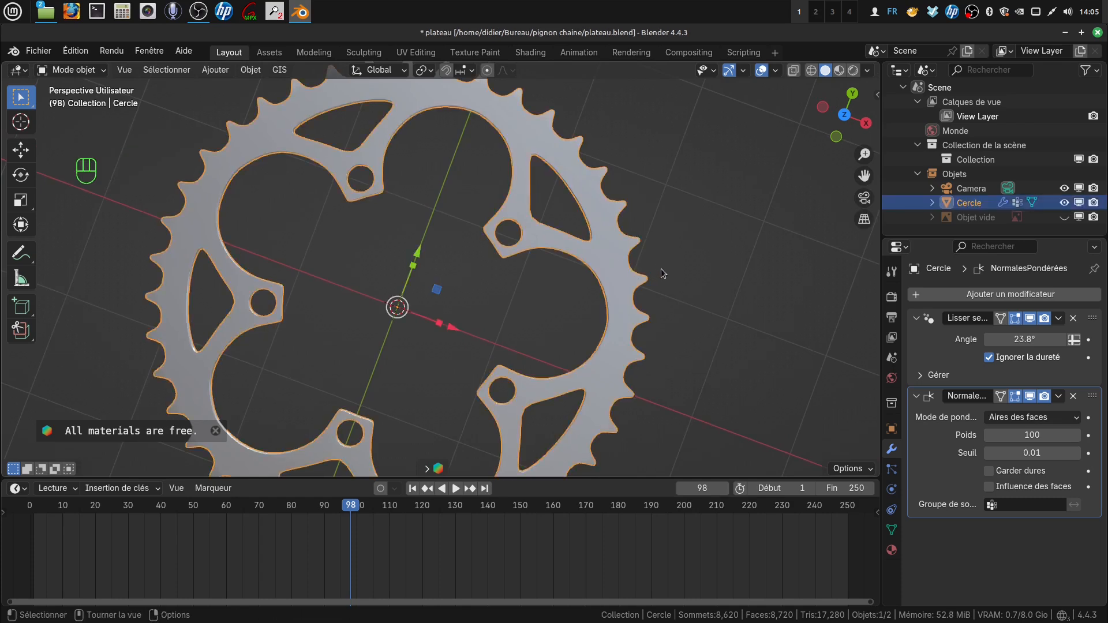
key("Tab")
scroll(617, 263, "up", 3)
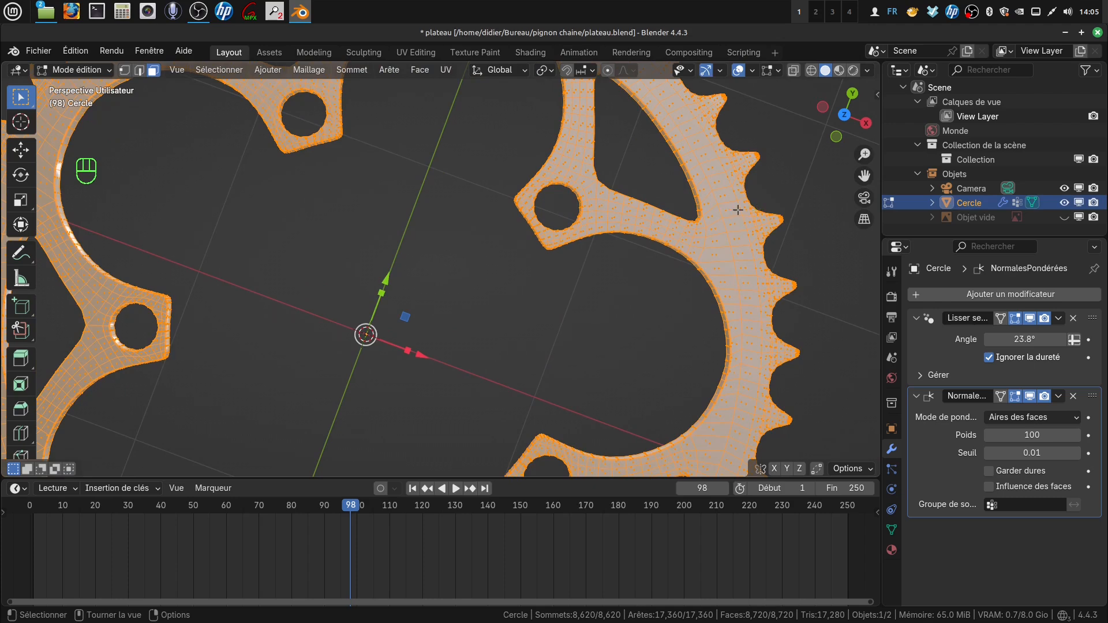
scroll(732, 209, "down", 2)
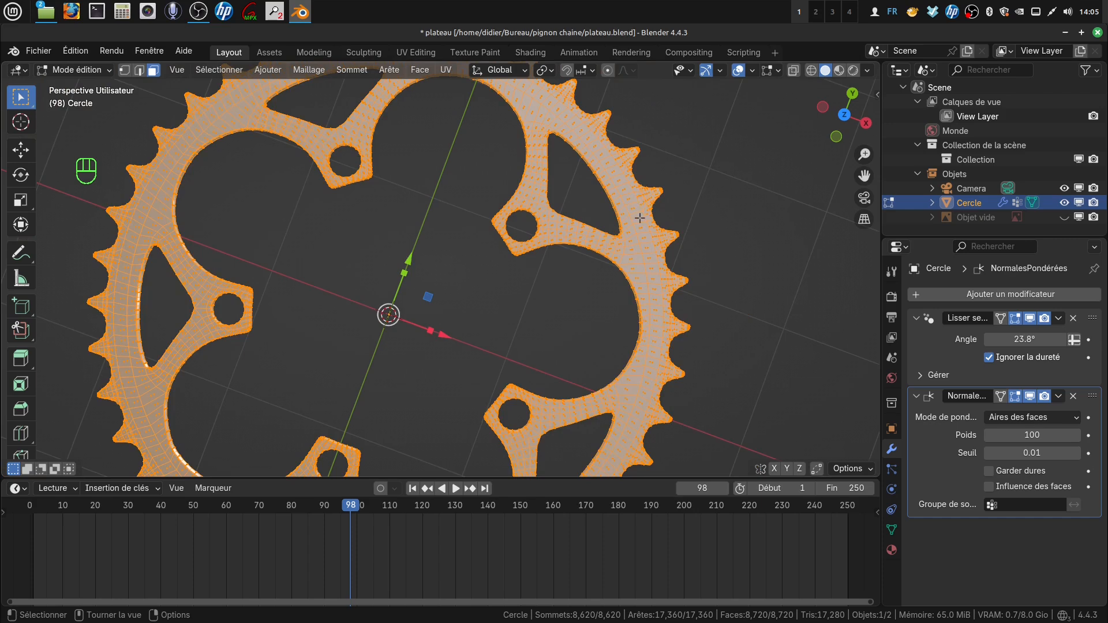
middle_click_drag(630, 226, 797, 247)
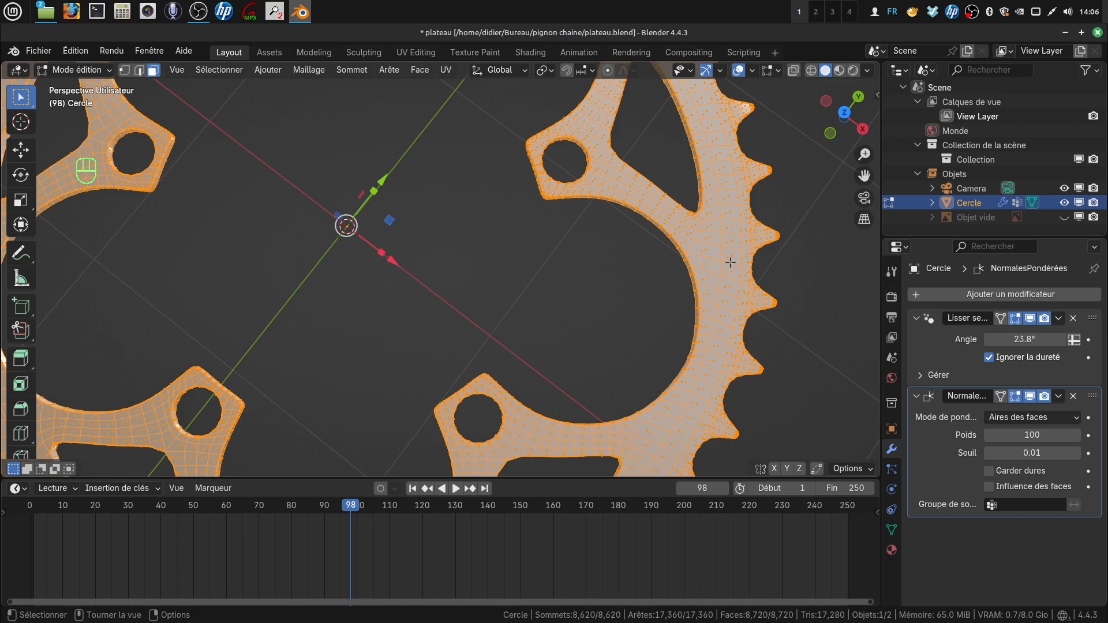
scroll(732, 258, "down", 4)
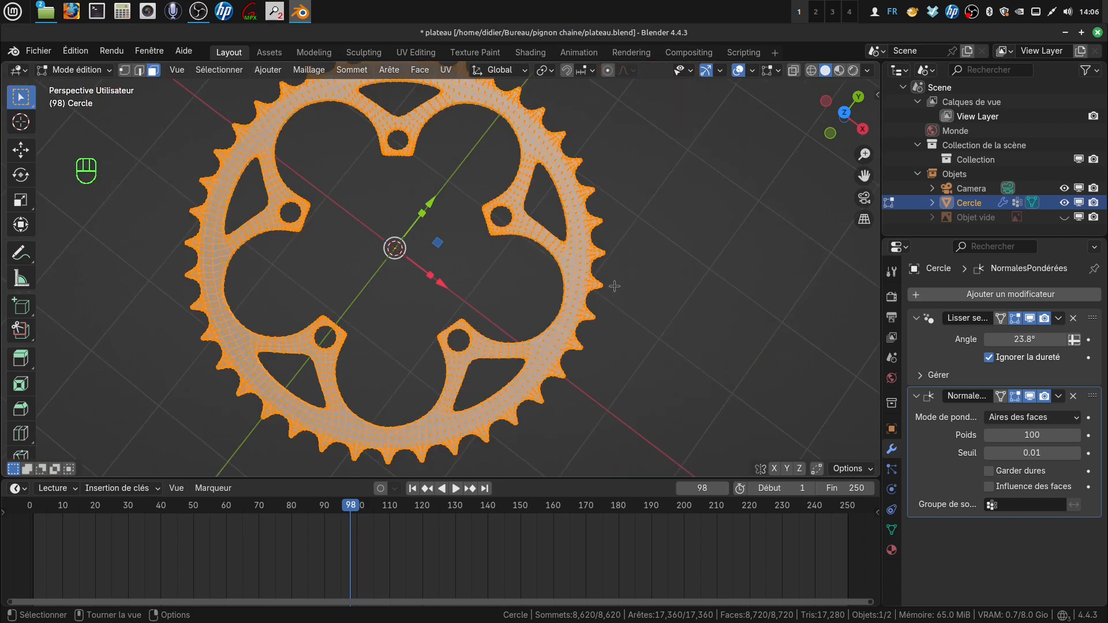
- Preview the chainring with rendered shading in Object Mode, and close plateau.blend without saving
key("Tab")
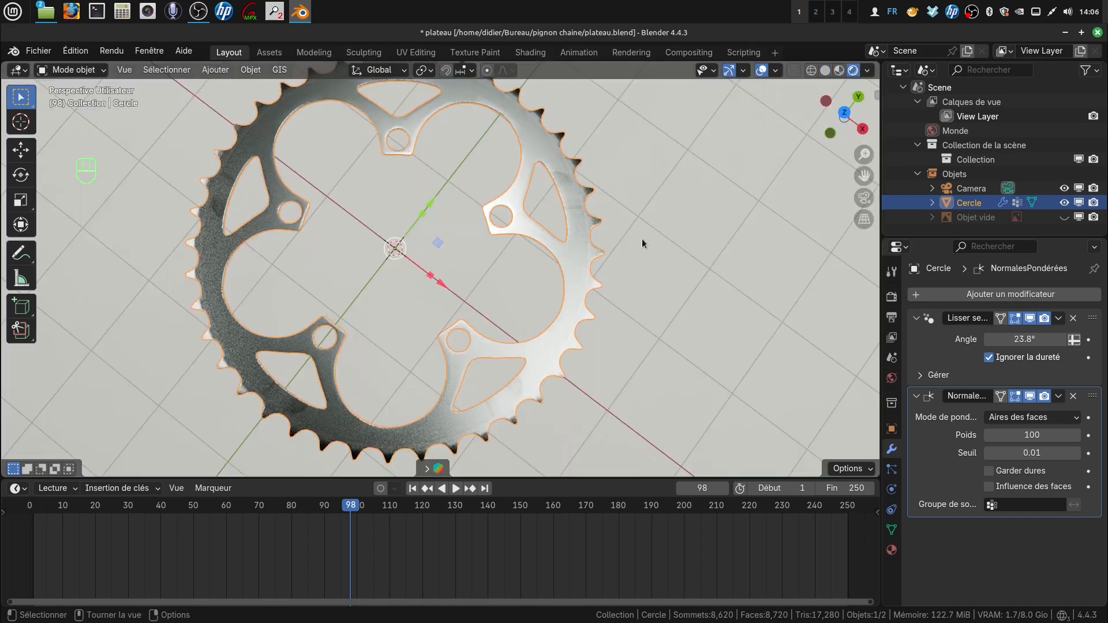
middle_click_drag(642, 238, 638, 202)
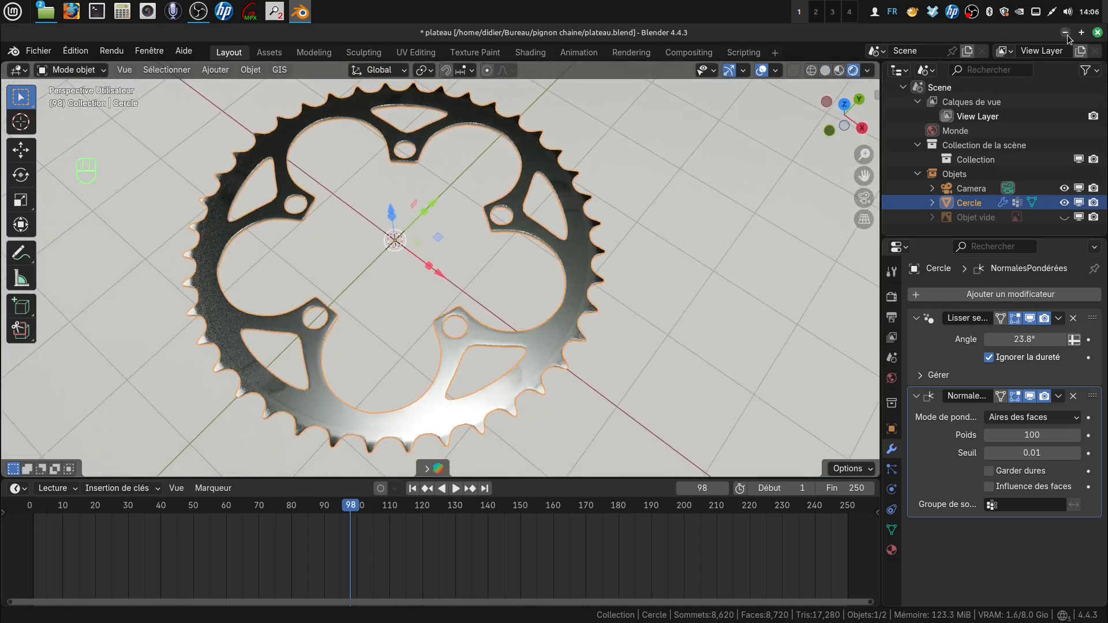
left_click(1097, 33)
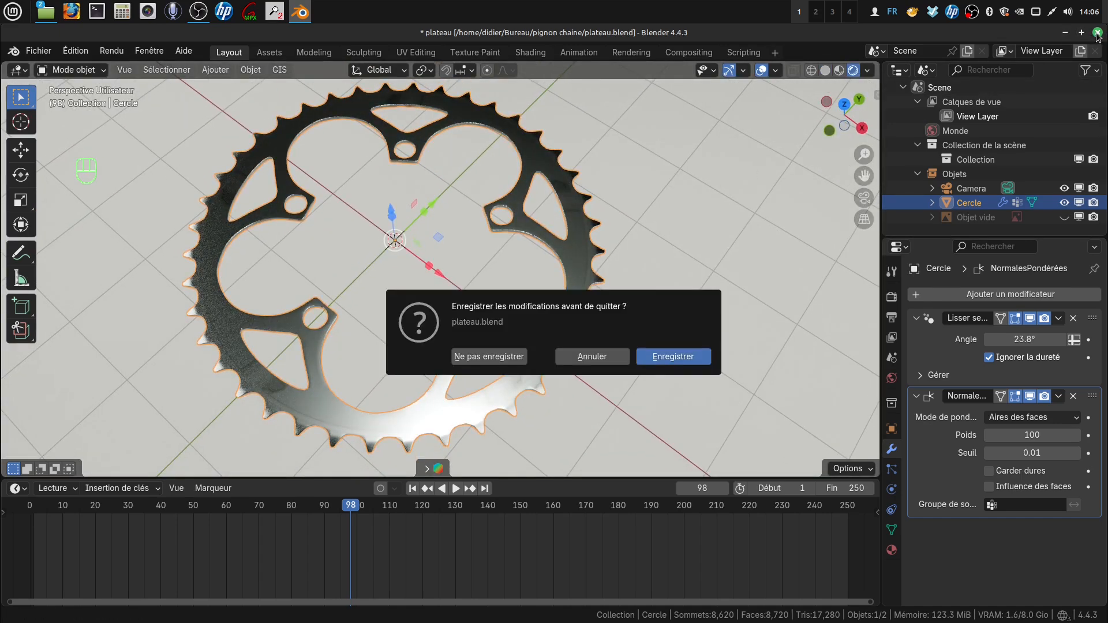
left_click(517, 358)
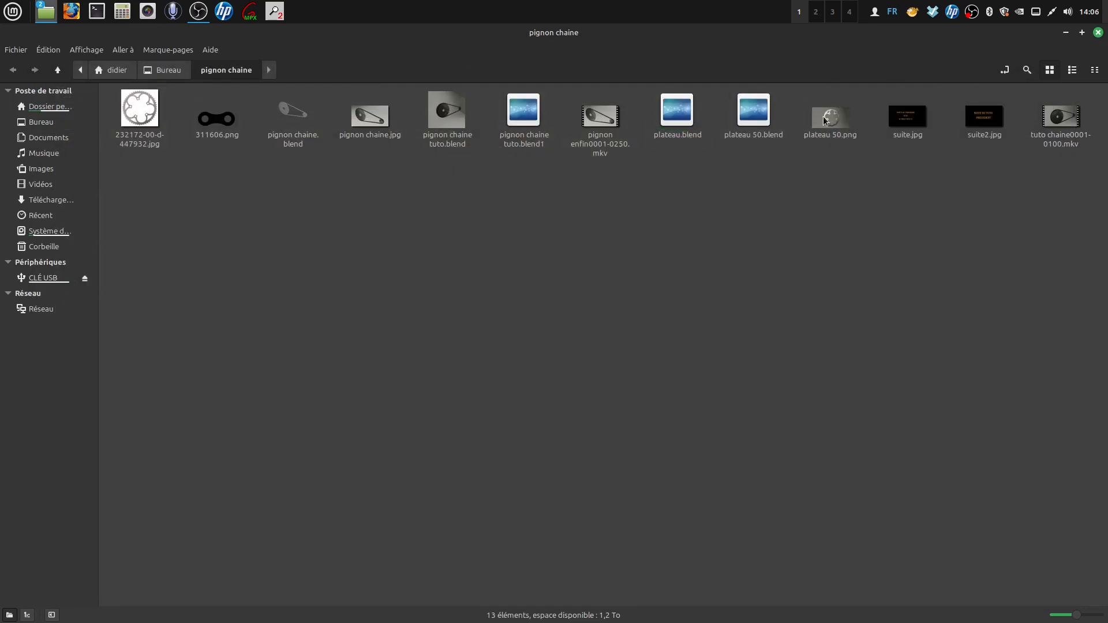
- View the chainring render in plateau 50.png, and close the image and the pignon chaine folder
double_click(824, 119)
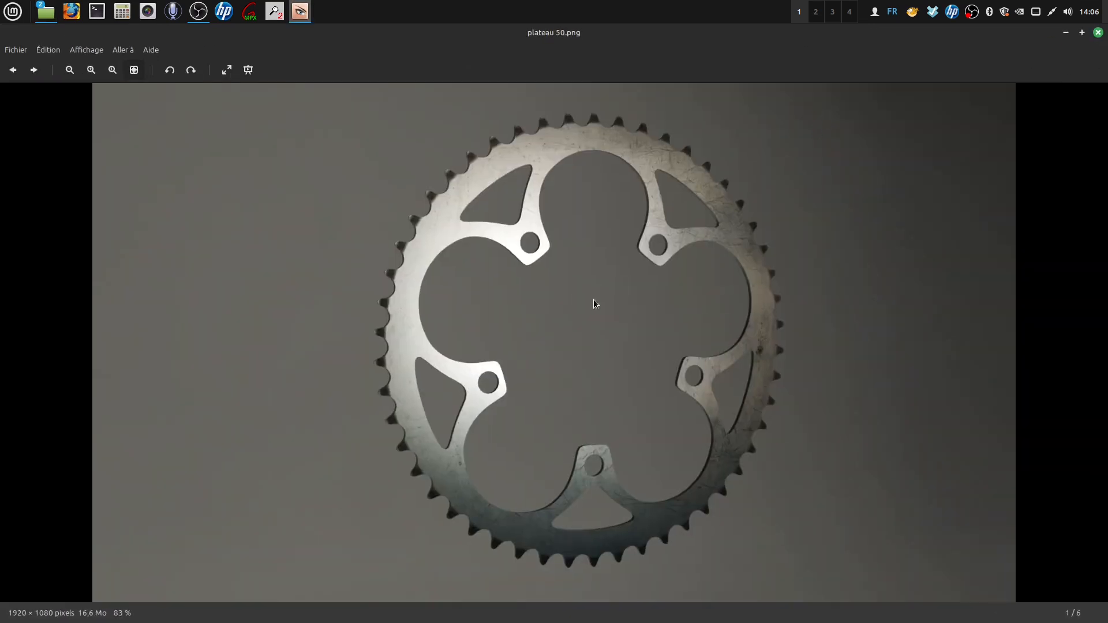
scroll(595, 303, "up", 1)
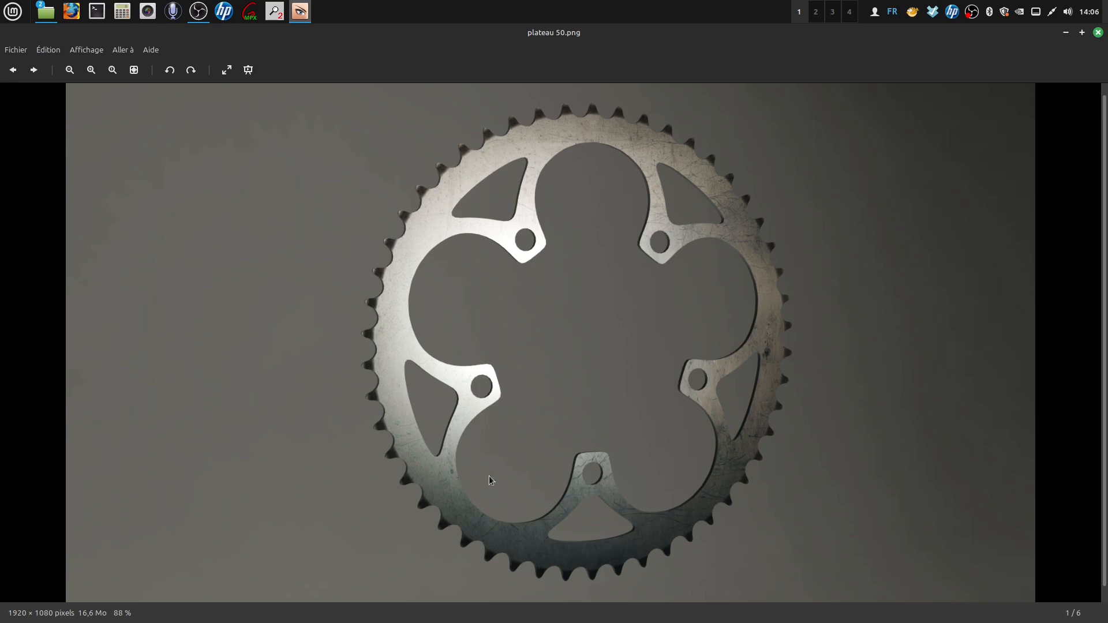
left_click(1098, 33)
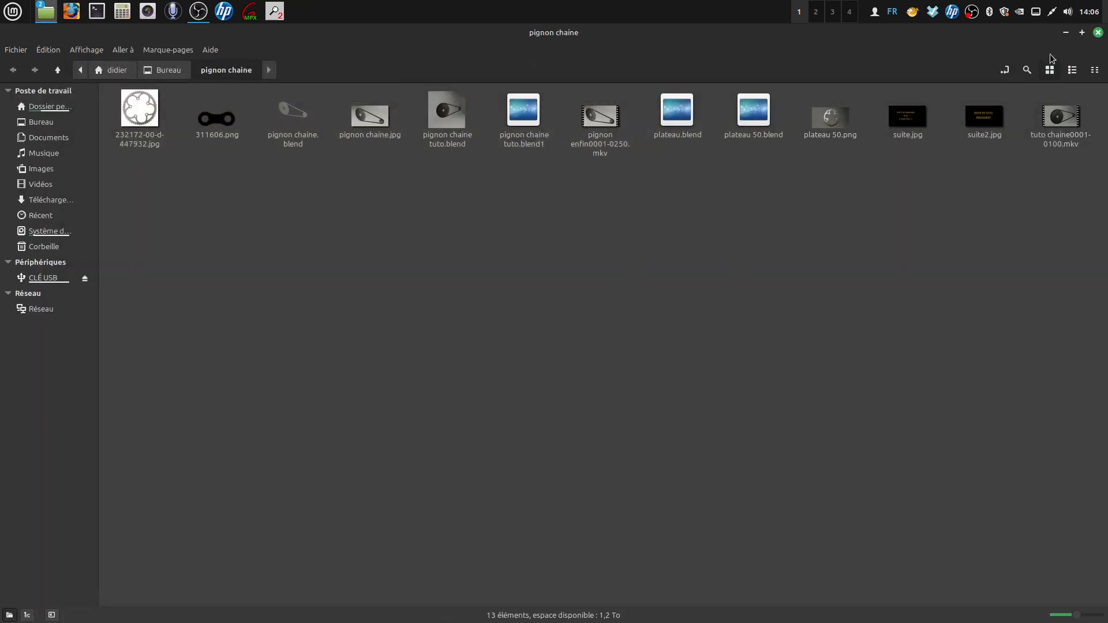
left_click(1098, 33)
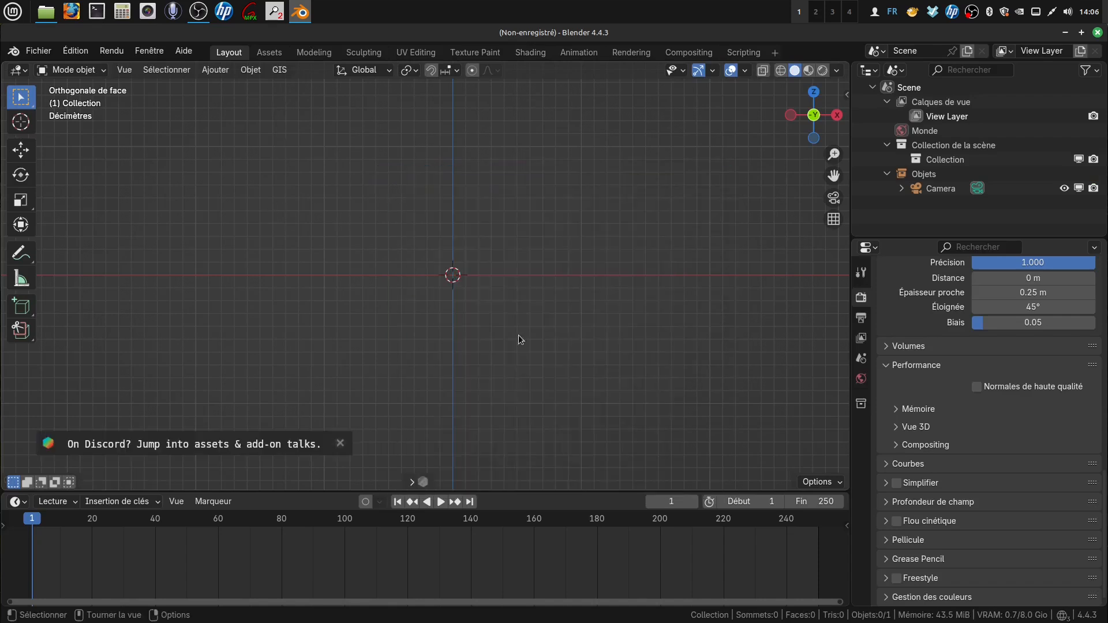
- Add 232172-00-d-447932.jpg from the pignon chaine folder as a reference image in the front view
scroll(583, 310, "up", 2)
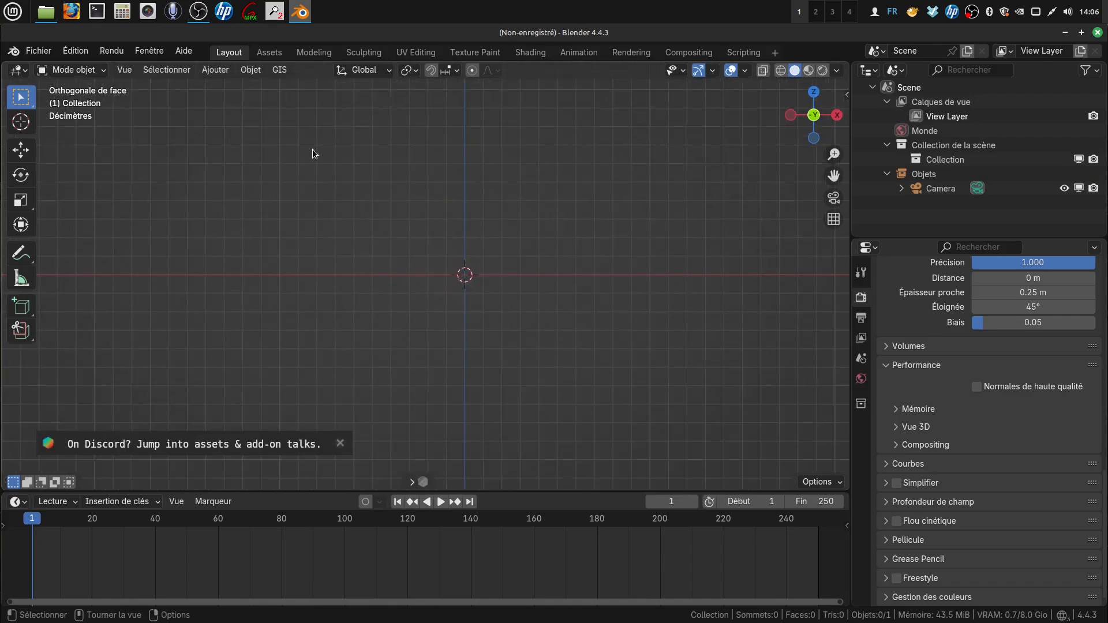
left_click(250, 70)
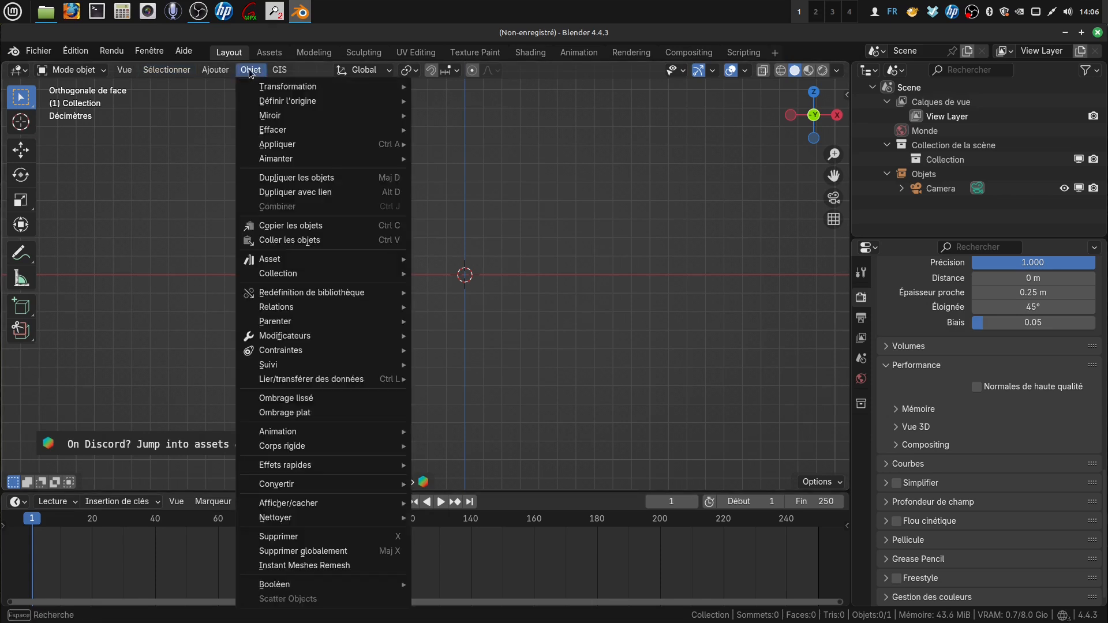
mouse_move(222, 72)
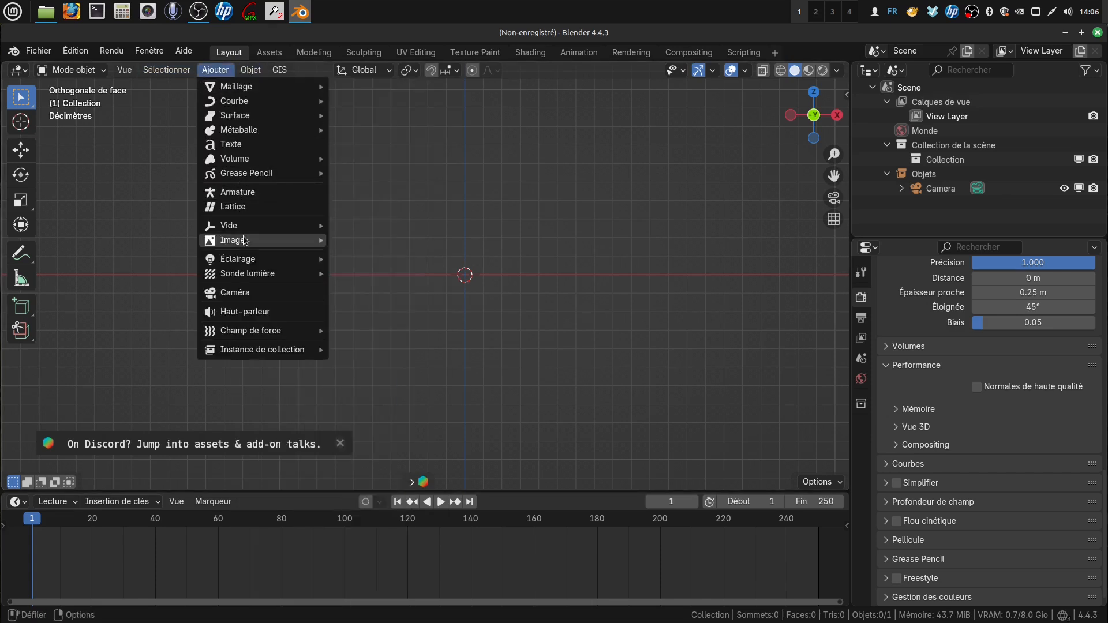
mouse_move(245, 240)
left_click(366, 240)
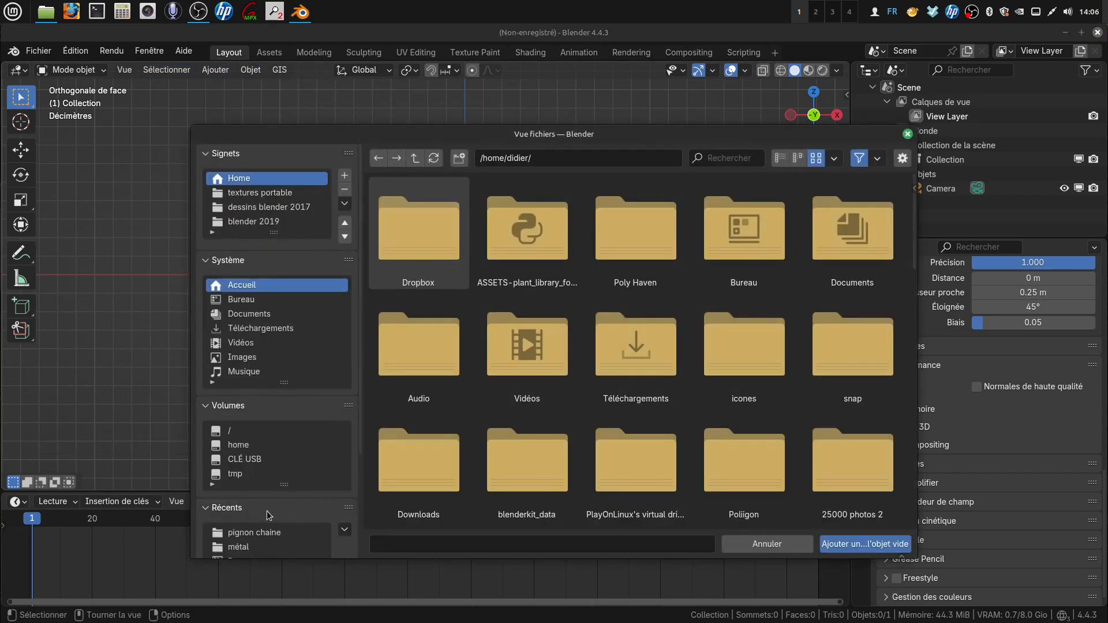
left_click(283, 532)
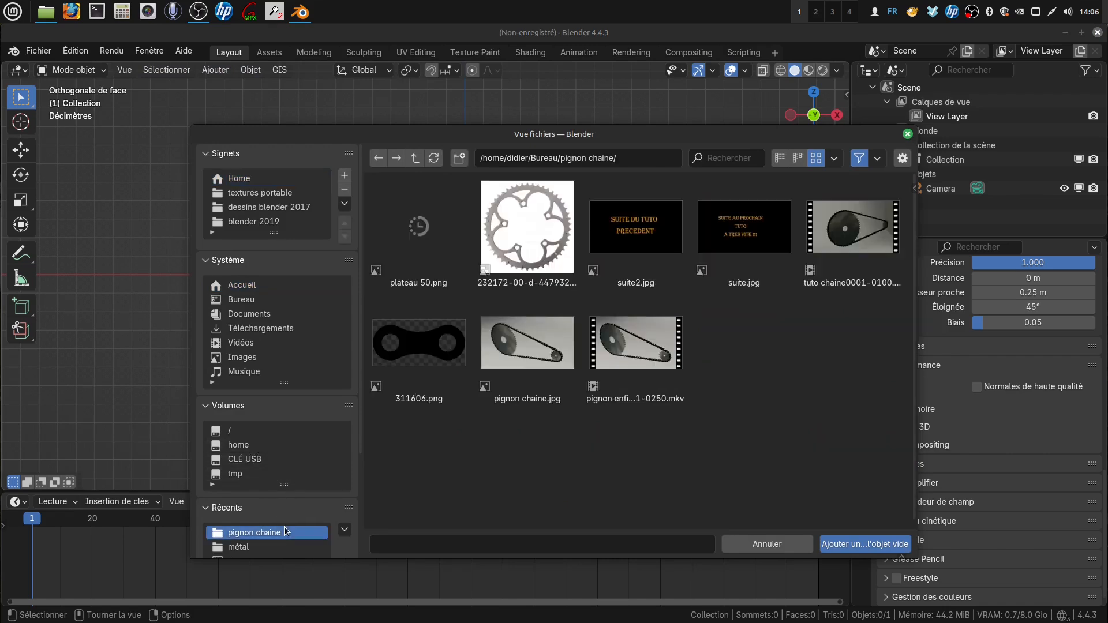
left_click(516, 211)
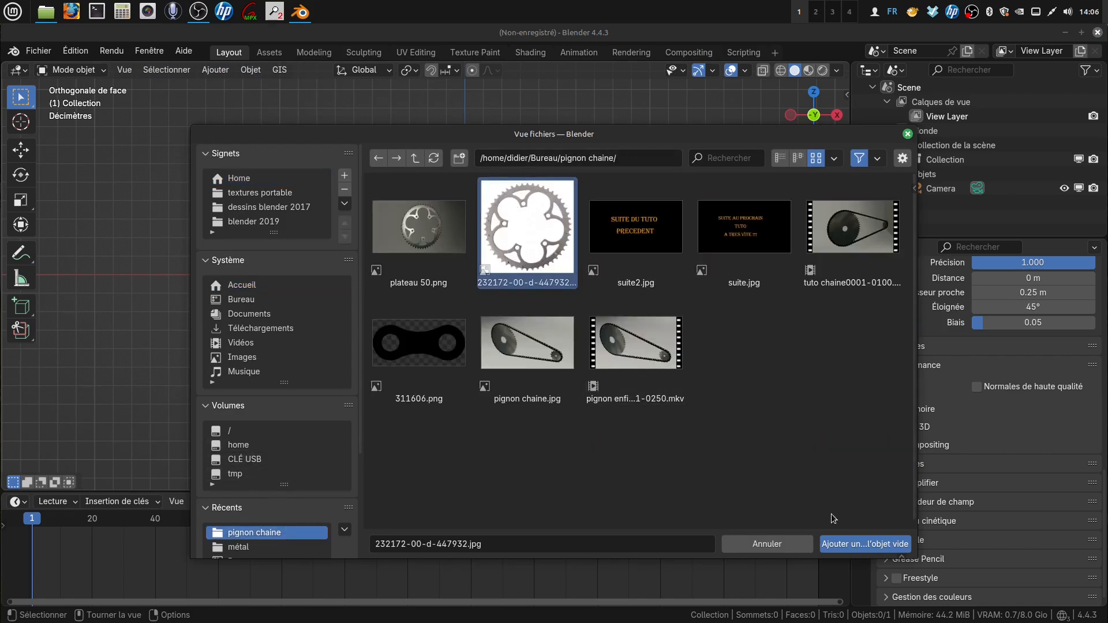
left_click(839, 545)
- Move the chainring reference image back about 1.65 m along the Y axis and return to the front view
scroll(580, 251, "down", 6)
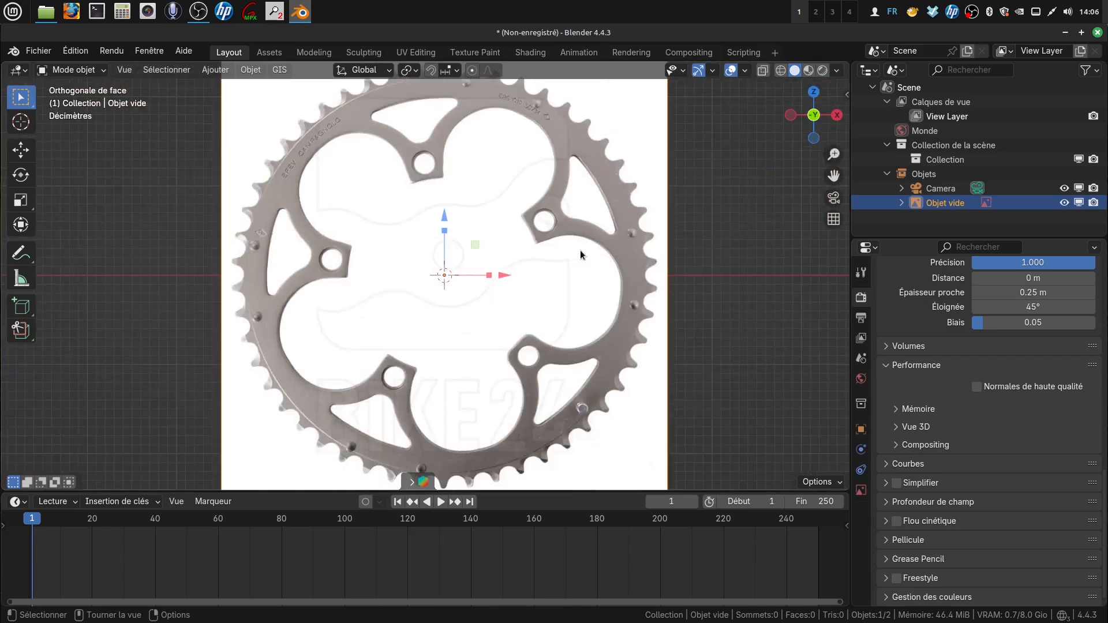
scroll(580, 250, "down", 1)
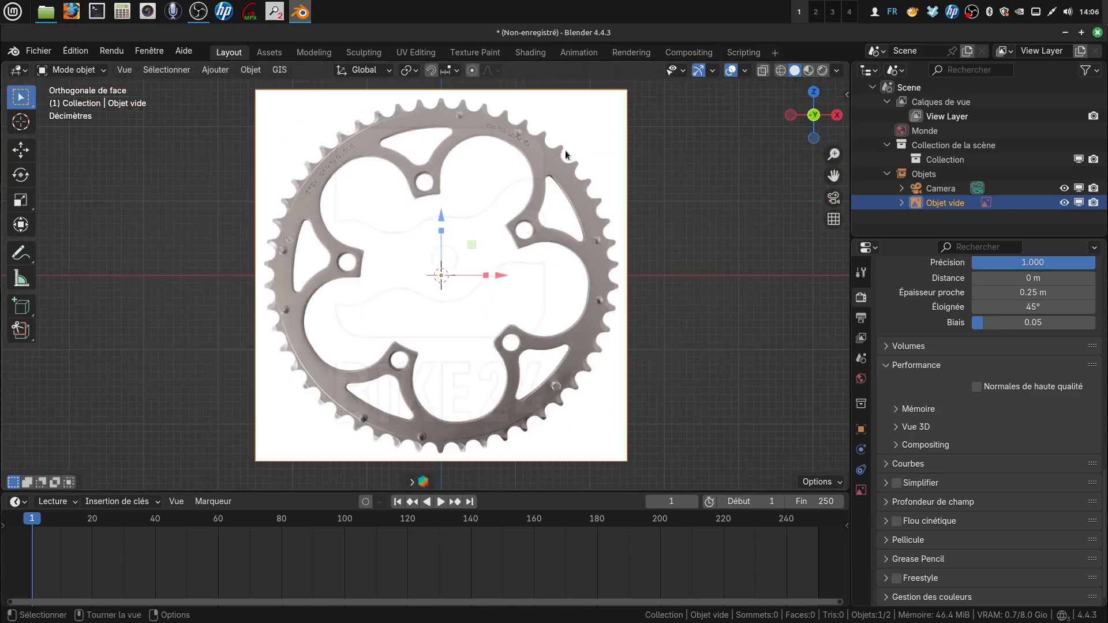
middle_click_drag(580, 249, 358, 223)
left_click_drag(600, 246, 688, 243)
key("KP_1")
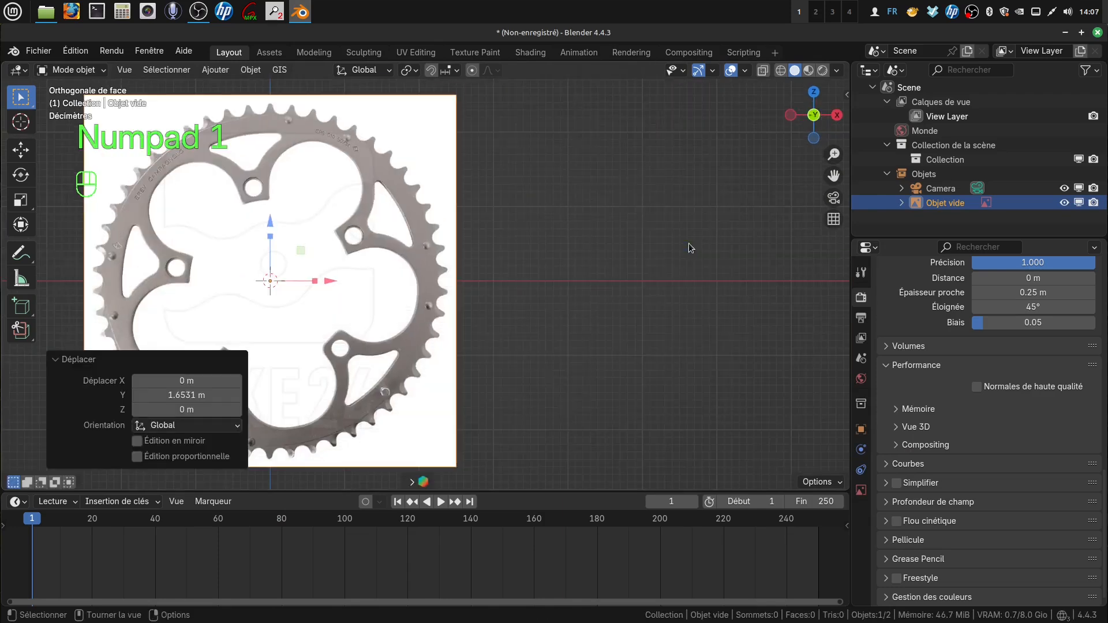
middle_click_drag(594, 168, 762, 156, "shift")
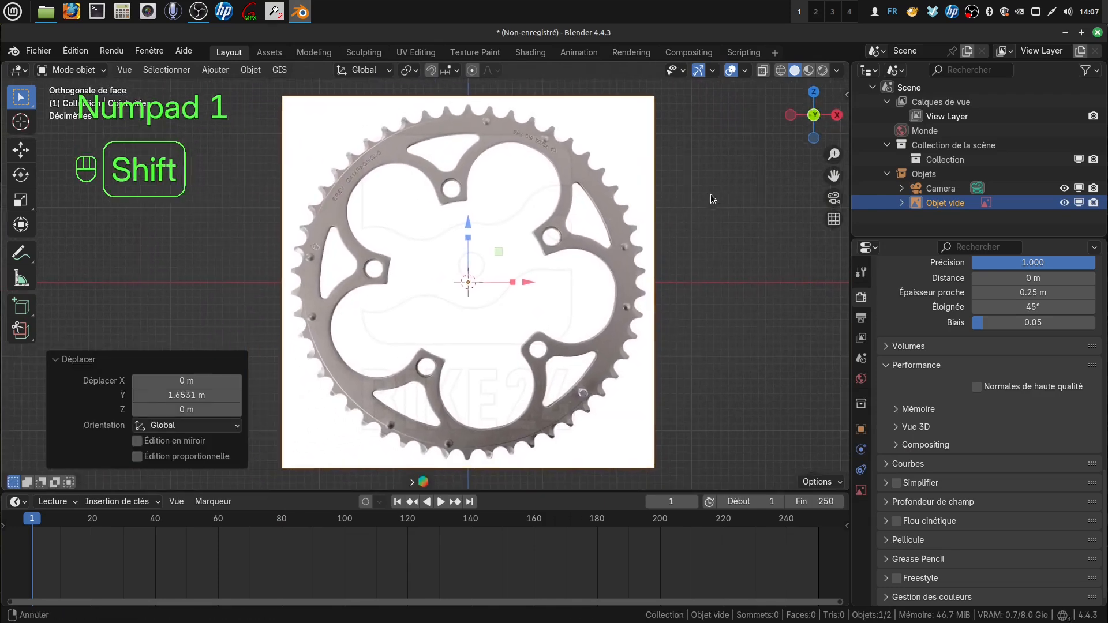
middle_click_drag(714, 199, 733, 198, "shift")
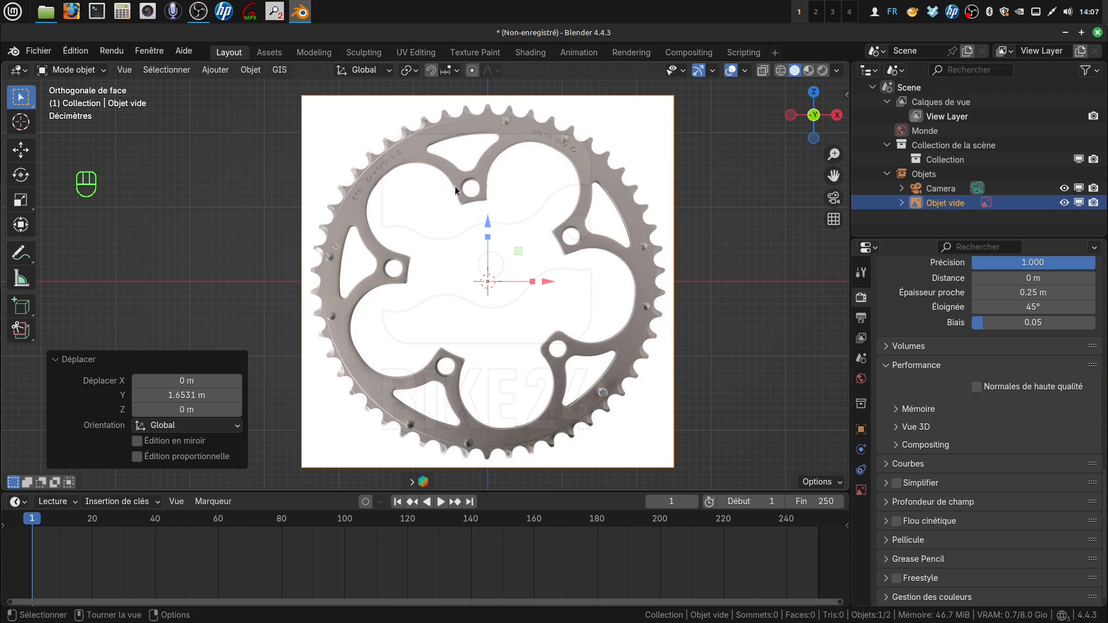
- Add a Single Vert mesh object at the centre of the chainring image
left_click(387, 144)
left_click(216, 70)
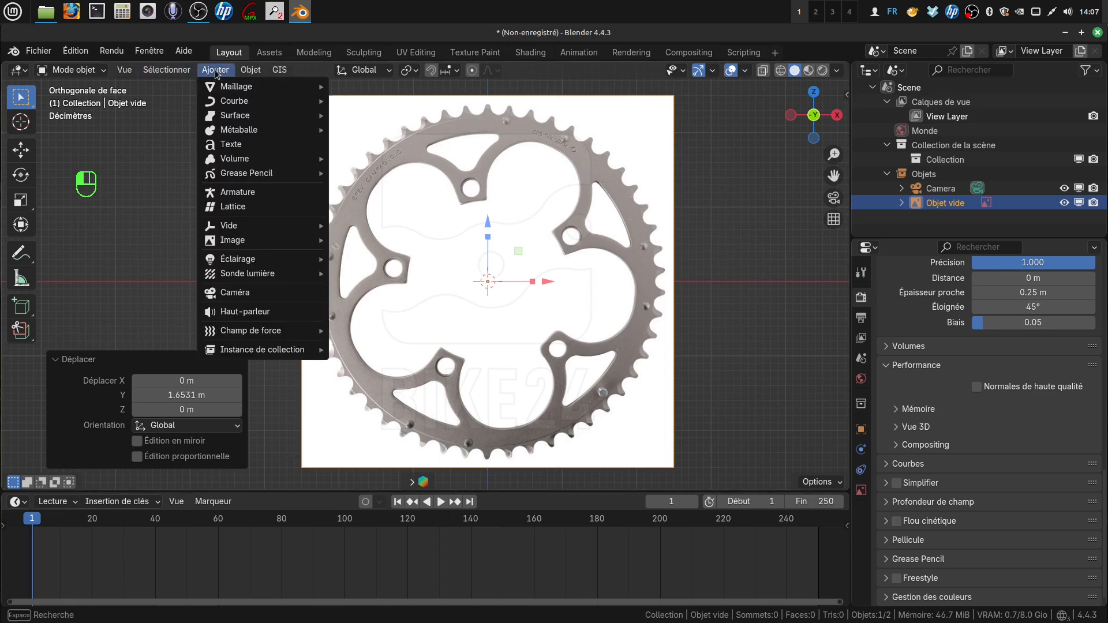
mouse_move(224, 88)
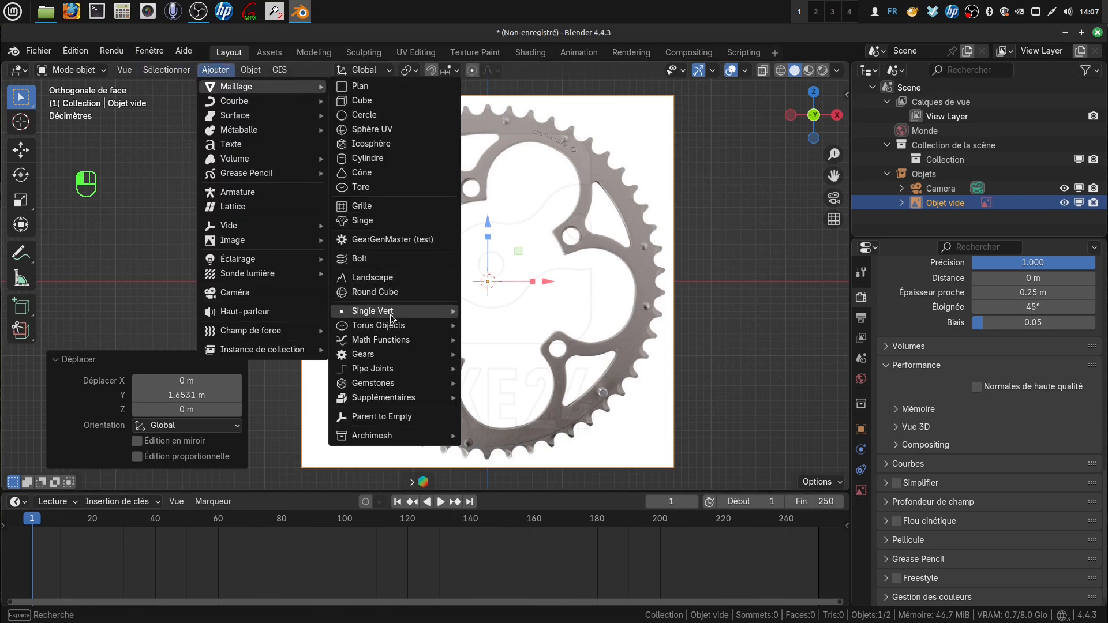
mouse_move(398, 312)
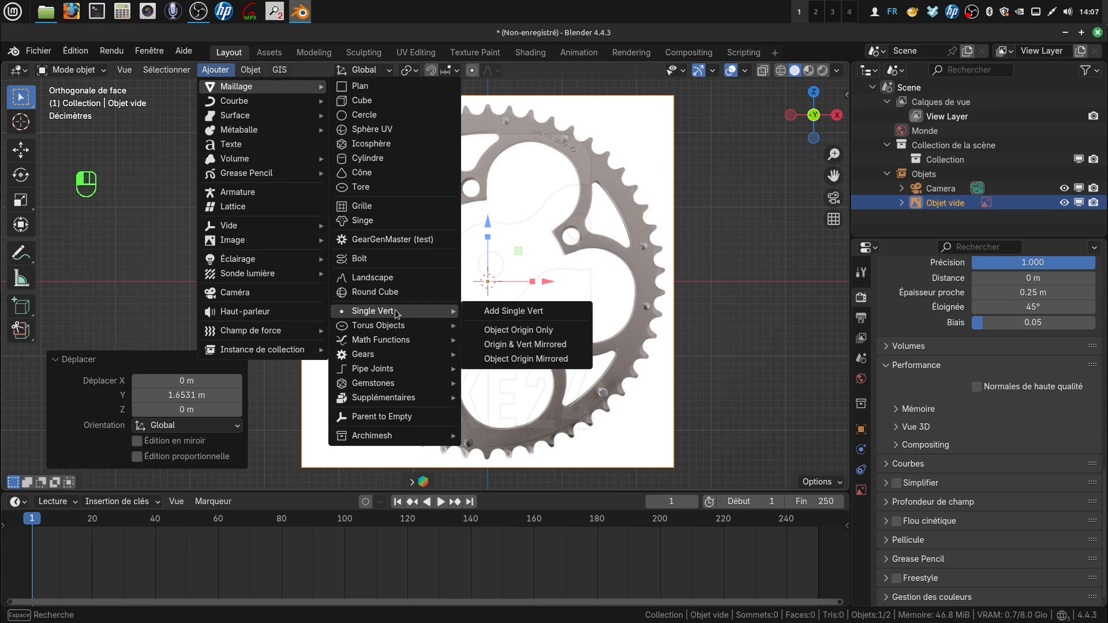
left_click(519, 311)
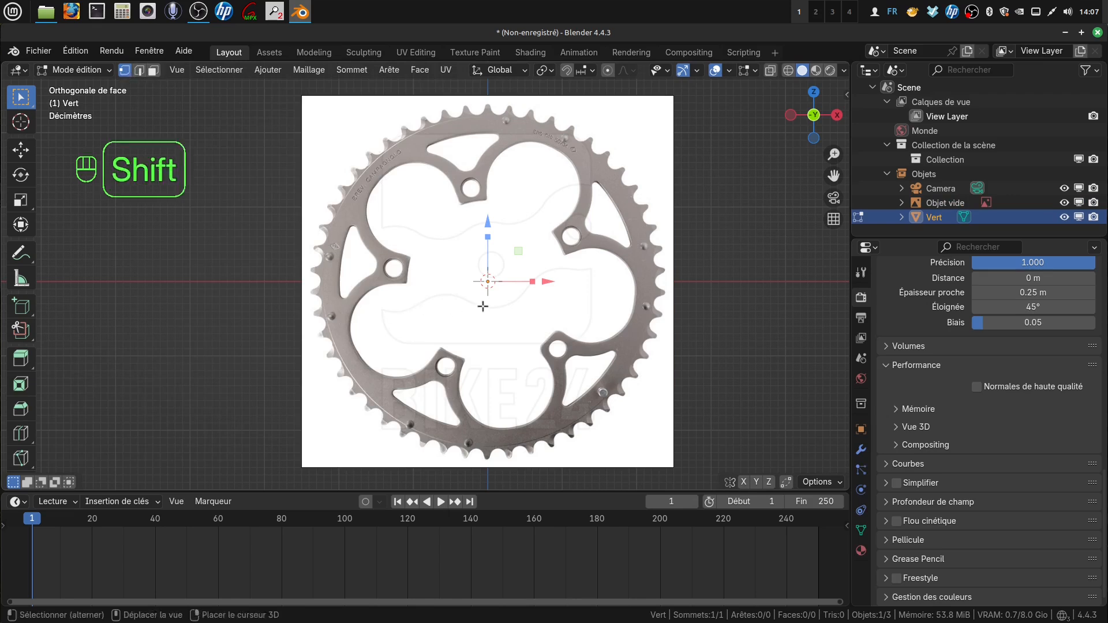
- Extrude the centre vertex about 2.85 m upward along Z, past the chainring's teeth and the image edge
middle_click_drag(483, 310, 471, 347, "shift")
key("e")
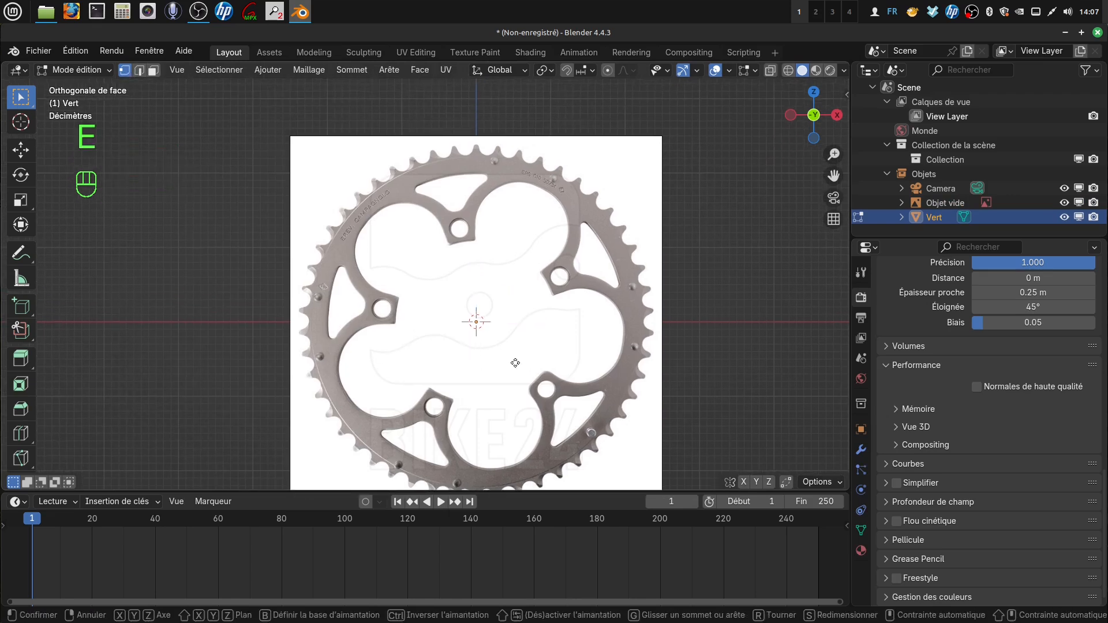
key("z")
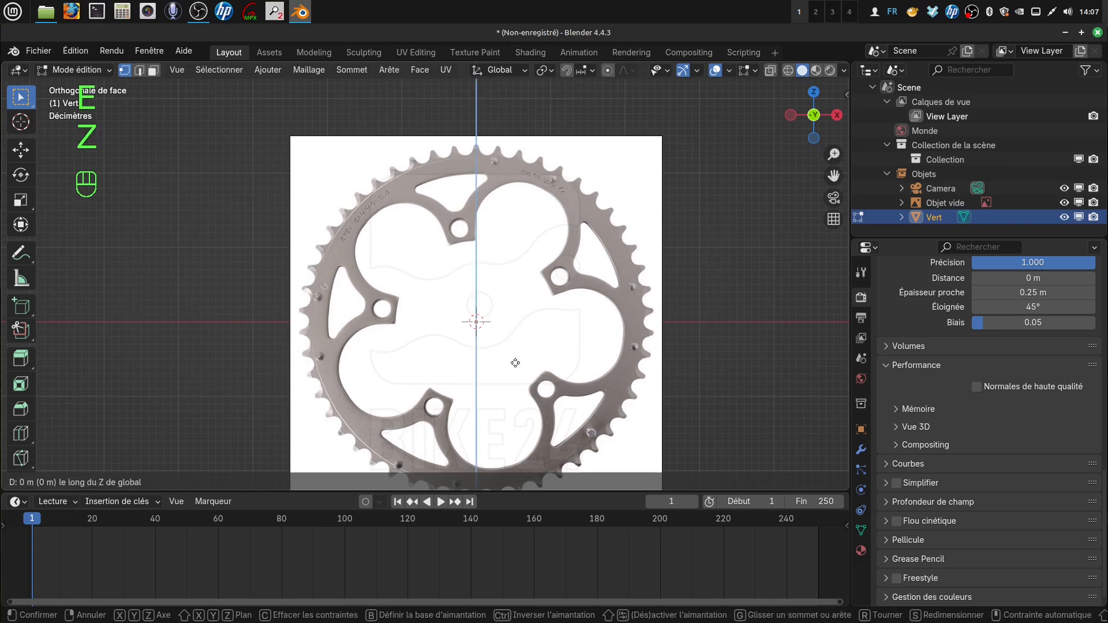
left_click(498, 153)
scroll(506, 309, "down", 1)
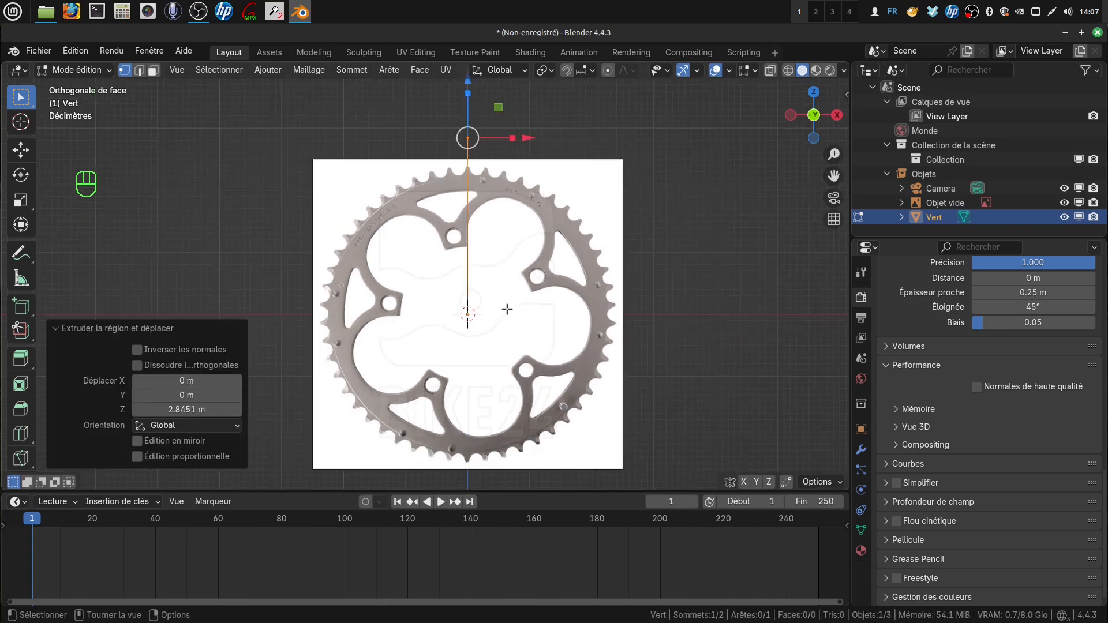
- Select the whole vertical line and spin it a full turn around the Y axis with the Spin tool
key("a")
key("a")
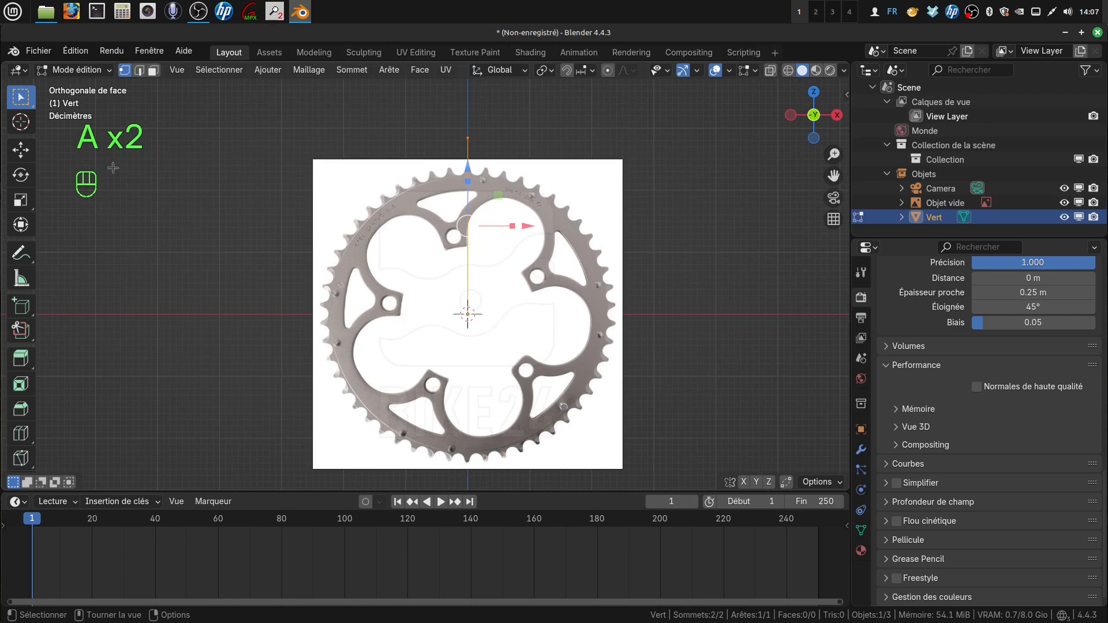
scroll(16, 407, "down", 2)
scroll(16, 407, "down", 3)
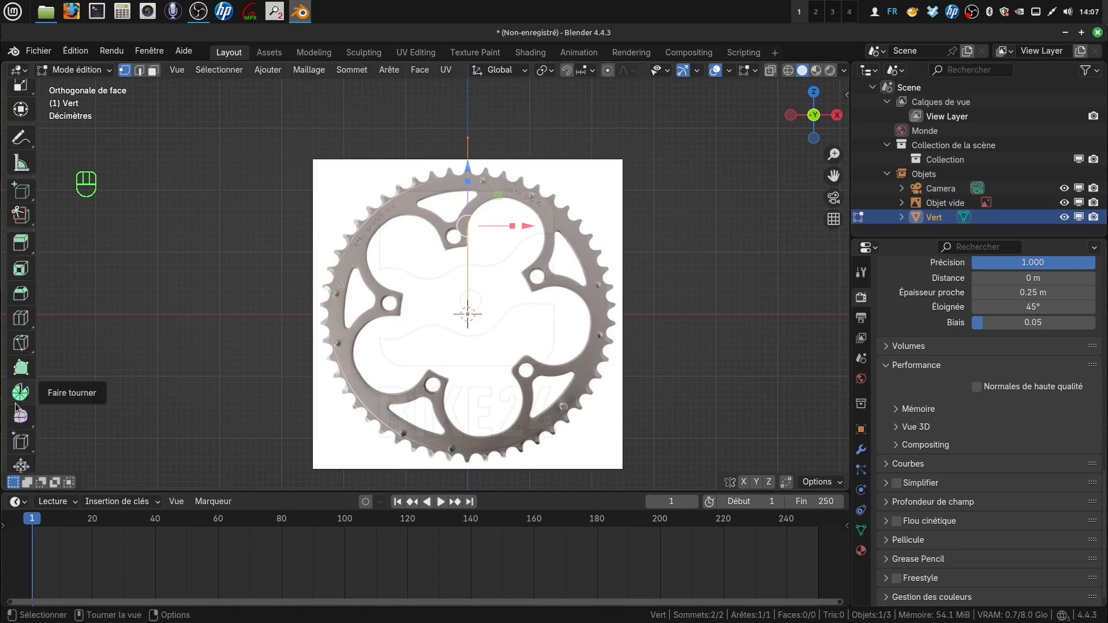
left_click(21, 392)
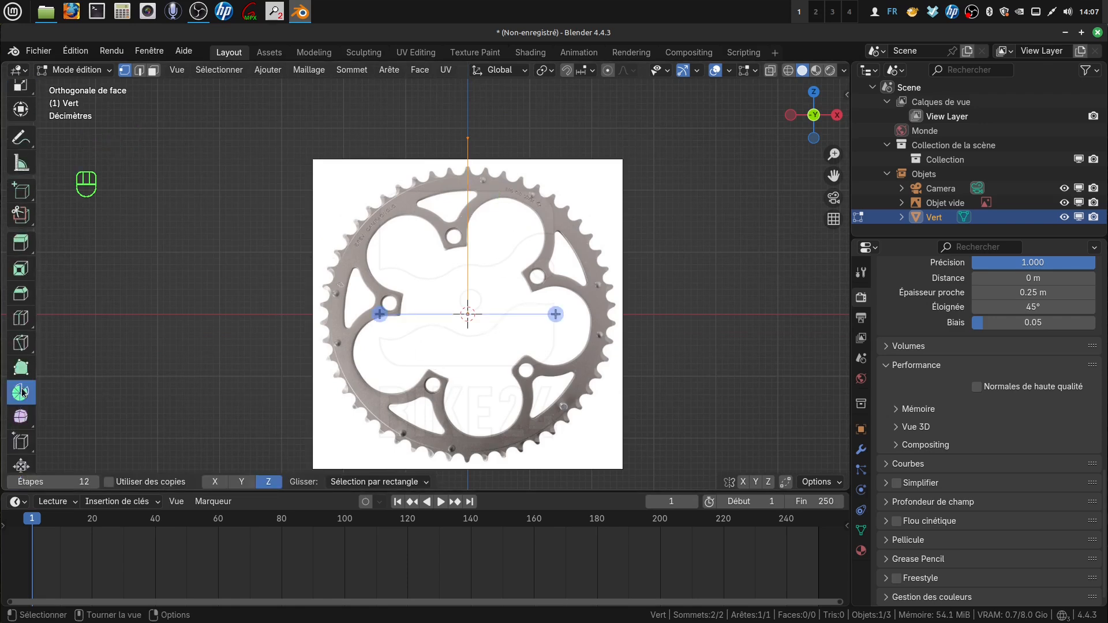
left_click(242, 482)
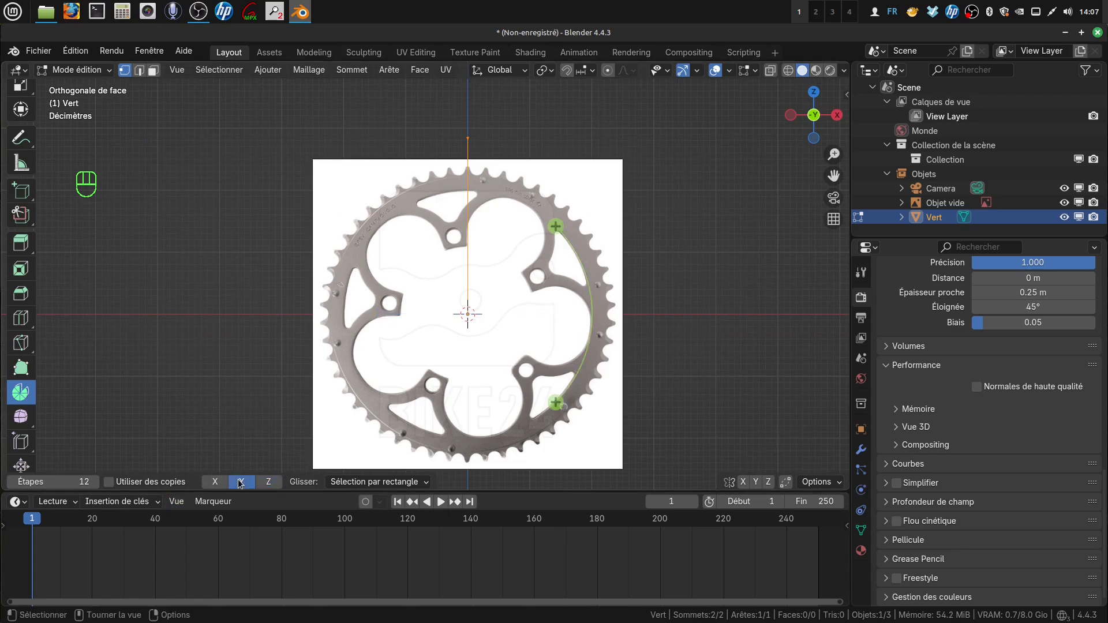
left_click(556, 225)
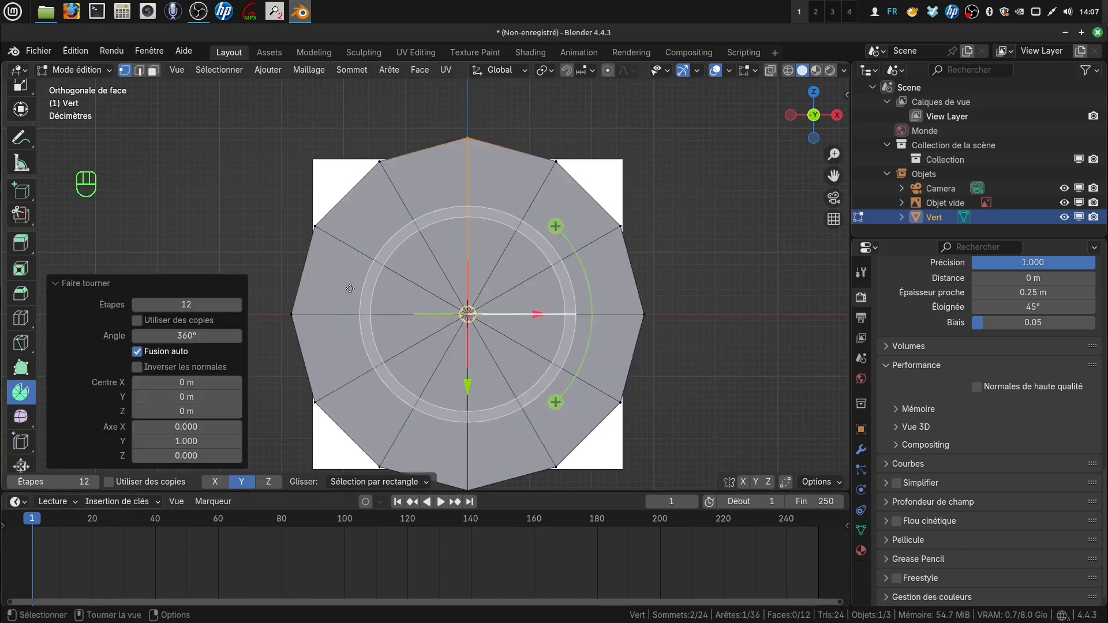
- Set the spin to use copies with 5 steps, giving evenly spaced guide lines
left_click(136, 320)
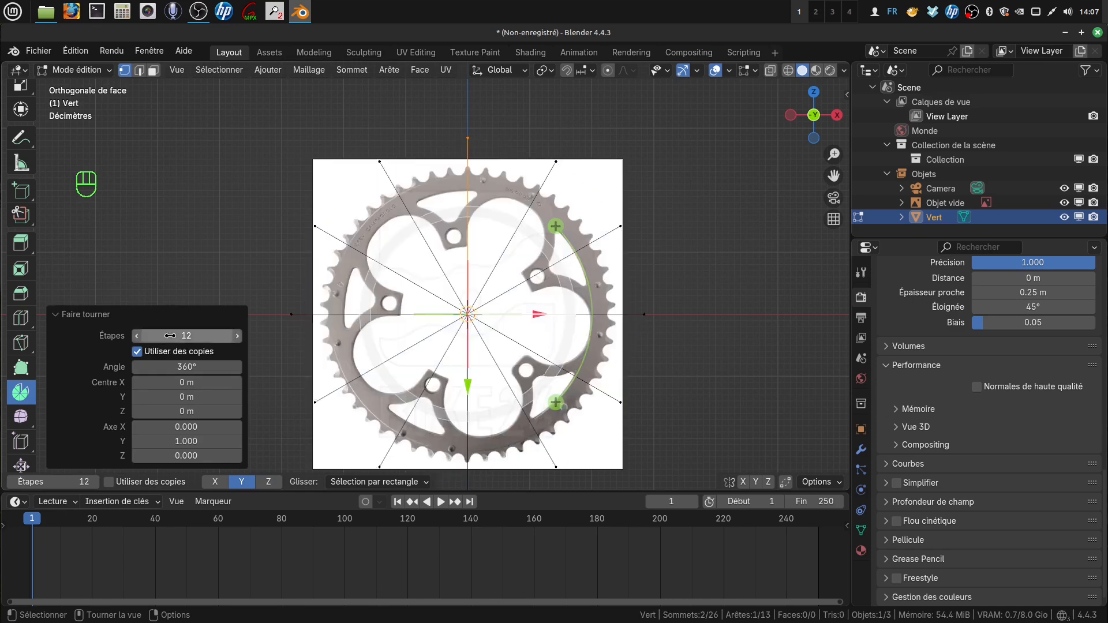
left_click(193, 335)
key("BackSpace")
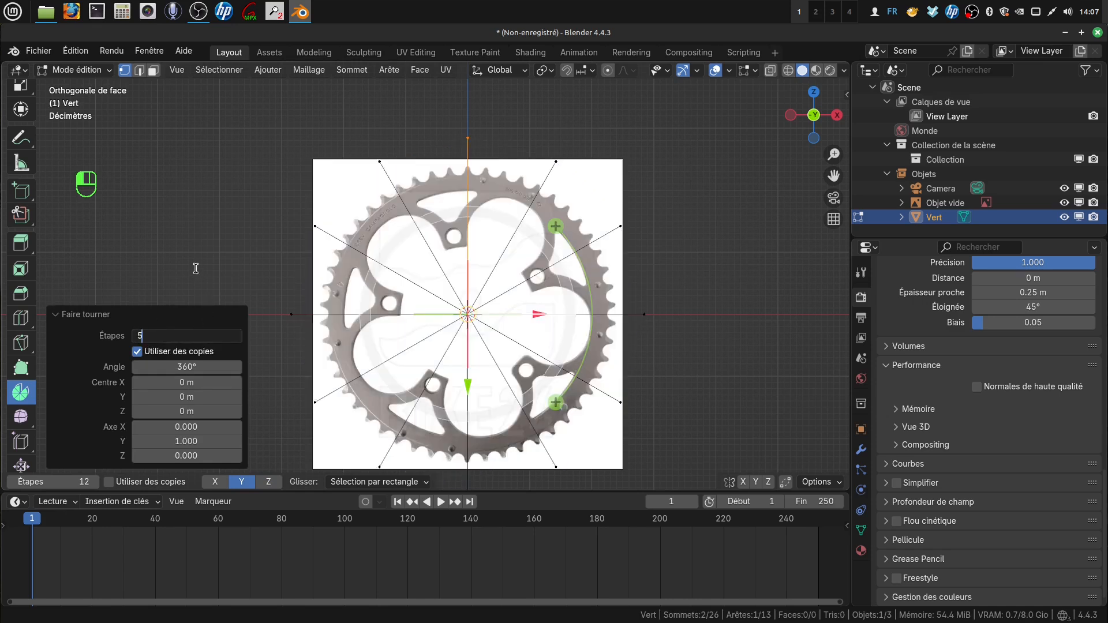
type("5")
key("Return")
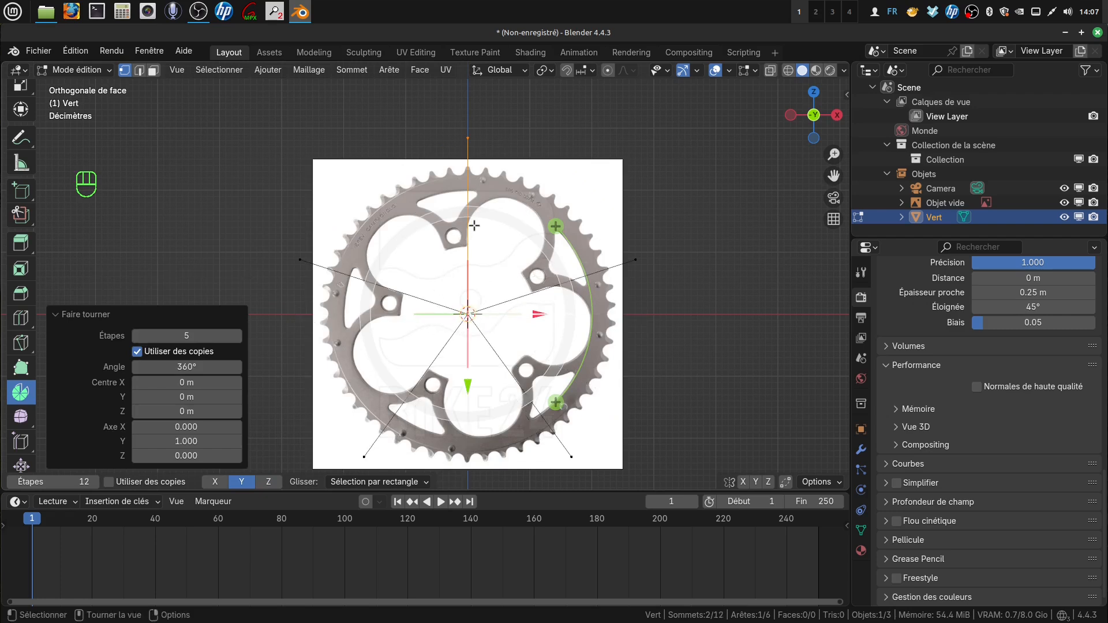
- Delete the selected duplicate vertical line's vertices and return to Object Mode
key("x")
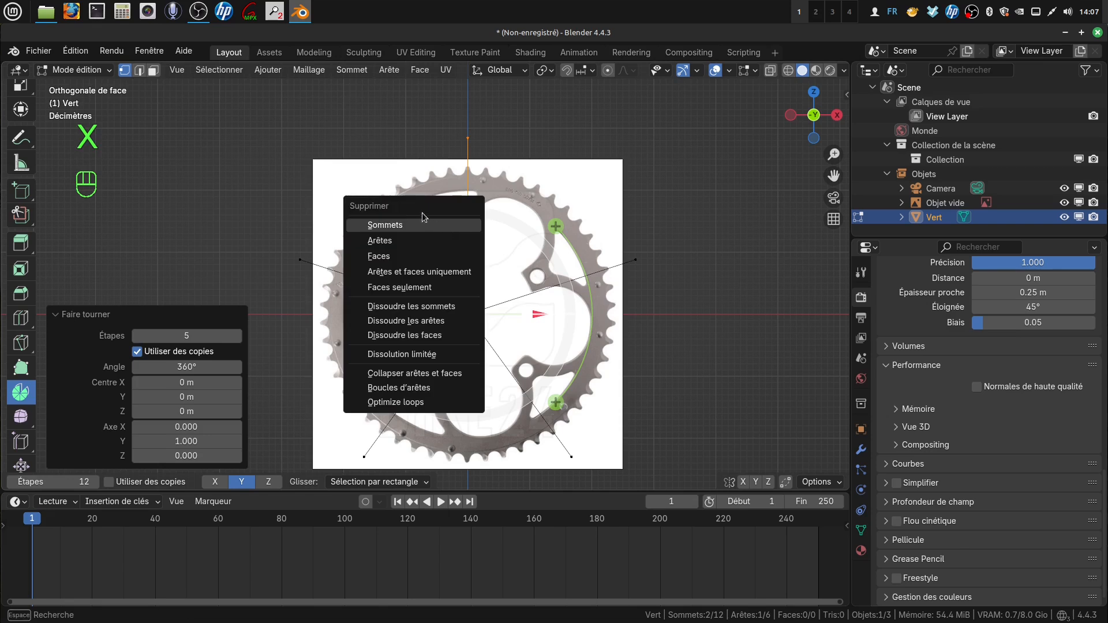
left_click(394, 225)
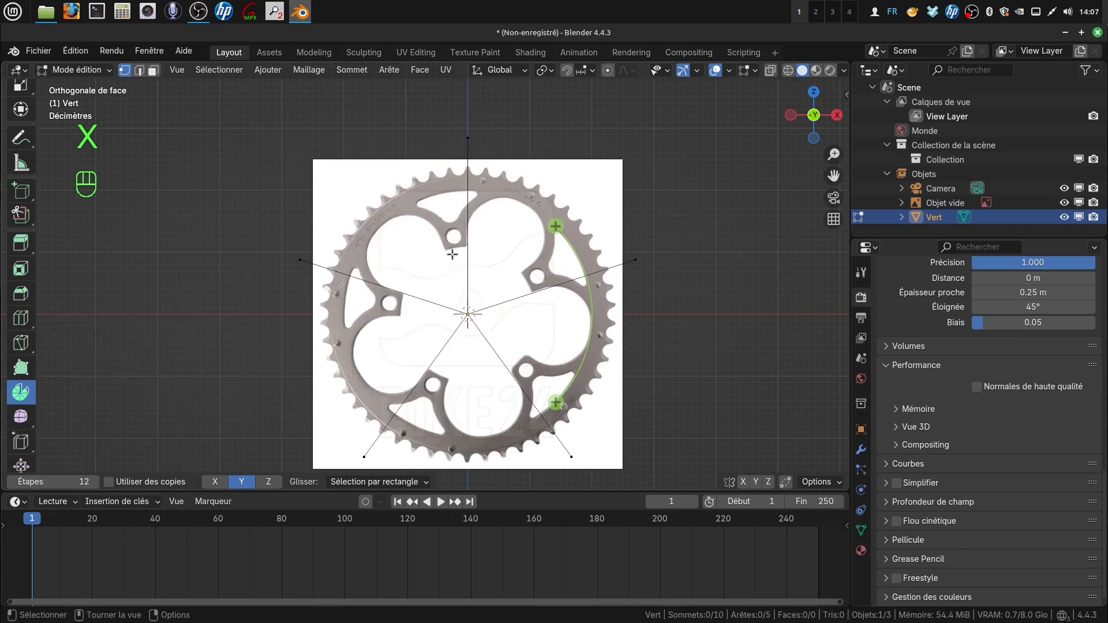
middle_click_drag(440, 270, 486, 268, "shift")
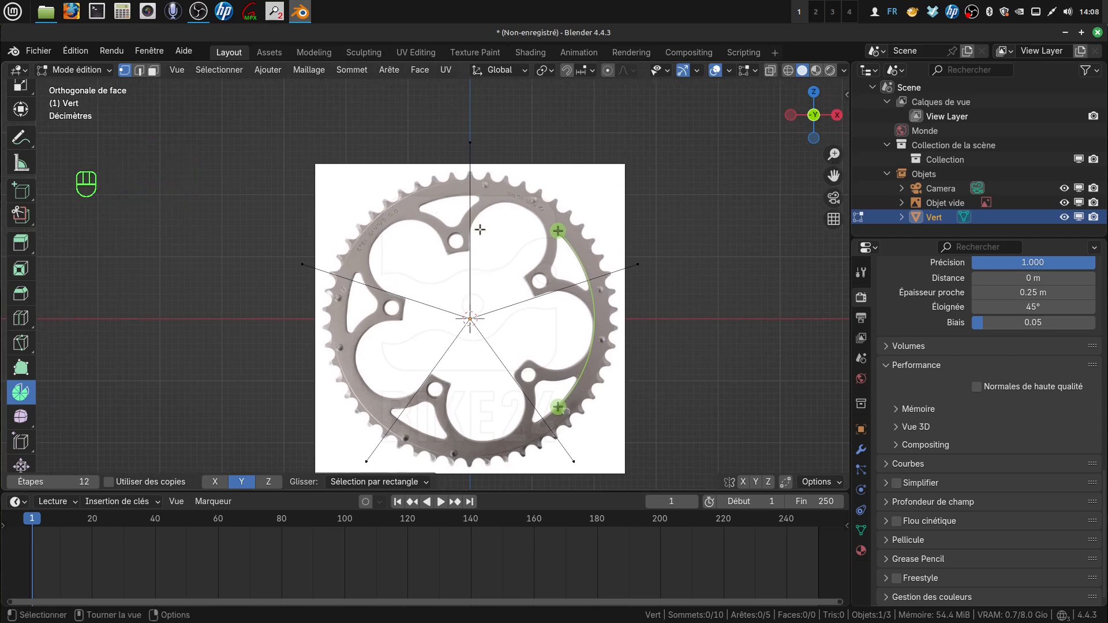
key("Tab")
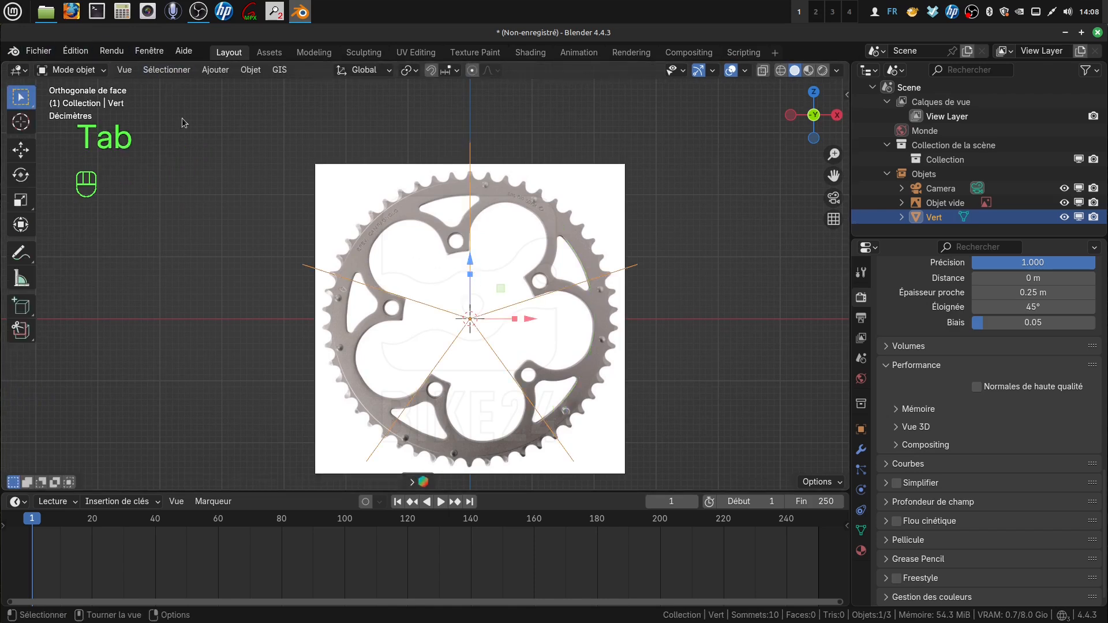
- Switch to the calculator and work out half a sector's angle: divide 360 by 5, and divide that result by 2
left_click(122, 11)
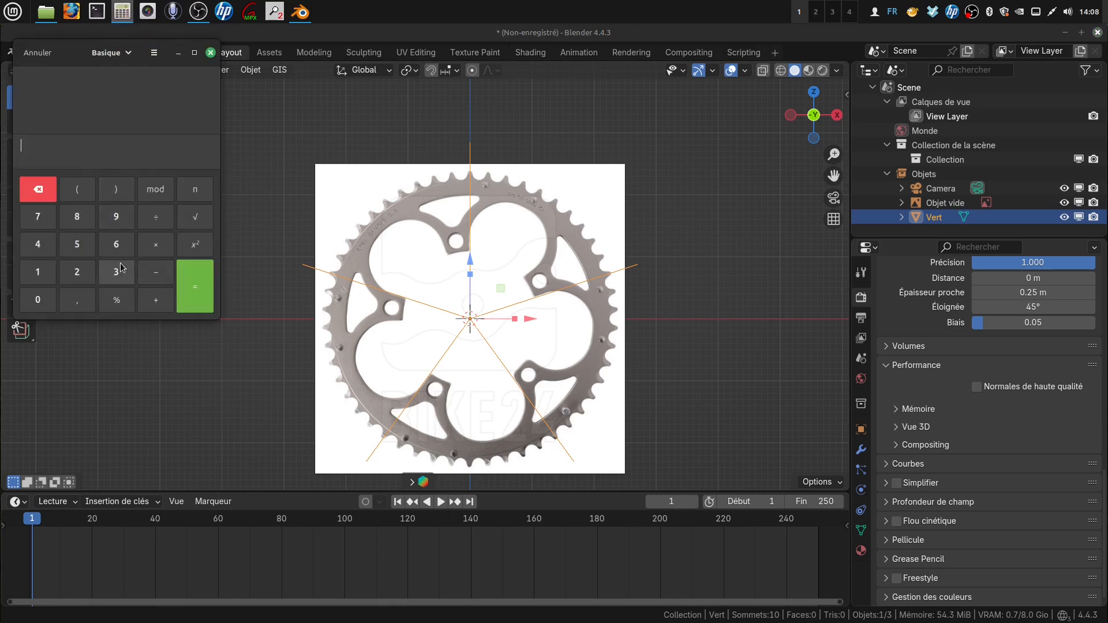
left_click(116, 245)
left_click(39, 299)
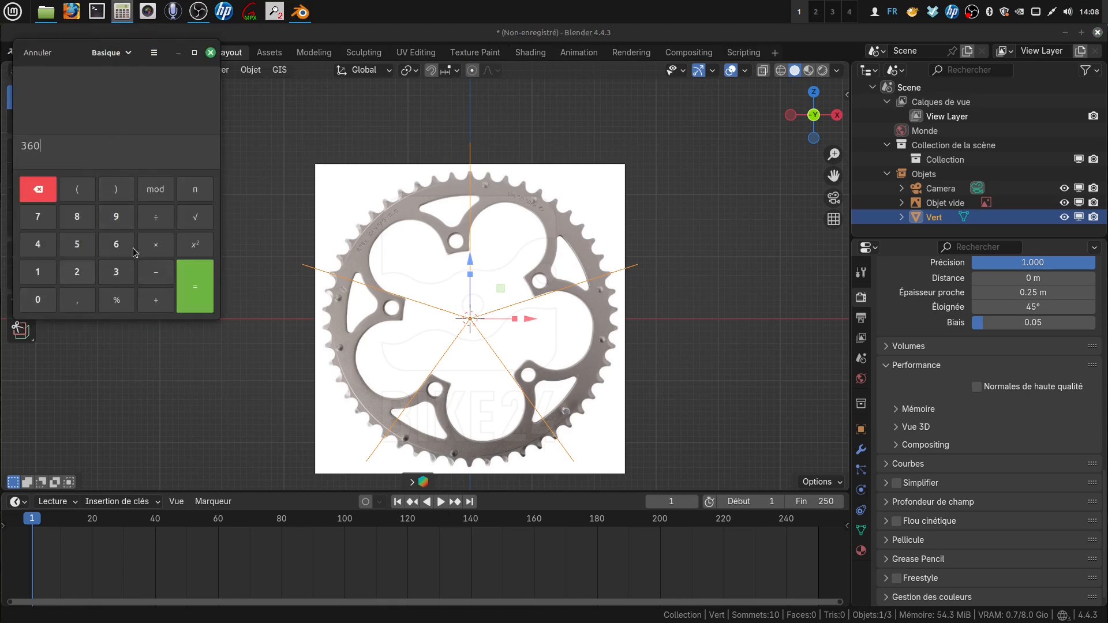
left_click(154, 224)
left_click(76, 244)
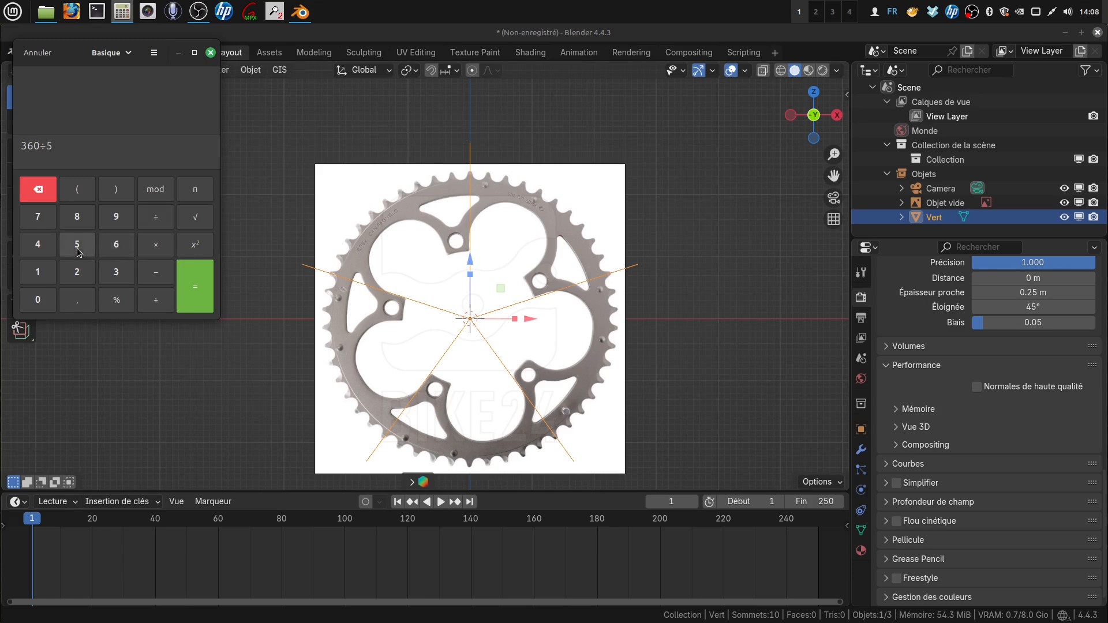
left_click(197, 301)
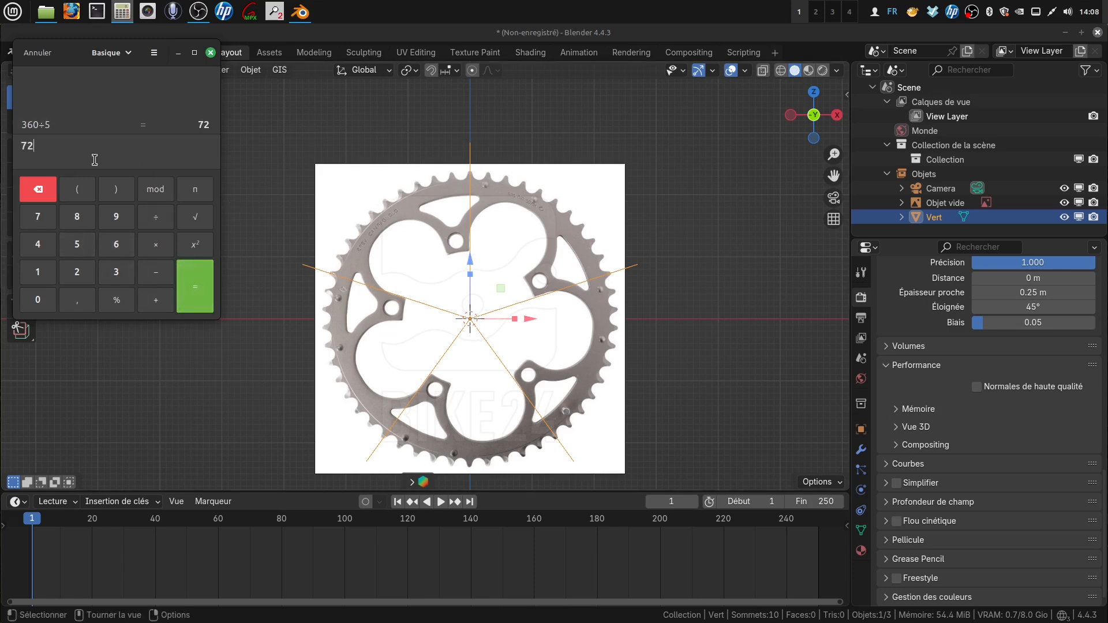
left_click(156, 222)
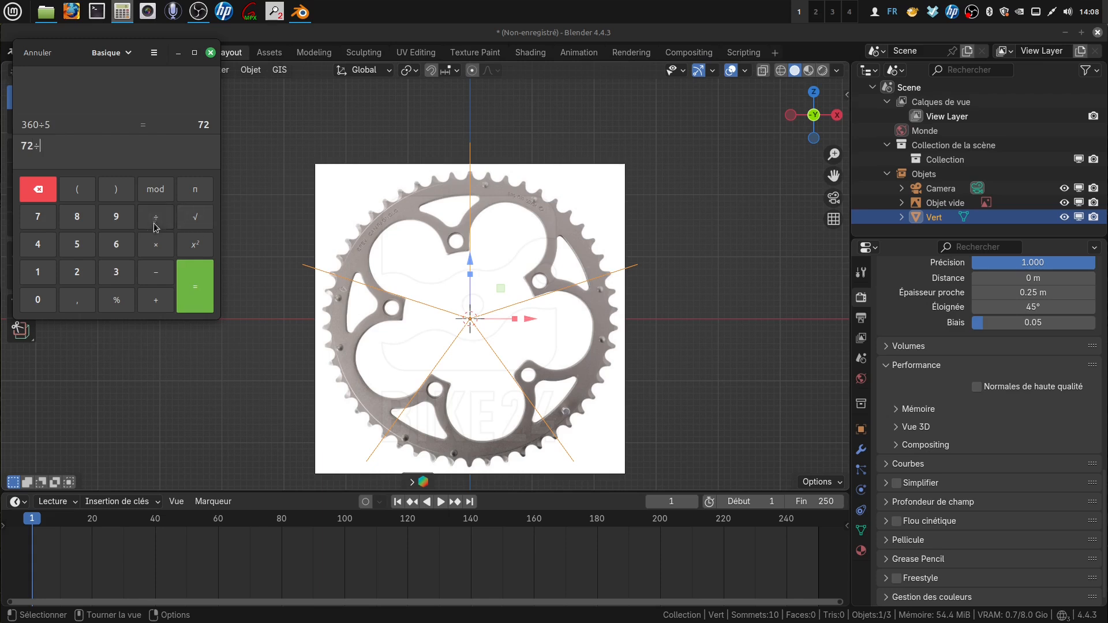
left_click(78, 274)
left_click(195, 286)
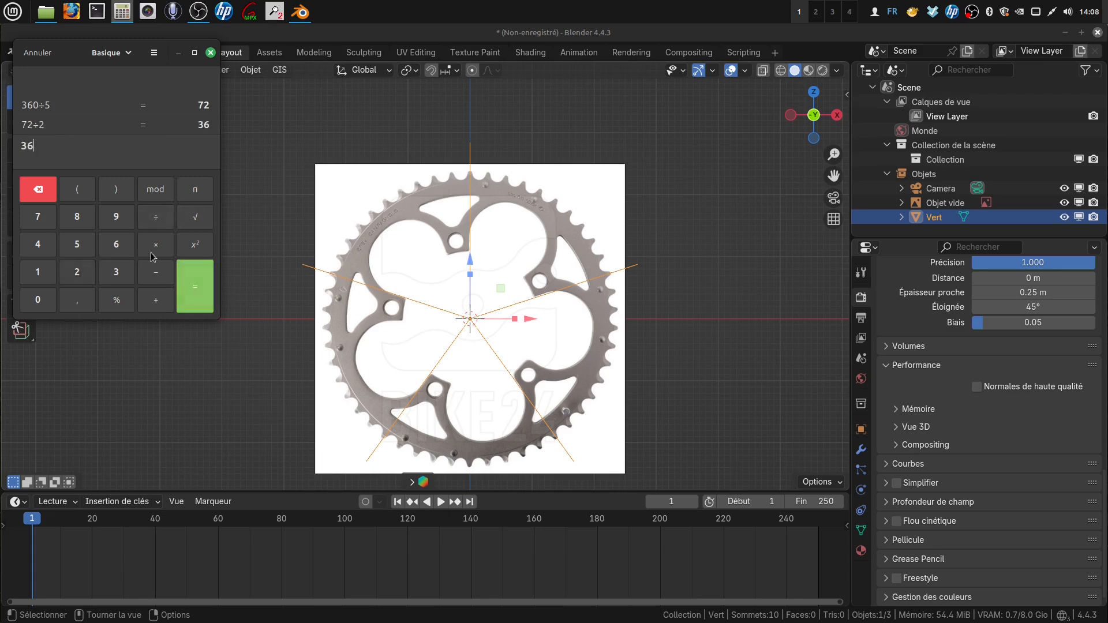
- Set the Y rotation of the guide-line object Vert to 36° in its object transform
left_click(862, 430)
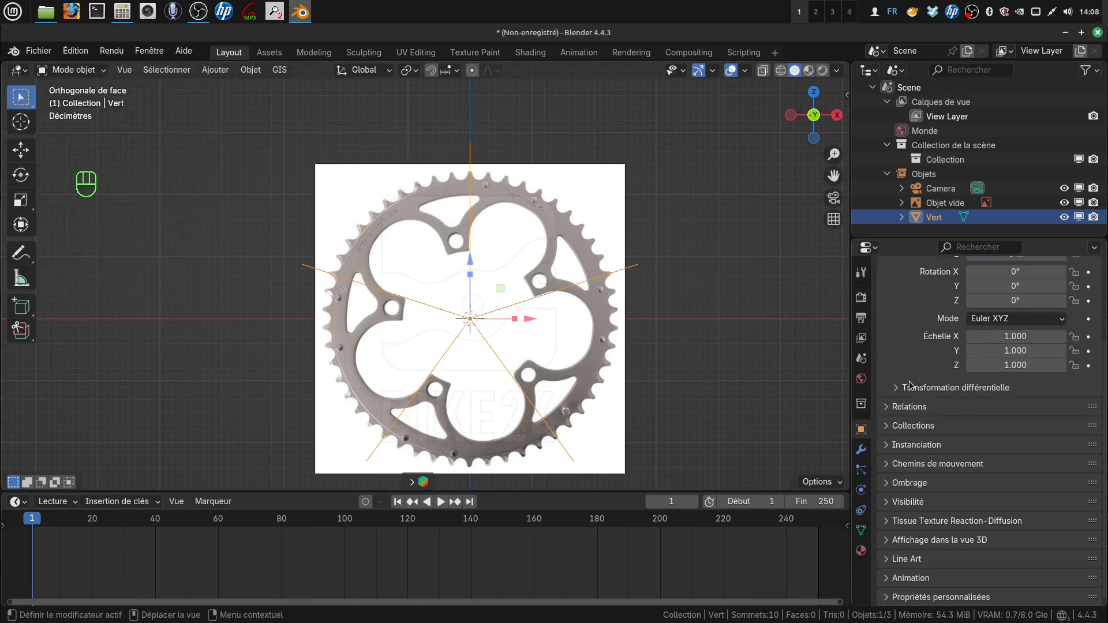
scroll(909, 384, "up", 5)
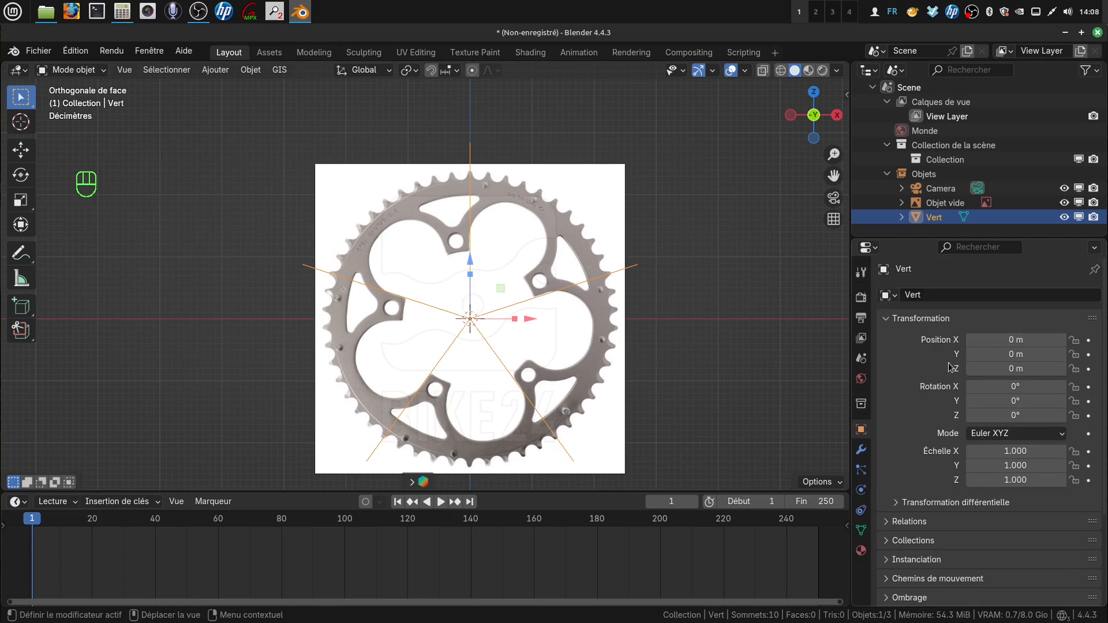
left_click(1032, 402)
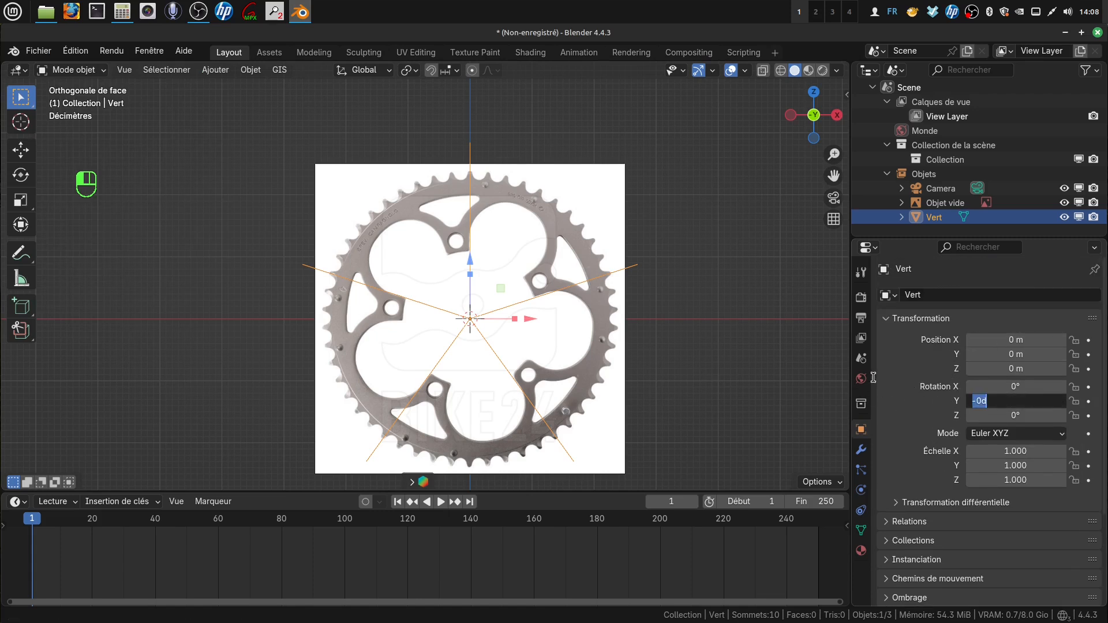
key("BackSpace")
type("36")
key("Return")
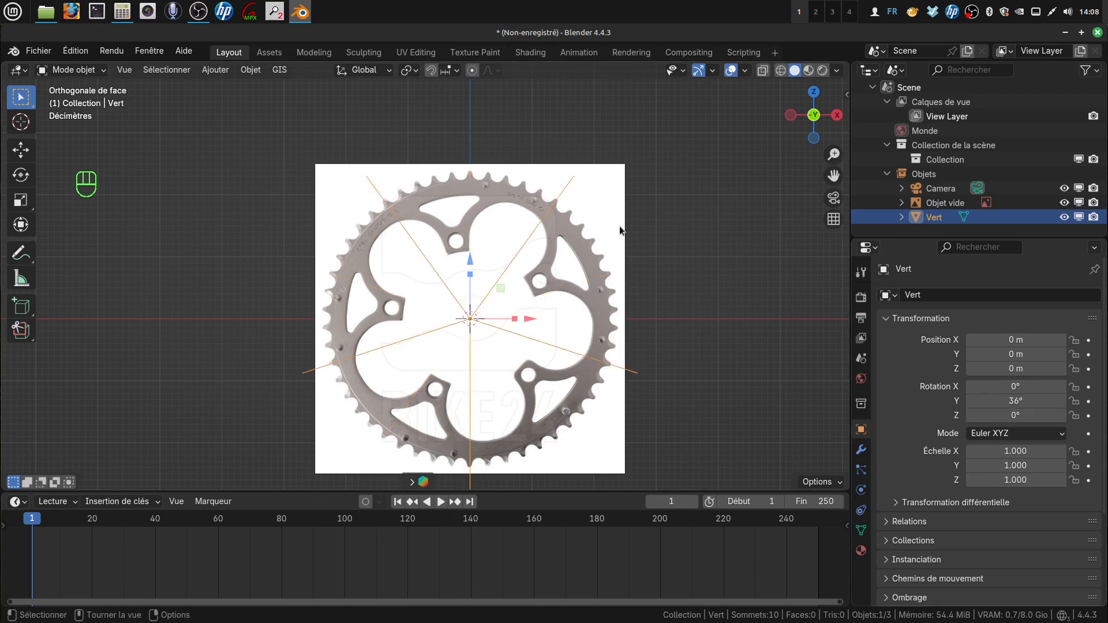
- Rotate the reference image about 7.25° around the Y axis to centre the chainring's arms between the guide lines
middle_click_drag(614, 232, 644, 254, "shift")
scroll(594, 277, "up", 1)
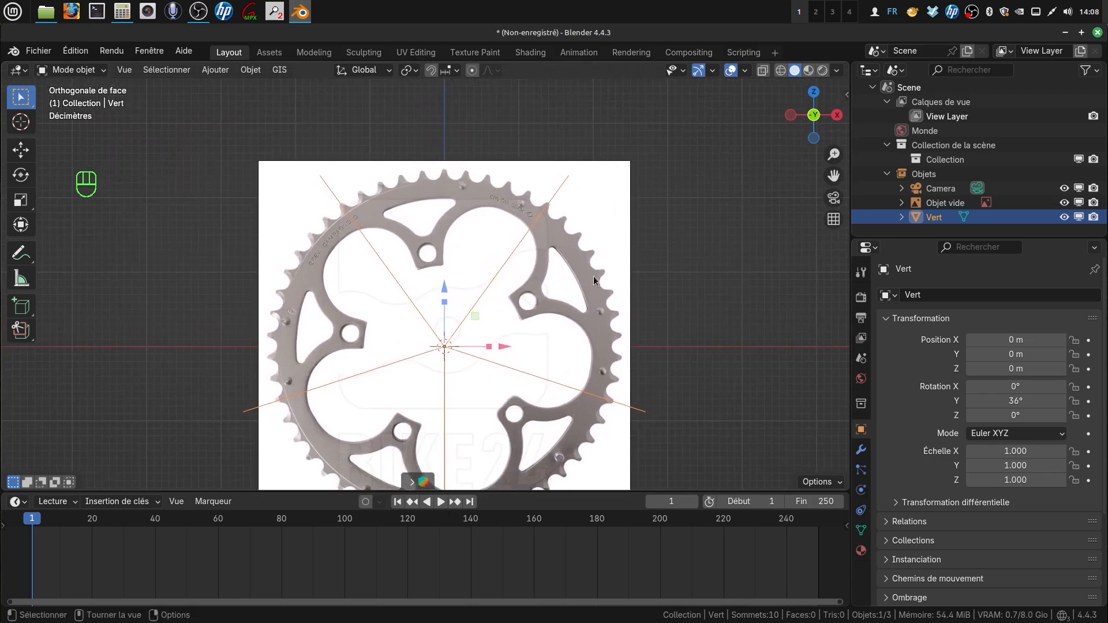
left_click(600, 274)
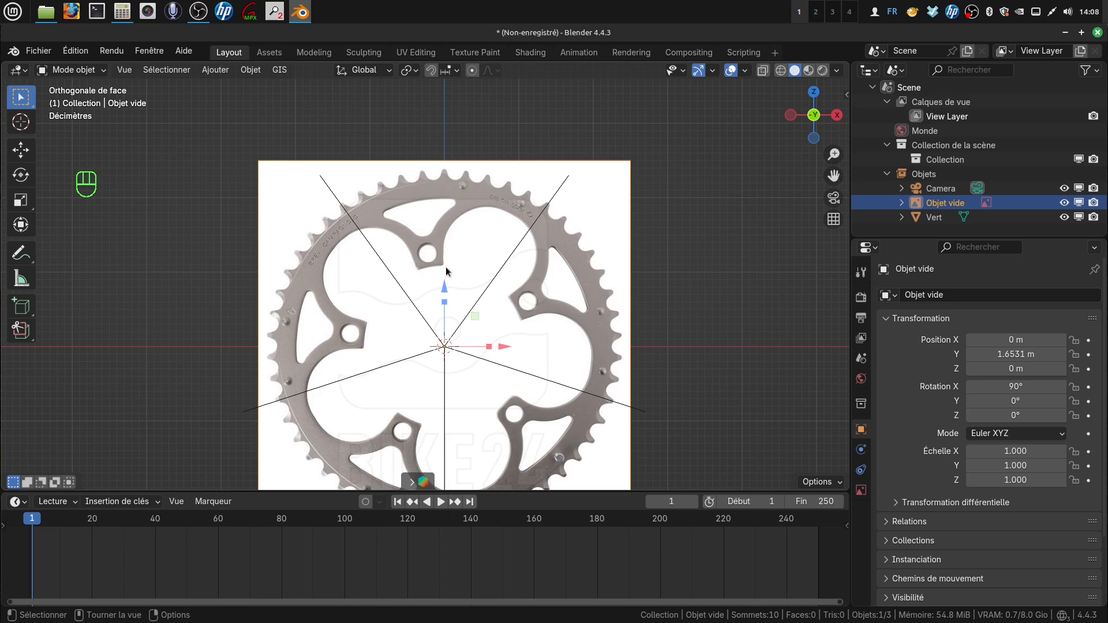
key("r")
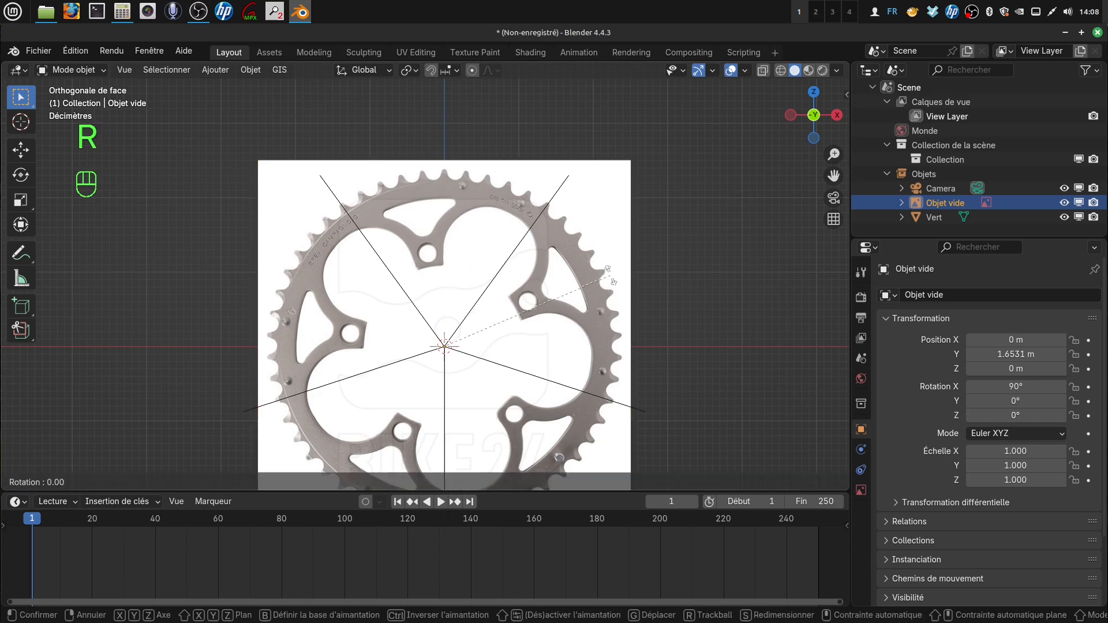
key("y")
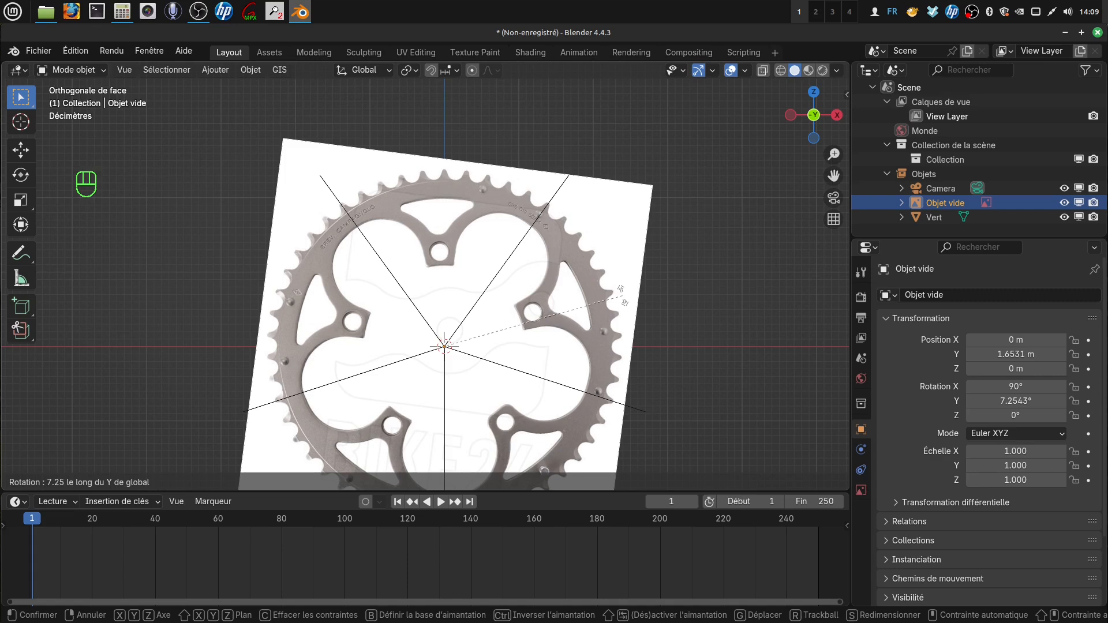
left_click(623, 296)
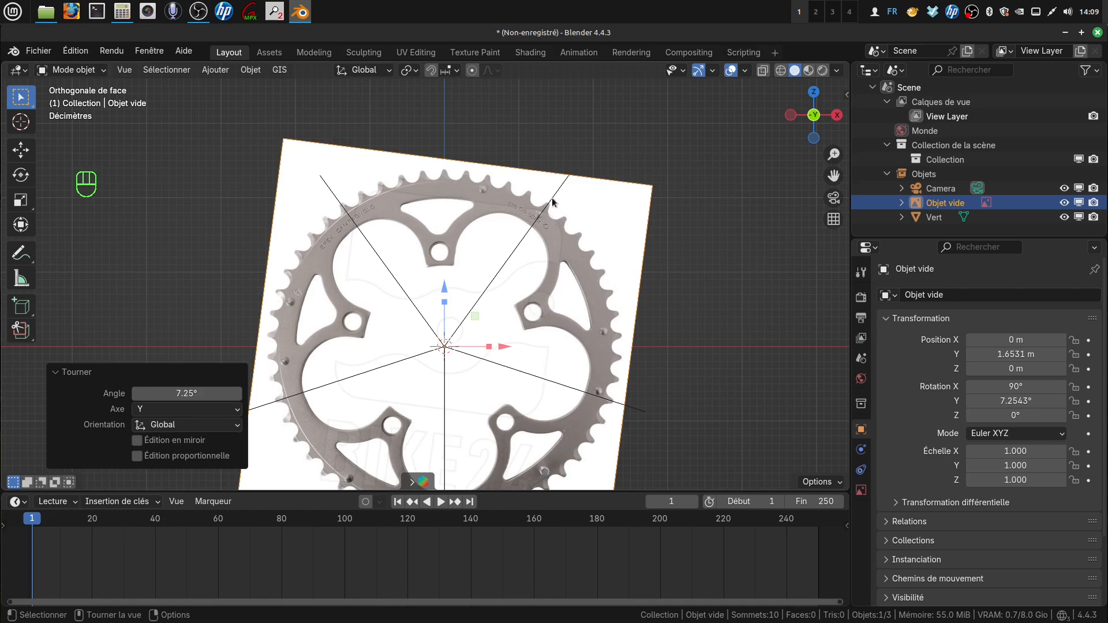
right_click(456, 312)
key("r")
key("y")
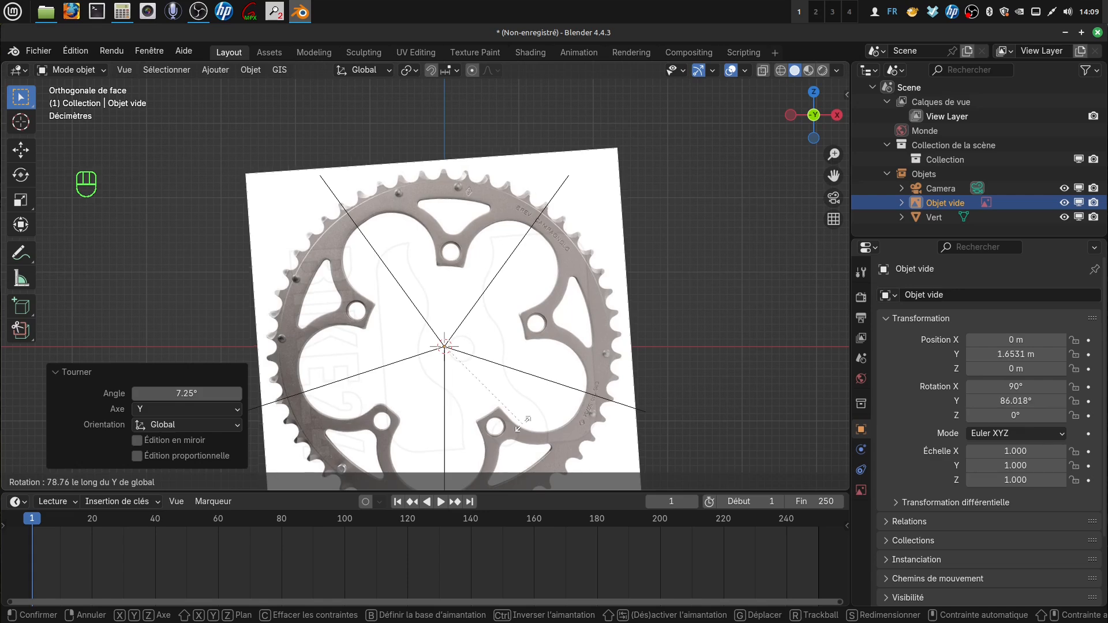
key("Escape")
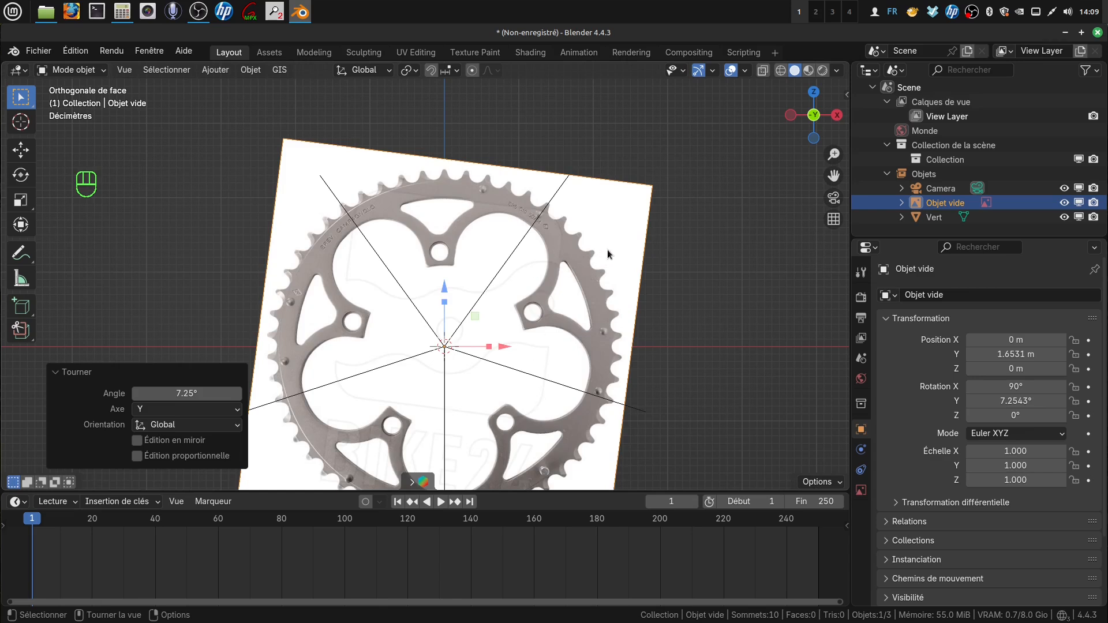
- Rotate the reference image a further 71.2° or so around Y, fine-tuning by about 0.35° to centre its arms between the guide lines
key("KP_1")
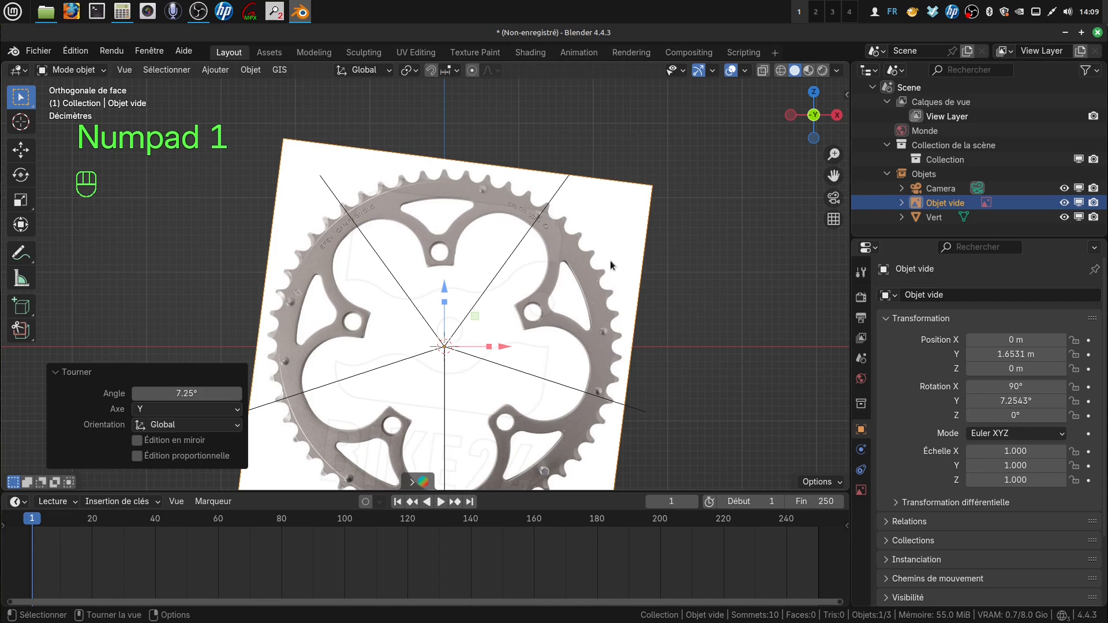
key("r")
key("y")
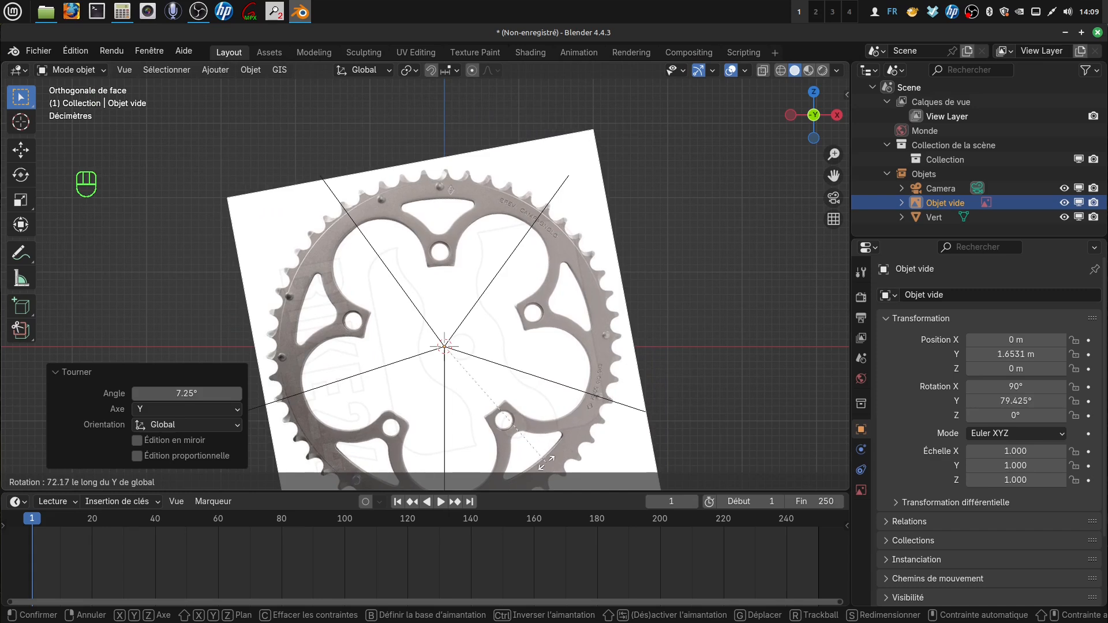
left_click(549, 463)
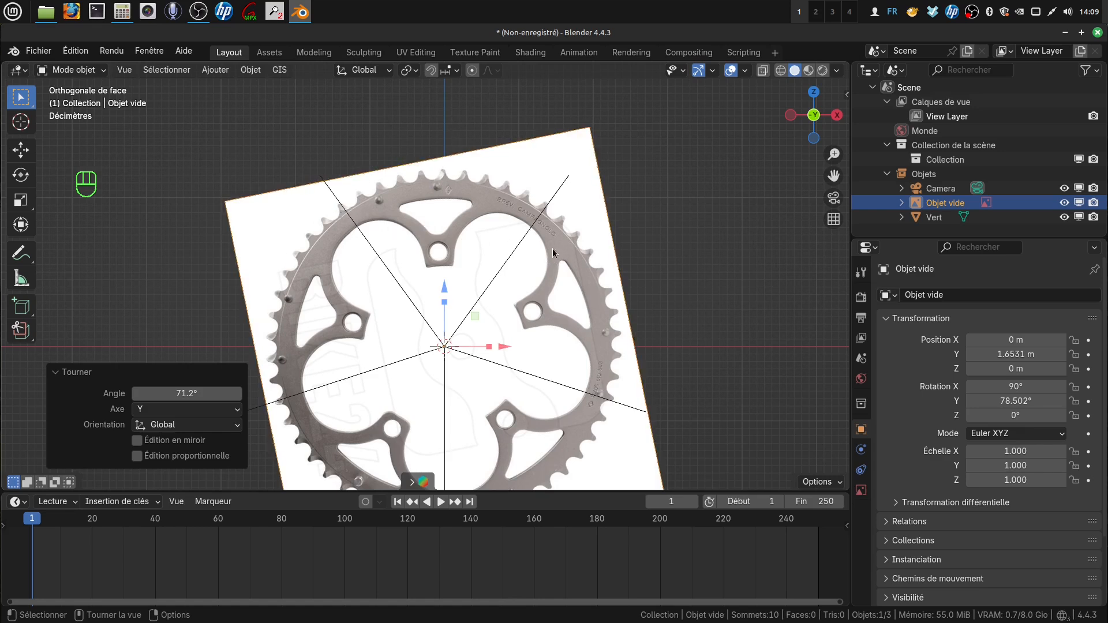
key("r")
key("y")
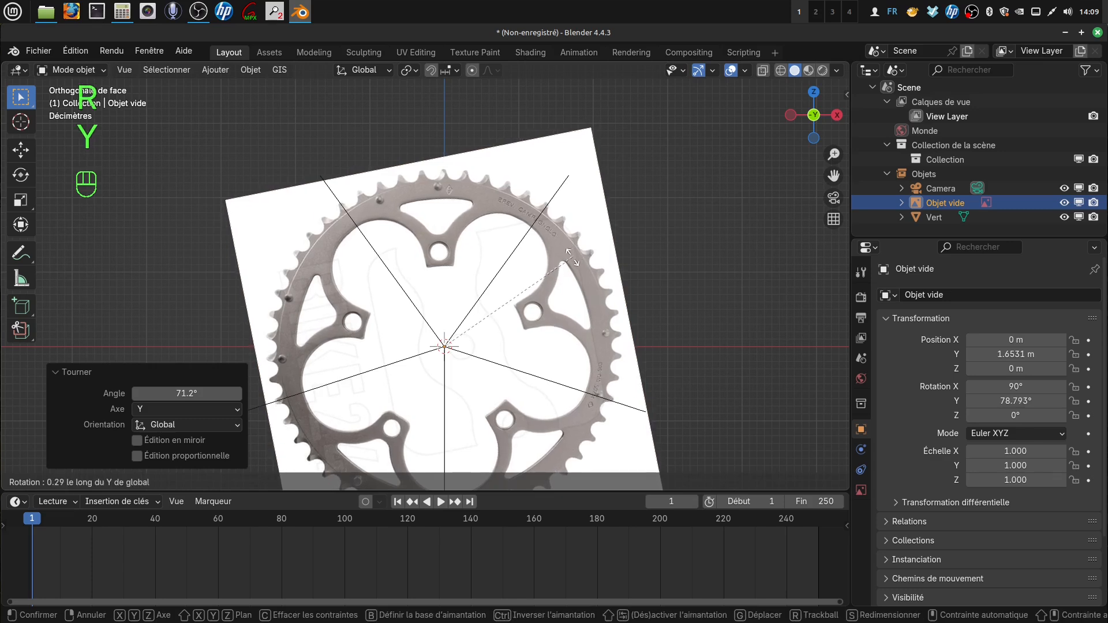
left_click(572, 256)
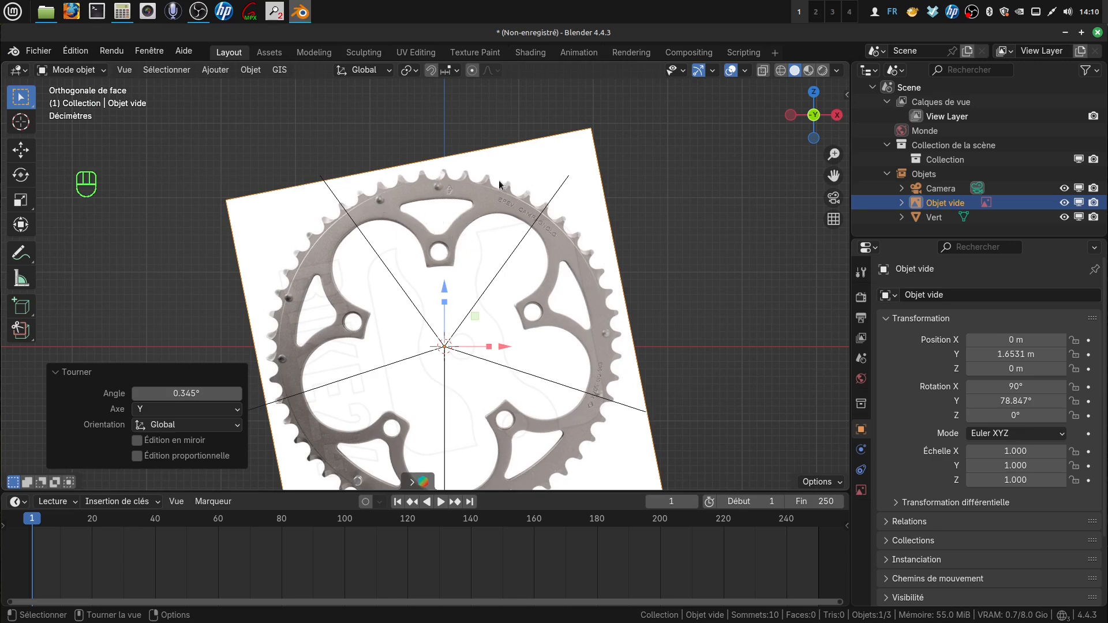
- Hide the guide-line object Vert in the viewport, leaving the reference image's upper teeth in close view
mouse_move(545, 271)
middle_mouse_down("shift")
mouse_move(547, 247)
mouse_move(541, 259)
middle_mouse_up("shift")
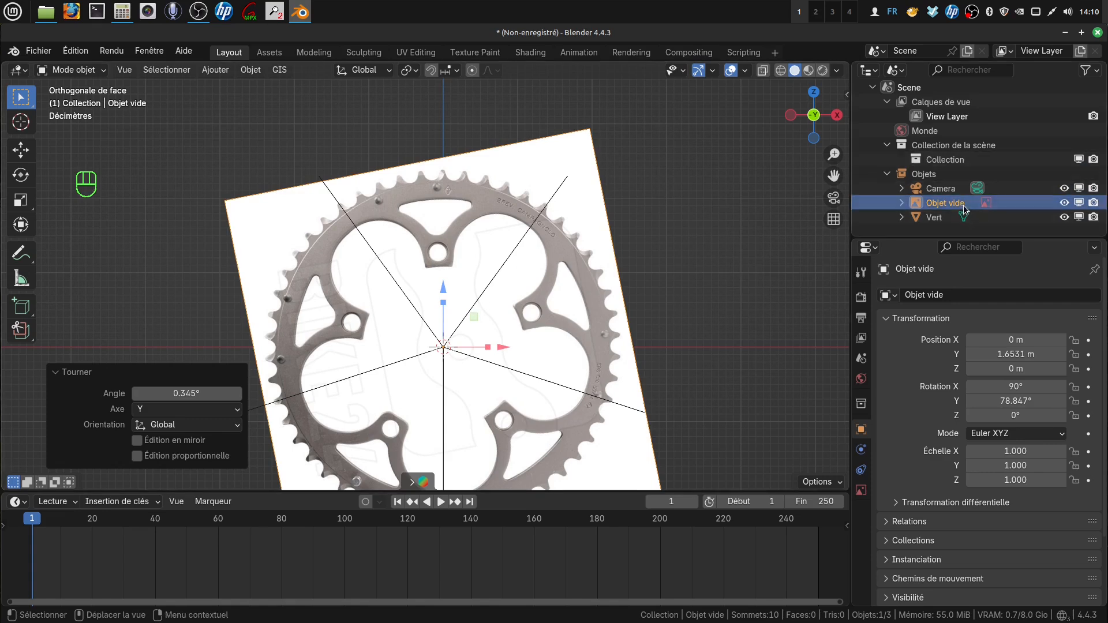
left_click(1066, 218)
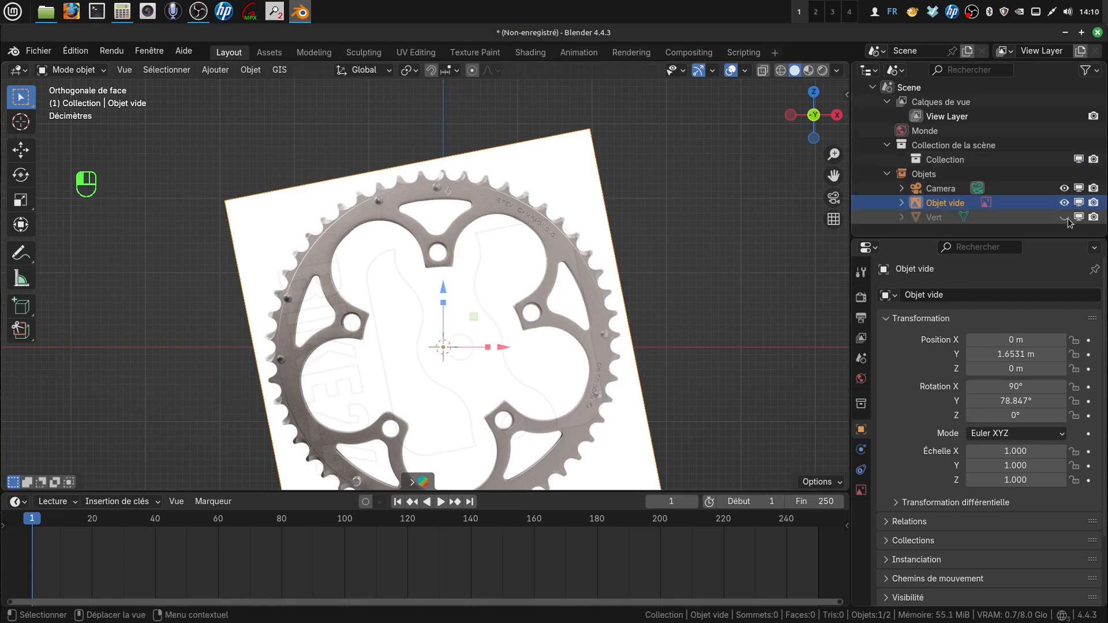
scroll(510, 271, "up", 5)
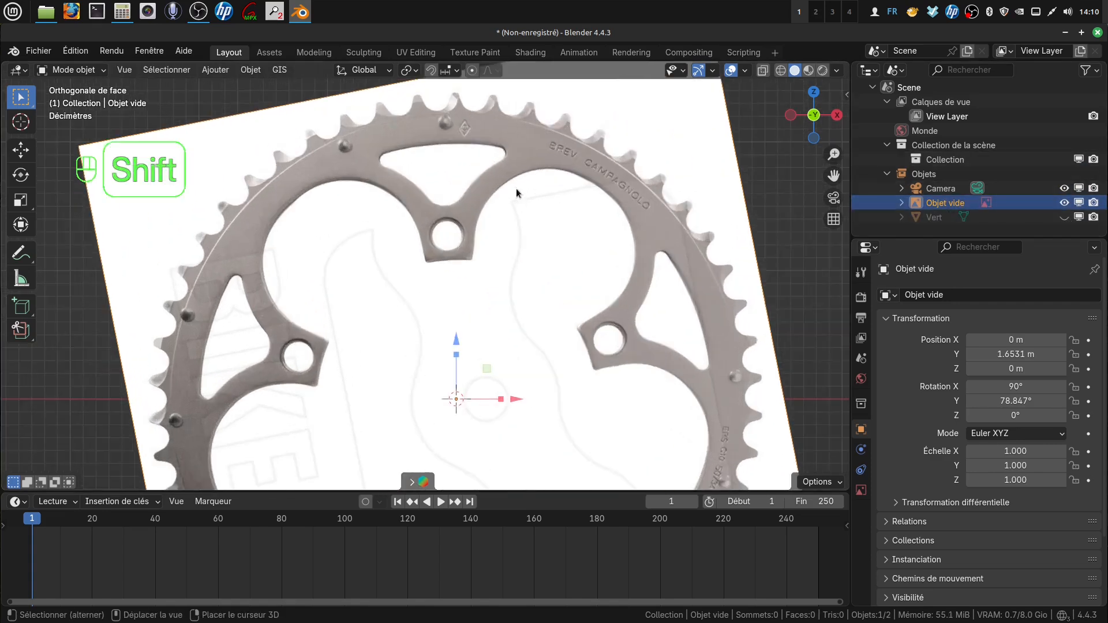
scroll(503, 339, "up", 3)
middle_click_drag(494, 348, 512, 325, "shift")
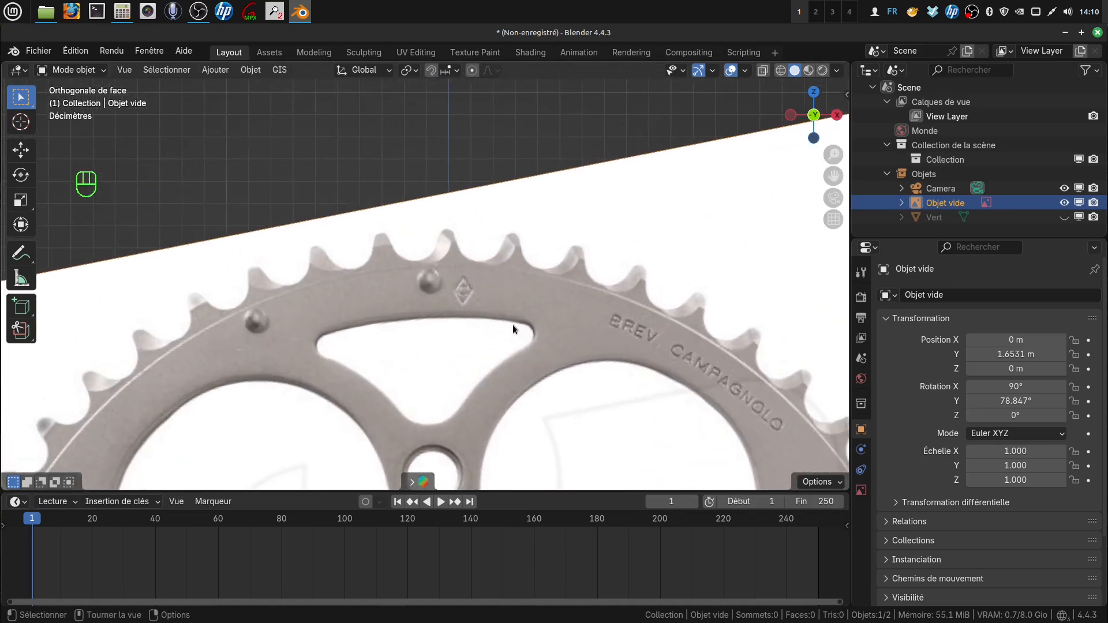
- Add a mesh circle at the world origin with 16 vertices
left_click(216, 70)
mouse_move(223, 87)
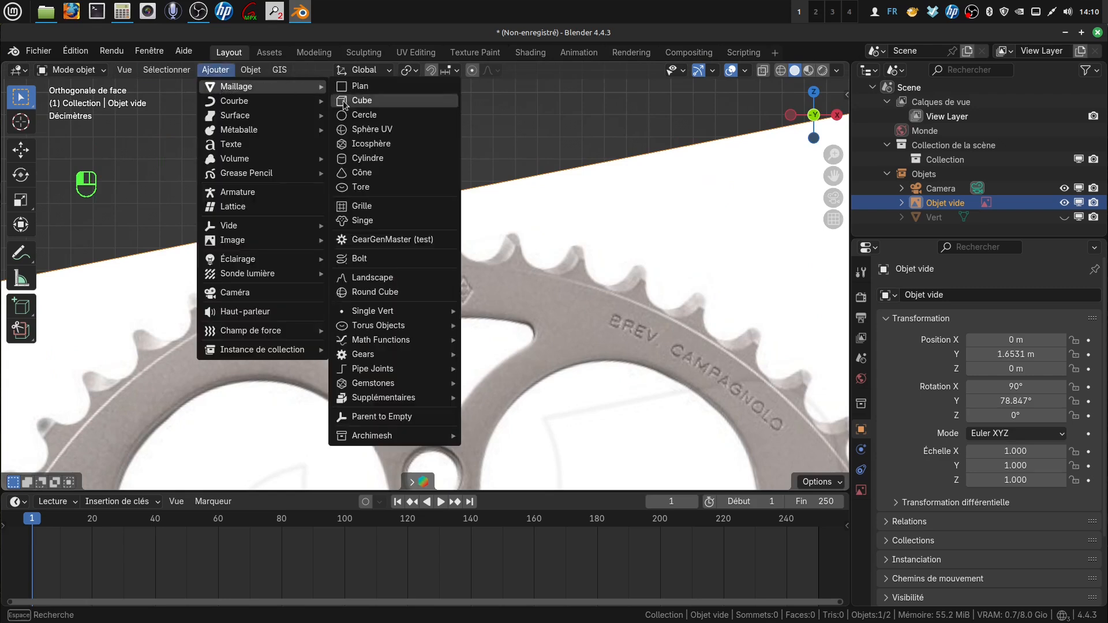
left_click(363, 114)
left_click(194, 304)
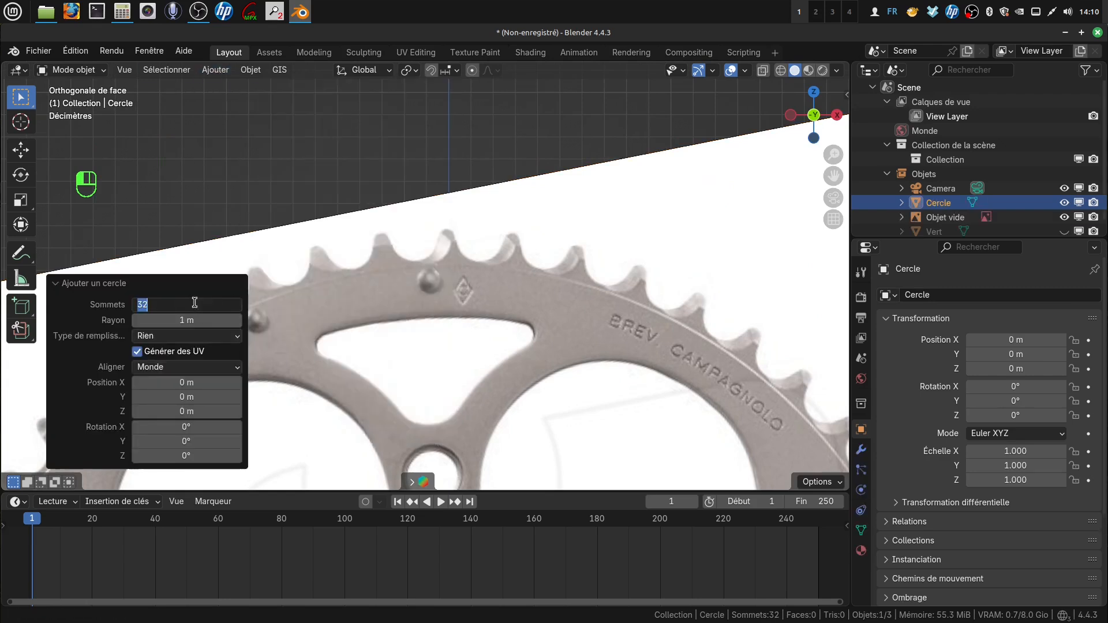
key("BackSpace")
type("16")
key("Return")
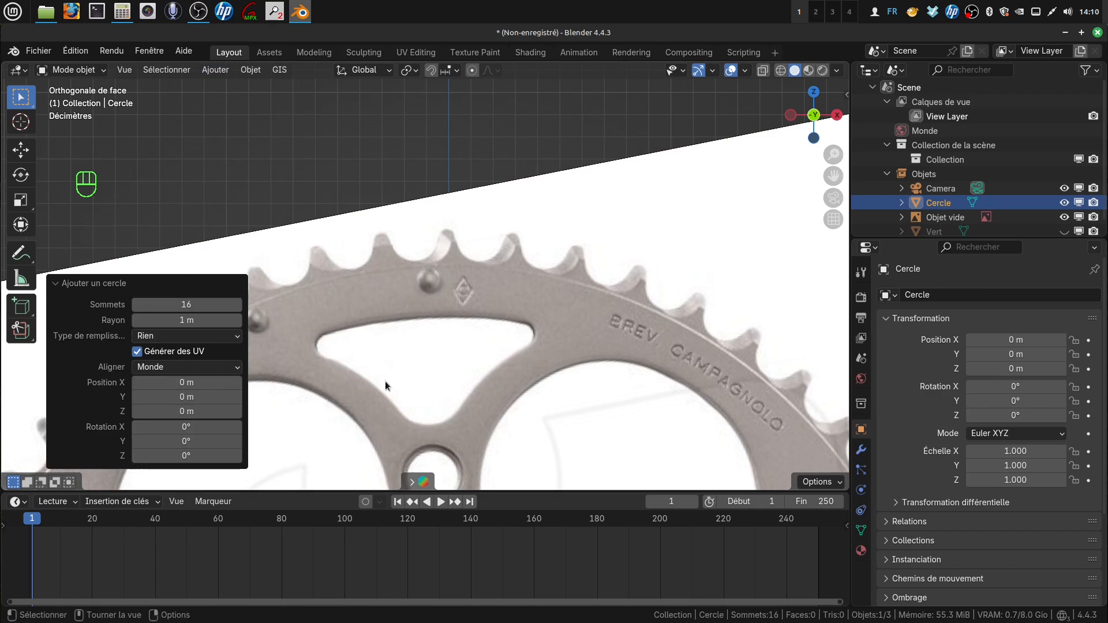
- Rotate the circle 90° around the X axis so it faces the front view
scroll(415, 343, "down", 5)
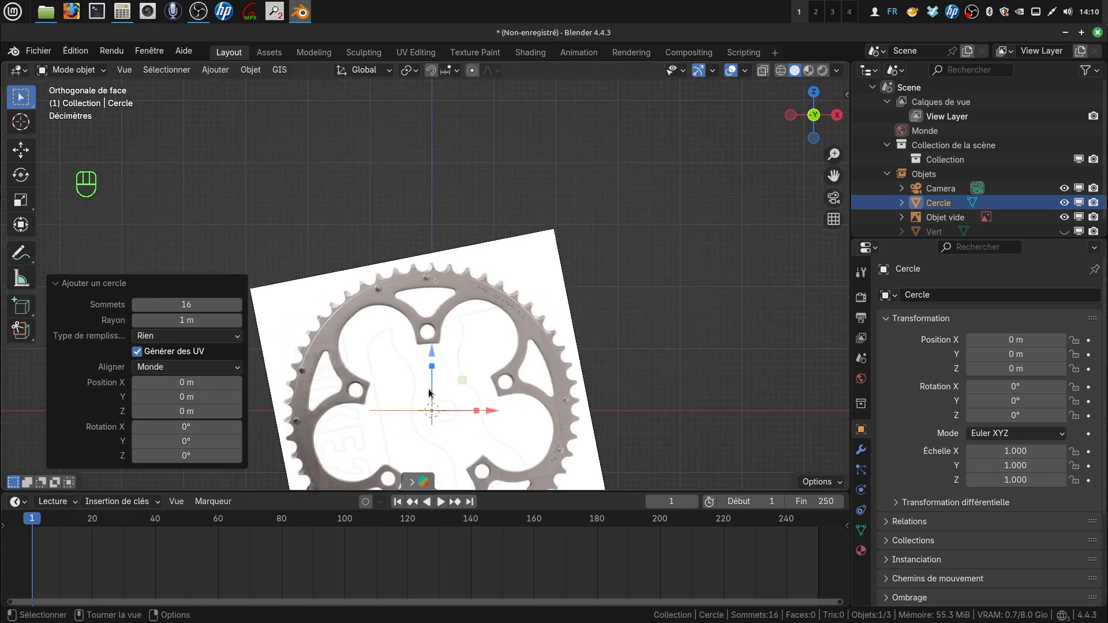
key("r")
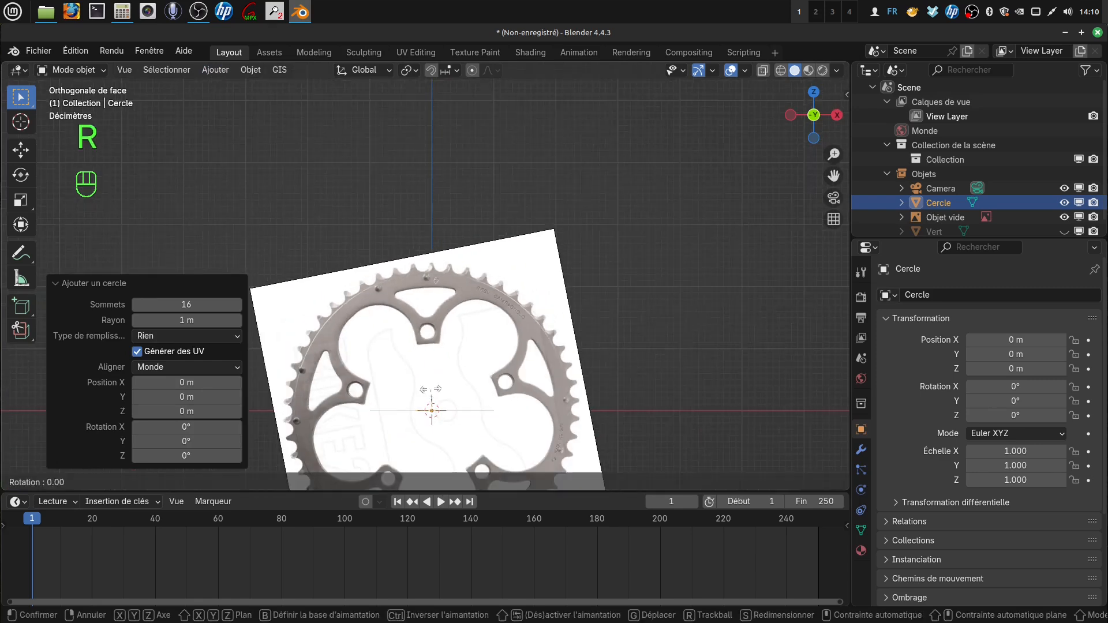
key("x")
key("KP_9")
key("KP_0")
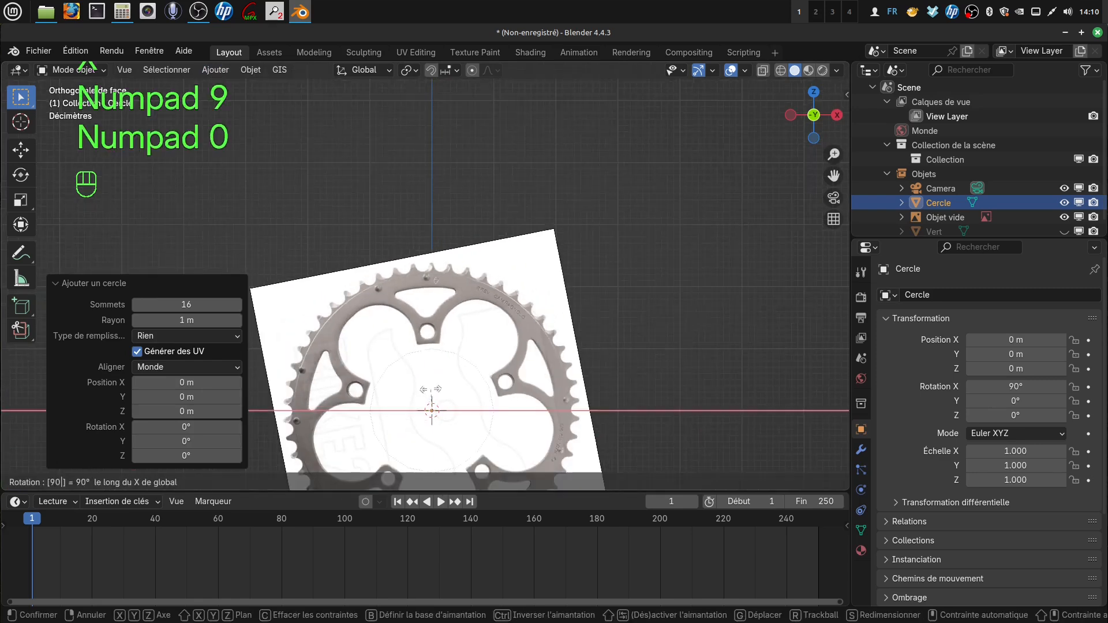
left_click(431, 389)
scroll(443, 401, "down", 3)
scroll(491, 411, "up", 3)
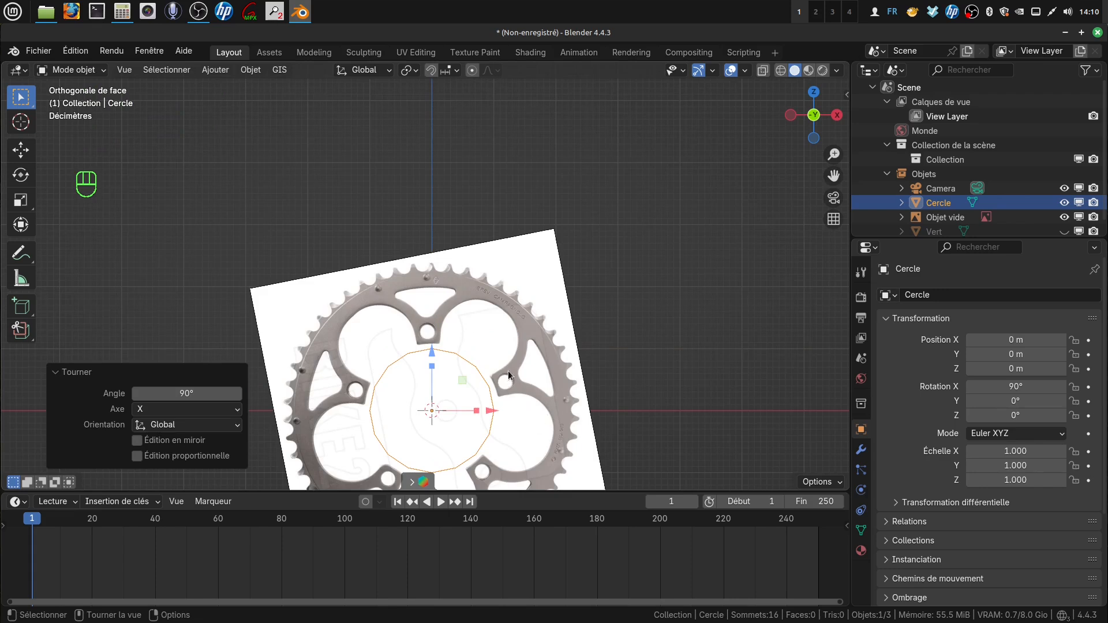
- Scale the circle down uniformly to about 0.607
key("s")
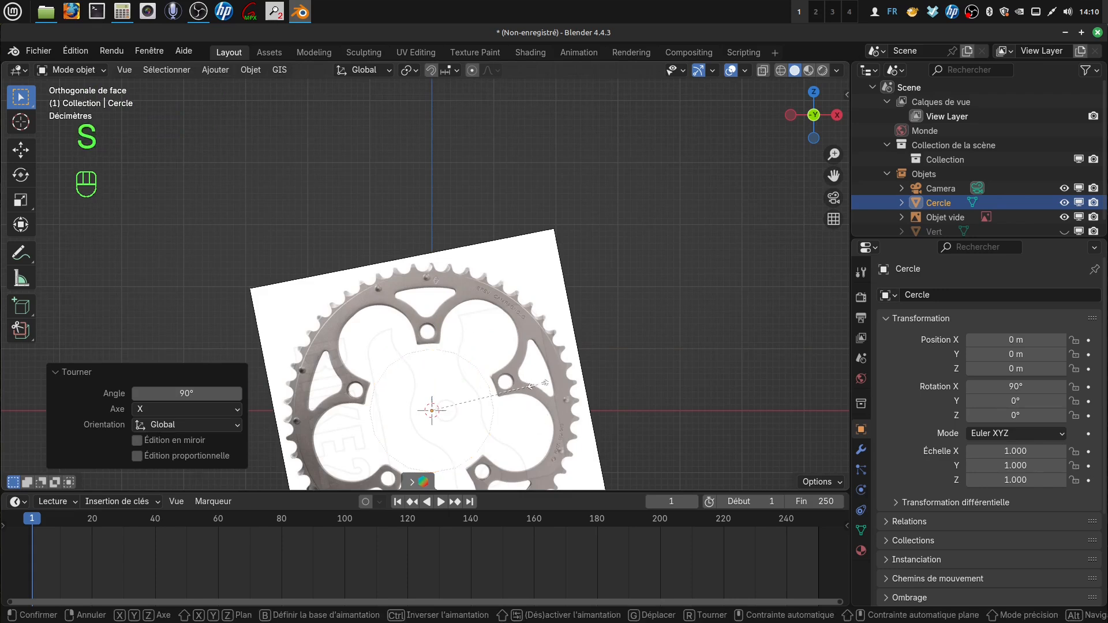
left_click(494, 387)
scroll(501, 382, "up", 3)
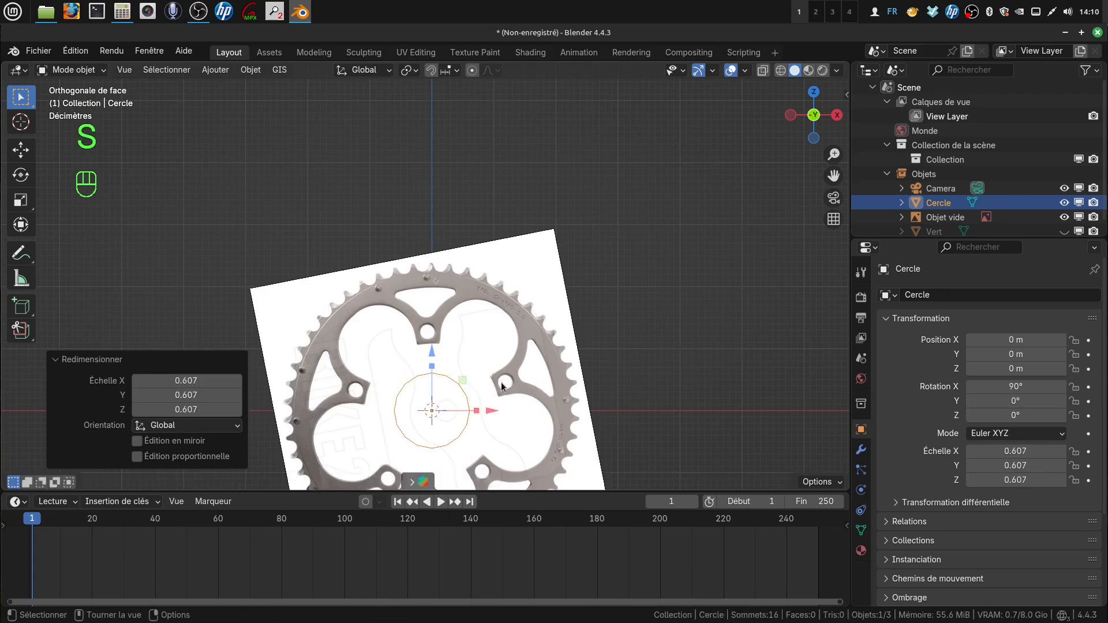
- In Edit Mode, move the circle's vertices up to the chainring's upper teeth and scale them uniformly to about 0.164
key("Tab")
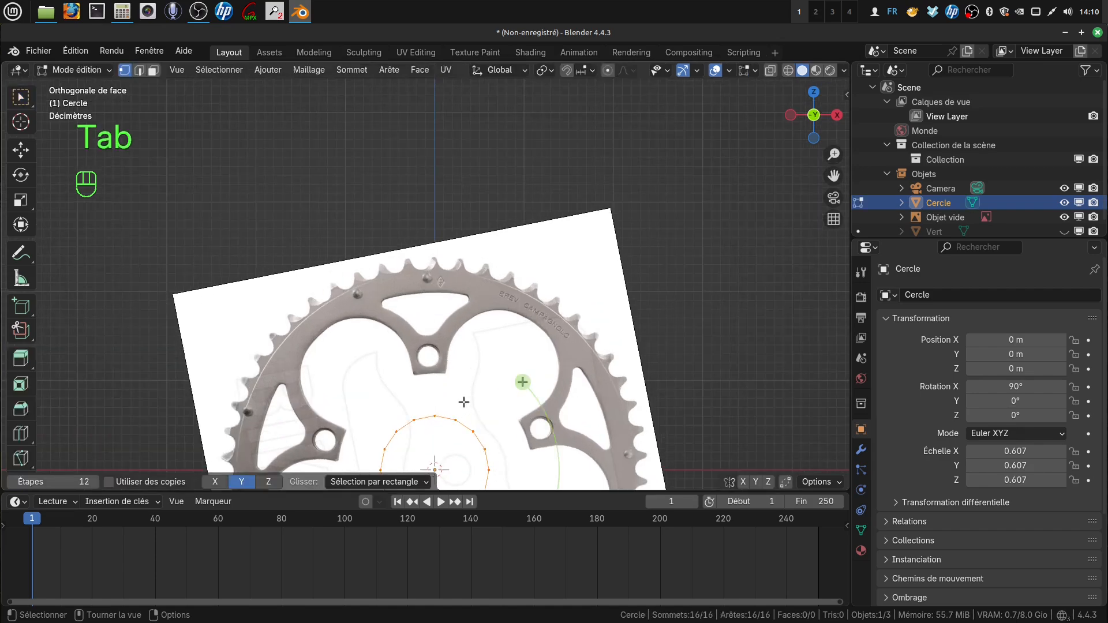
key("g")
left_click(425, 197)
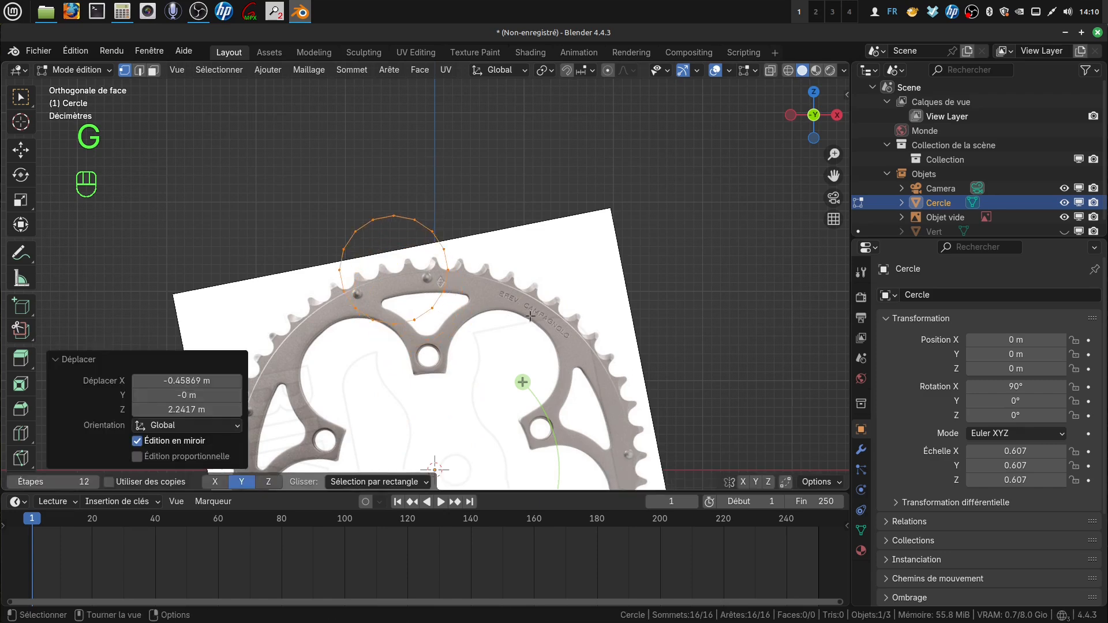
scroll(530, 315, "up", 5)
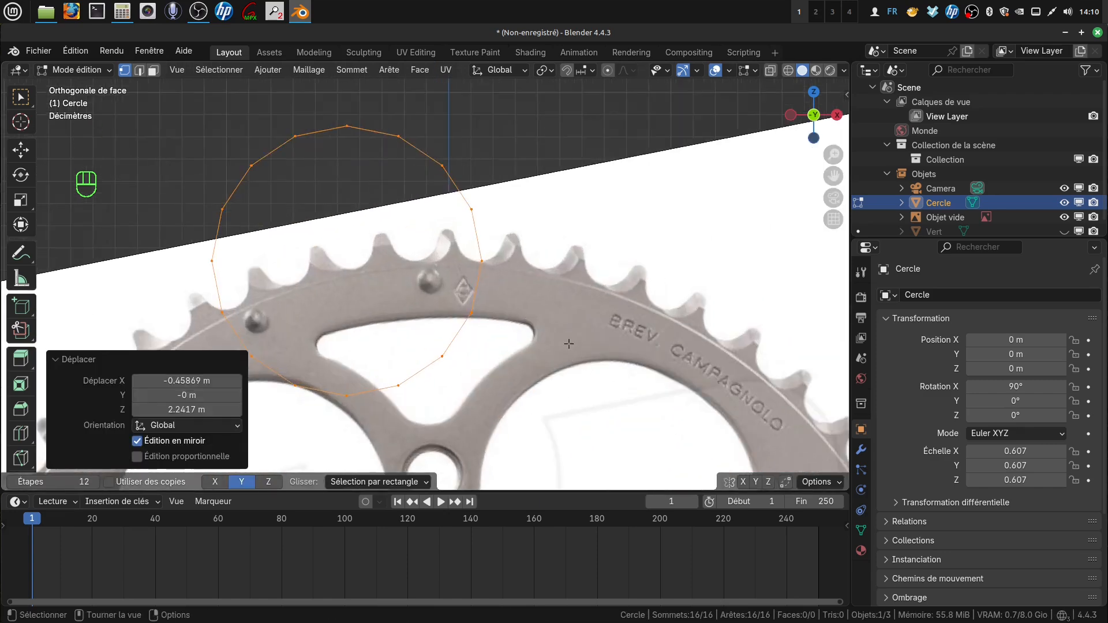
key("s")
left_click(379, 282)
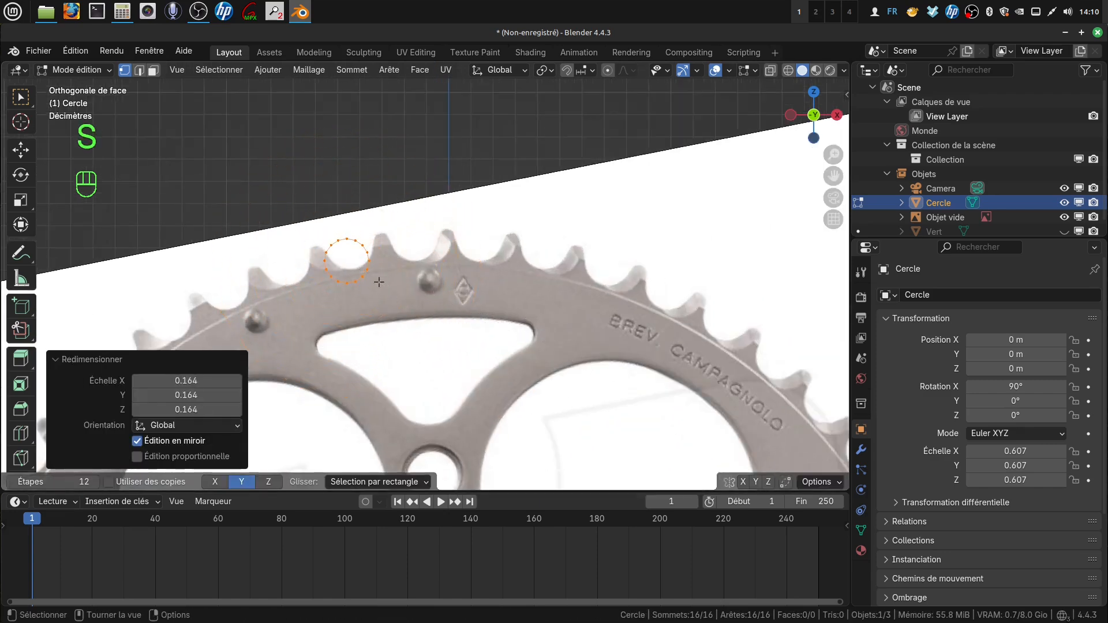
- Fit the circle into the gap just left of the top tooth, enlarging it uniformly by about 1.045
key("g")
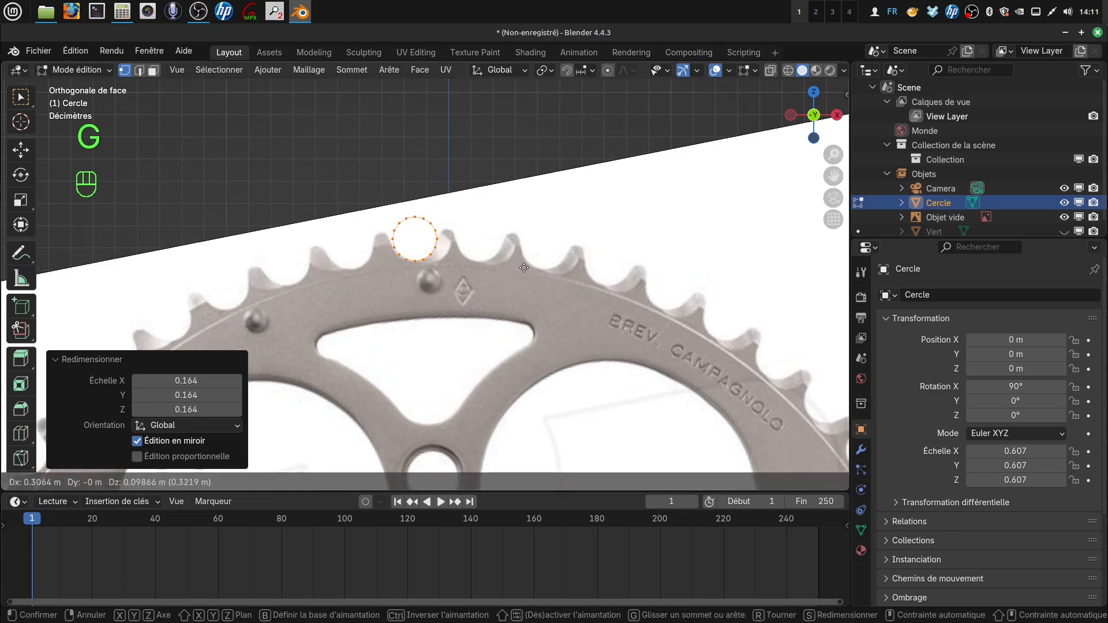
left_click(523, 268)
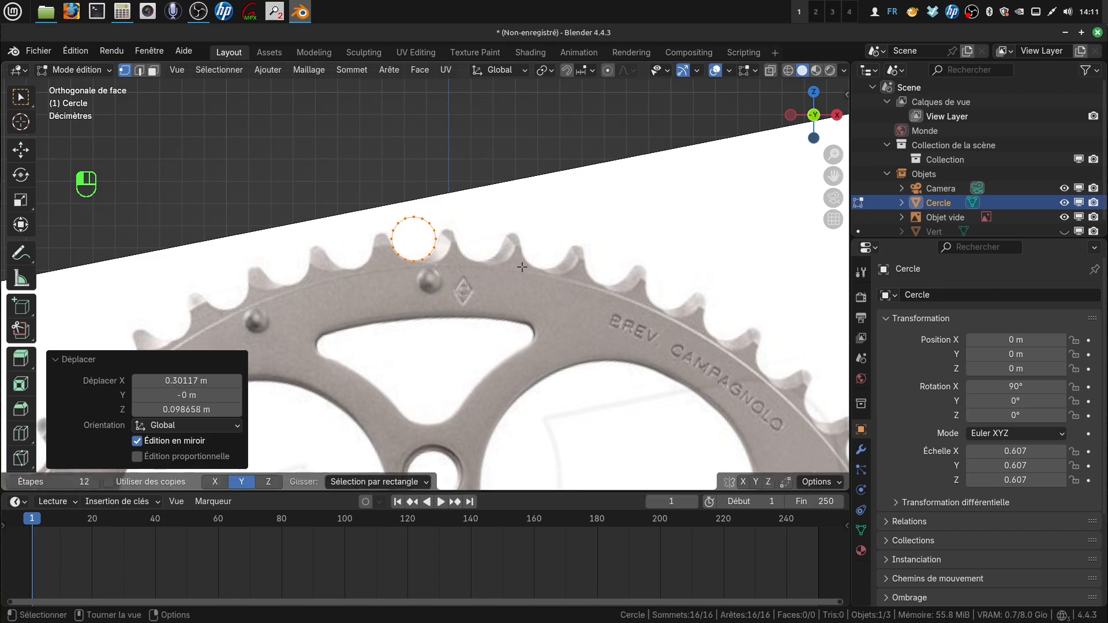
scroll(521, 316, "up", 2)
scroll(521, 317, "up", 1)
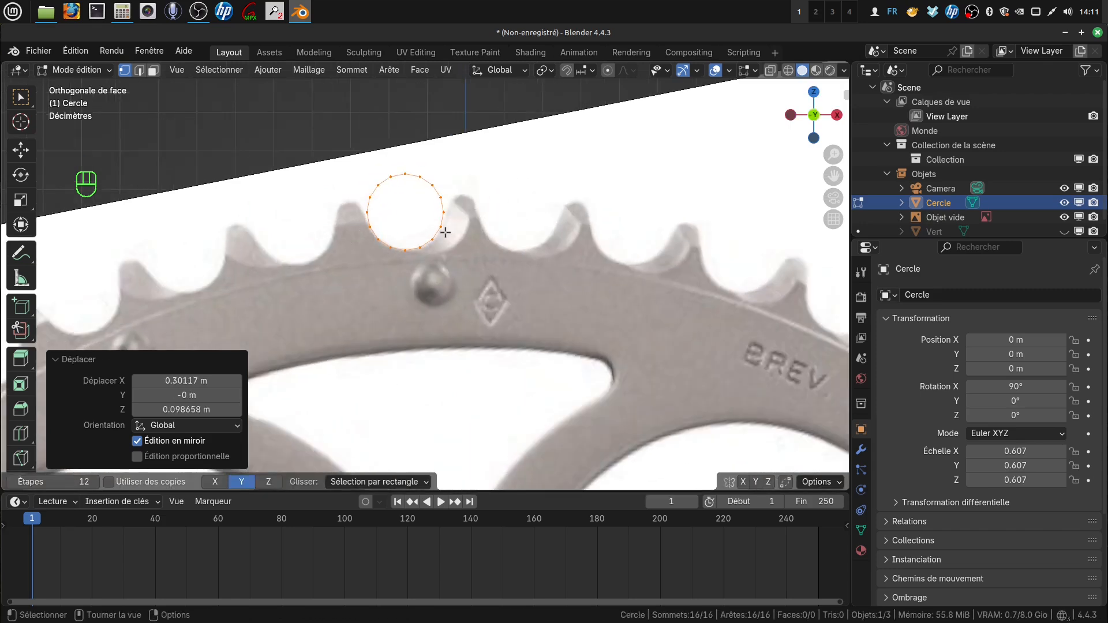
key("s")
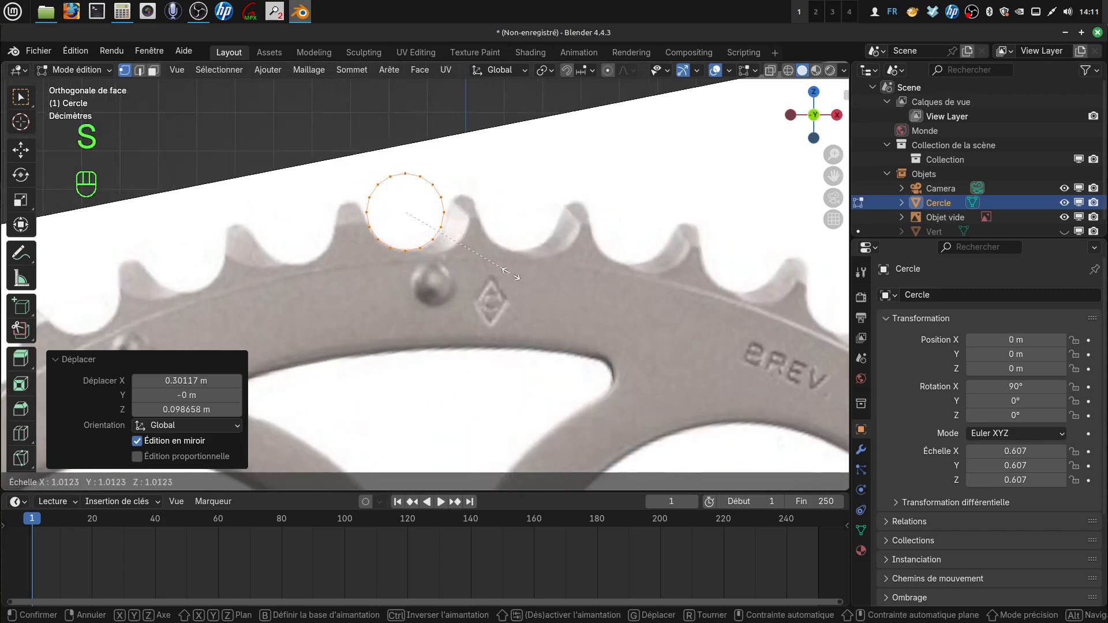
left_click(519, 276)
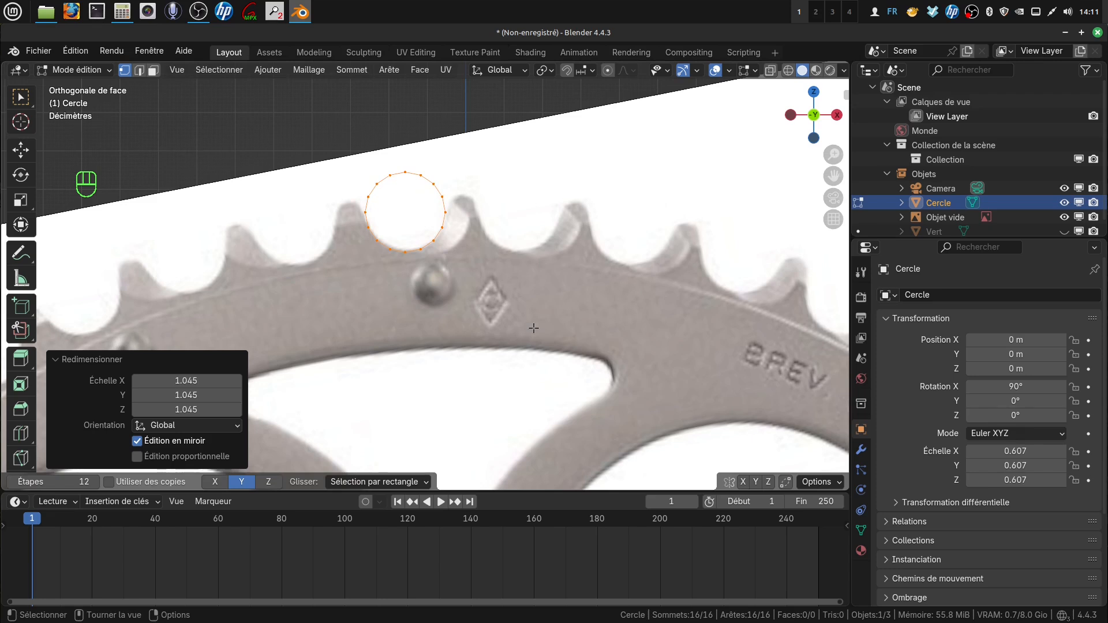
- Duplicate the circle and move the copy about 0.297 m along X into the gap right of the top tooth
key("shift")
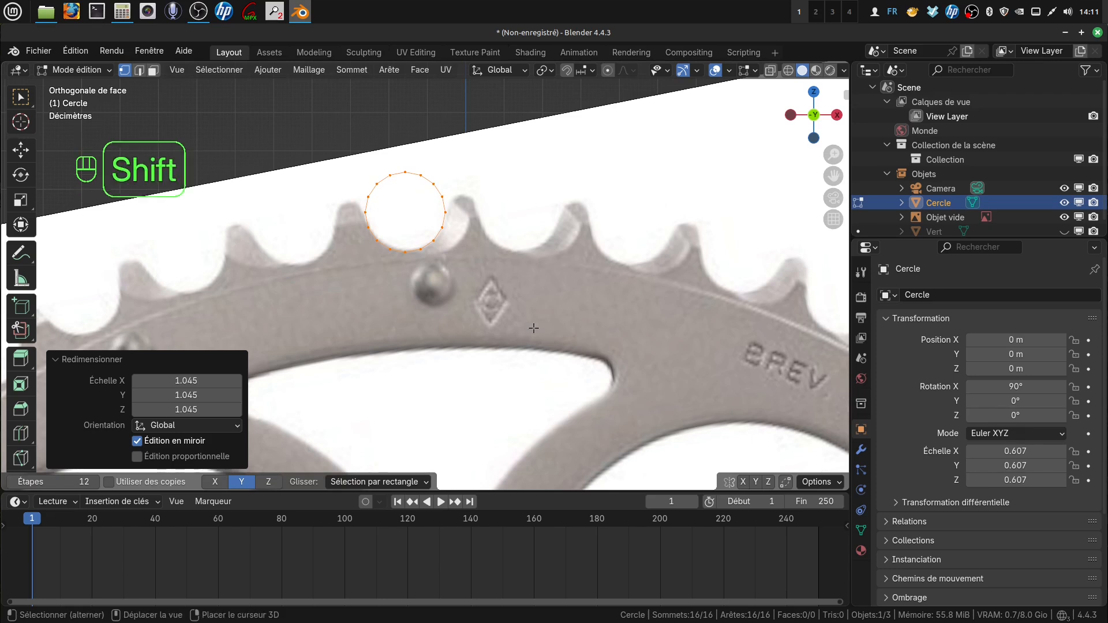
key("shift+d")
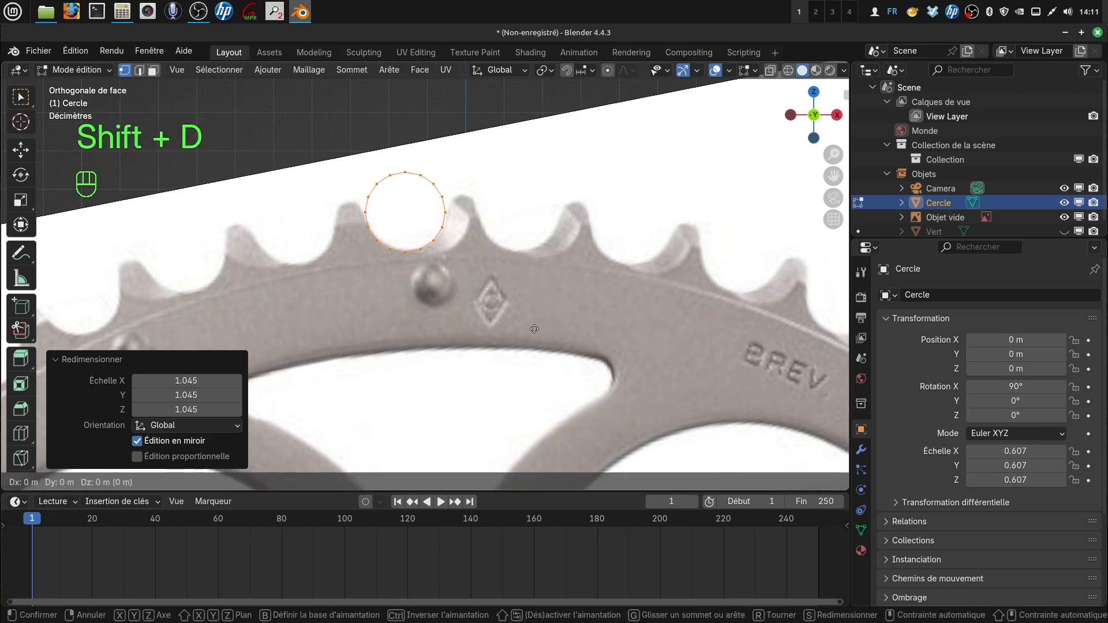
left_click(534, 329)
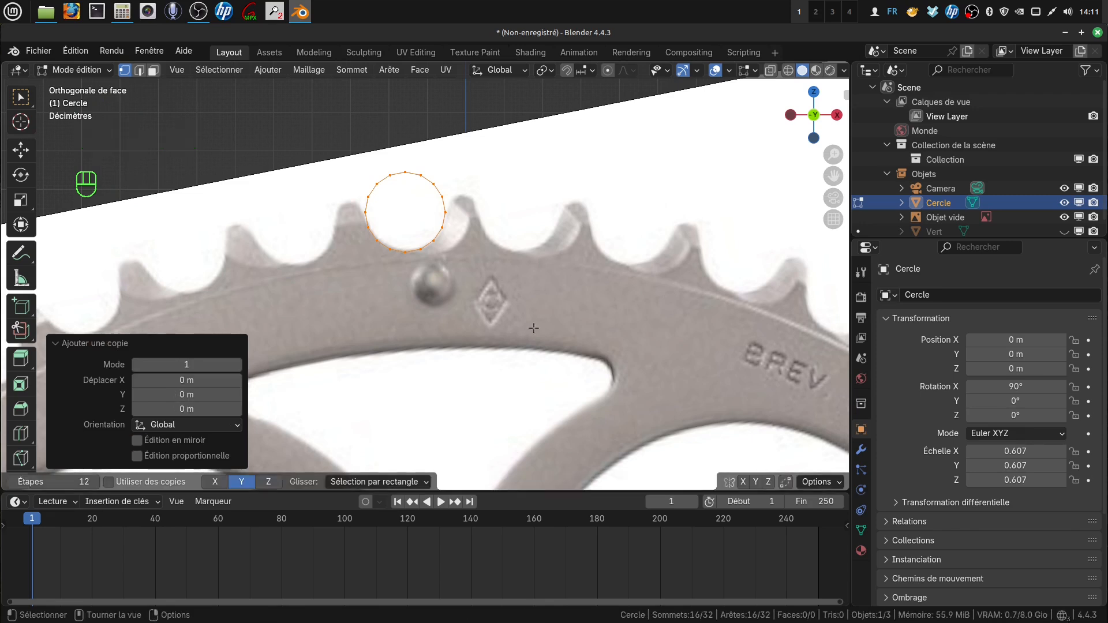
key("g")
key("x")
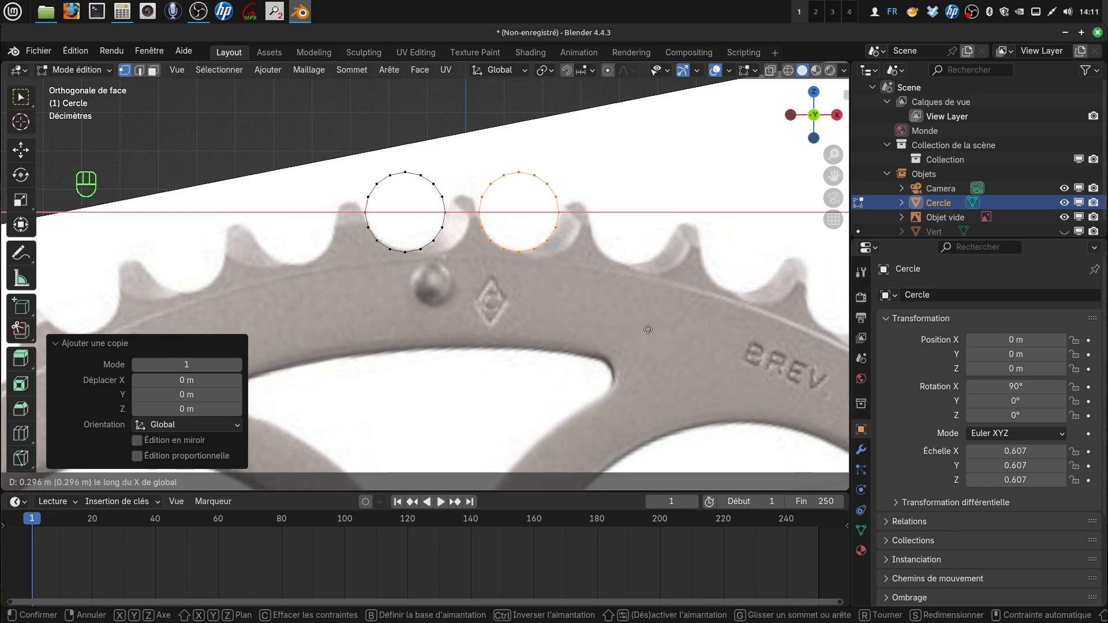
left_click(649, 330)
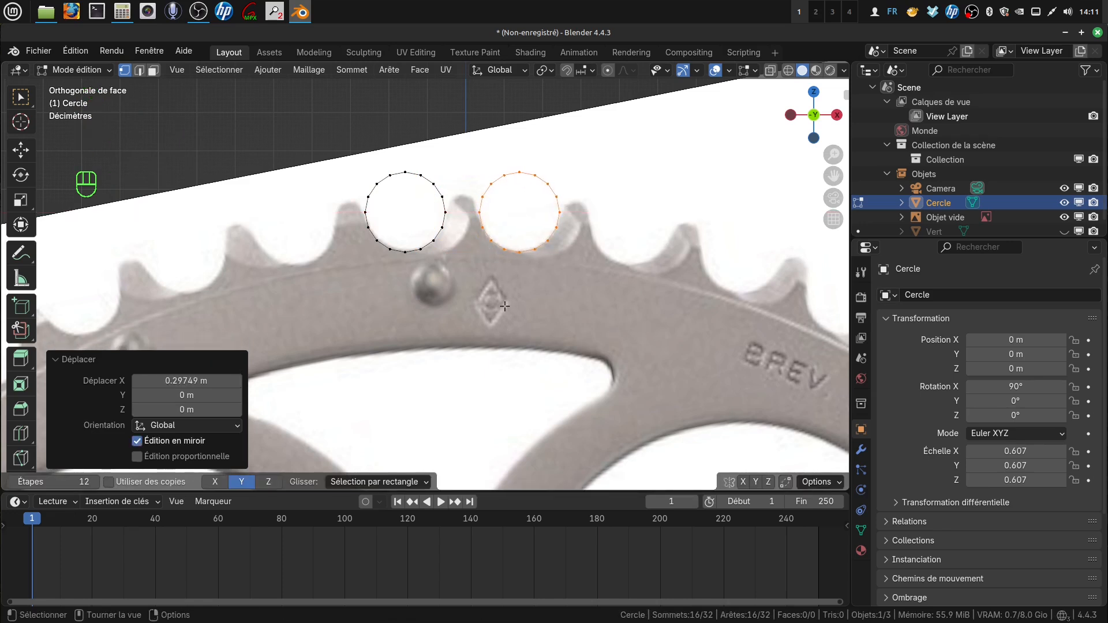
- Delete the surplus vertices of both circles, keeping only the four-vertex arcs that follow the top tooth's lower flanks
key("alt+a")
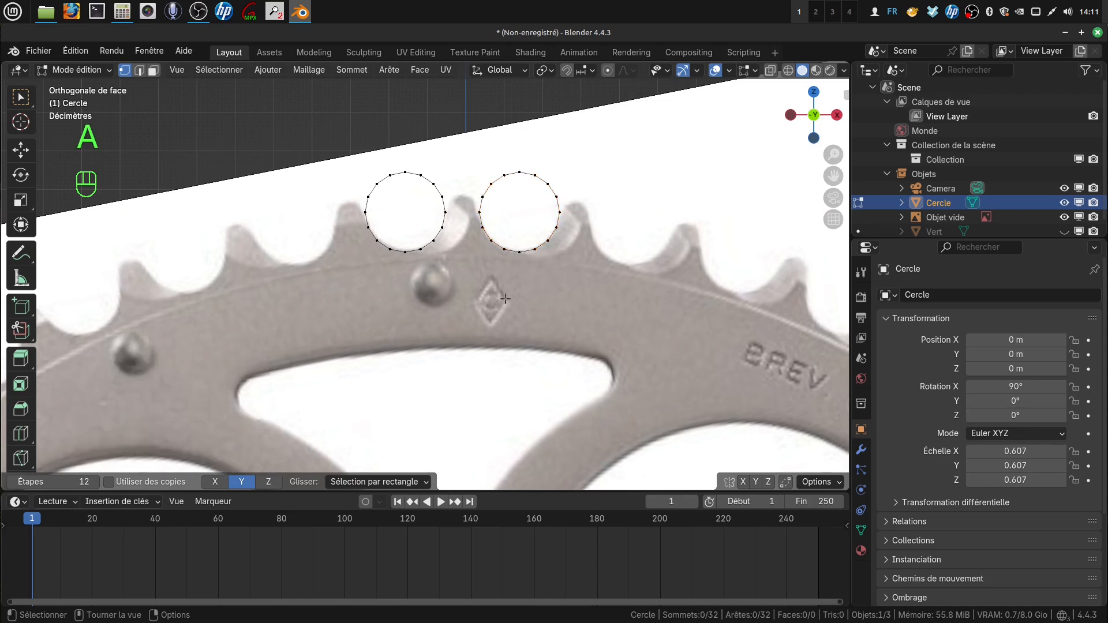
key("c")
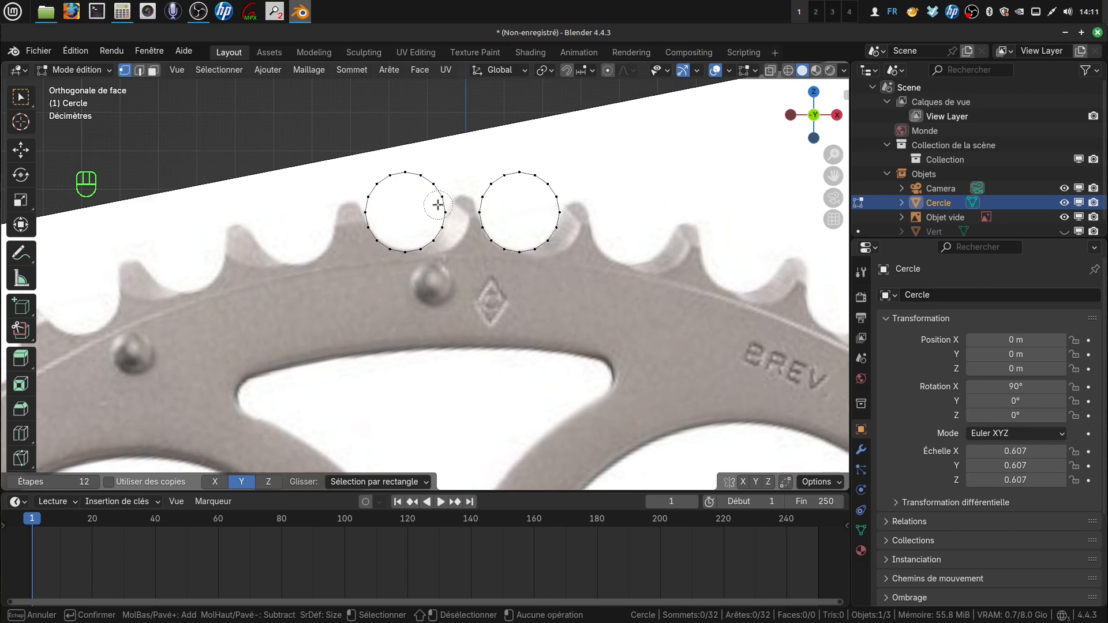
mouse_move(438, 205)
left_mouse_down()
mouse_move(411, 173)
mouse_move(379, 176)
mouse_move(366, 196)
mouse_move(386, 254)
left_mouse_up()
right_click(378, 267)
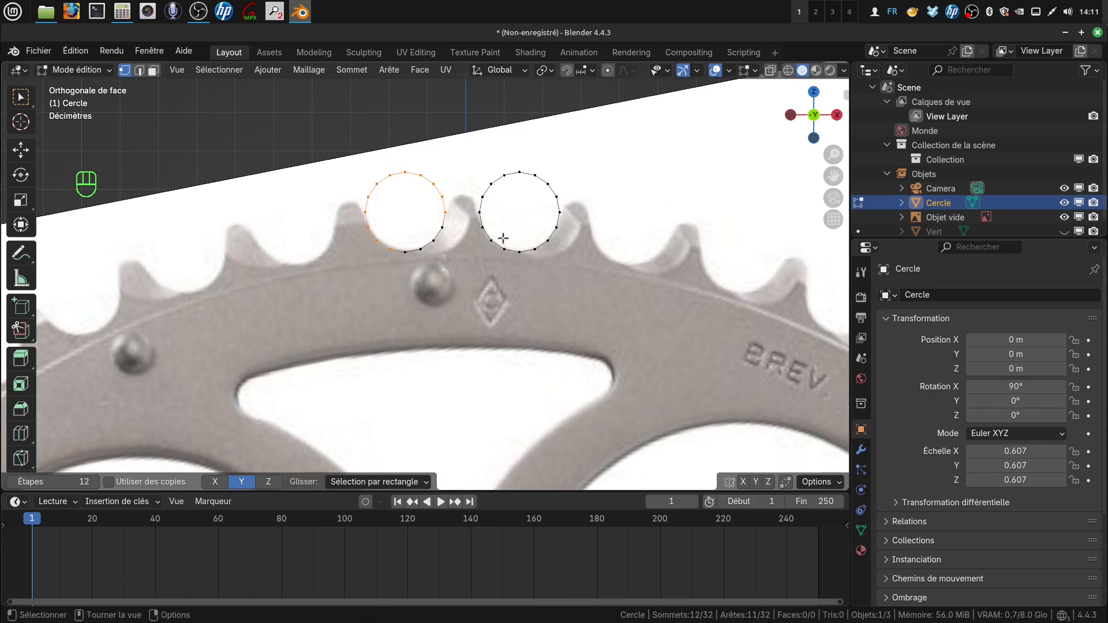
key("c")
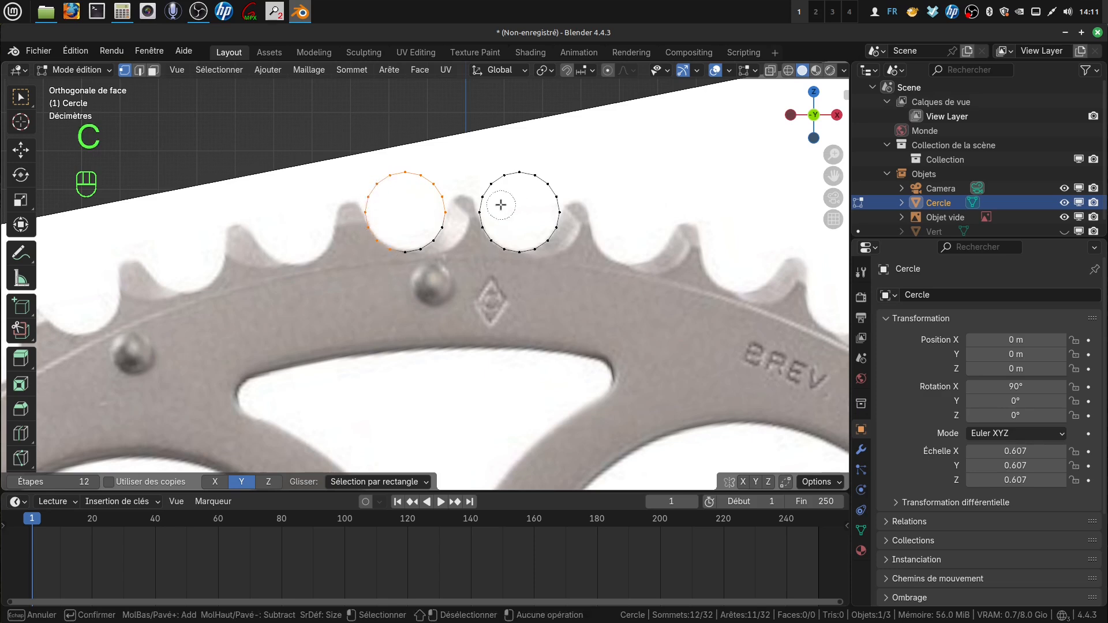
left_click(482, 195)
mouse_move(481, 195)
left_mouse_down()
mouse_move(507, 178)
mouse_move(544, 181)
mouse_move(559, 202)
mouse_move(544, 245)
left_mouse_up()
right_click(544, 244)
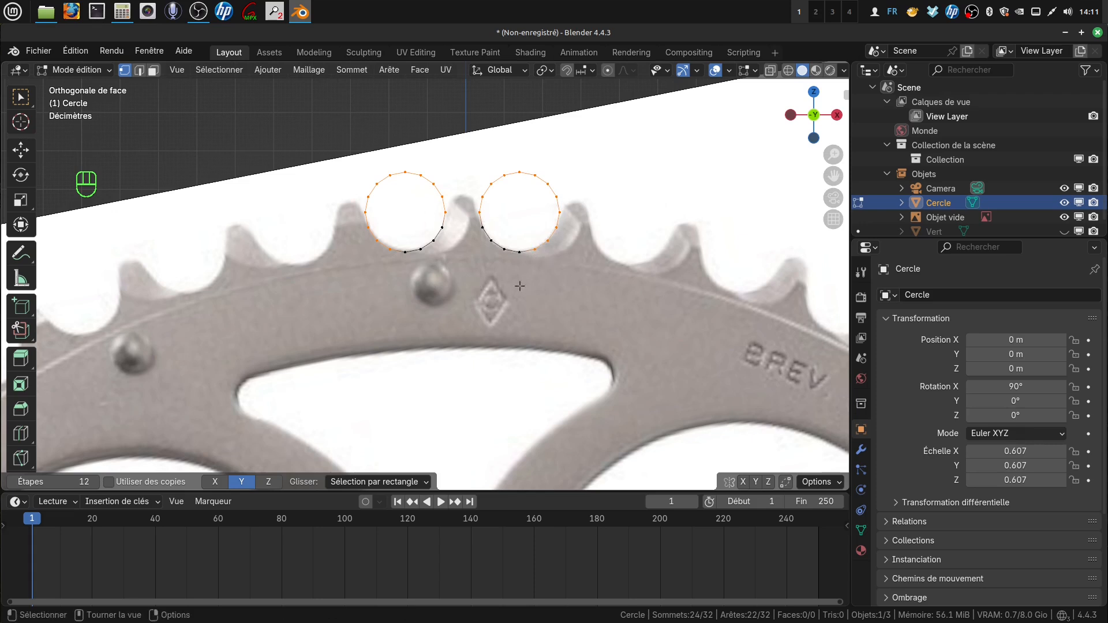
key("x")
left_click(494, 291)
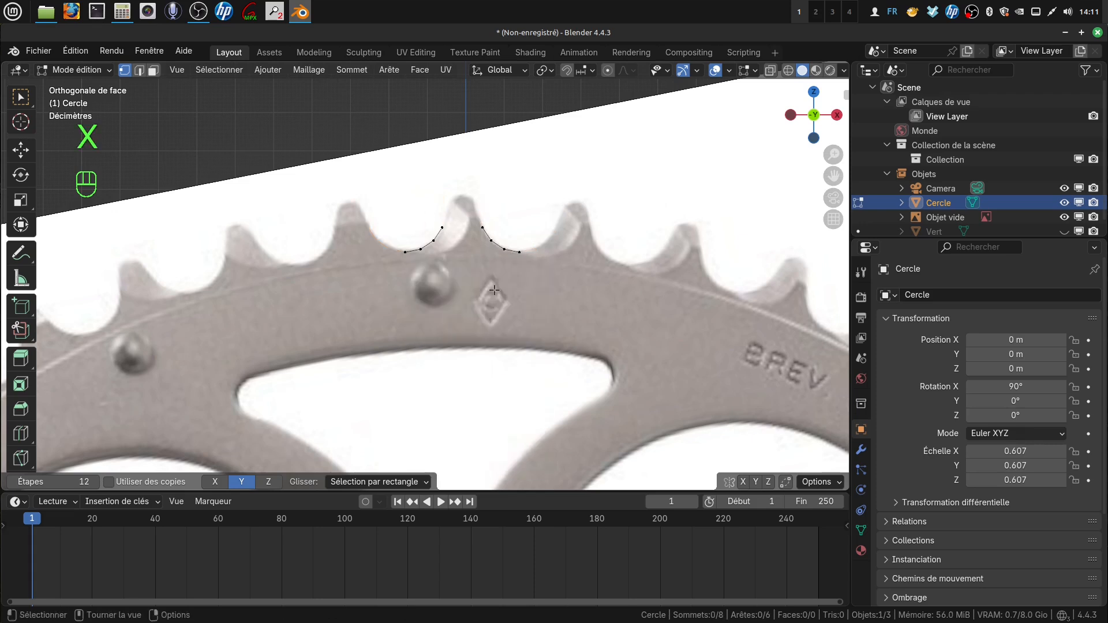
- Extrude the two arcs' upper end vertices about 0.044 m up along Z and scale the new pair to about 0.732 along X
scroll(529, 281, "up", 1)
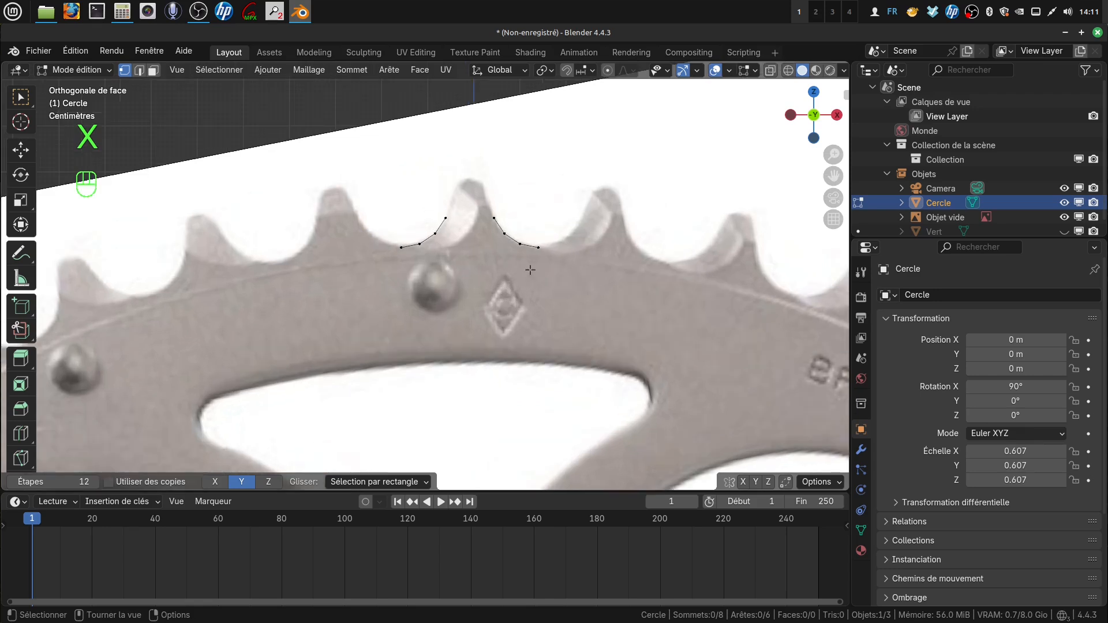
left_click(445, 219, "shift")
left_click(494, 218, "shift")
key("e")
key("z")
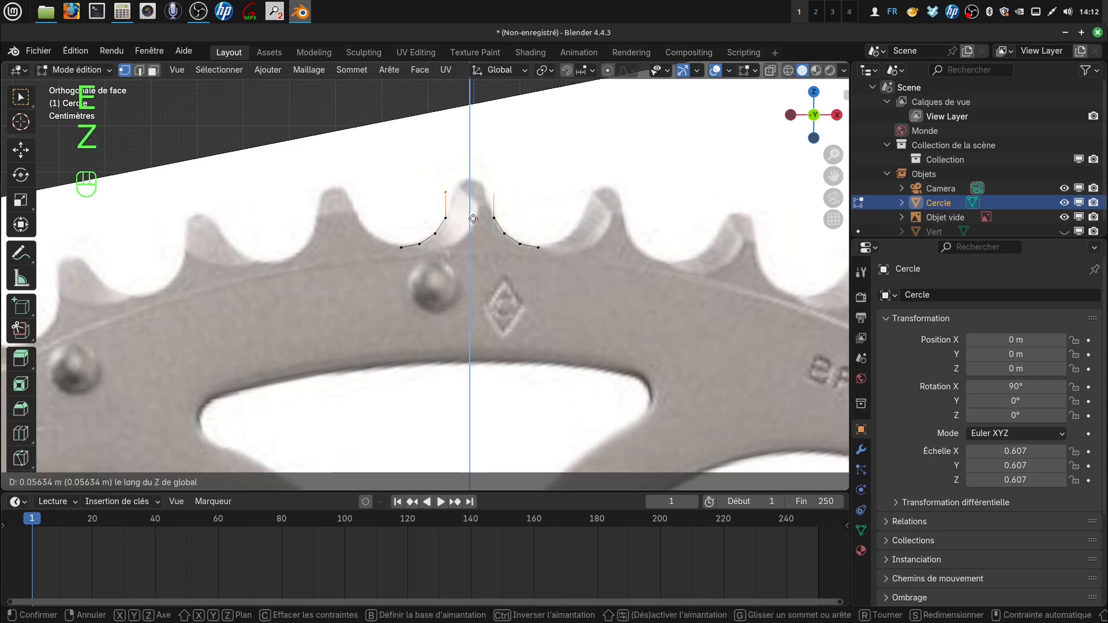
left_click(472, 223)
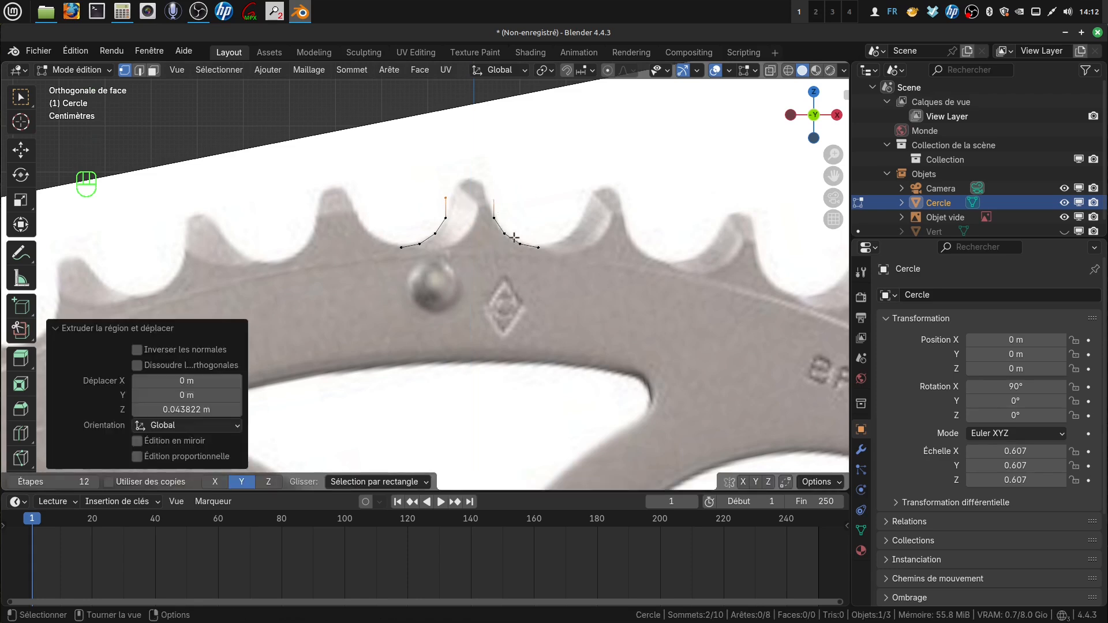
key("s")
key("x")
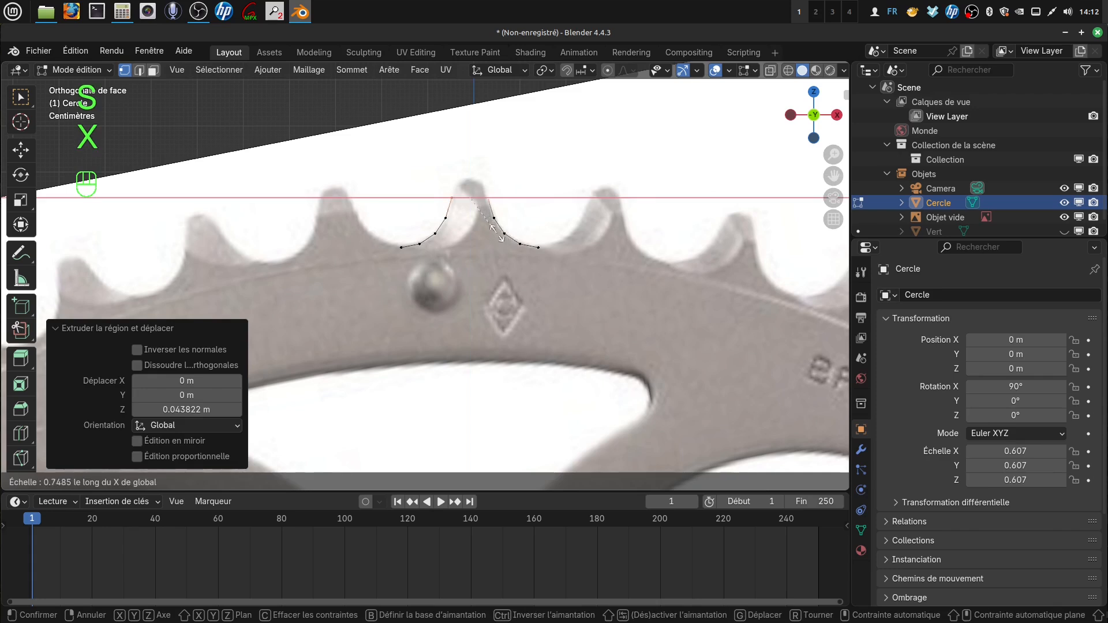
left_click(502, 239)
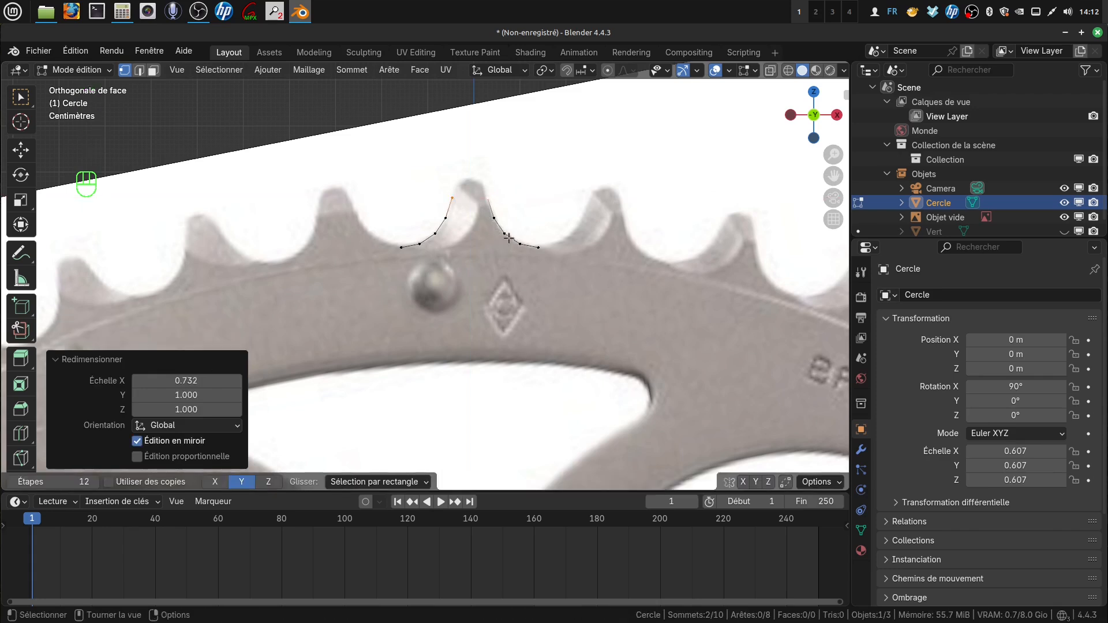
- Close the tooth tip by extruding both ends about 0.035 m up Z, scaled to about 0.484 along X and joined with an edge
key("e")
key("z")
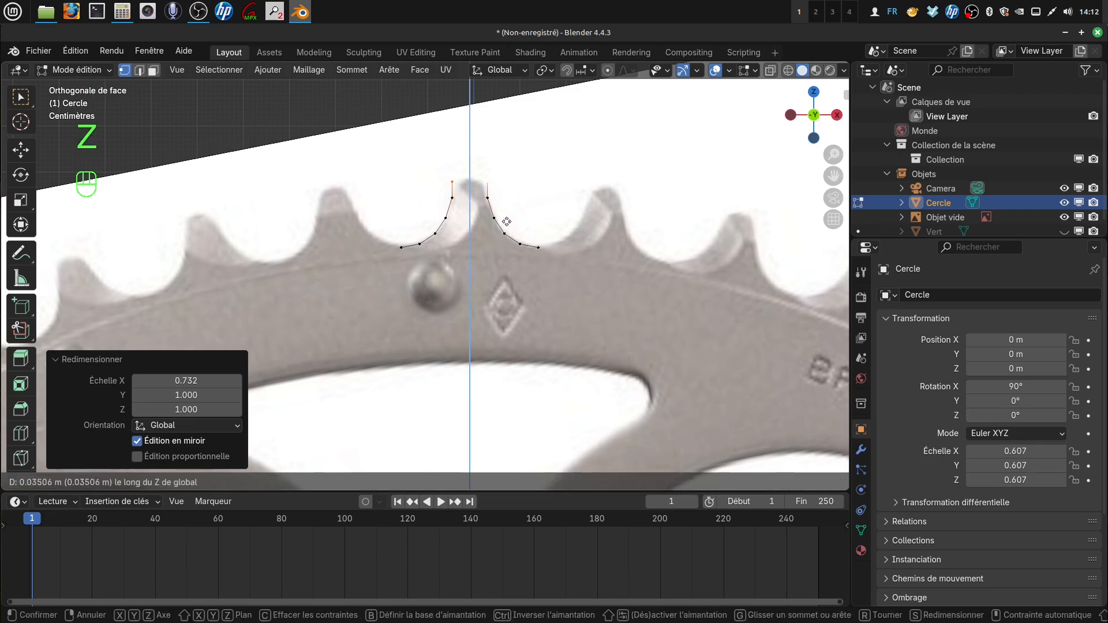
left_click(507, 222)
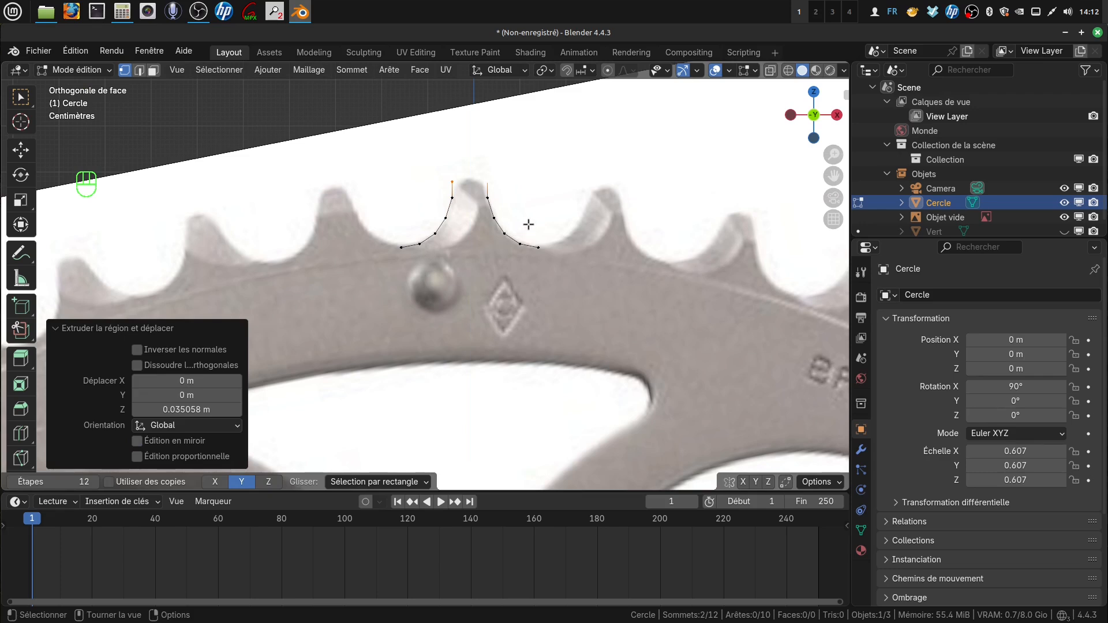
key("s")
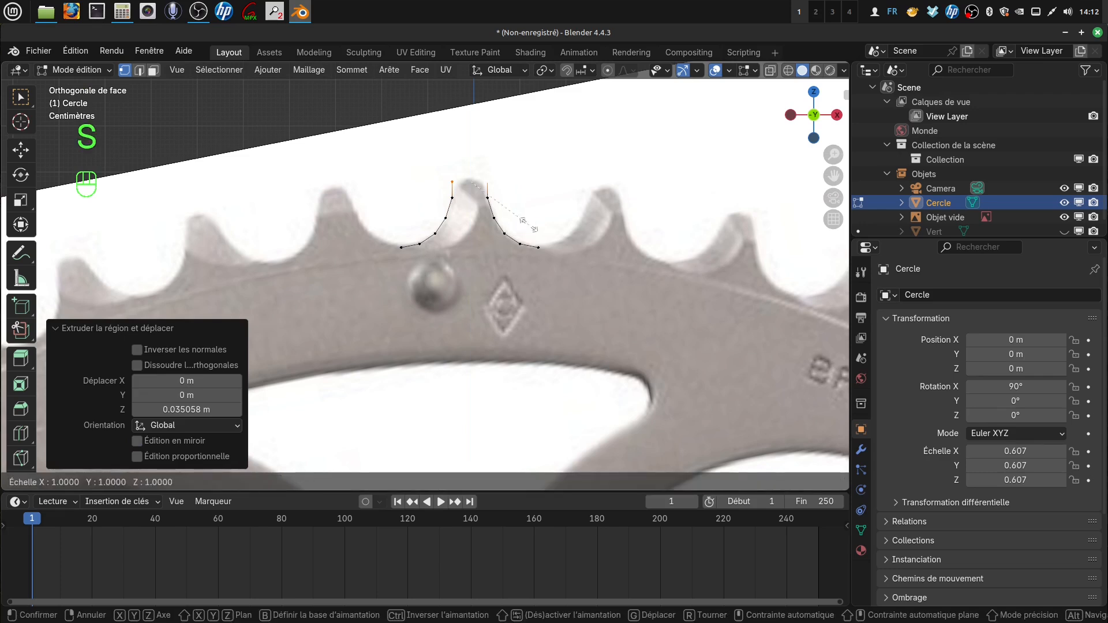
key("x")
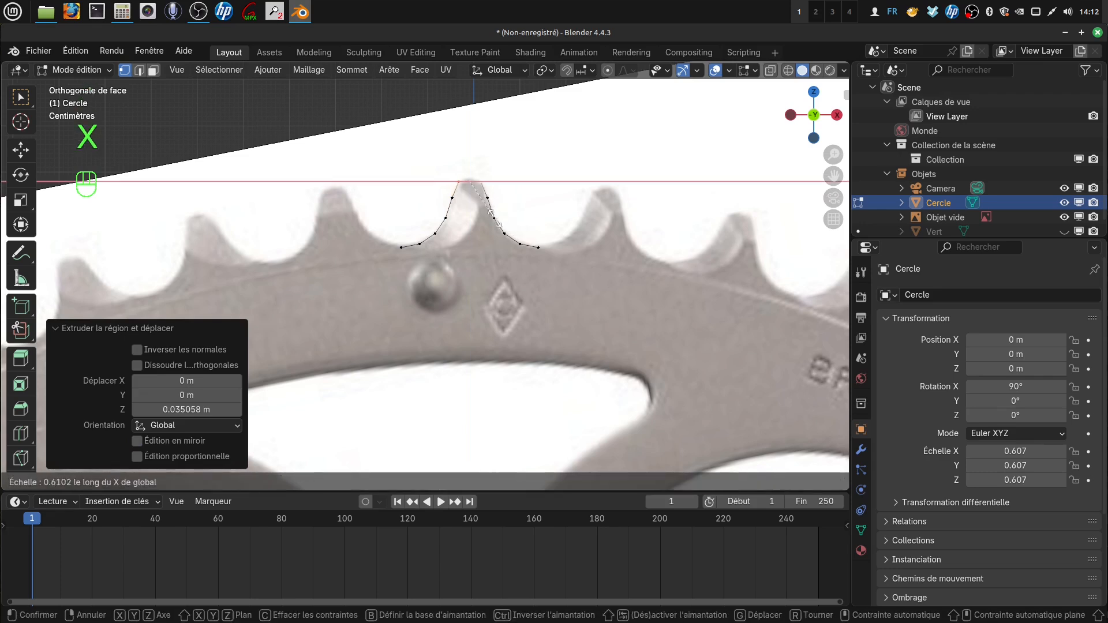
left_click(488, 221)
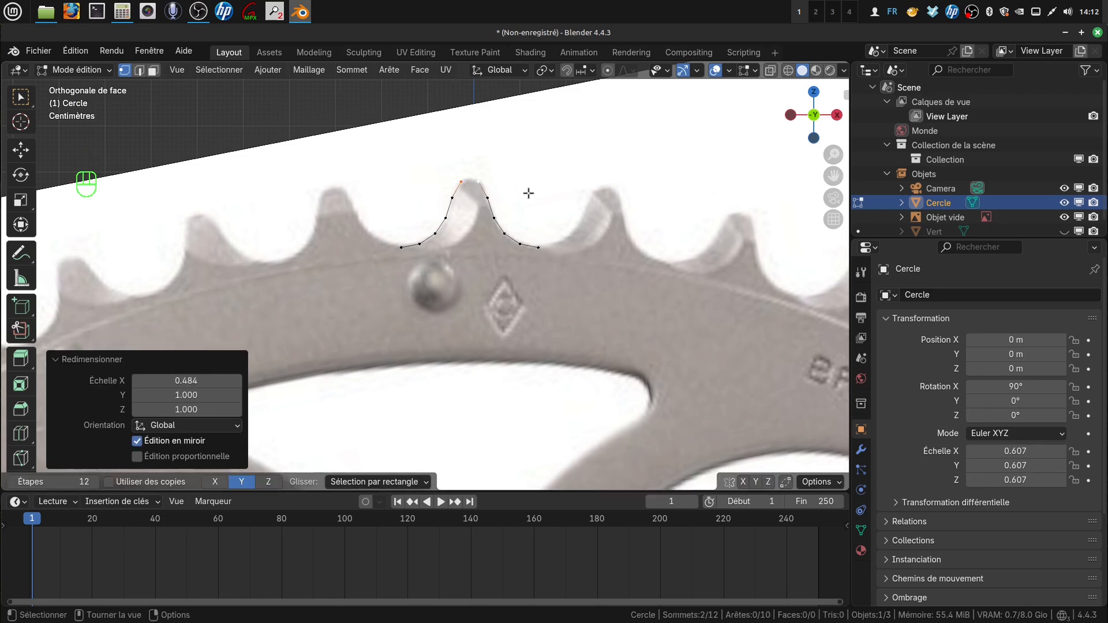
key("f")
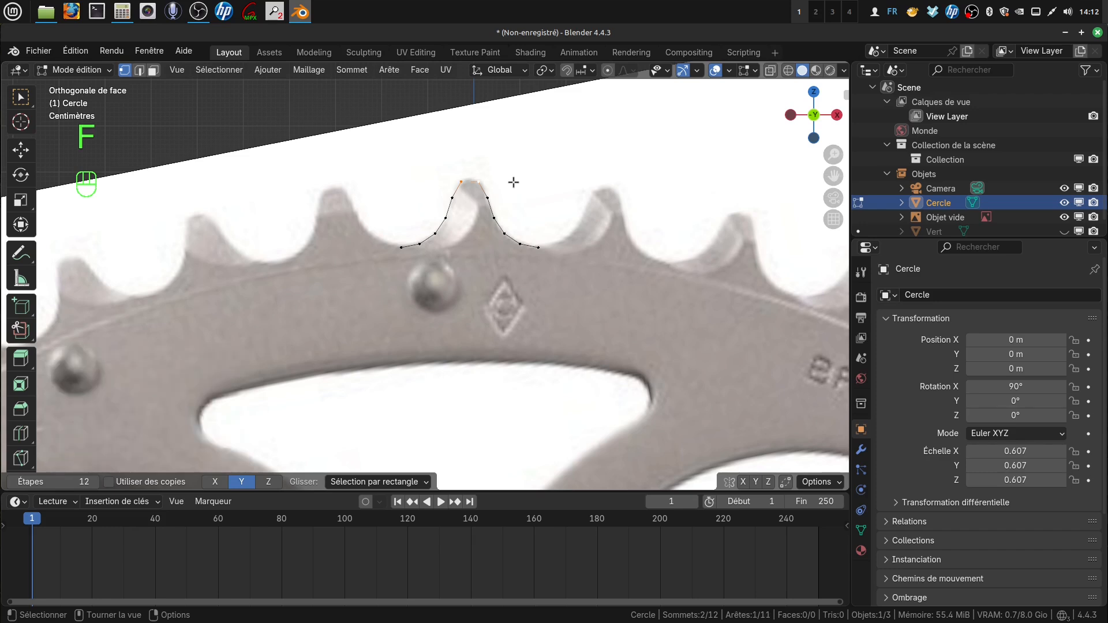
- Extrude the two lower end vertices of the tooth outline about 0.053 m downward along Z
middle_click_drag(443, 255, 394, 238, "shift")
left_click(391, 239)
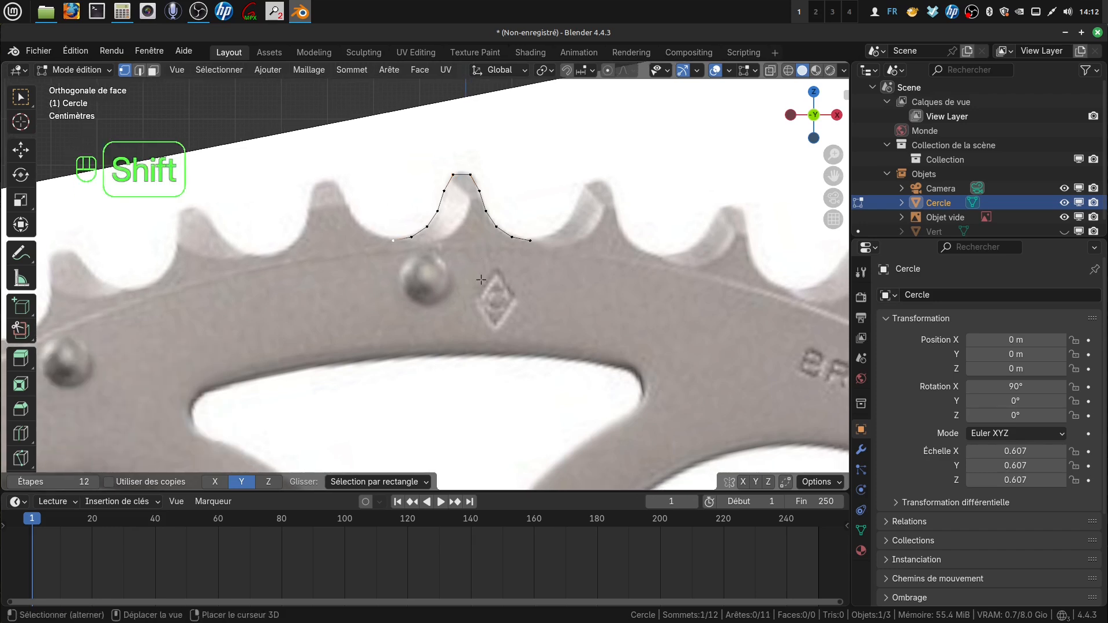
left_click(530, 240, "shift")
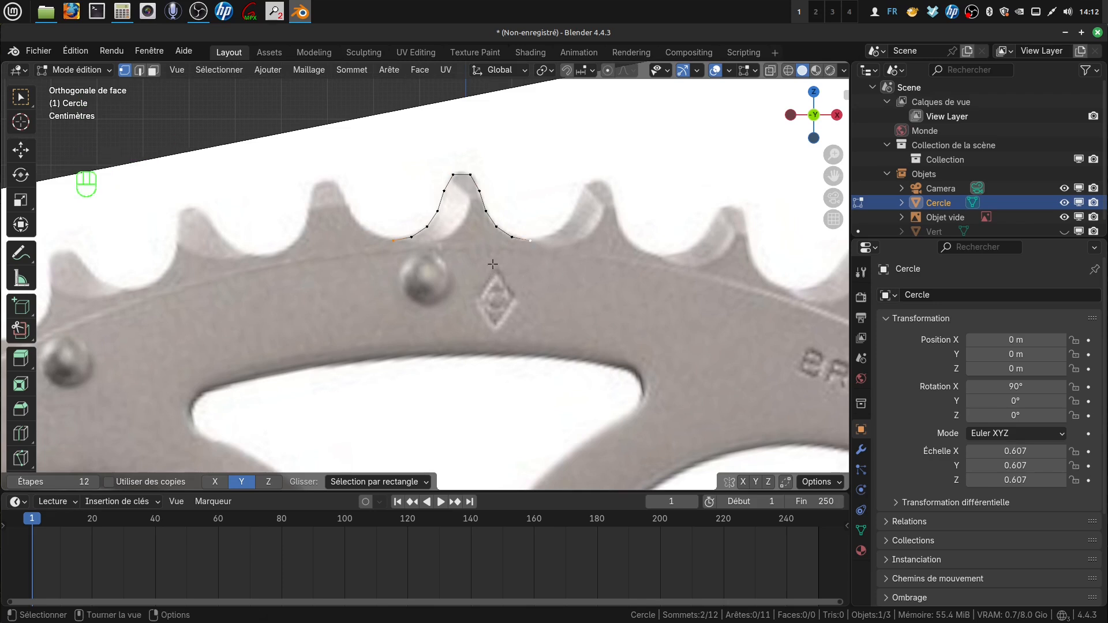
key("e")
key("z")
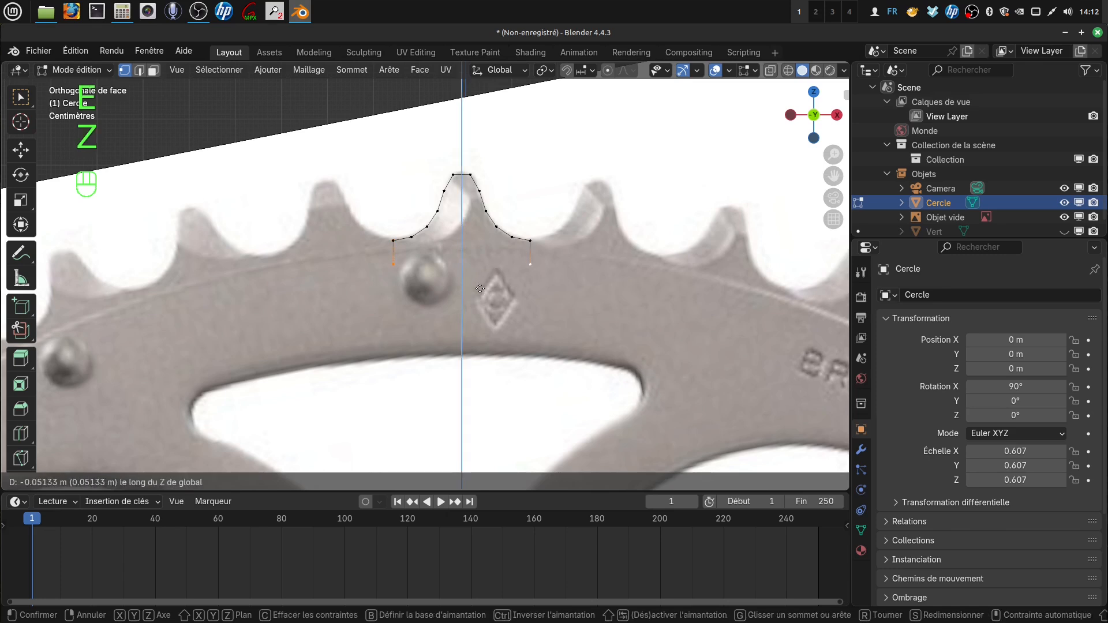
left_click(481, 287)
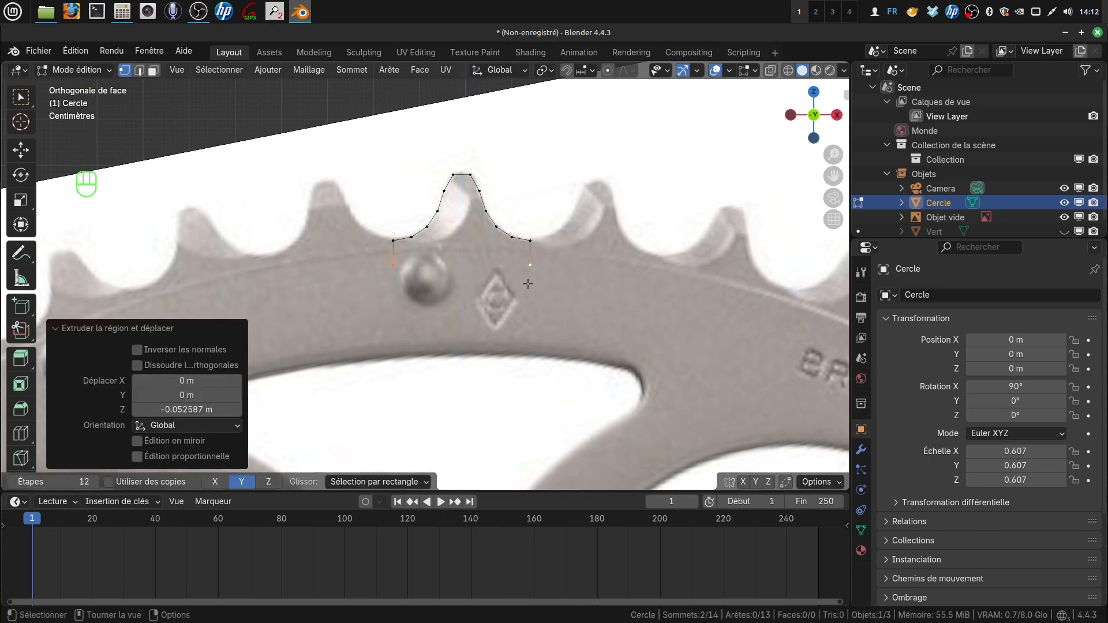
- Scale the two lower end vertices to about 0.774 along X and join them with an edge to close the outline
key("s")
key("x")
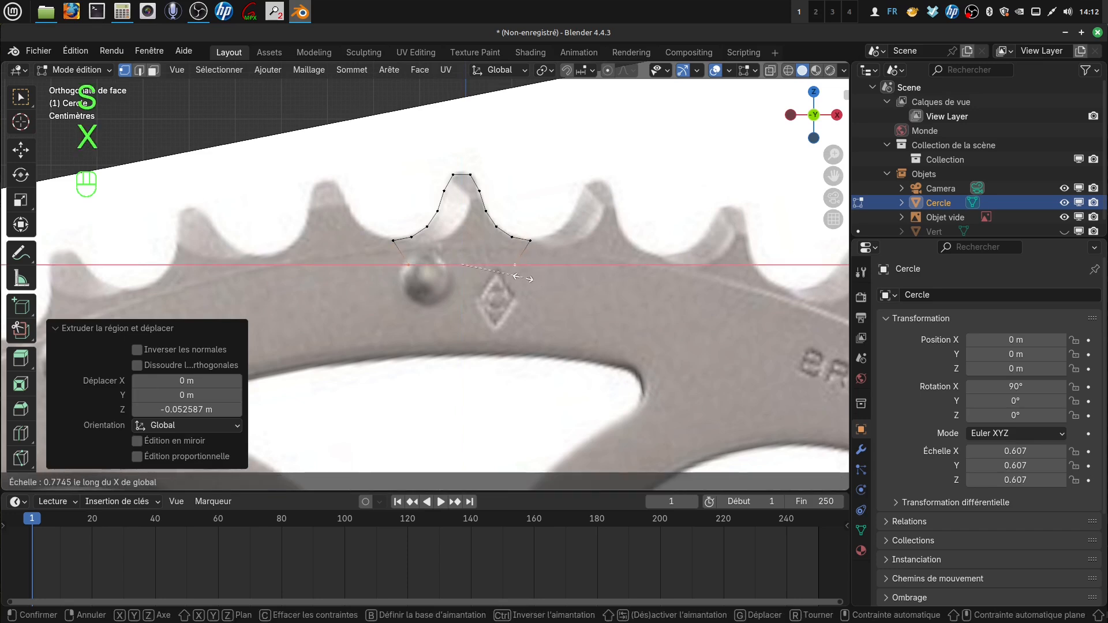
left_click(522, 278)
scroll(572, 266, "up", 1)
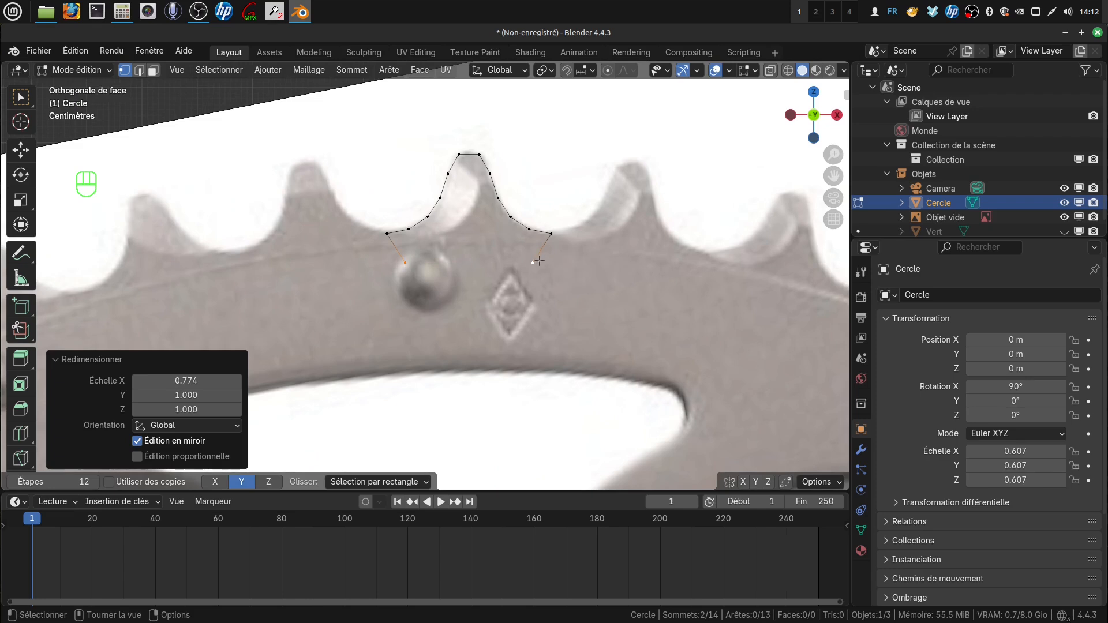
key("f")
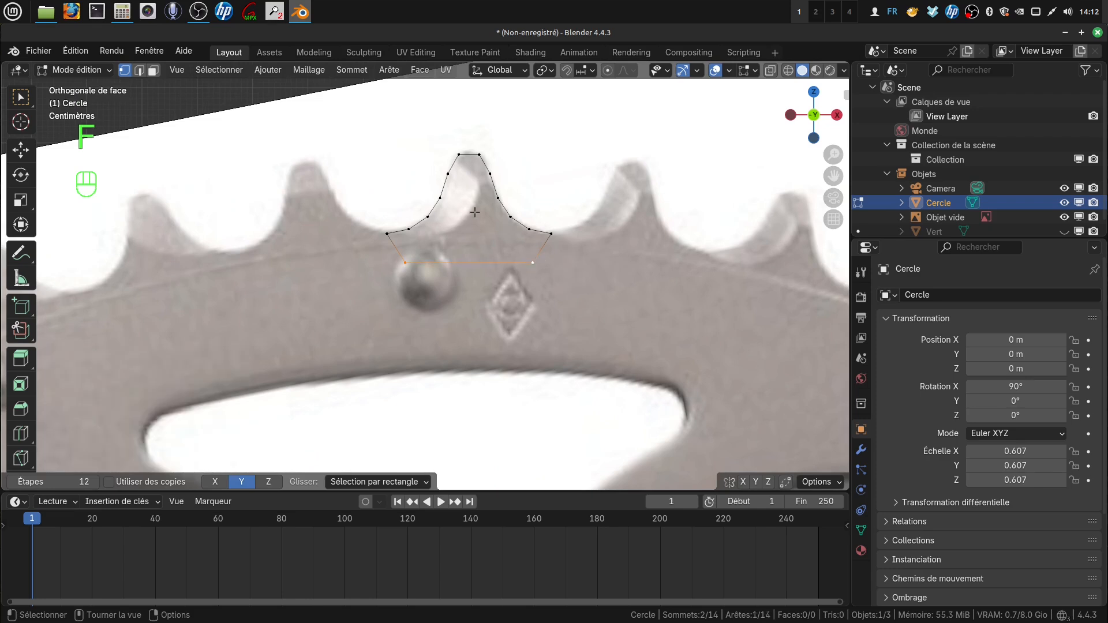
- Fill the entire closed tooth outline with a single face
key("a")
key("a")
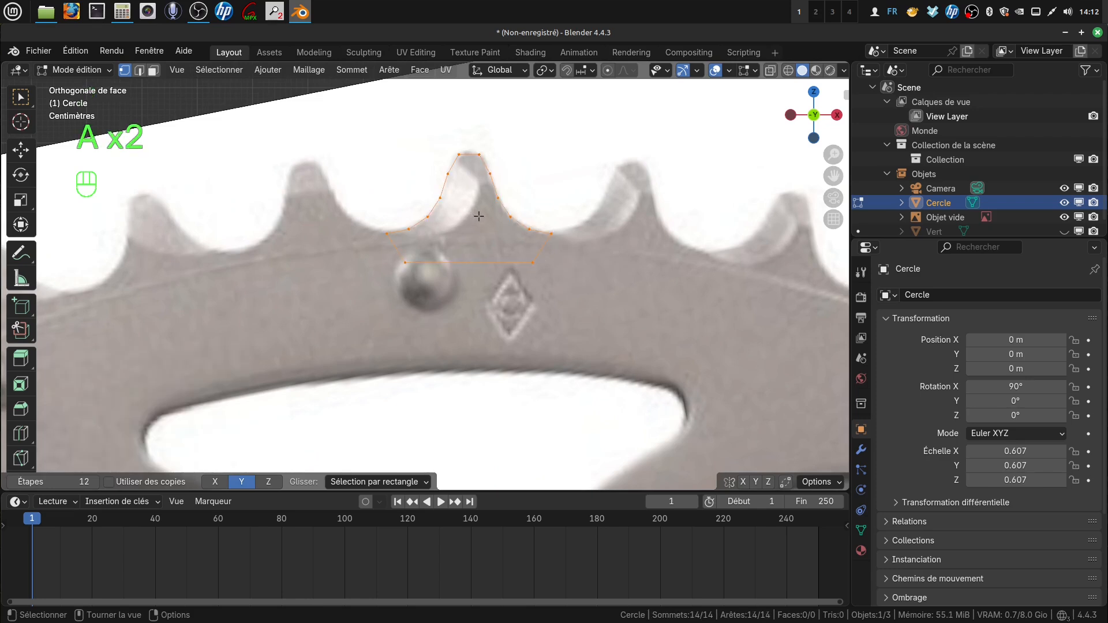
key("f")
scroll(546, 250, "up", 2)
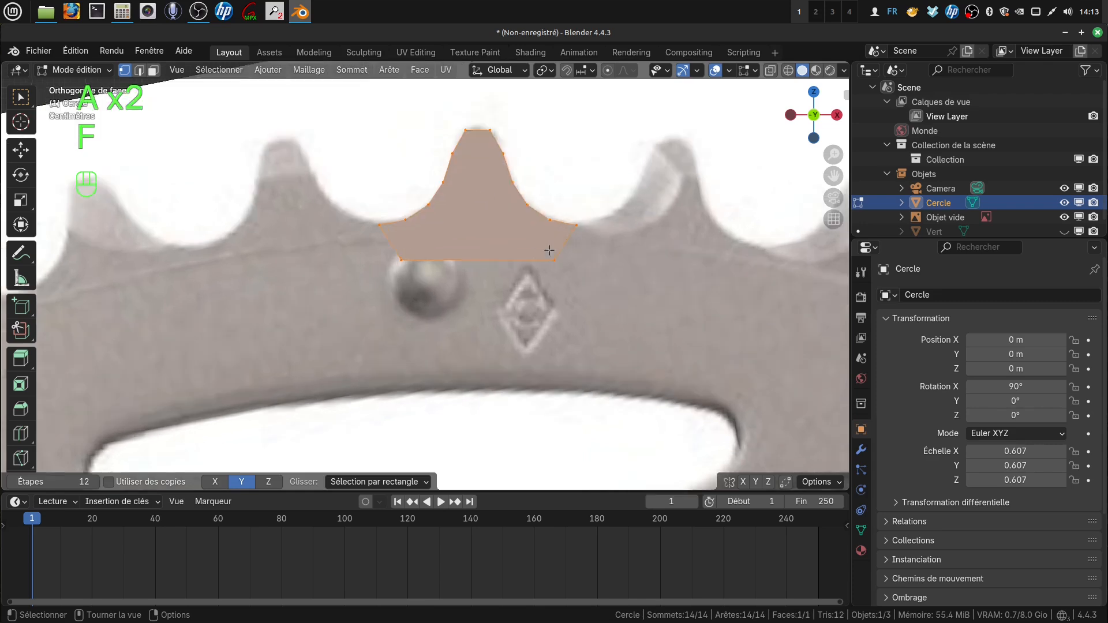
- Connect the four opposite flank vertex pairs between the tip and the widest points with horizontal edges across the tooth face
middle_click_drag(522, 230, 520, 267, "shift")
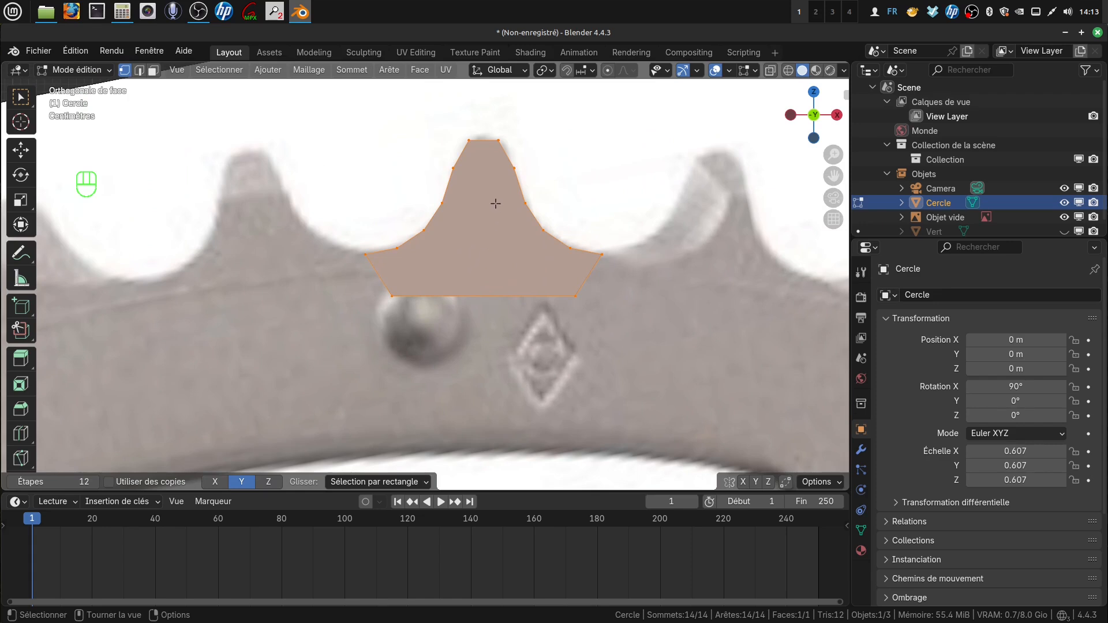
left_click(452, 167)
left_click(507, 162, "shift")
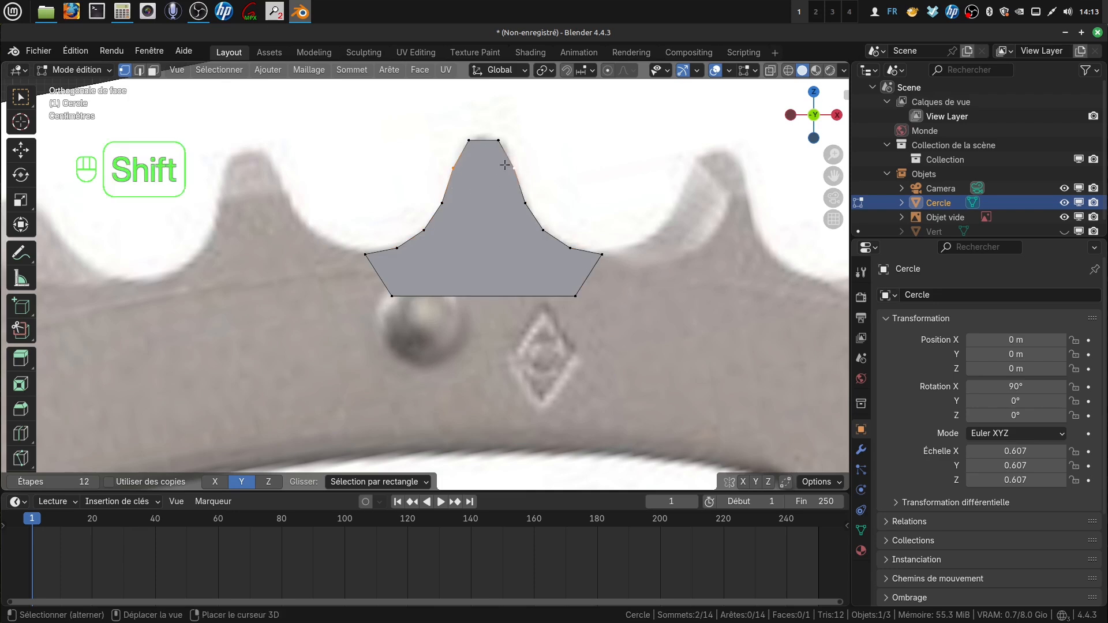
key("j")
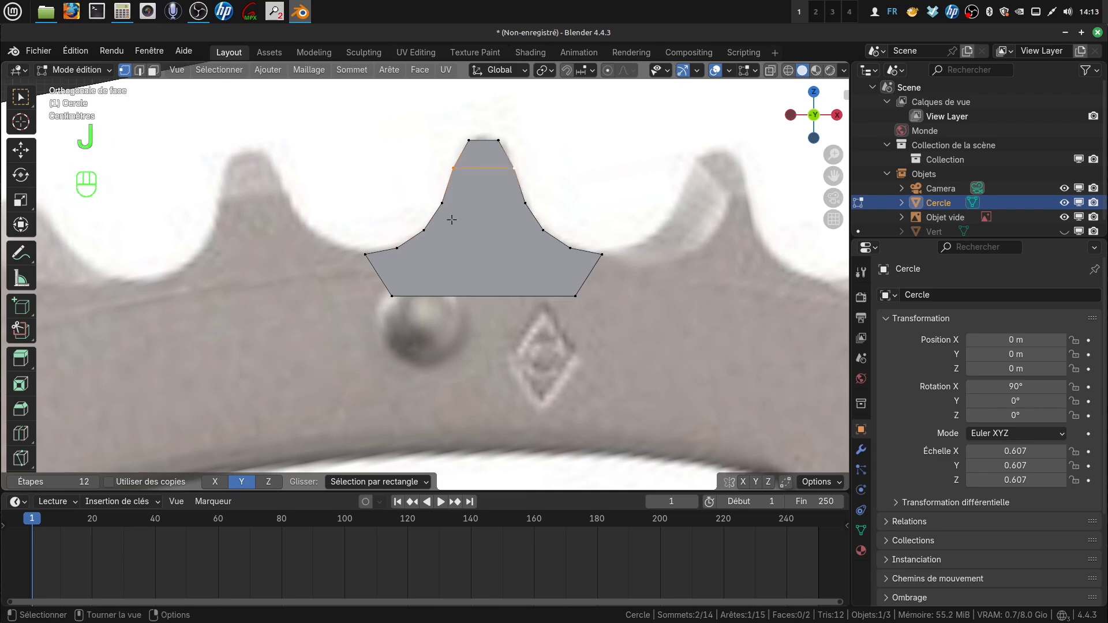
left_click(521, 207, "shift")
key("j")
left_click(424, 235)
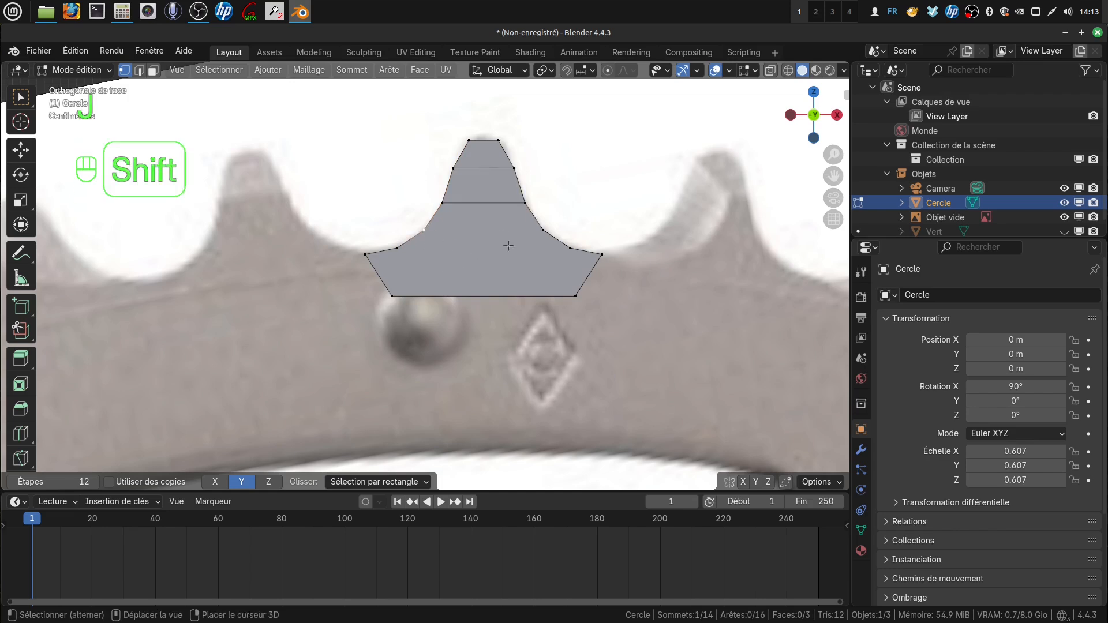
left_click(543, 229, "shift")
key("j")
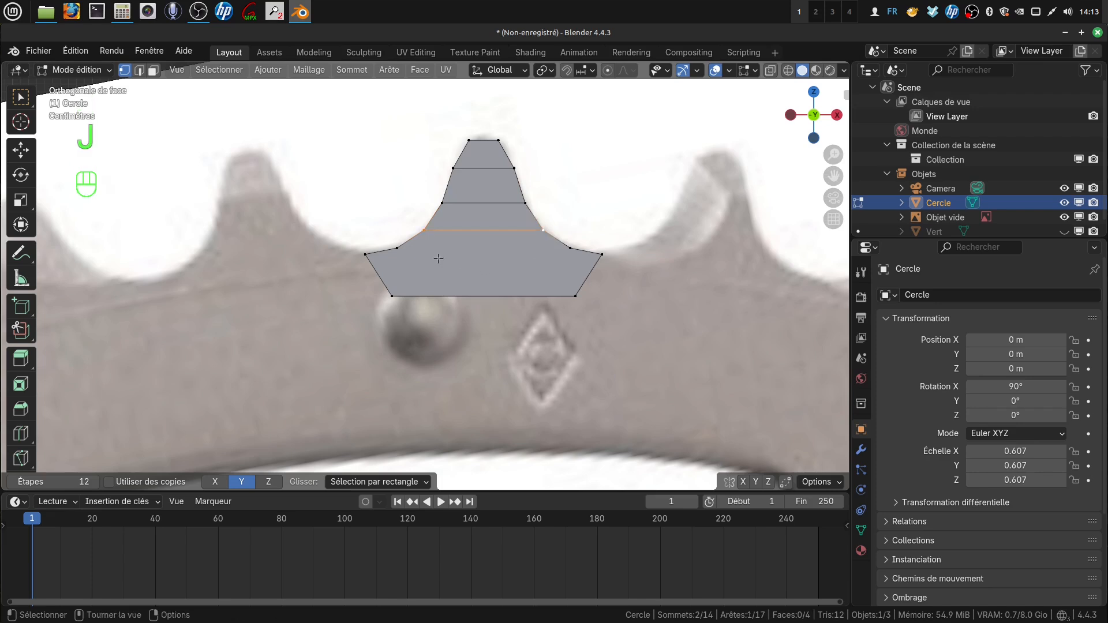
left_click(397, 249)
left_click(568, 248, "shift")
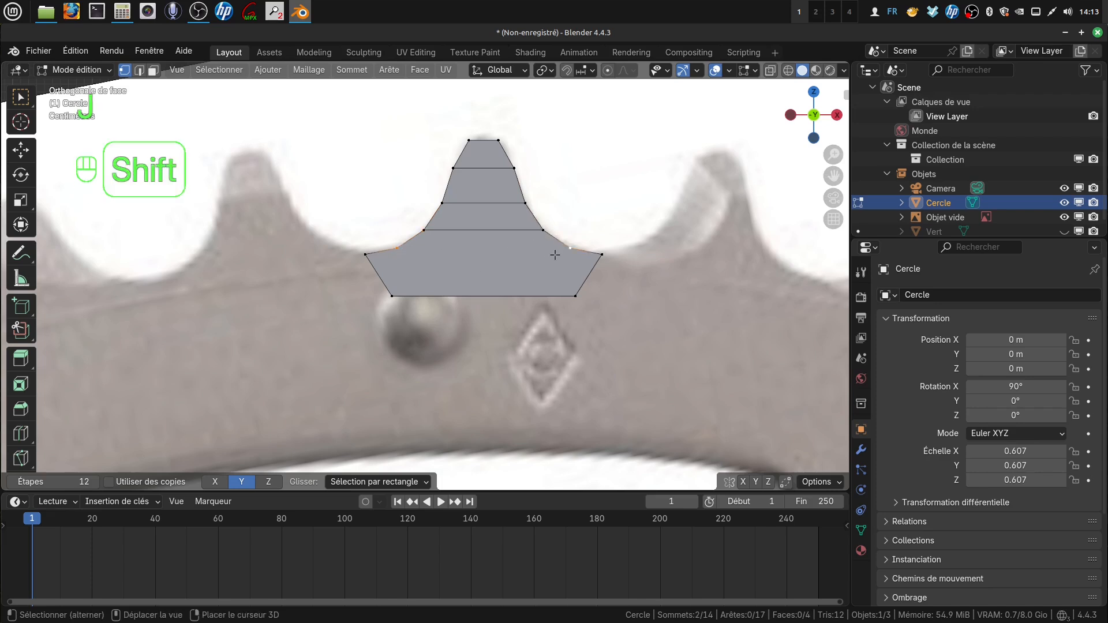
key("j")
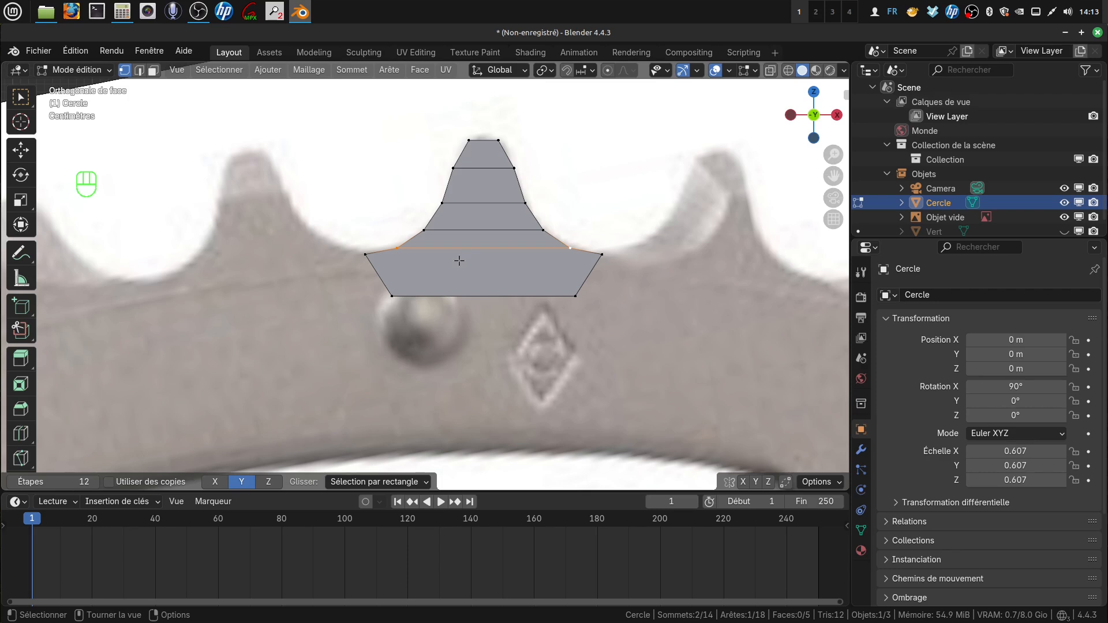
- Subdivide the tooth's top edge once and select its new middle vertex
left_click(469, 141)
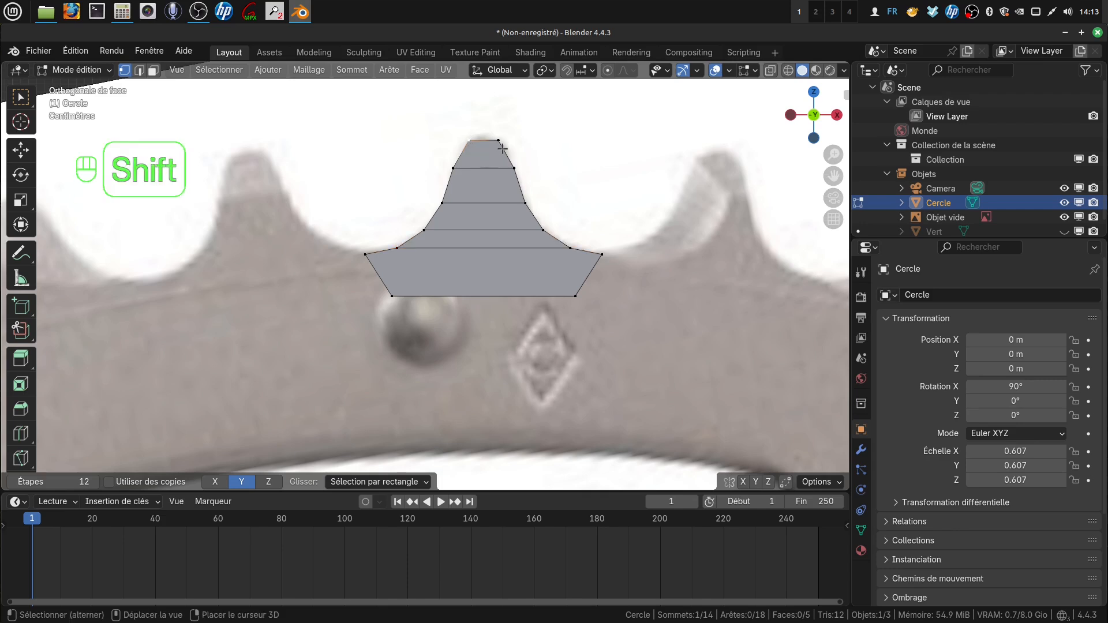
left_click(500, 141, "shift")
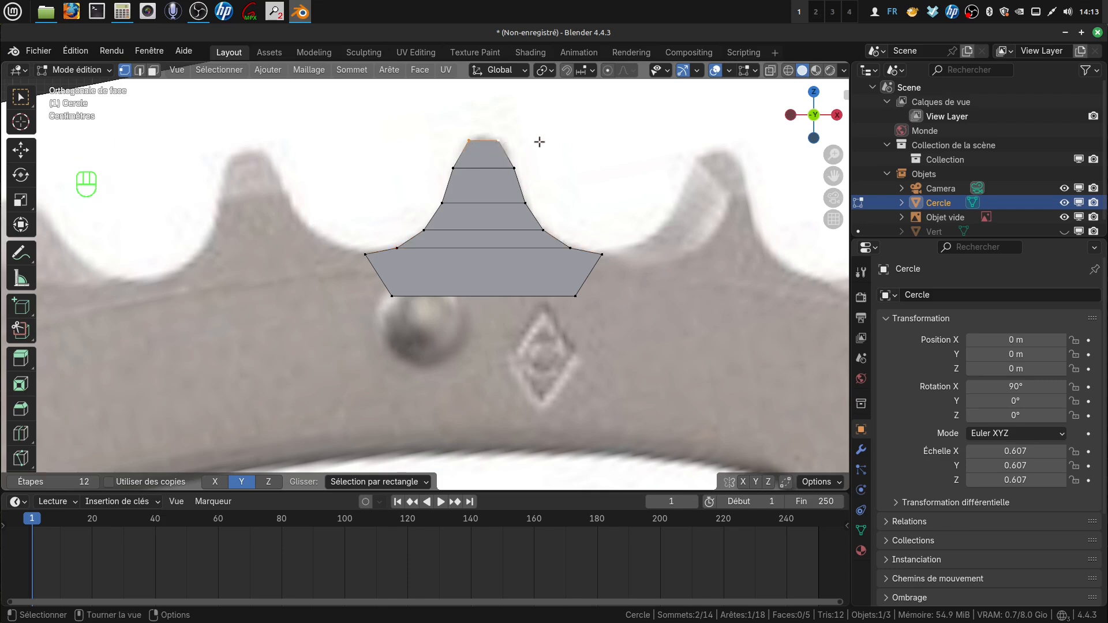
right_click(559, 140)
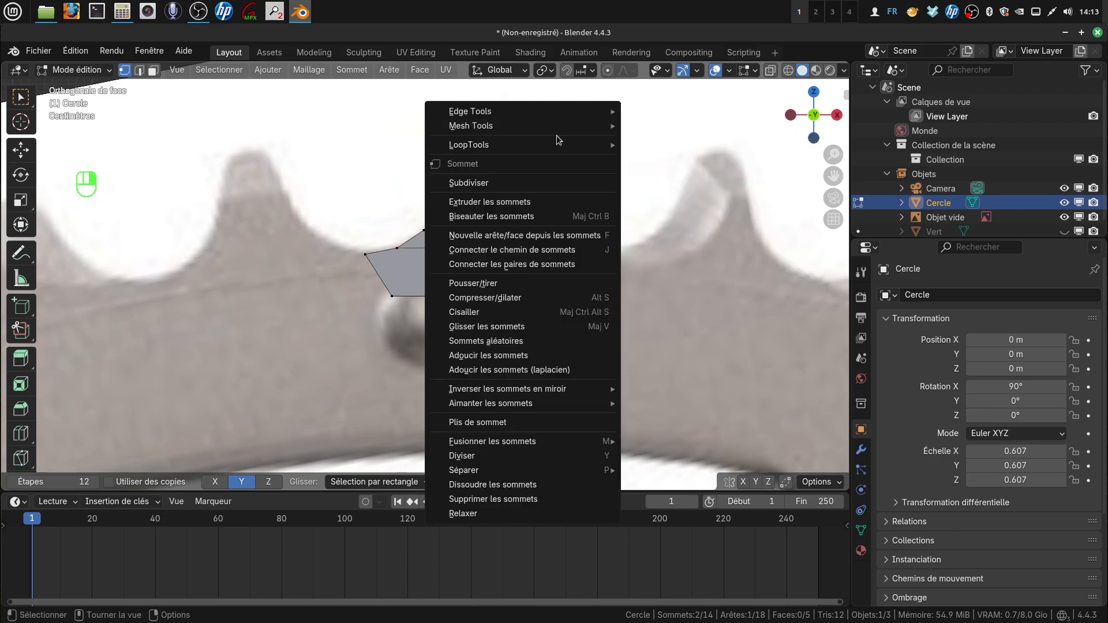
left_click(522, 183)
left_click(483, 144)
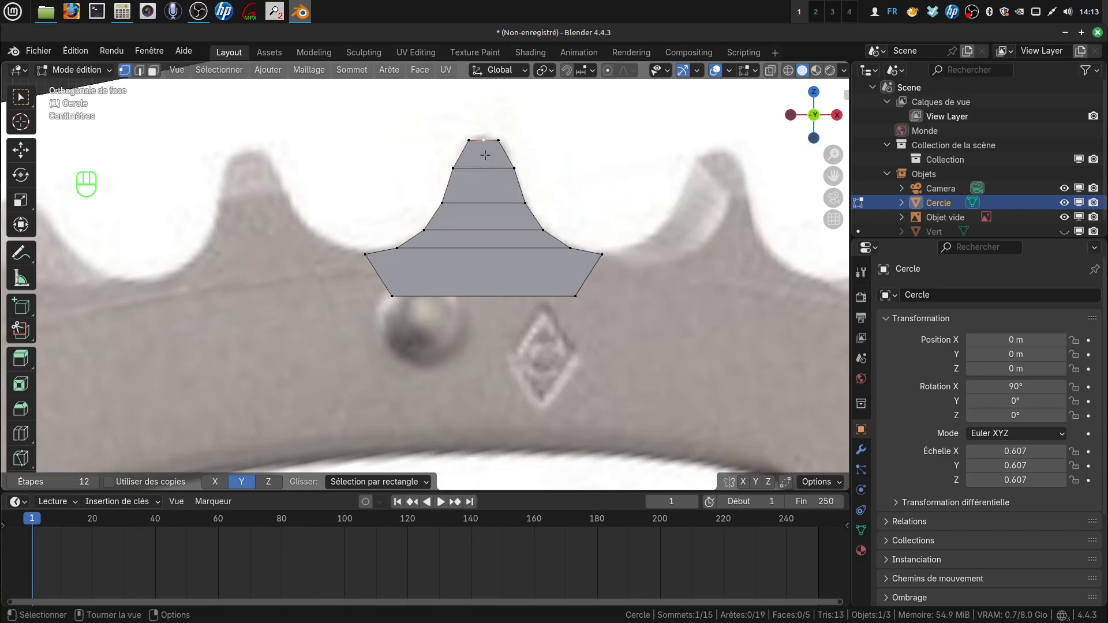
- Knife-cut the tooth vertically from the top edge's middle vertex down to the bottom edge, using the angle constraint
key("k")
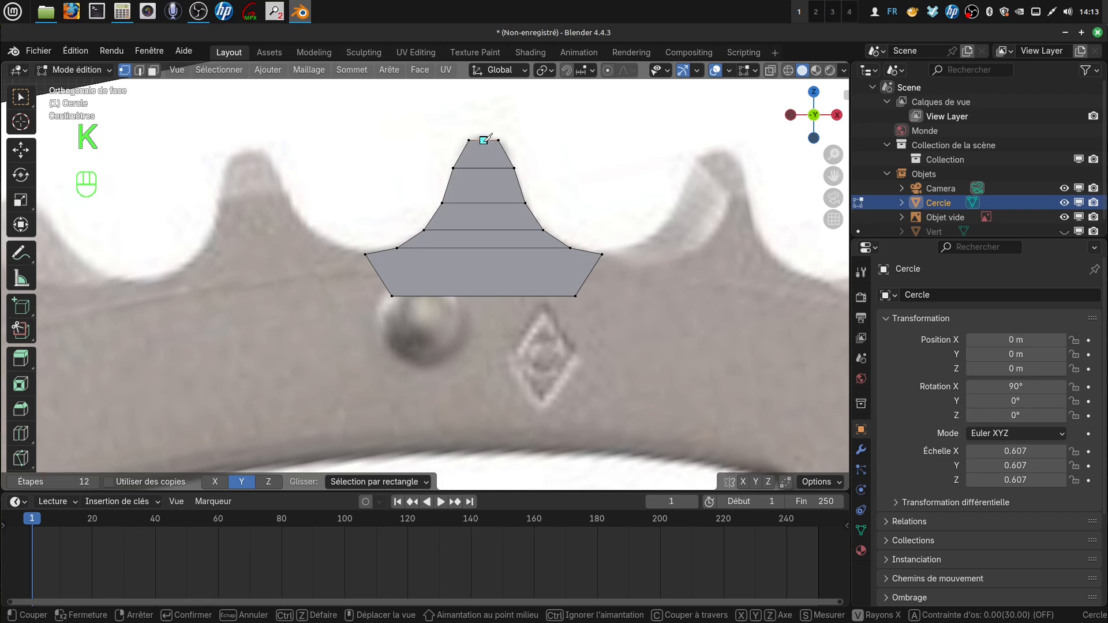
left_click(484, 140)
key("a")
key("a")
key("a")
key("a")
key("a")
key("a")
key("a")
key("a")
key("a")
key("a")
key("a")
key("a")
key("a")
key("a")
key("a")
key("a")
key("a")
key("a")
key("a")
key("a")
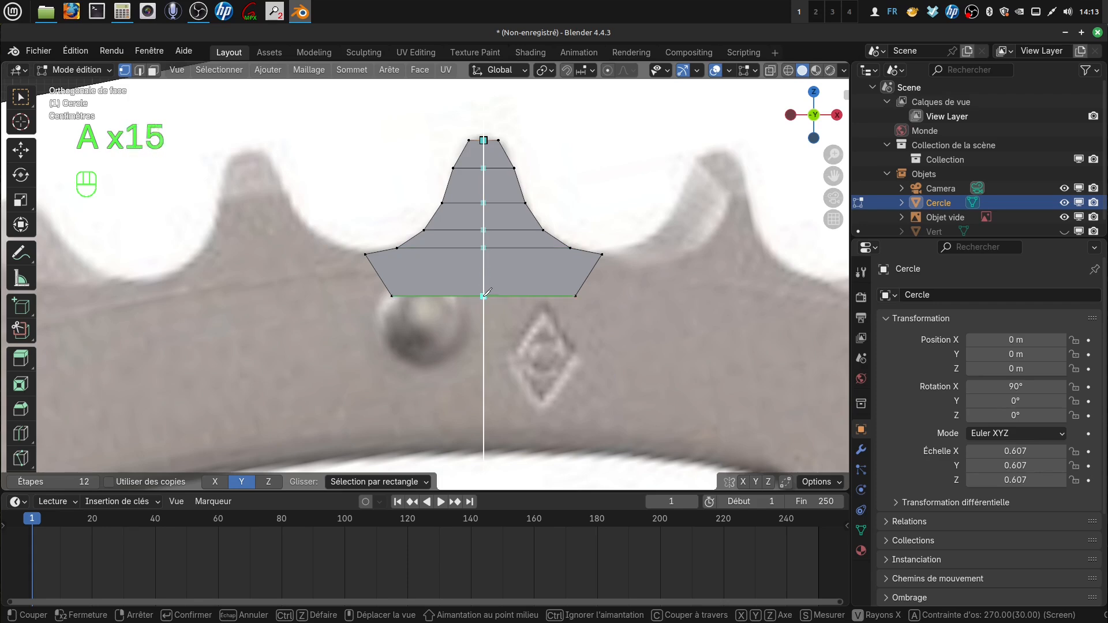
key("a")
key("a")
key("a")
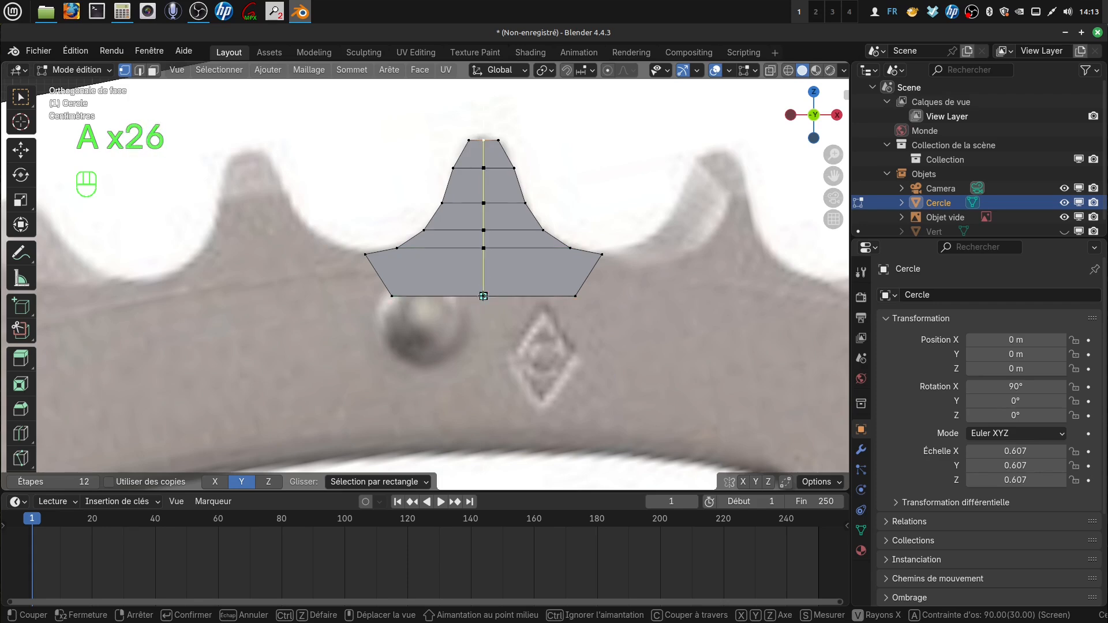
key("Return")
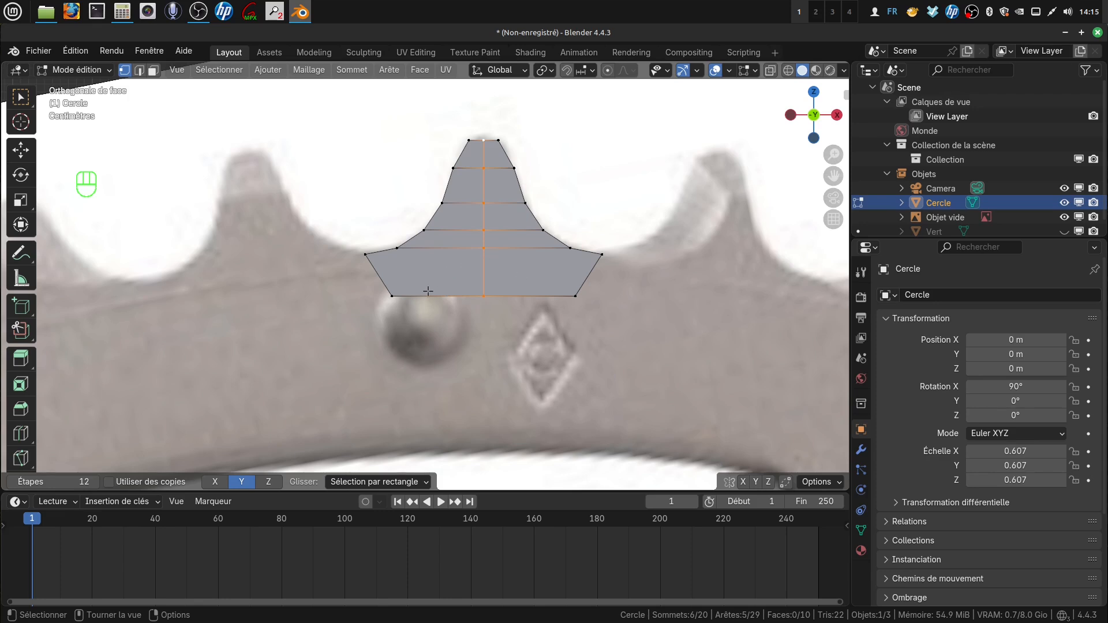
- Knife-cut from the lowest connected vertex on the left flank to the left half of the bottom edge, and clear the selection
key("k")
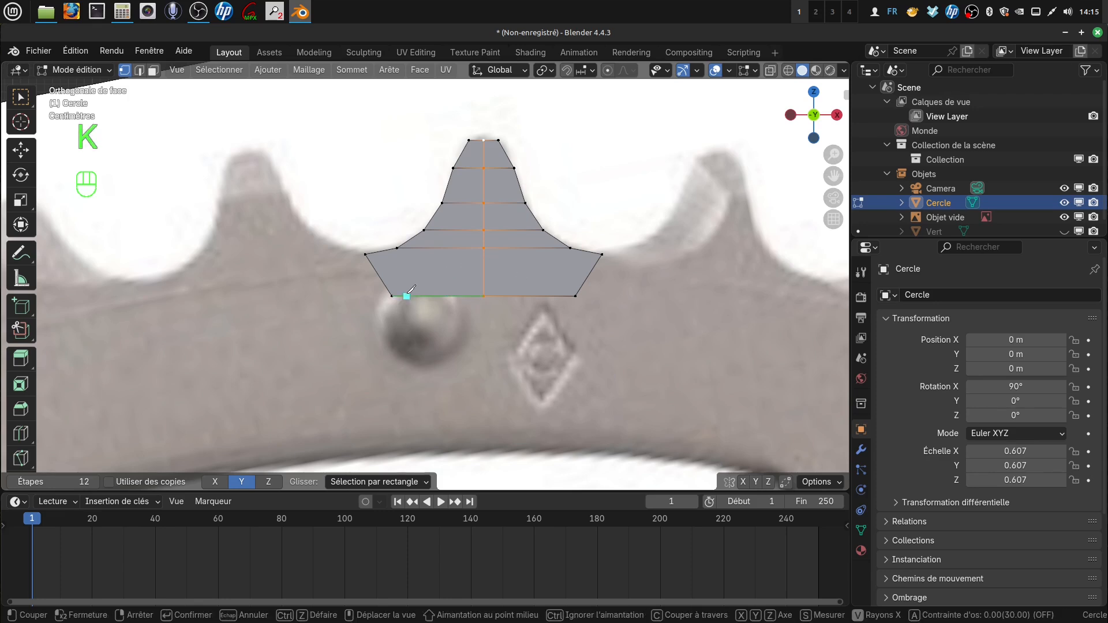
left_click(397, 248)
left_click(433, 294)
key("Return")
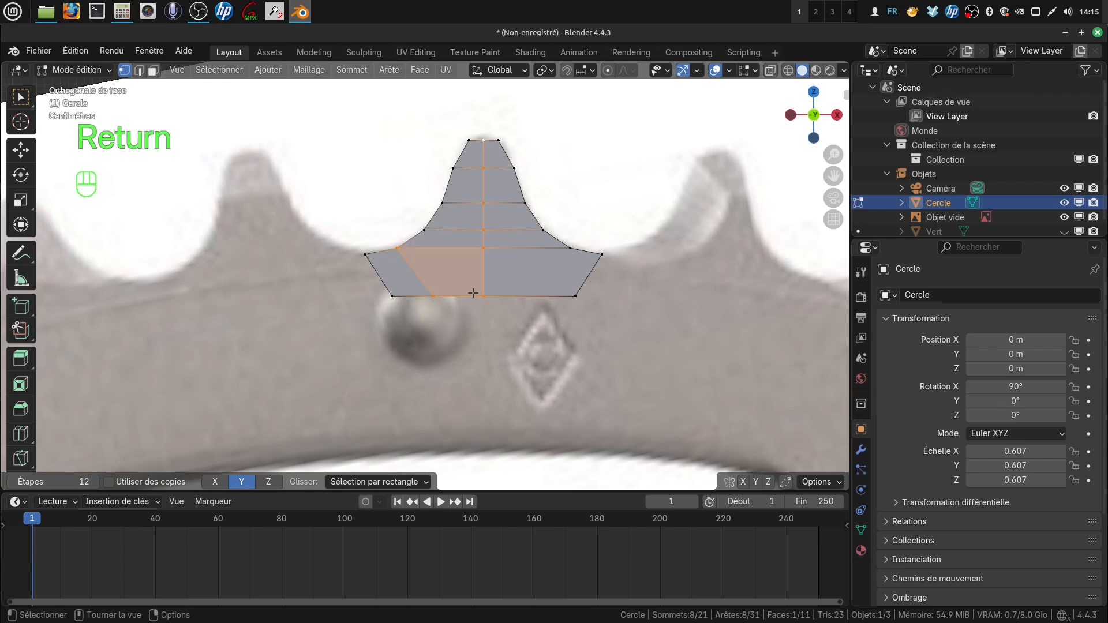
key("alt+a")
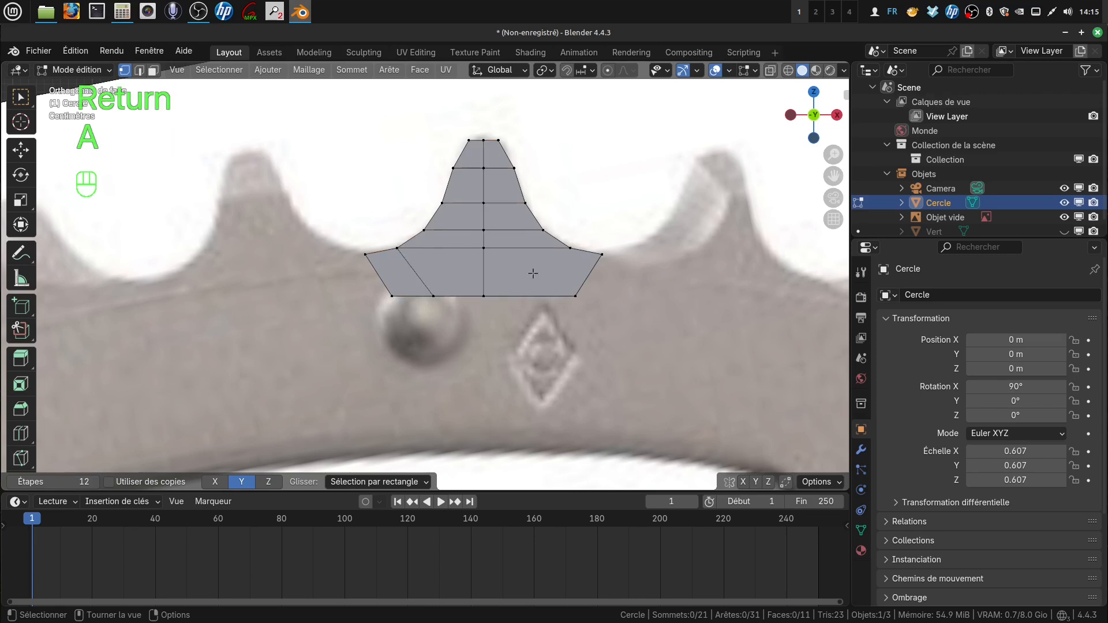
- Knife-cut from the lowest connected vertex on the right flank to the right half of the bottom edge
key("k")
left_click(571, 248)
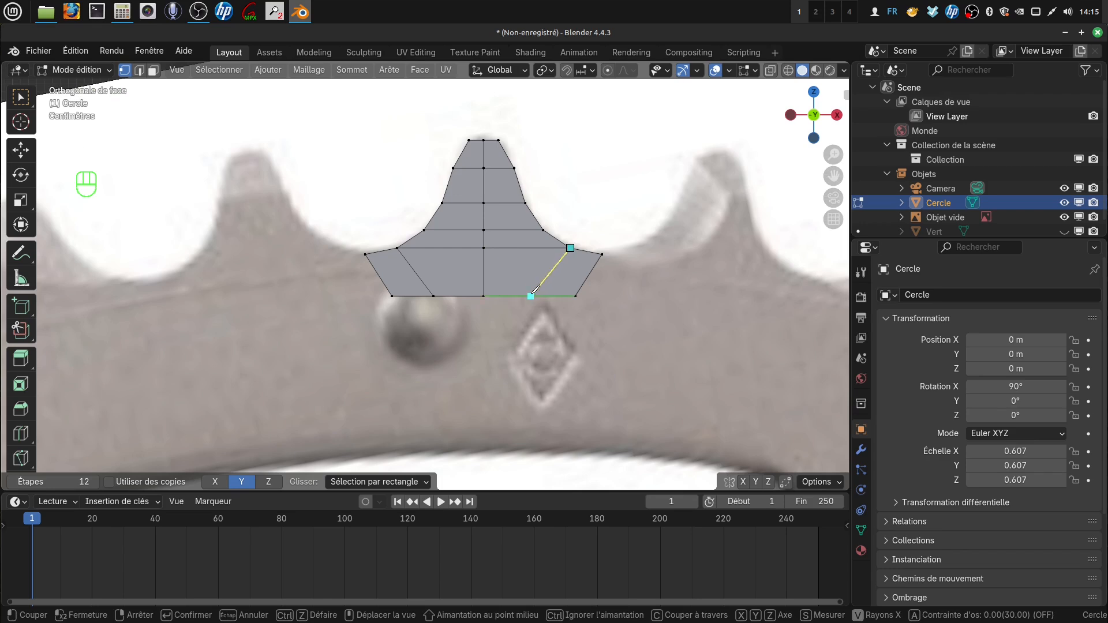
left_click(531, 296)
key("Return")
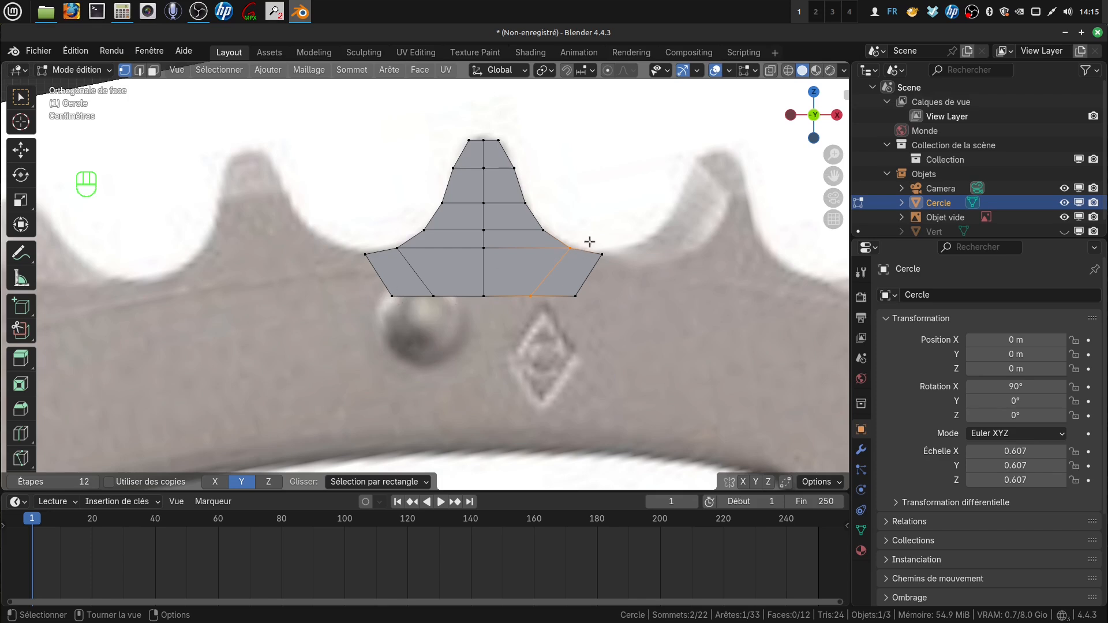
- Space the five bottom-edge vertices evenly with LoopTools Space
left_click_drag(378, 289, 599, 325)
right_click(614, 150)
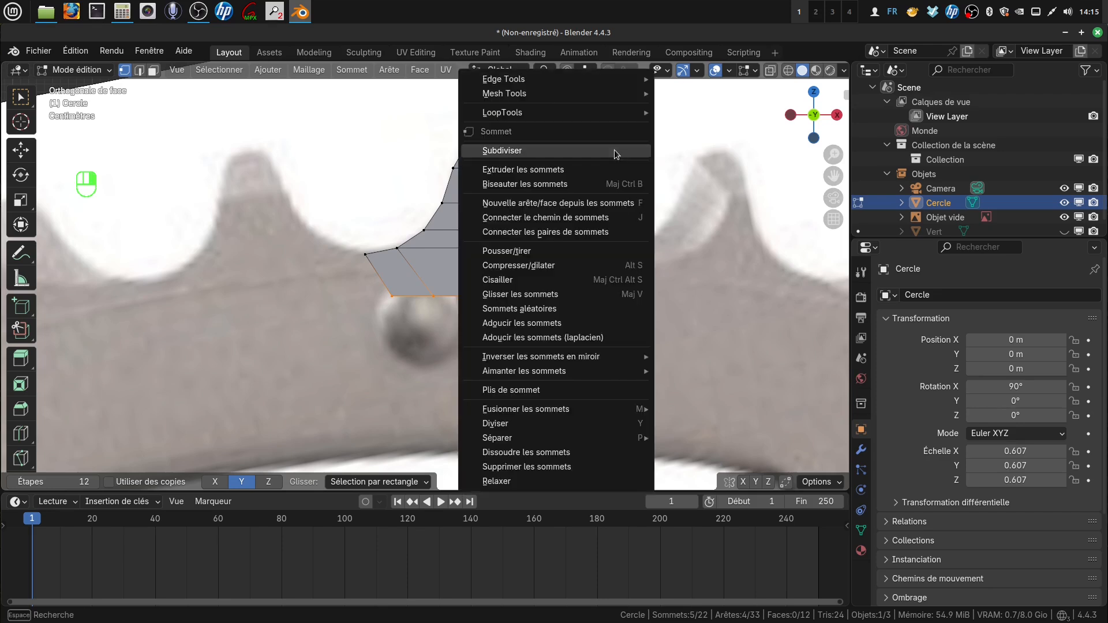
mouse_move(557, 113)
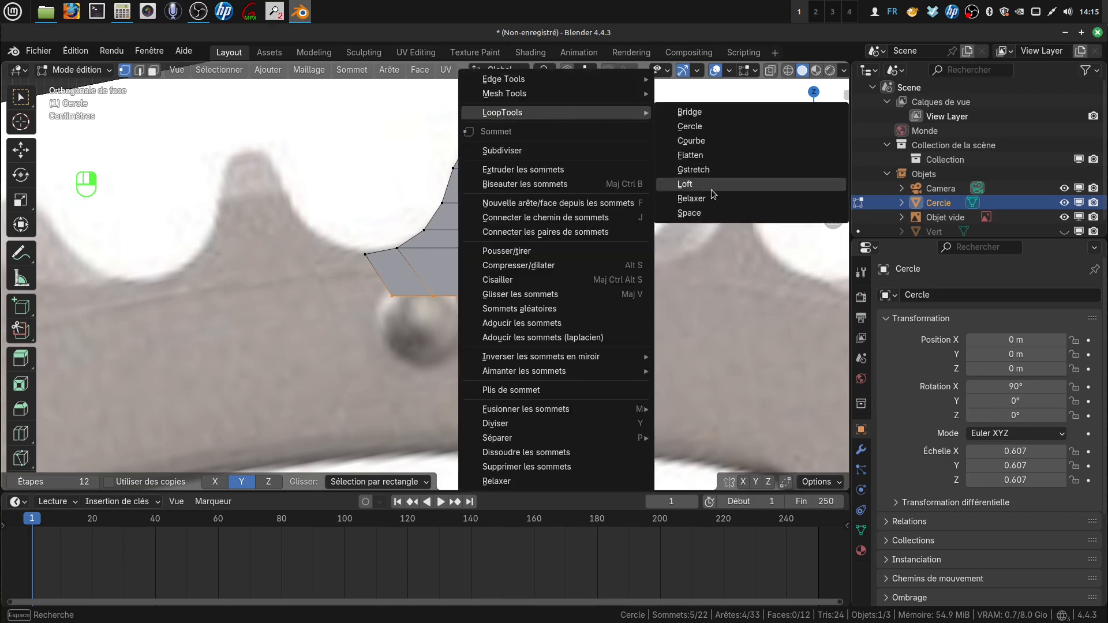
left_click(689, 212)
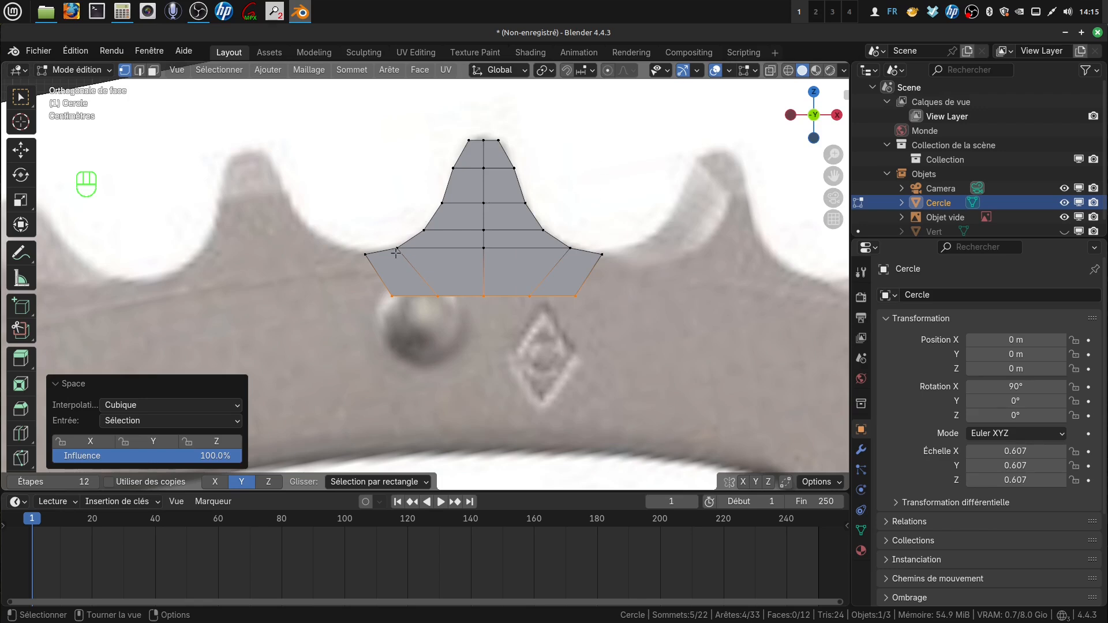
- Leave mesh editing of the tooth and return to Object Mode
scroll(391, 248, "down", 6)
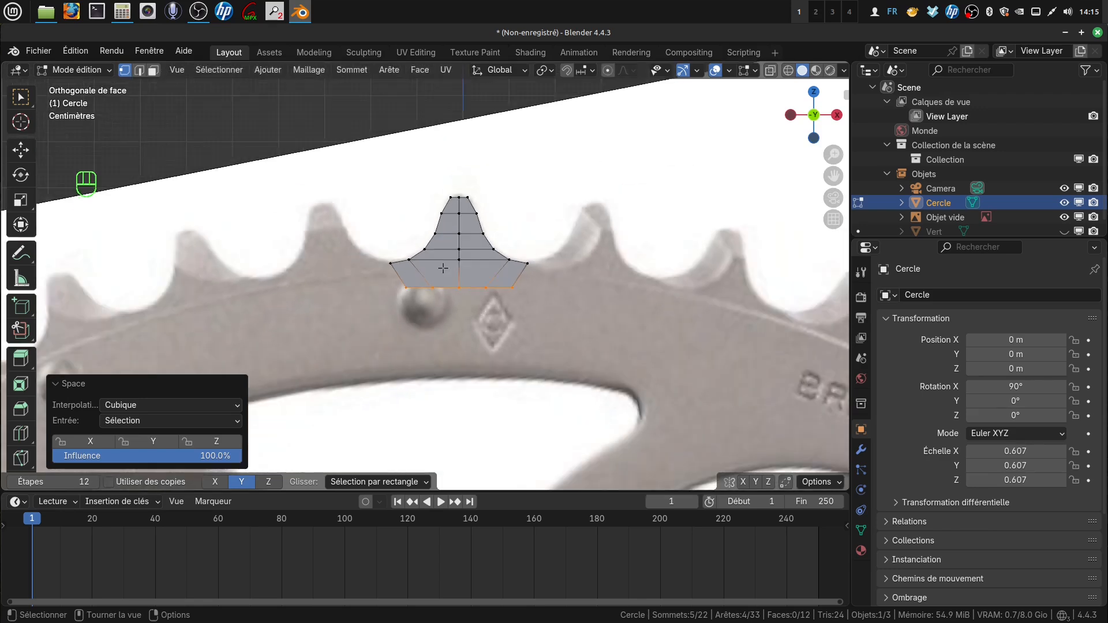
scroll(498, 315, "up", 2, "shift")
middle_click_drag(499, 315, 495, 246, "shift")
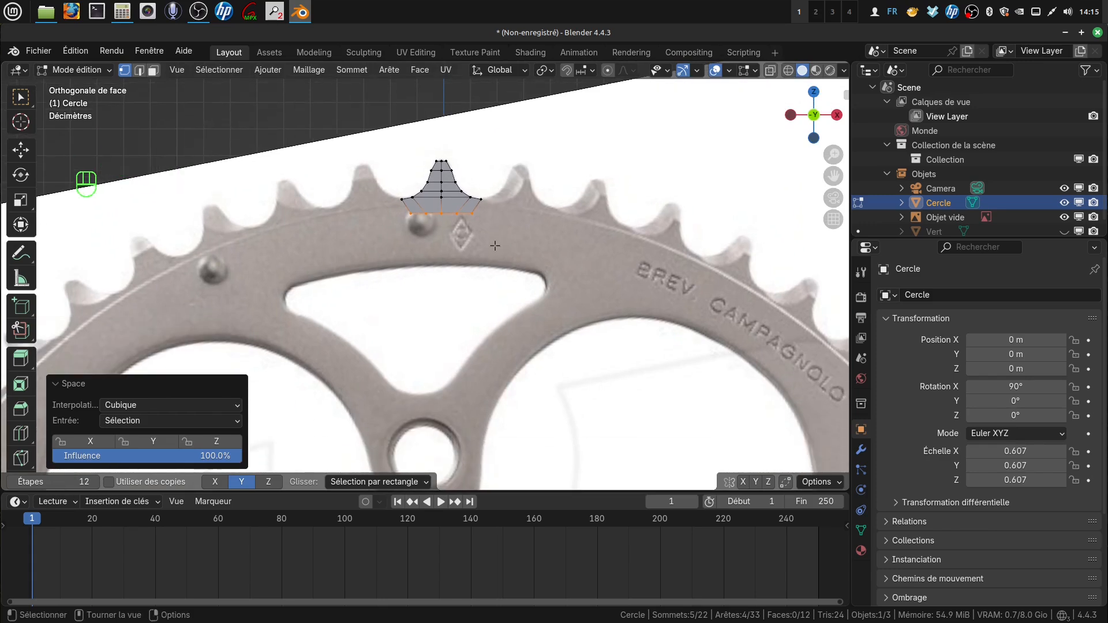
key("Tab")
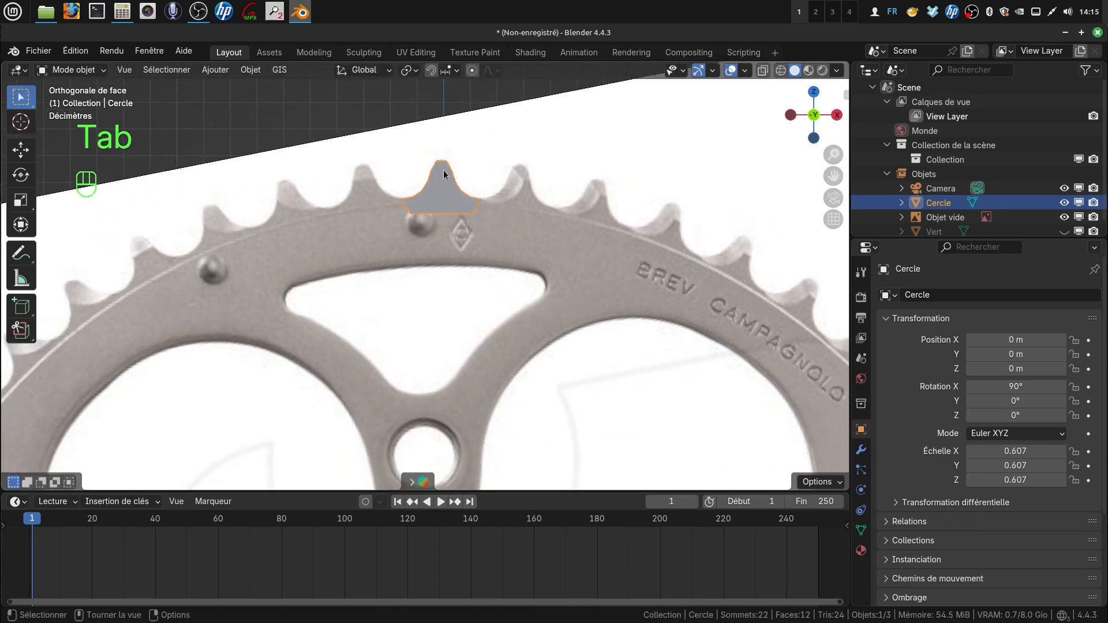
- Add a plain-axes empty at the world origin in the centre of the chainring
middle_click_drag(483, 234, 482, 175, "shift")
scroll(495, 300, "down", 2)
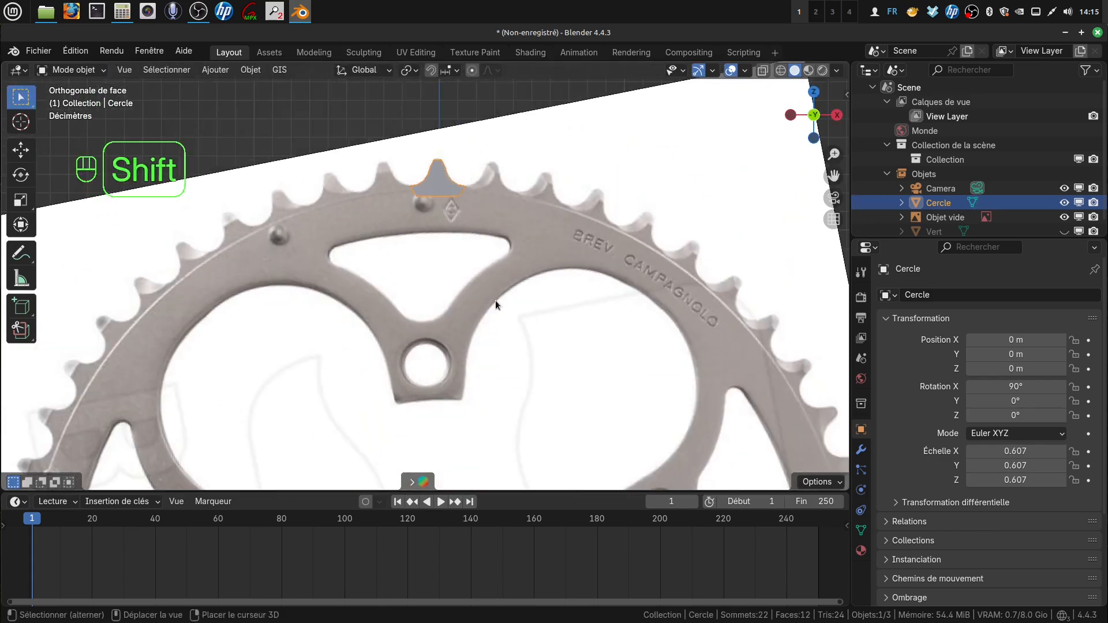
scroll(496, 302, "down", 3)
middle_click_drag(493, 327, 487, 247, "shift")
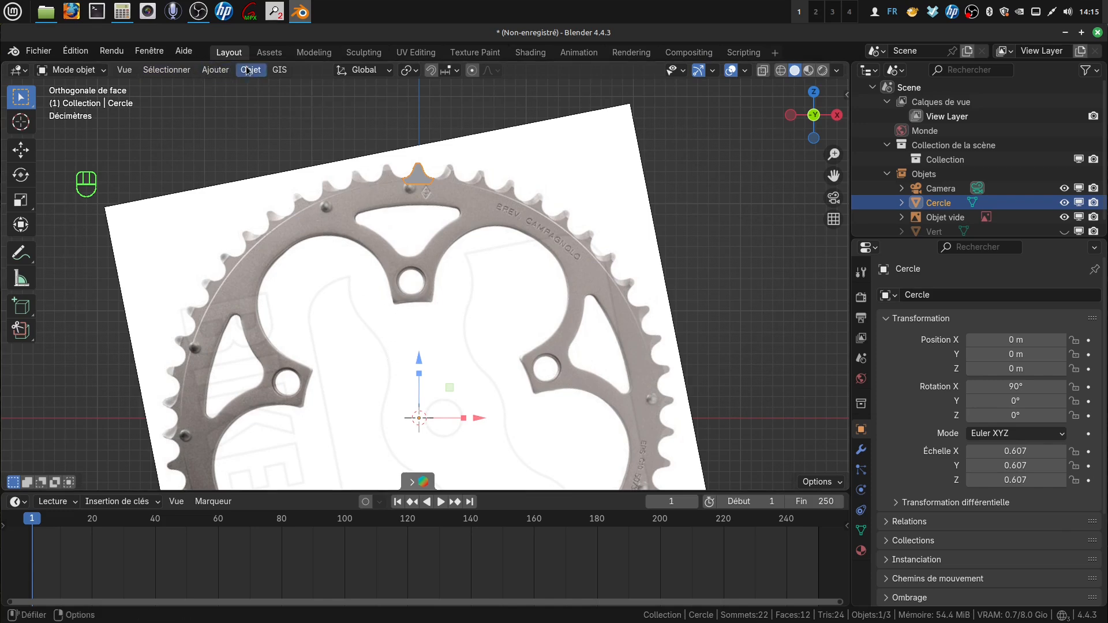
left_click(215, 70)
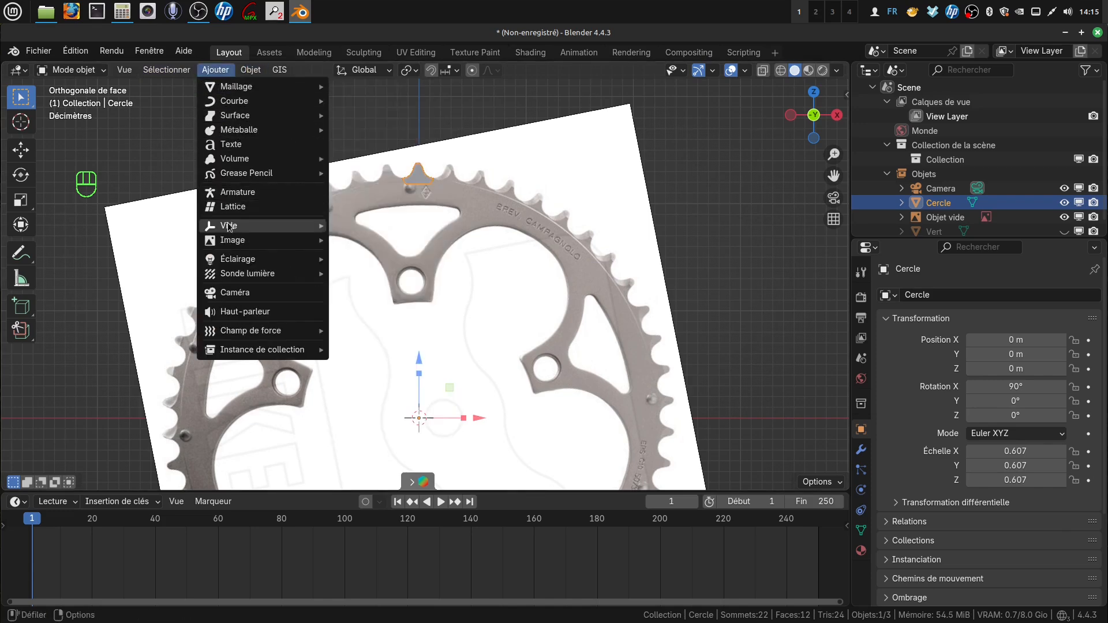
mouse_move(272, 225)
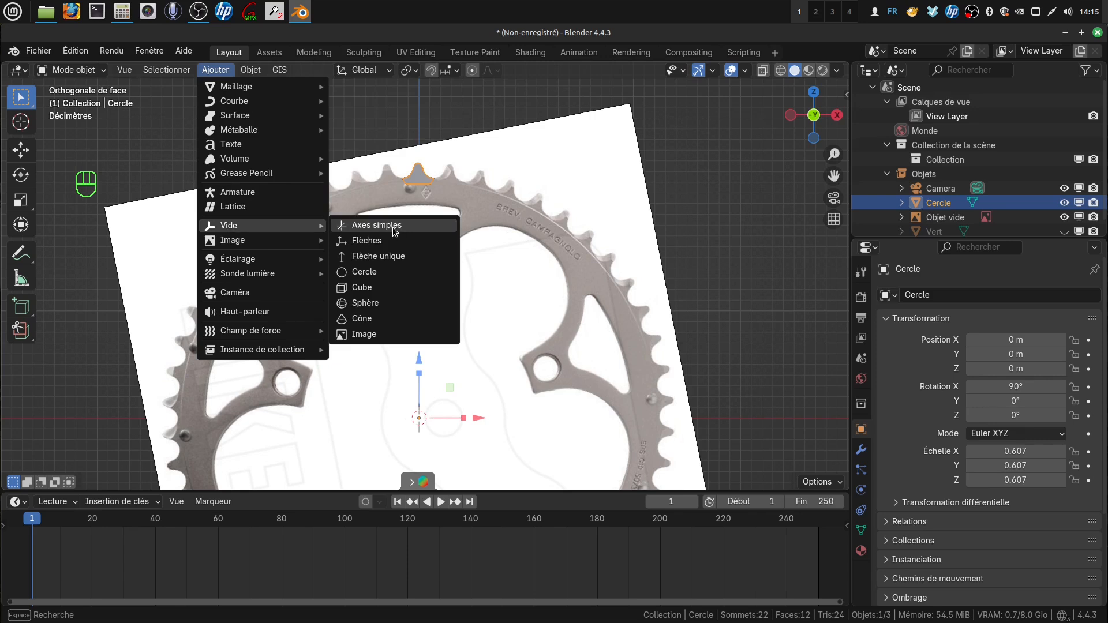
left_click(398, 227)
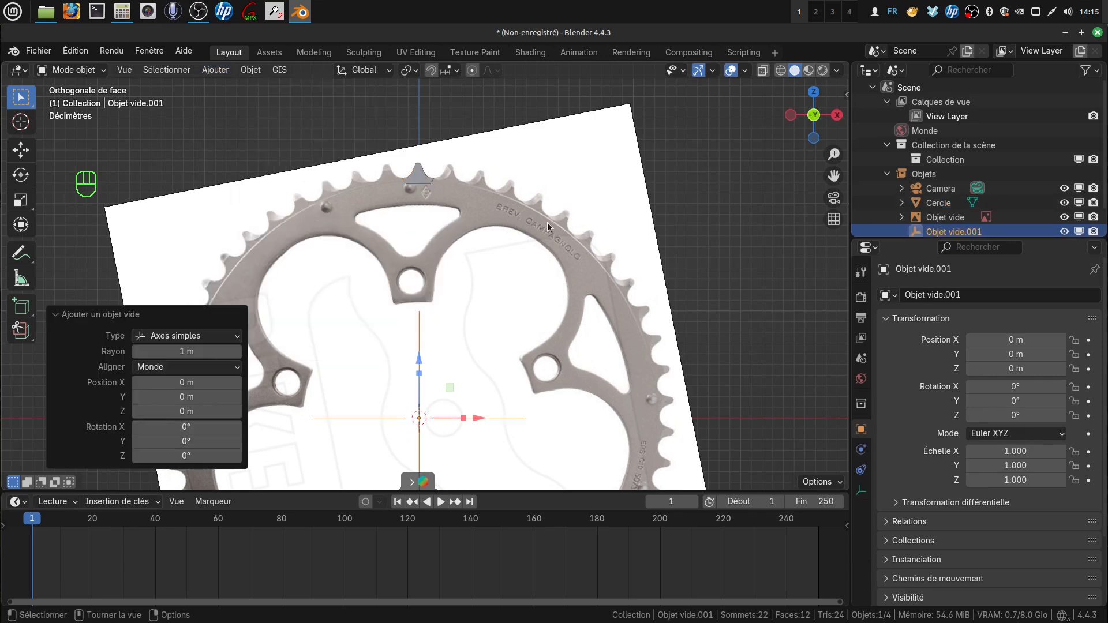
- Apply all transformations (location, rotation and scale) to the tooth mesh
middle_click_drag(564, 288, 564, 256, "shift")
left_click(427, 151)
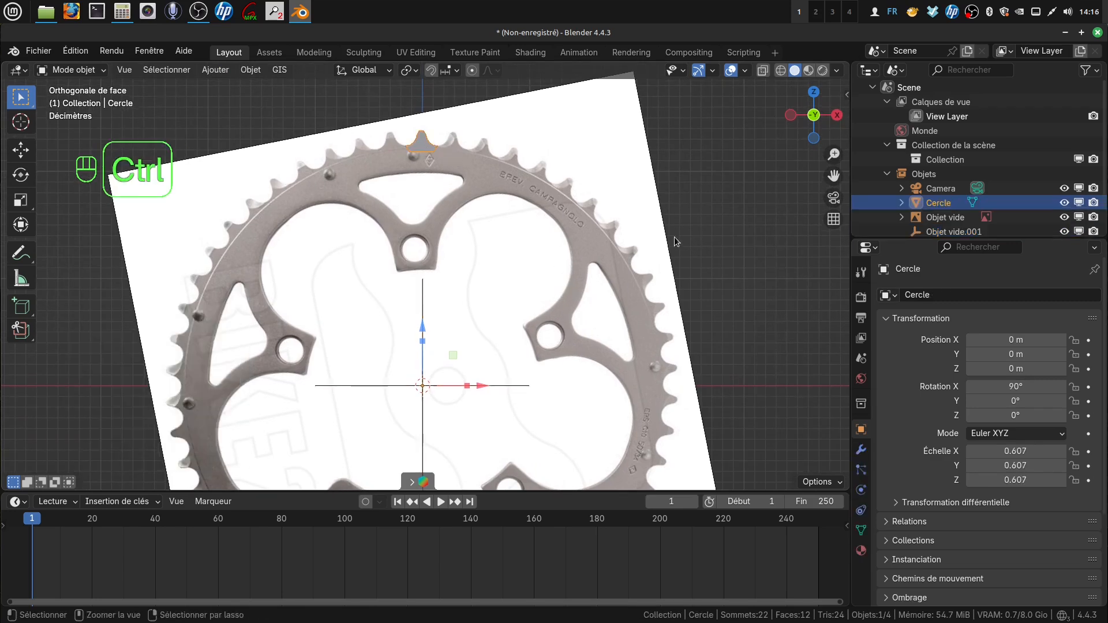
key("ctrl+a")
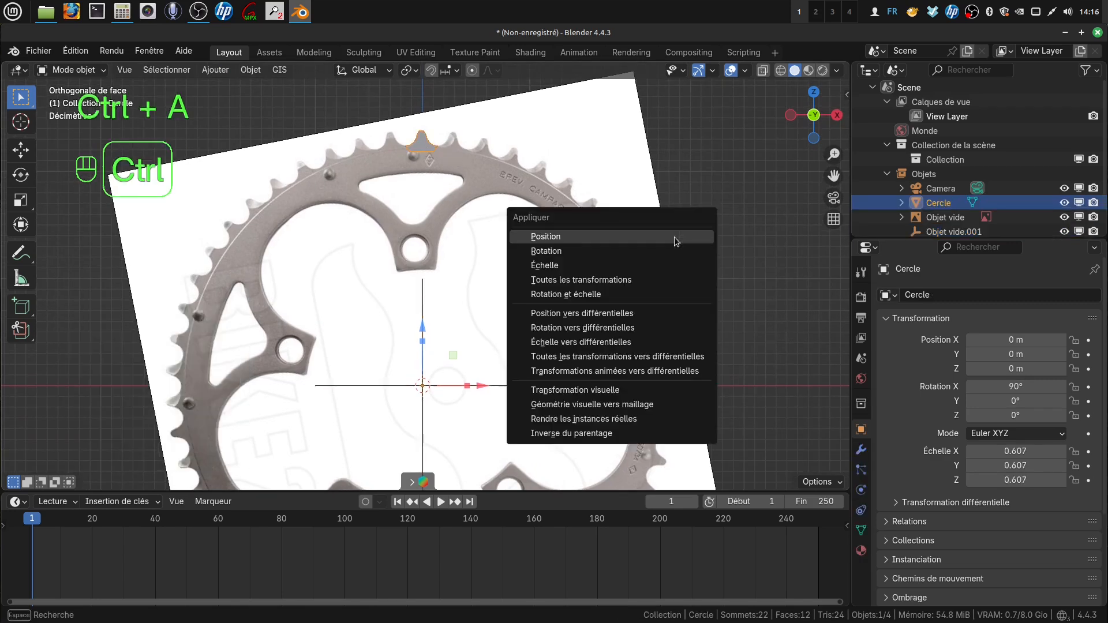
left_click(620, 282)
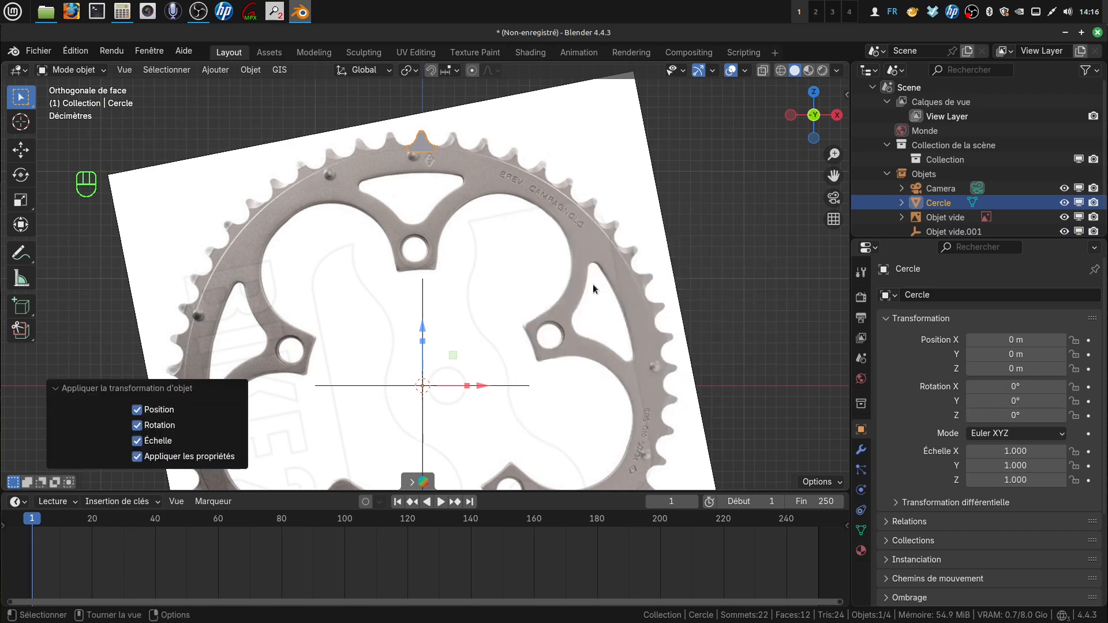
- Add an Array modifier to the tooth with relative offset disabled and a count of 50
middle_click_drag(566, 286, 559, 282, "shift")
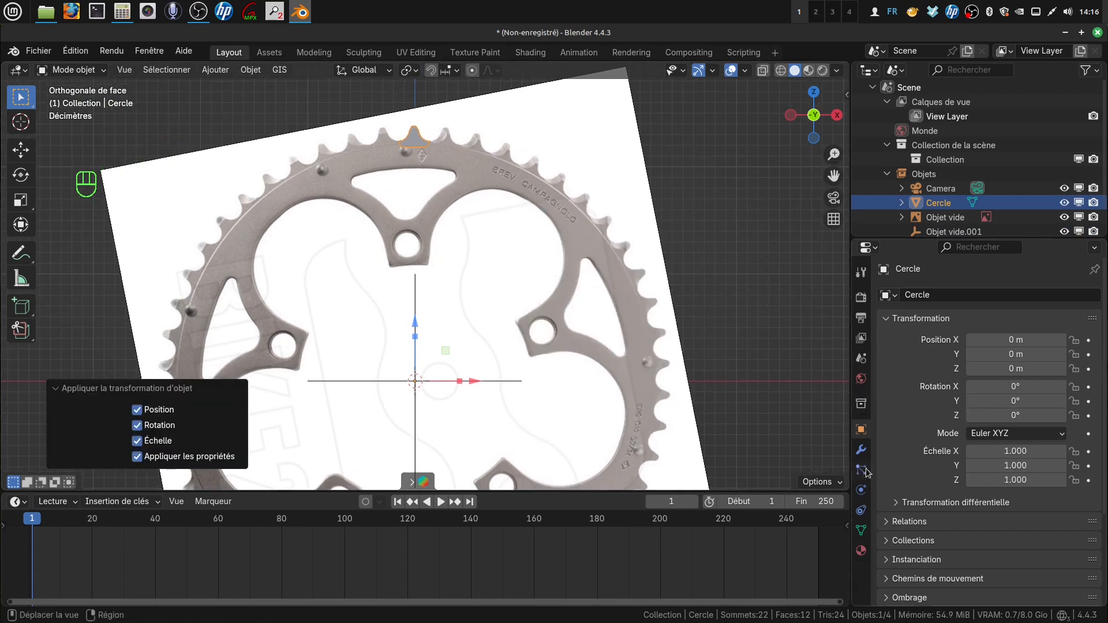
left_click(862, 450)
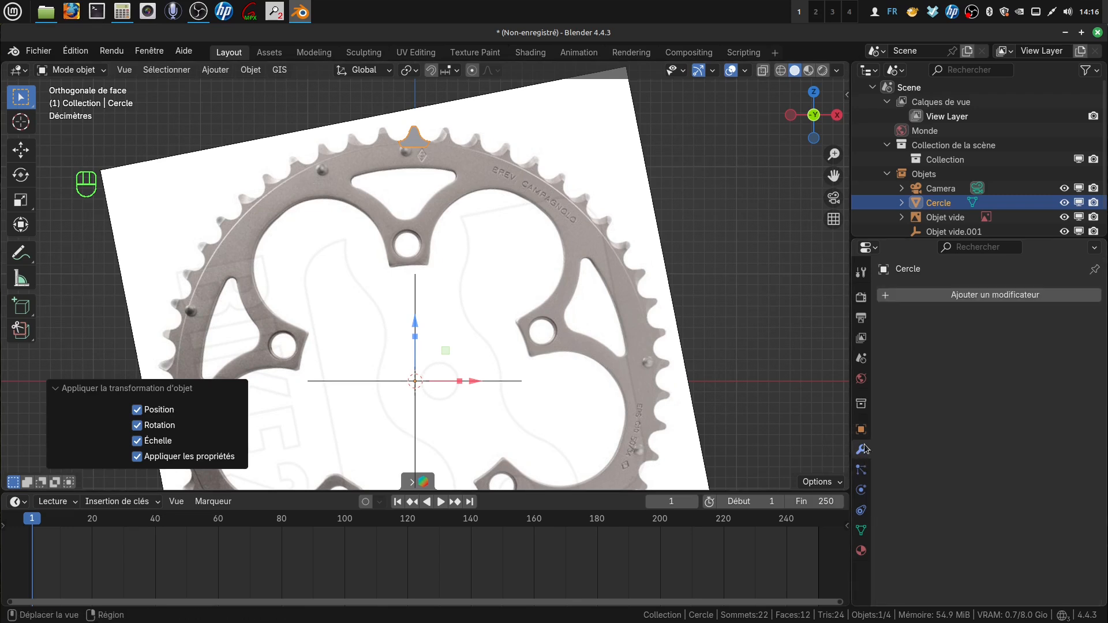
left_click(984, 296)
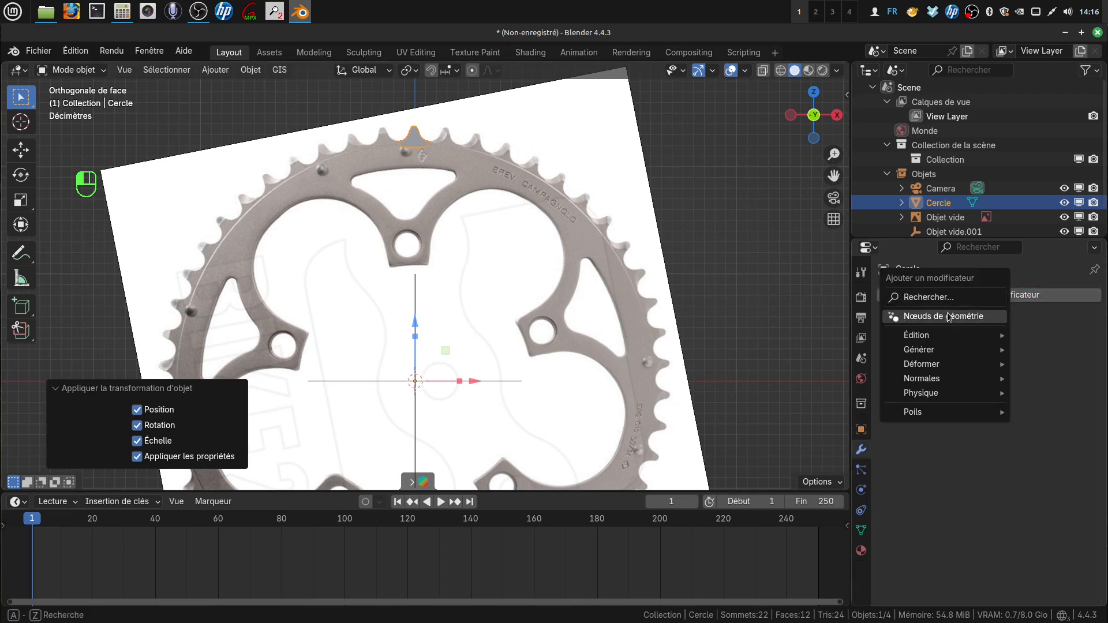
mouse_move(933, 340)
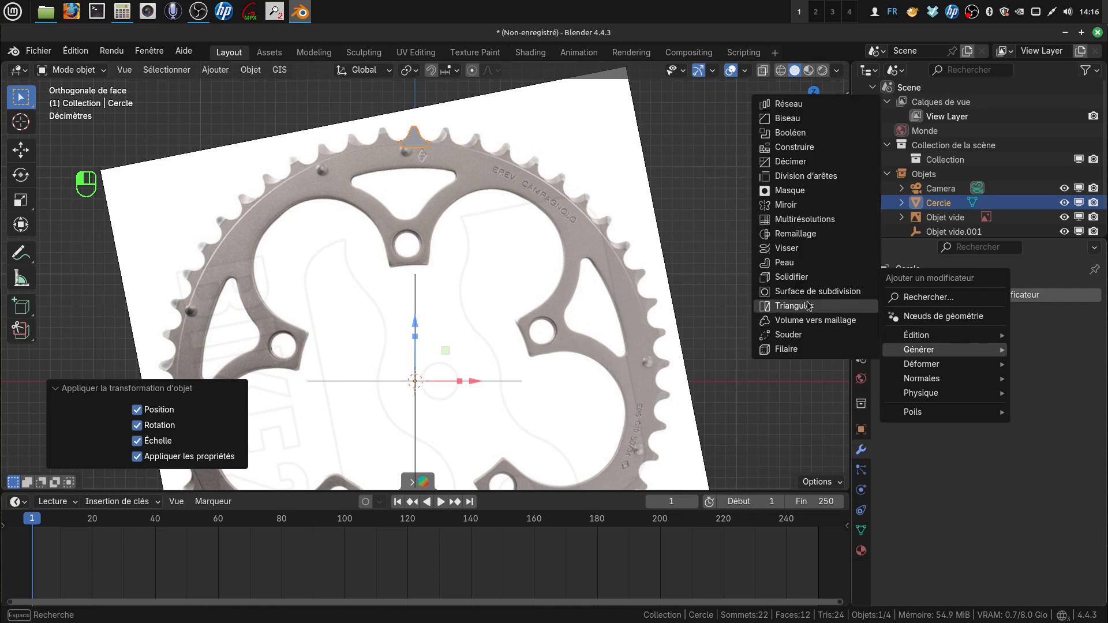
left_click(788, 105)
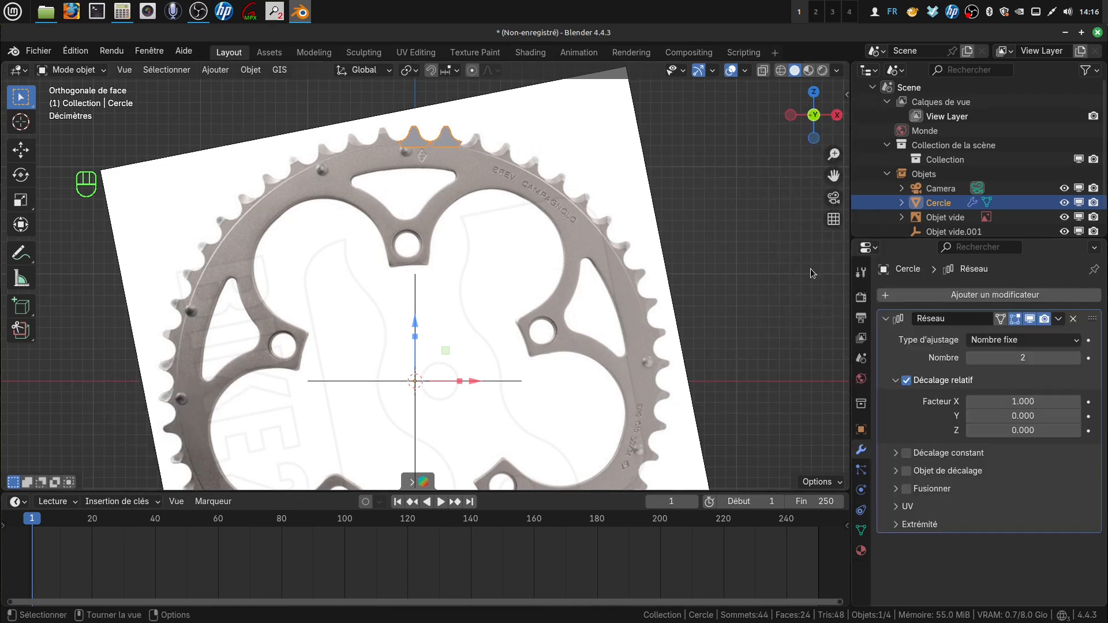
left_click(905, 383)
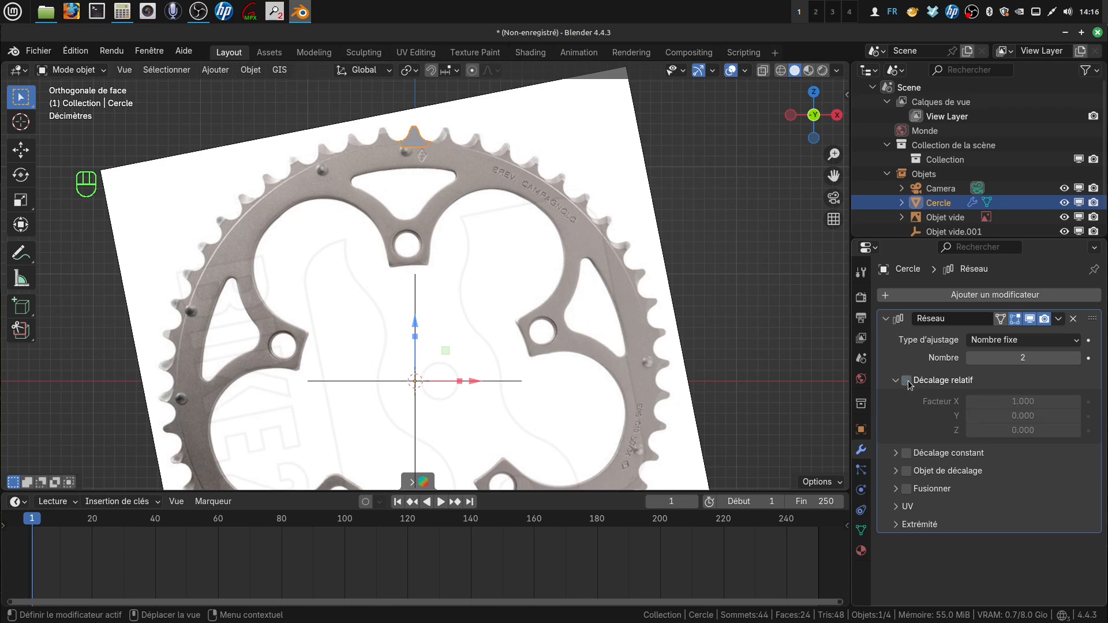
left_click(1022, 358)
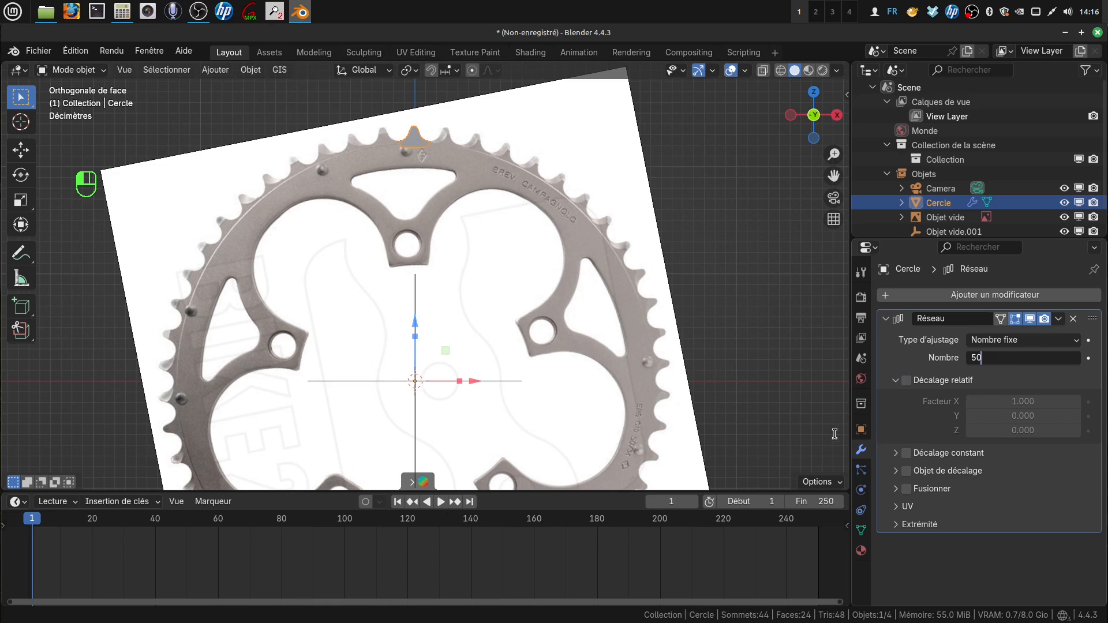
key("Return")
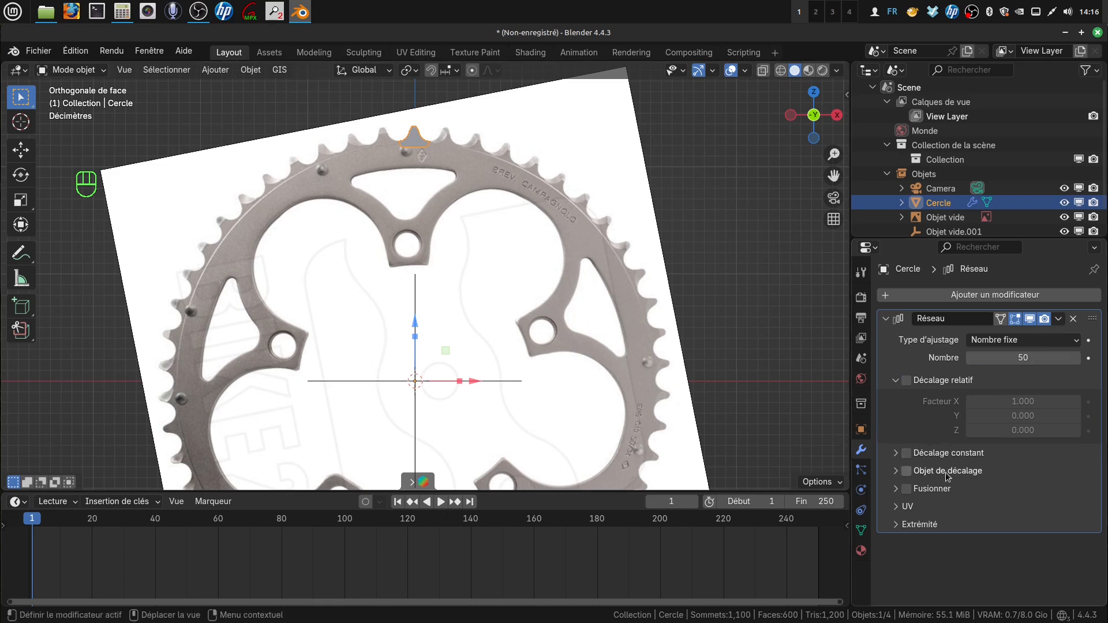
- Enable the array's object offset using Objet vide.001, and turn on merging, including the first and last copies
left_click(914, 475)
left_click(907, 472)
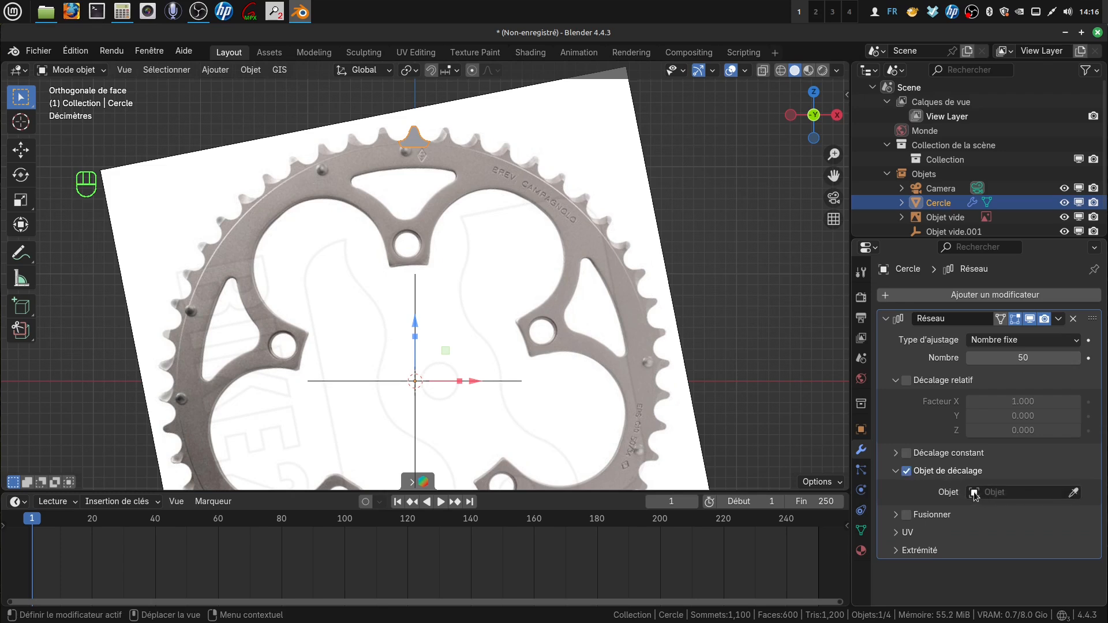
left_click(975, 493)
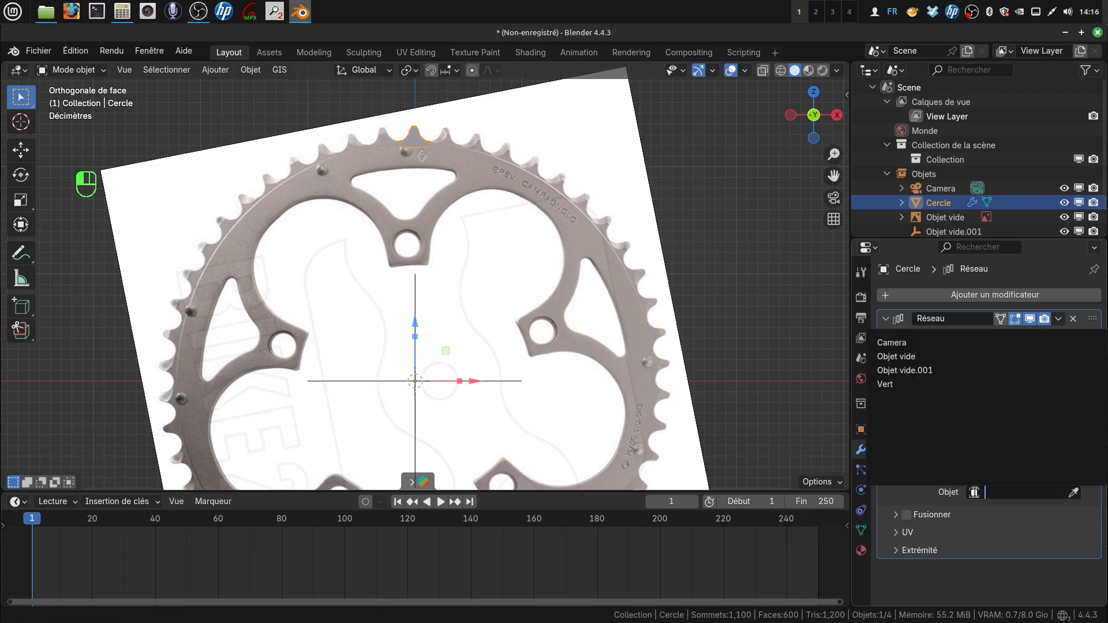
left_click(939, 372)
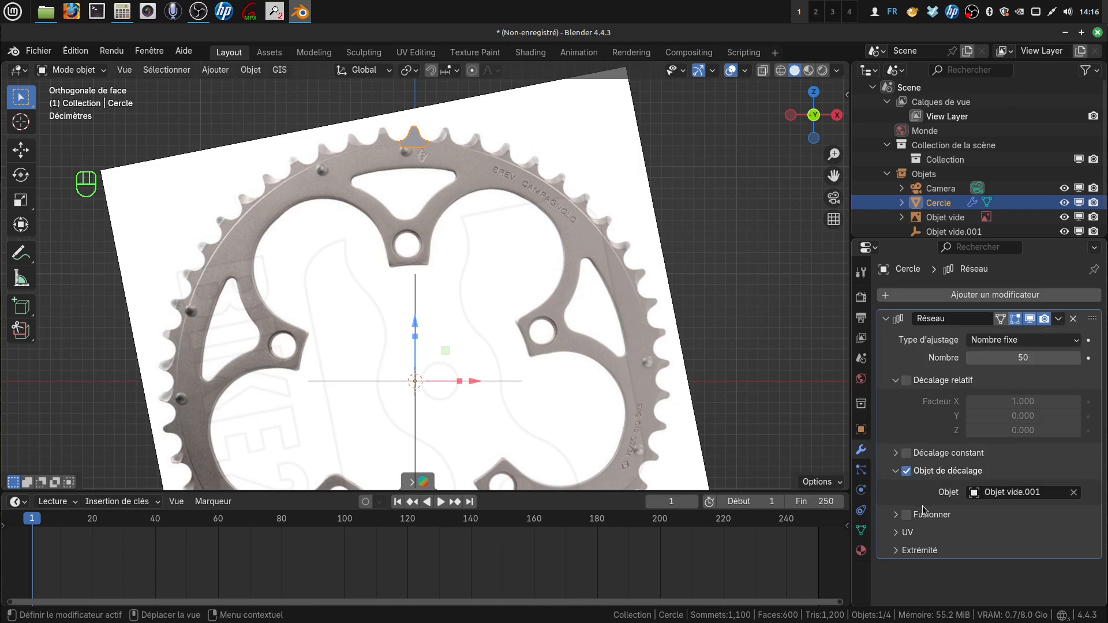
left_click(895, 515)
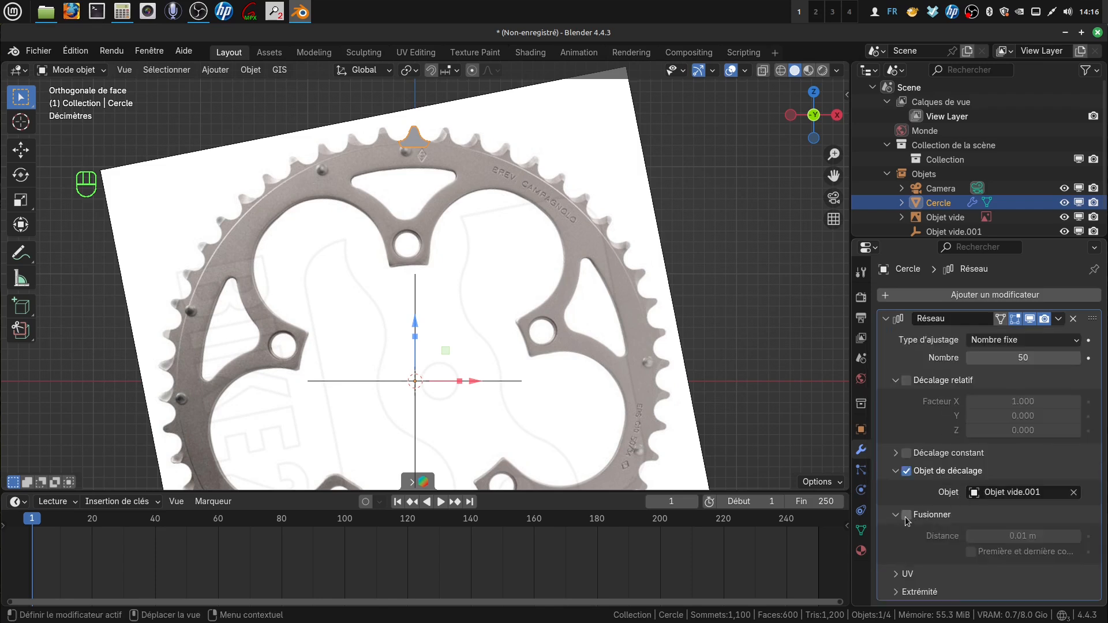
left_click(906, 515)
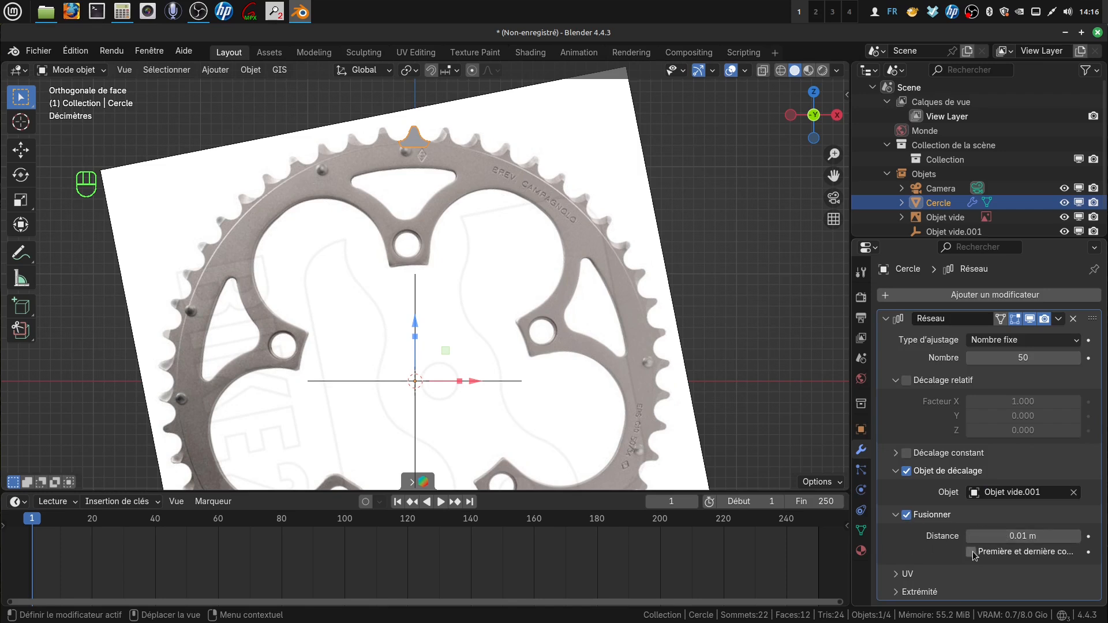
- Rotate the central plain-axes empty about 7.13° around the global Y axis to spread the teeth around the ring
left_click(502, 381)
left_click(511, 379)
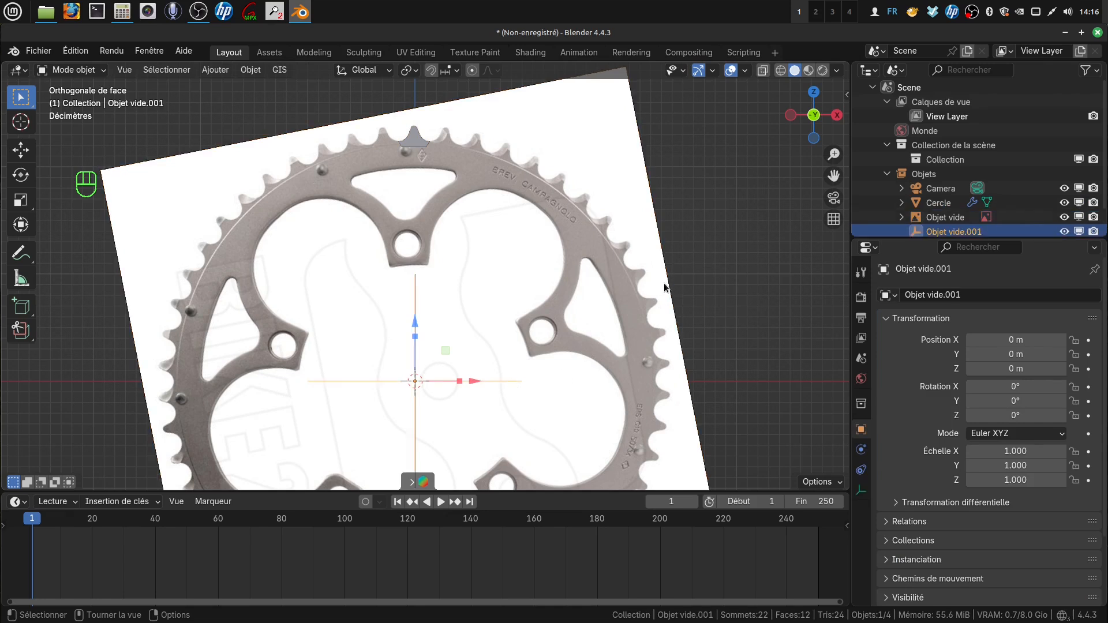
key("r")
key("y")
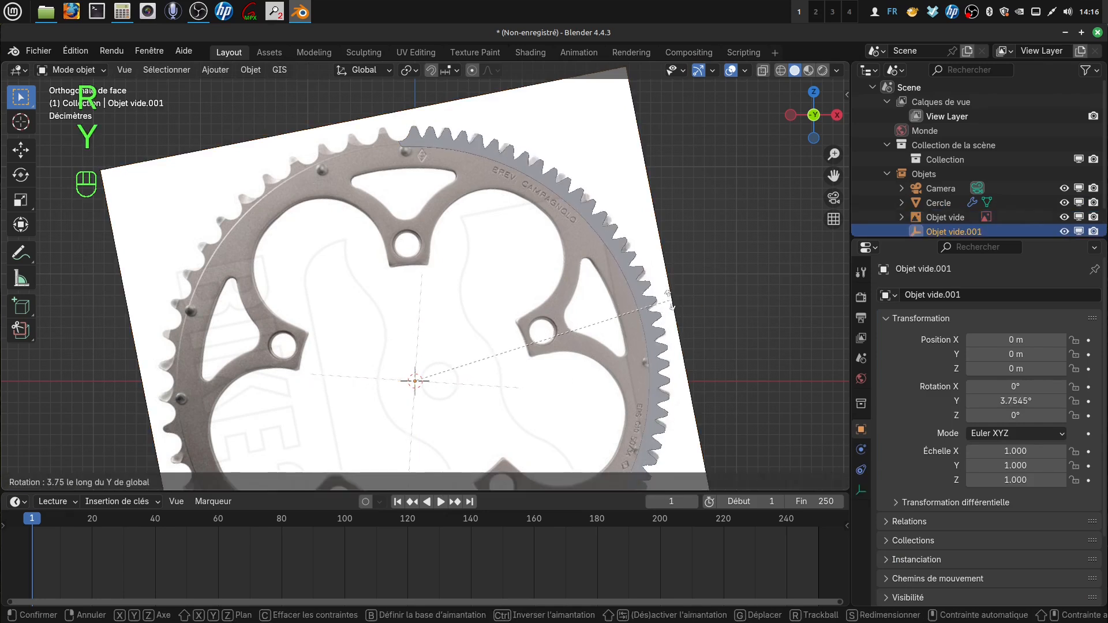
key("shift")
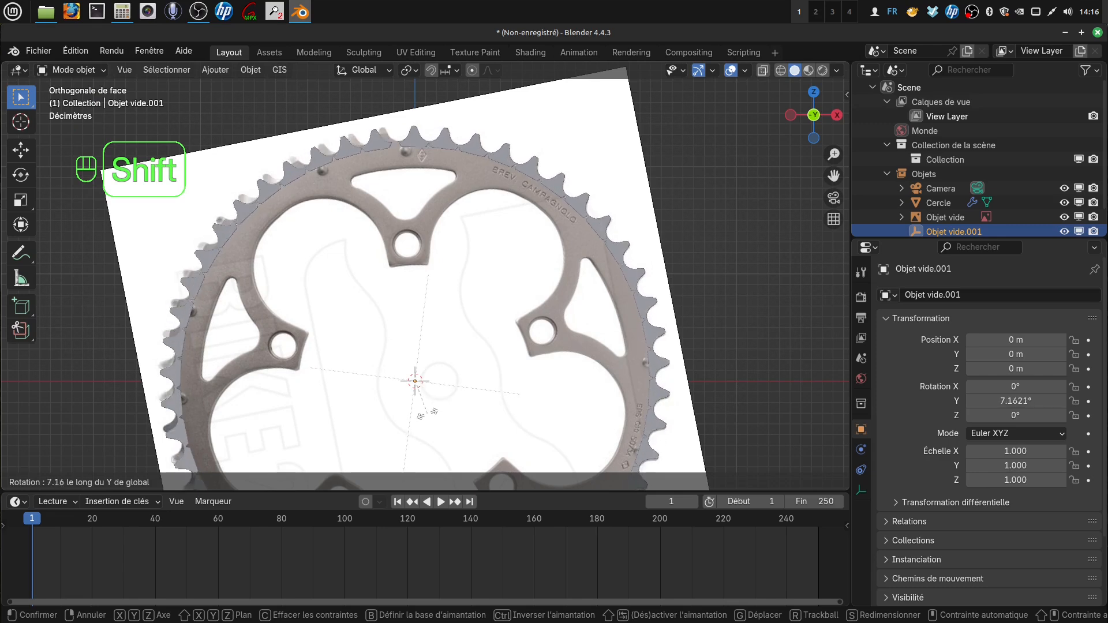
left_click(427, 413)
- Rotate the empty about 0.06° more around Y so the array copies meet the original tooth on both sides
scroll(549, 282, "up", 4)
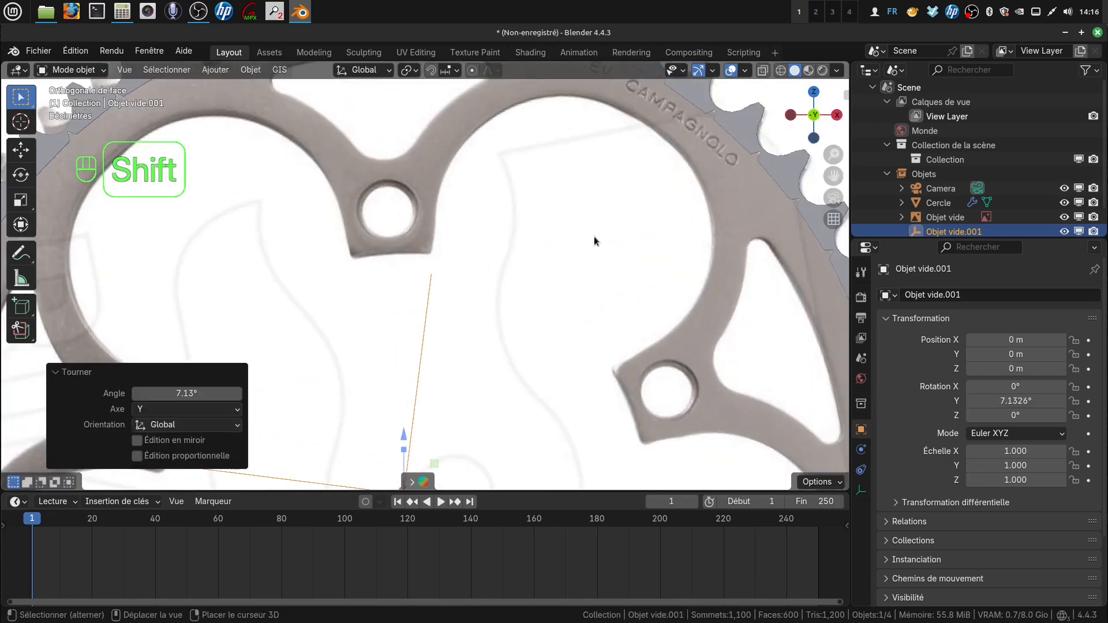
middle_click_drag(551, 215, 686, 445, "shift")
scroll(652, 399, "up", 6)
middle_click_drag(645, 323, 450, 391, "shift")
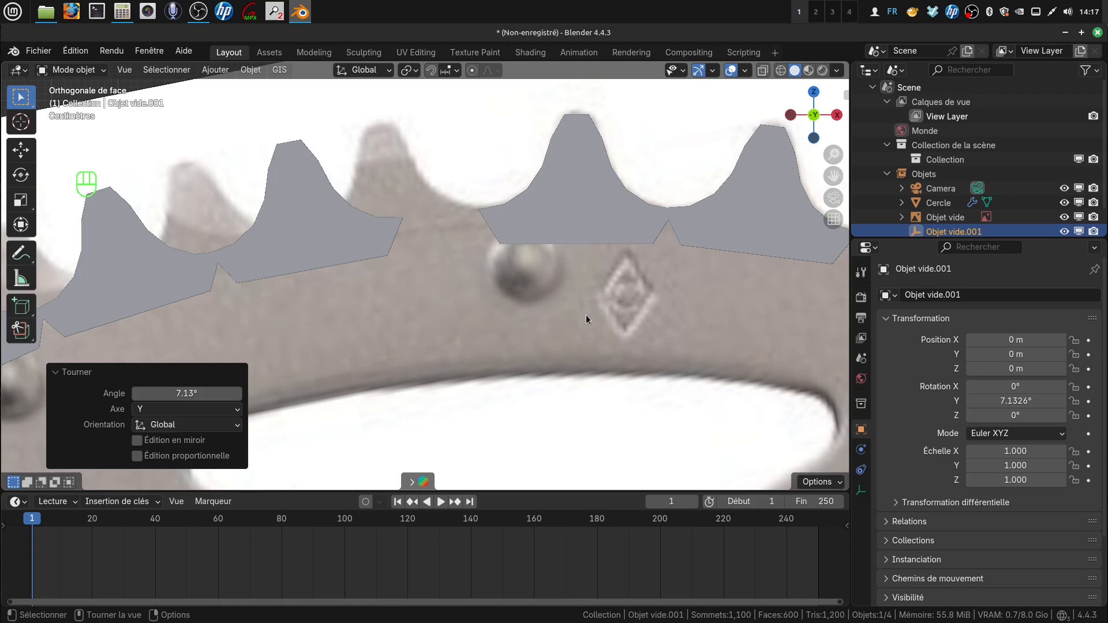
key("r")
key("y")
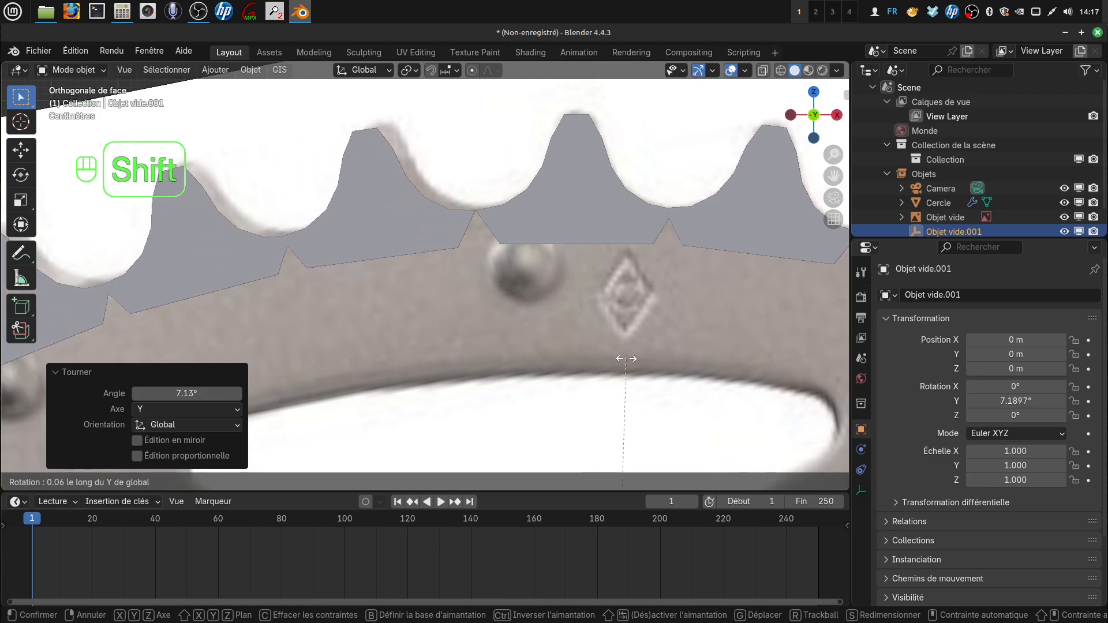
left_click(625, 358)
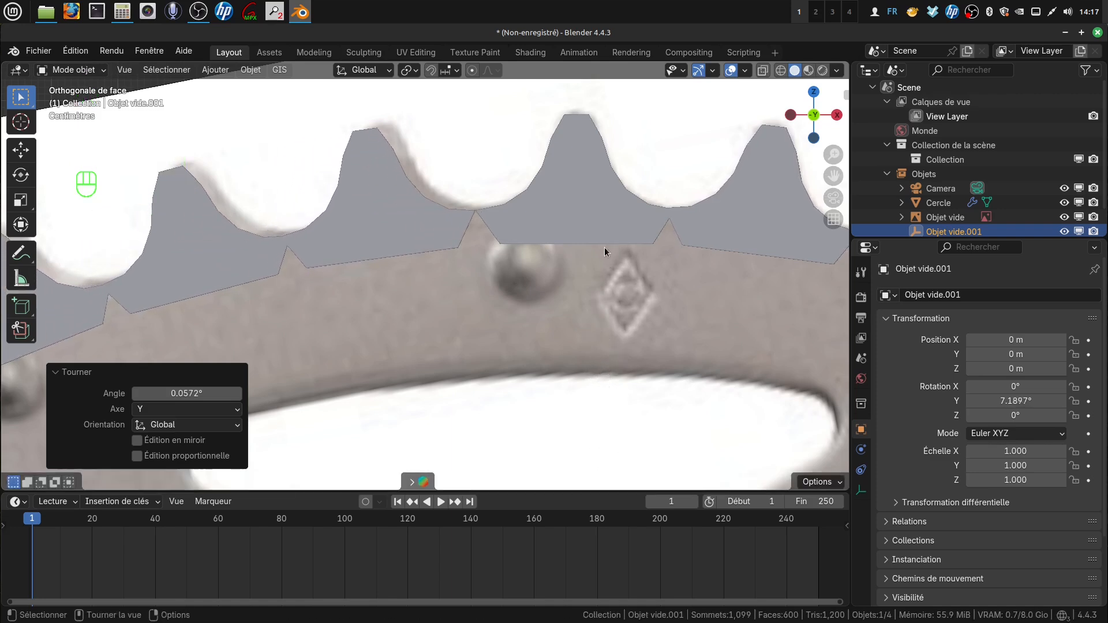
- Scale the five vertices of the original tooth's root row to 0.96 along X, pulling its outer corners in to the neighbouring copies
scroll(551, 292, "down", 3)
middle_click_drag(543, 281, 522, 292, "shift")
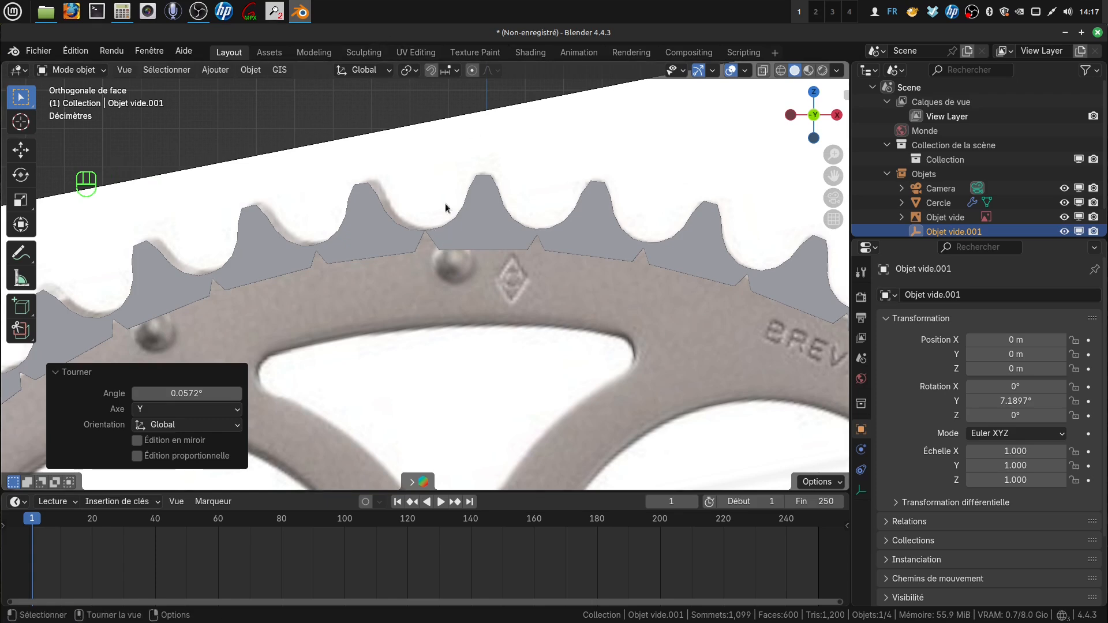
left_click(494, 228)
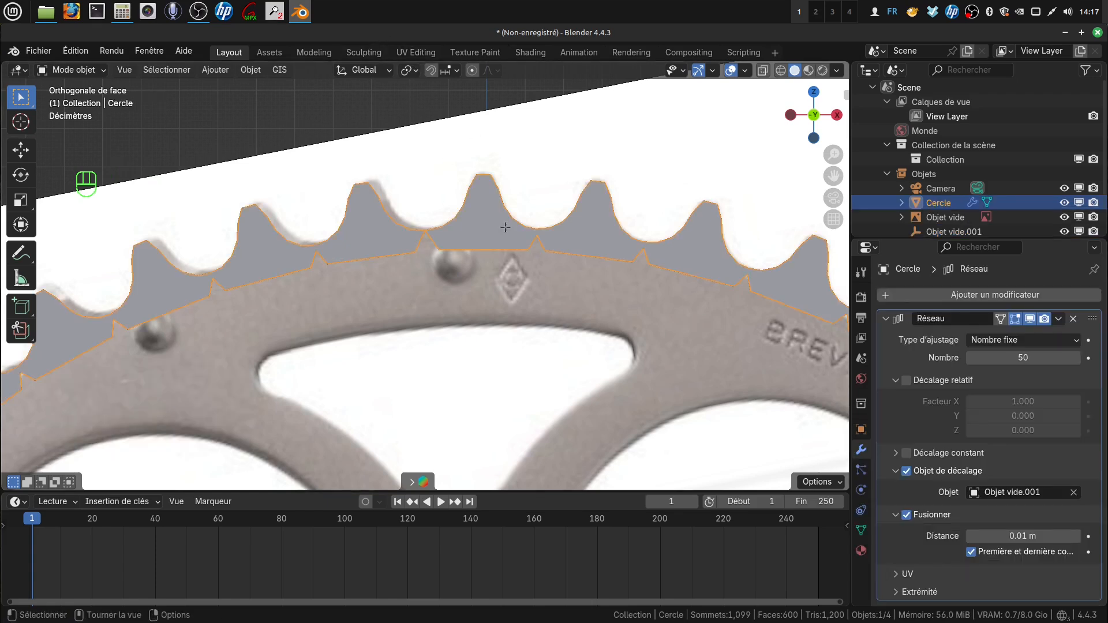
key("Tab")
scroll(496, 231, "up", 2)
middle_click_drag(417, 254, 415, 230, "shift")
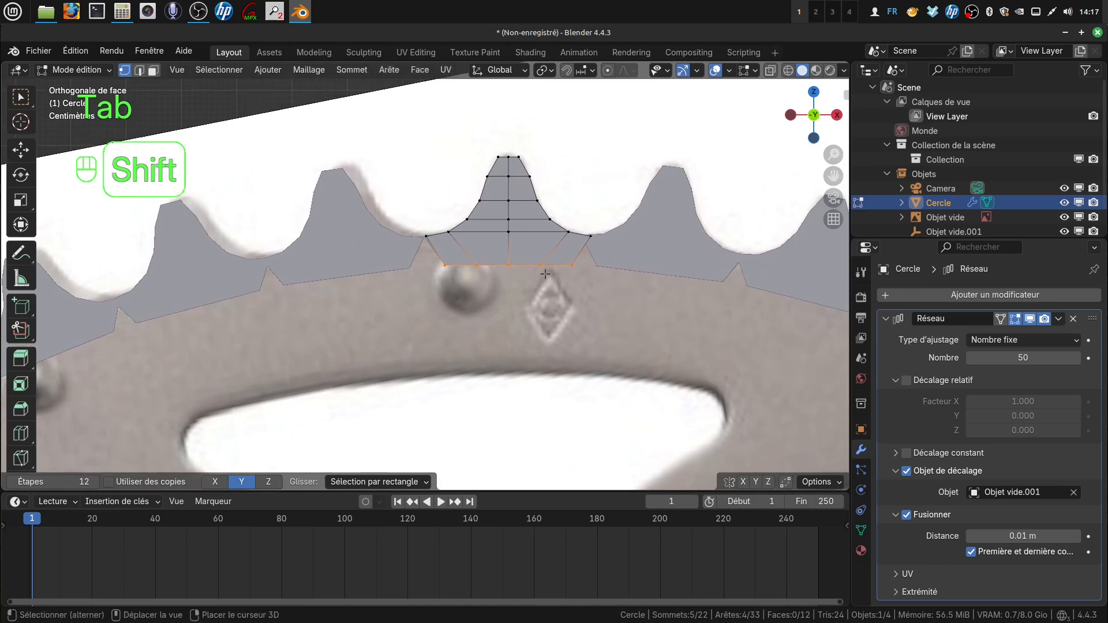
left_click(426, 235)
left_click(584, 239, "shift")
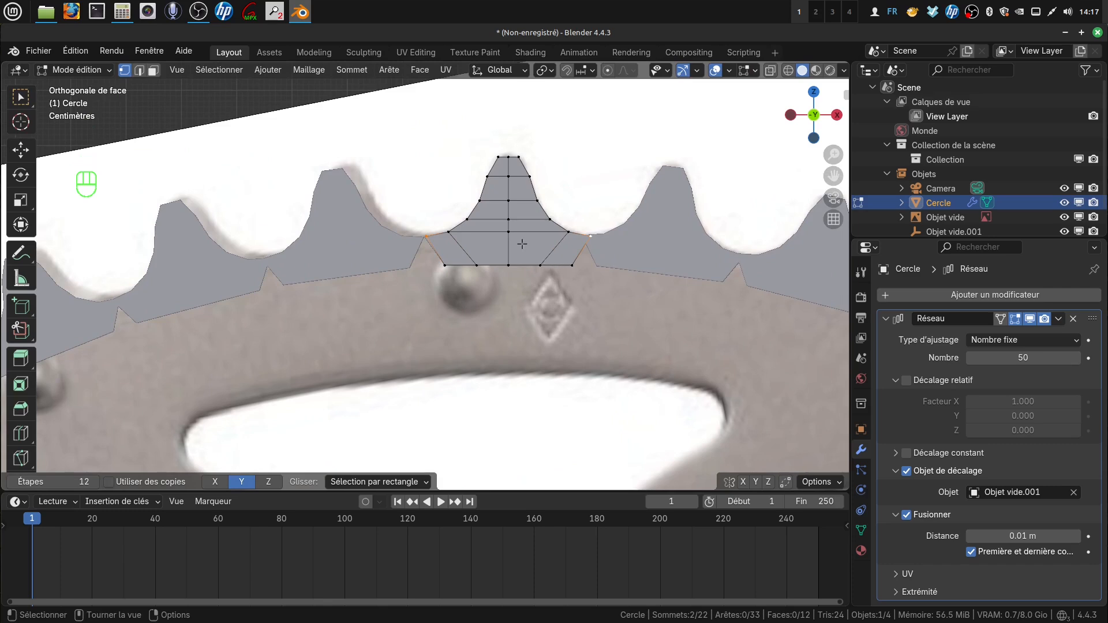
key("a")
key("a")
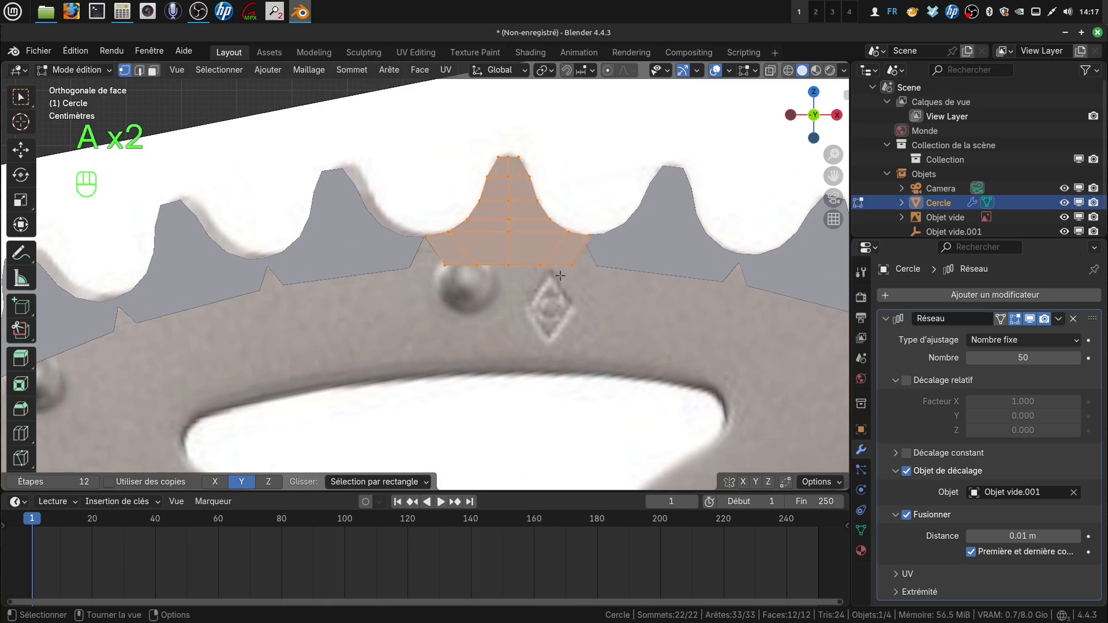
left_click(426, 237)
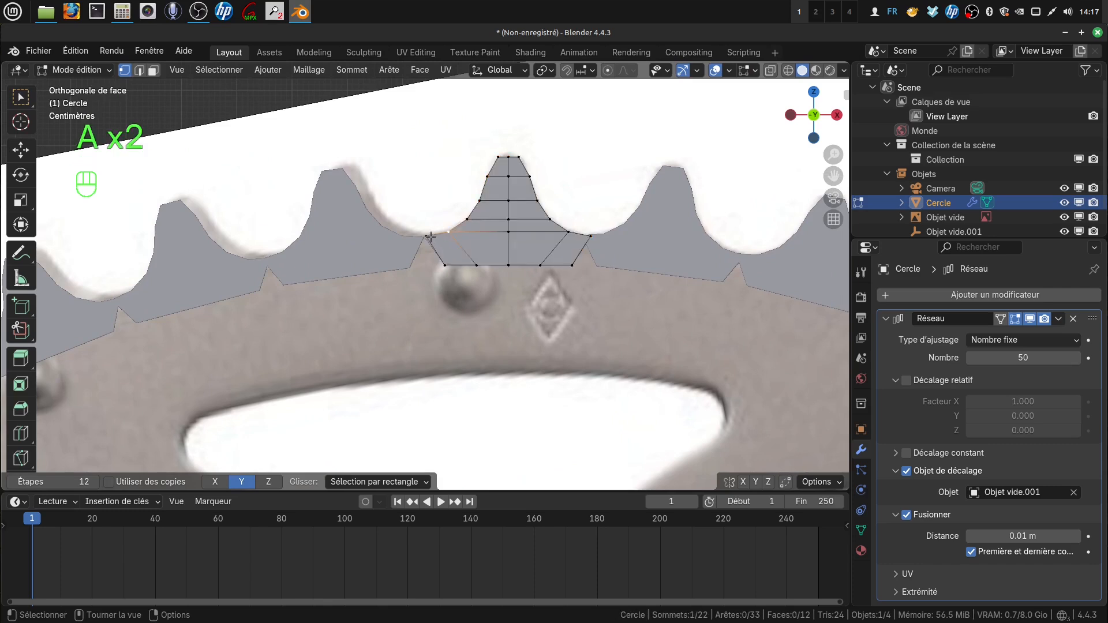
left_click(590, 235, "shift")
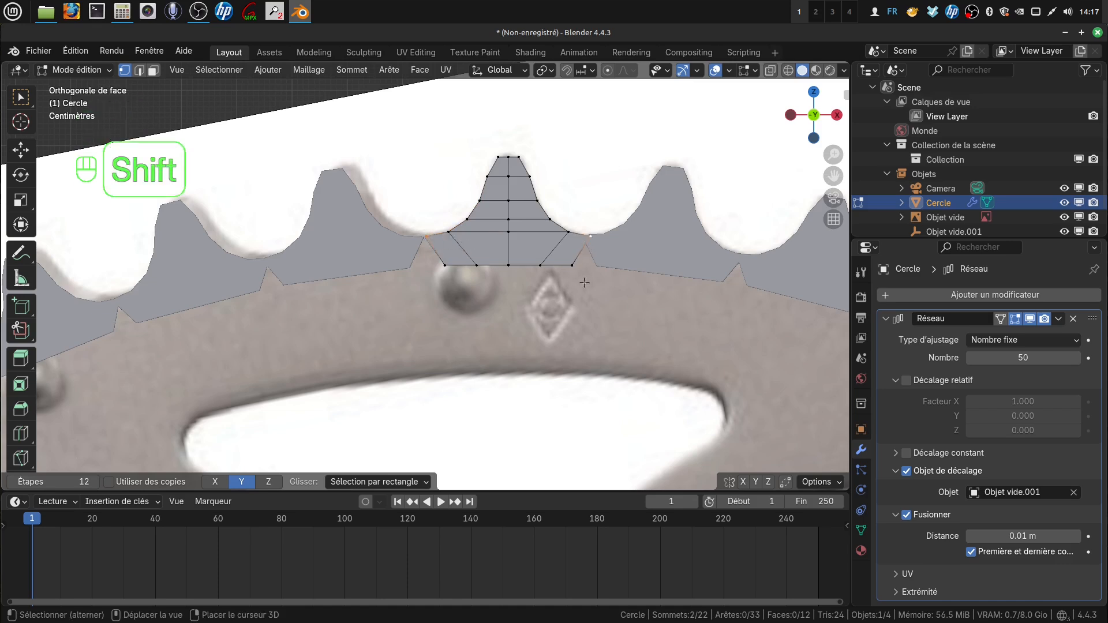
left_click(448, 231, "shift")
left_click(508, 234, "shift")
left_click(568, 232, "shift")
key("s")
key("x")
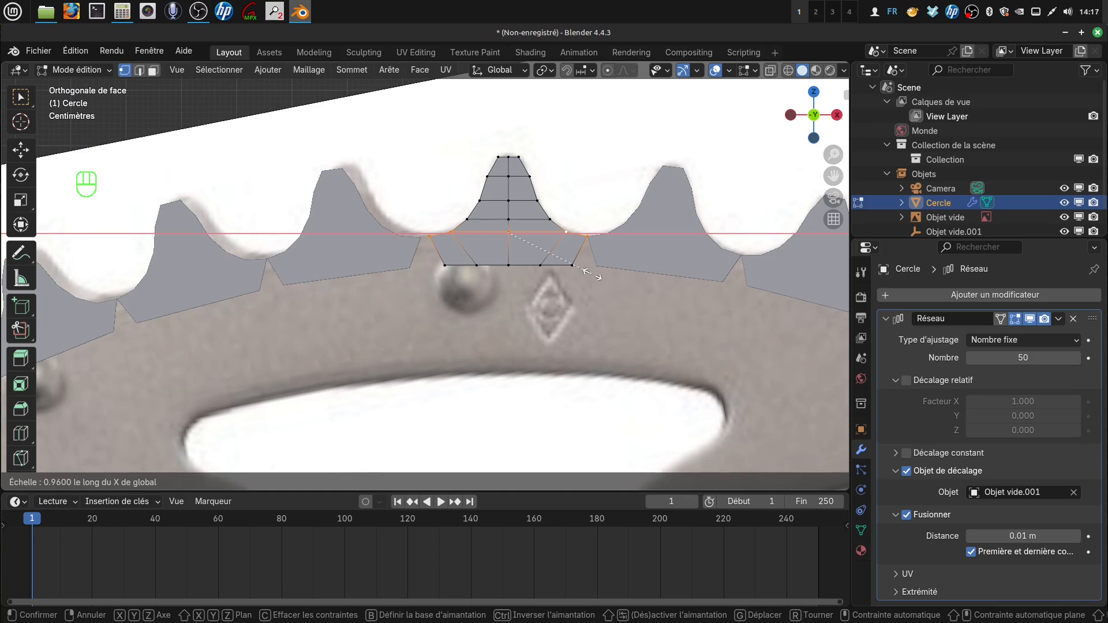
left_click(591, 274)
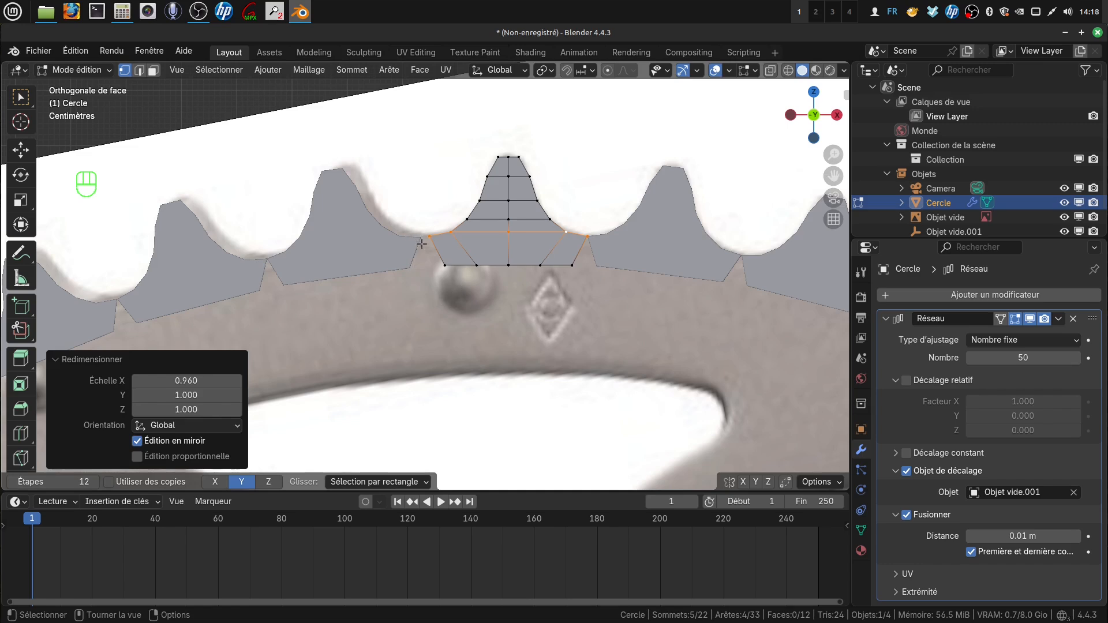
middle_click_drag(563, 322, 567, 300, "shift")
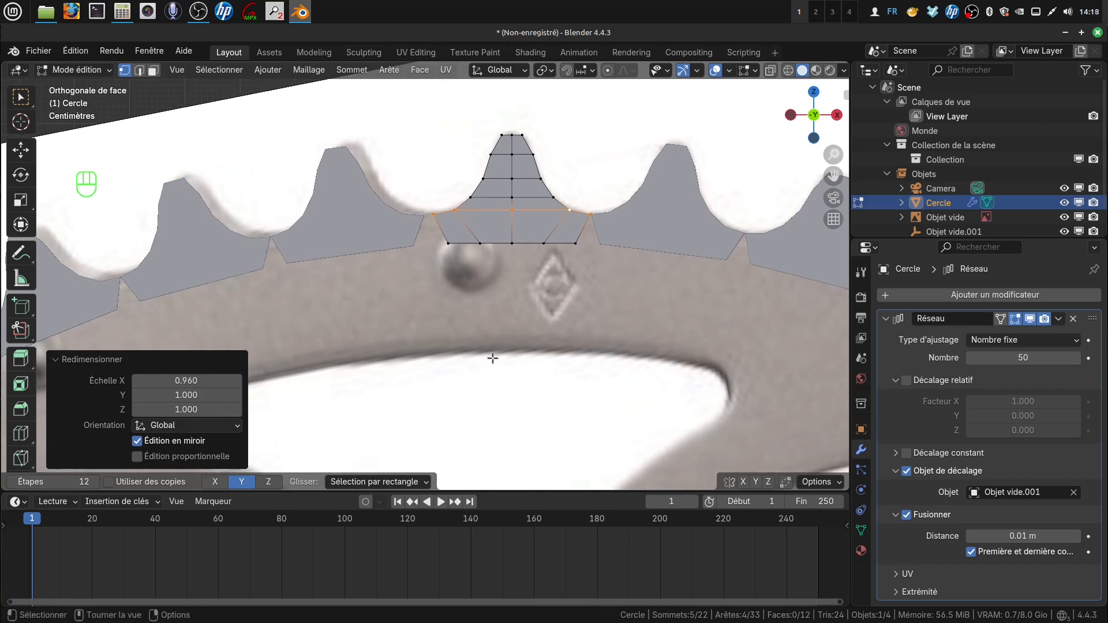
key("Tab")
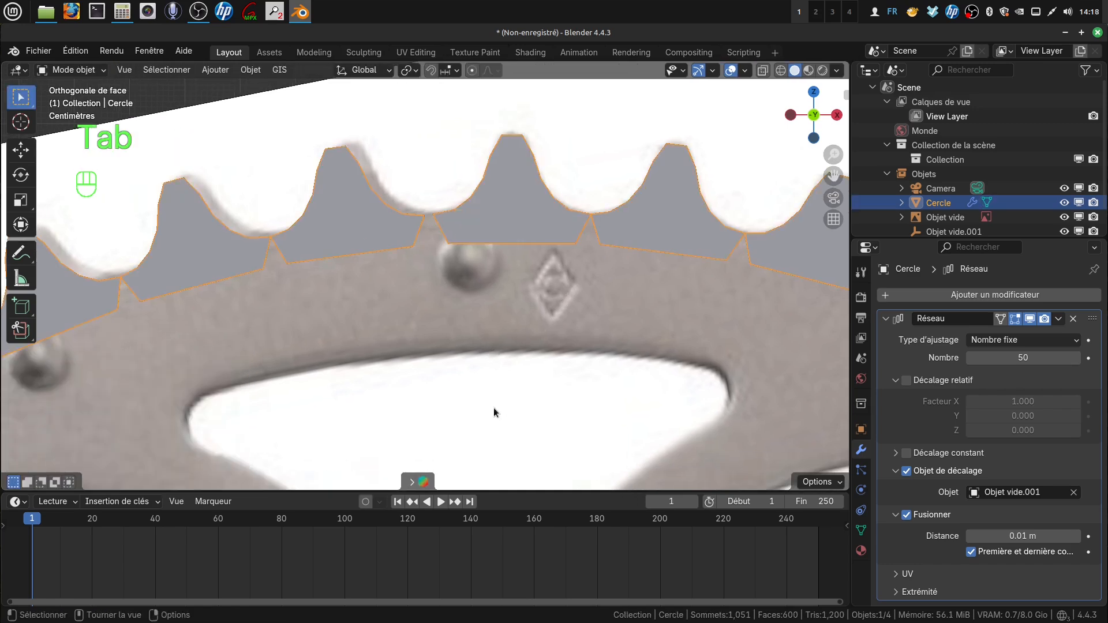
- Rotate Objet vide.001 about 0.003° more around the global Y axis to refine the spacing of the teeth
left_click(940, 231)
scroll(545, 313, "up", 3)
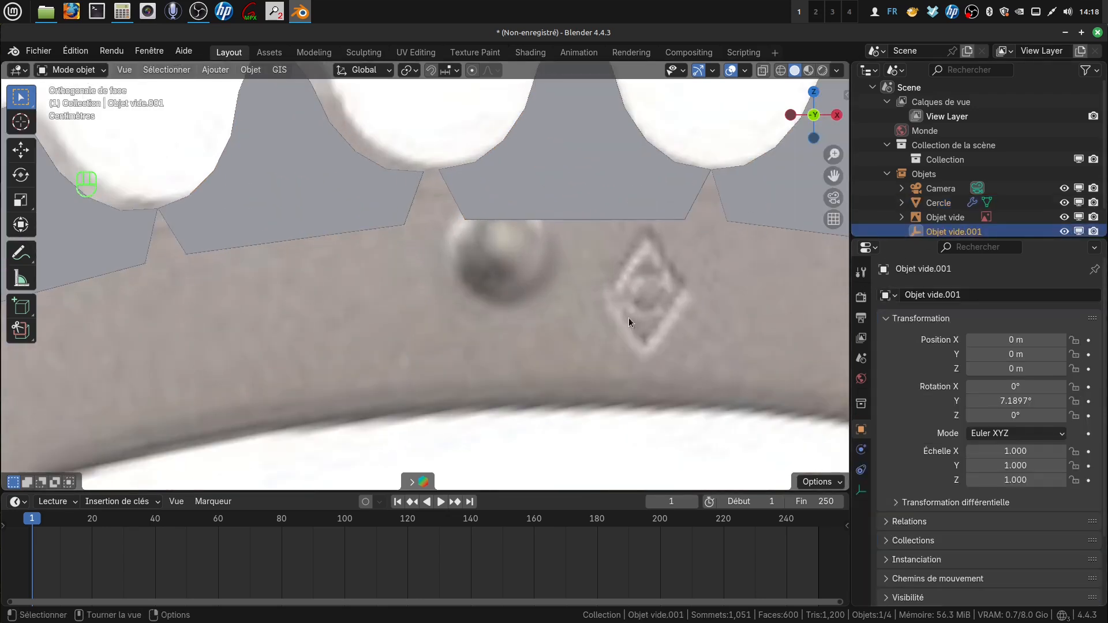
key("r")
key("y")
key("shift")
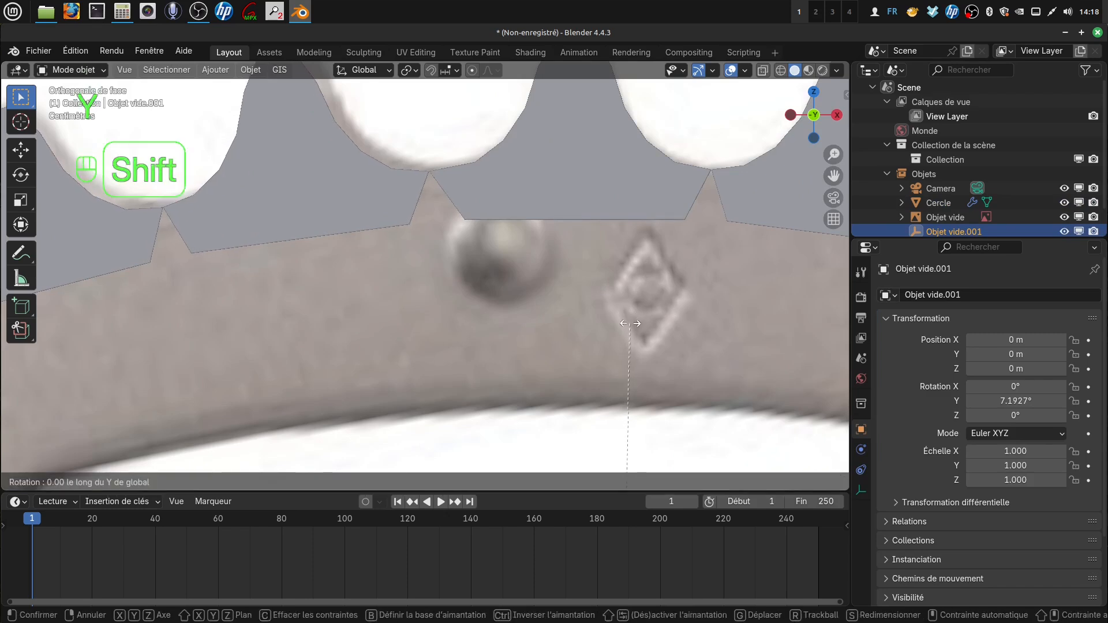
left_click(629, 323)
- Examine the arrayed teeth around the ring and the joints beside the original tooth
scroll(584, 355, "down", 10)
middle_click_drag(589, 369, 585, 224, "shift")
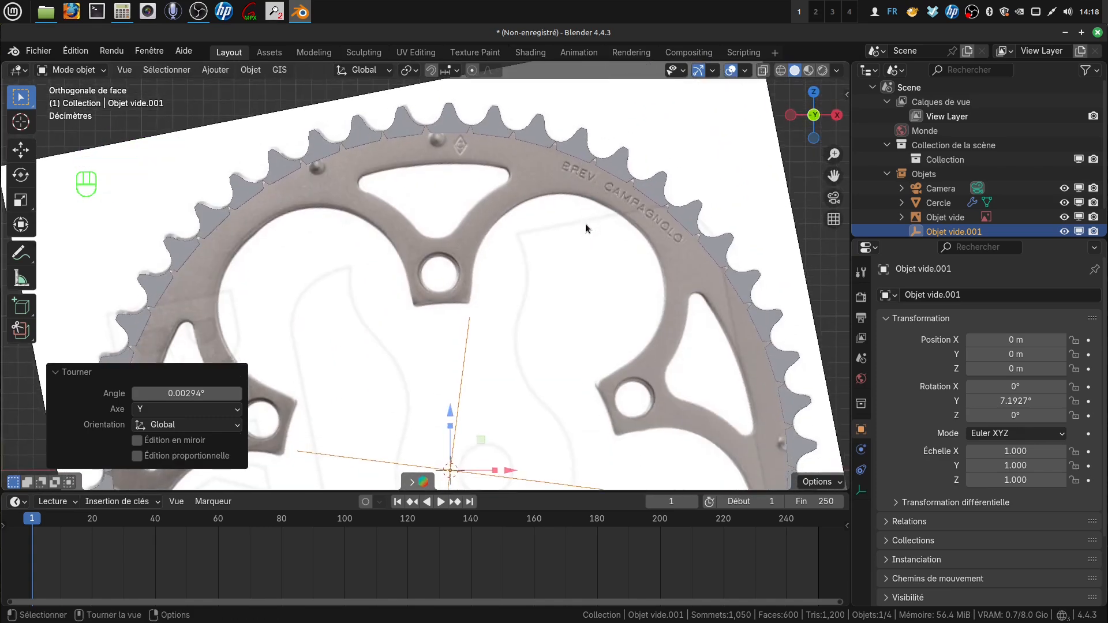
scroll(584, 225, "down", 3)
middle_click_drag(554, 290, 560, 372, "shift")
scroll(514, 278, "up", 6)
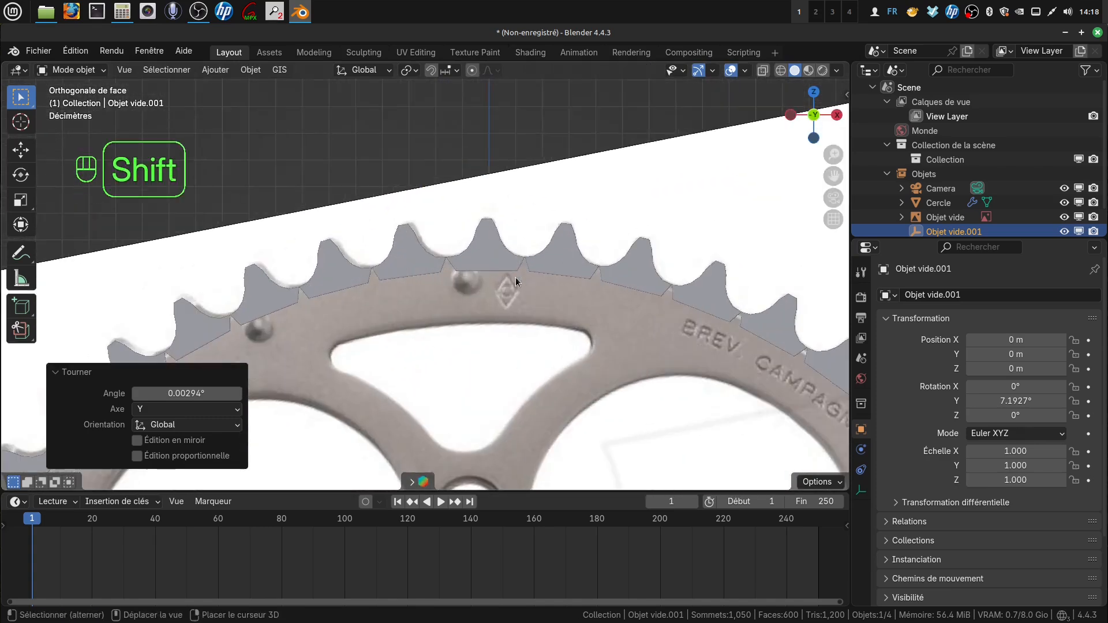
scroll(514, 281, "up", 7)
middle_click_drag(515, 278, 448, 258, "shift")
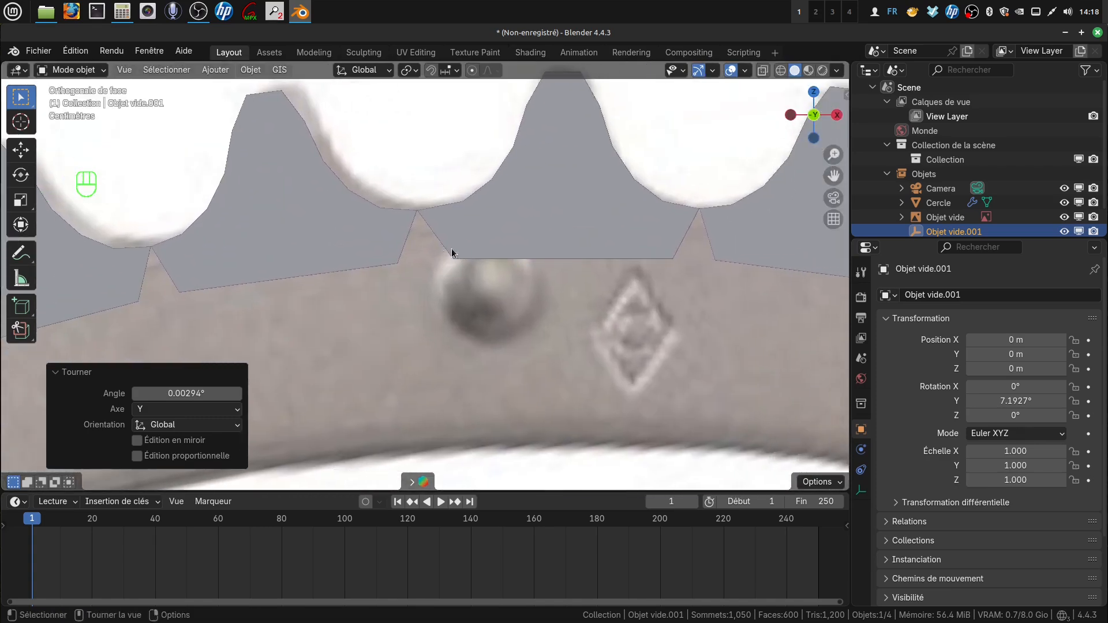
middle_click_drag(535, 248, 490, 244, "shift")
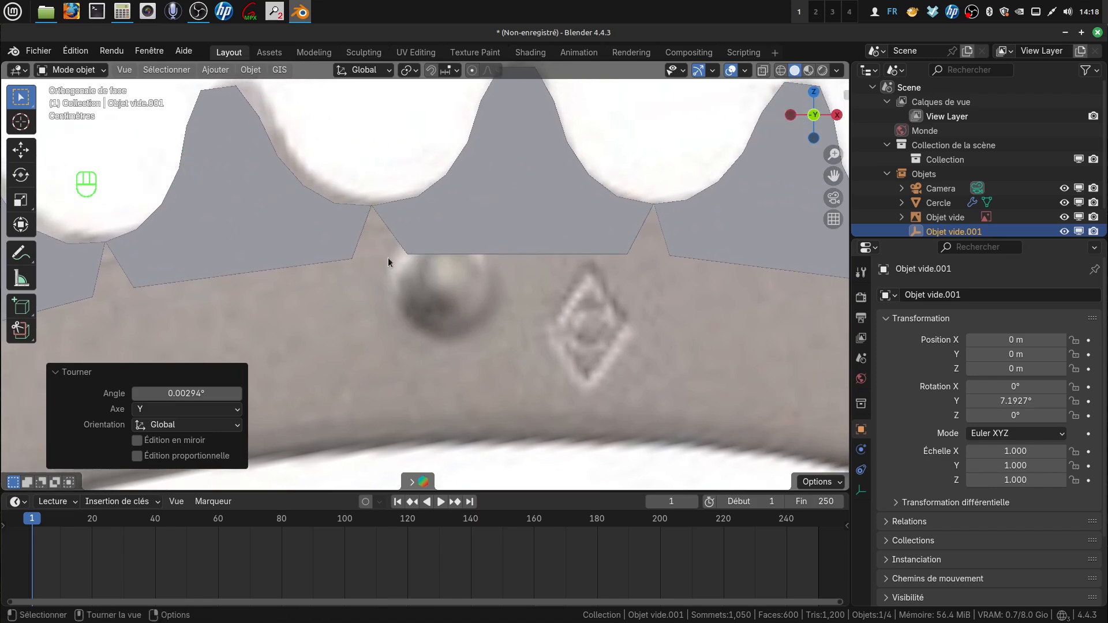
- Scale the tooth's five bottom-edge vertices by about 1.212 along X to close the gaps with the adjacent copies
key("Tab")
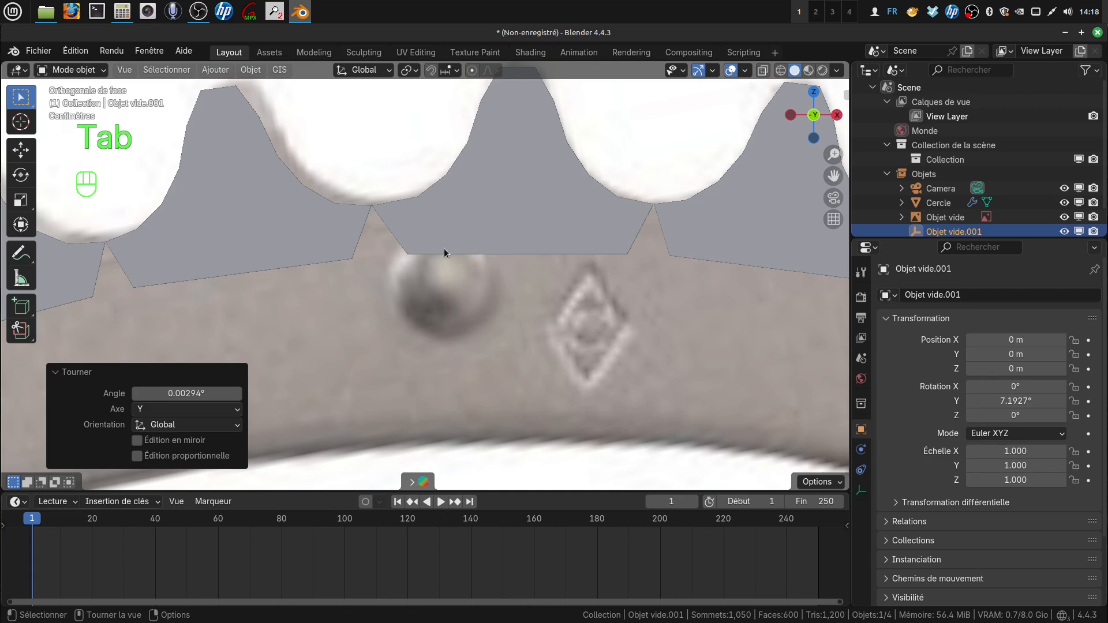
left_click(444, 248)
key("Tab")
left_click_drag(397, 247, 648, 270)
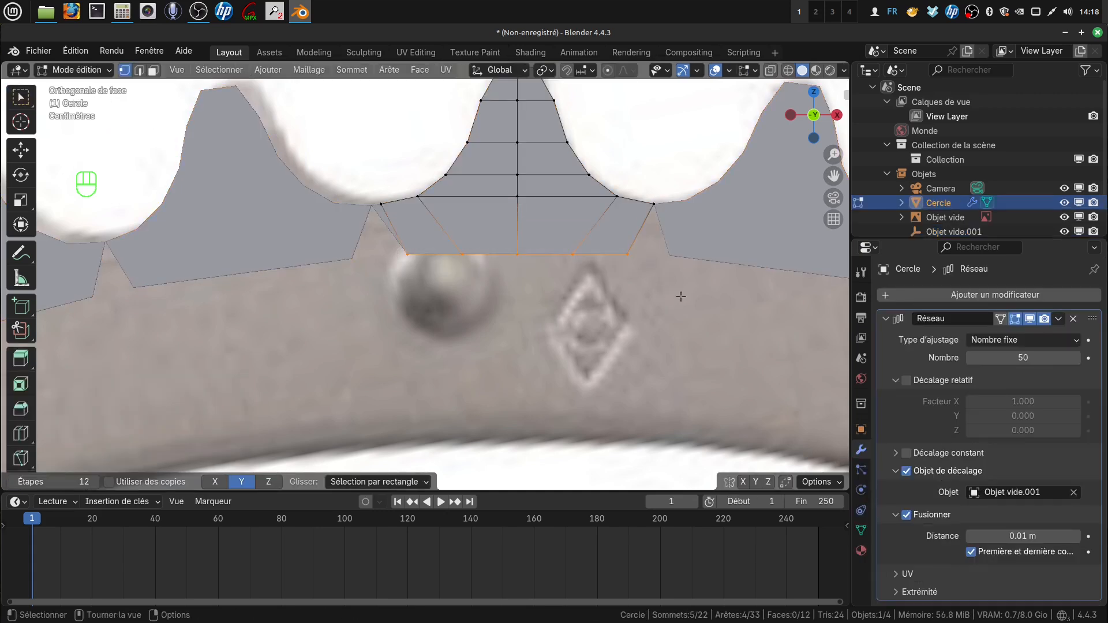
key("s")
key("x")
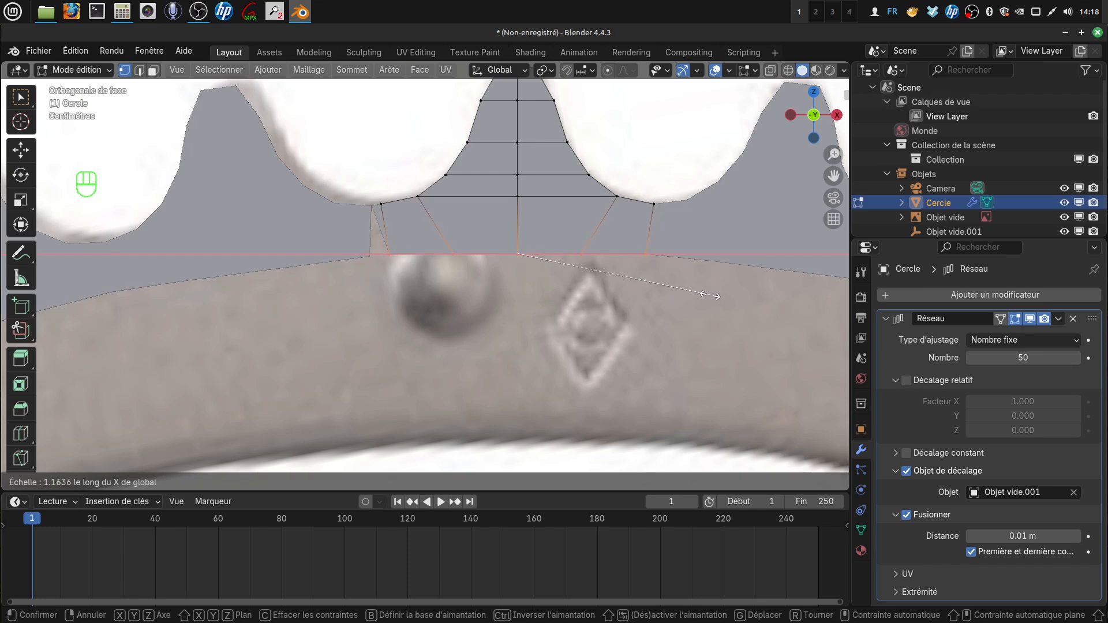
key("shift")
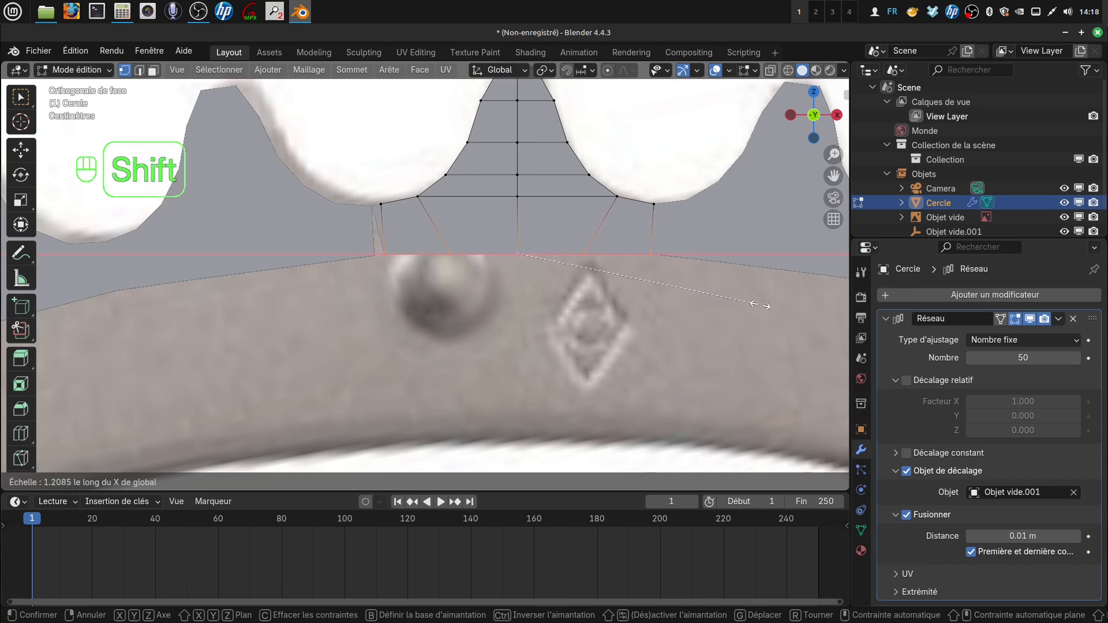
left_click(762, 305)
scroll(533, 289, "down", 7)
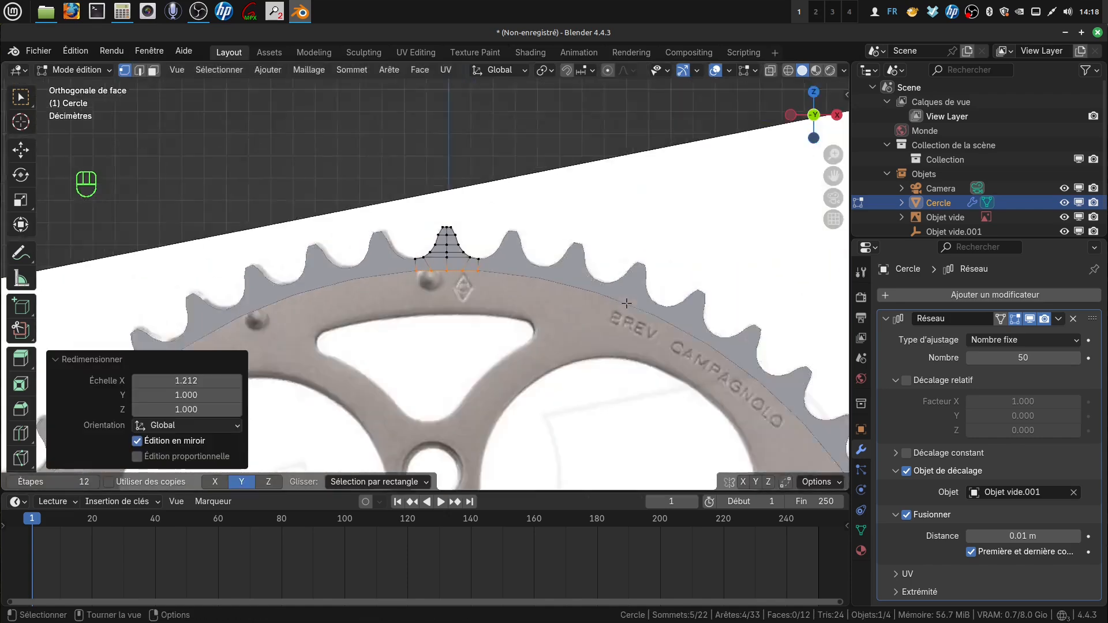
middle_click_drag(534, 352, 533, 268, "shift")
key("Tab")
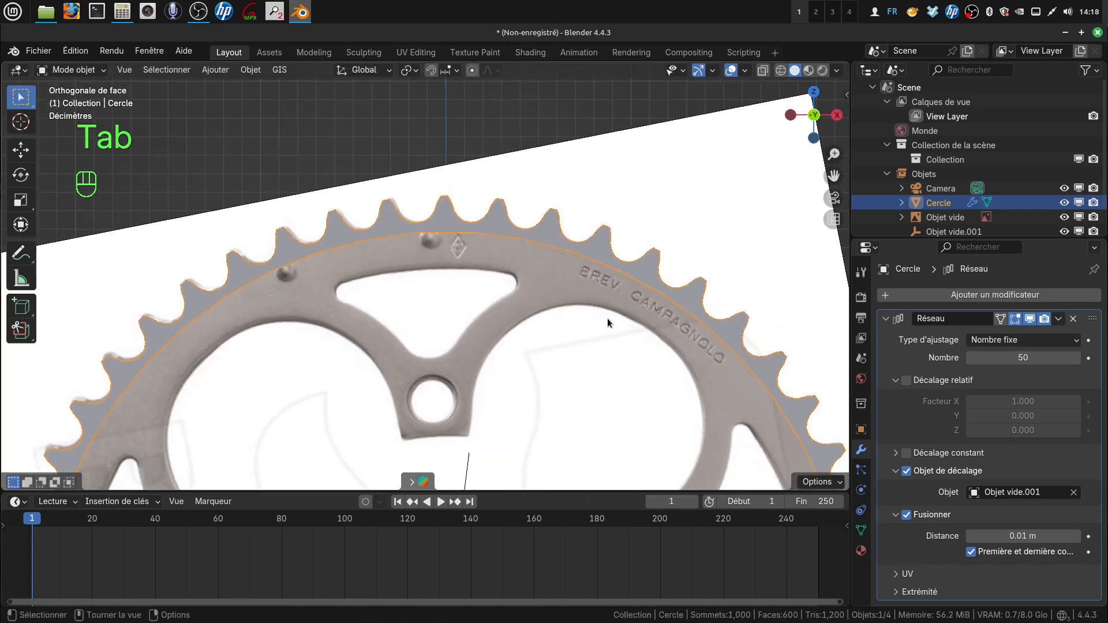
- Apply the Array modifier on the Cercle object to turn the tooth copies into real mesh
middle_click_drag(591, 292, 578, 260, "shift")
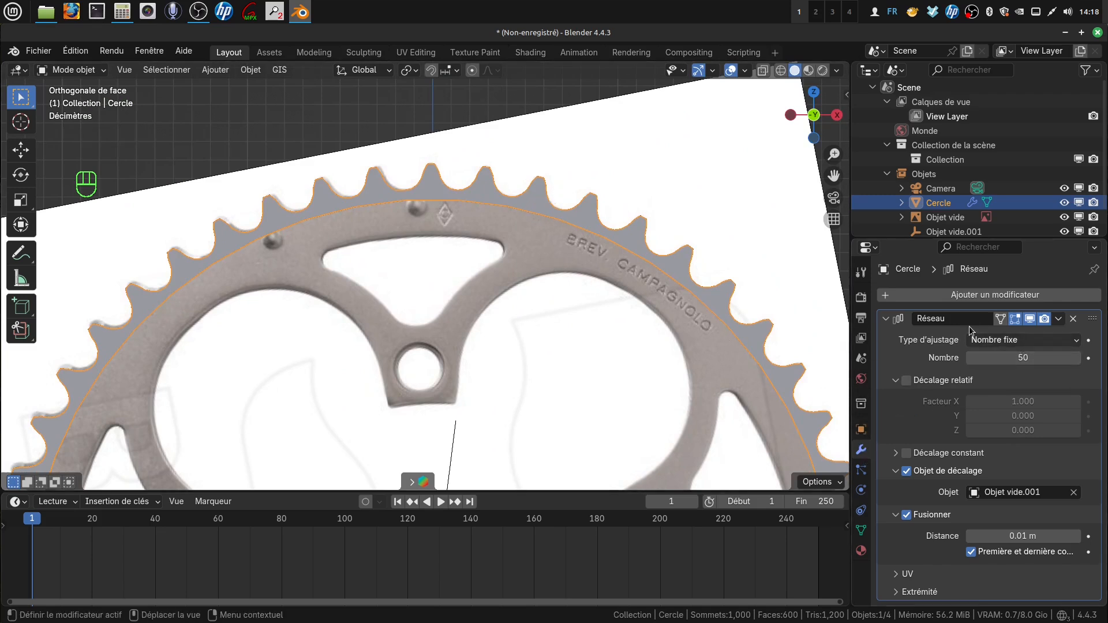
left_click(1059, 320)
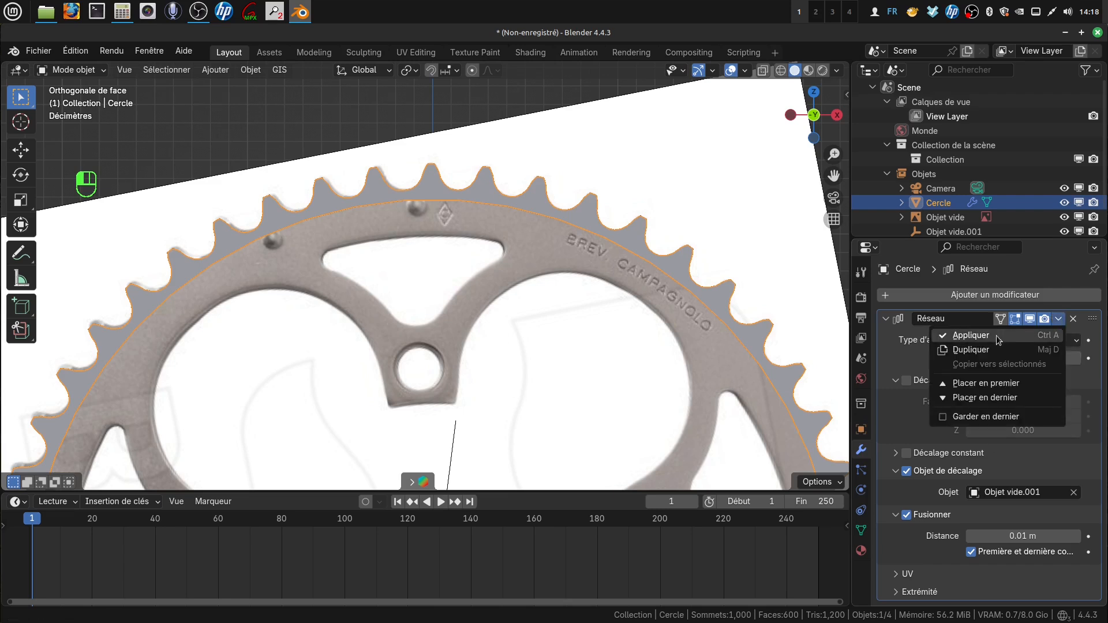
left_click(971, 336)
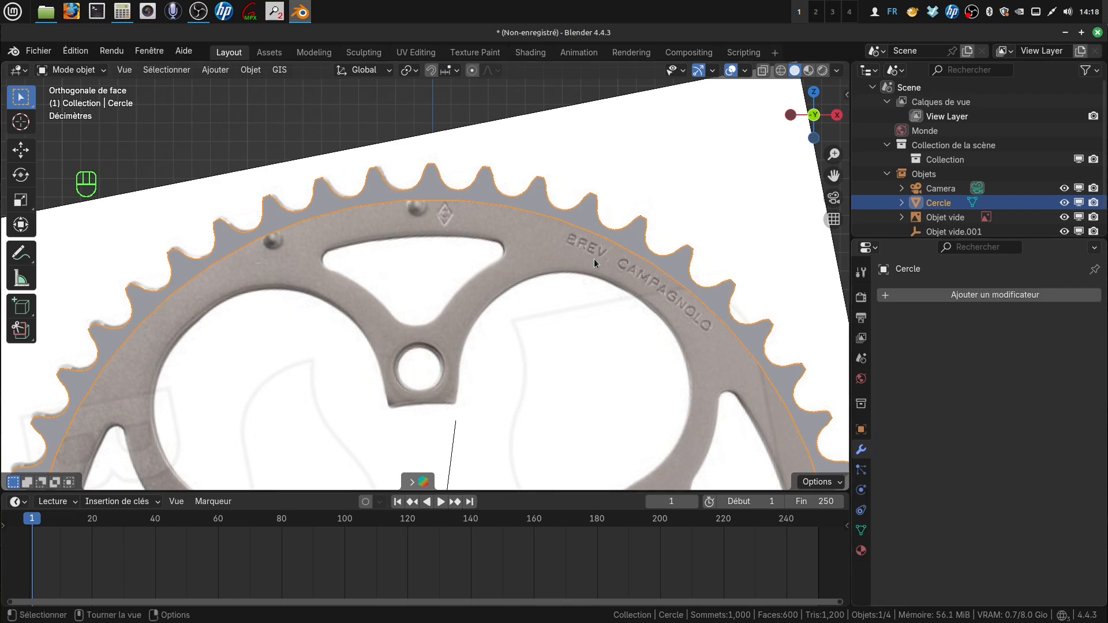
- Clear the vertex selection in Edit Mode and select the entire inner edge loop of the toothed ring
scroll(594, 259, "up", 2)
scroll(601, 212, "up", 1, "shift")
key("Tab")
scroll(600, 231, "up", 3)
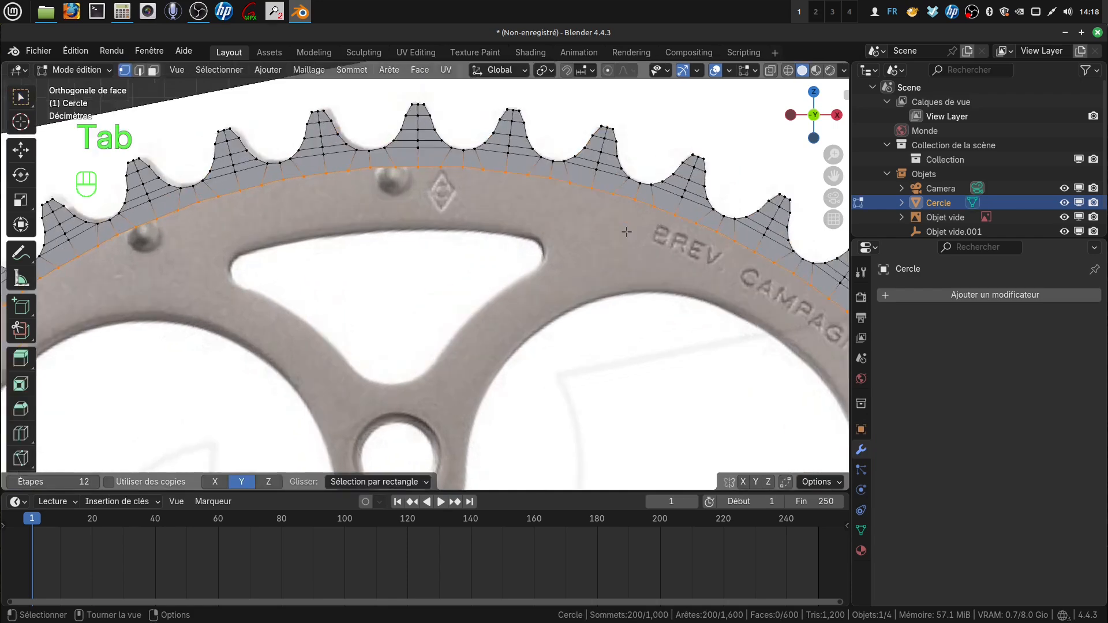
scroll(584, 283, "up", 2, "shift")
scroll(579, 282, "down", 2)
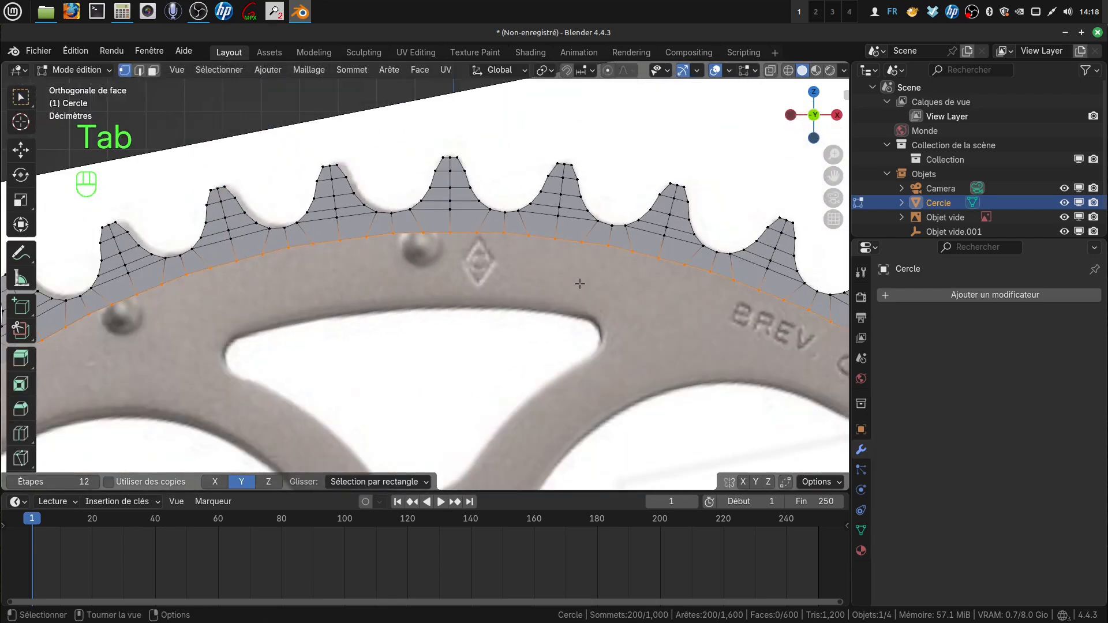
key("alt+a")
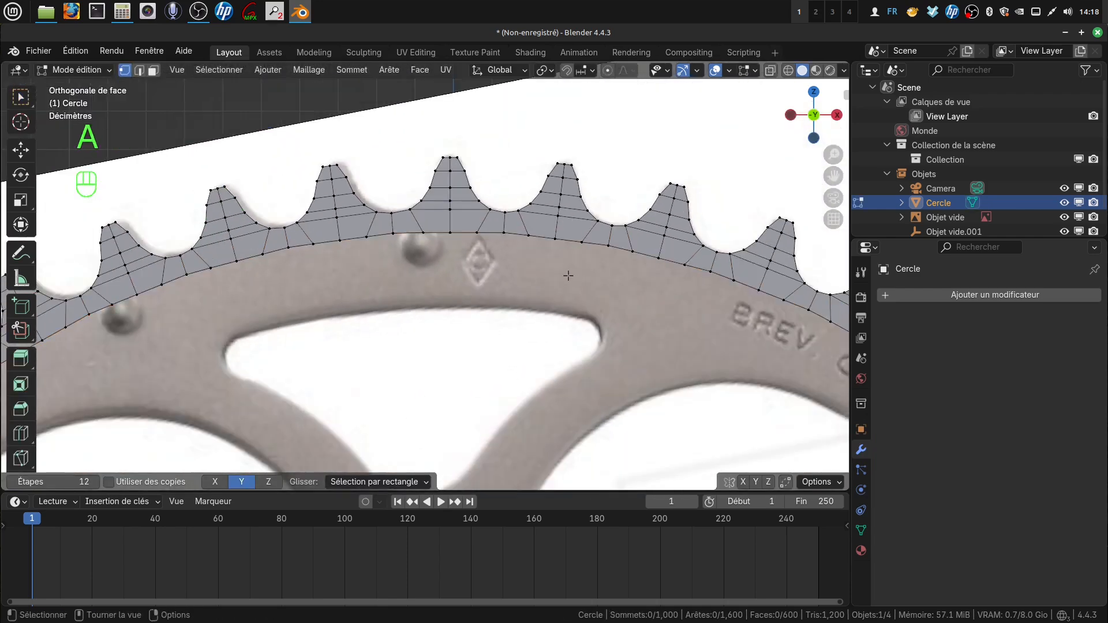
left_click(567, 239, "alt")
- Examine the selected inner loop, return to Object Mode and compare the whole toothed ring with the reference chainring
scroll(584, 332, "down", 6)
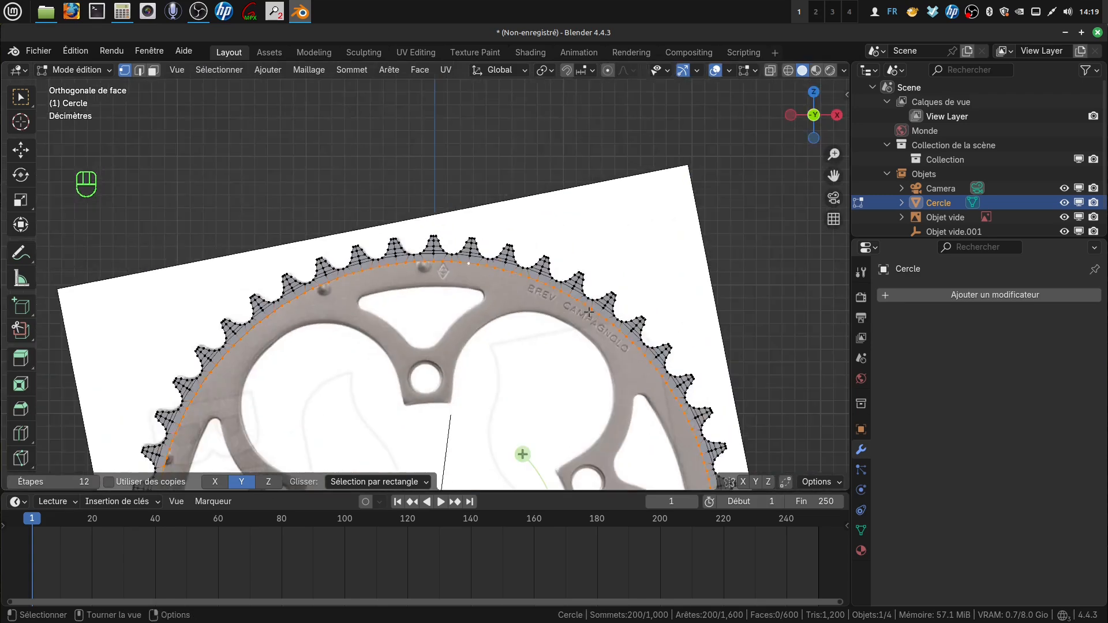
scroll(579, 380, "up", 6)
middle_click_drag(574, 314, 579, 242, "shift")
scroll(536, 312, "up", 2)
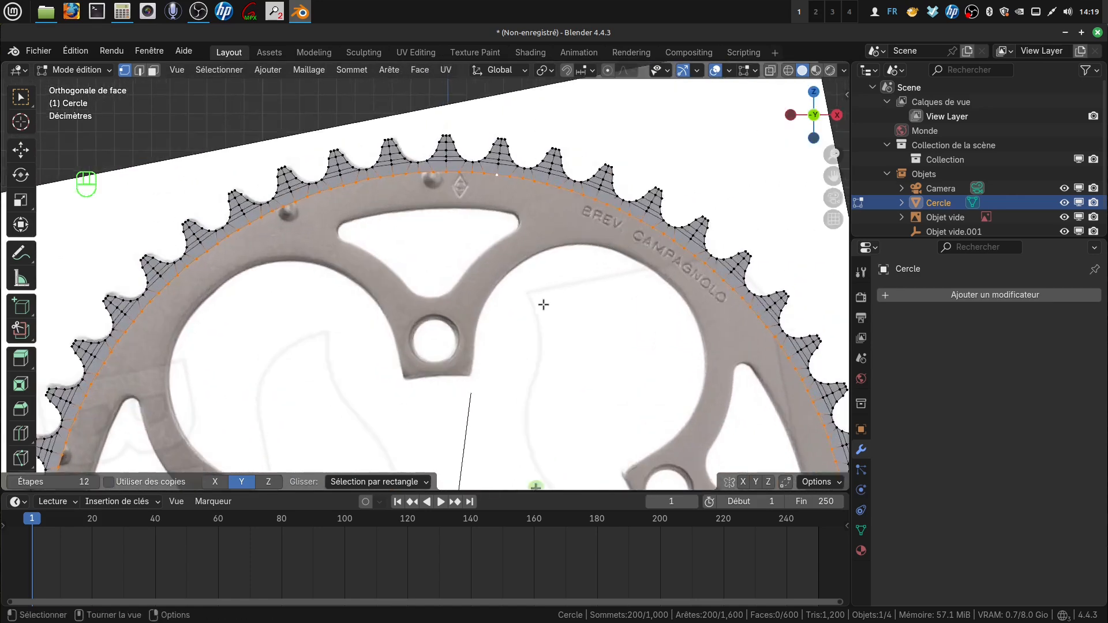
mouse_move(547, 278)
middle_mouse_down("shift")
mouse_move(556, 341)
mouse_move(552, 267)
middle_mouse_up("shift")
scroll(574, 344, "up", 2)
scroll(574, 343, "down", 2)
scroll(574, 344, "down", 2)
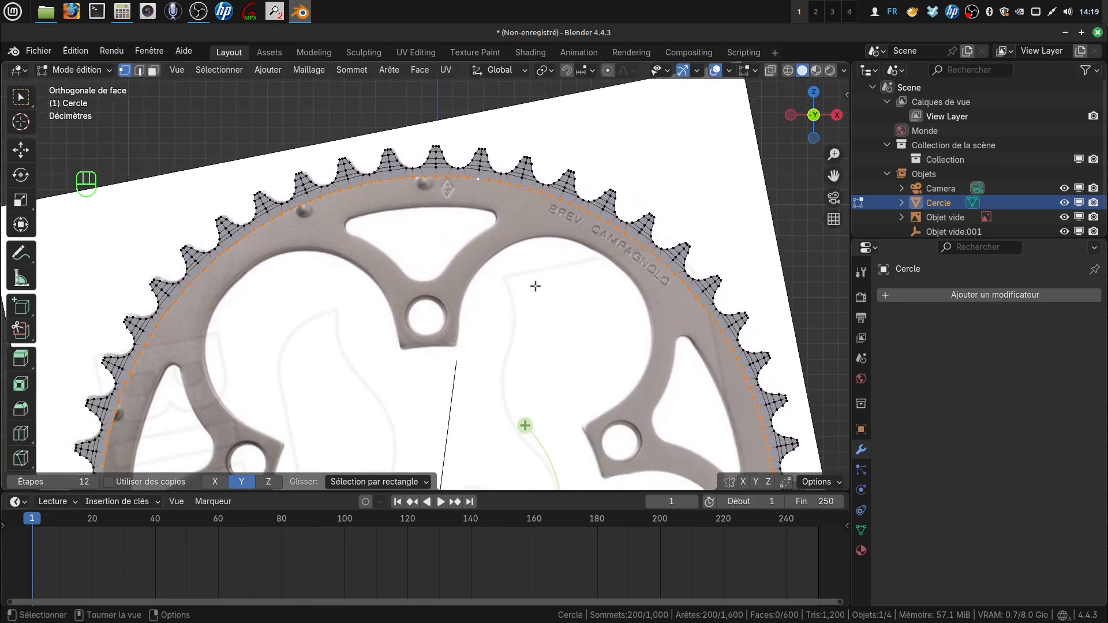
key("Tab")
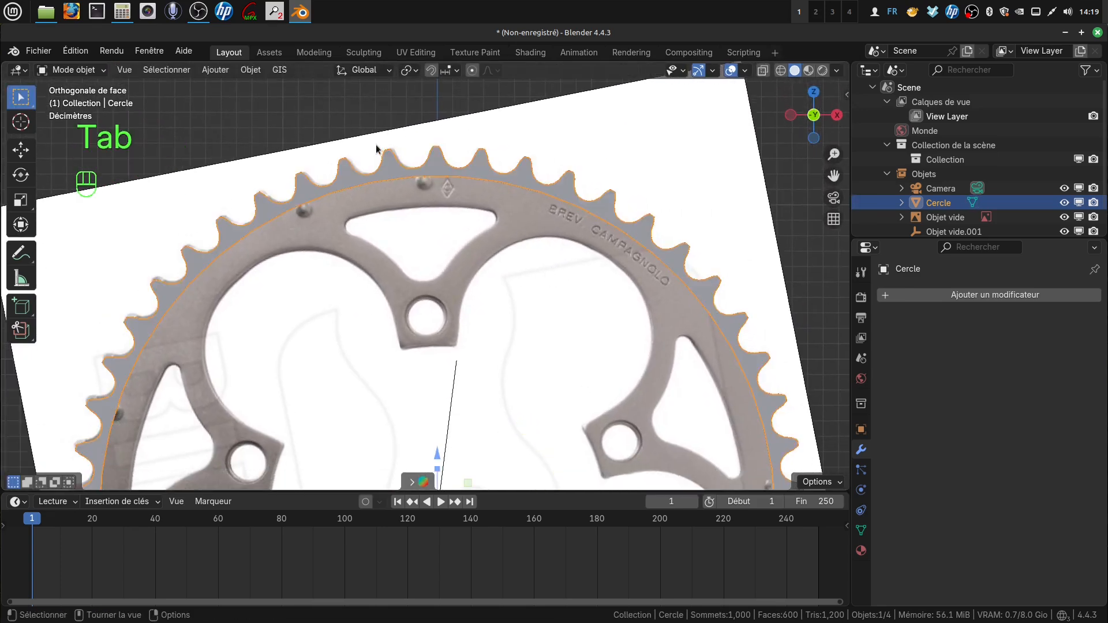
scroll(647, 279, "down", 3)
middle_click_drag(600, 366, 583, 296, "shift")
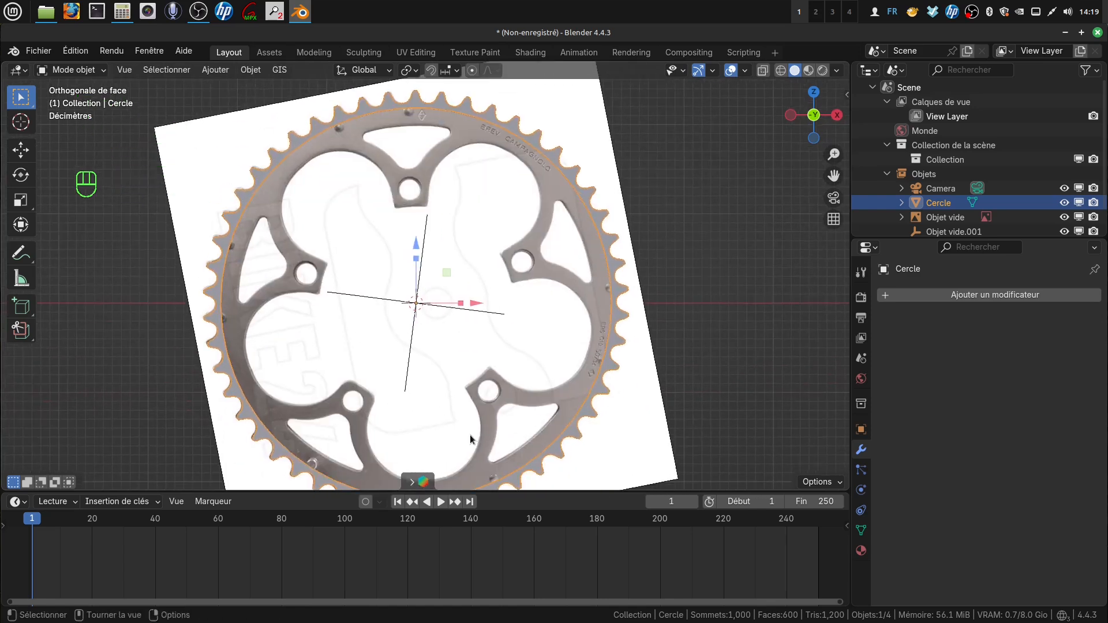
middle_click_drag(417, 158, 451, 210, "shift")
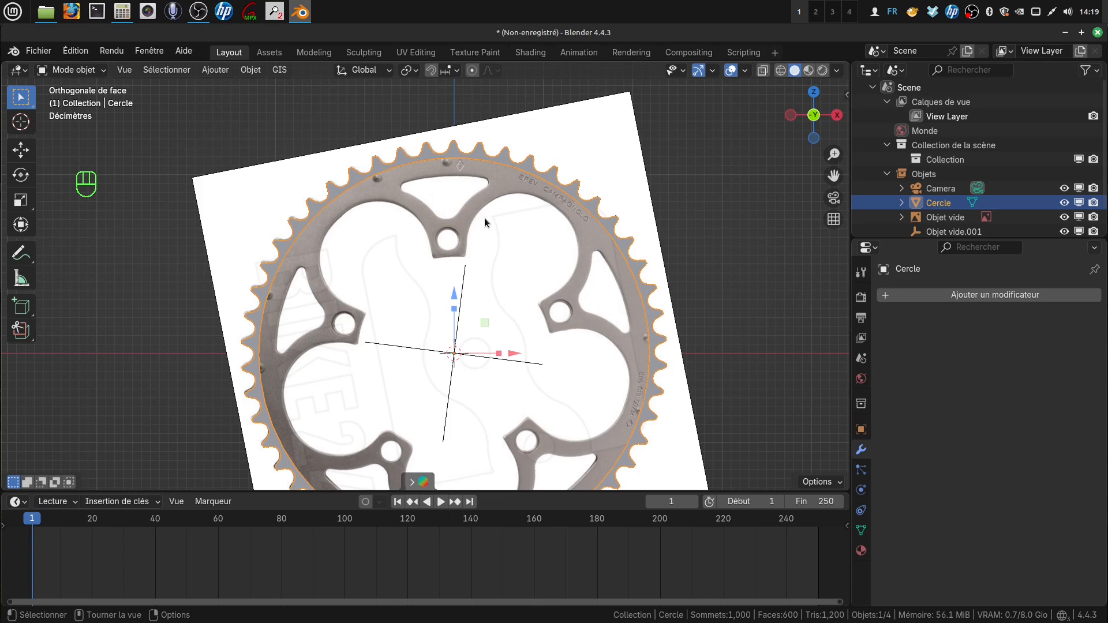
- Unhide the Vert guide-line object and select the reference chainring image
key("KP_1")
scroll(484, 217, "up", 2)
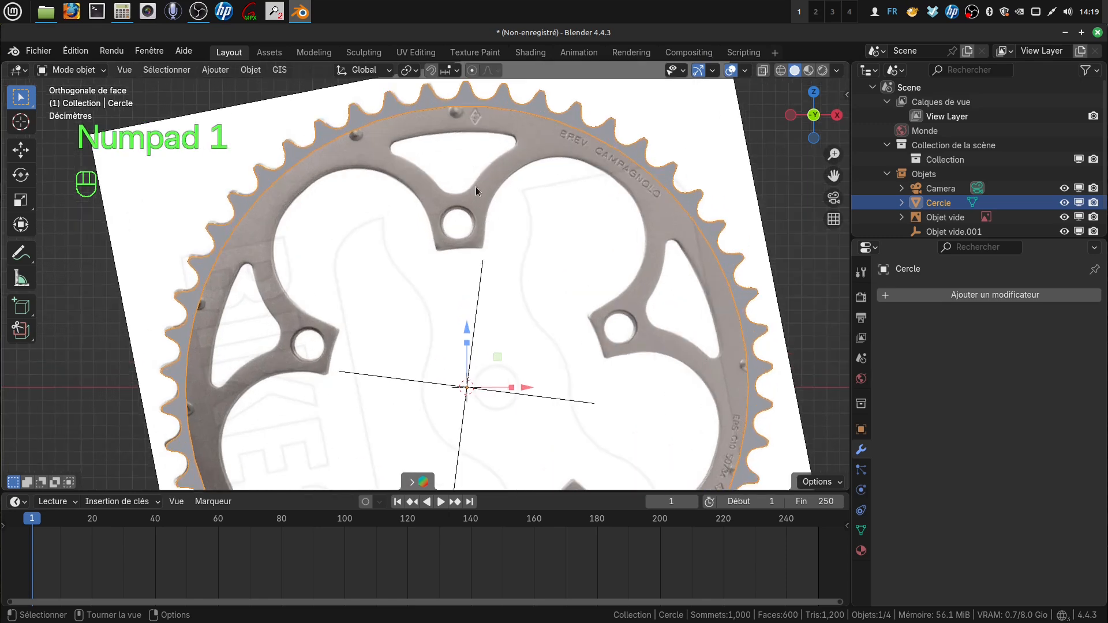
scroll(477, 224, "down", 1)
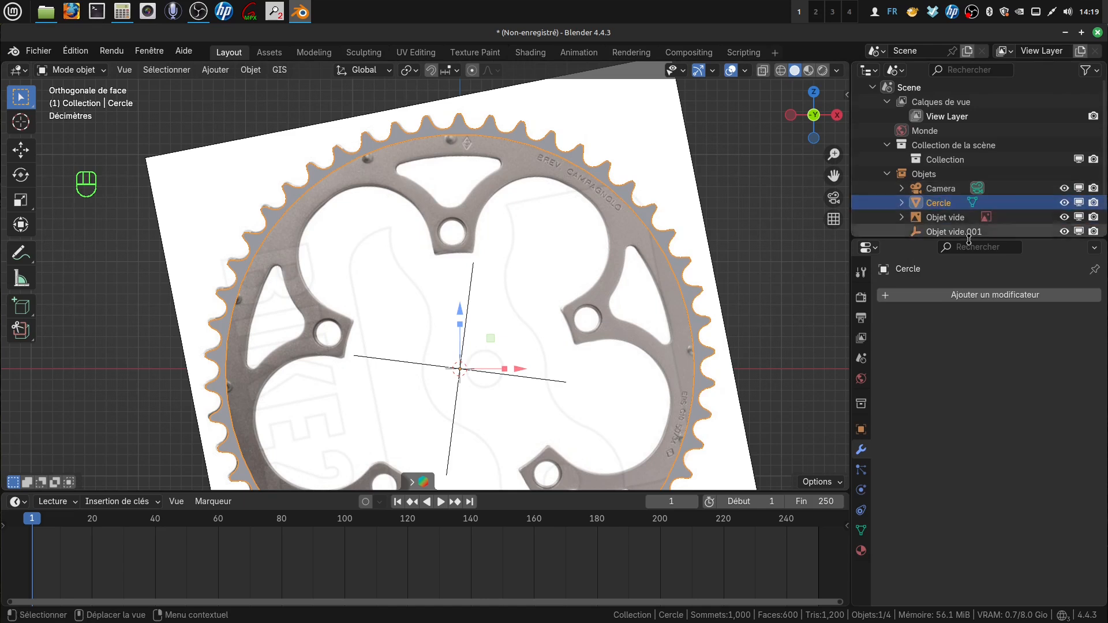
scroll(951, 226, "down", 2)
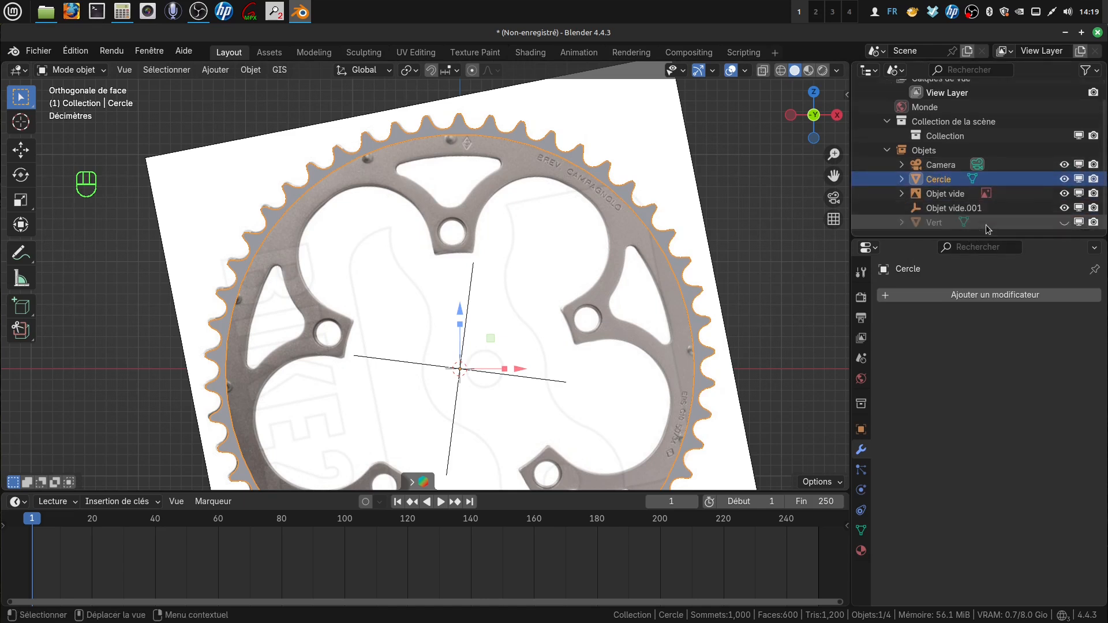
left_click(1064, 222)
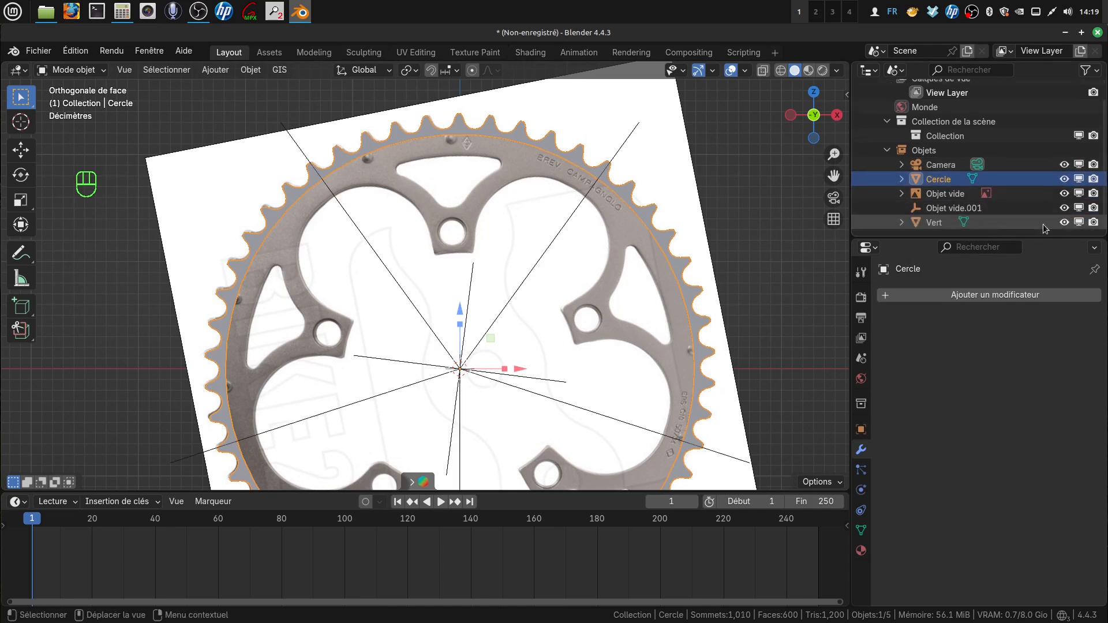
left_click(468, 216)
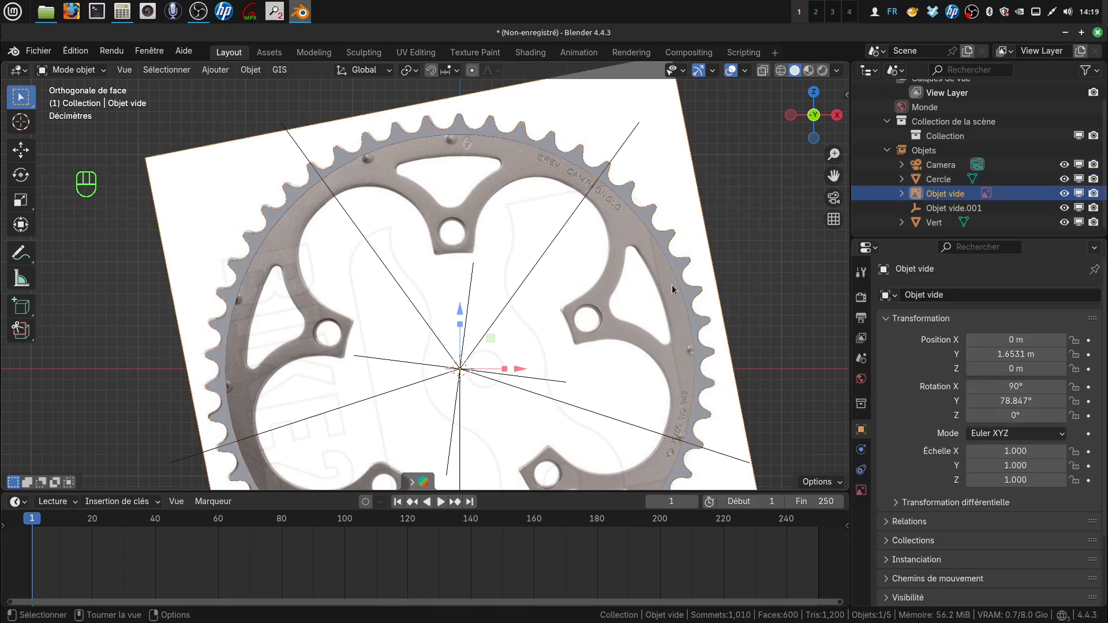
key("r")
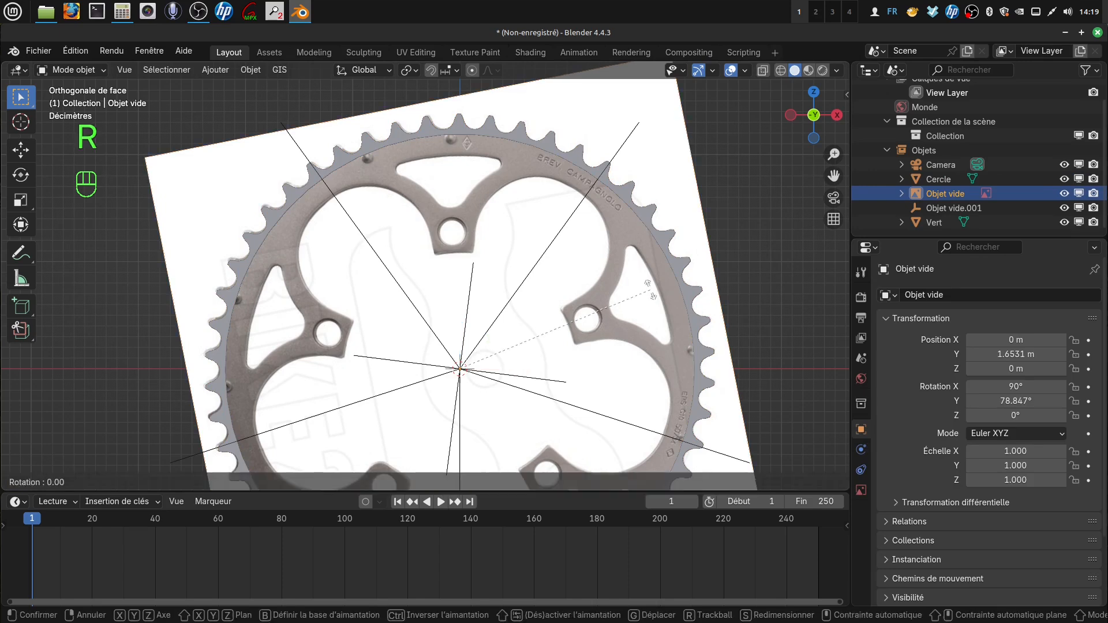
key("y")
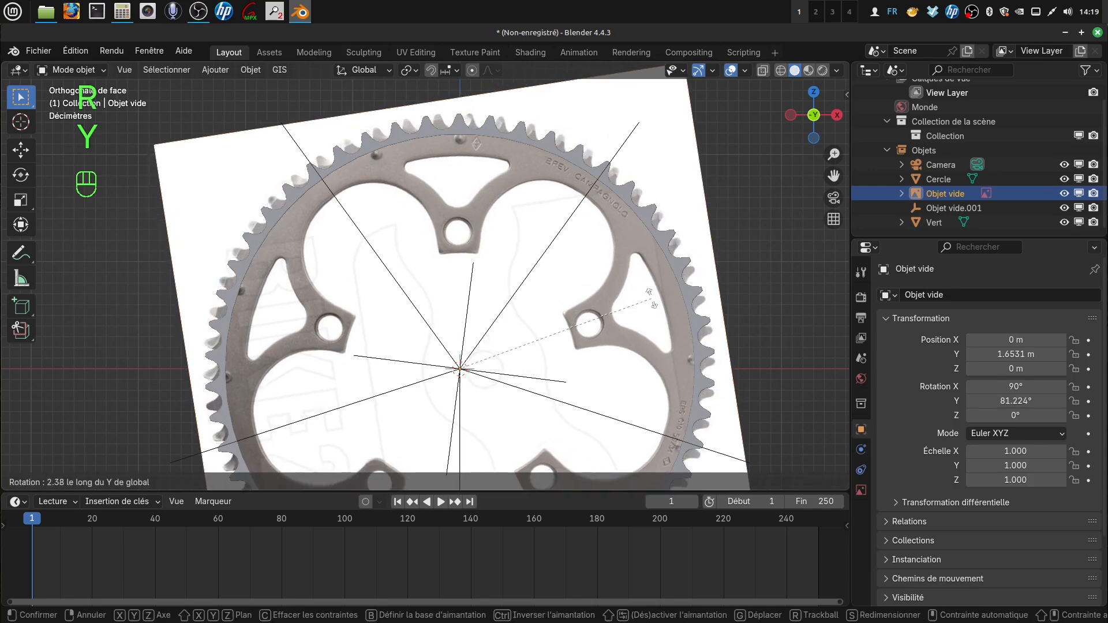
right_click(650, 295)
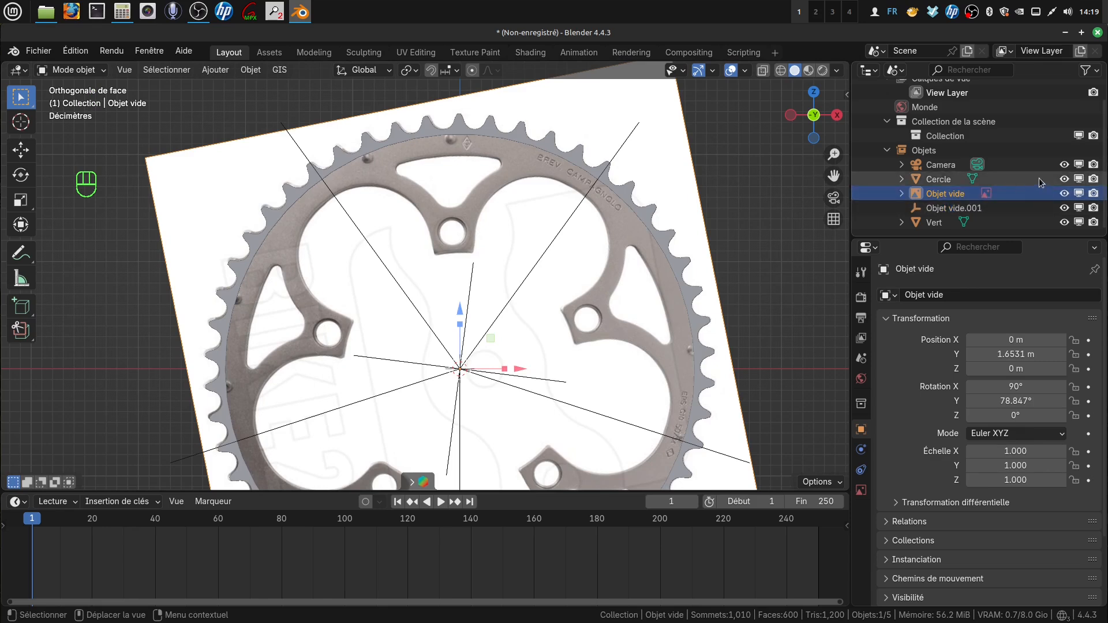
- Hide the Cercle toothed ring and rotate the reference image around Y to about 81.67°, centring its arms between the guide lines
left_click(1064, 179)
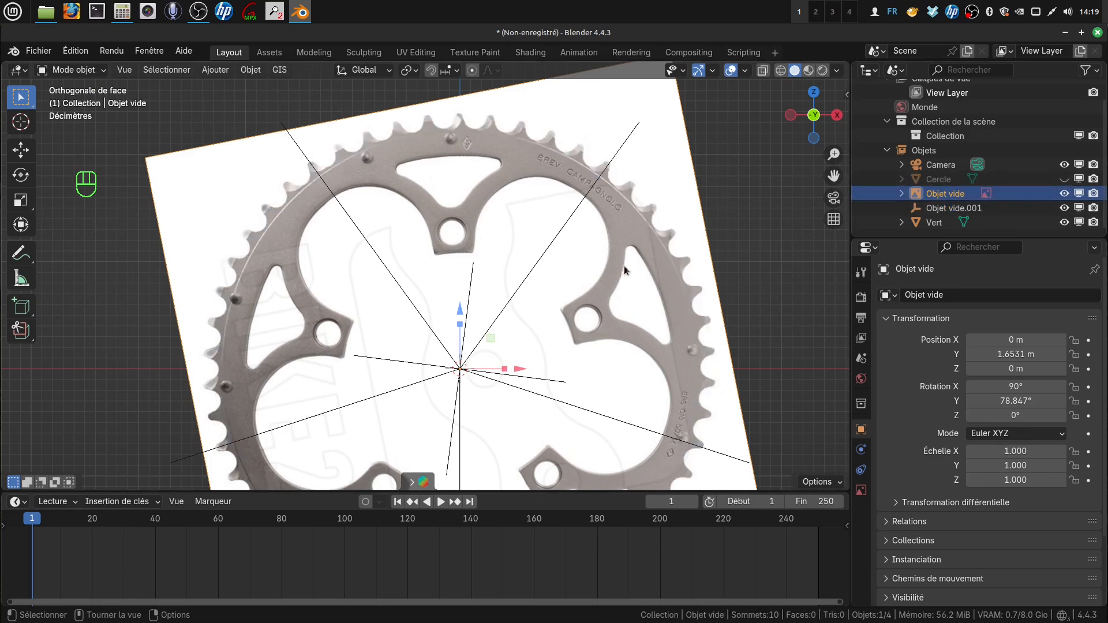
key("r")
key("y")
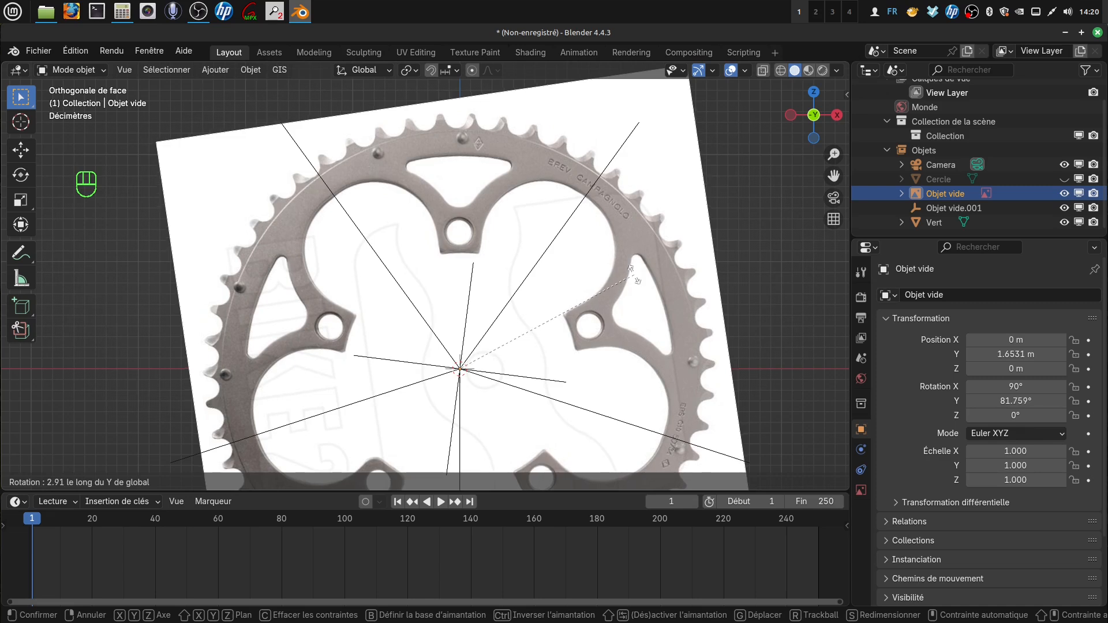
left_click(633, 275)
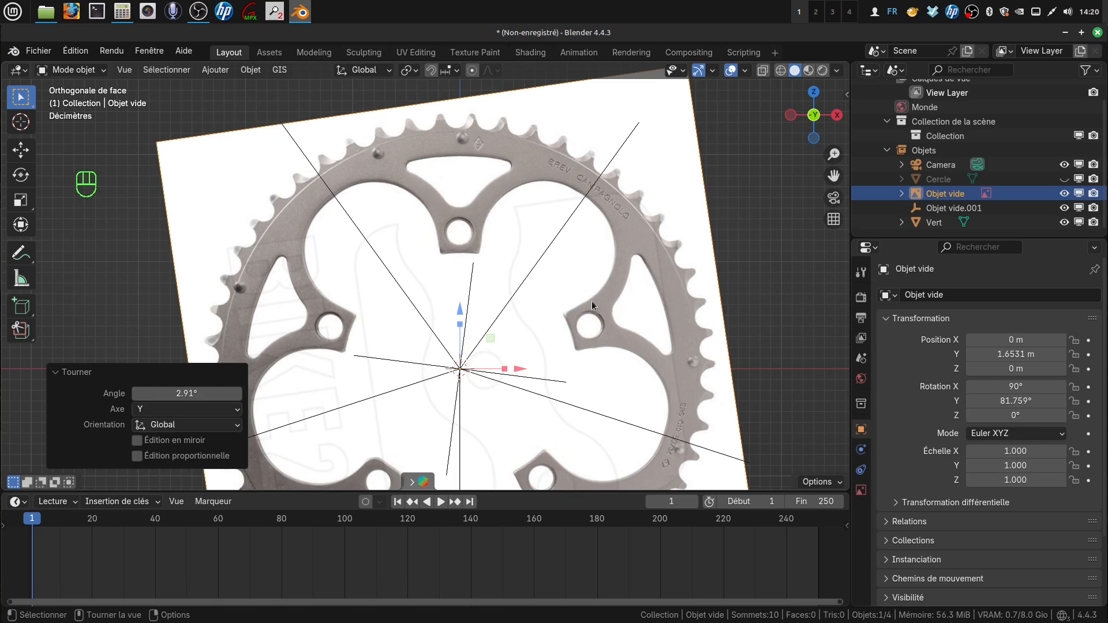
key("r")
key("y")
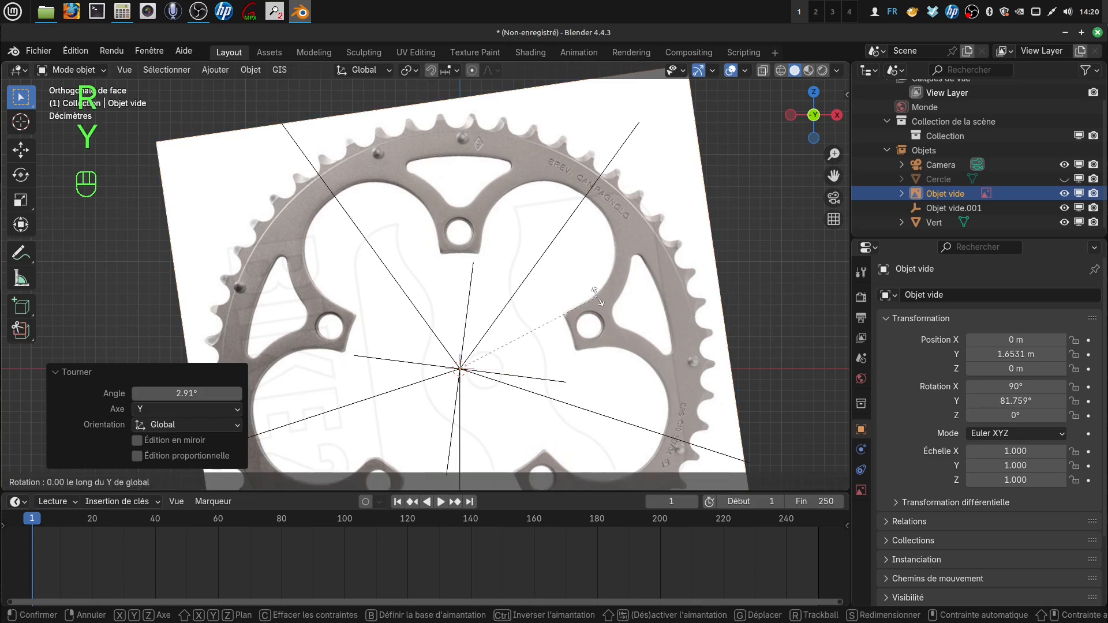
left_click(597, 294)
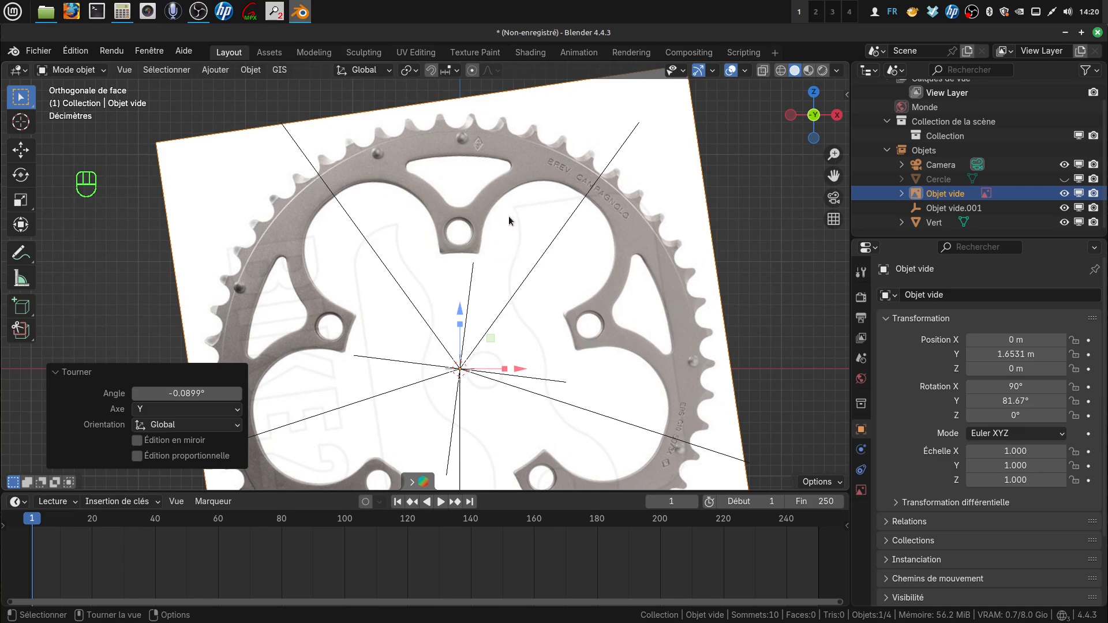
- Apply the rotation of the Objet vide.001 empty and hide that empty
middle_click_drag(497, 210, 500, 206, "shift")
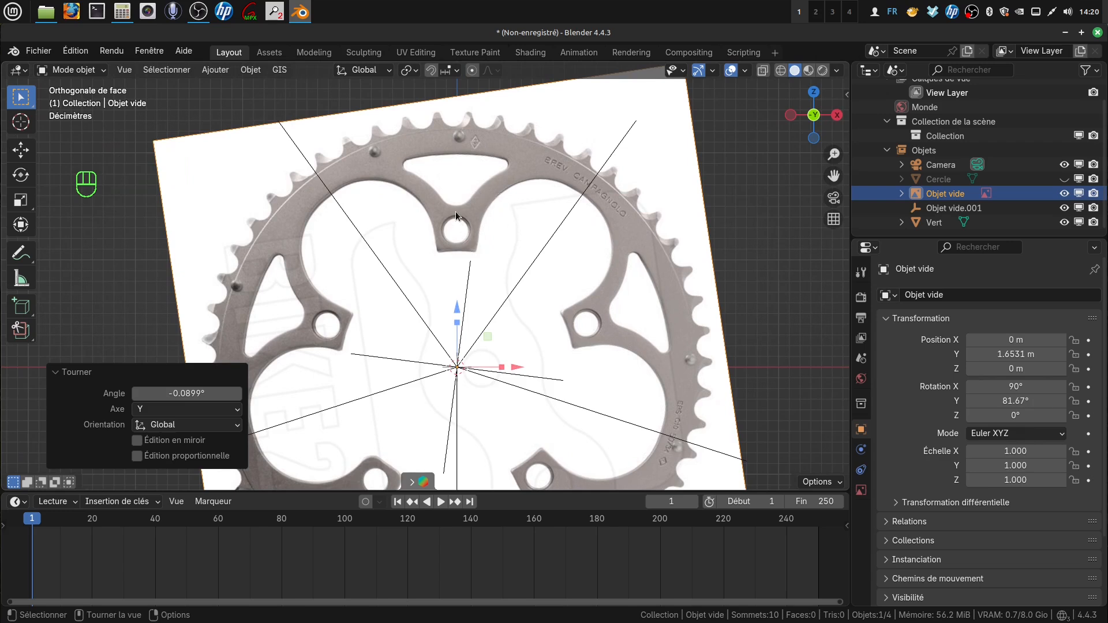
left_click(468, 300)
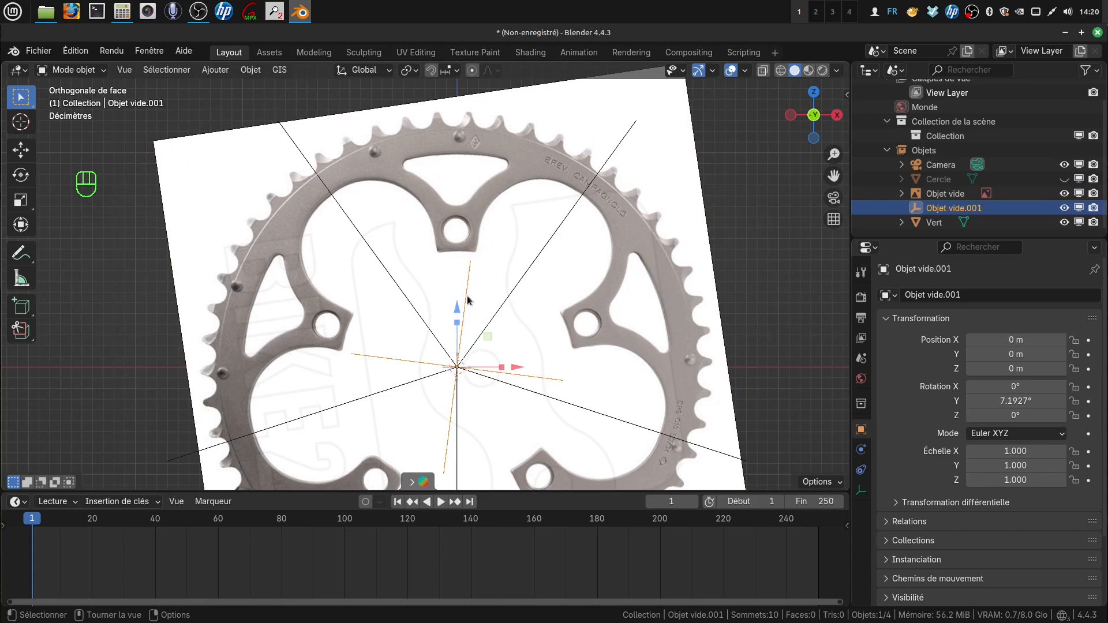
key("ctrl")
key("ctrl+a")
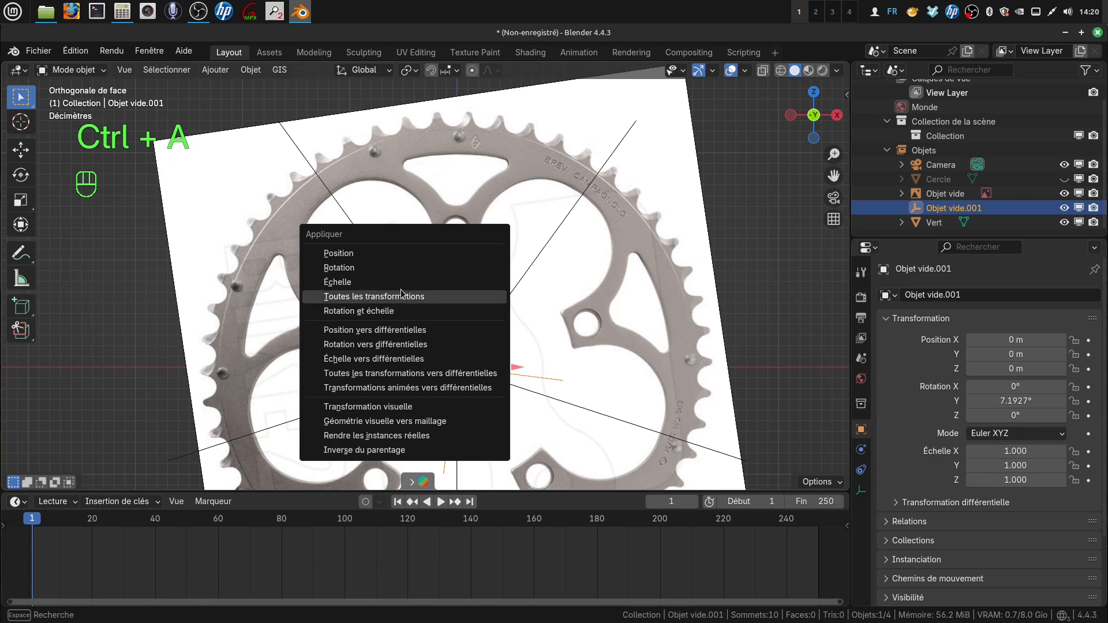
left_click(379, 268)
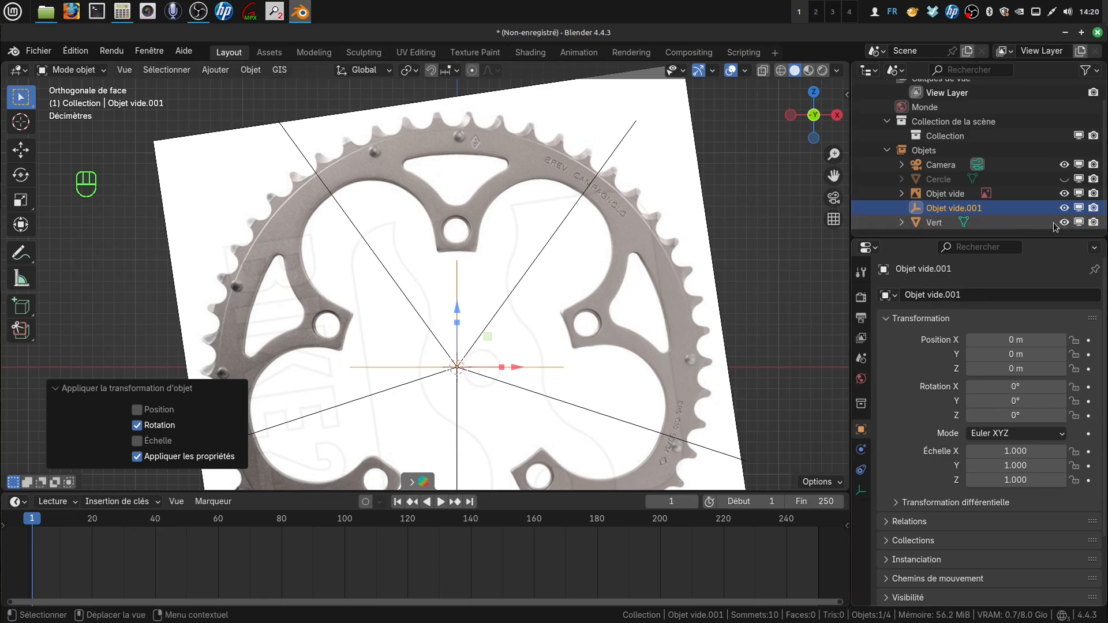
left_click(1062, 208)
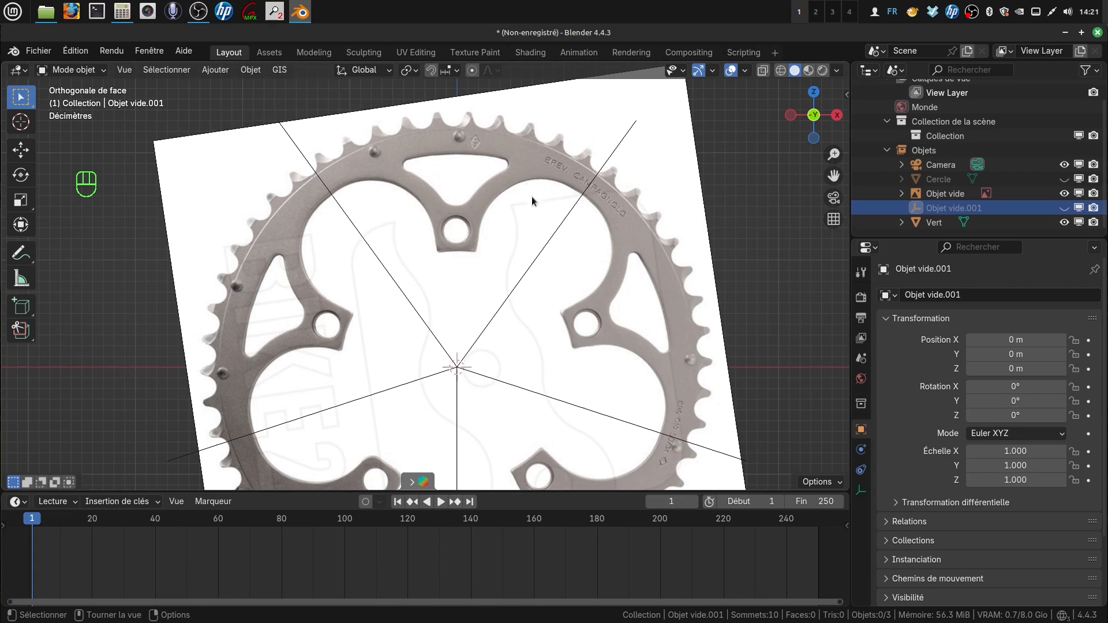
- Add a plane mesh at the centre of the chainring
scroll(533, 202, "up", 1)
middle_click_drag(519, 205, 490, 288, "shift")
scroll(522, 259, "up", 3)
scroll(483, 276, "down", 1)
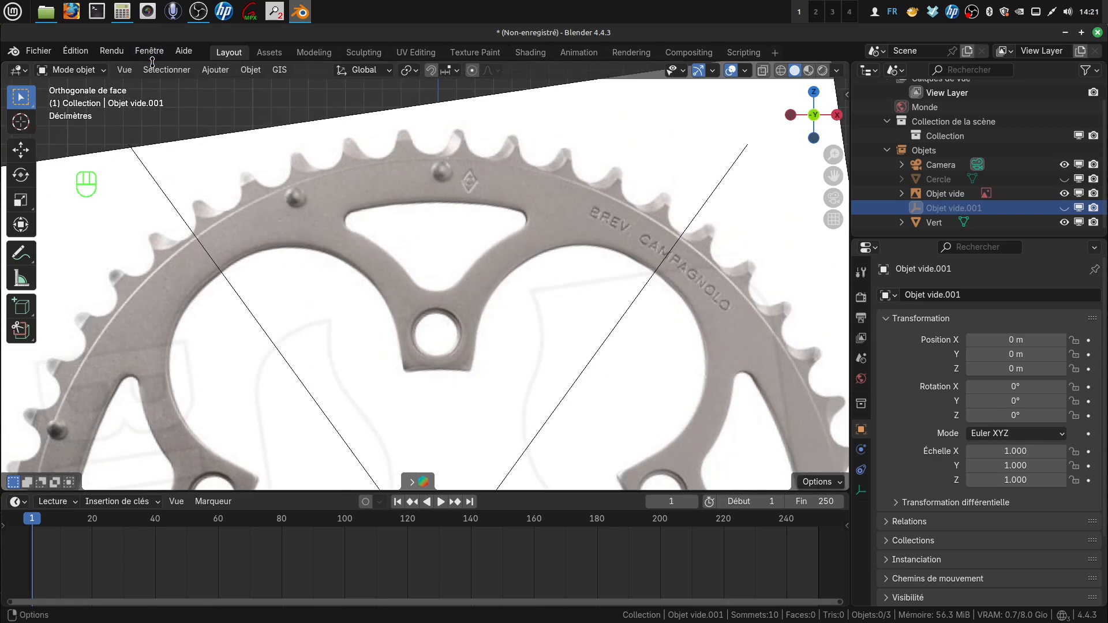
left_click(215, 70)
mouse_move(236, 86)
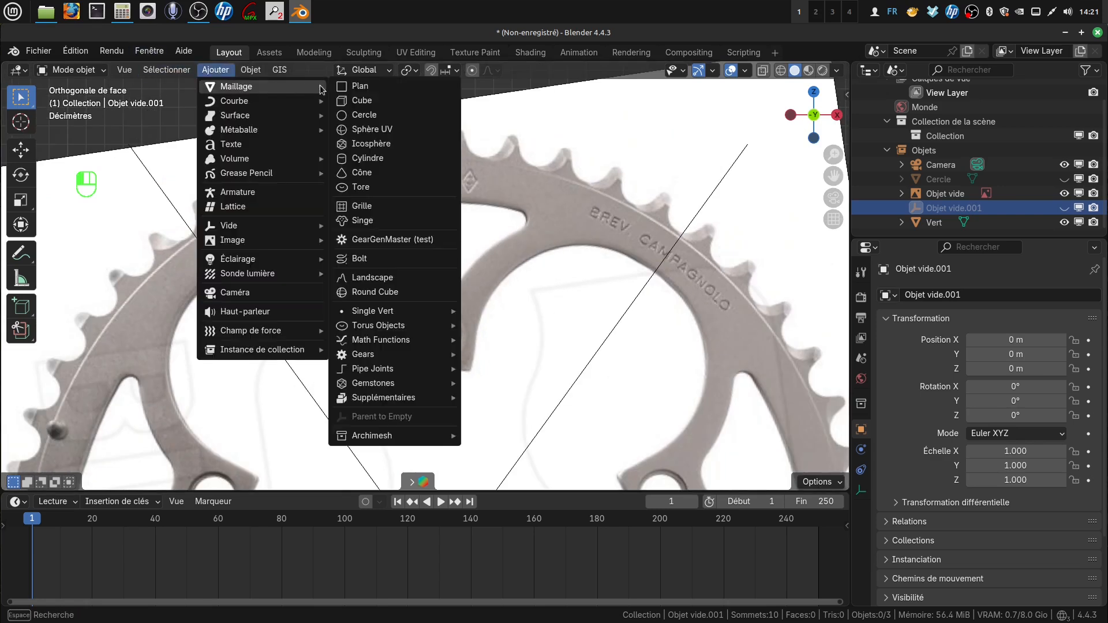
left_click(367, 87)
- In Edit Mode, rotate the plane's geometry 90° around X and scale it by about 0.288
scroll(556, 382, "down", 5)
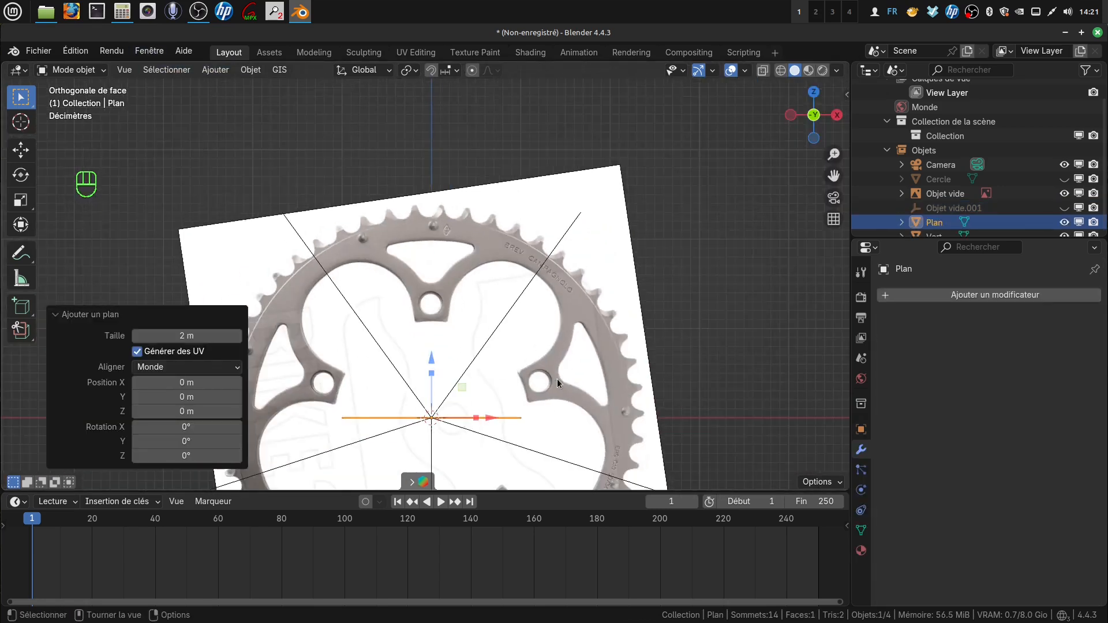
key("Tab")
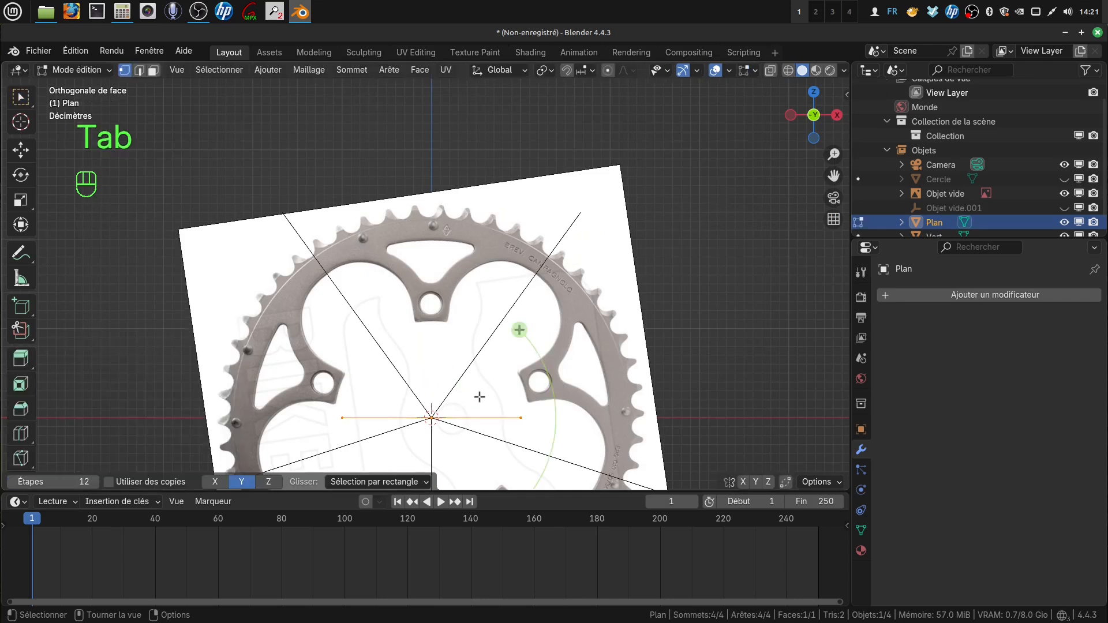
left_click(21, 96)
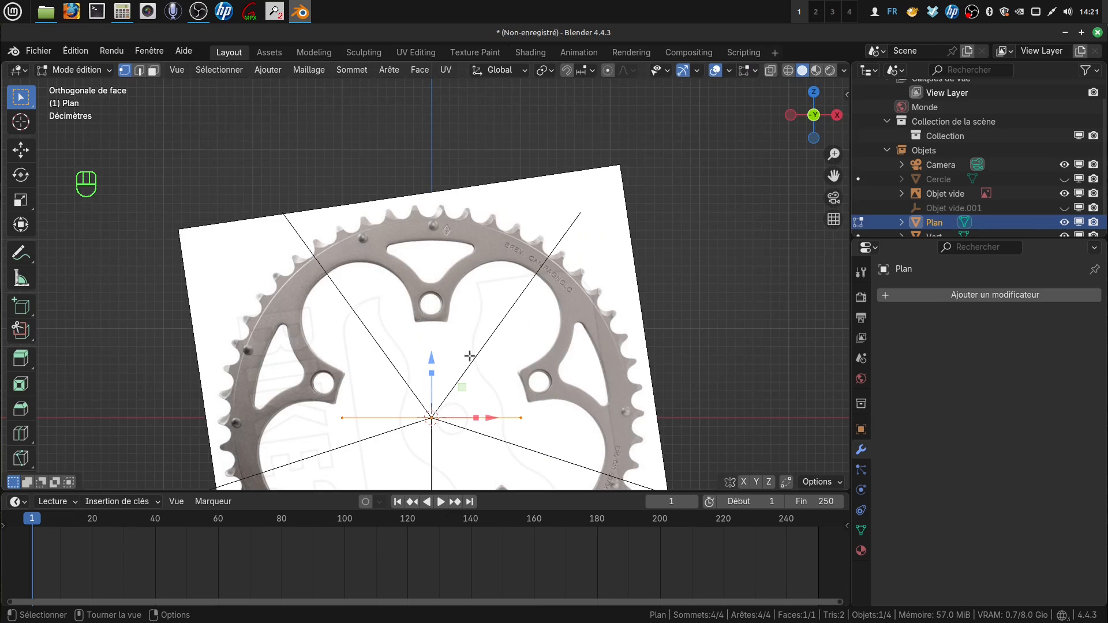
type("rx")
type("90")
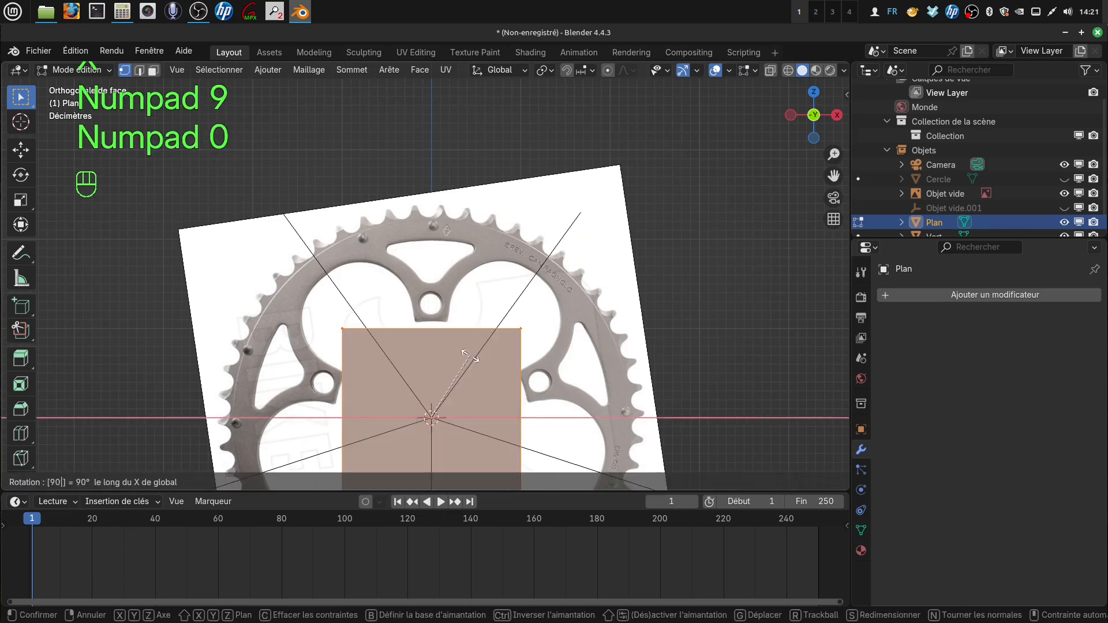
left_click(469, 356)
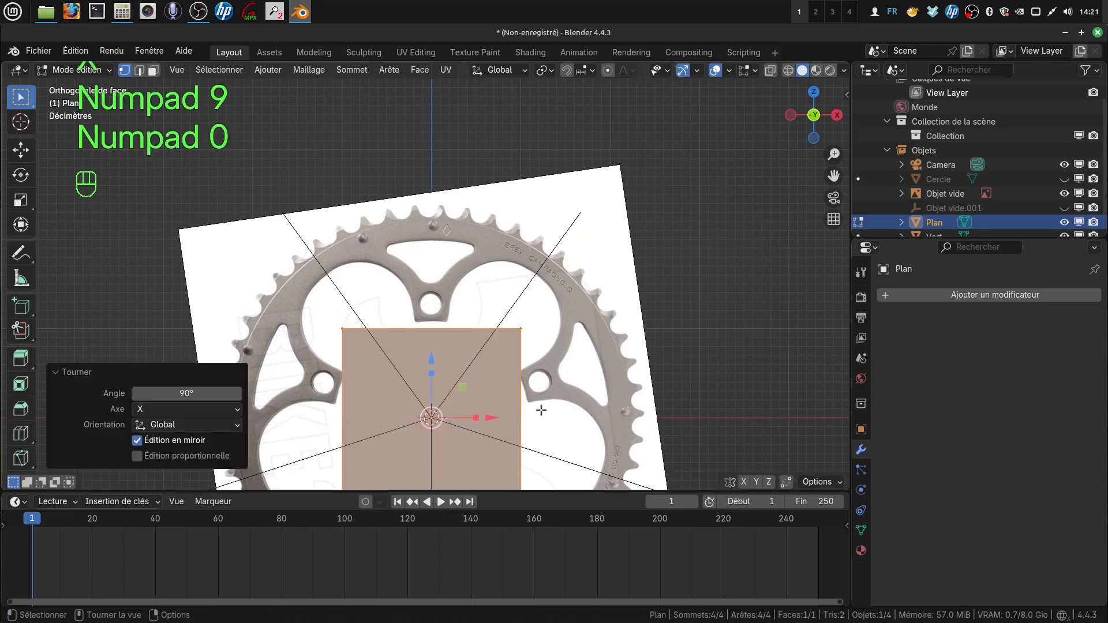
key("s")
left_click(459, 401)
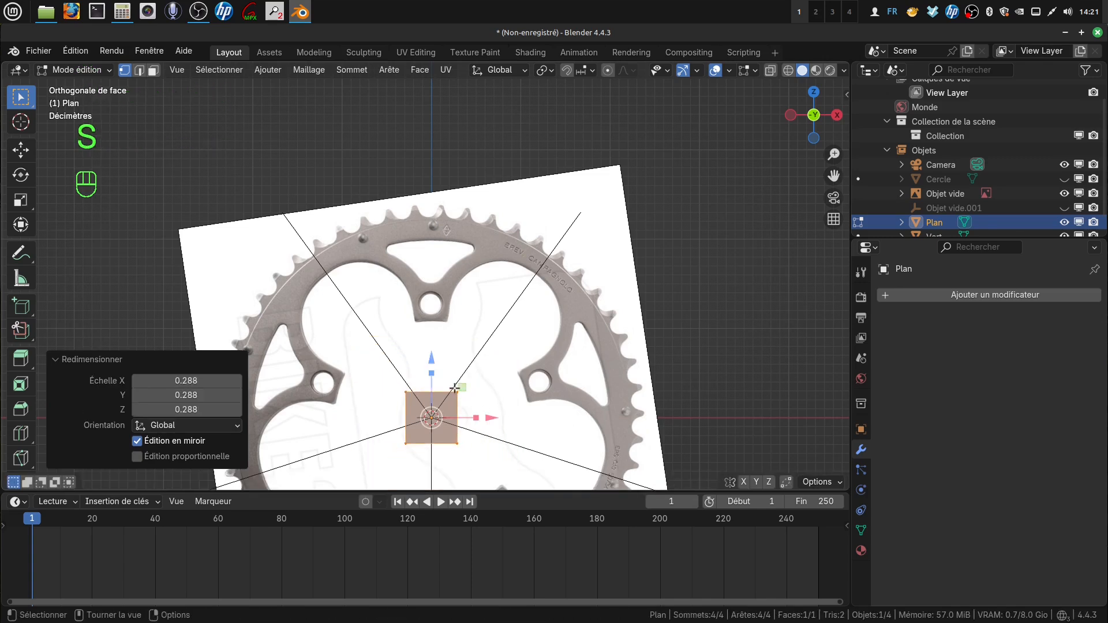
- Select the two vertices of the plane's left edge and set the object origin to that selection
scroll(434, 362, "up", 1)
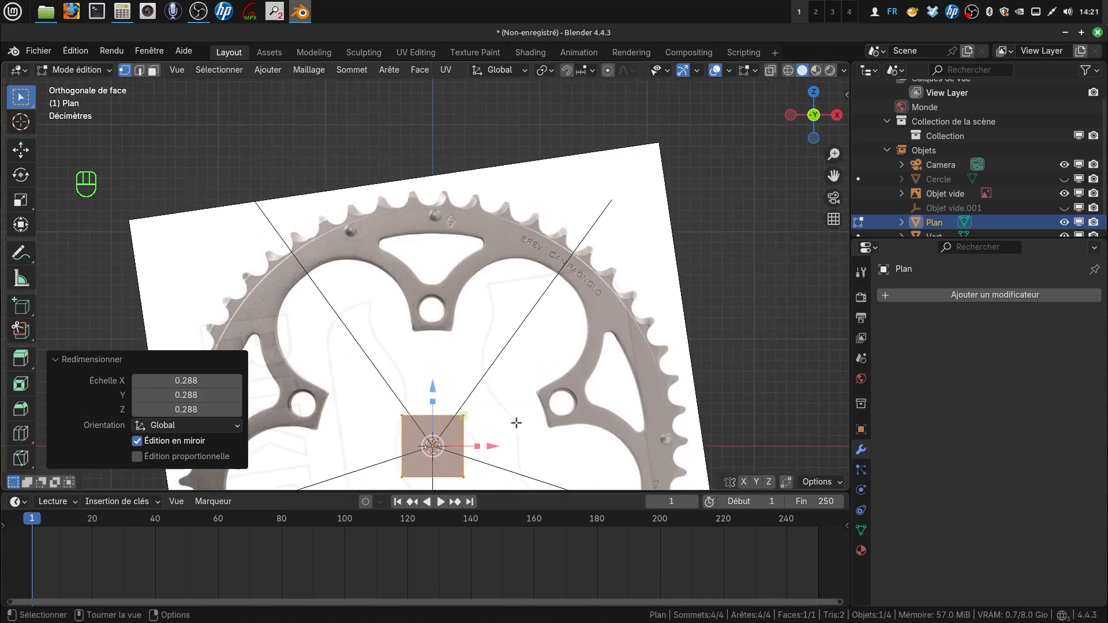
middle_click_drag(514, 410, 531, 262, "shift")
scroll(532, 261, "up", 1)
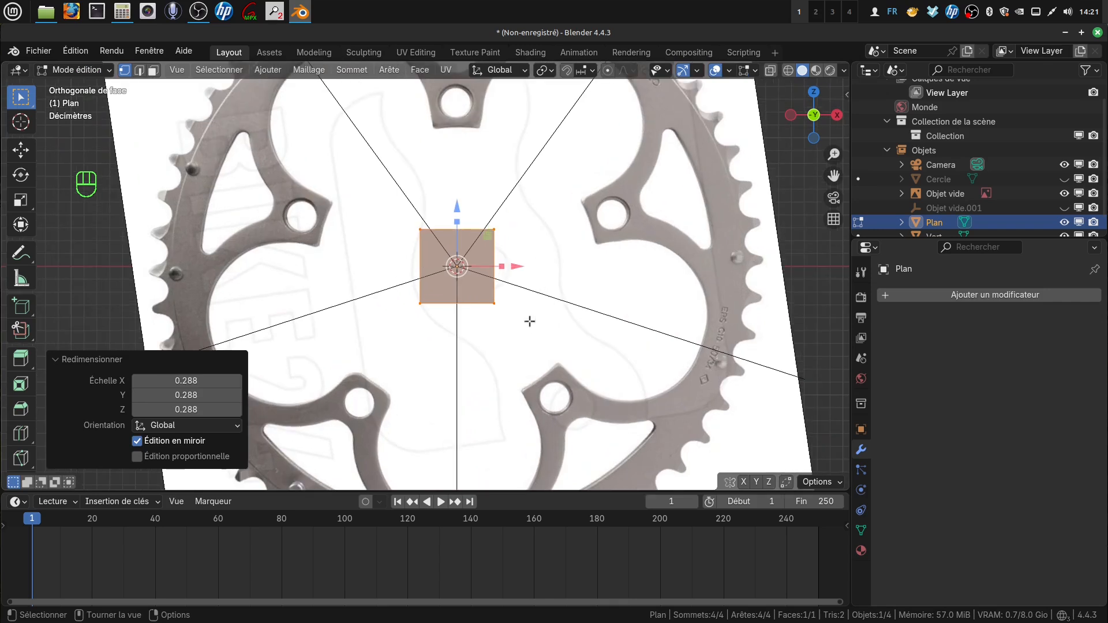
left_click(404, 235)
left_click(417, 300, "shift")
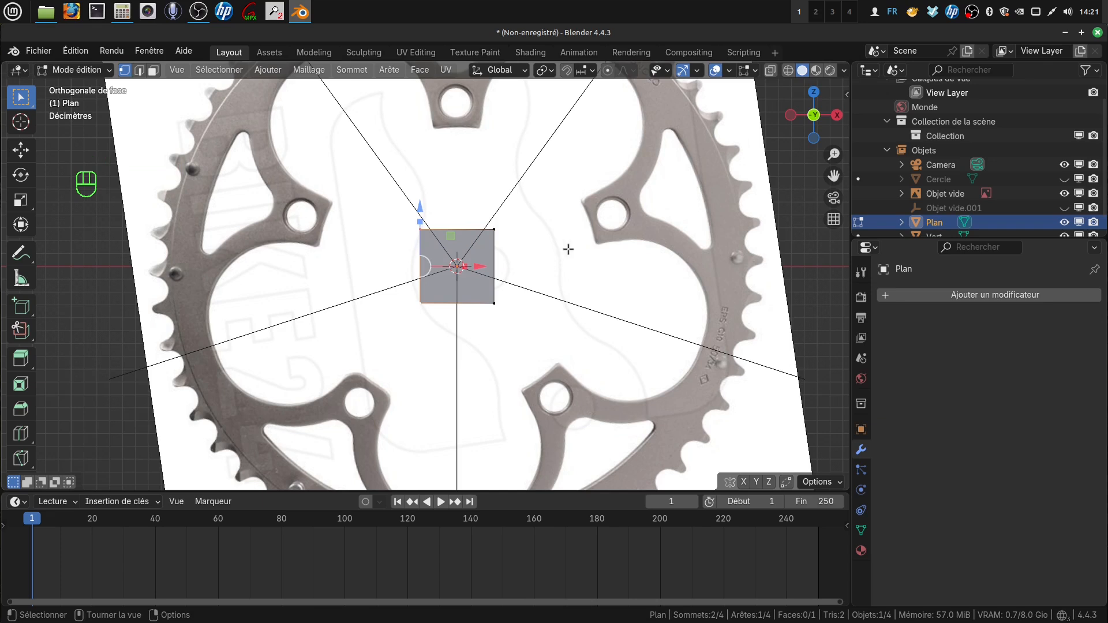
key("q")
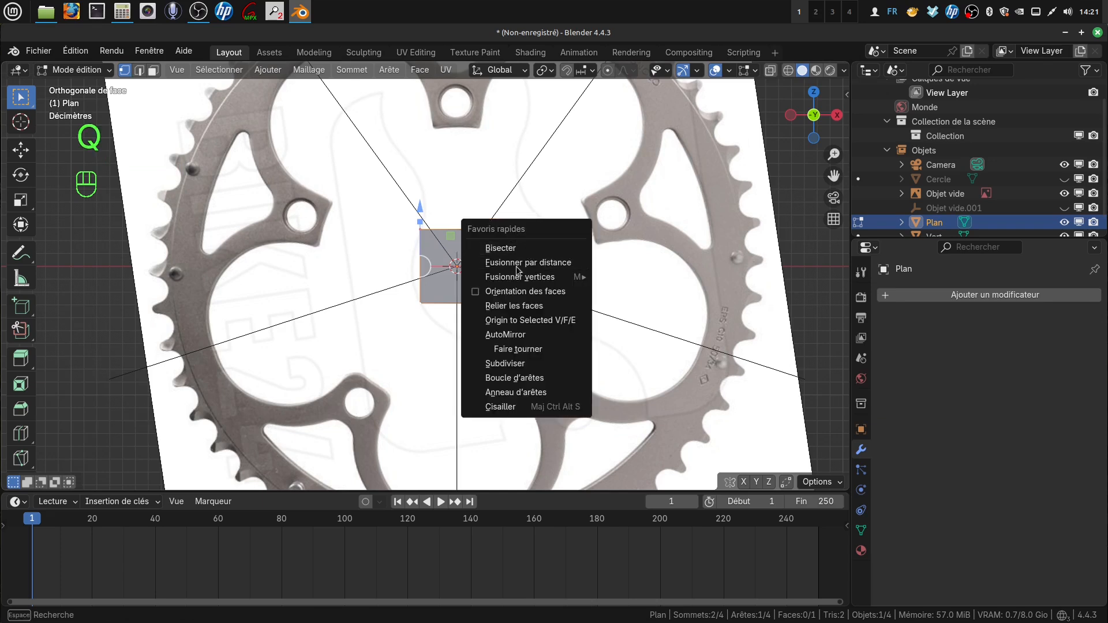
left_click(532, 320)
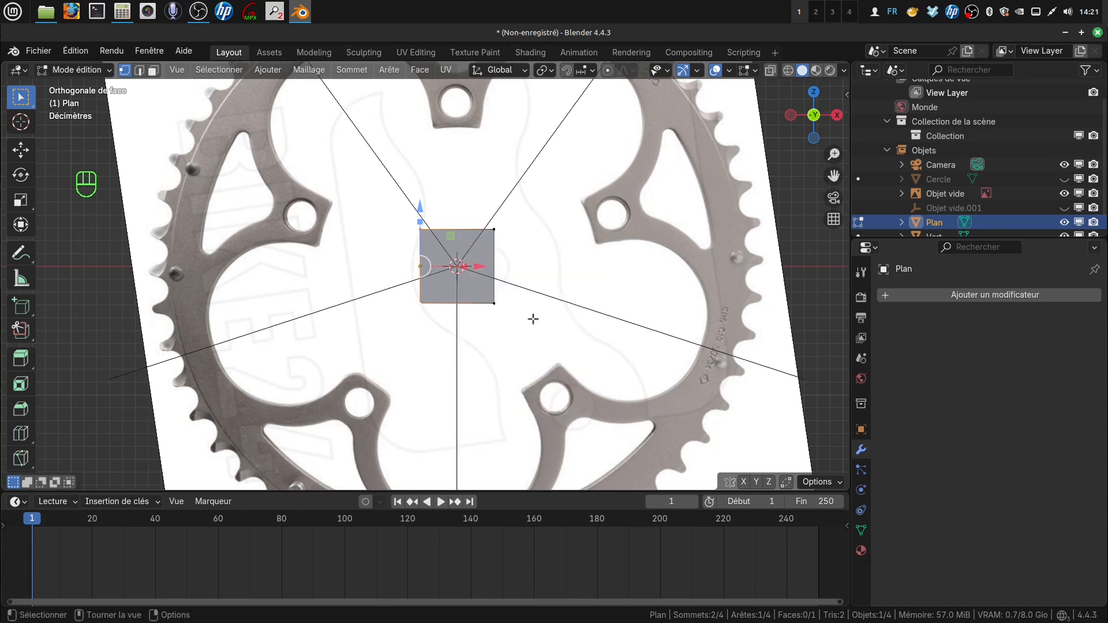
- Return to Object Mode and snap the plane to the 3D cursor at the chainring's centre
key("Tab")
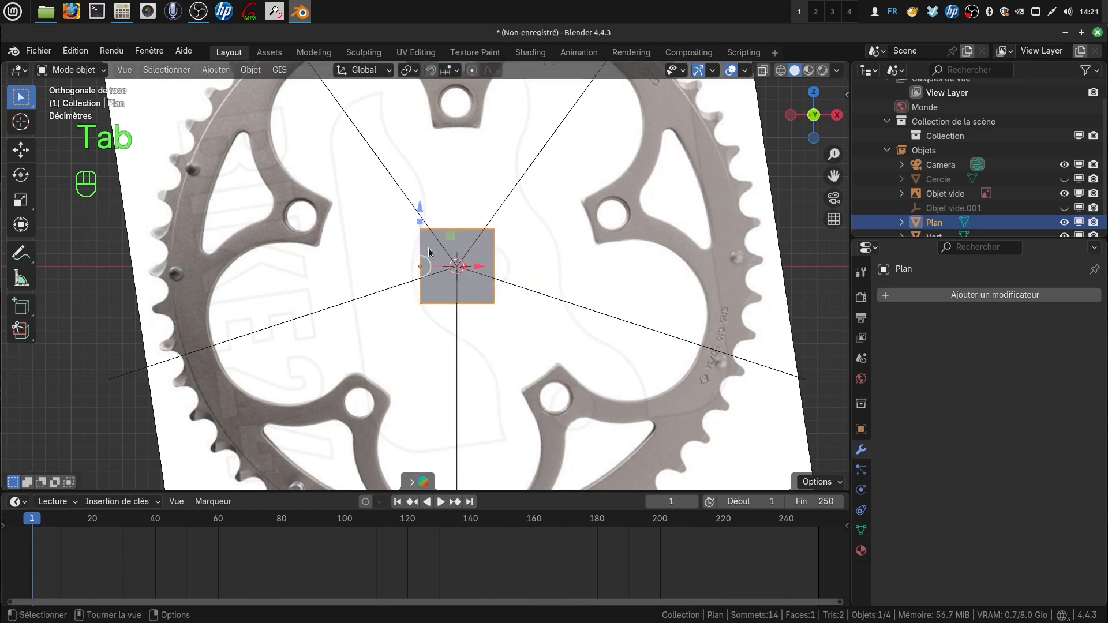
scroll(510, 300, "down", 2)
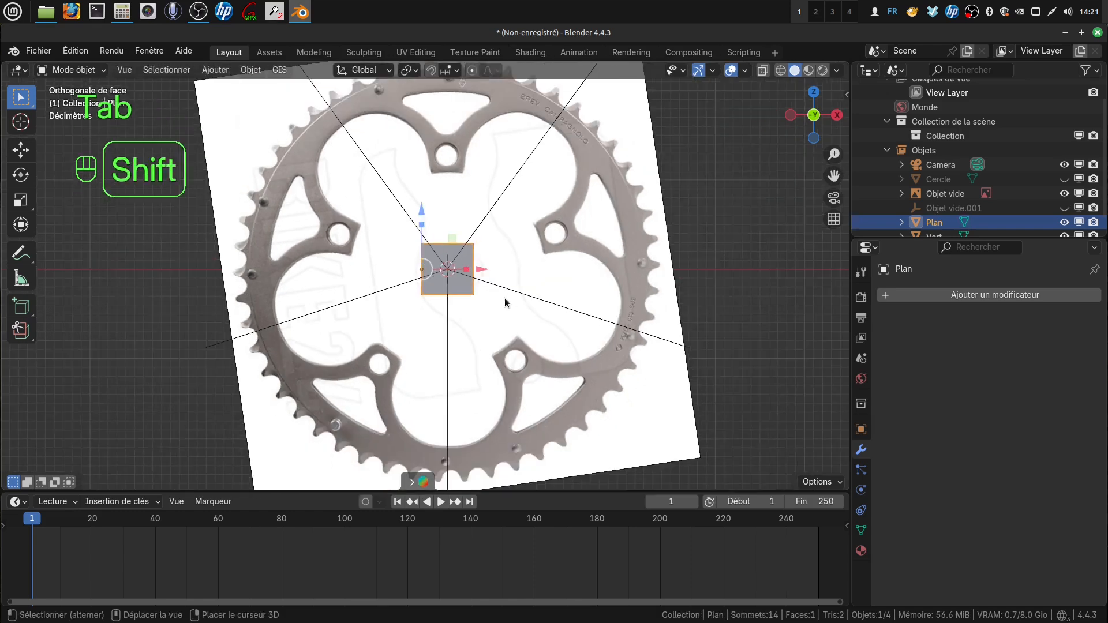
key("shift+s")
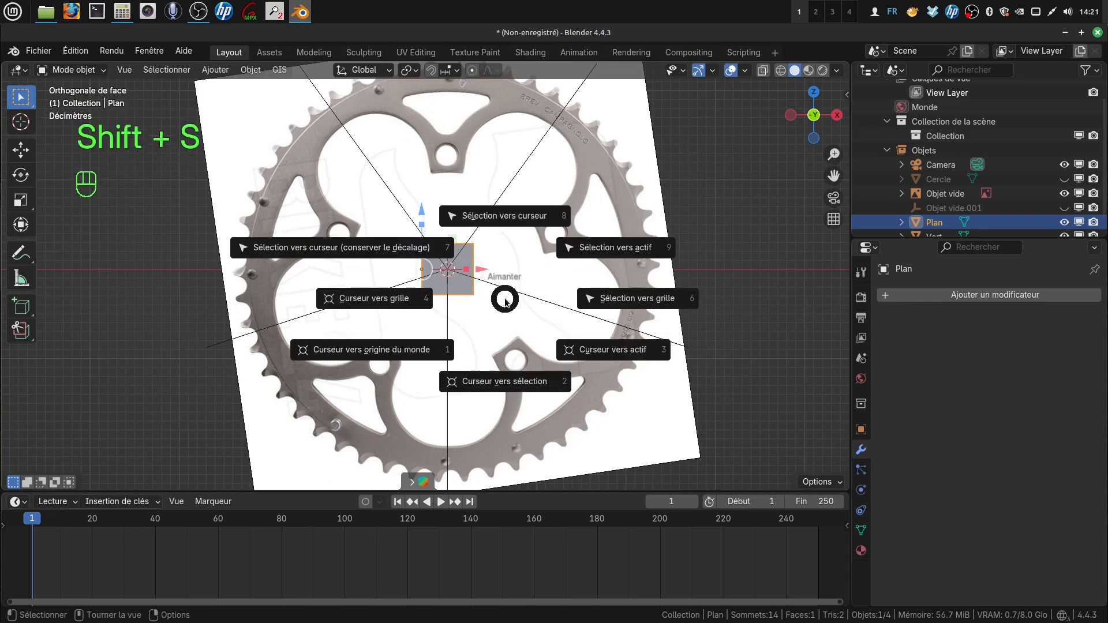
left_click(506, 216)
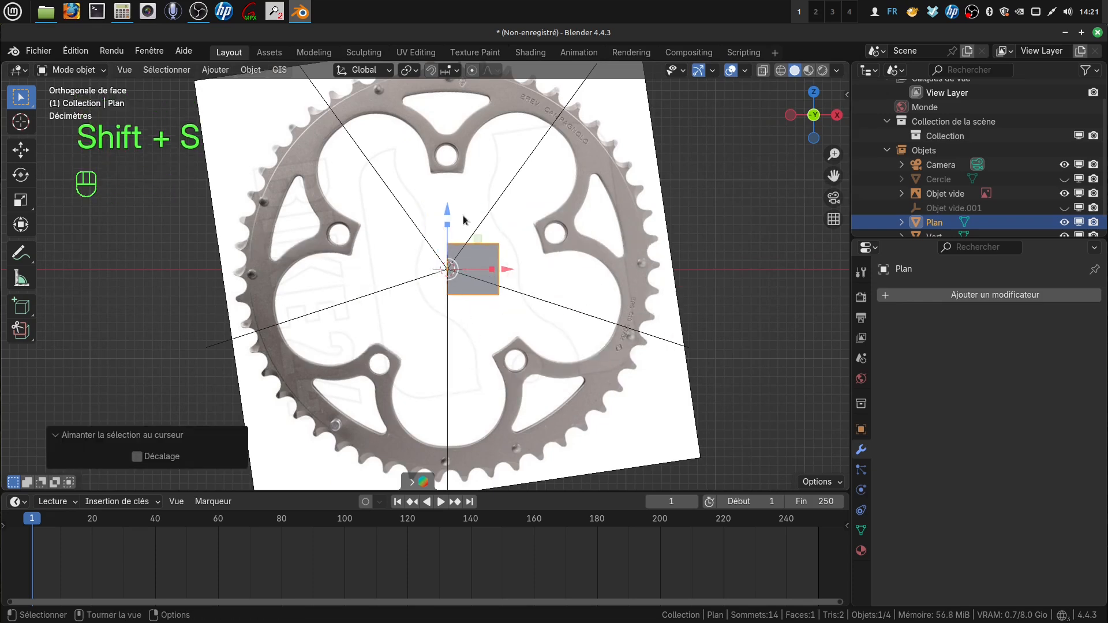
- Move the plane up about 1.8 m along Z onto the chainring's upper arm
middle_click_drag(536, 258, 533, 370, "shift")
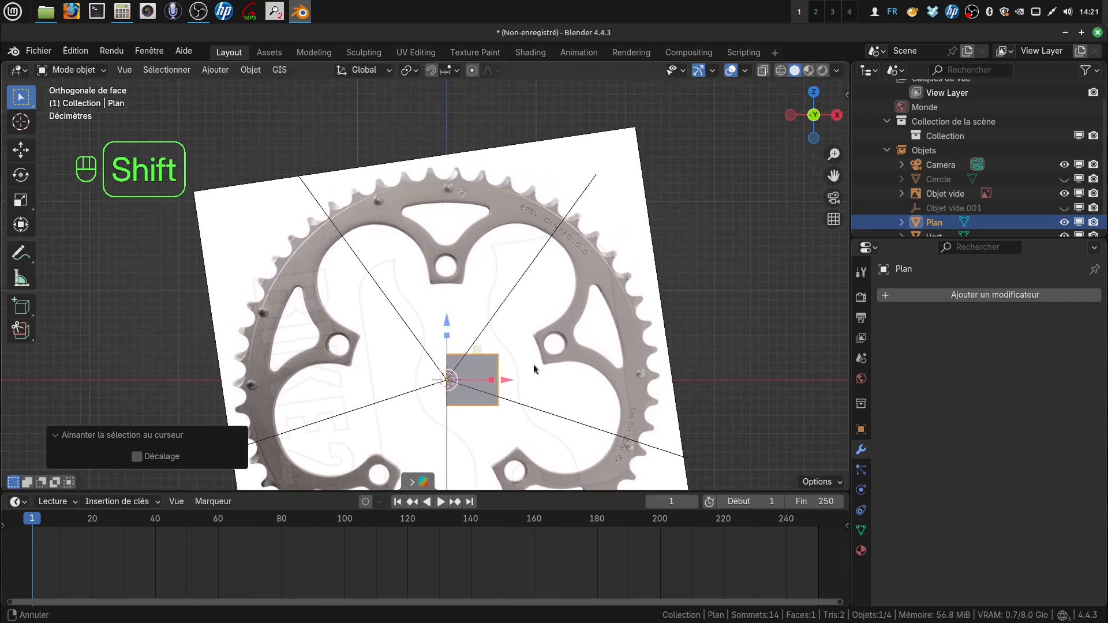
left_click_drag(446, 322, 468, 158)
middle_click_drag(507, 290, 497, 338, "shift")
scroll(480, 353, "up", 3)
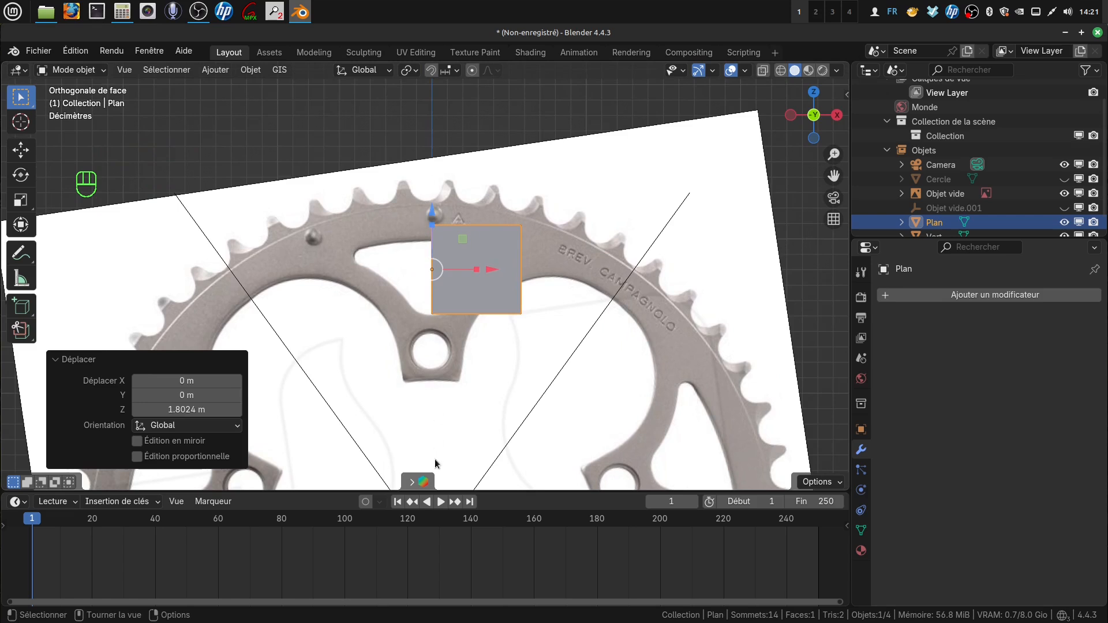
scroll(476, 364, "up", 1)
middle_click_drag(477, 364, 448, 384, "shift")
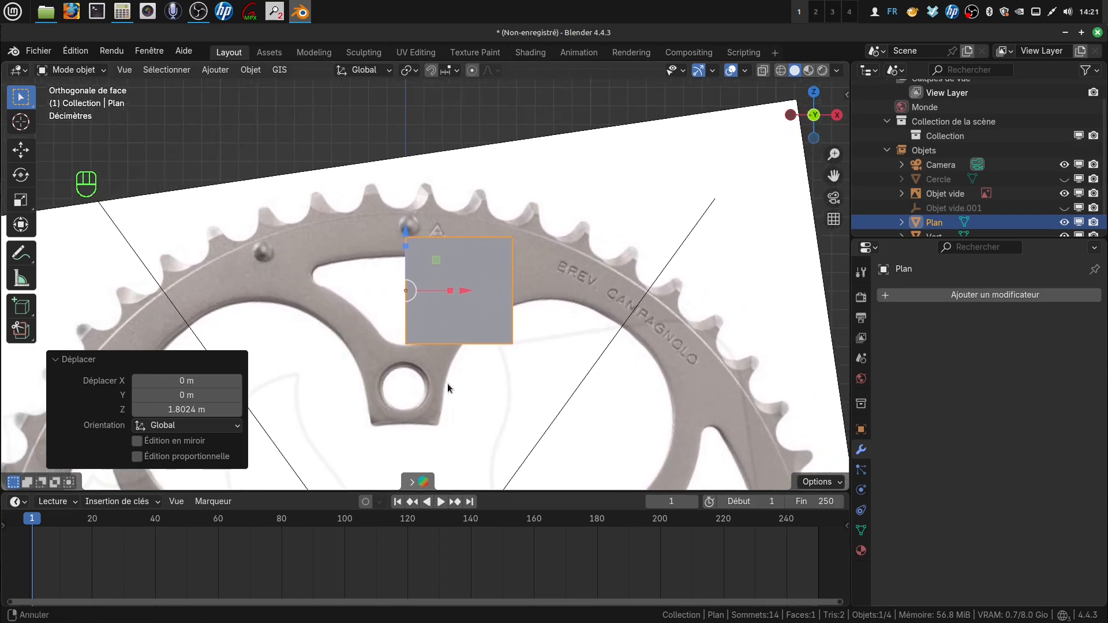
key("Tab")
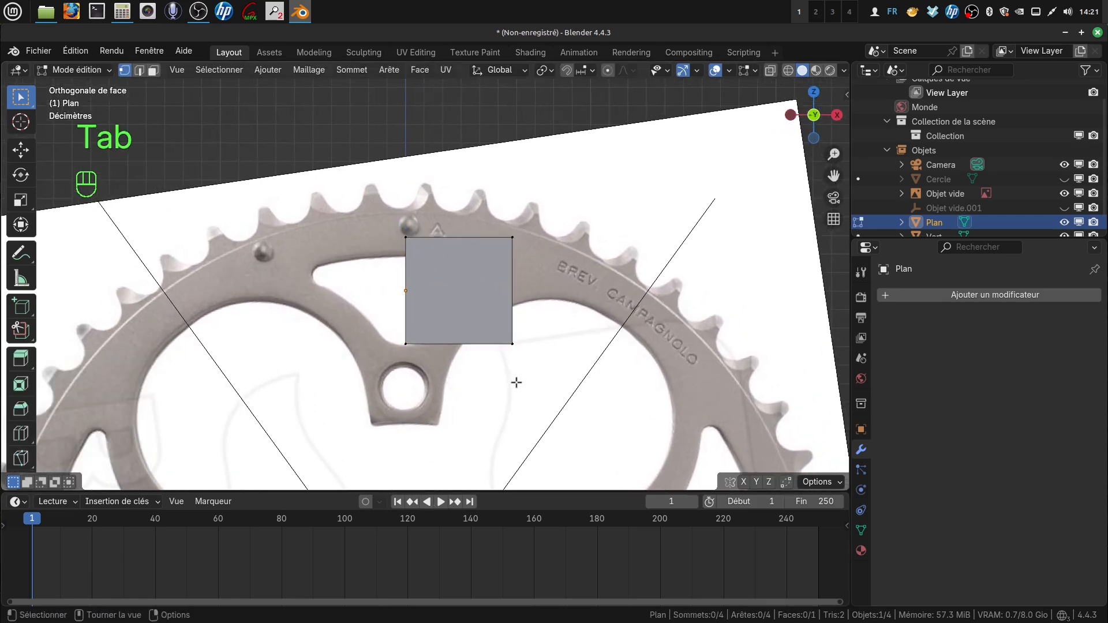
key("a")
key("s")
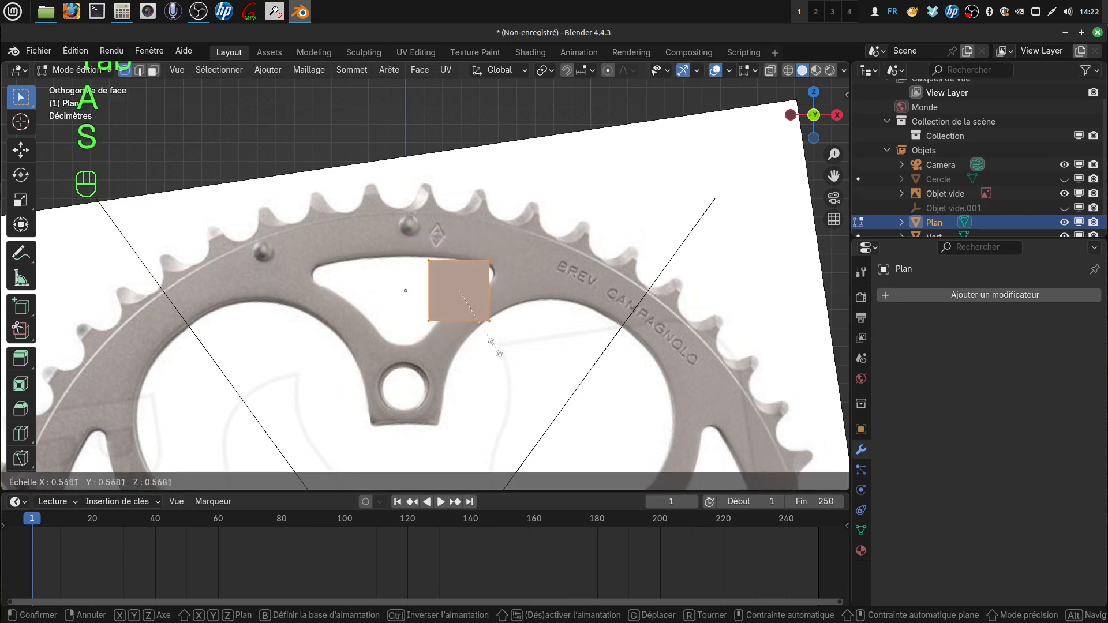
right_click(487, 325)
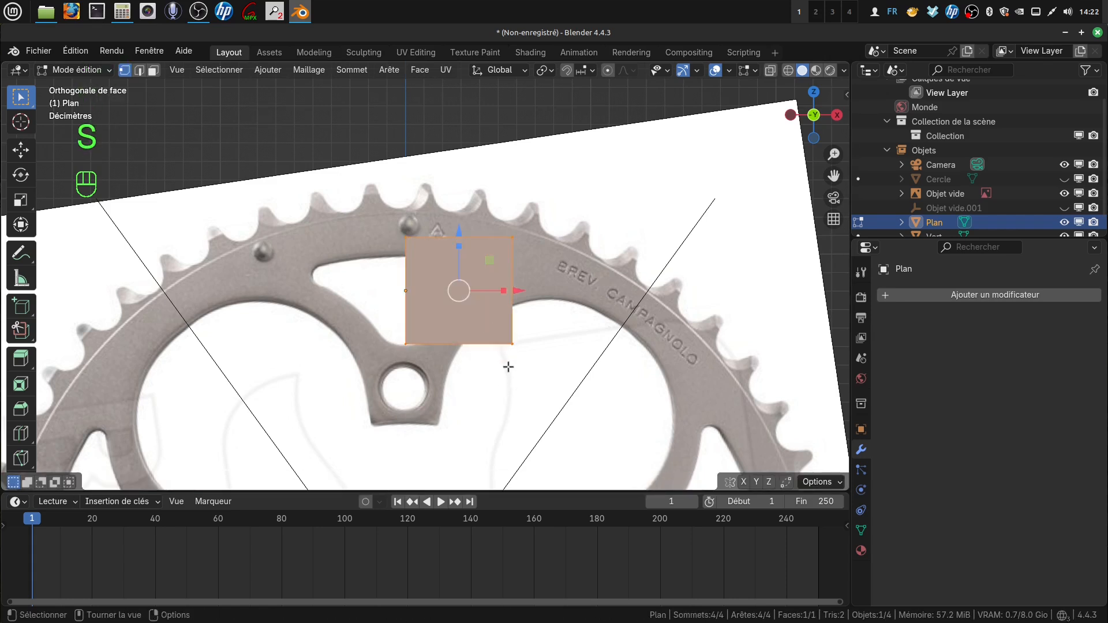
key("Tab")
- Scale the plane object to 0.327 and move it up about 0.277 m along Z onto the rim above the triangular opening
key("s")
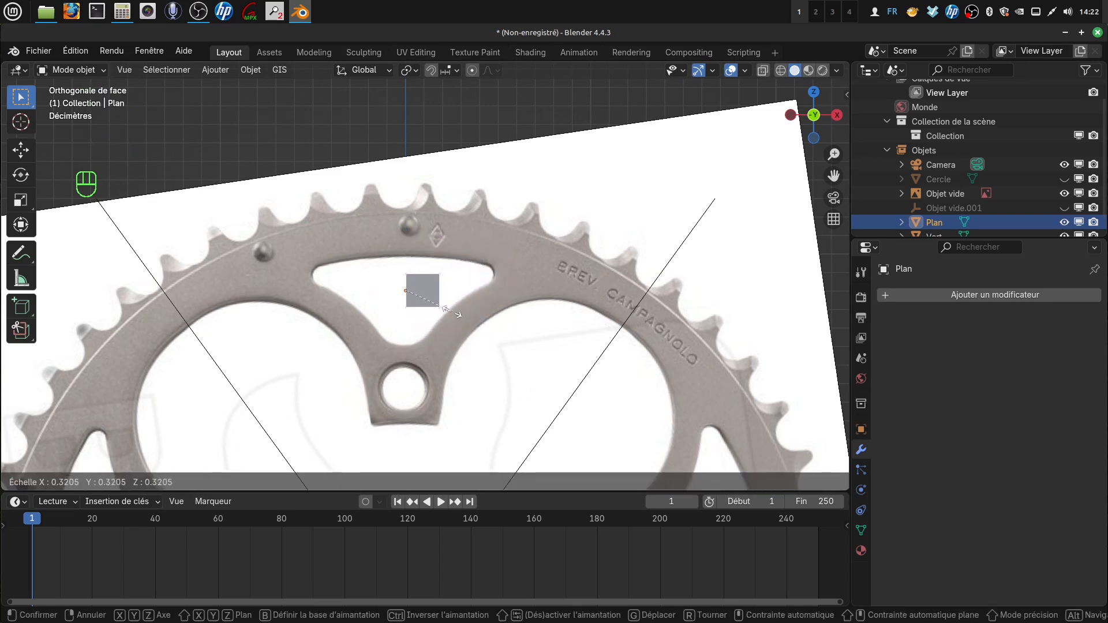
left_click(453, 315)
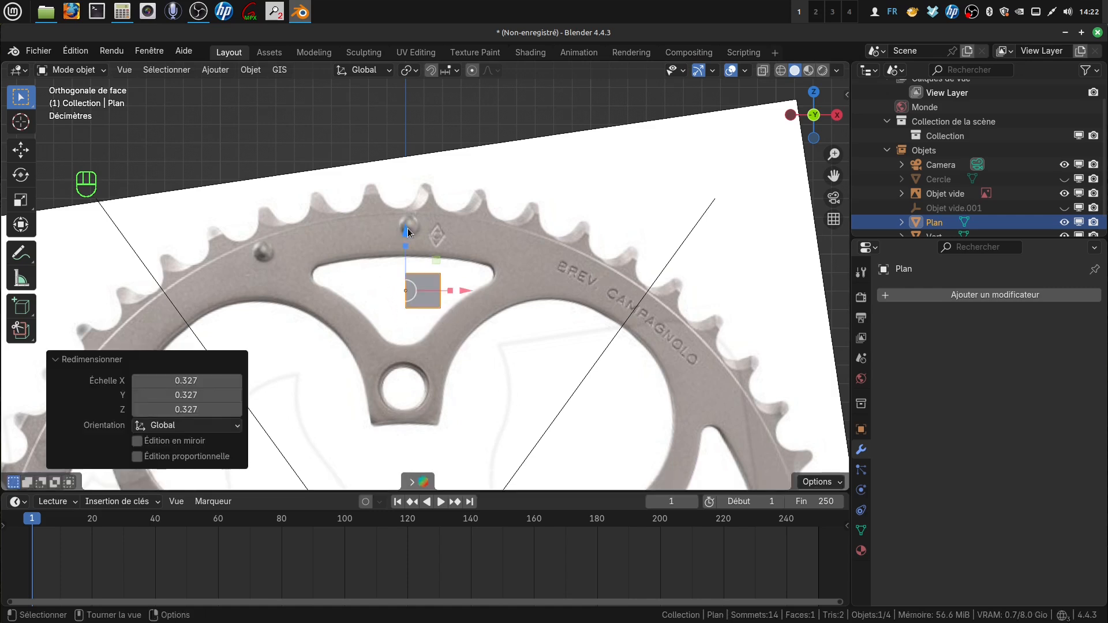
left_click_drag(408, 232, 393, 177)
scroll(468, 319, "up", 2)
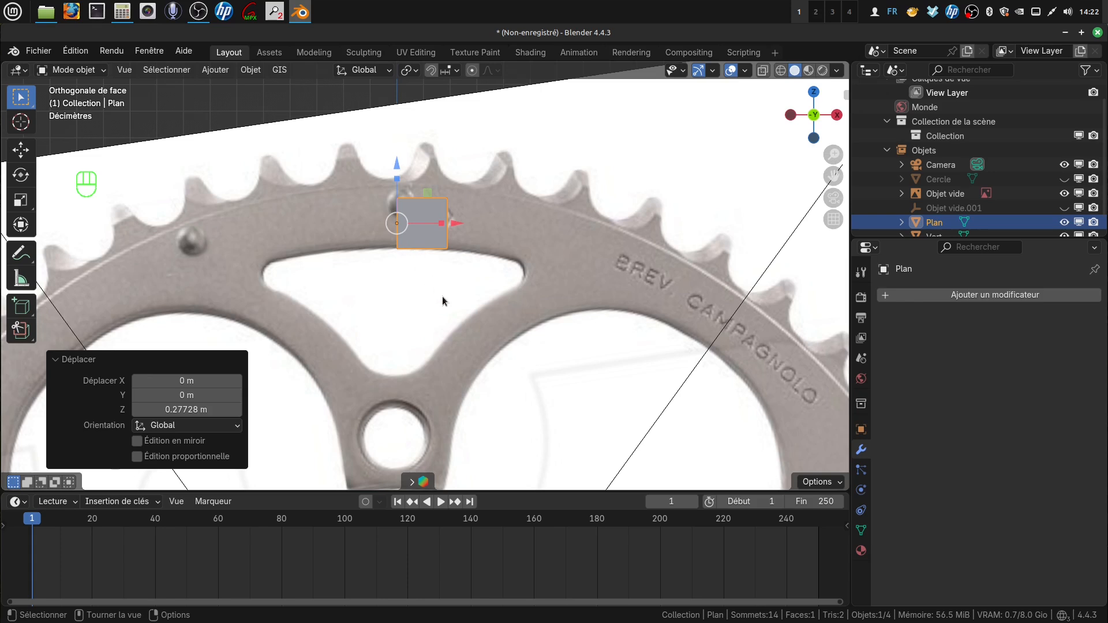
scroll(445, 301, "down", 1)
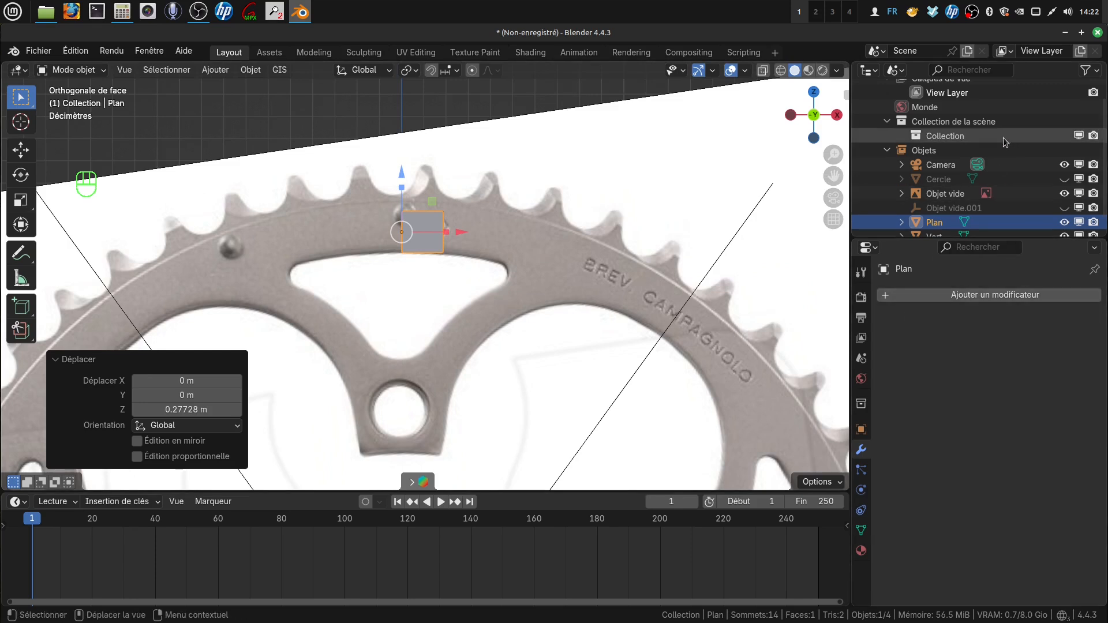
- Show the hidden toothed ring Cercle, examine its inner edge mesh against the plane, and hide the ring again
left_click(767, 251)
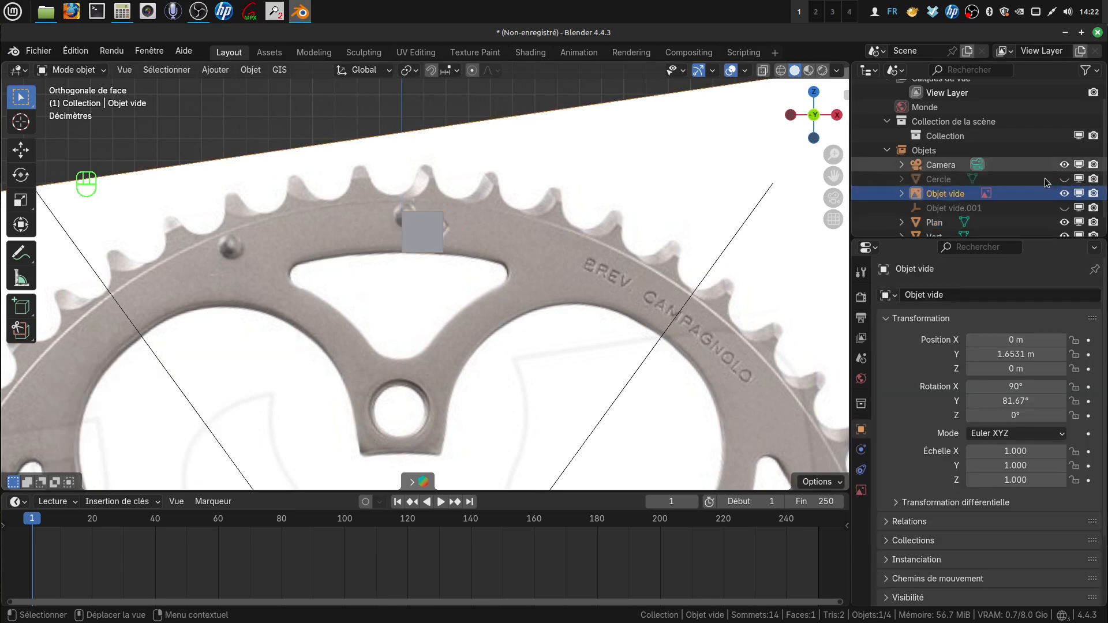
scroll(1037, 214, "down", 1)
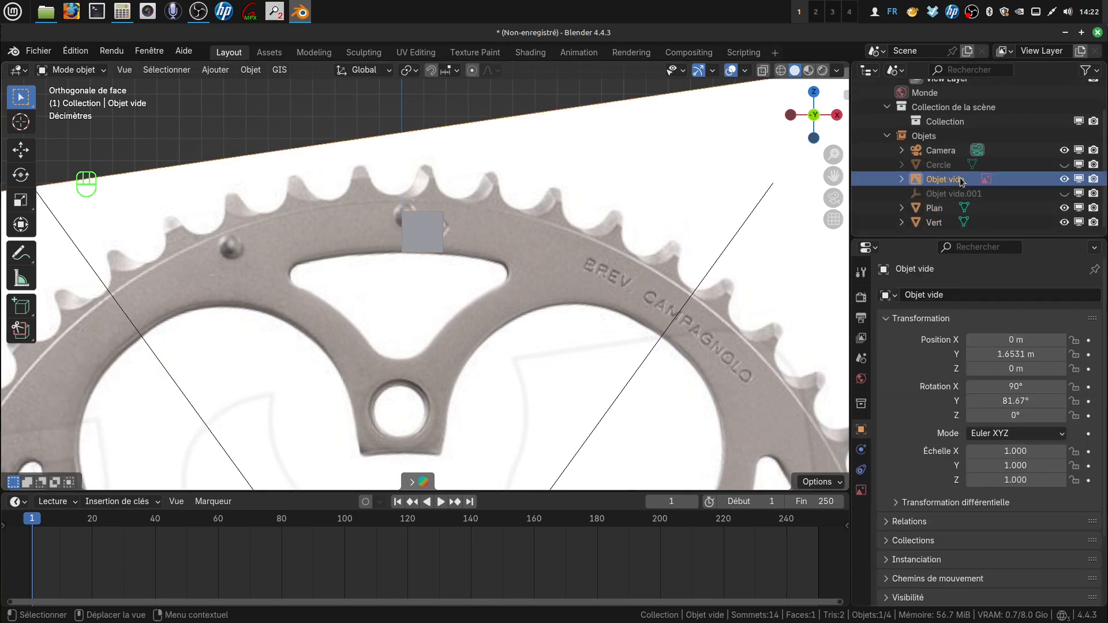
left_click(1065, 165)
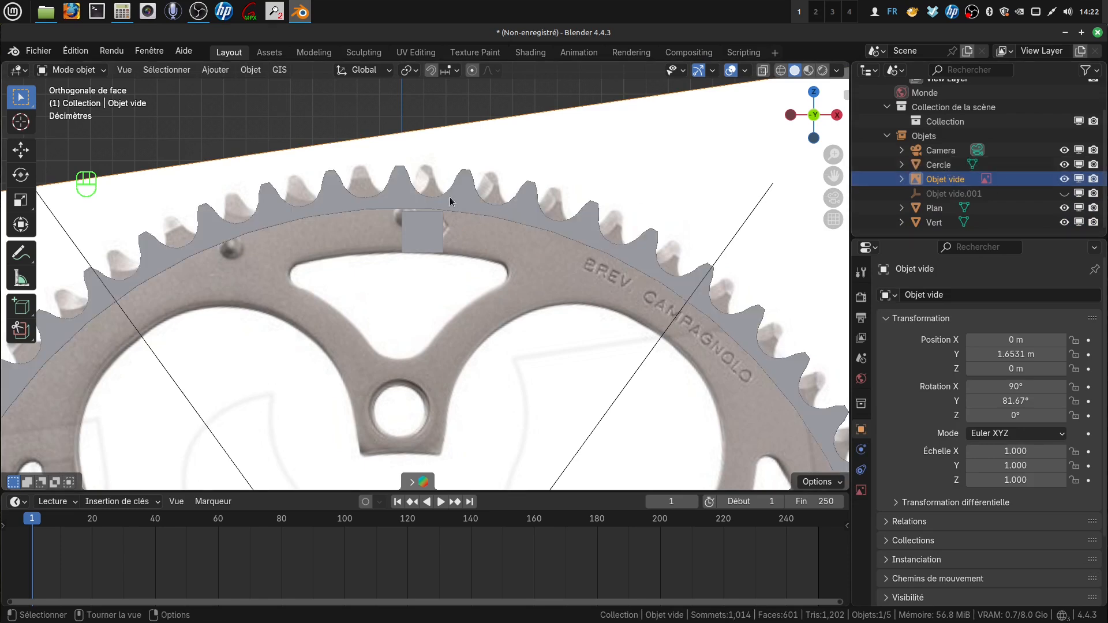
left_click(506, 209)
scroll(542, 227, "up", 3)
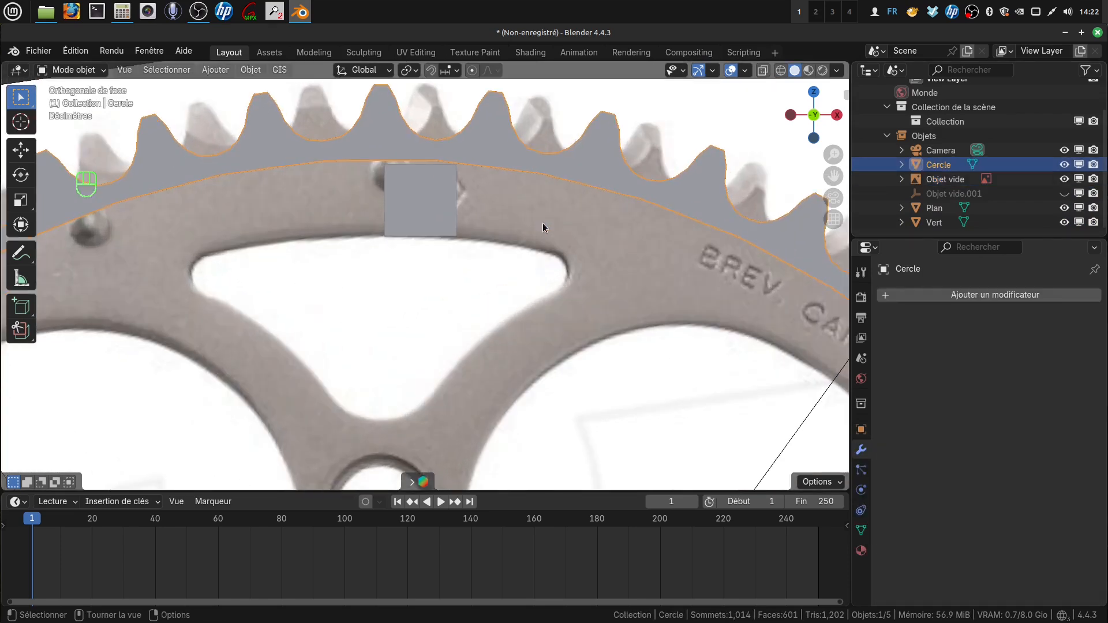
key("Tab")
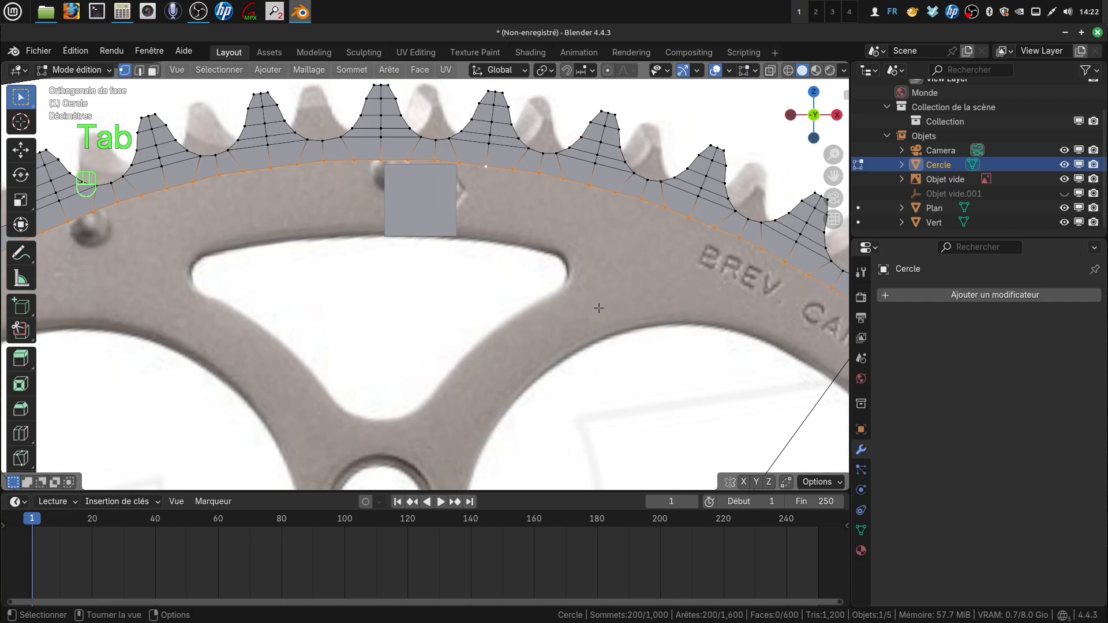
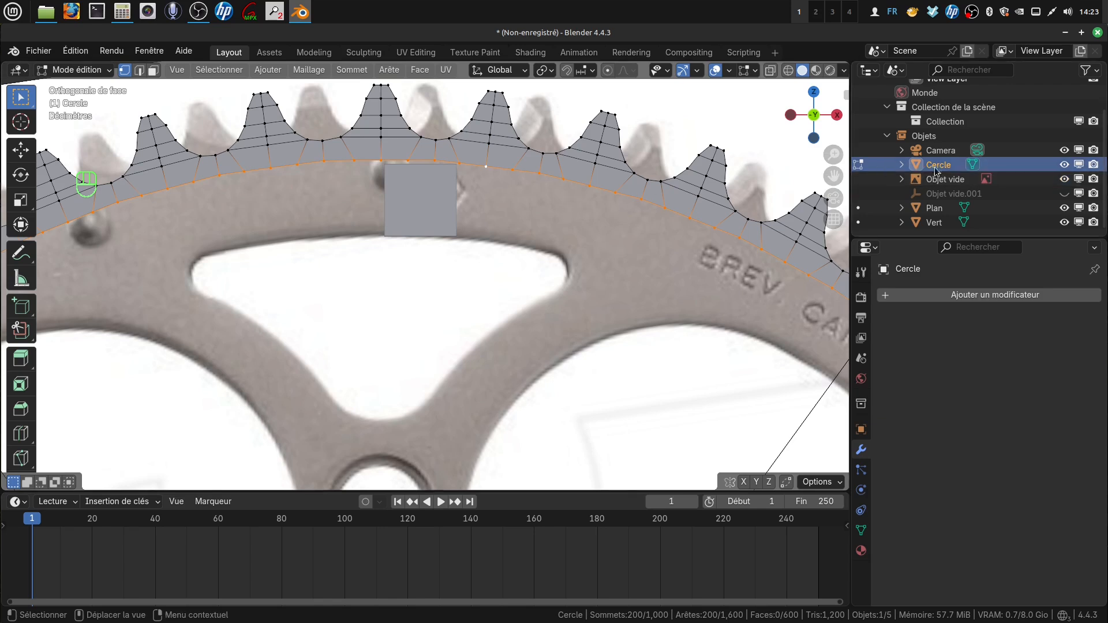
key("Tab")
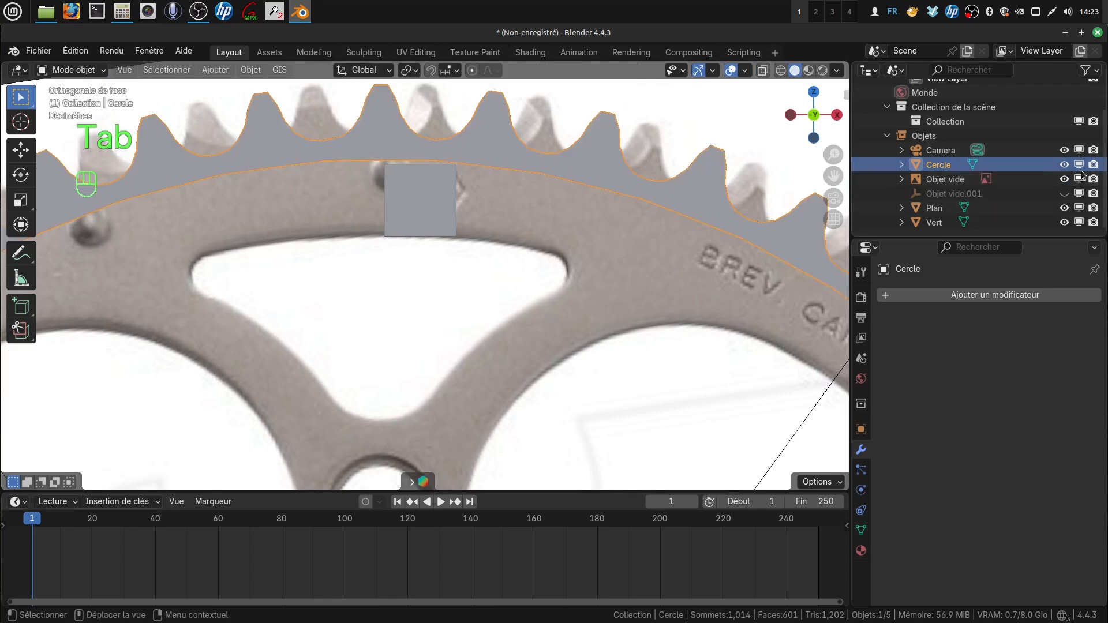
left_click(1063, 164)
- In Edit Mode, select the plane's right edge and rotate it about 7.17° to follow the rim's curve
left_click(403, 208)
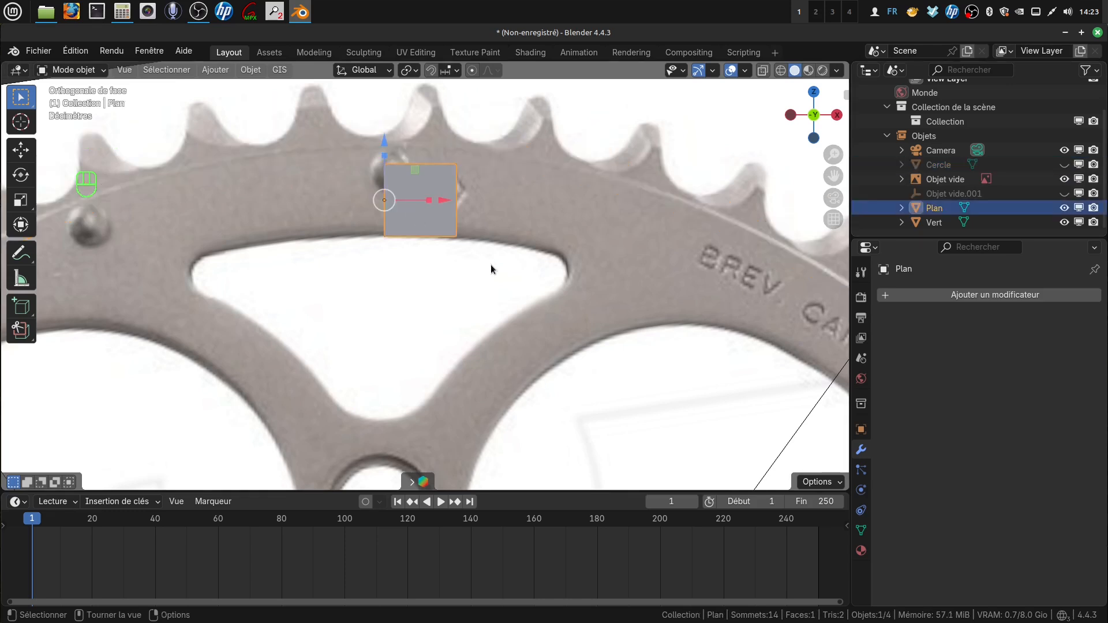
middle_click_drag(461, 272, 448, 271, "shift")
key("shift")
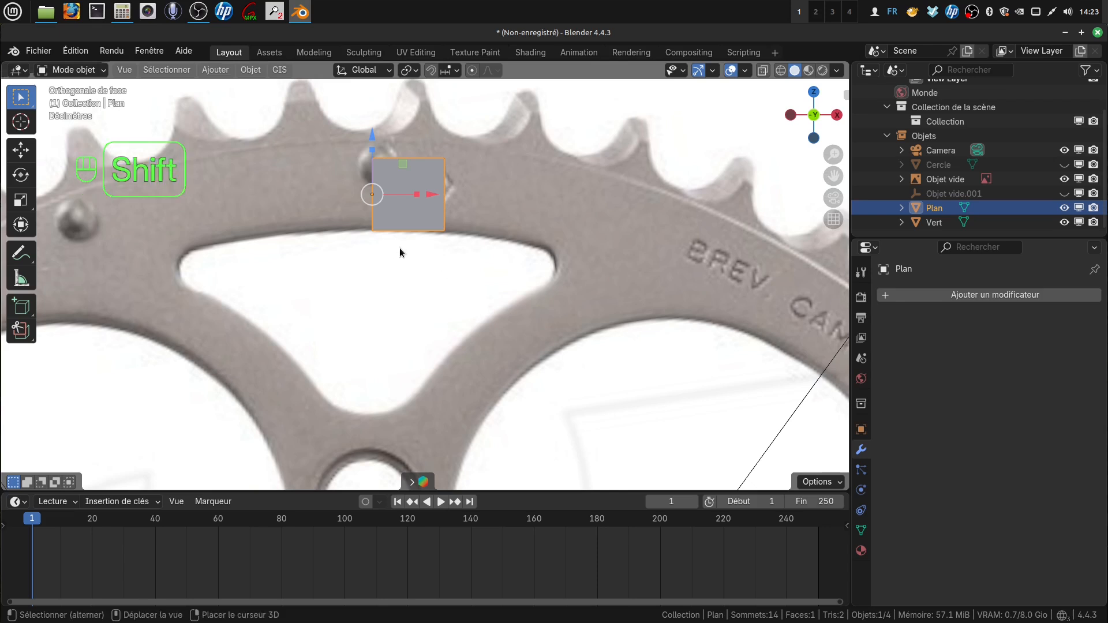
mouse_move(412, 250)
middle_mouse_down("shift")
mouse_move(437, 262)
mouse_move(425, 262)
middle_mouse_up("shift")
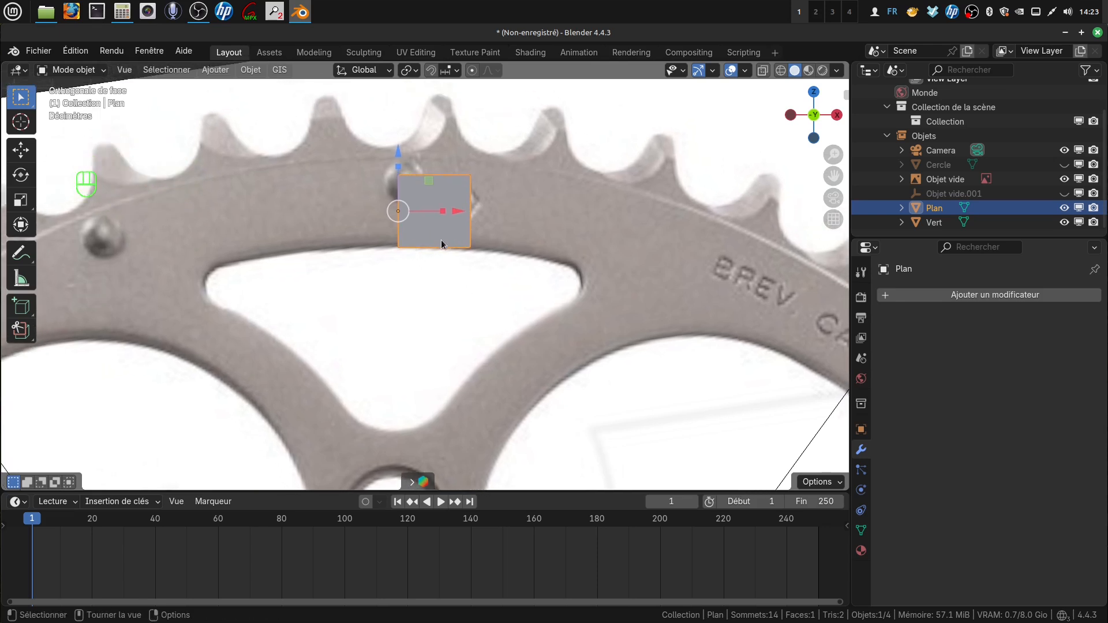
key("Tab")
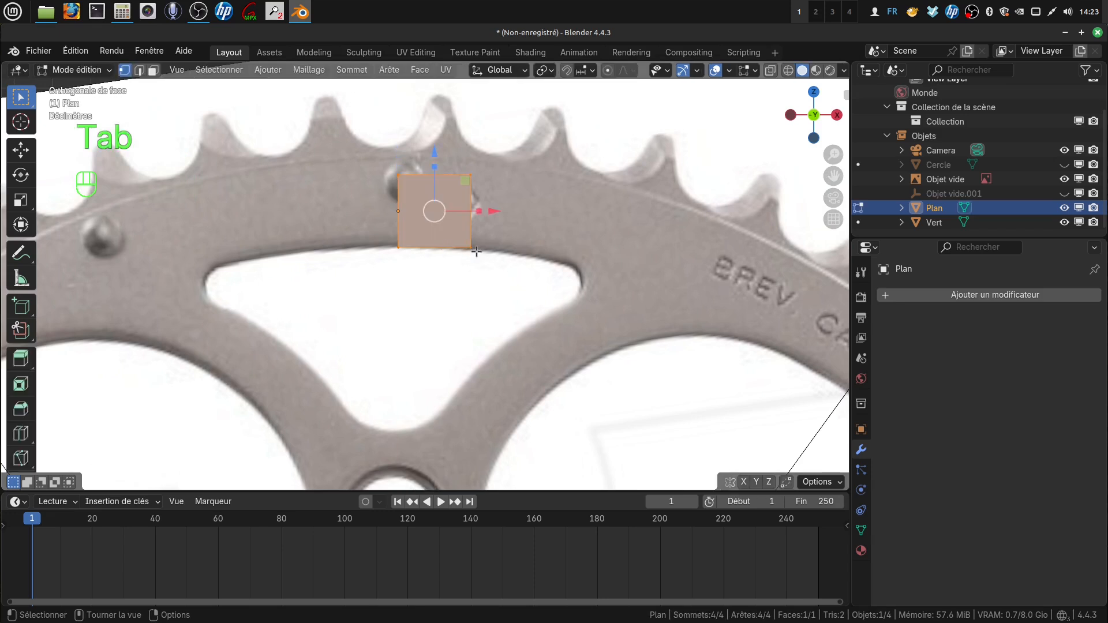
left_click(483, 176)
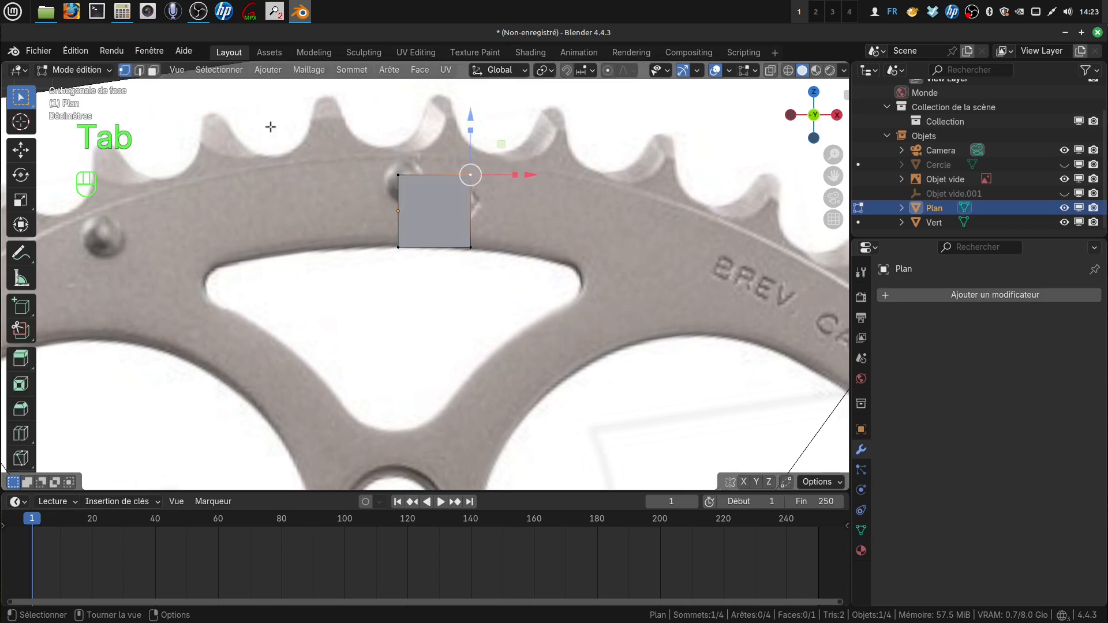
left_click(140, 71)
left_click(467, 222)
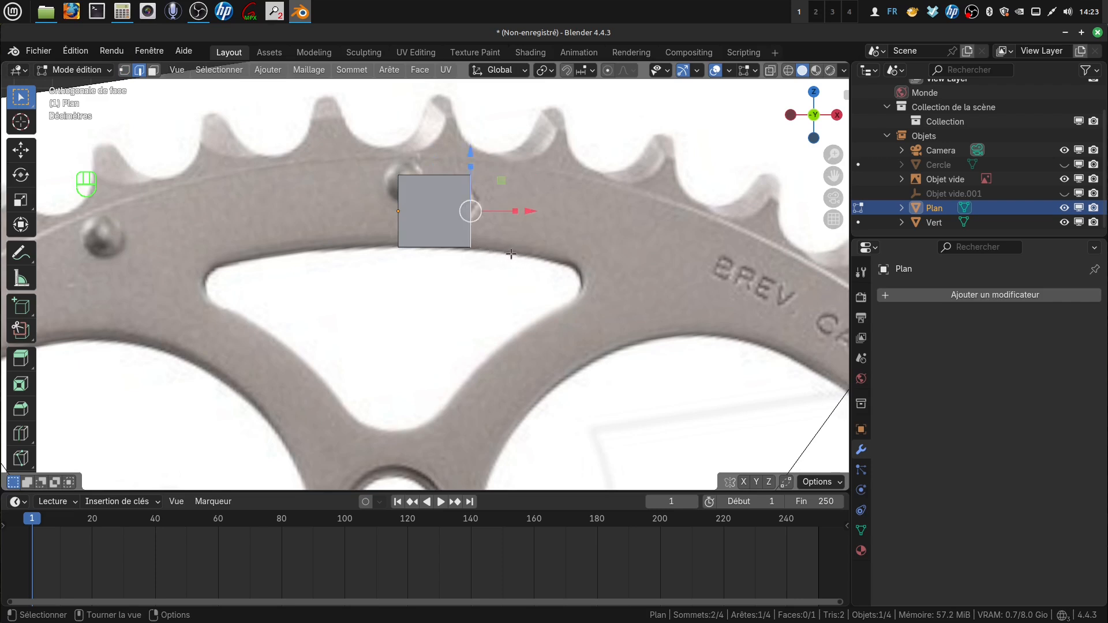
key("r")
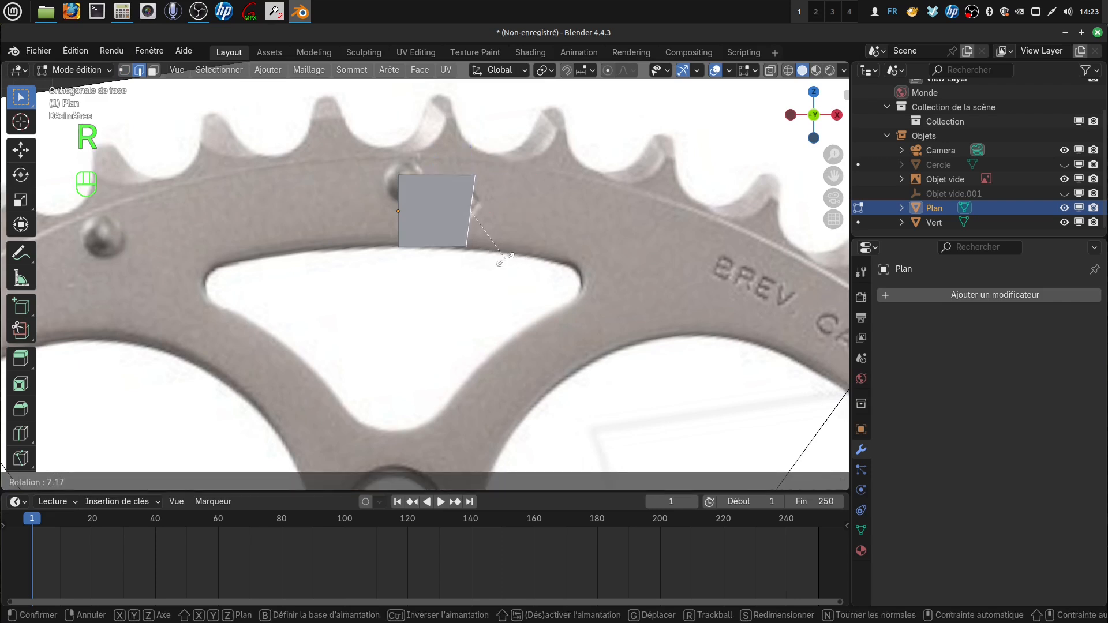
left_click(507, 254)
- Extrude the edge about 0.164 m in X and -0.021 m in Z, rotate it 11.9°, and extrude about 0.143 m in X and -0.030 m in Z
key("e")
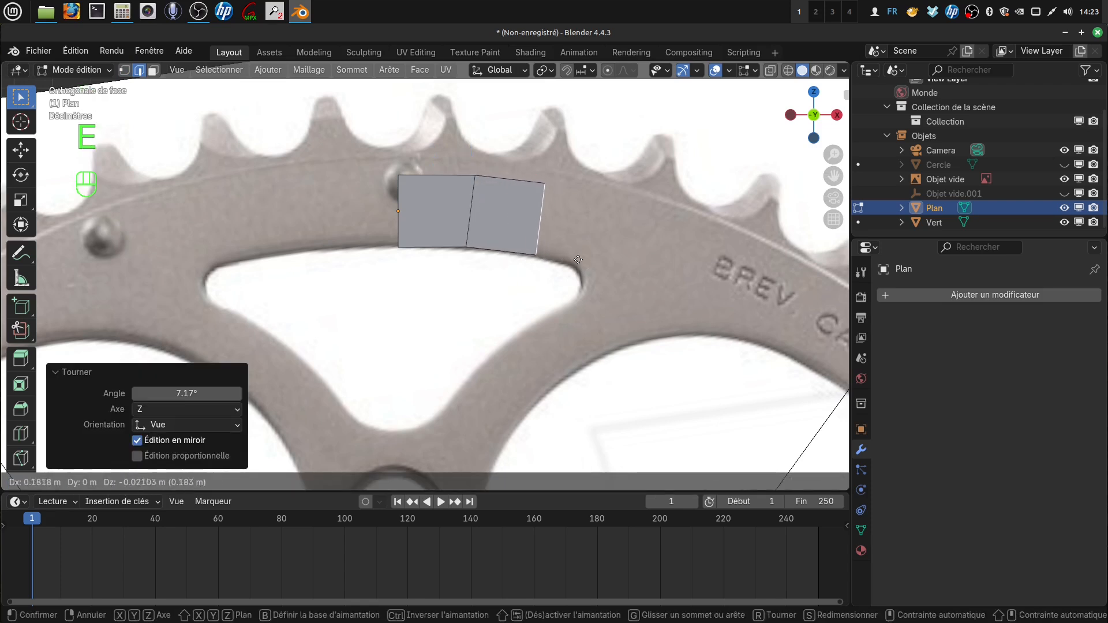
left_click(571, 259)
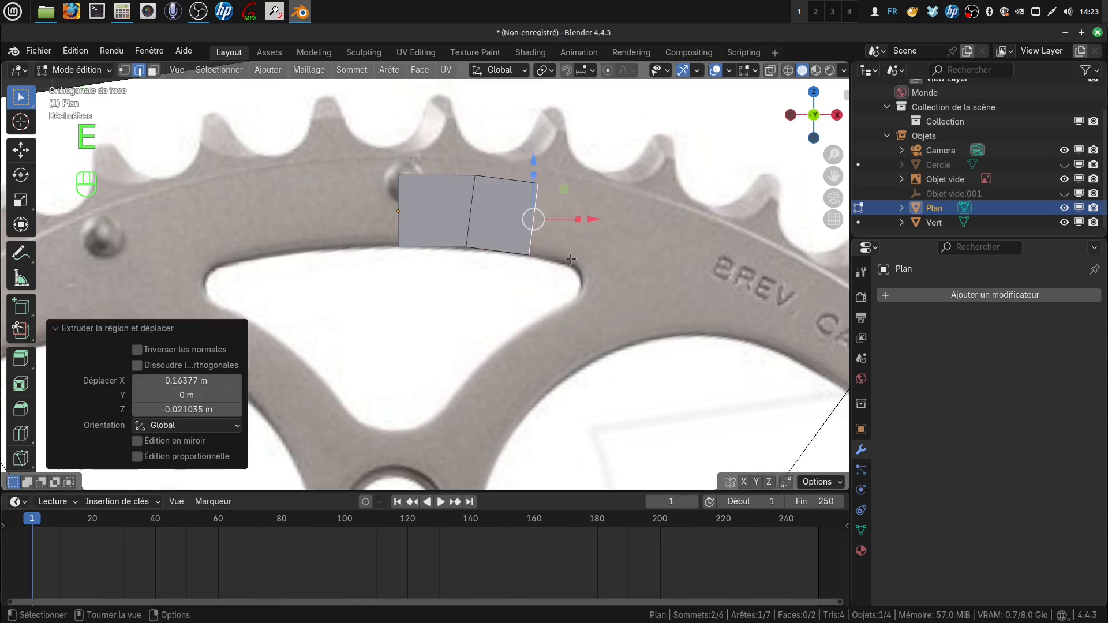
key("r")
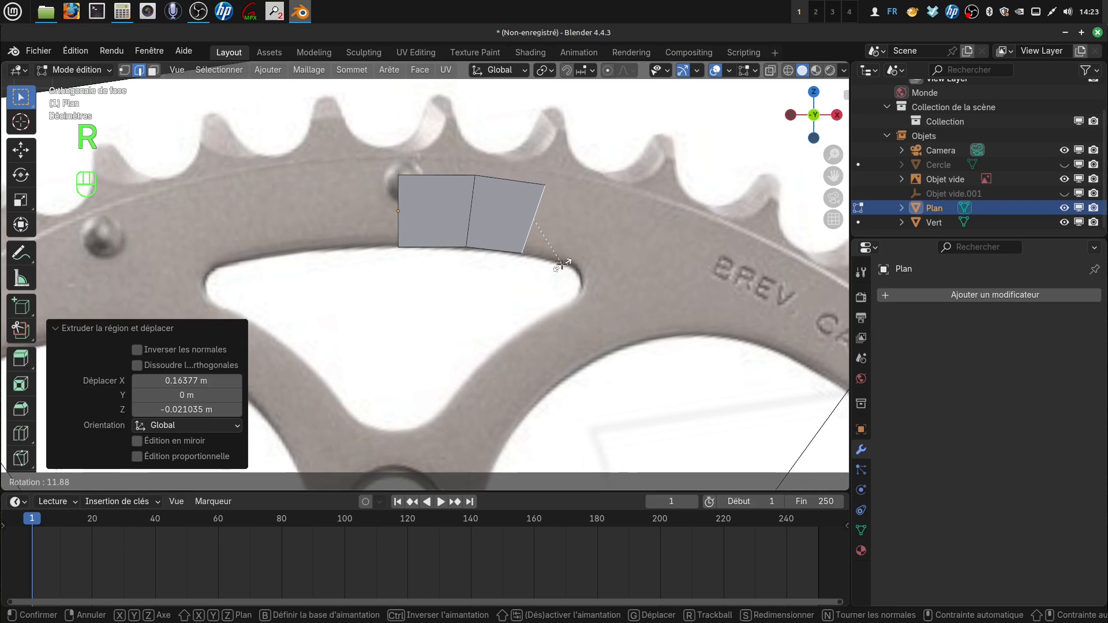
left_click(564, 263)
key("e")
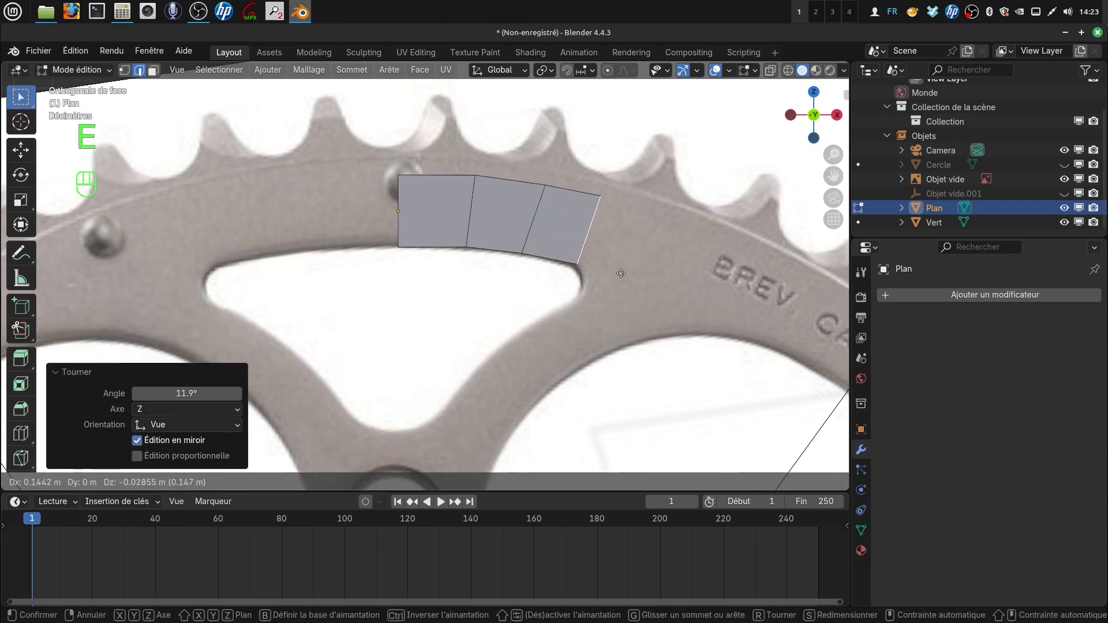
left_click(619, 272)
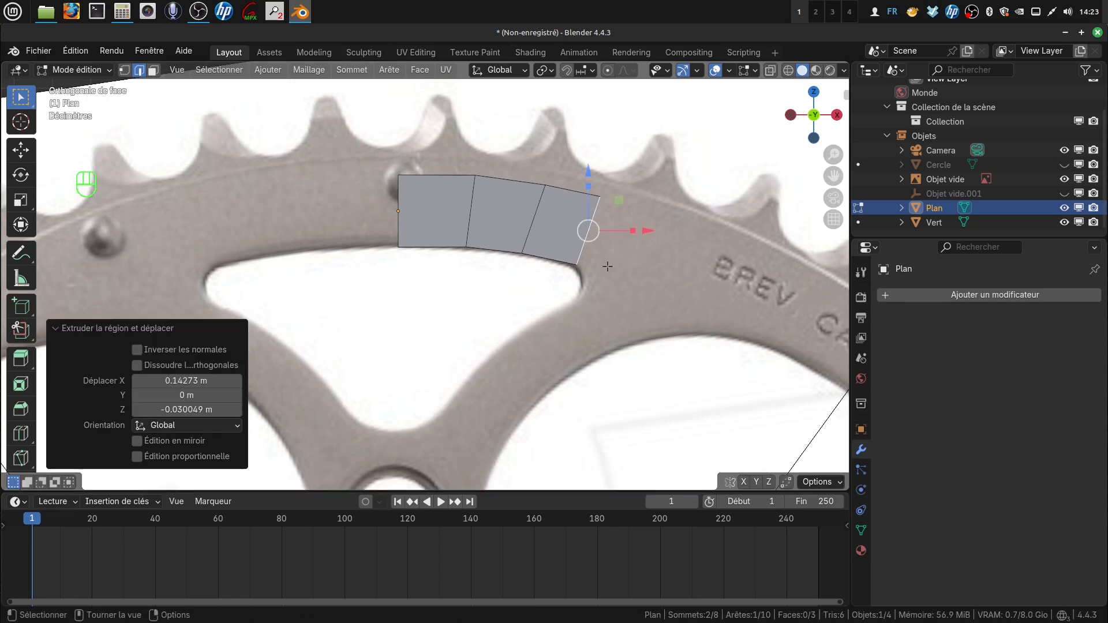
- Extrude the end edge about 0.128 m in X and -0.057 m in Z, rotate it 9.07°, and extrude about 0.116 m in X and -0.065 m in Z
key("e")
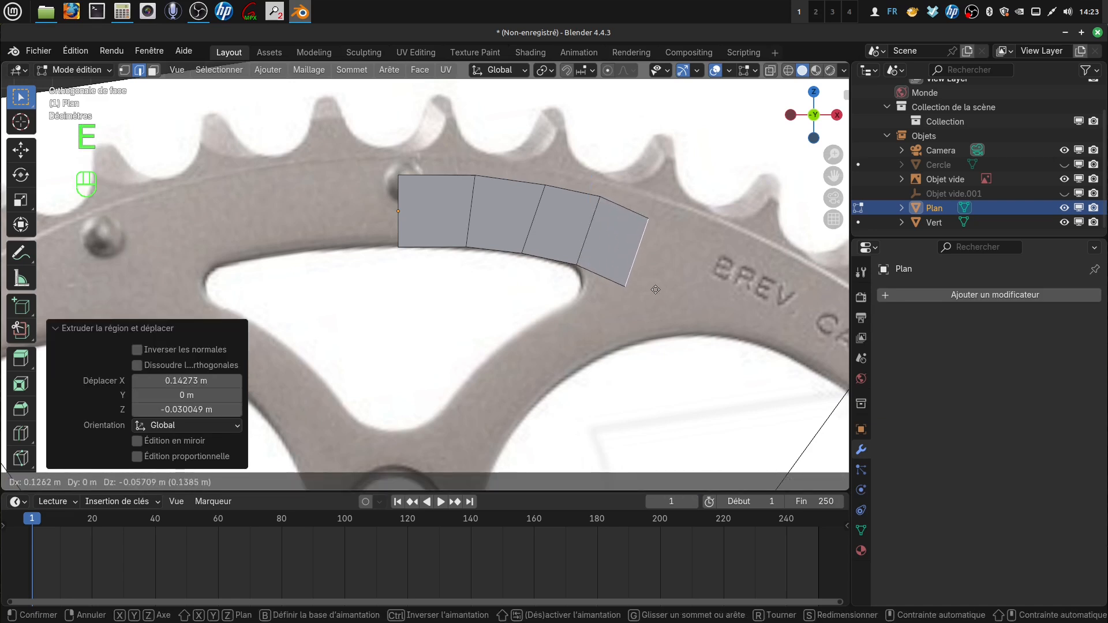
left_click(655, 288)
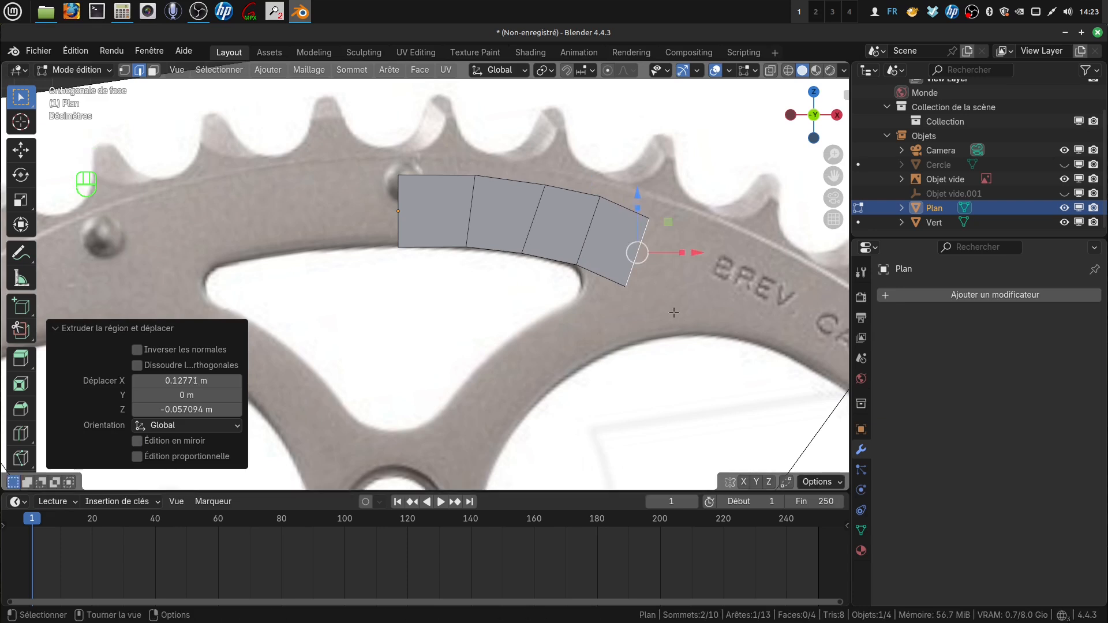
key("r")
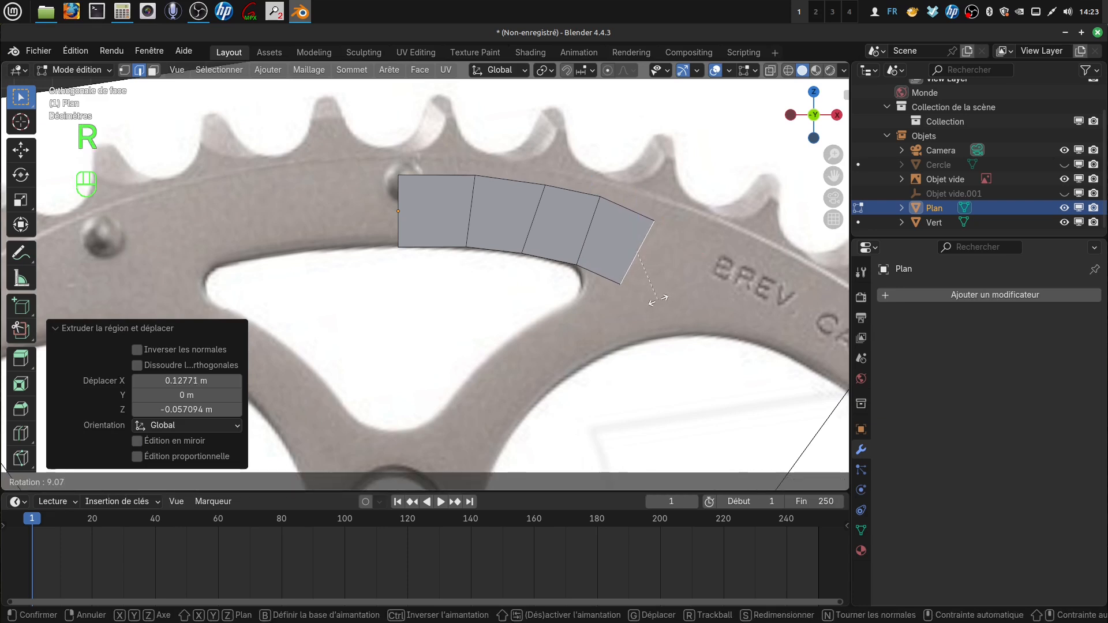
left_click(651, 298)
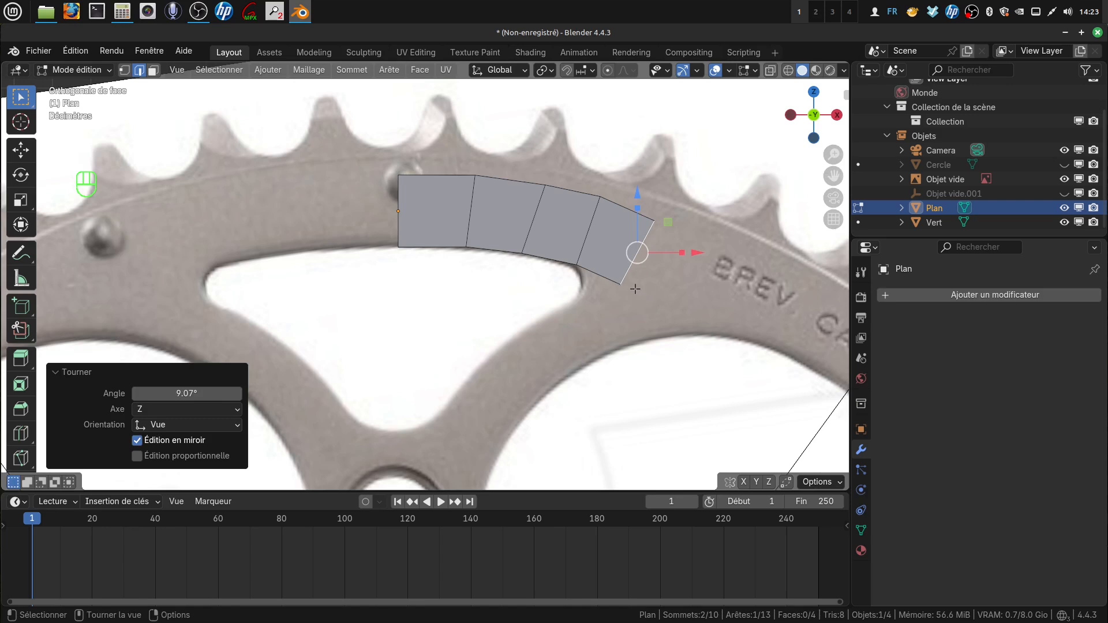
key("e")
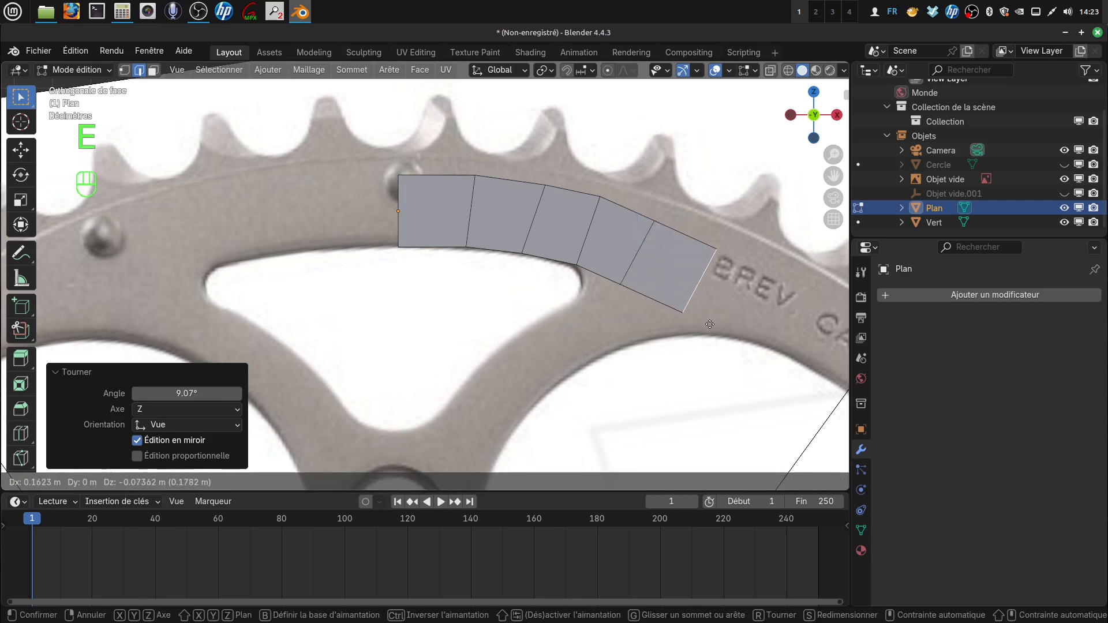
left_click(693, 323)
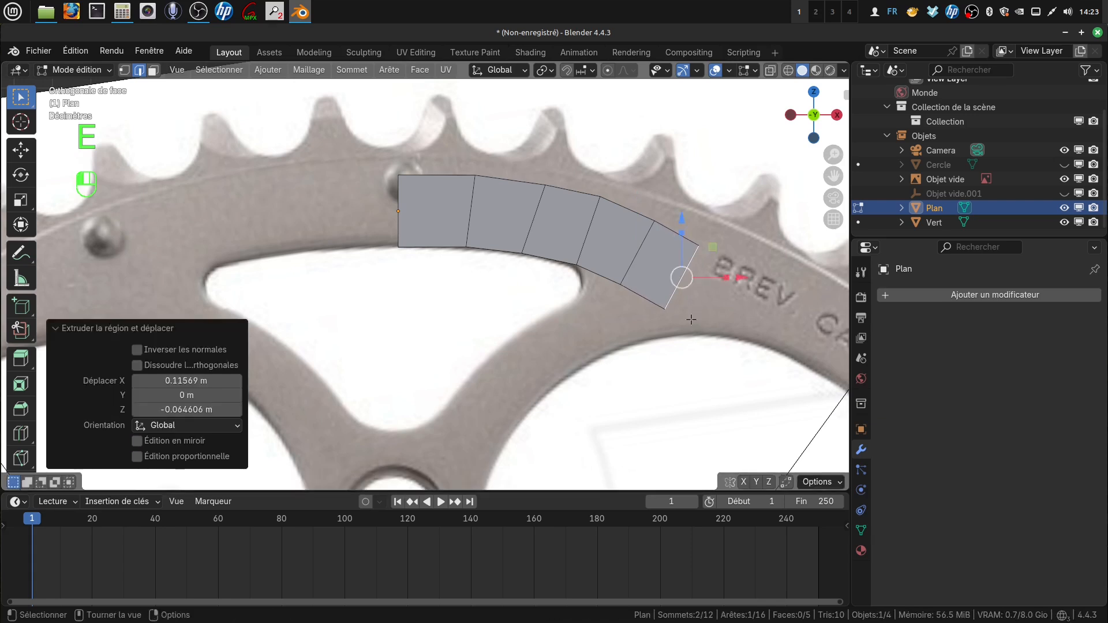
- Rotate the strip's end edge 13.4° and extrude it about 0.186 m in X and -0.071 m in Z along the rim
key("r")
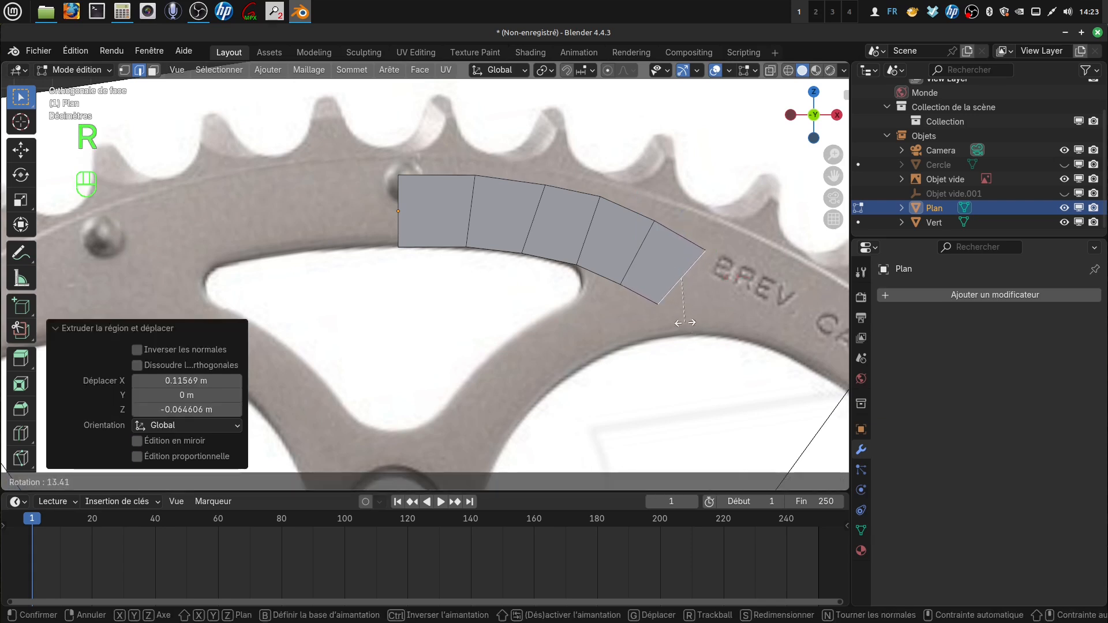
left_click(681, 322)
scroll(683, 311, "down", 2)
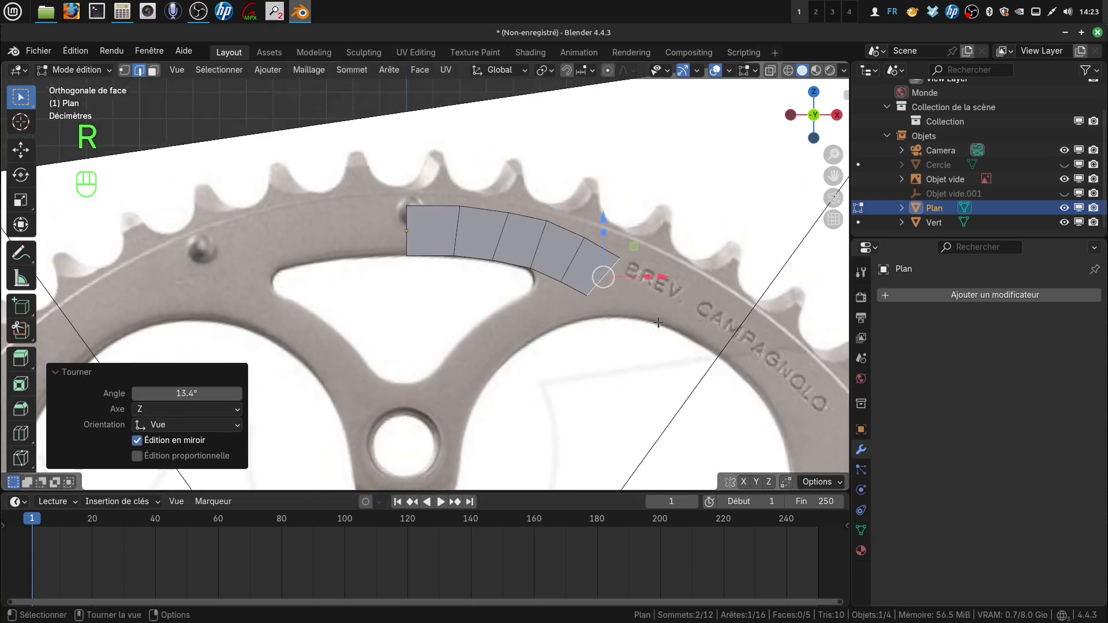
key("e")
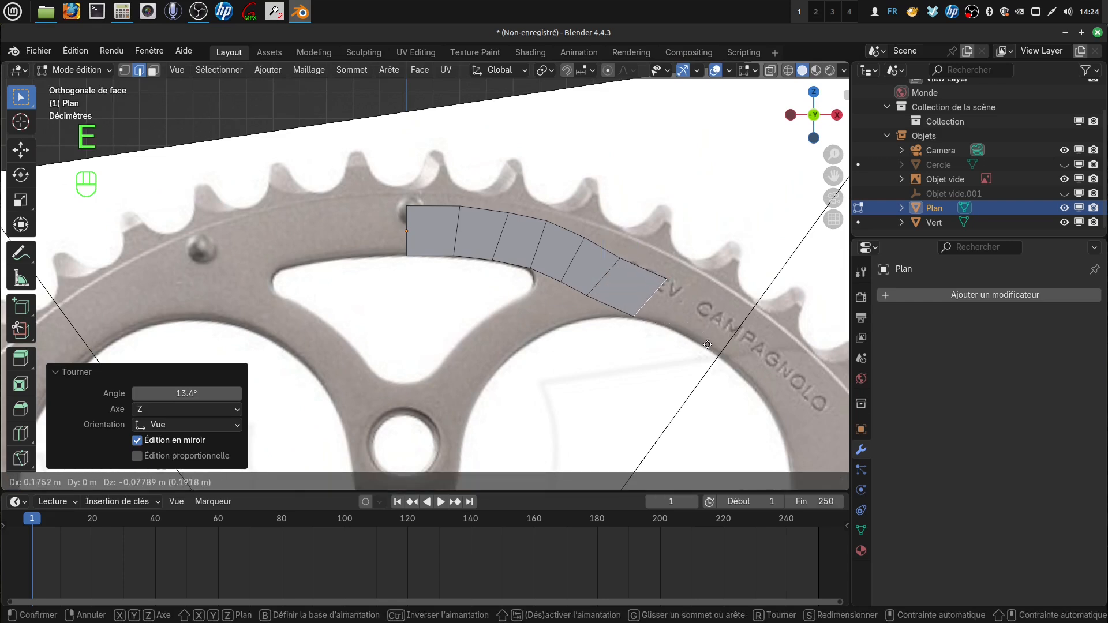
left_click(708, 343)
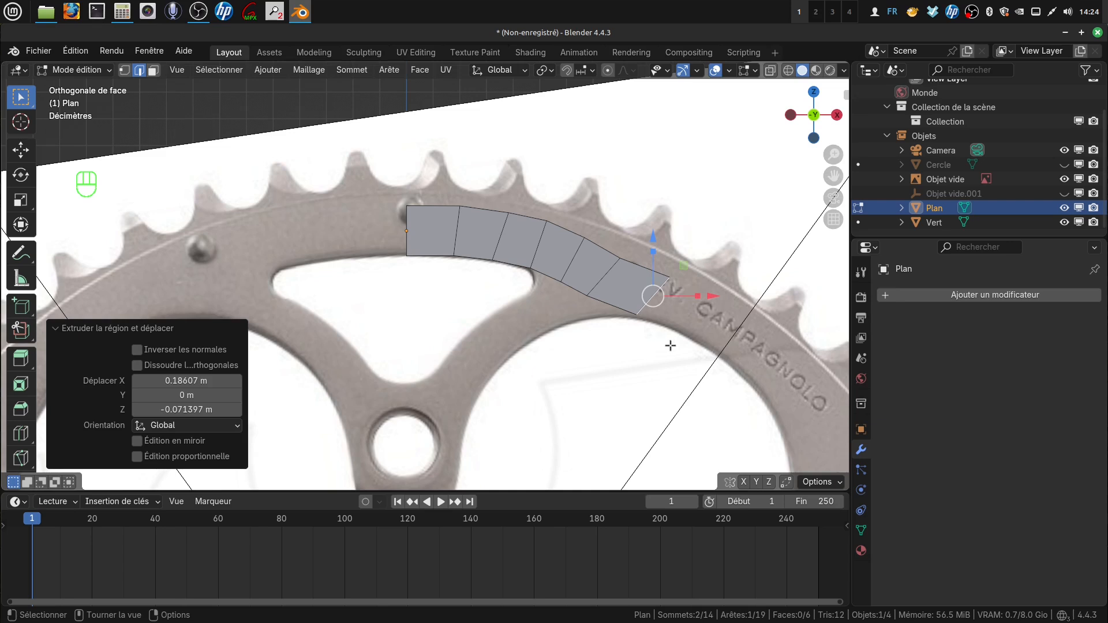
- Rotate the new end edge -14.3° and then 5.38° to set it square across the rim
key("r")
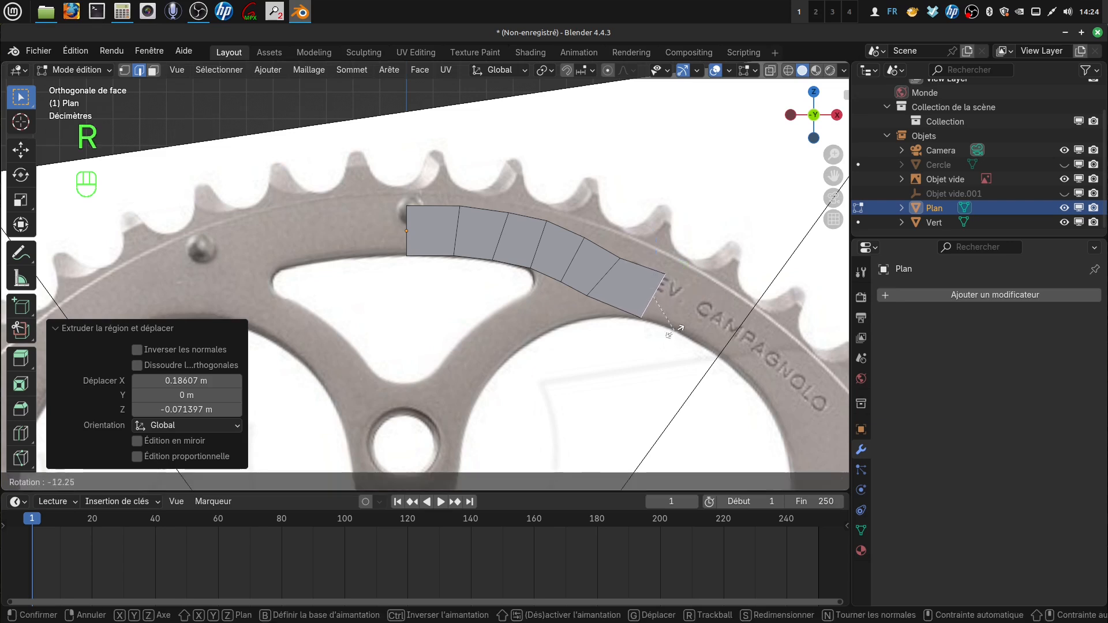
left_click(676, 331)
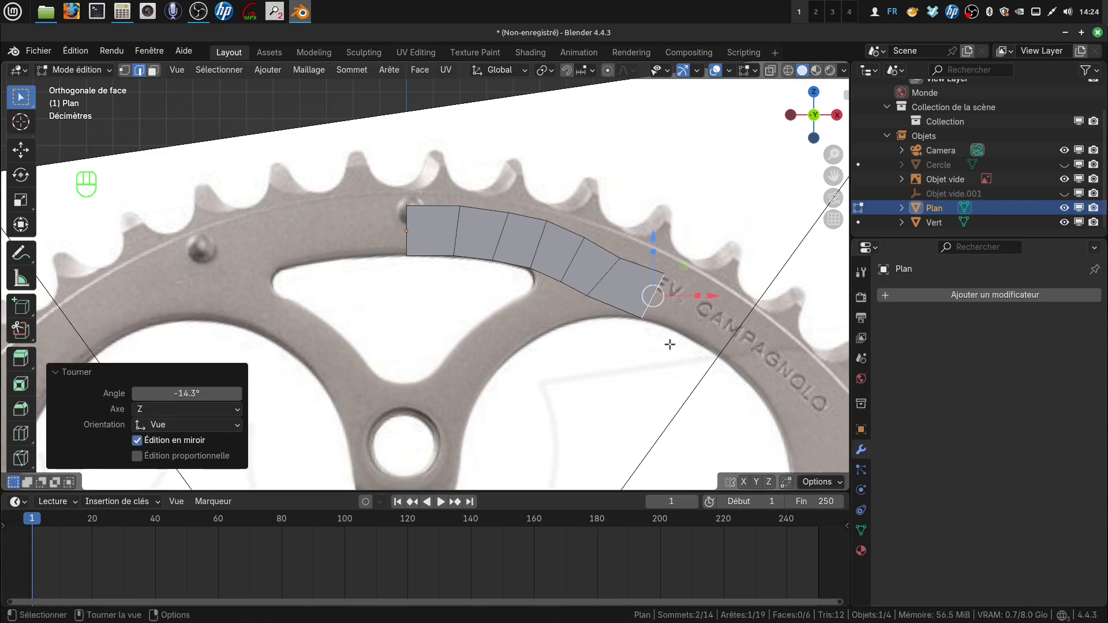
key("r")
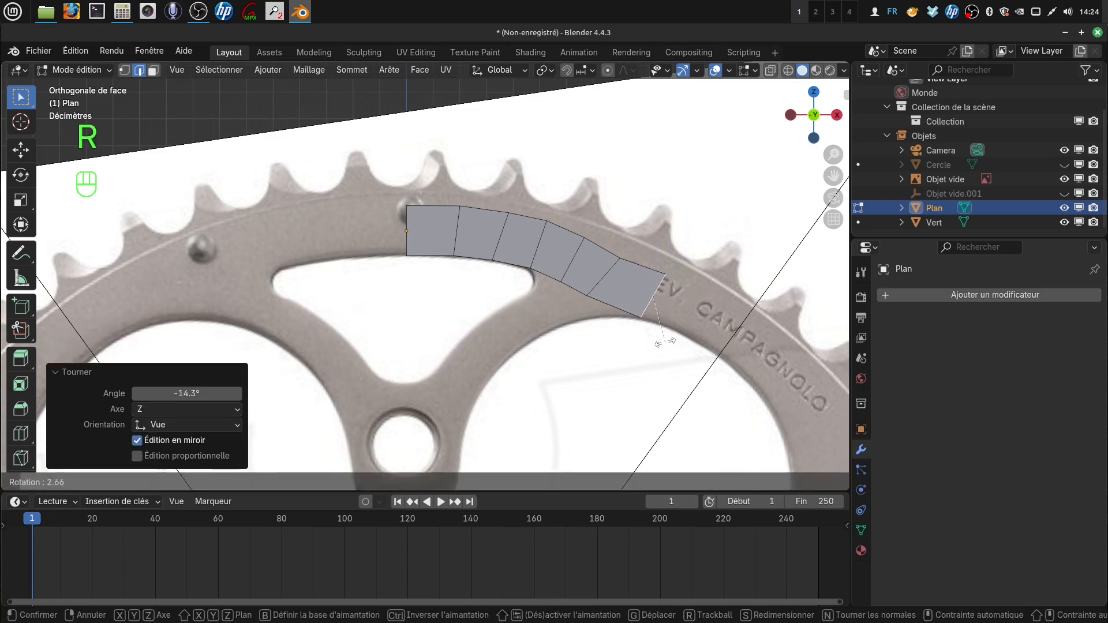
left_click(697, 337)
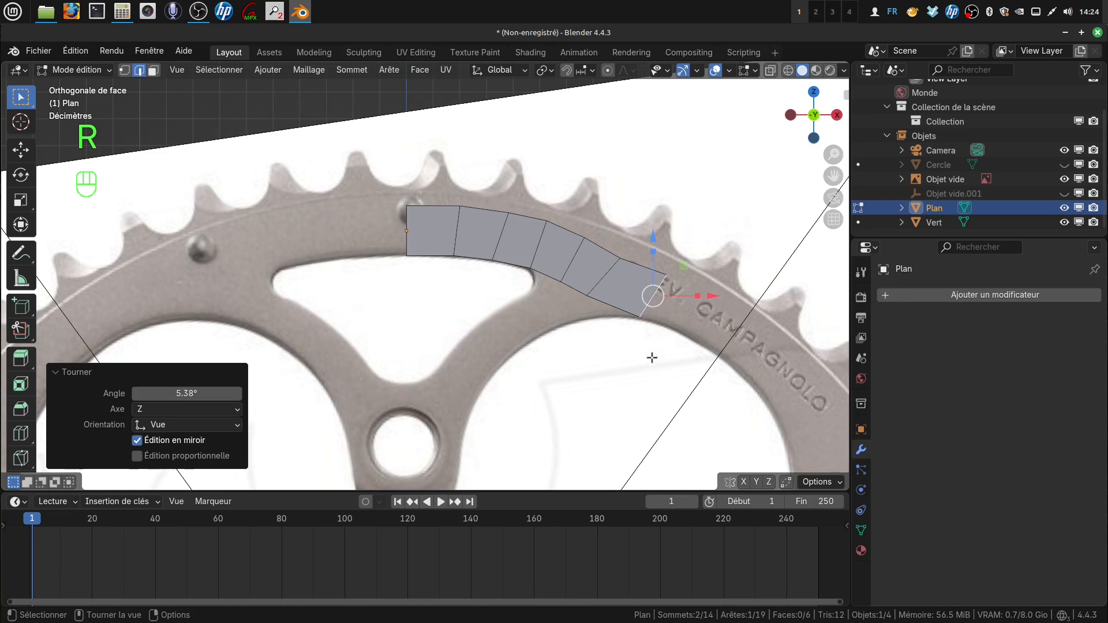
- Extrude the end edge about 0.156 m in X and -0.063 m in Z, then about 0.143 m in X and -0.082 m in Z
key("e")
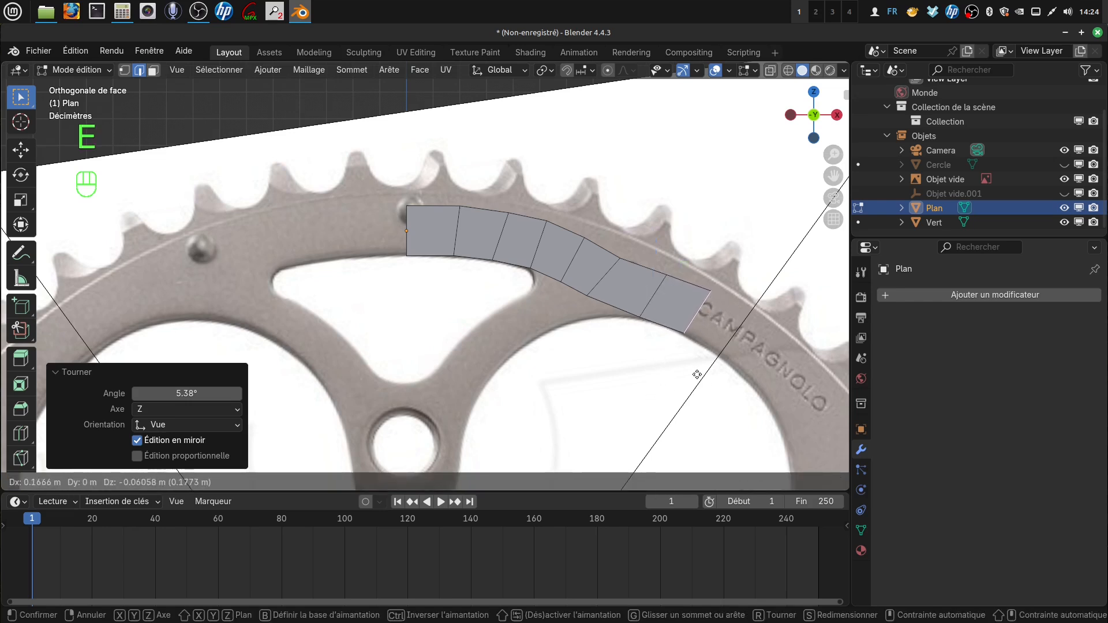
left_click(695, 373)
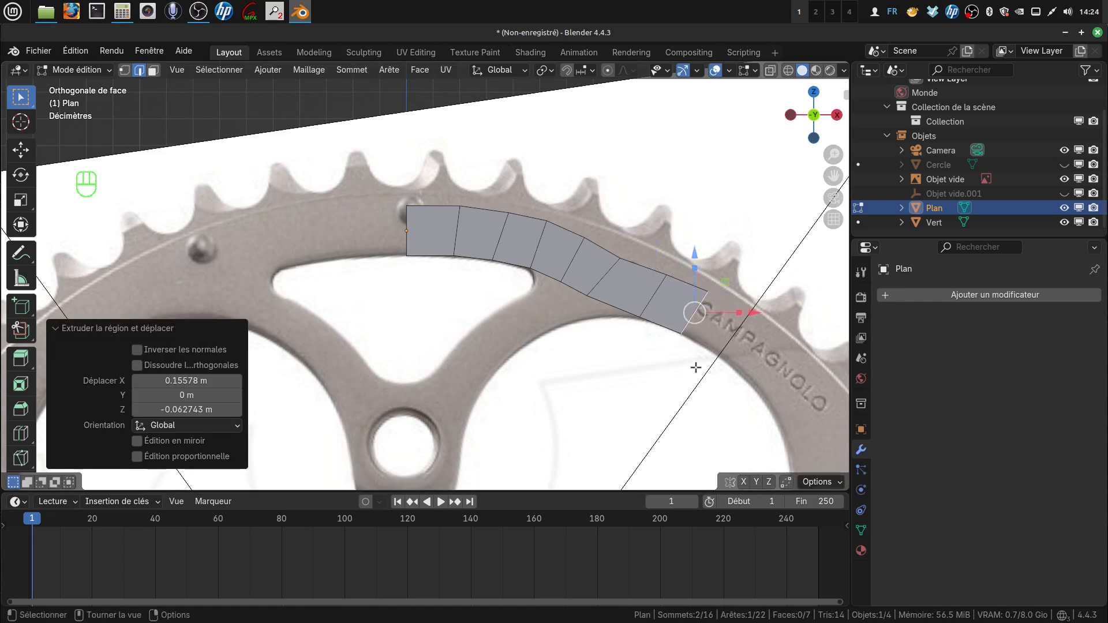
key("e")
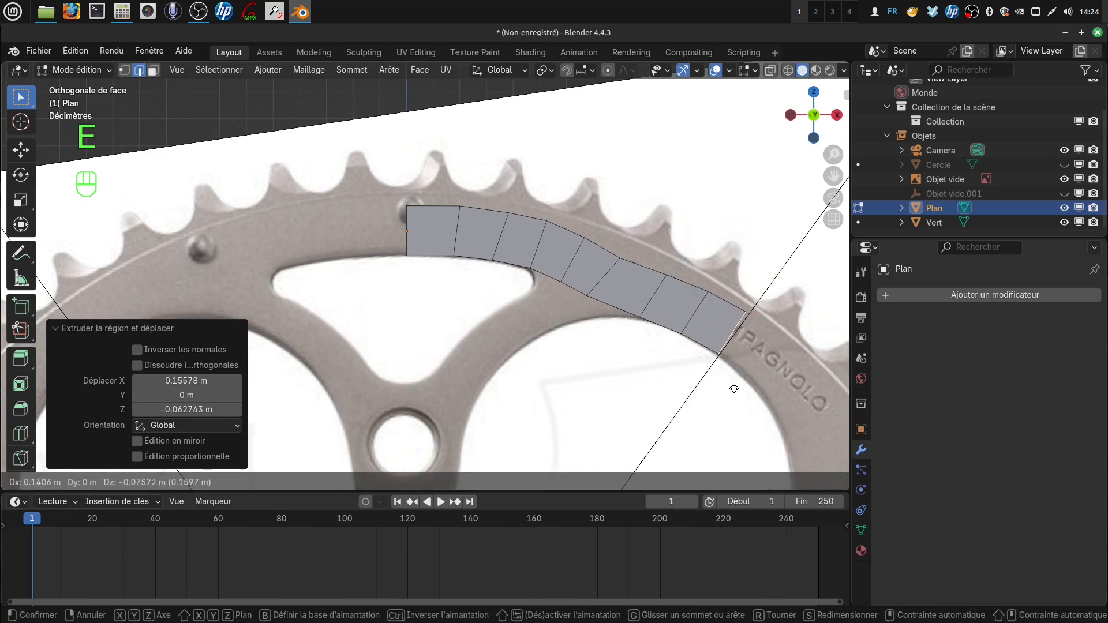
left_click(698, 370)
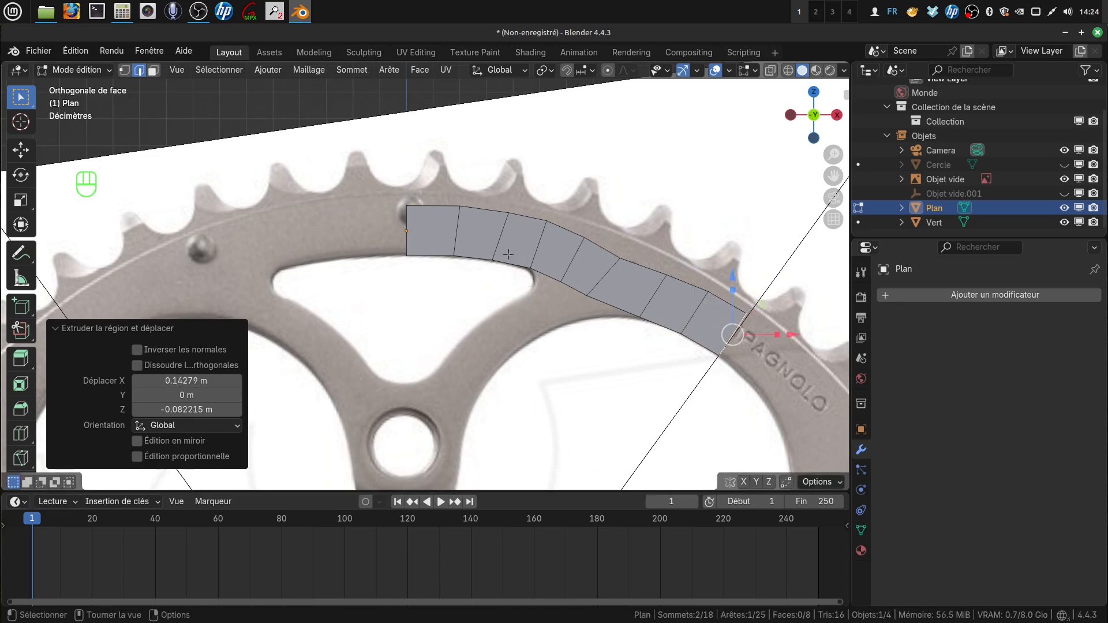
- In vertex selection, move the fifth, sixth and seventh outer vertices slightly up and outward to smooth the strip's outer curve
left_click(124, 70)
left_click(616, 264)
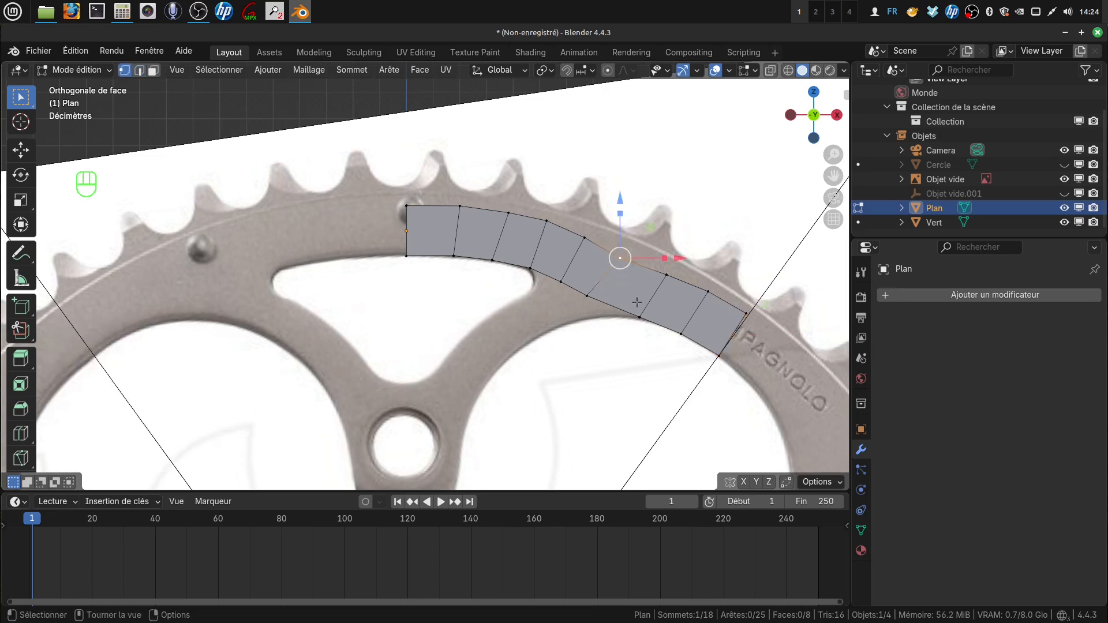
key("g")
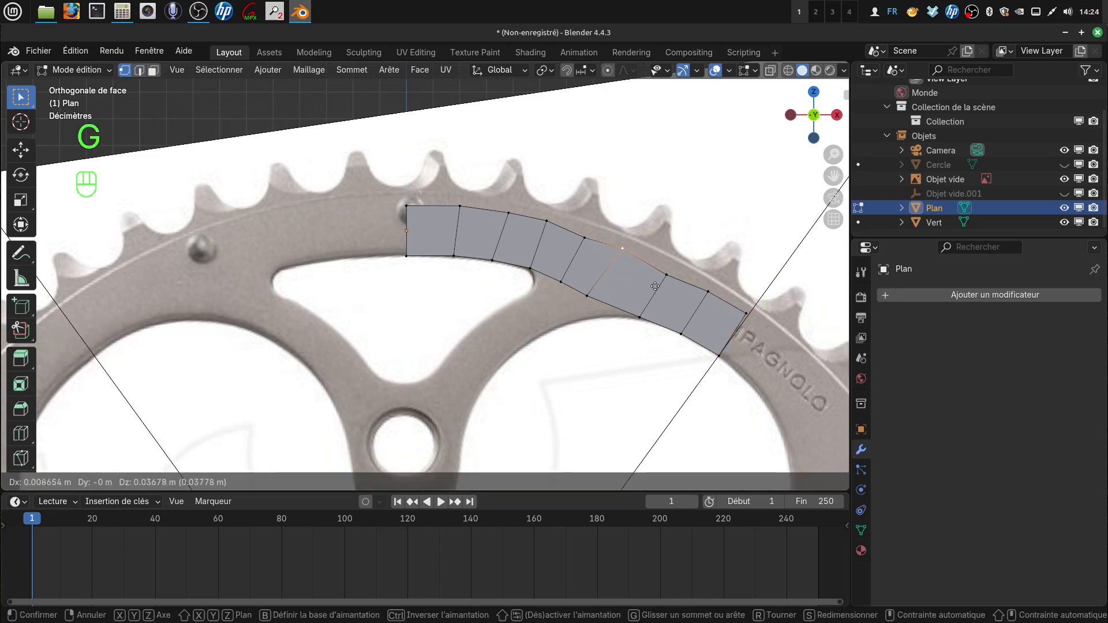
left_click(655, 286)
left_click(581, 244)
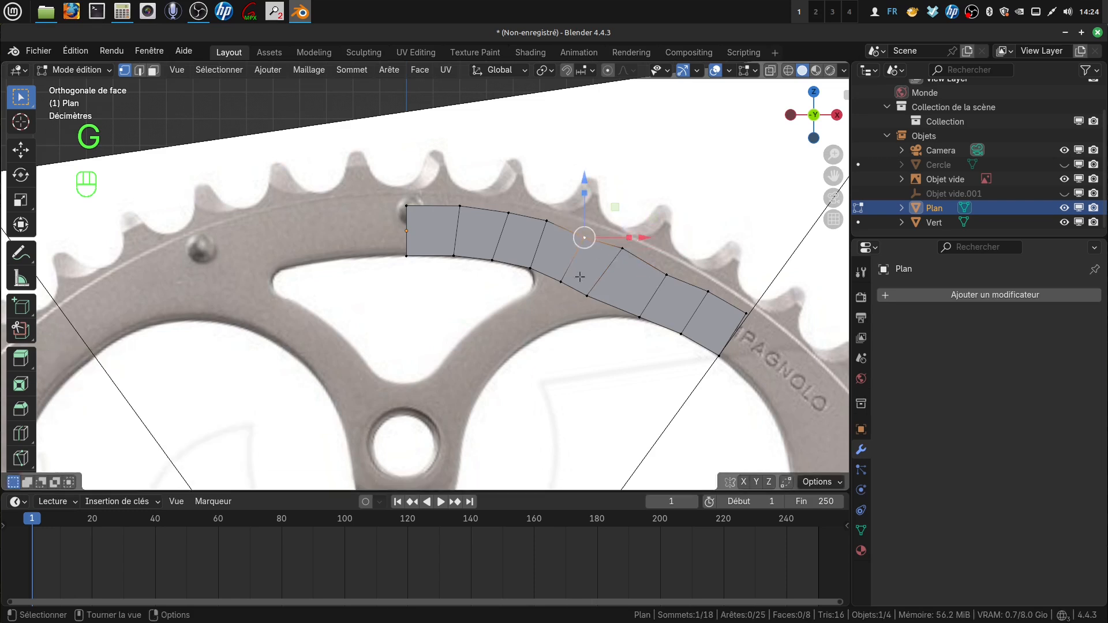
key("g")
left_click(591, 264)
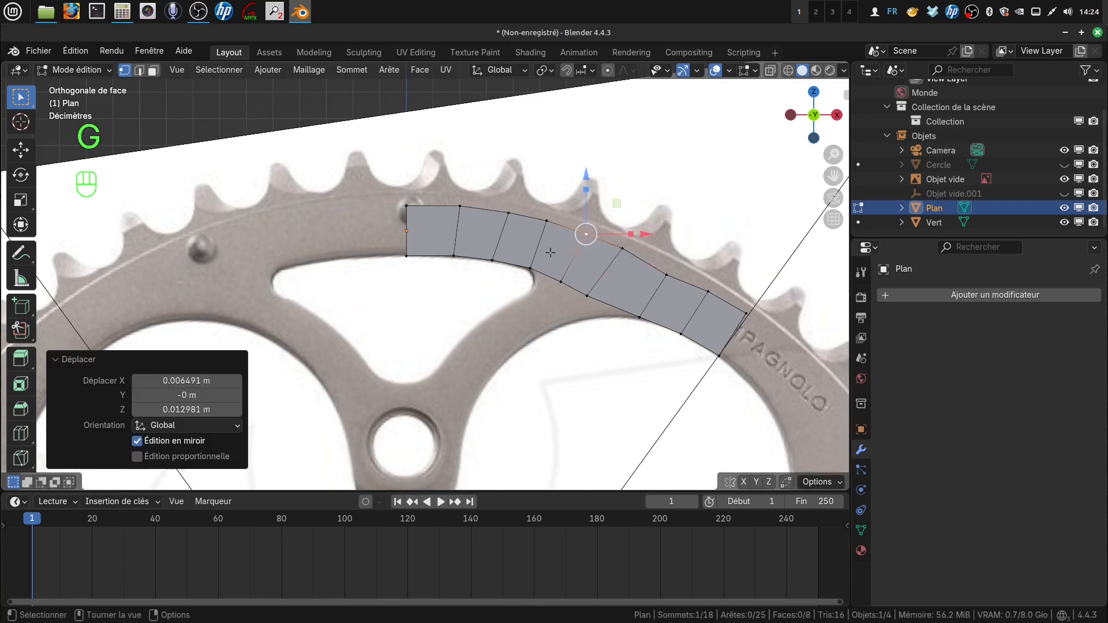
left_click(667, 281)
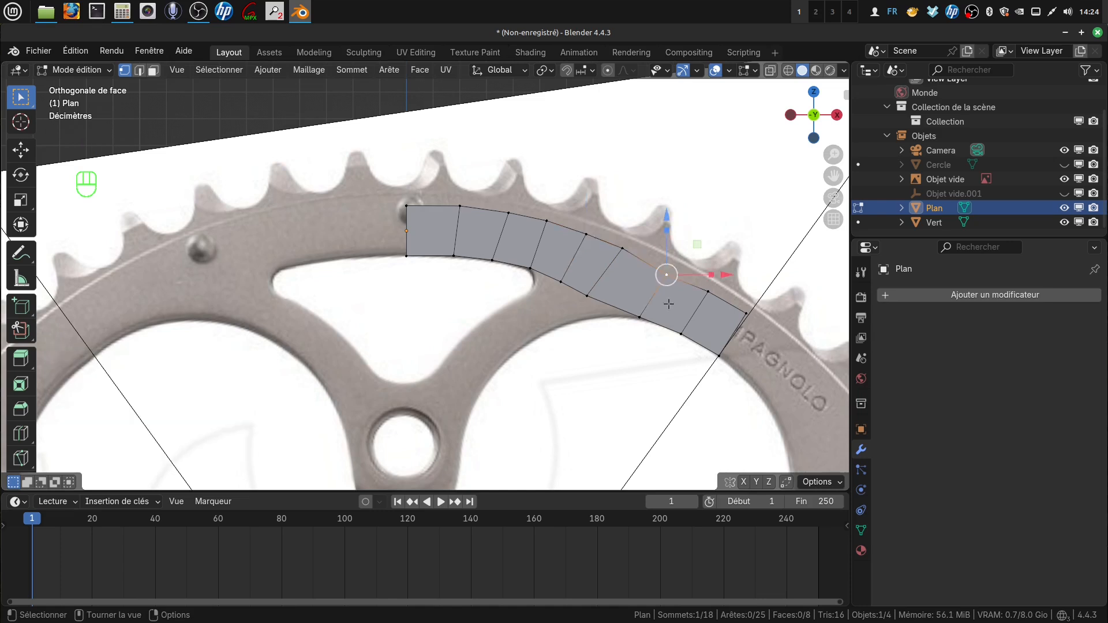
key("g")
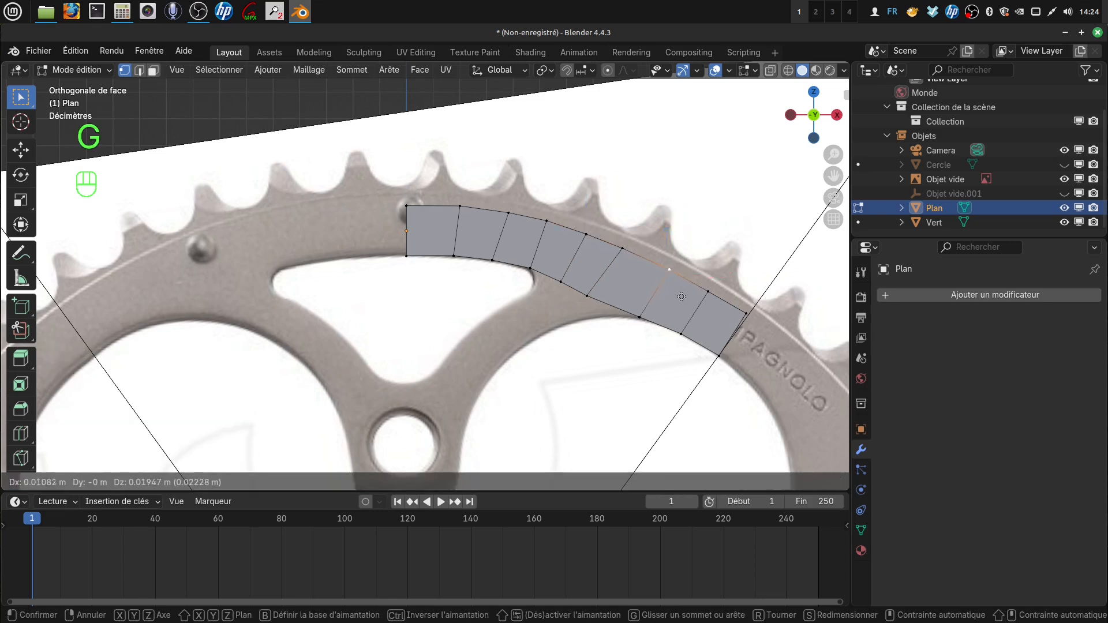
left_click(681, 296)
- Move two inner vertices near the arm, one about 0.048 m in X, the other about 0.017 m in X and 0.006 m in Z
left_click(587, 296)
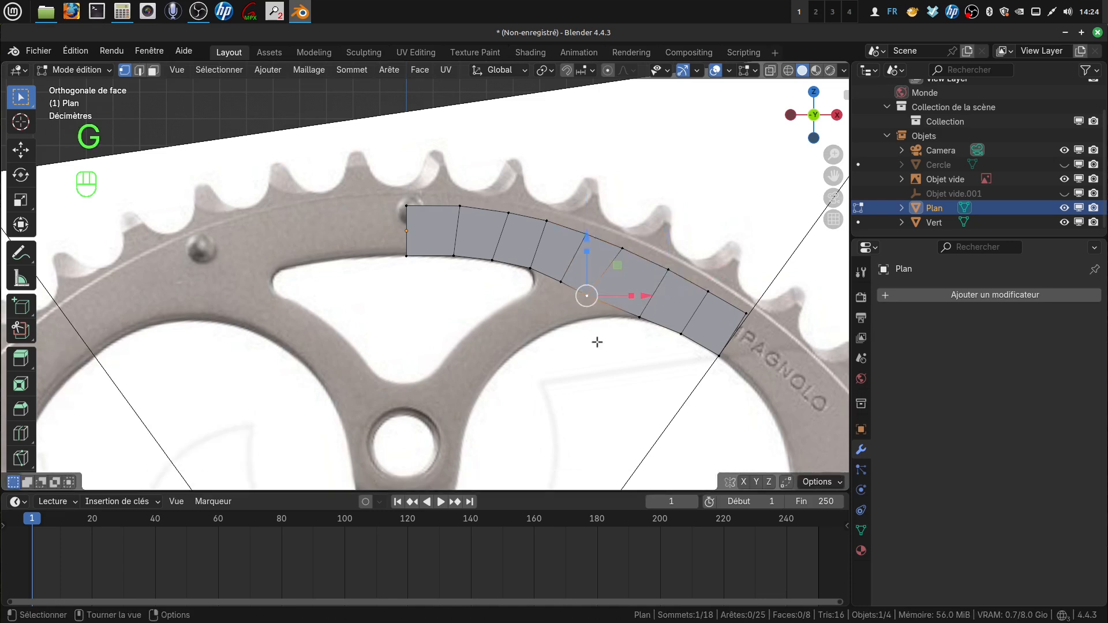
key("g")
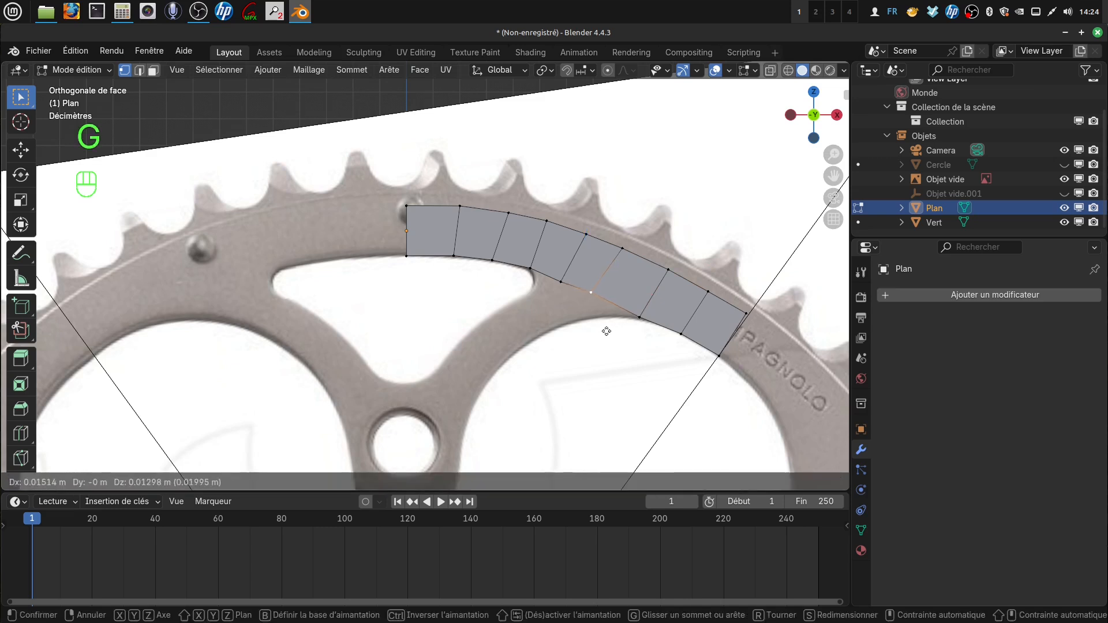
left_click(613, 334)
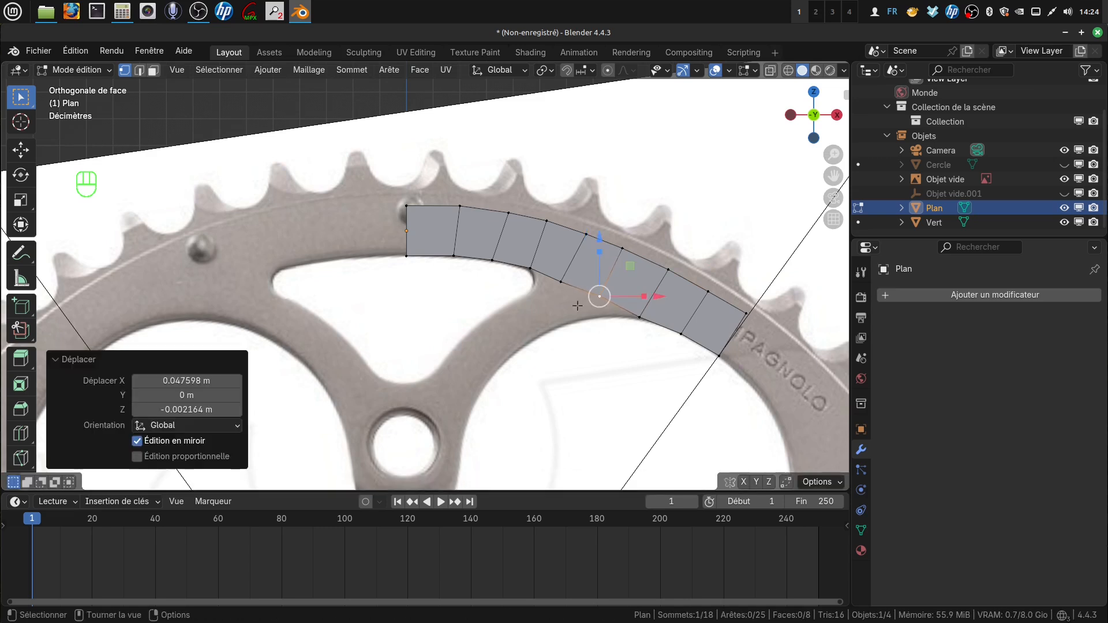
left_click(556, 300)
key("g")
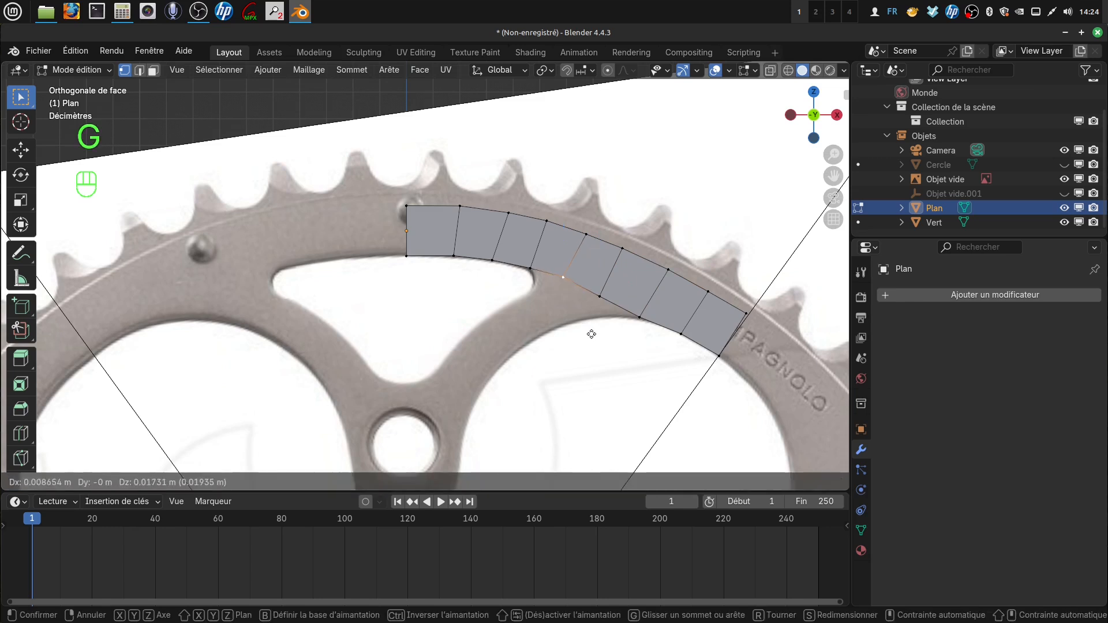
left_click(593, 336)
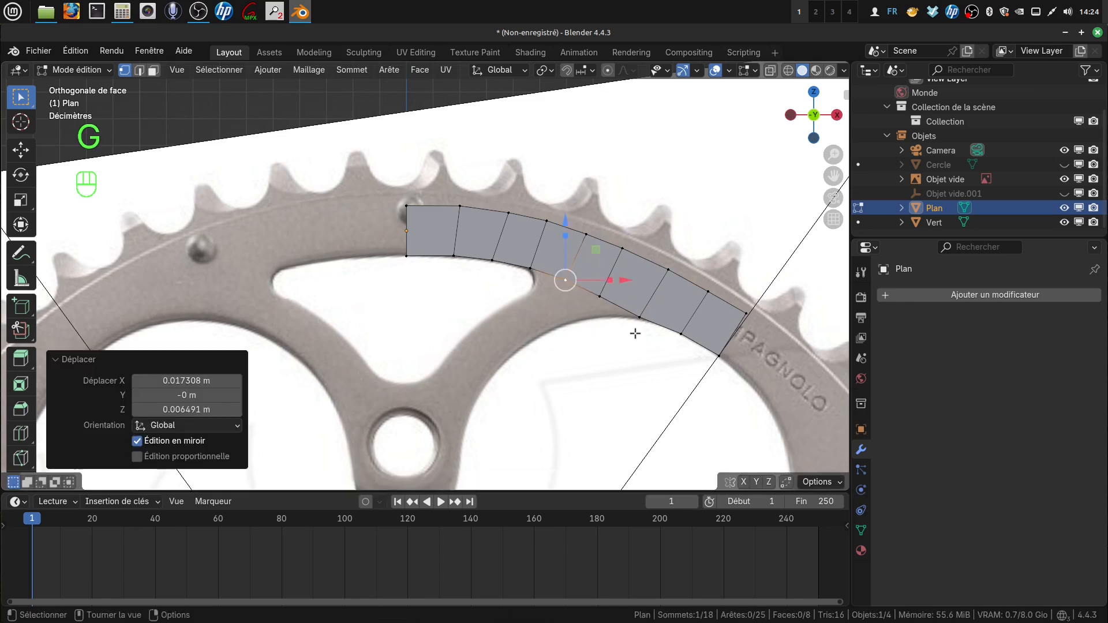
- Return to Object Mode and add a Mirror modifier to the plane on the X axis
scroll(587, 342, "down", 1)
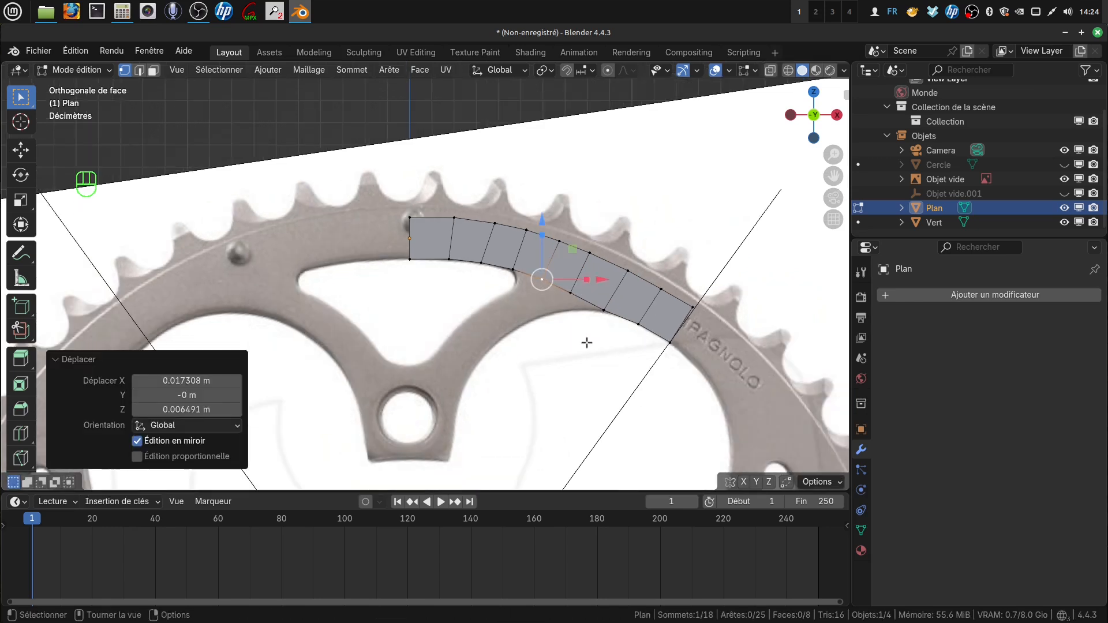
middle_click_drag(556, 342, 552, 311, "shift")
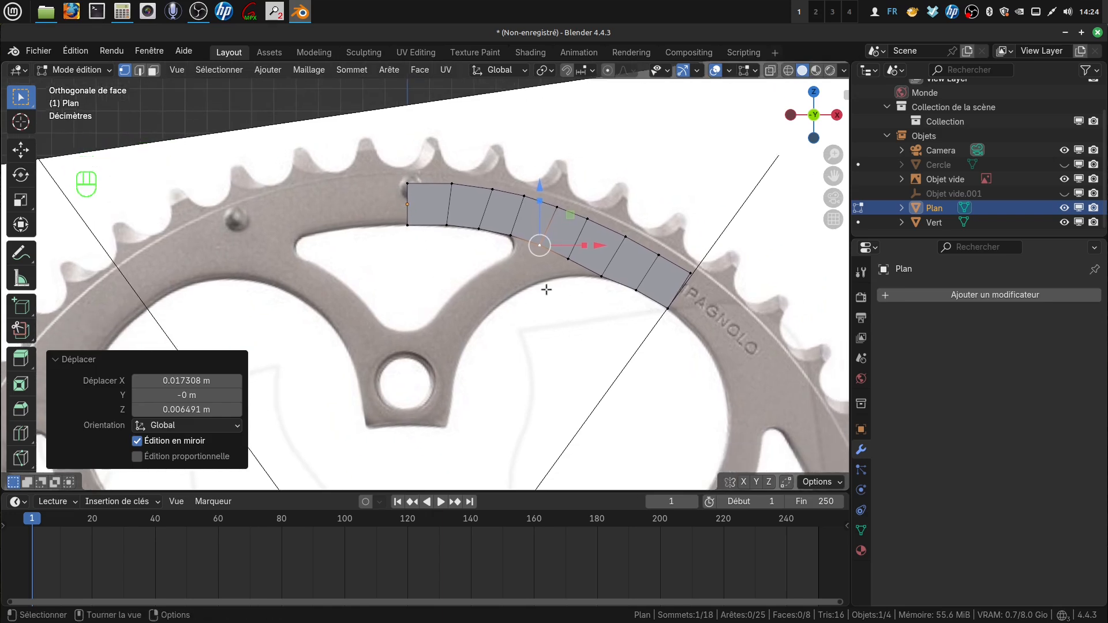
key("Tab")
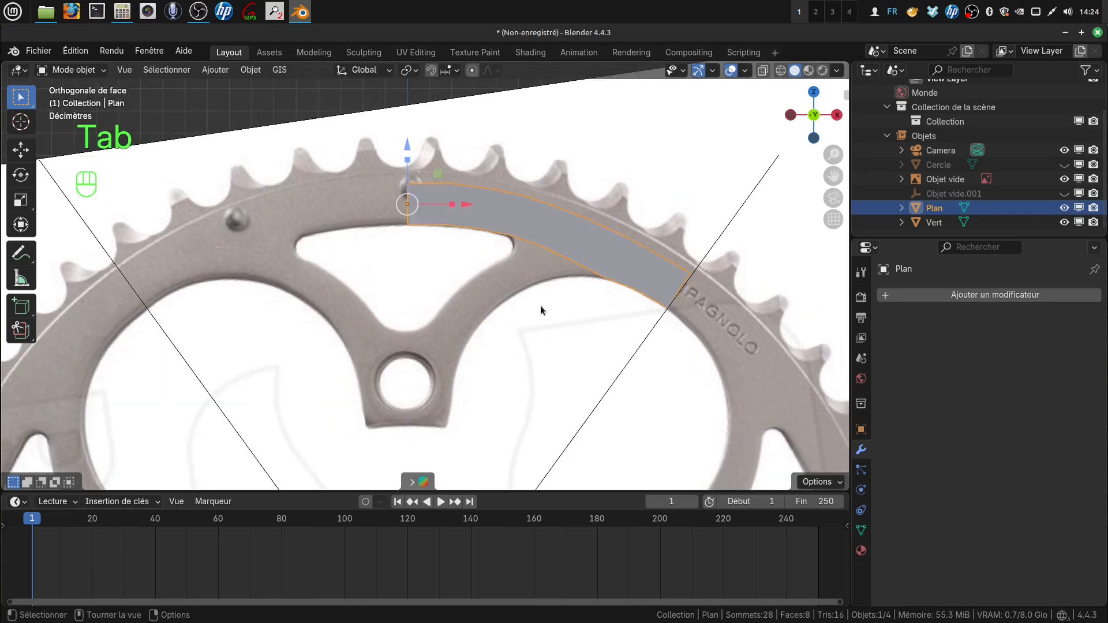
left_click(989, 296)
mouse_move(989, 300)
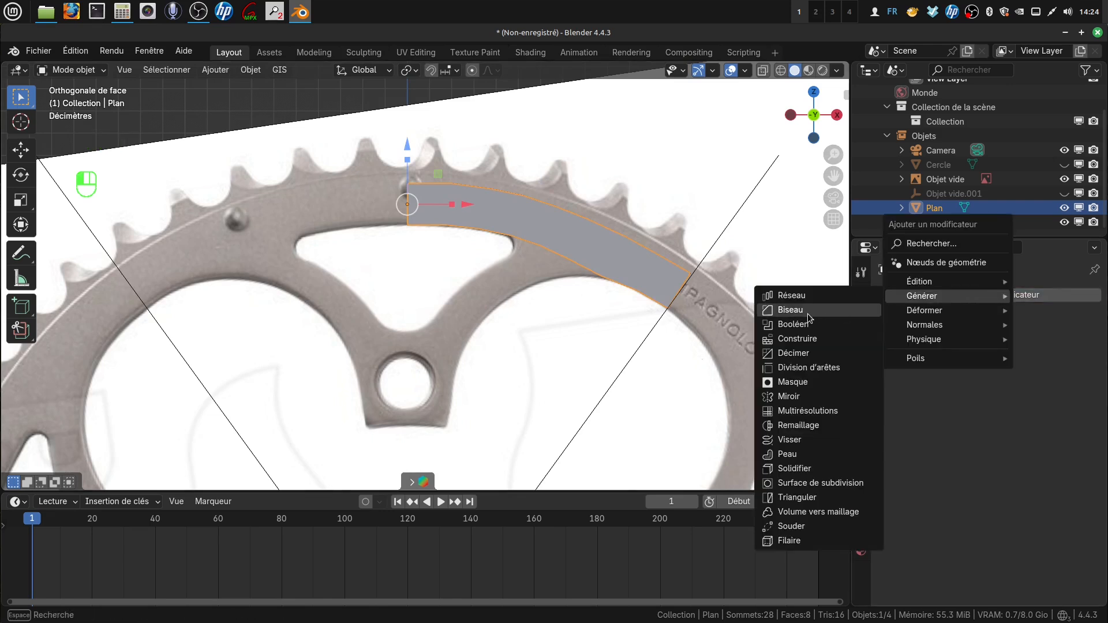
left_click(811, 397)
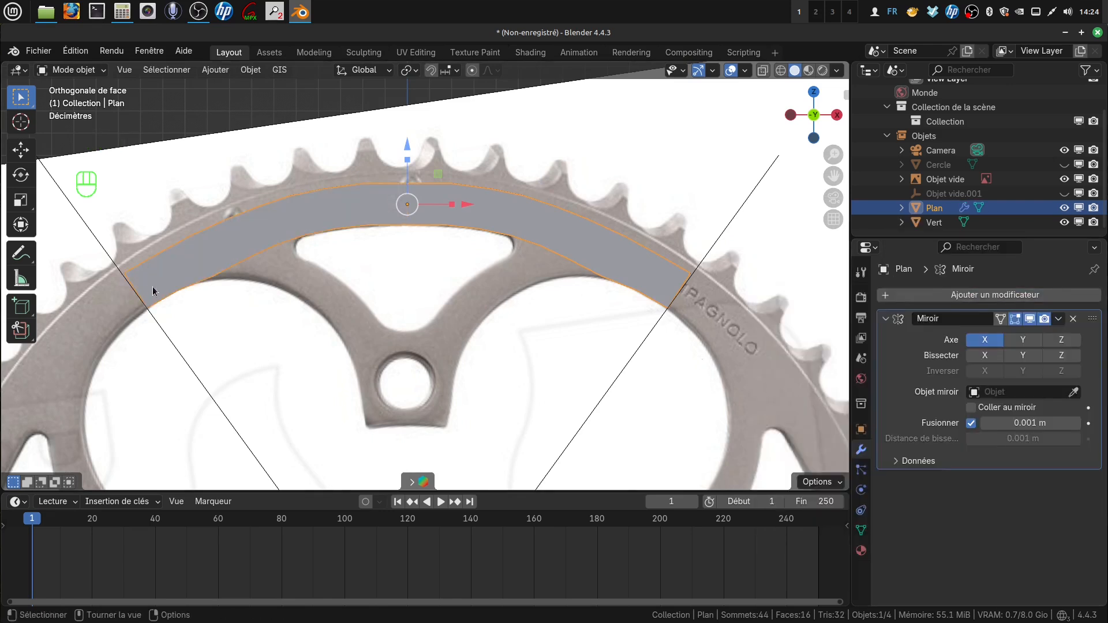
- In Edit Mode, extrude the three inner rim edges above the arm about -0.069 m in X and -0.072 m in Z
scroll(606, 372, "up", 2)
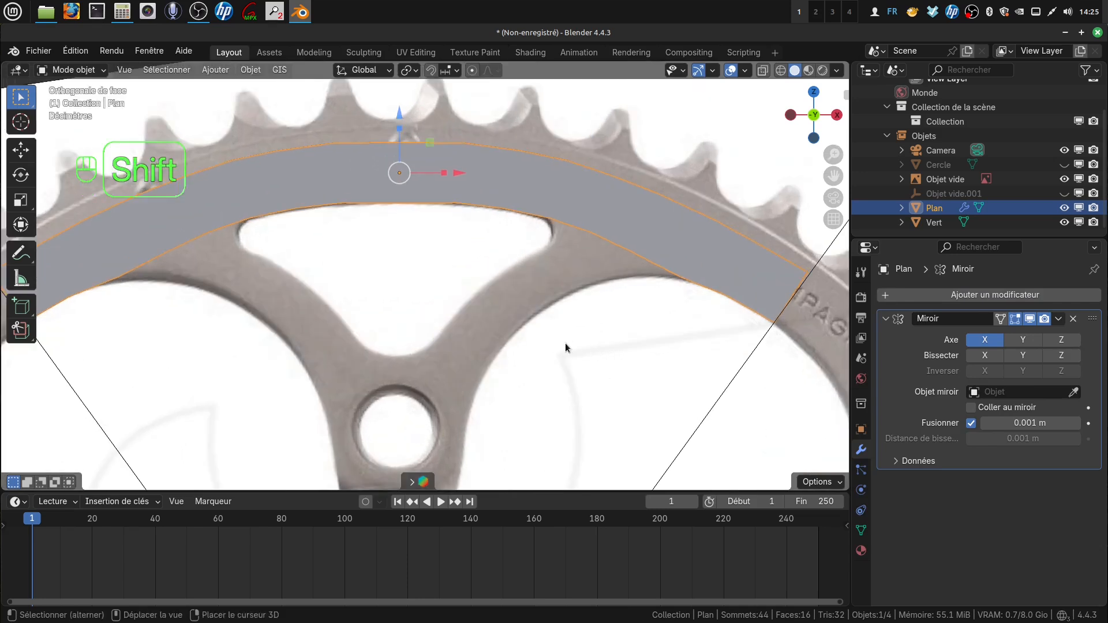
scroll(562, 339, "up", 1)
key("Tab")
scroll(520, 300, "down", 2, "ctrl")
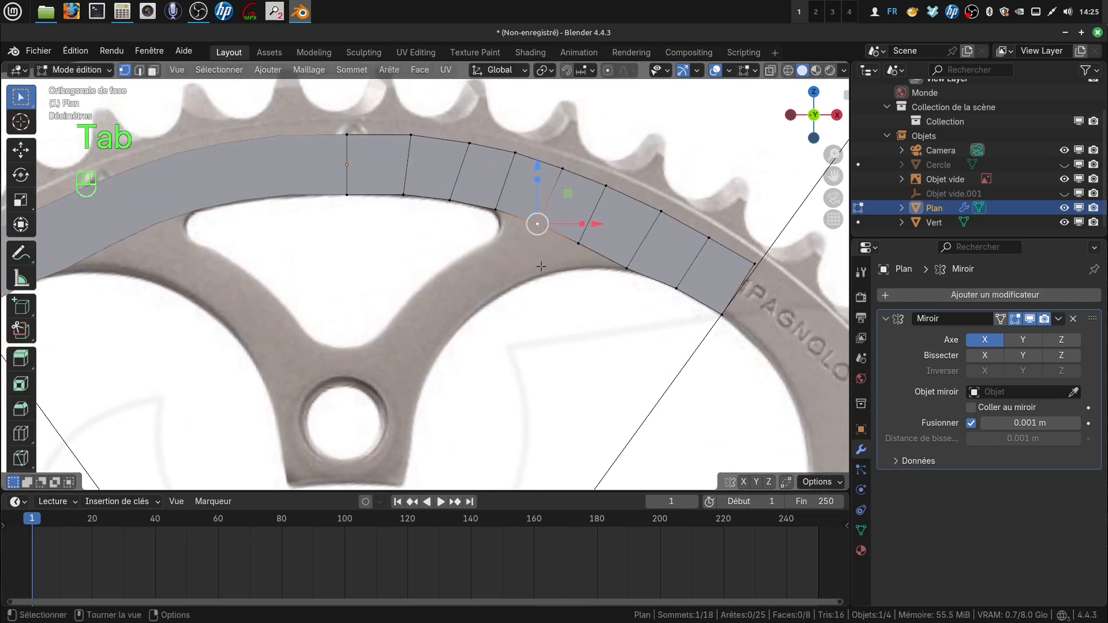
left_click(139, 70)
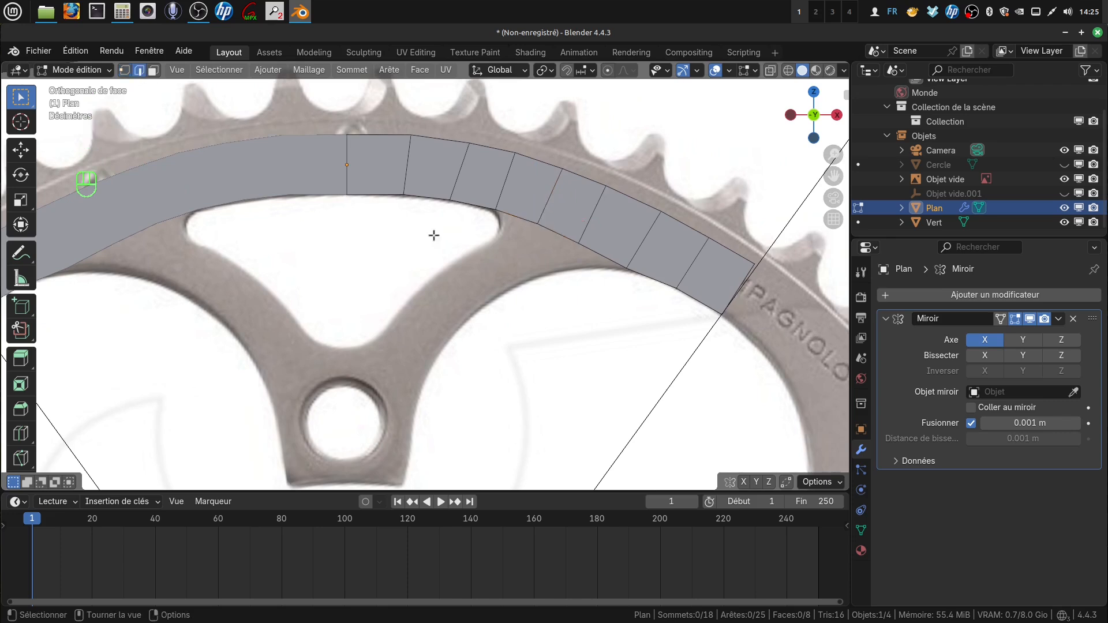
left_click(514, 215)
left_click(569, 246, "shift")
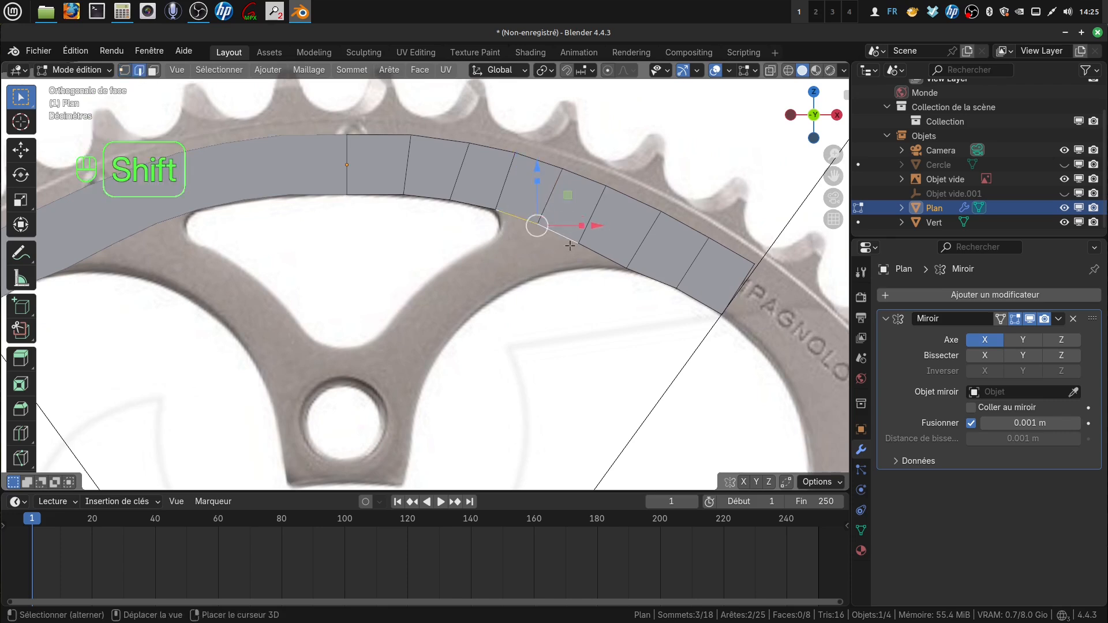
left_click(601, 256, "shift")
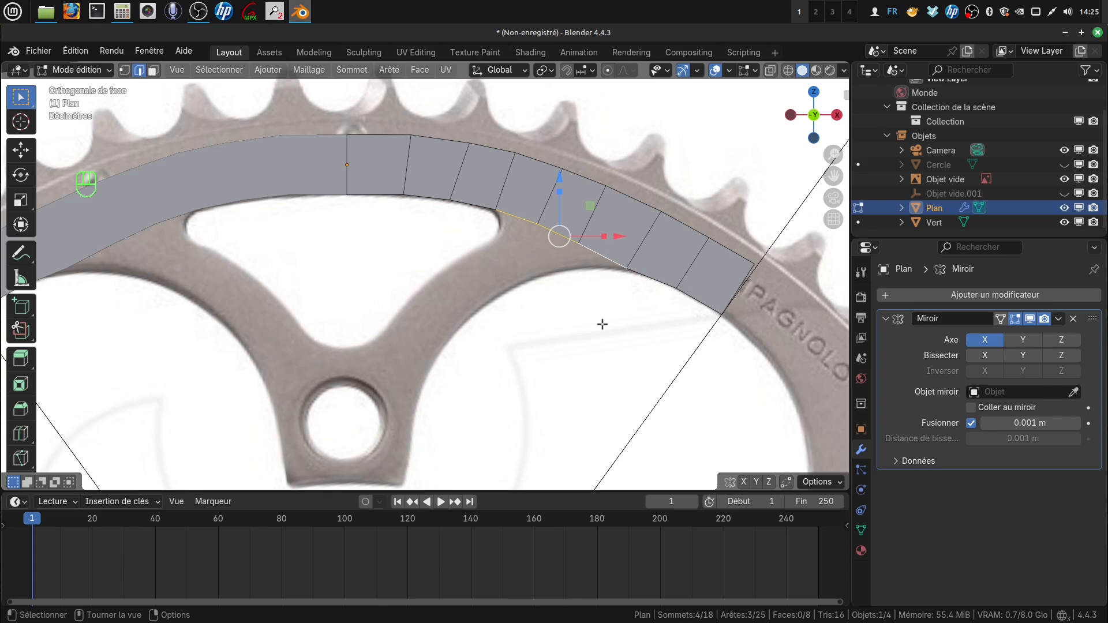
key("e")
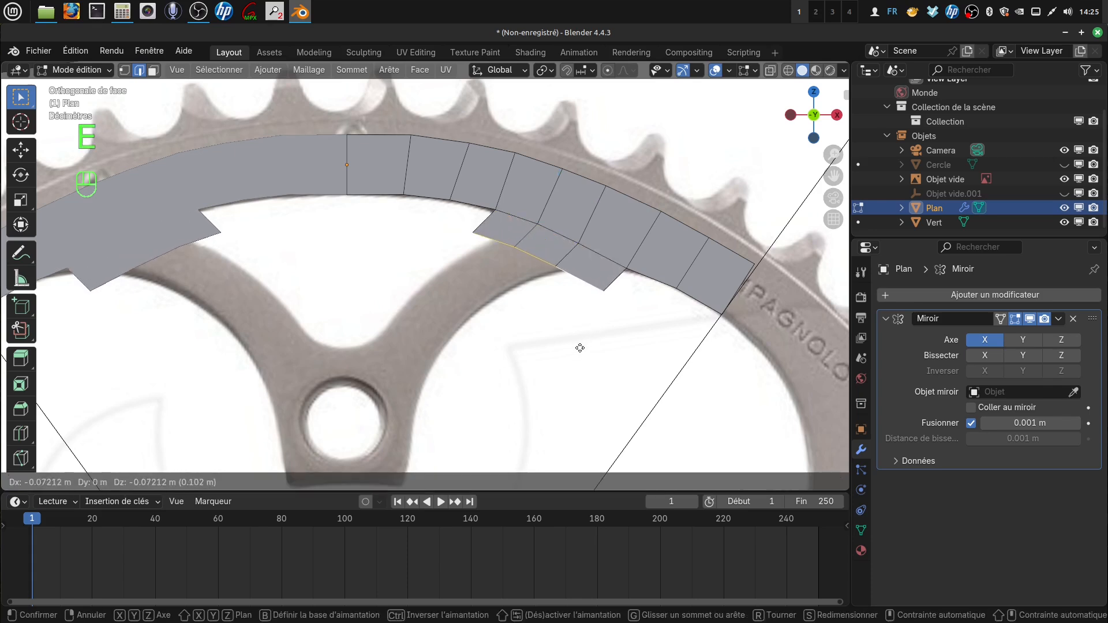
left_click(580, 348)
- Scale the extruded edges by 0.493 and move them about -0.004 m in X and 0.036 m in Z
key("s")
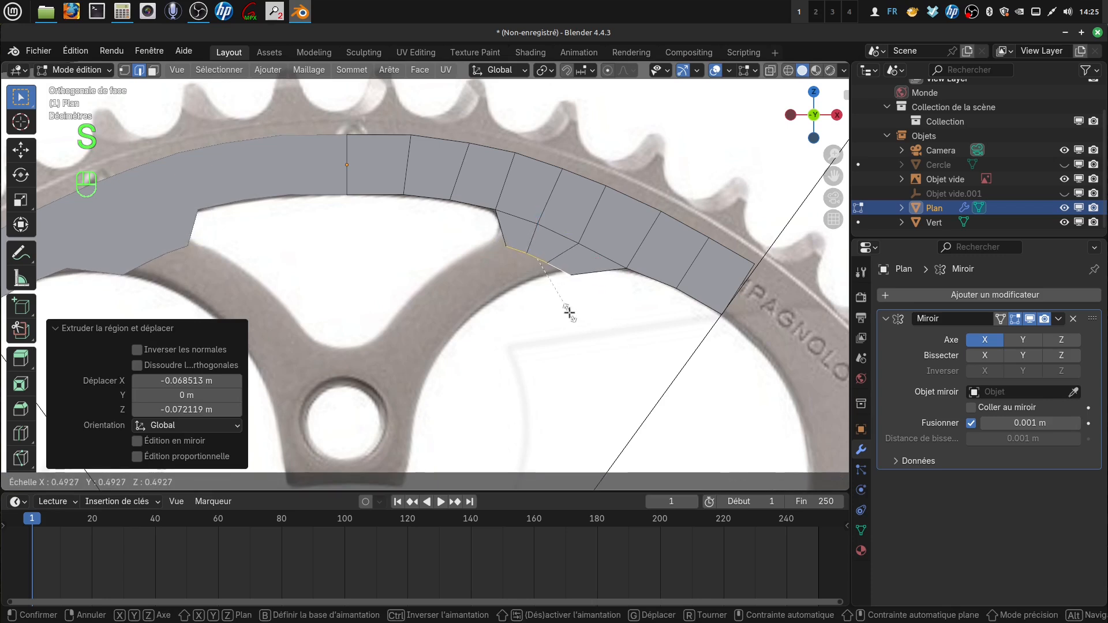
left_click(587, 333)
key("g")
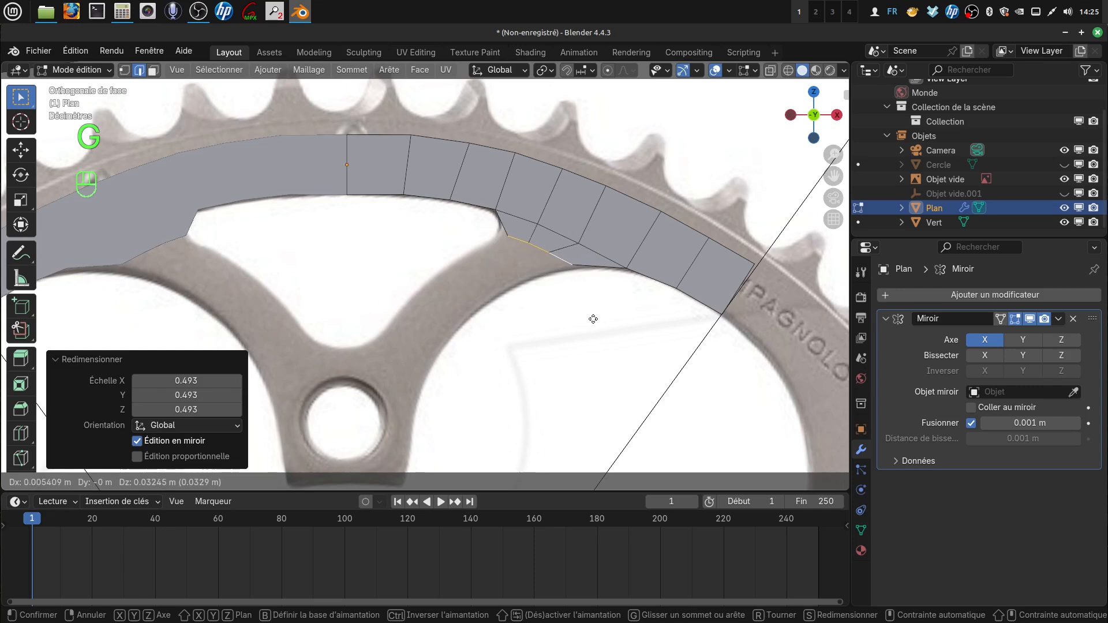
left_click(592, 319)
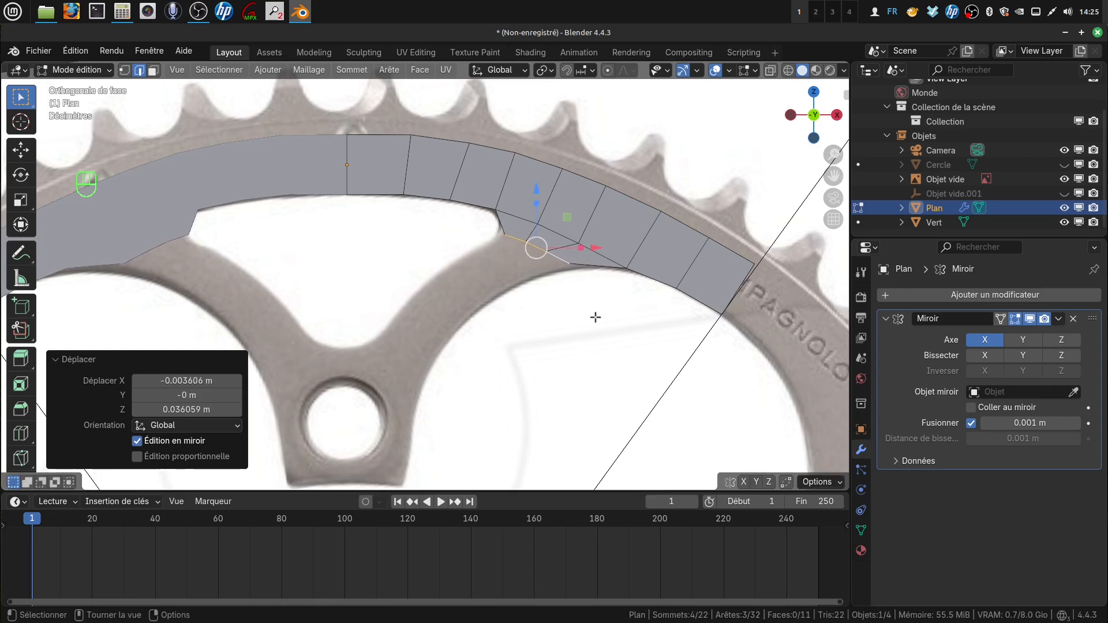
- Scale the arm's starting edges by 1.26 and rotate them about 8.16° to follow the reference arm
key("s")
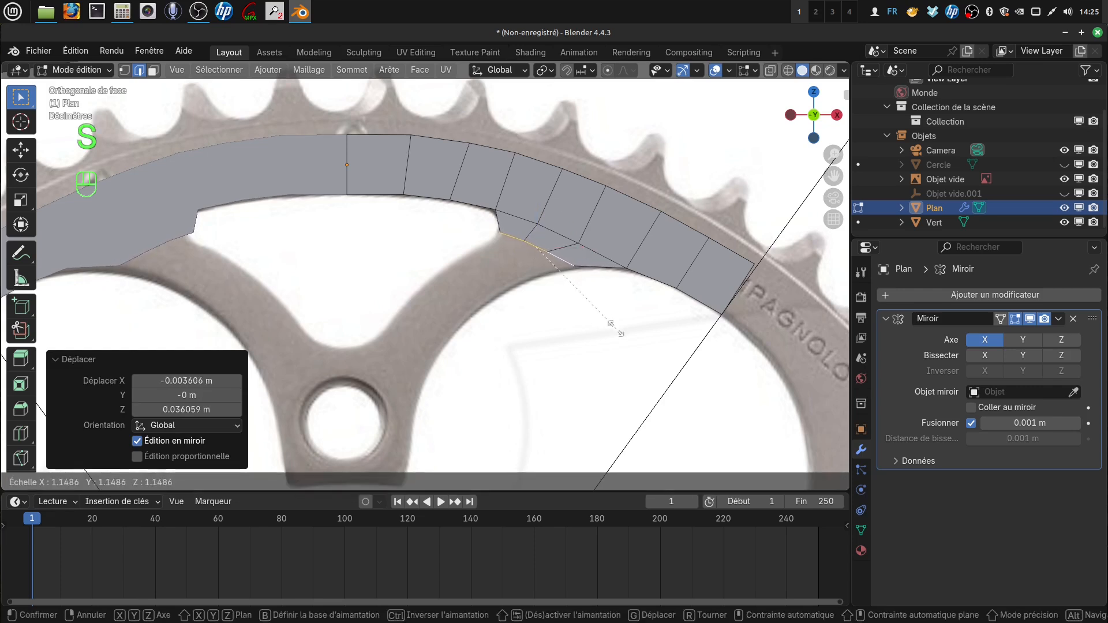
left_click(603, 314)
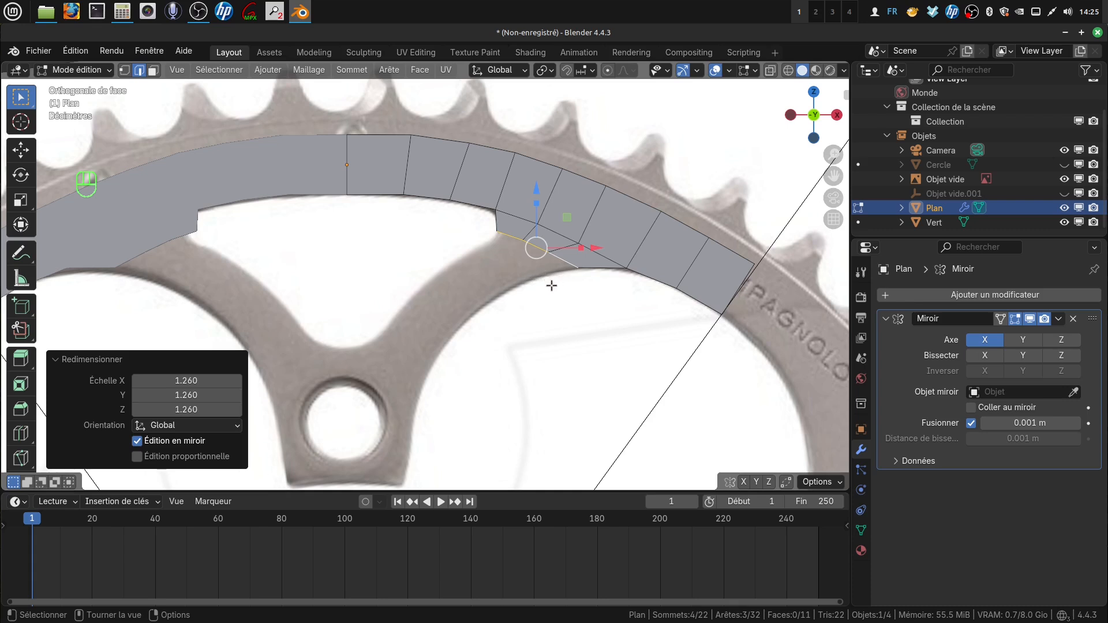
key("r")
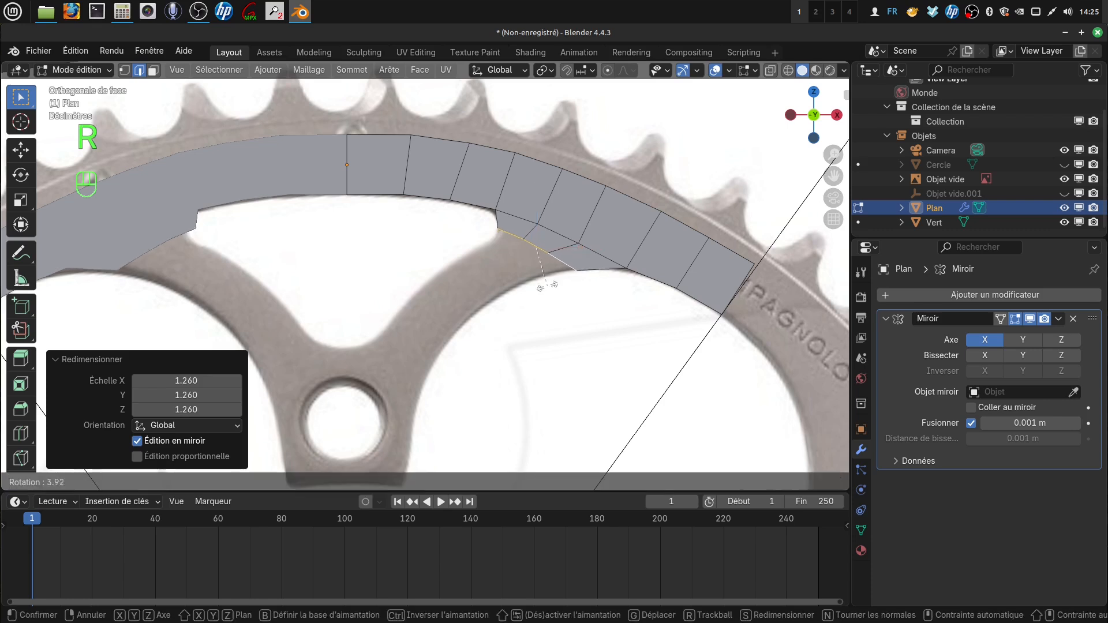
left_click(546, 285)
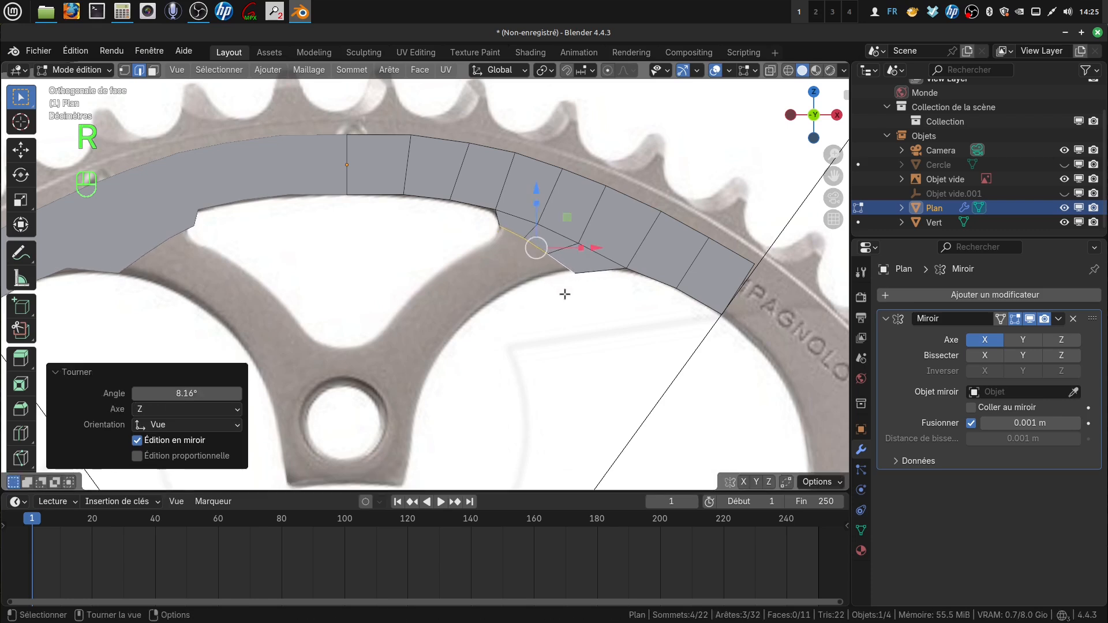
- Move the rotated edges about -0.034 m in X and -0.027 m in Z, and scale them by 0.726
key("g")
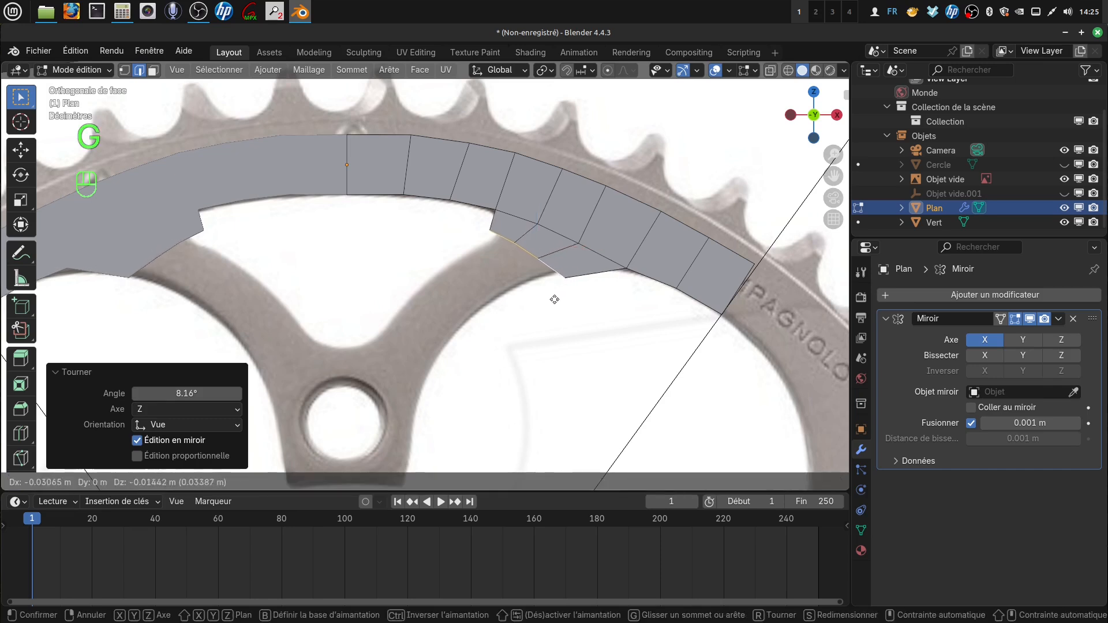
left_click(551, 304)
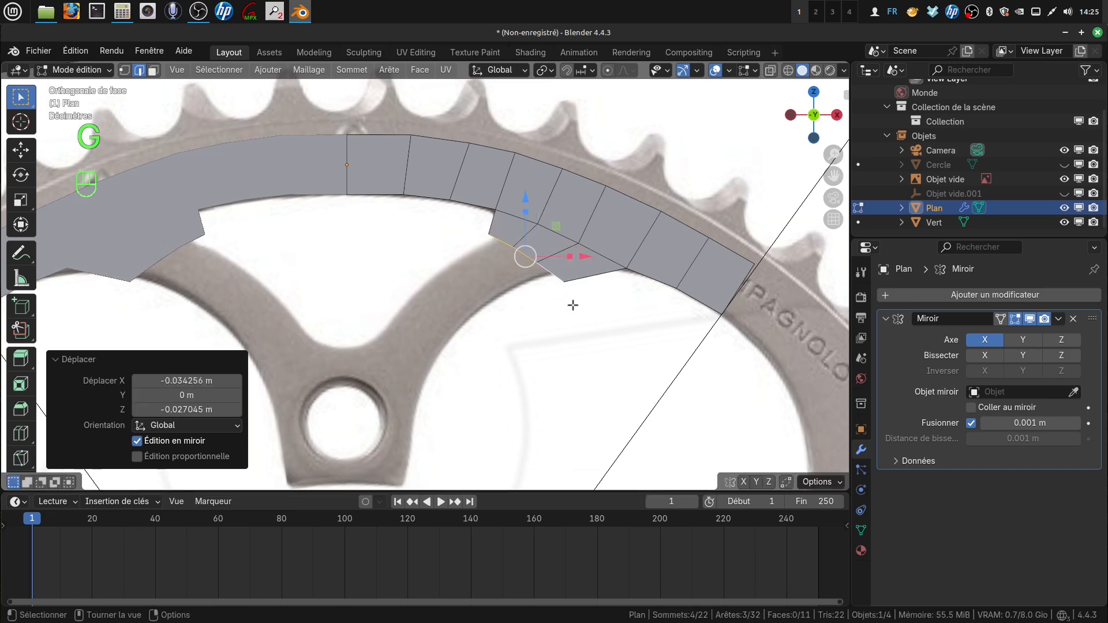
key("s")
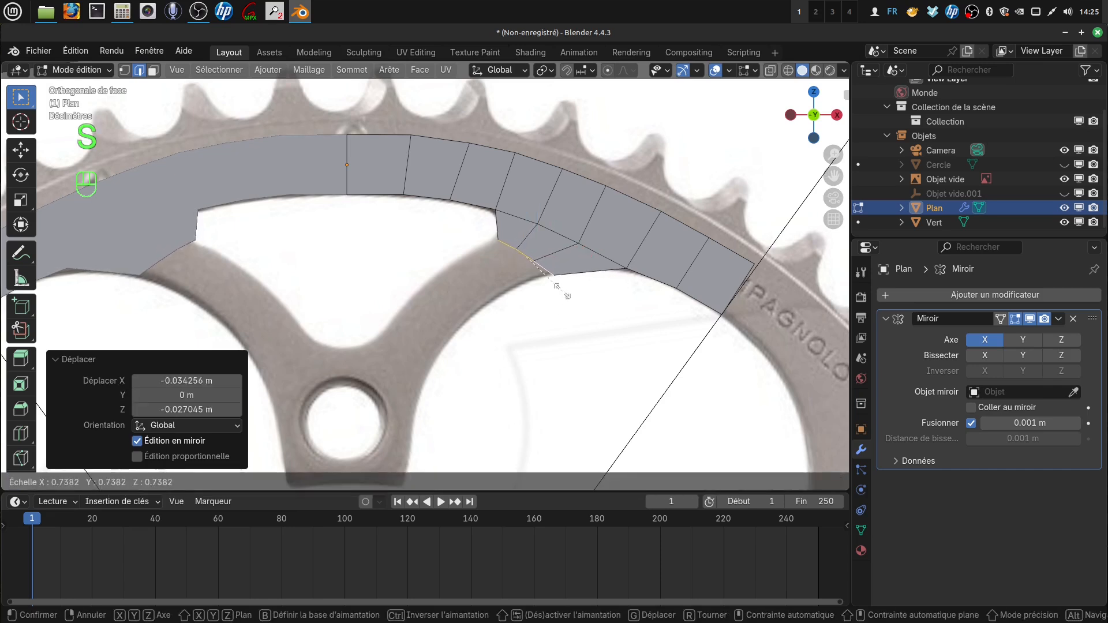
left_click(556, 287)
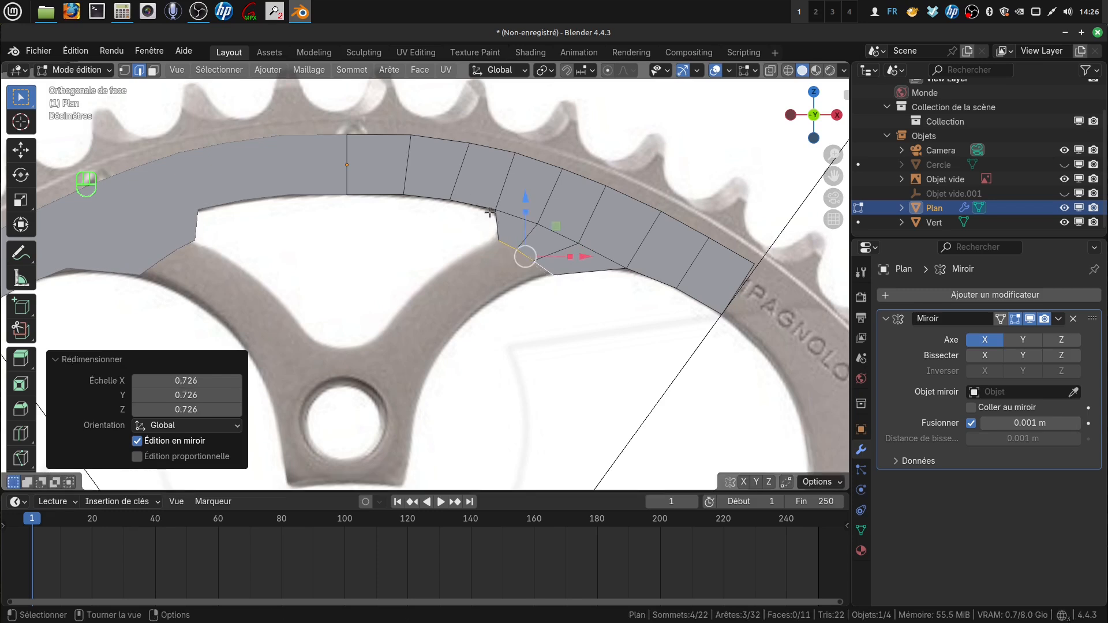
- Extrude the arm's end edges about -0.168 m in X and -0.079 m in Z, and scale them by 0.898
middle_click_drag(594, 334, 608, 309, "shift")
key("e")
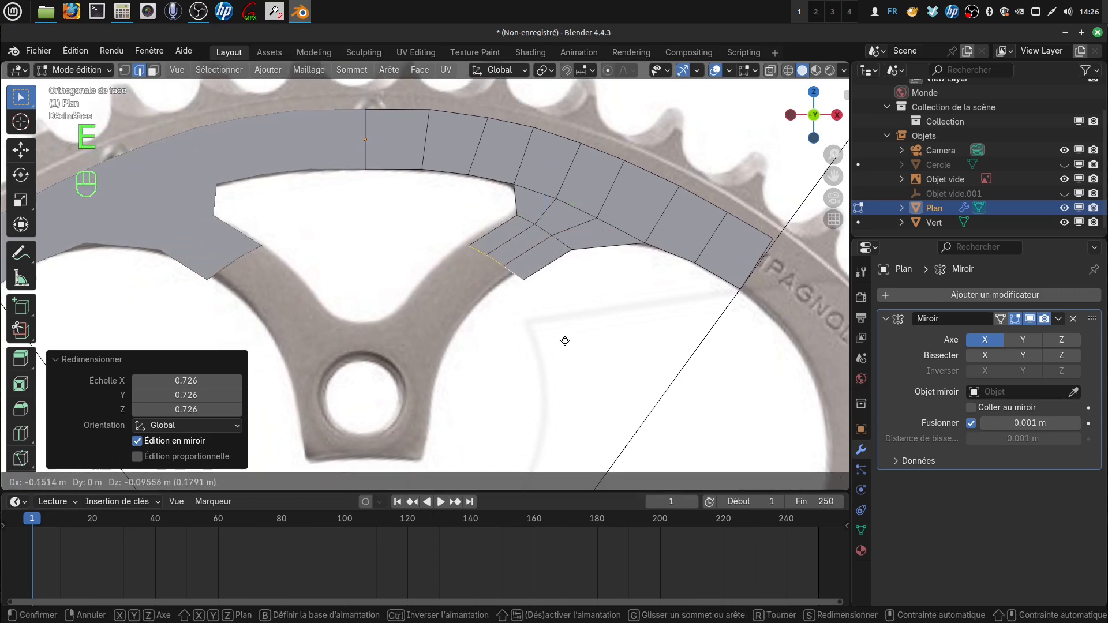
left_click(559, 336)
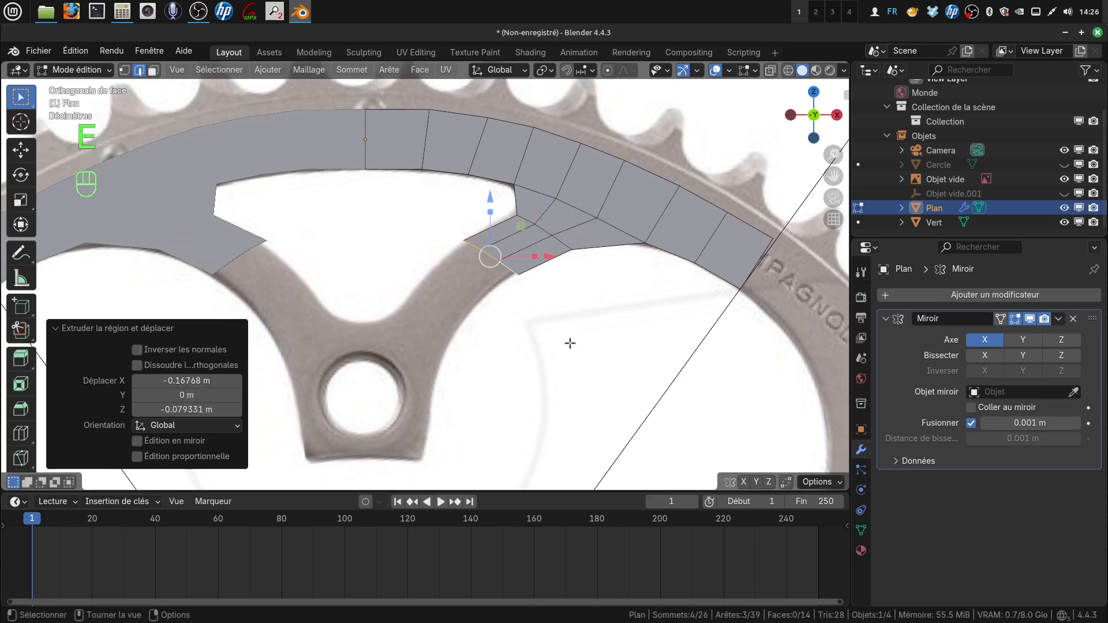
key("s")
left_click(556, 333)
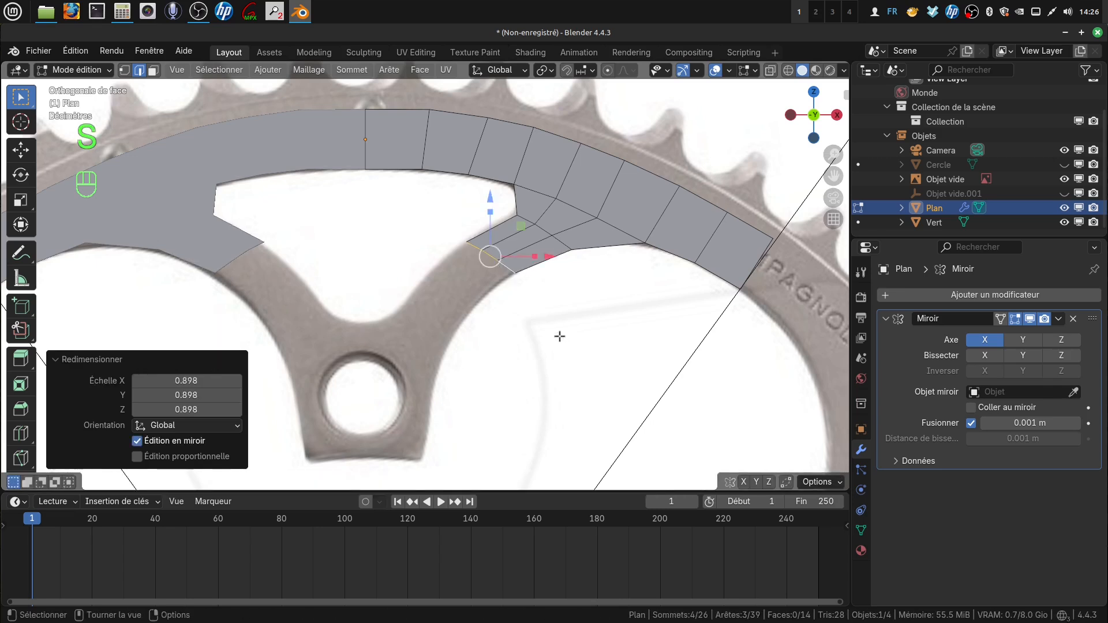
- Extrude the arm twice, by about -0.137/-0.115 m and -0.094/-0.123 m in X/Z, scaling the last edges by 1.161
key("e")
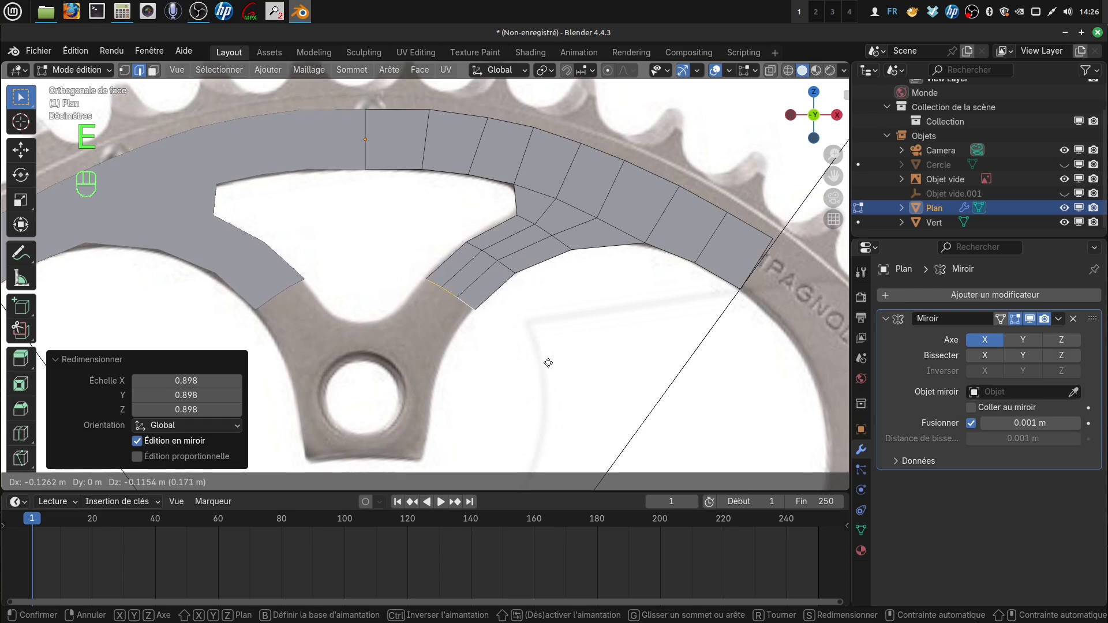
left_click(545, 364)
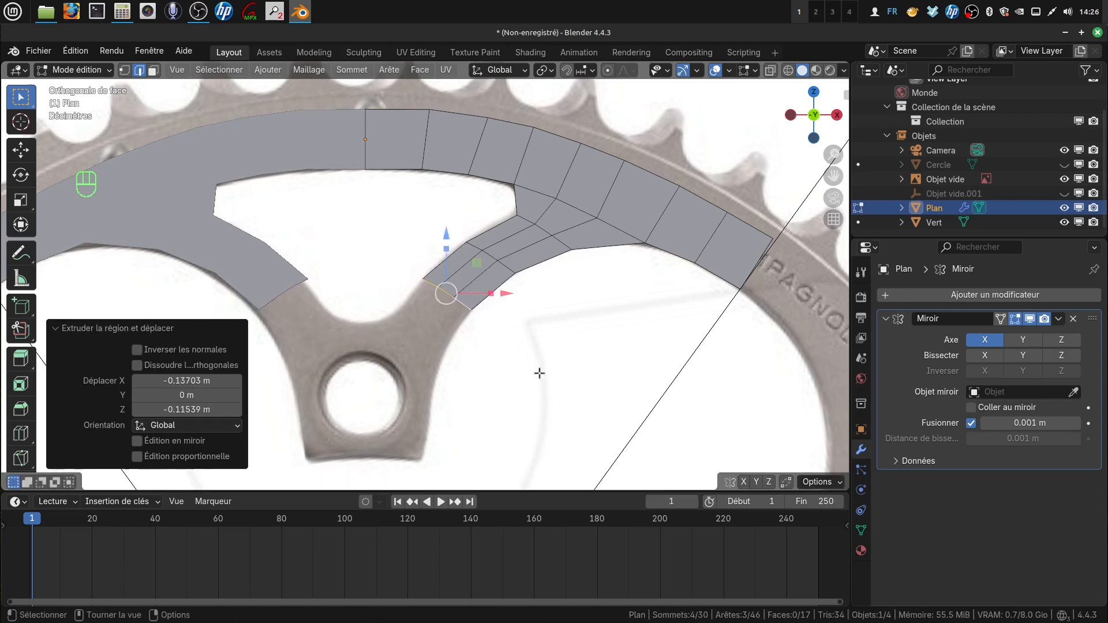
key("e")
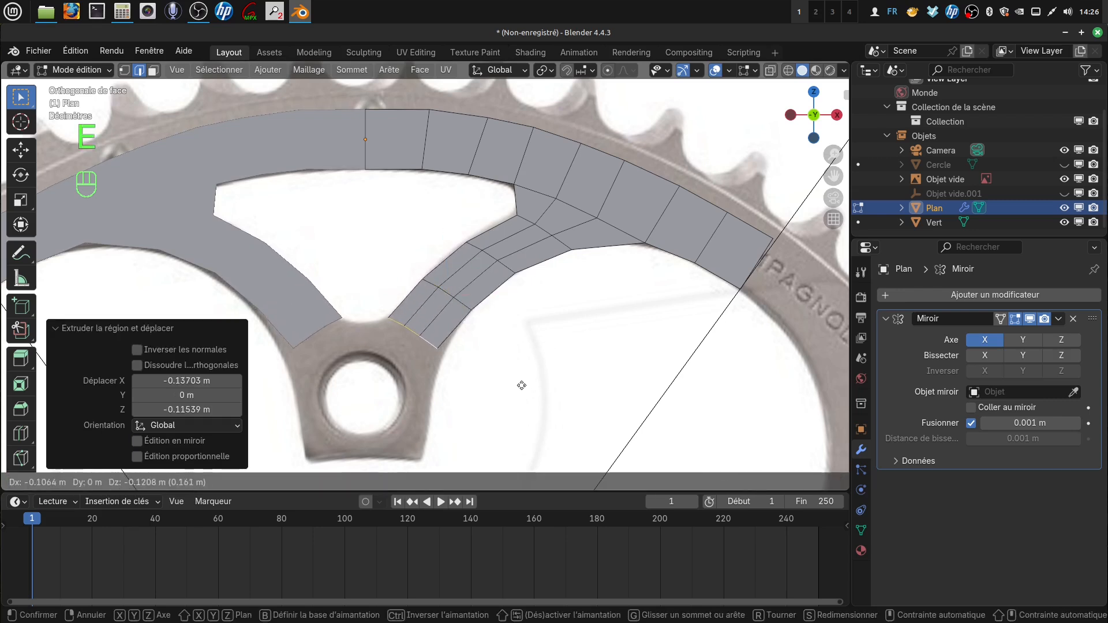
left_click(526, 384)
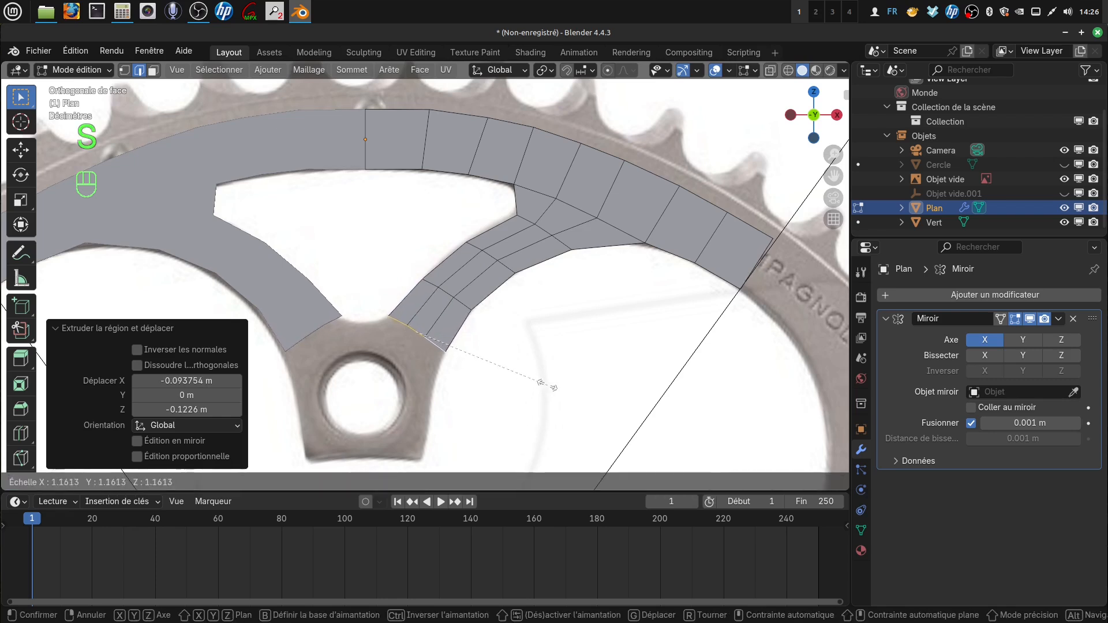
left_click(545, 385)
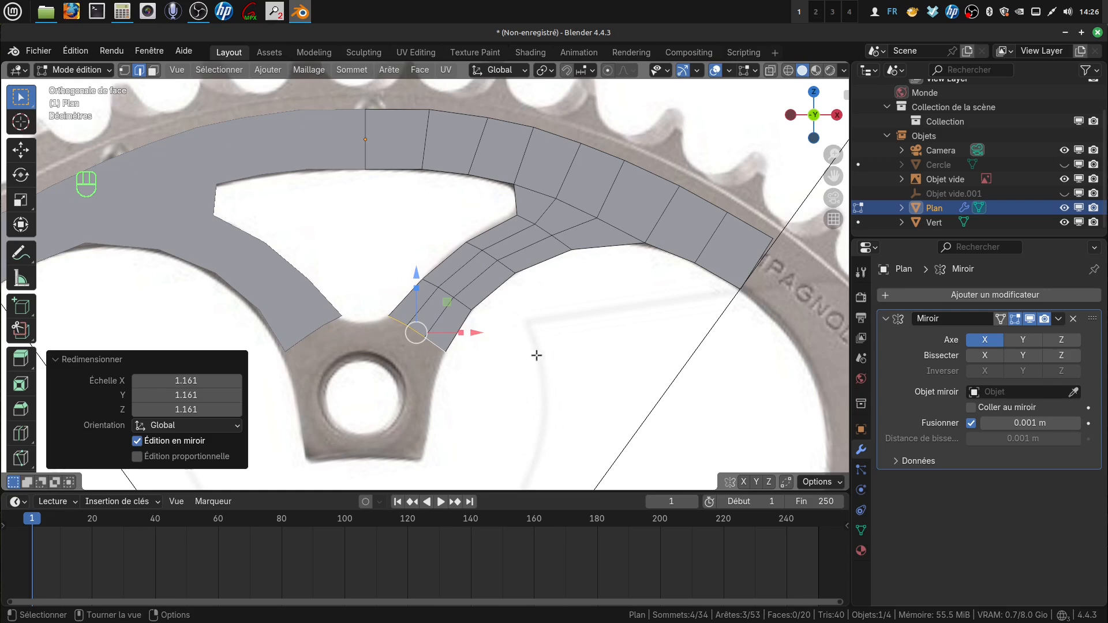
- Extrude the end edges about -0.050 m in X and -0.047 m in Z, and scale them by 1.218
key("e")
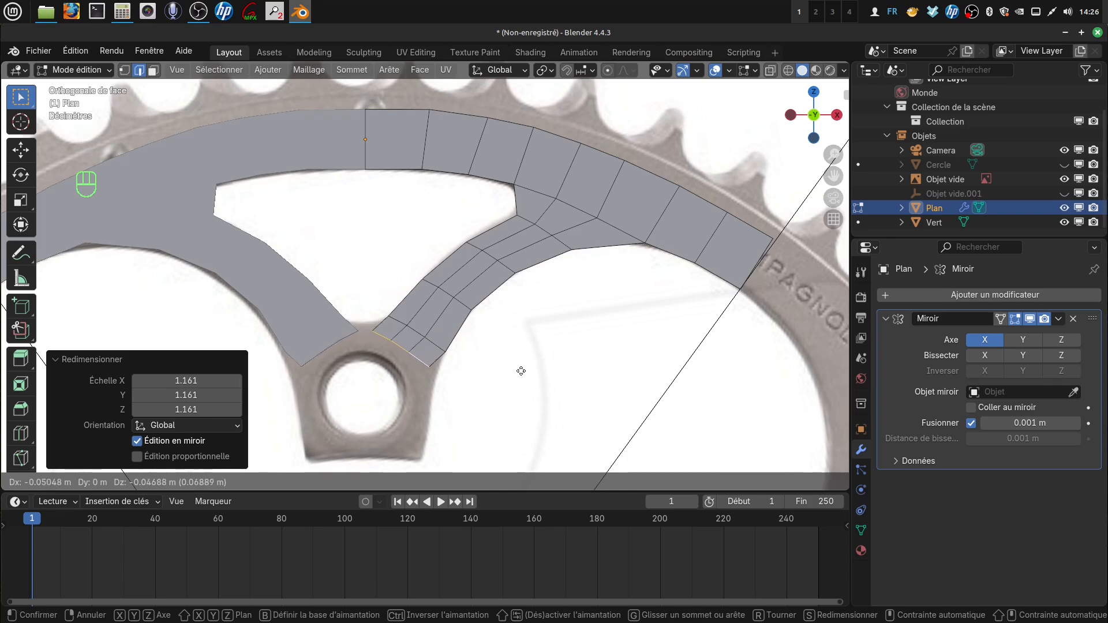
left_click(521, 371)
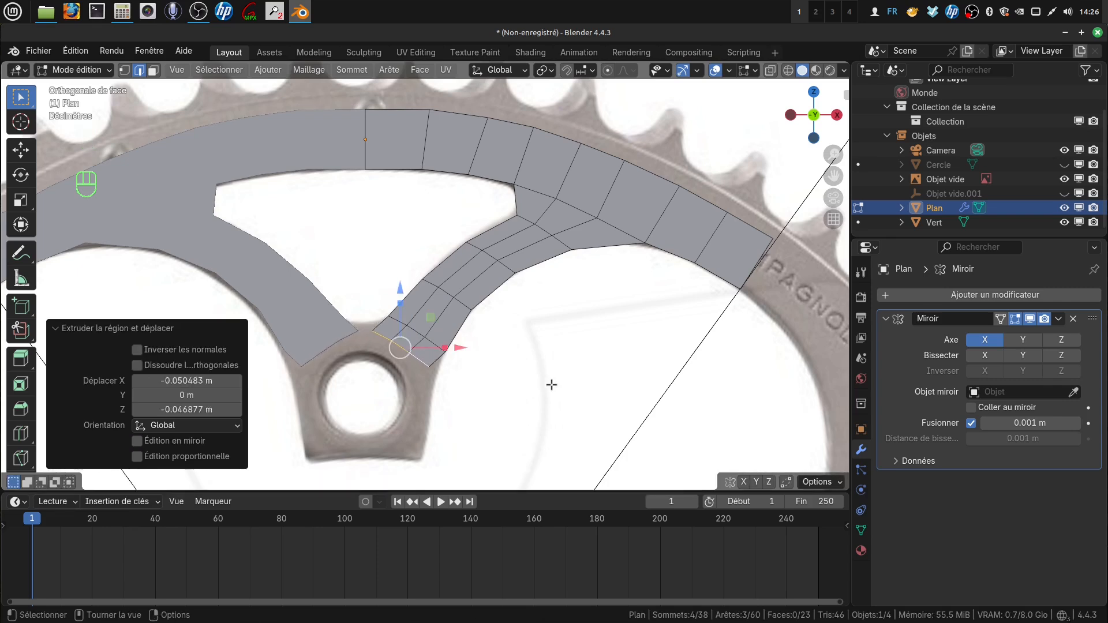
key("s")
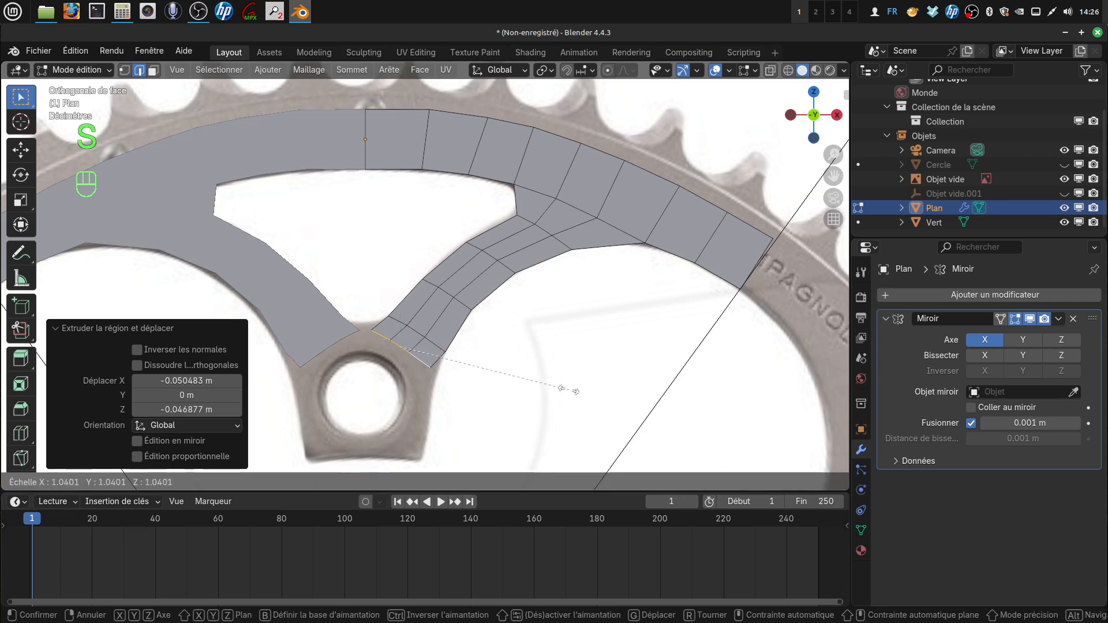
left_click(599, 397)
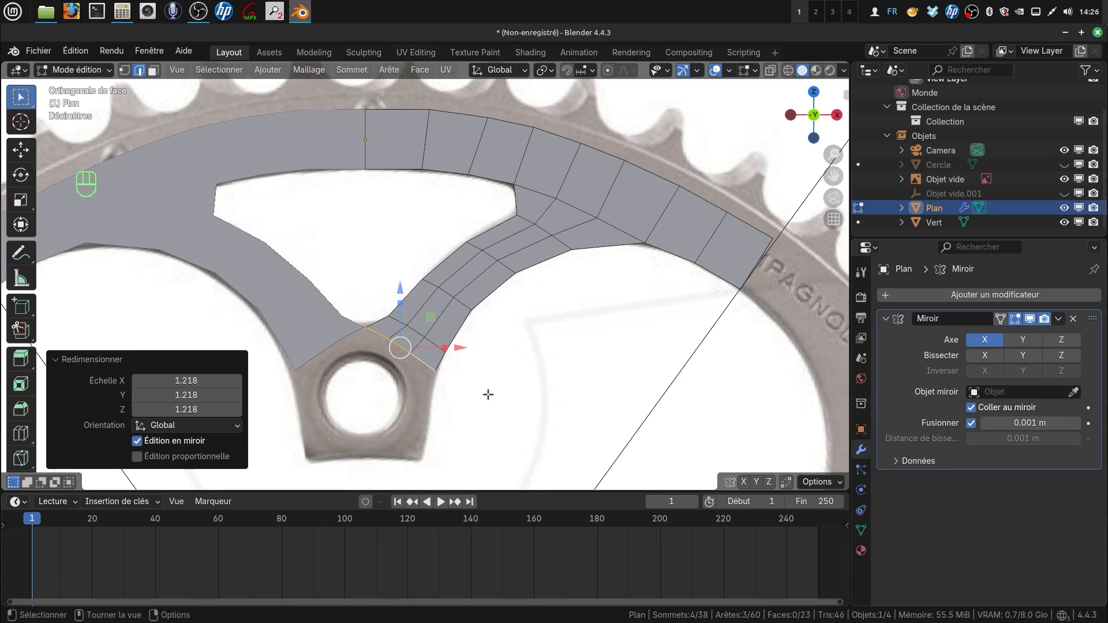
- With mirror clipping enabled, scale the end edges by 1.086 and extrude them about -0.050 m in X and -0.054 m in Z
key("s")
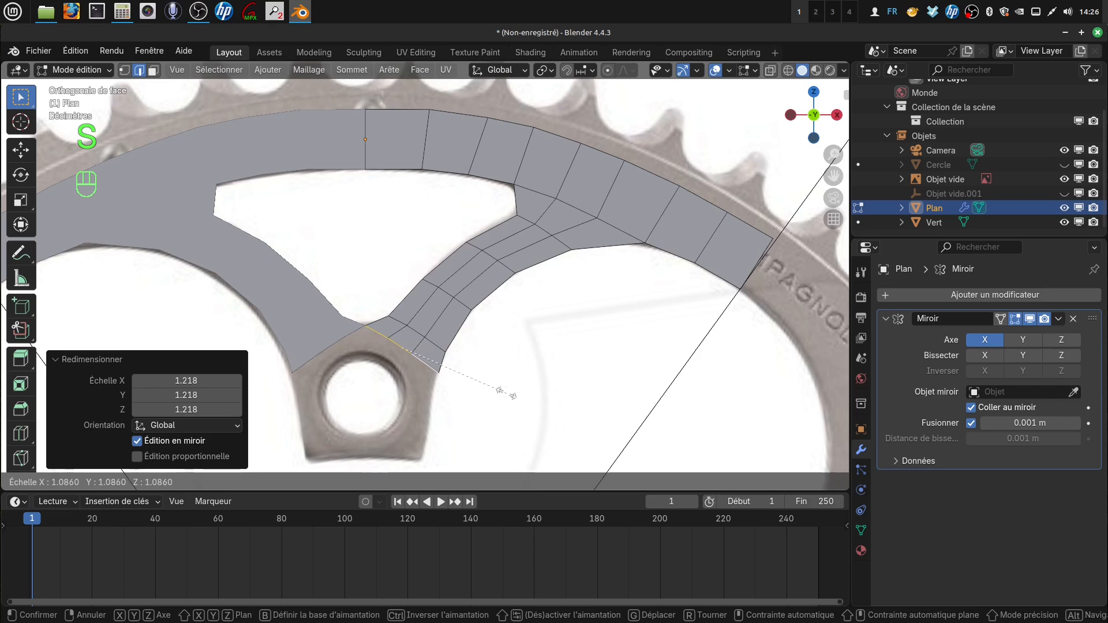
left_click(506, 393)
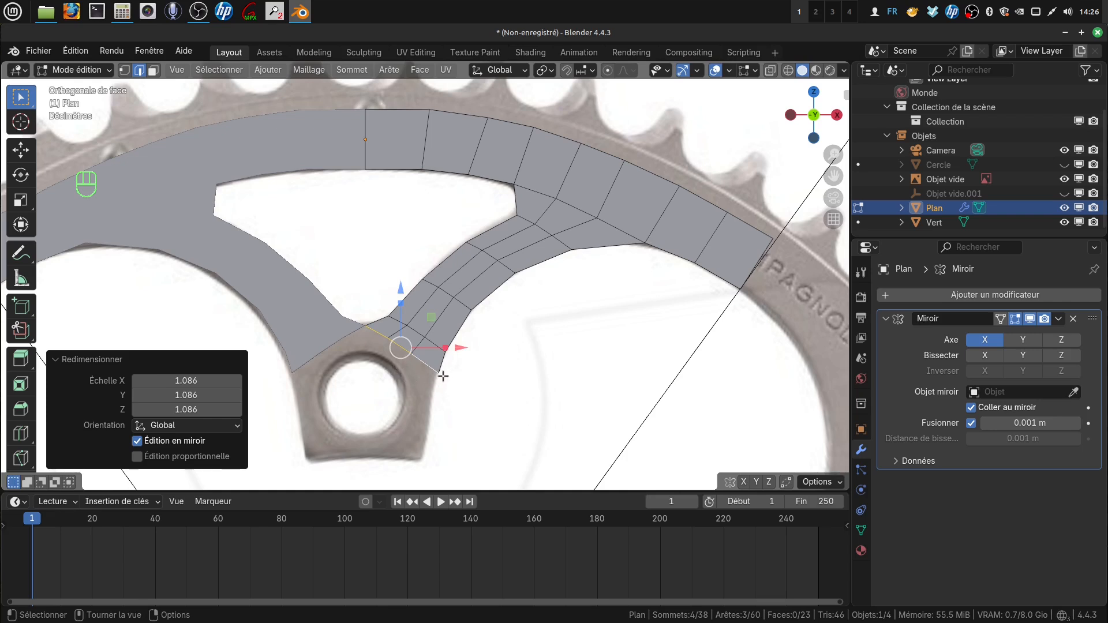
key("e")
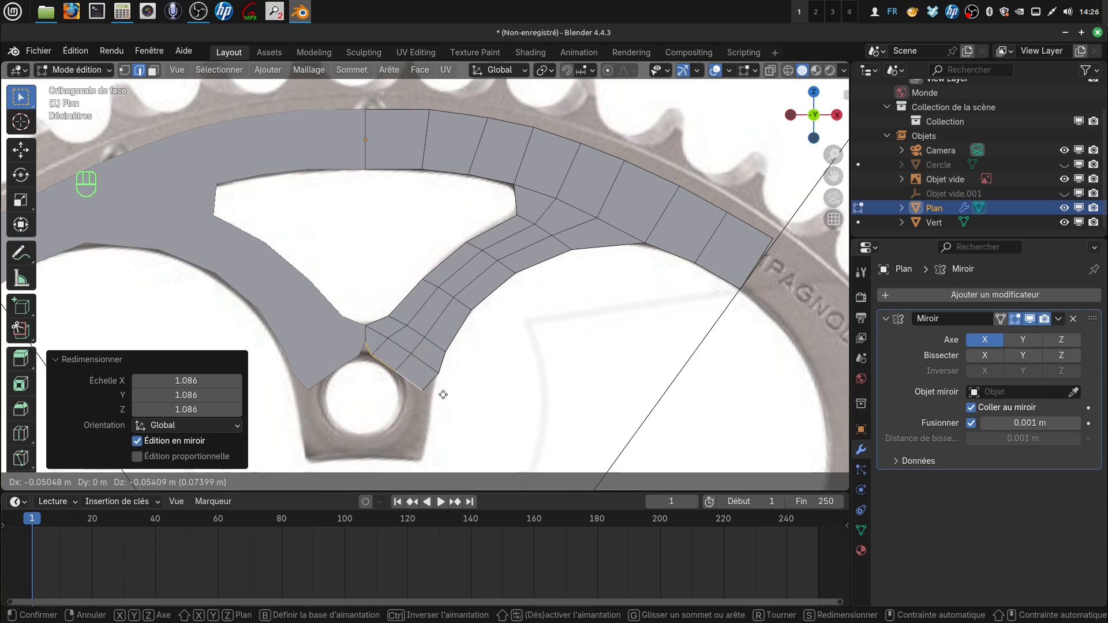
left_click(443, 395)
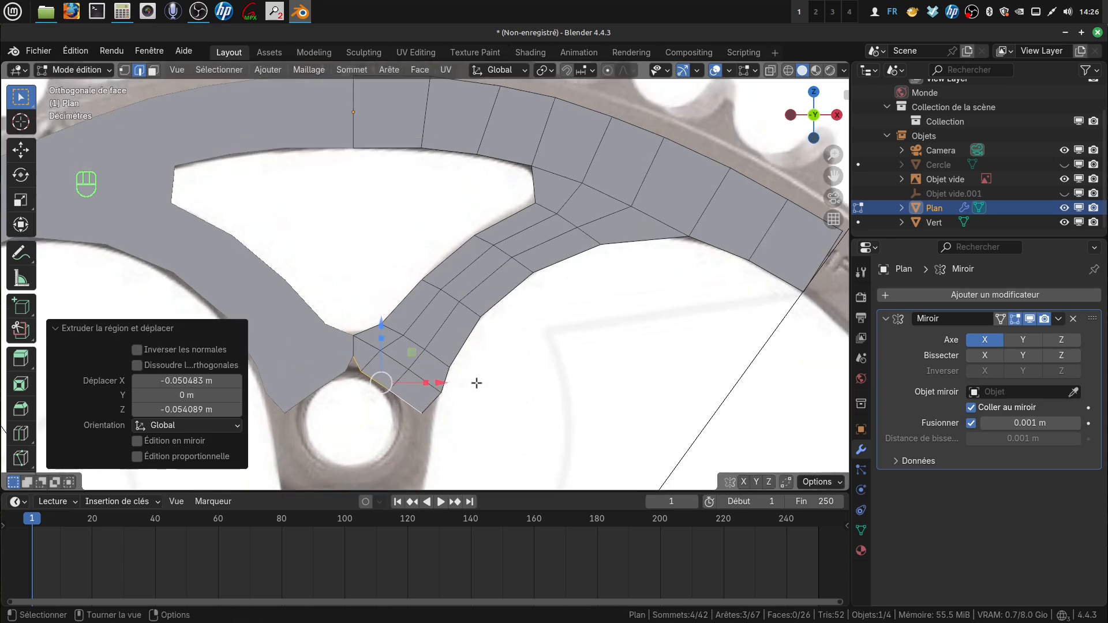
- Move the arm's innermost end vertex above the bolt hole onto the mirror axis, about -0.045 m in X and -0.009 m in Z
scroll(474, 384, "up", 1)
left_click(125, 71)
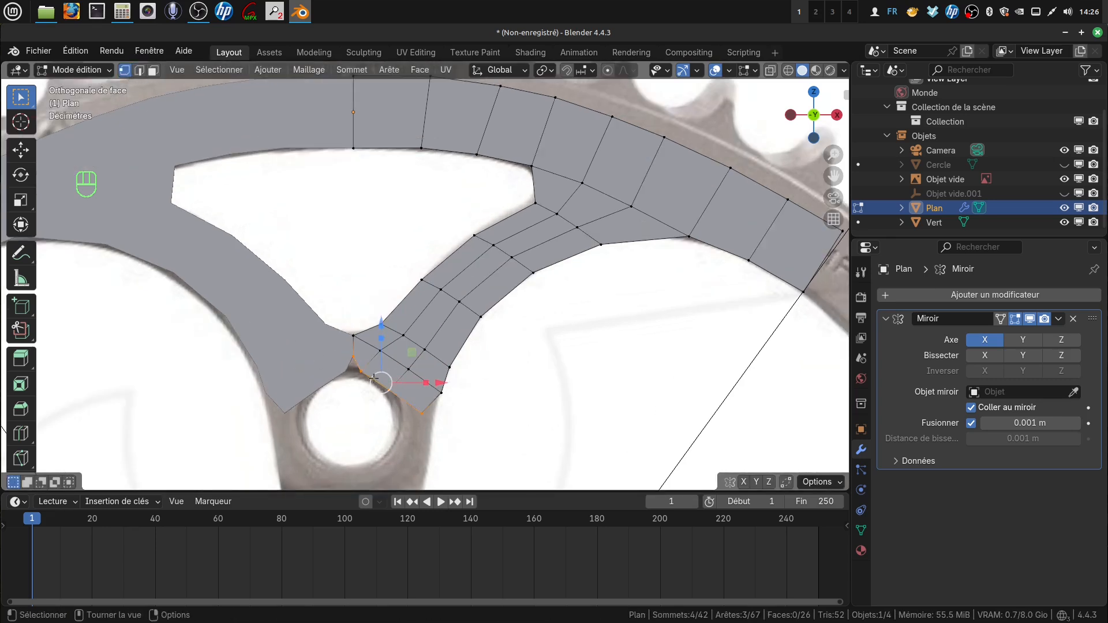
left_click(358, 372)
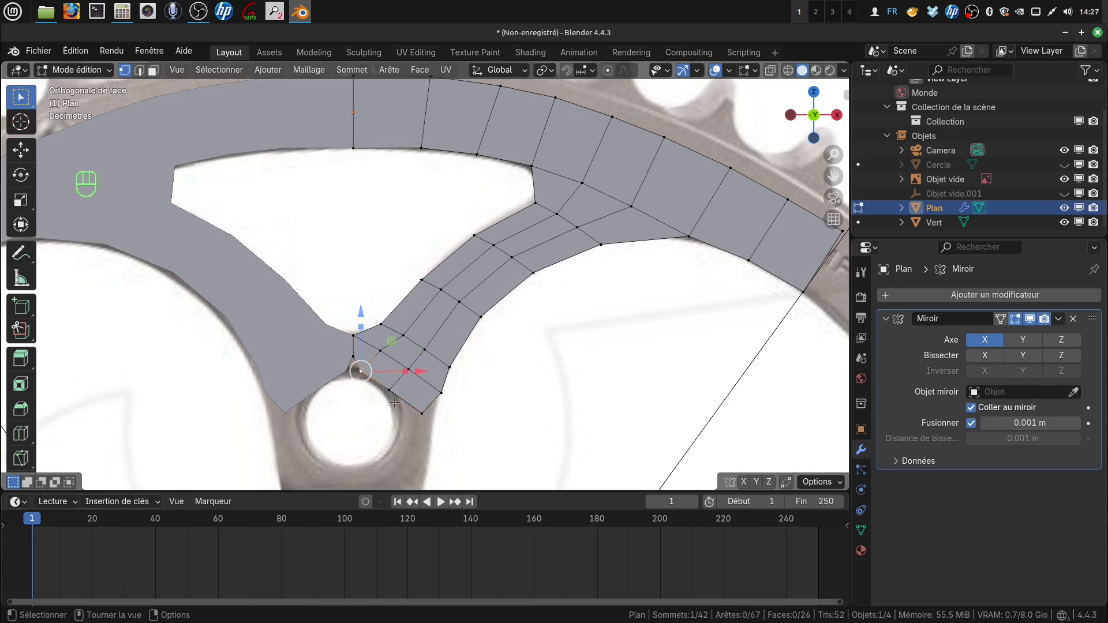
key("g")
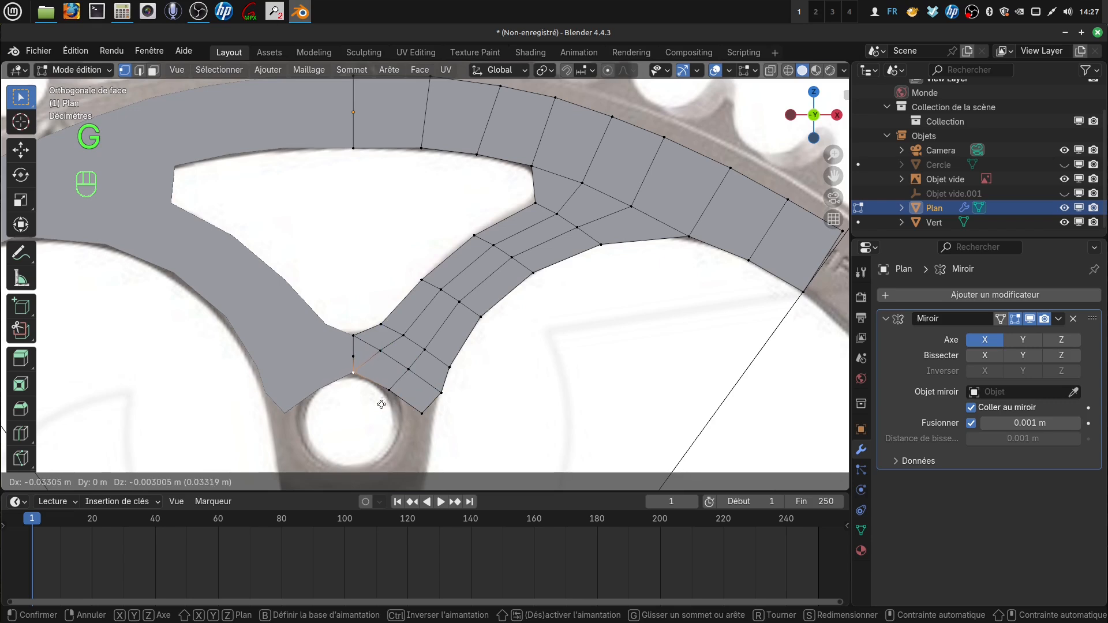
left_click(378, 407)
- Nudge the end row's middle vertex to the bolt hole's rim and move its outer corner vertex about 0.035 m in X and -0.002 m in Z
left_click(396, 399)
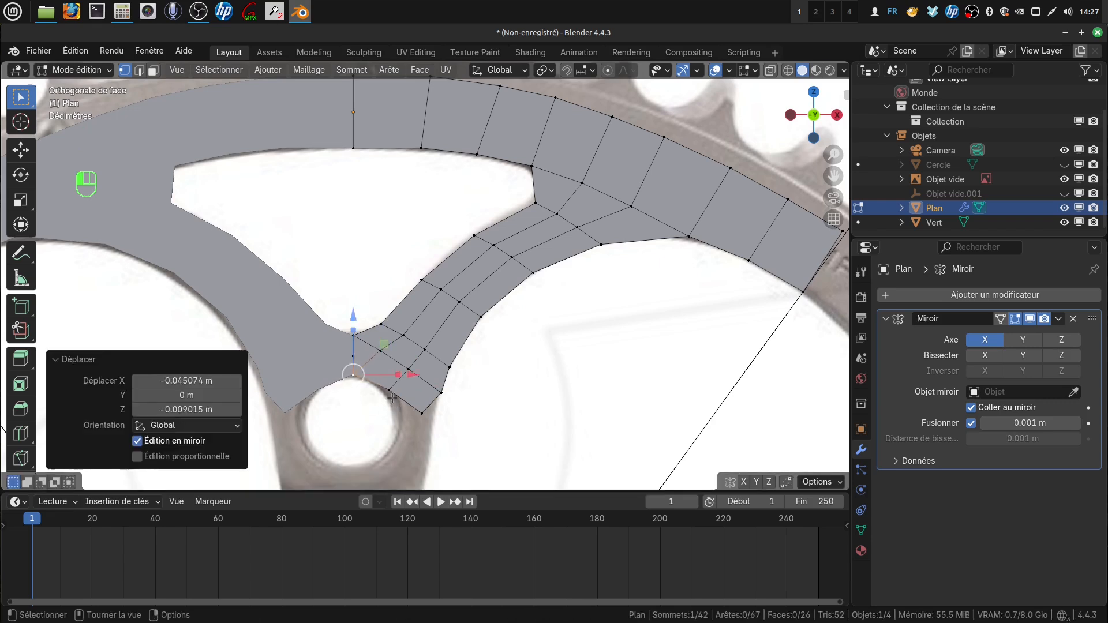
key("g")
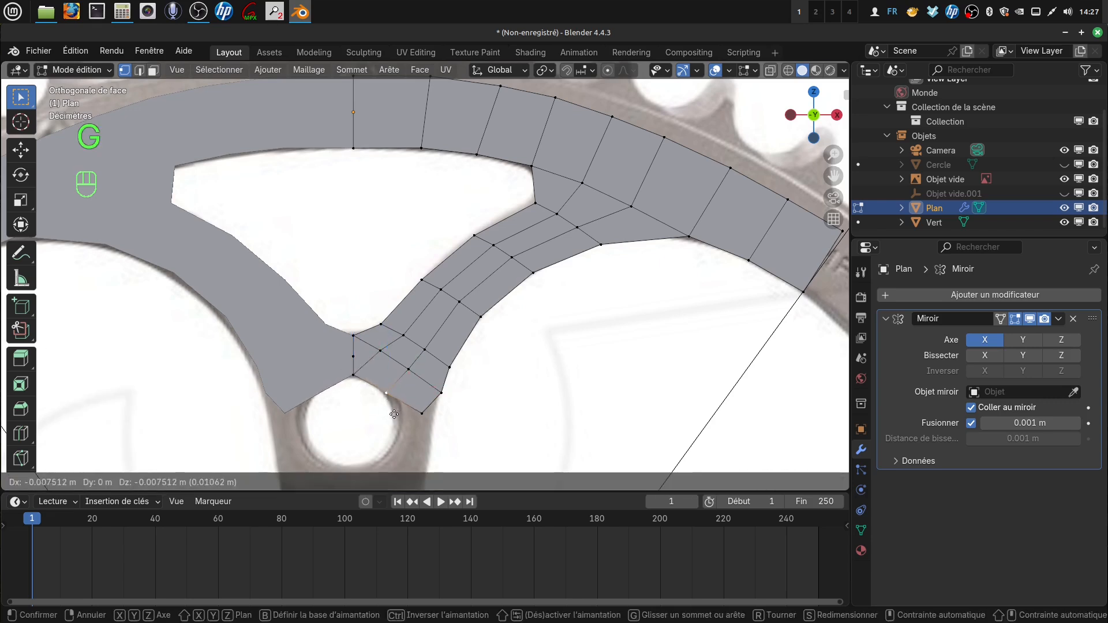
left_click(394, 413)
left_click(426, 415)
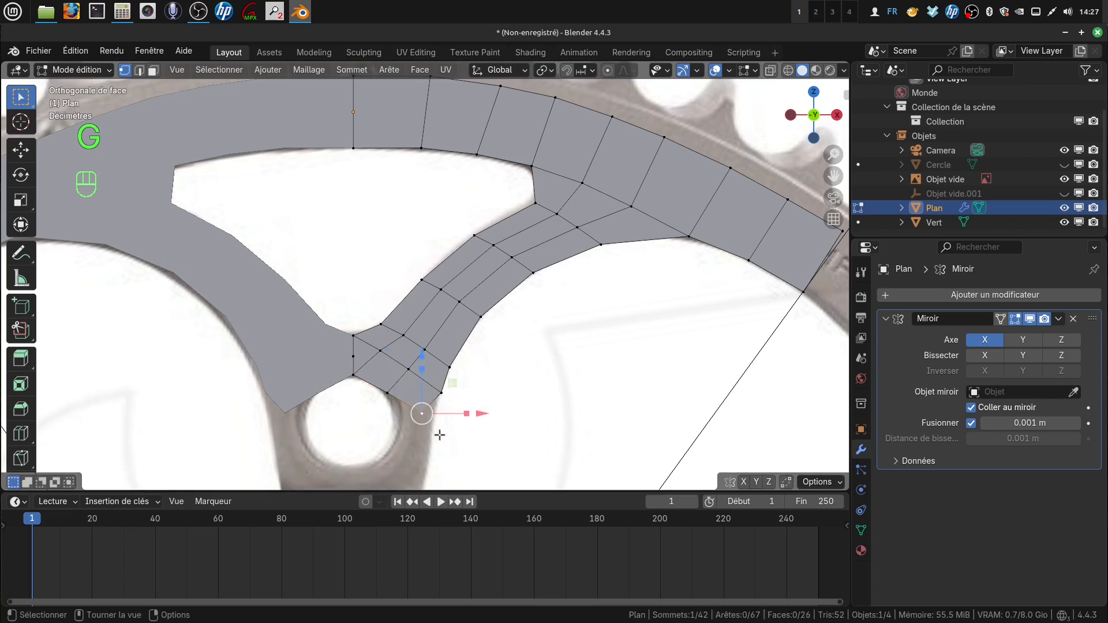
key("g")
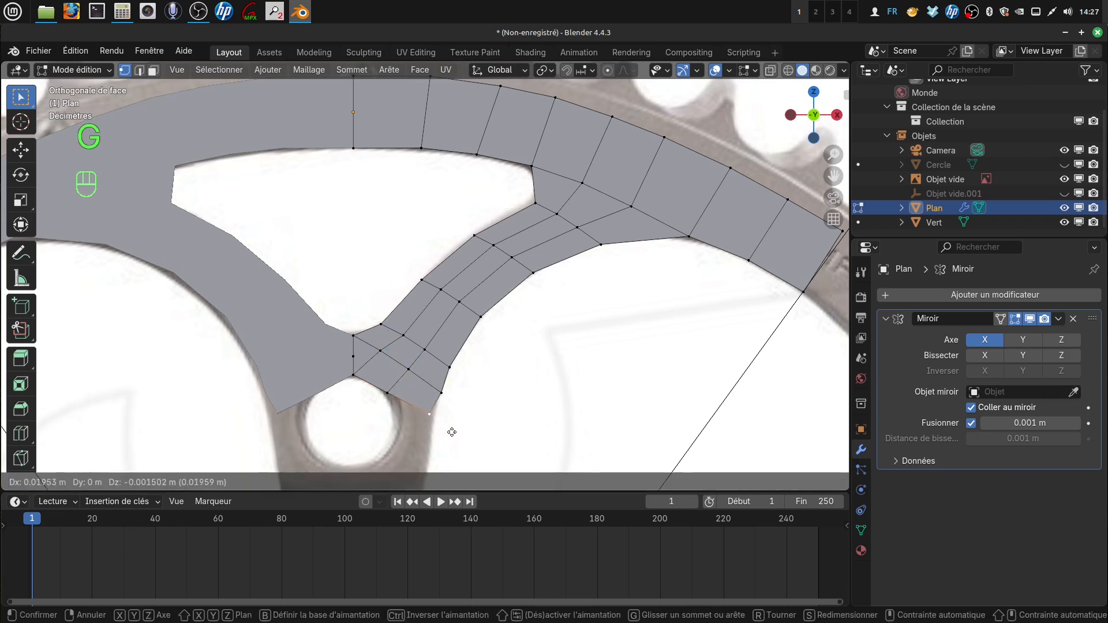
left_click(451, 429)
- Extrude the arm's outer end edge down beside the bolt hole, about -0.002 m in X and -0.078 m in Z
middle_click_drag(409, 413, 401, 373, "shift")
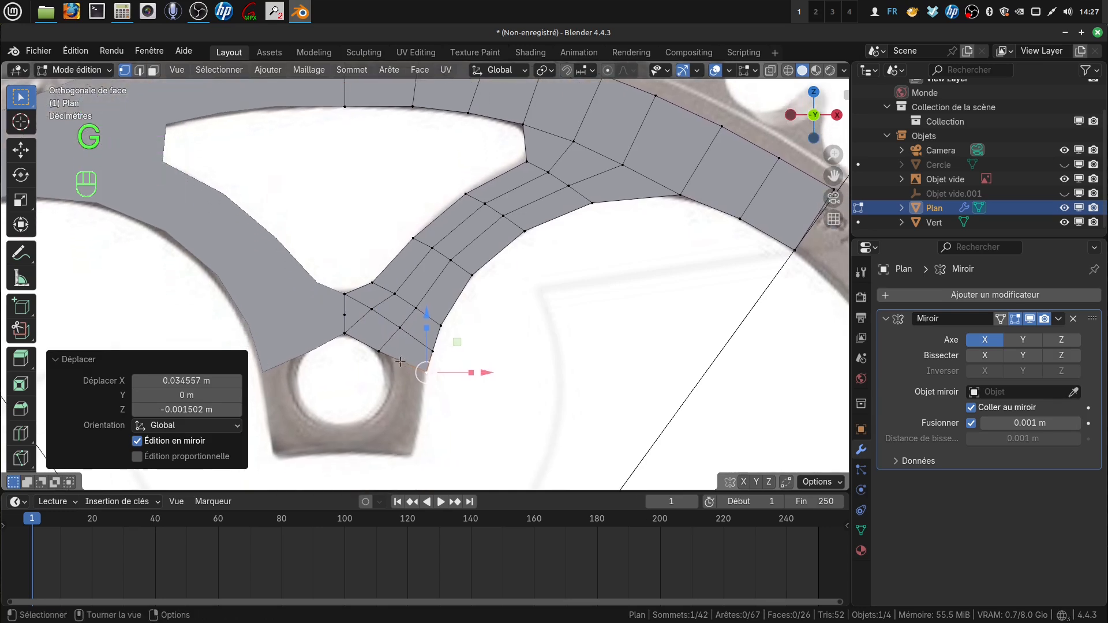
key("2")
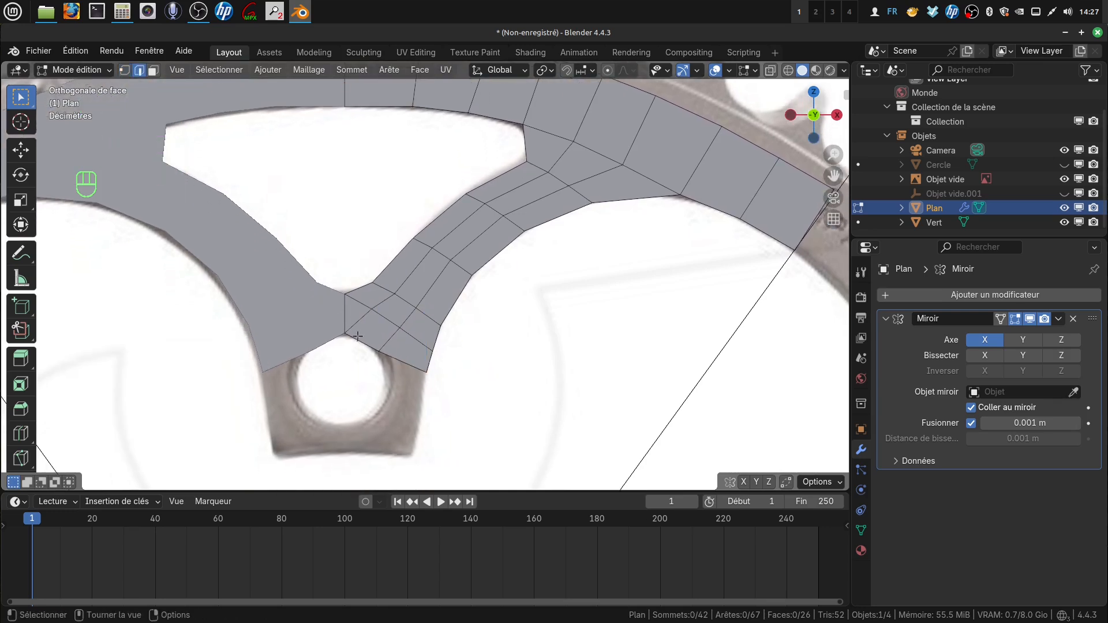
left_click(401, 361)
key("e")
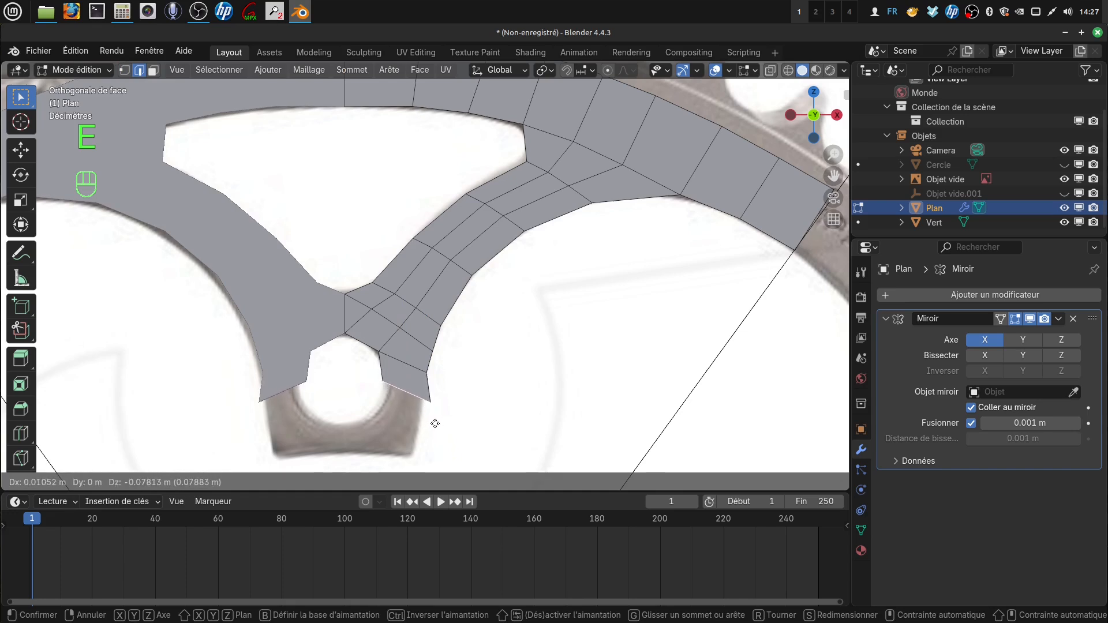
left_click(439, 424)
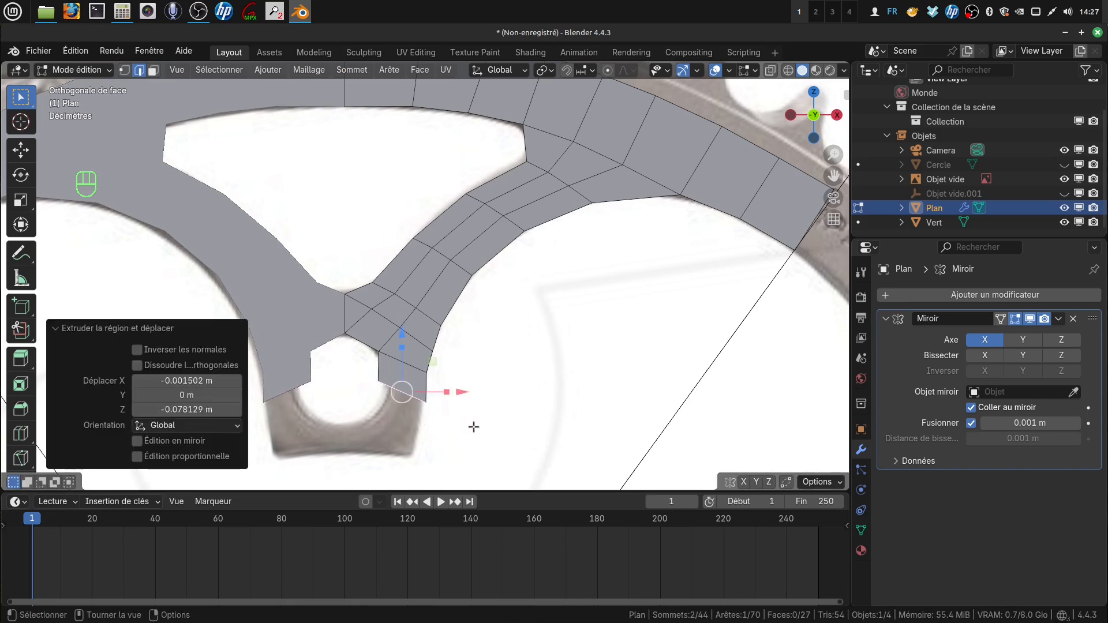
- Scale the arm's end edge beside the bolt hole to about 0.56 and move its outer vertex onto the reference outline
key("s")
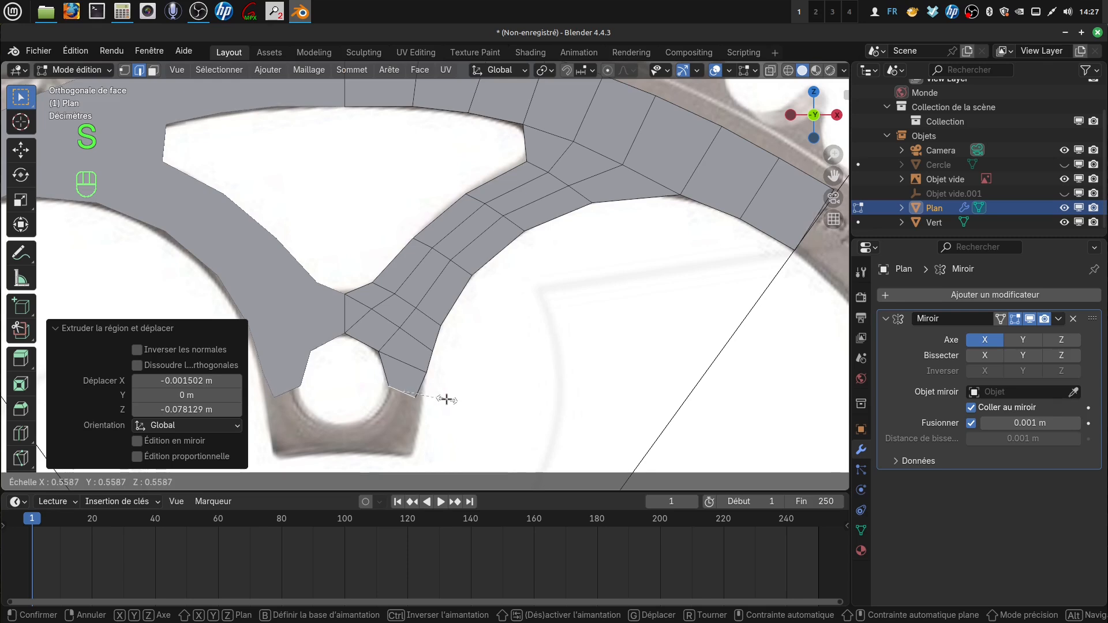
left_click(446, 399)
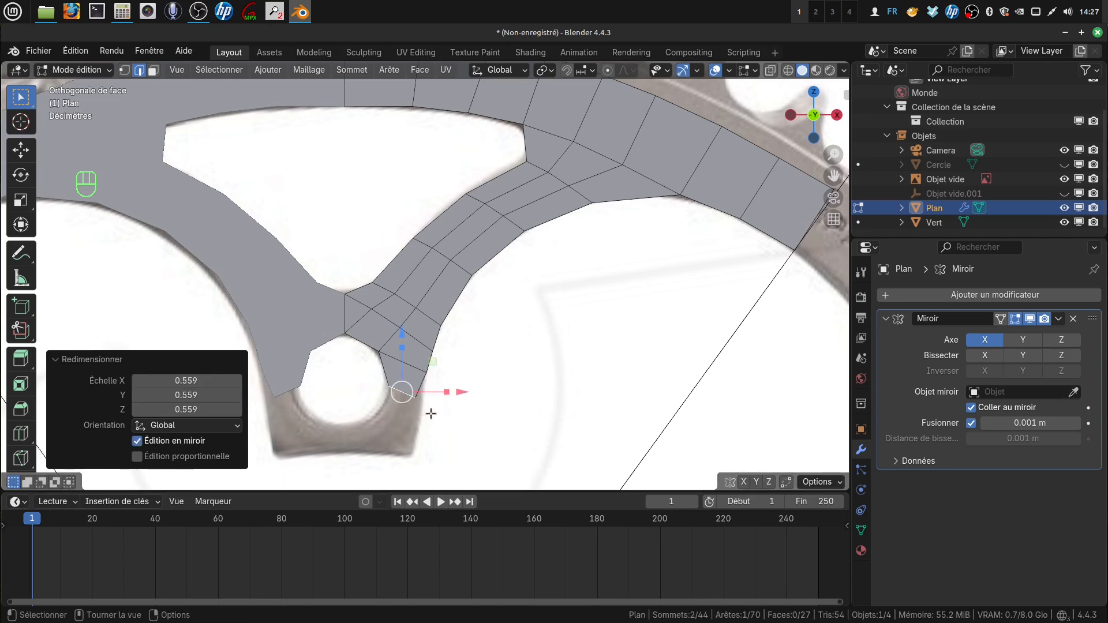
left_click(124, 70)
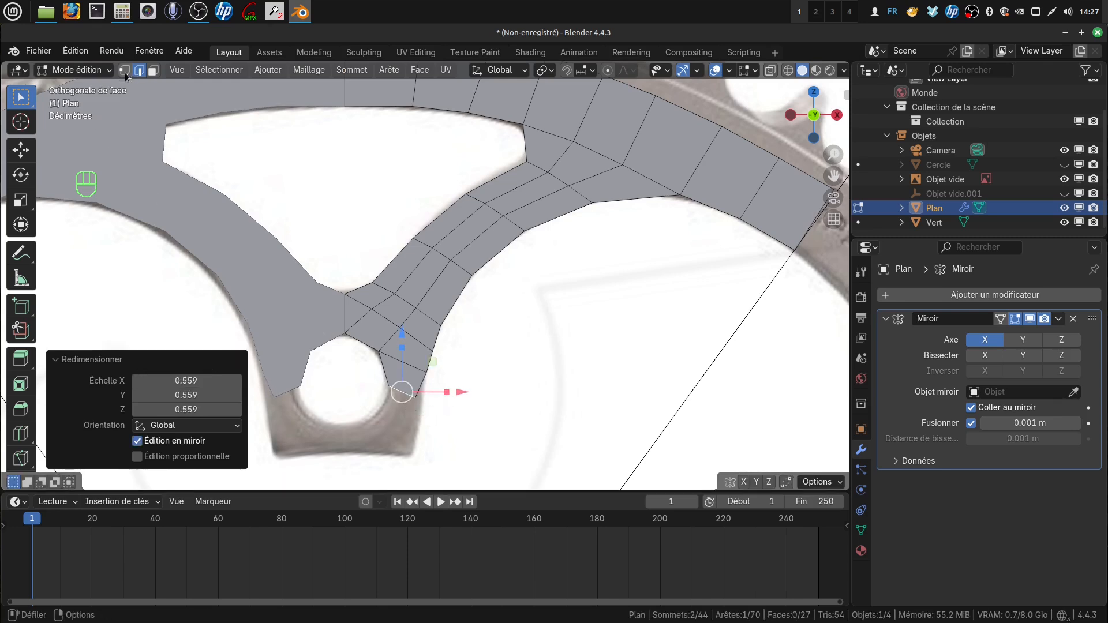
left_click(416, 400)
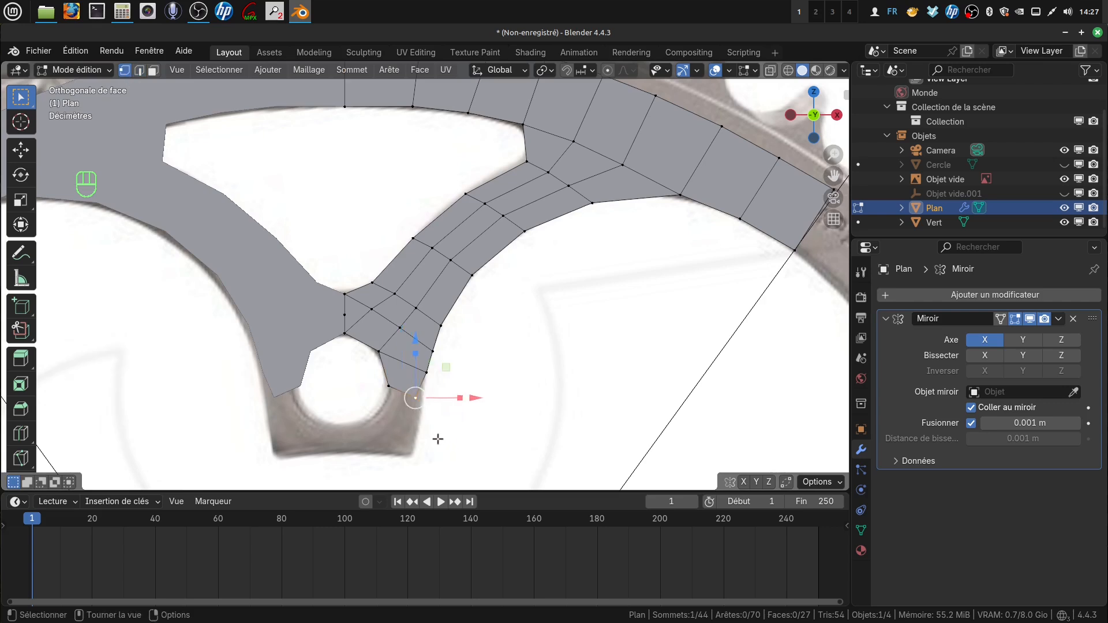
key("g")
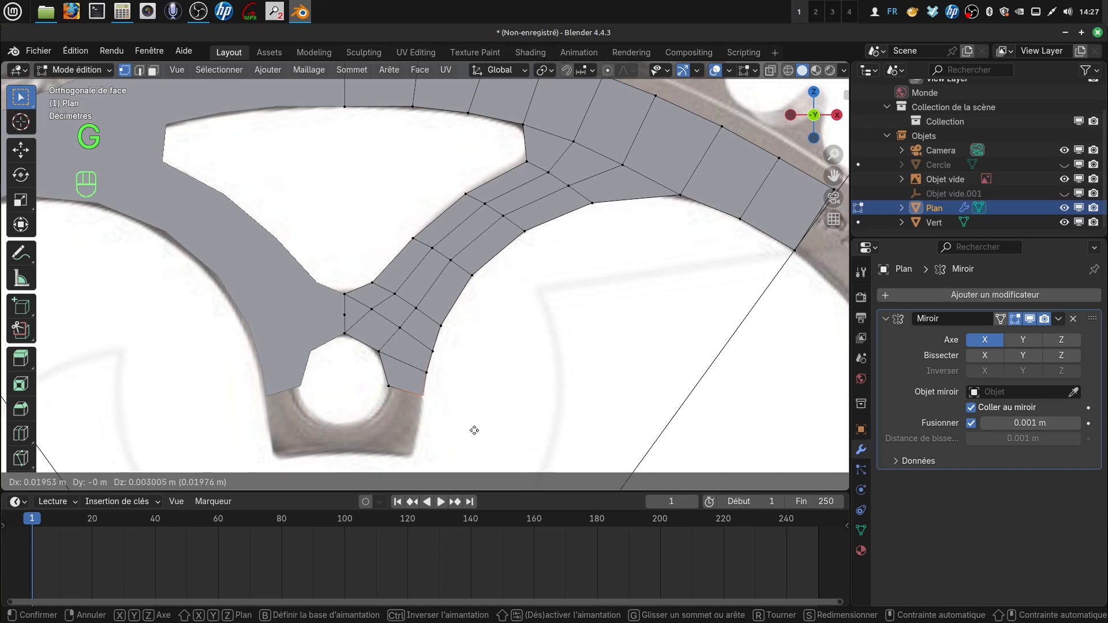
left_click(474, 430)
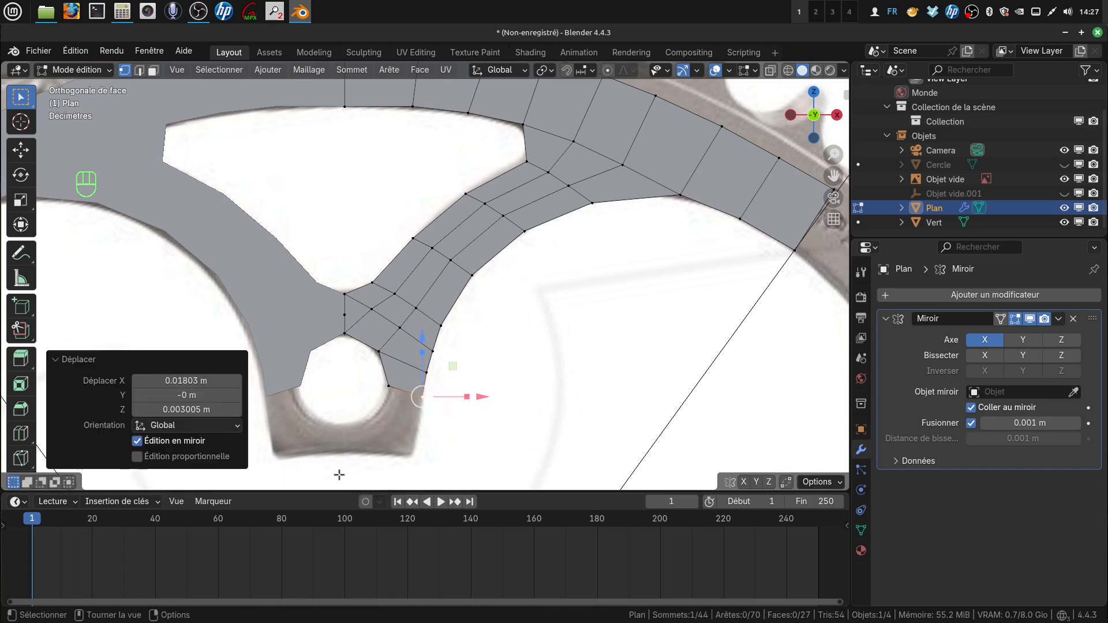
- Extrude the arm's end edge about 0.077 m down along the bolt hole and scale it by about 1.18
left_click(387, 387, "shift")
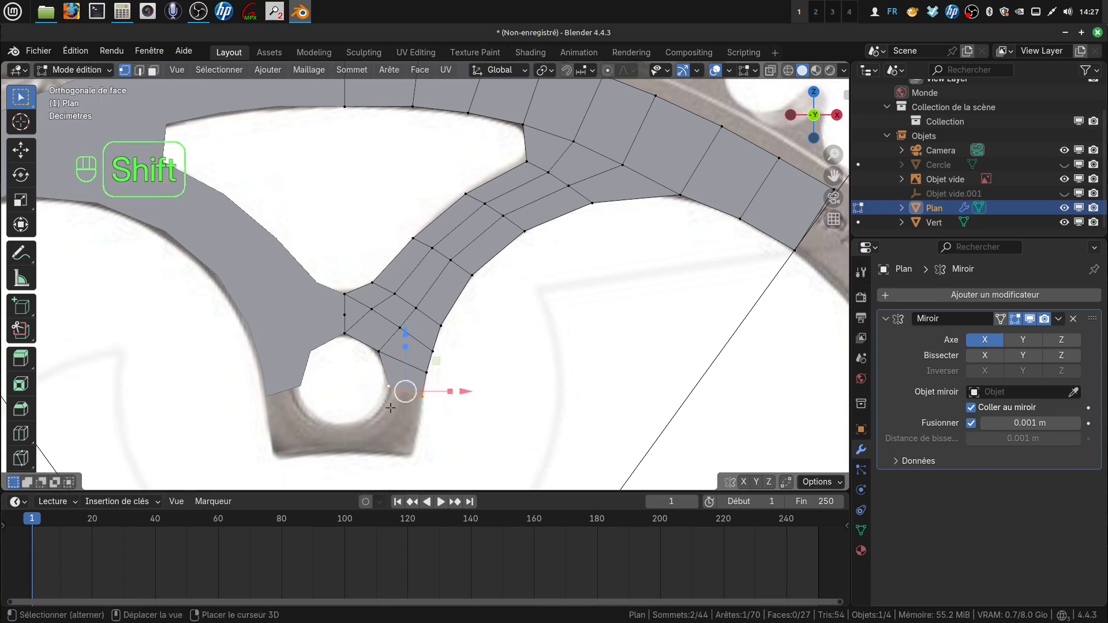
key("e")
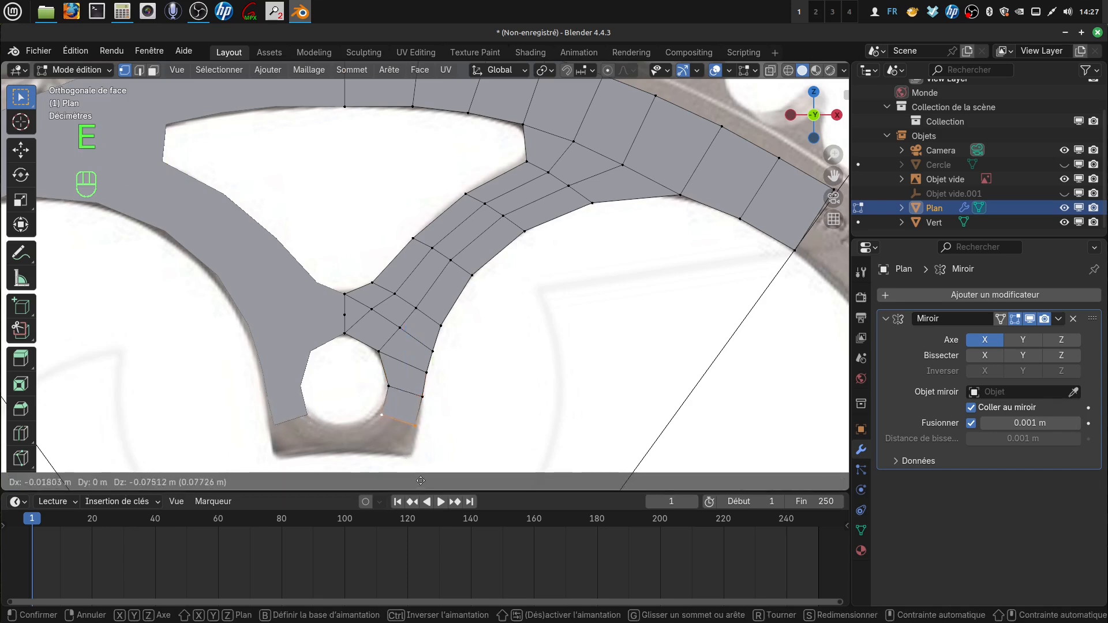
left_click(421, 480)
key("s")
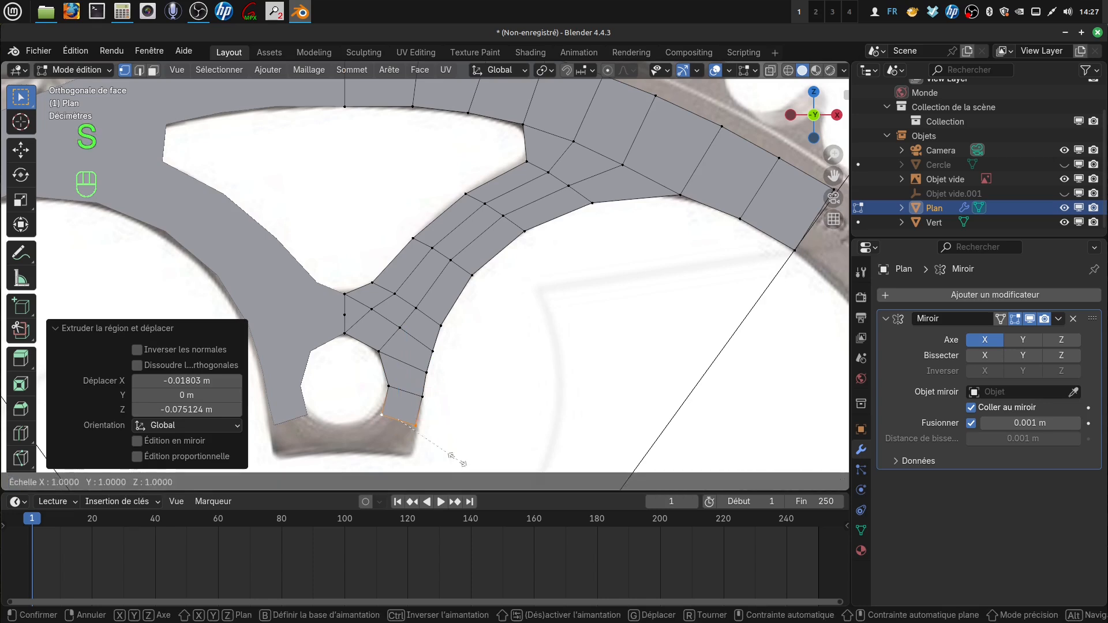
left_click(467, 464)
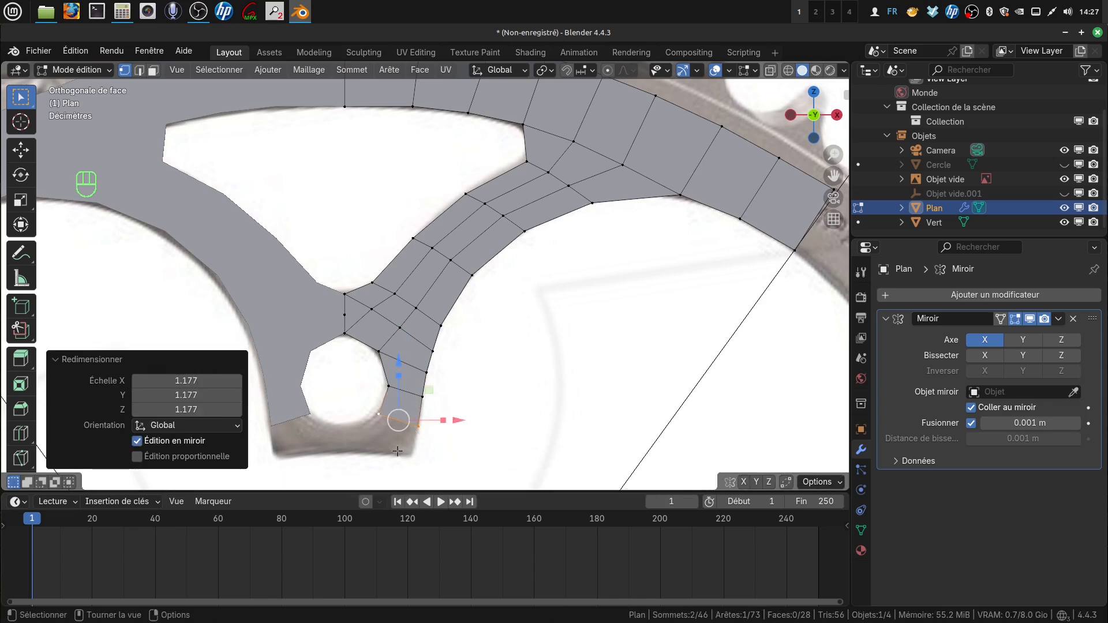
- Extrude the end edge below the bolt hole, rotated about -12.5° and scaled about 1.53, with its inner vertex moved onto the mirror axis
key("e")
left_click(383, 466)
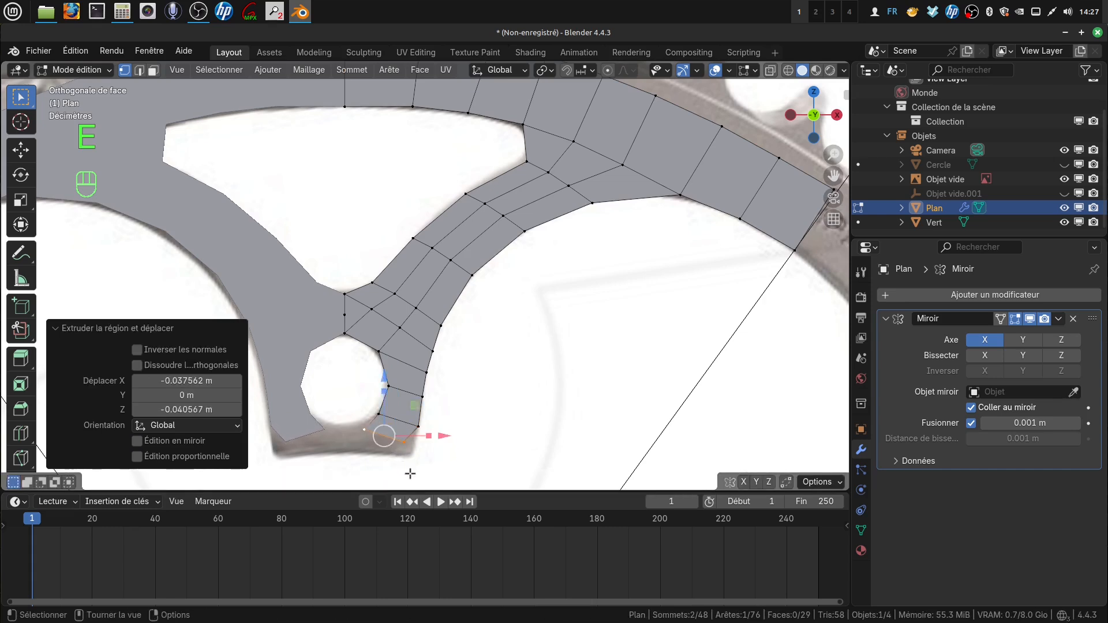
key("r")
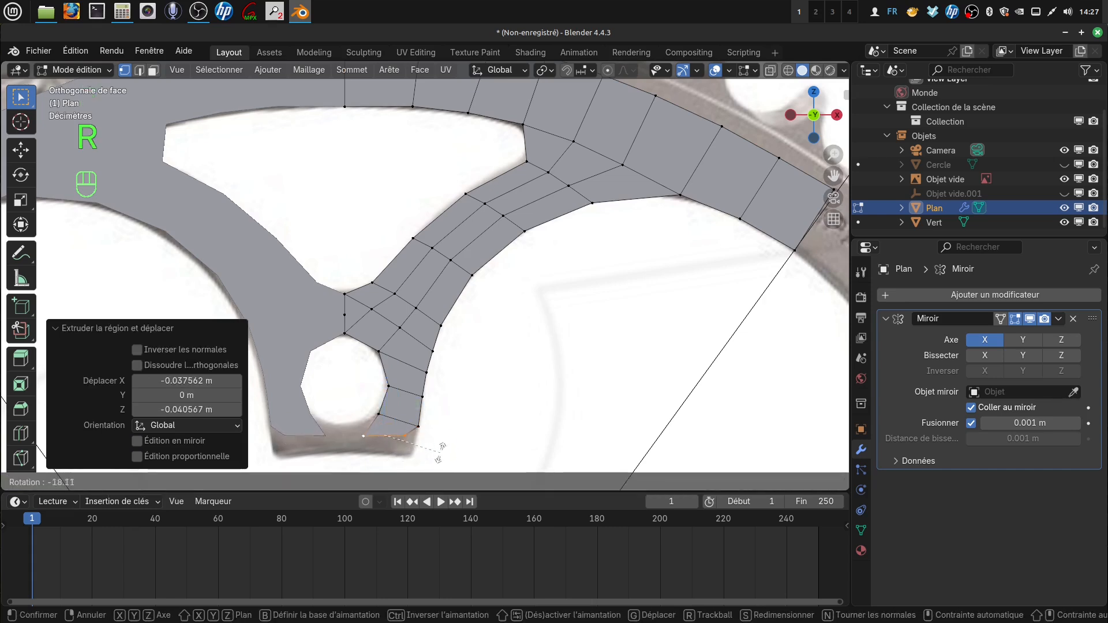
left_click(442, 457)
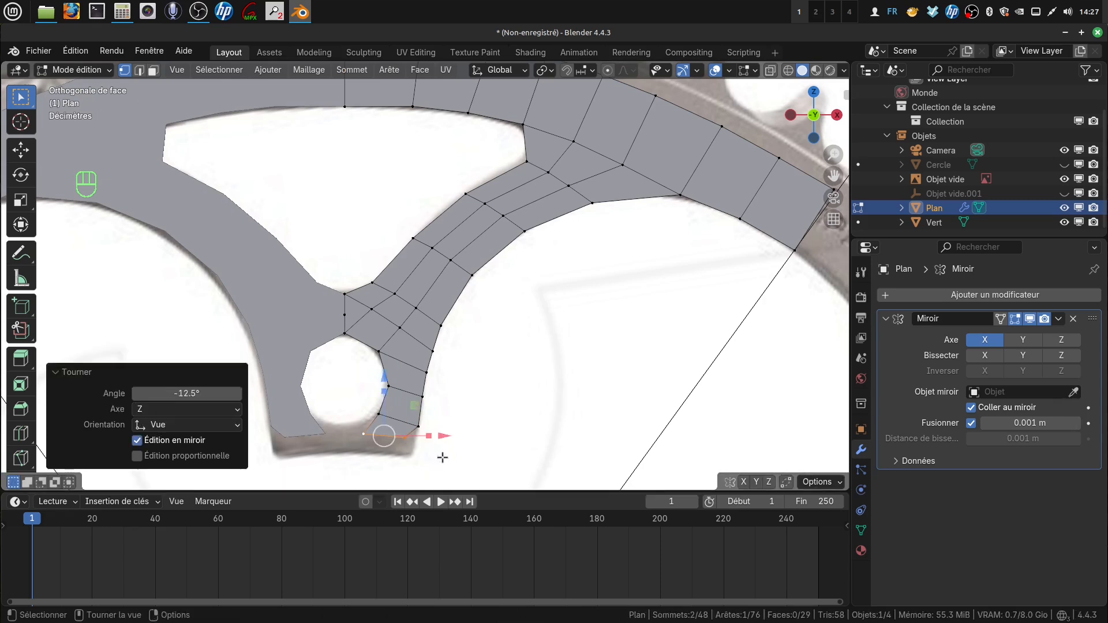
key("s")
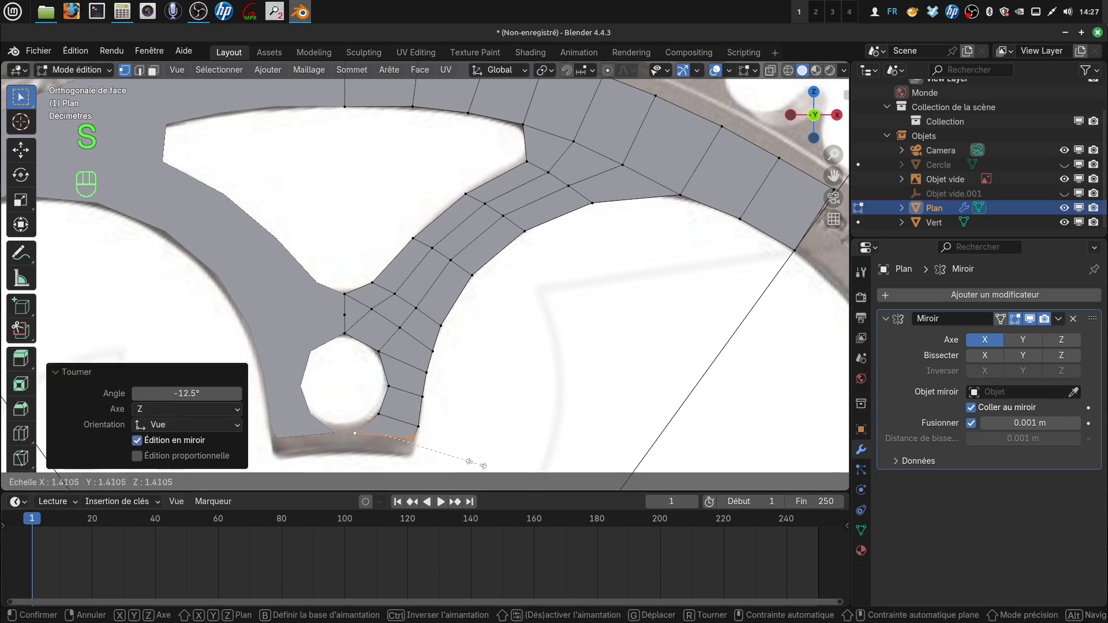
left_click(480, 461)
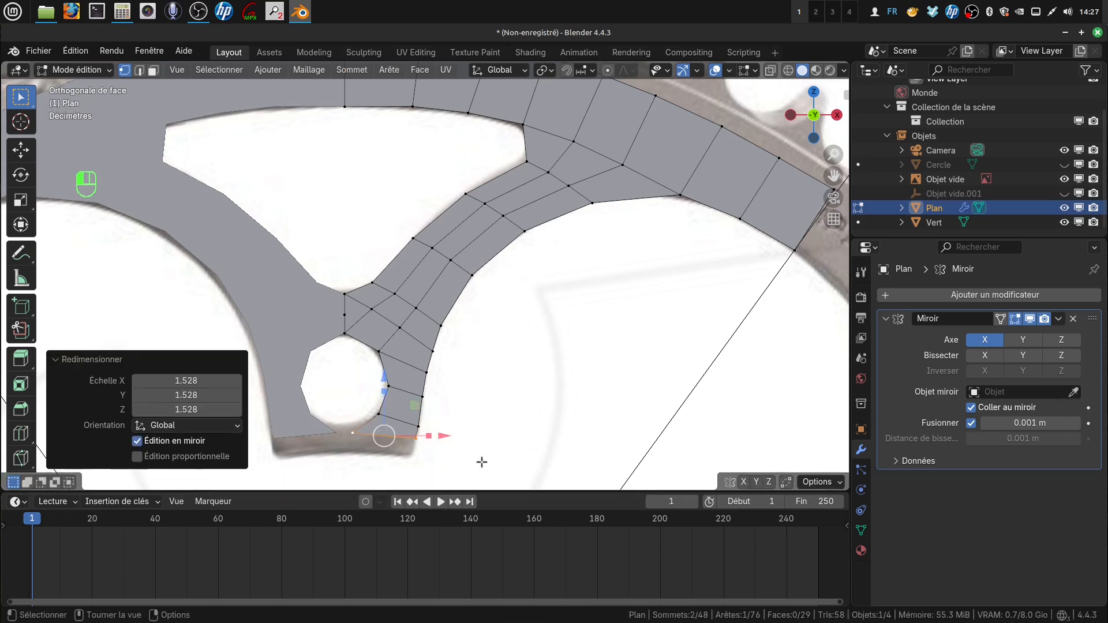
left_click(352, 433)
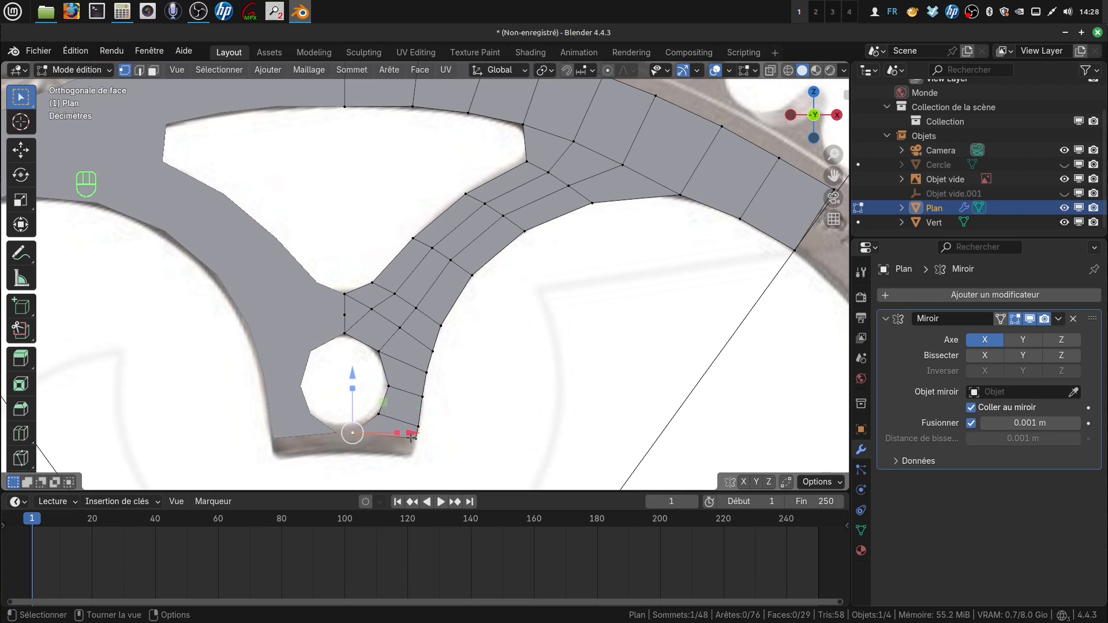
left_click_drag(412, 433, 403, 434)
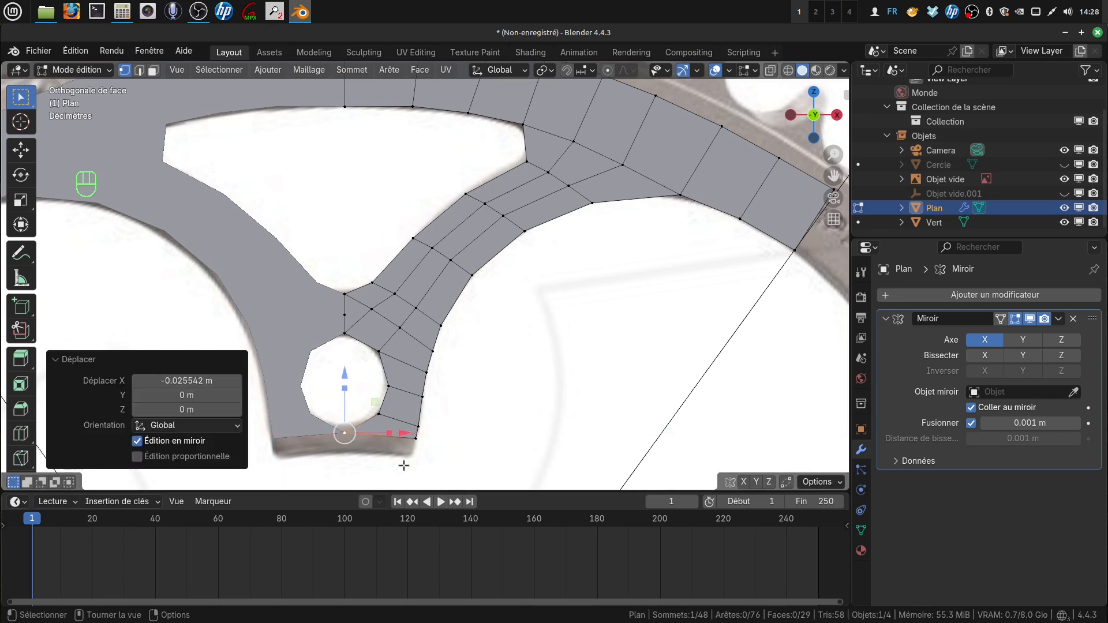
- Extrude the edge under the bolt hole about 0.05 m down to the arm's tip and rotate it about -1.8°
middle_click_drag(441, 461, 432, 437, "shift")
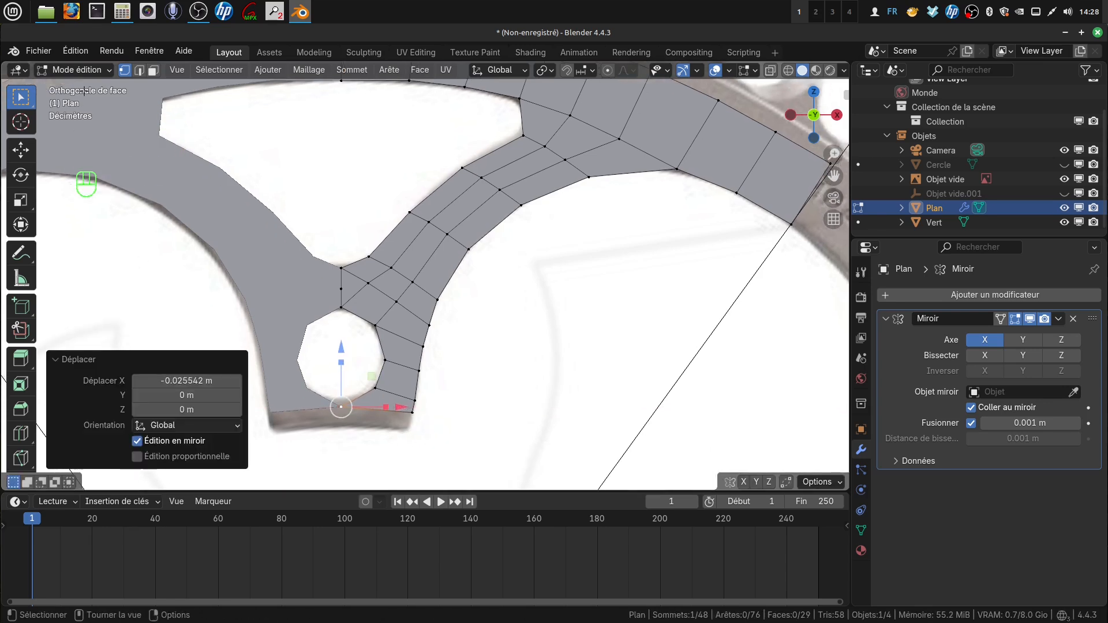
left_click(139, 70)
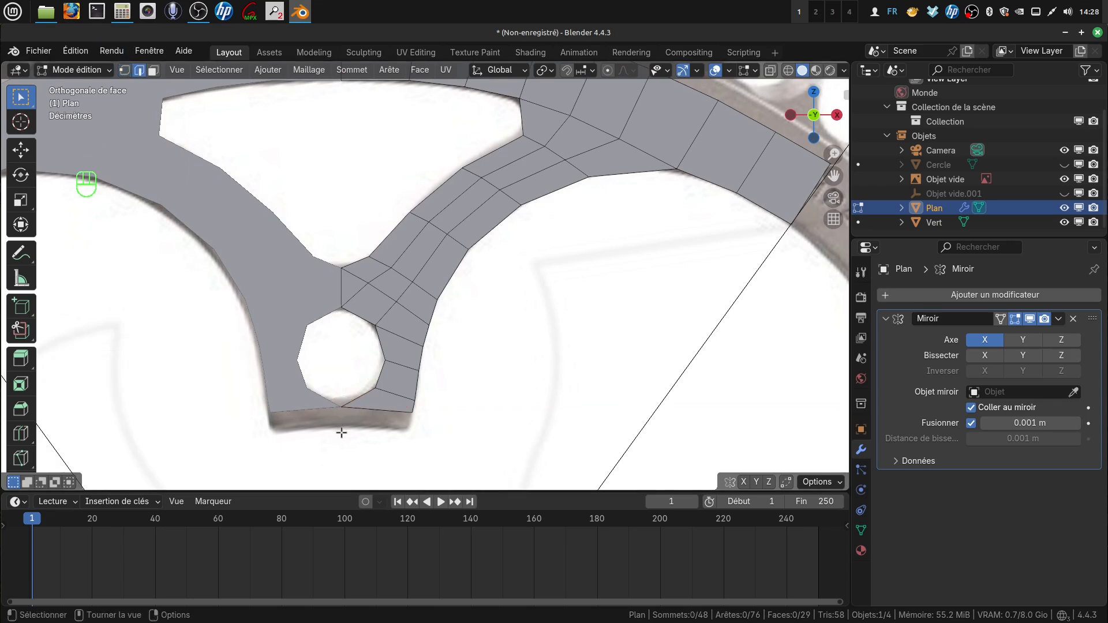
left_click(365, 405)
key("e")
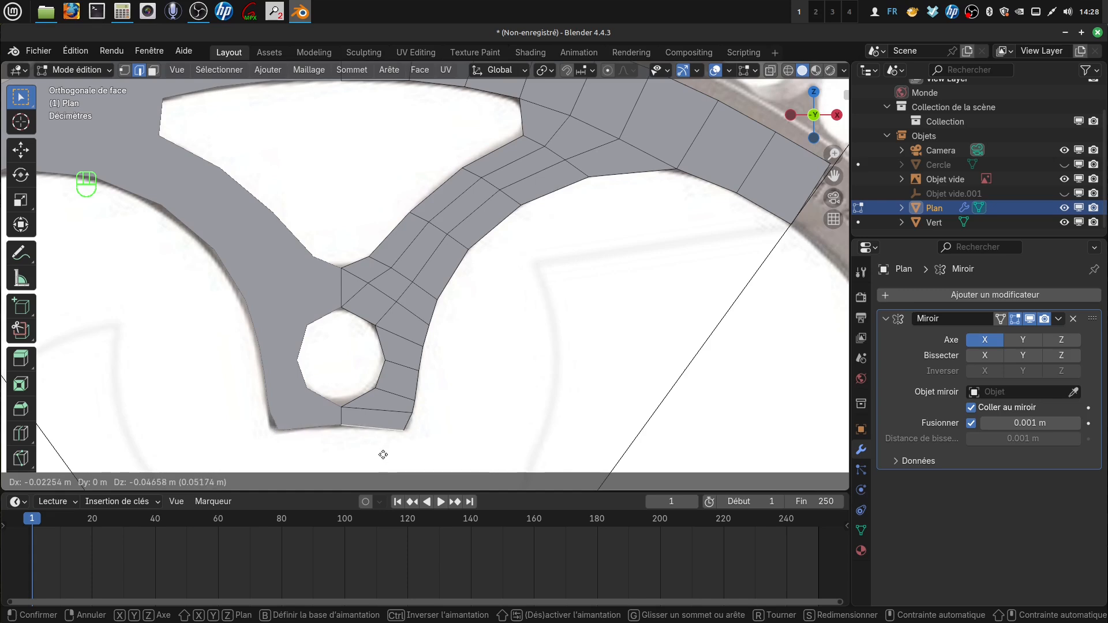
left_click(383, 455)
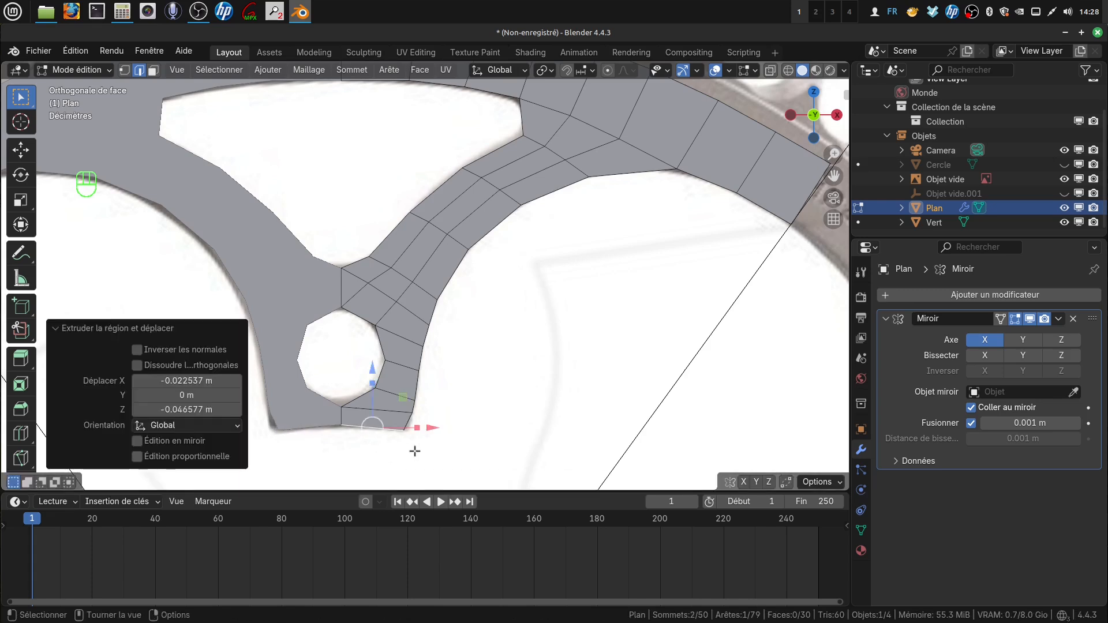
key("r")
left_click(396, 443)
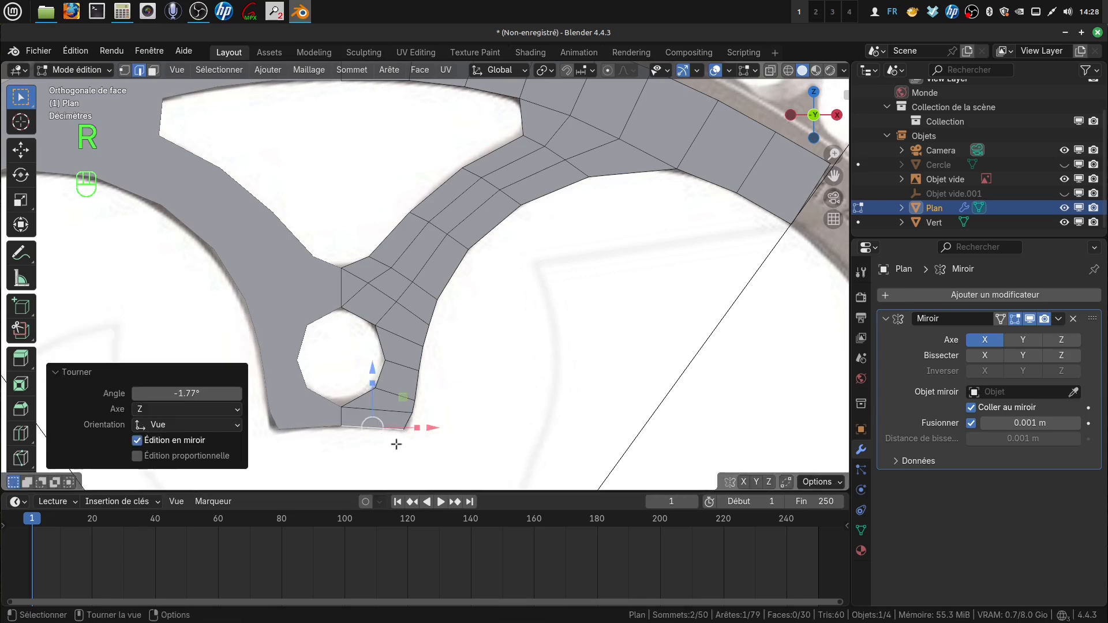
- Move the outer corner vertex of the arm's tip about 0.017 m along X
left_click(124, 71)
left_click(400, 451)
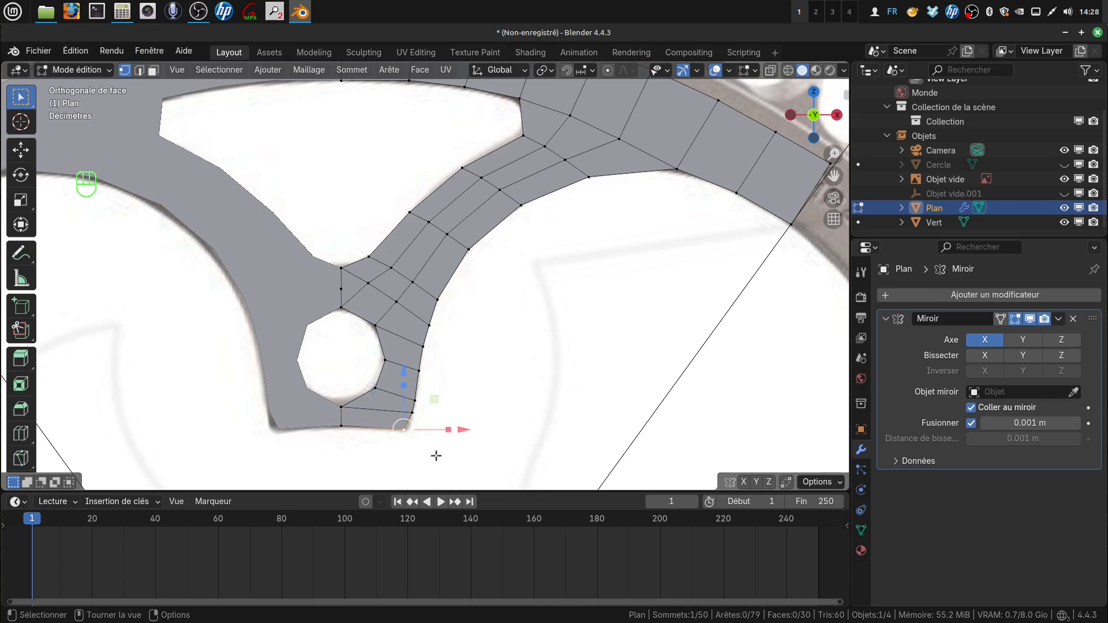
key("b")
left_click_drag(464, 430, 473, 430)
- Examine the arm's mesh from the bolt hole up to the outer ring against the reference image
scroll(470, 366, "down", 3)
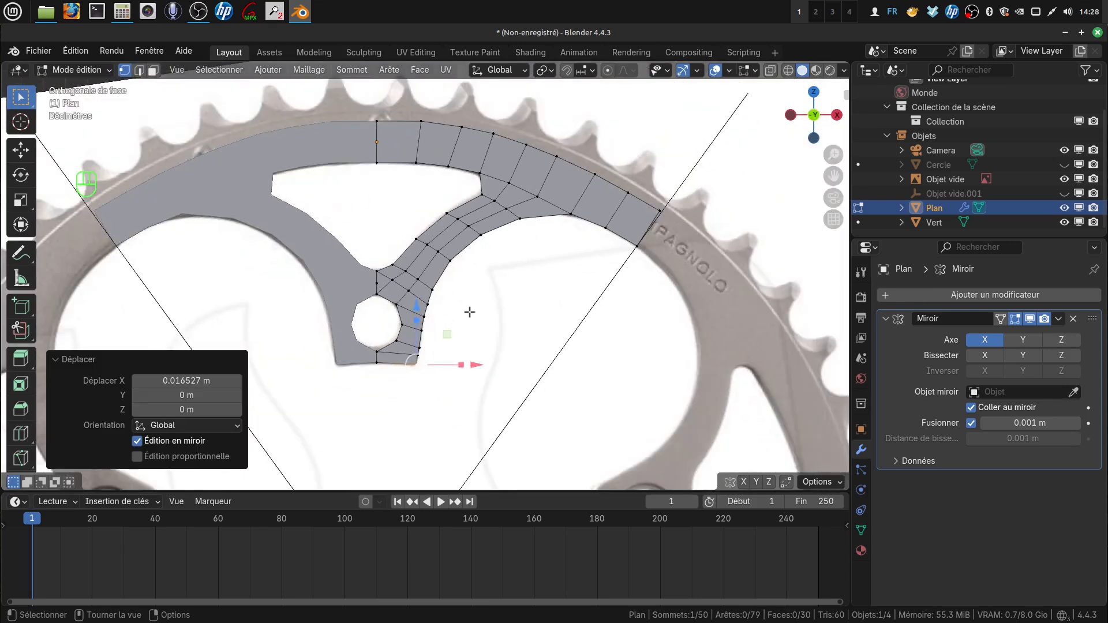
middle_click_drag(477, 298, 452, 362, "shift")
scroll(427, 428, "up", 1)
scroll(427, 429, "up", 1)
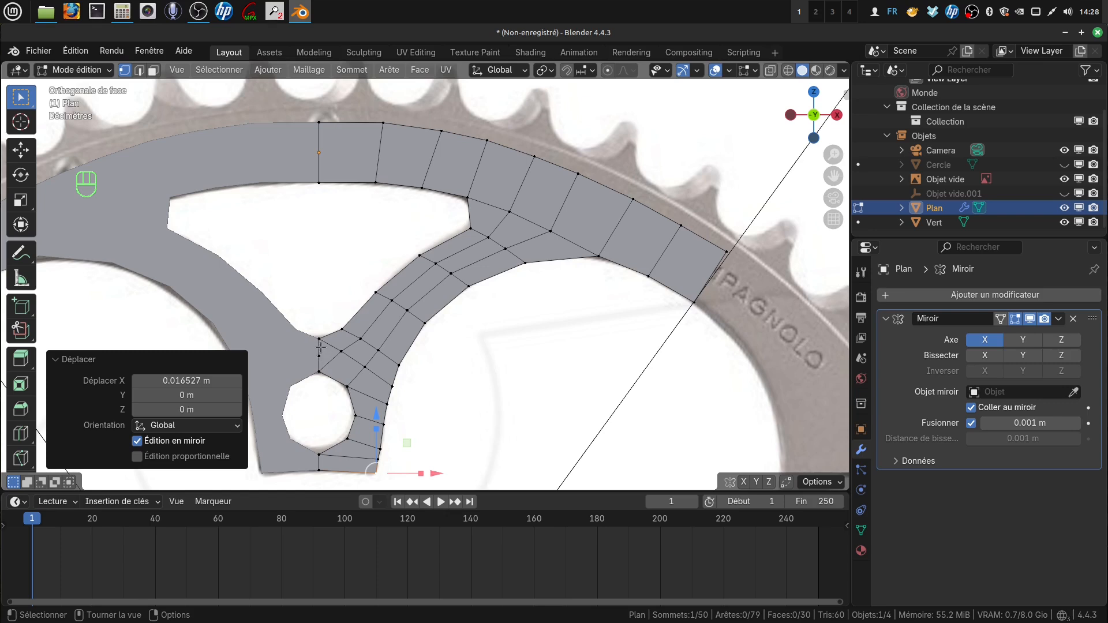
scroll(326, 373, "up", 2)
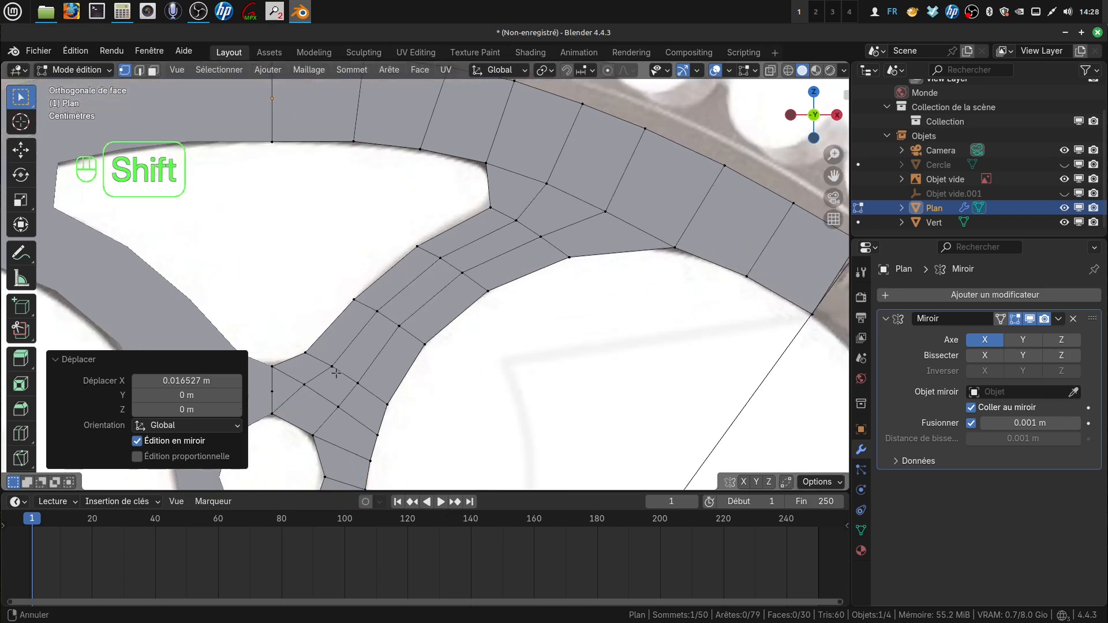
middle_click_drag(334, 371, 388, 345, "shift")
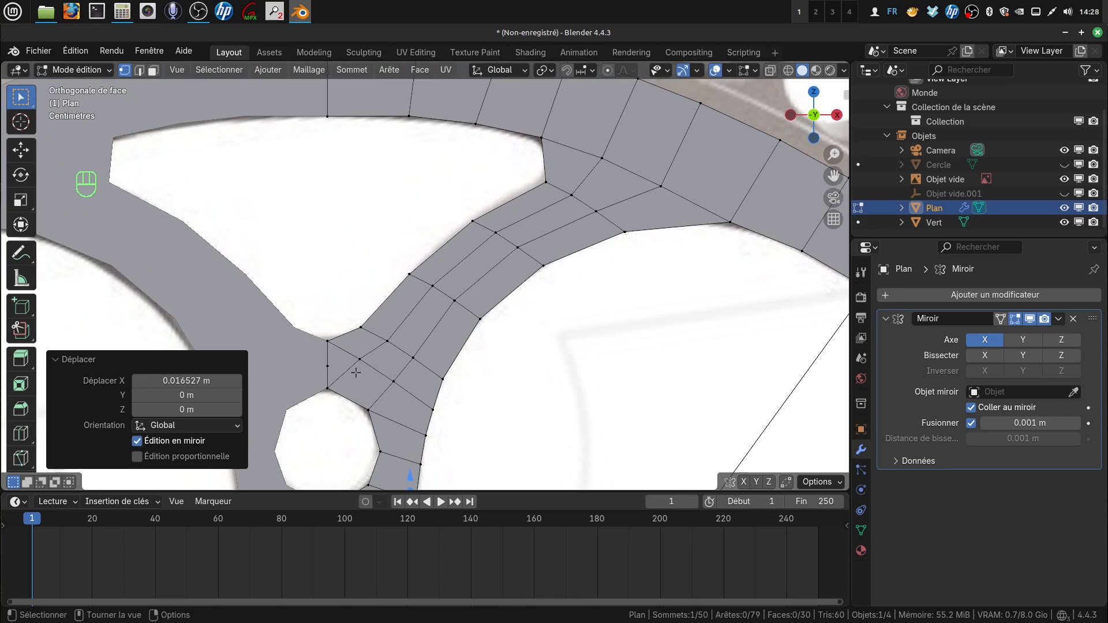
scroll(356, 373, "down", 4)
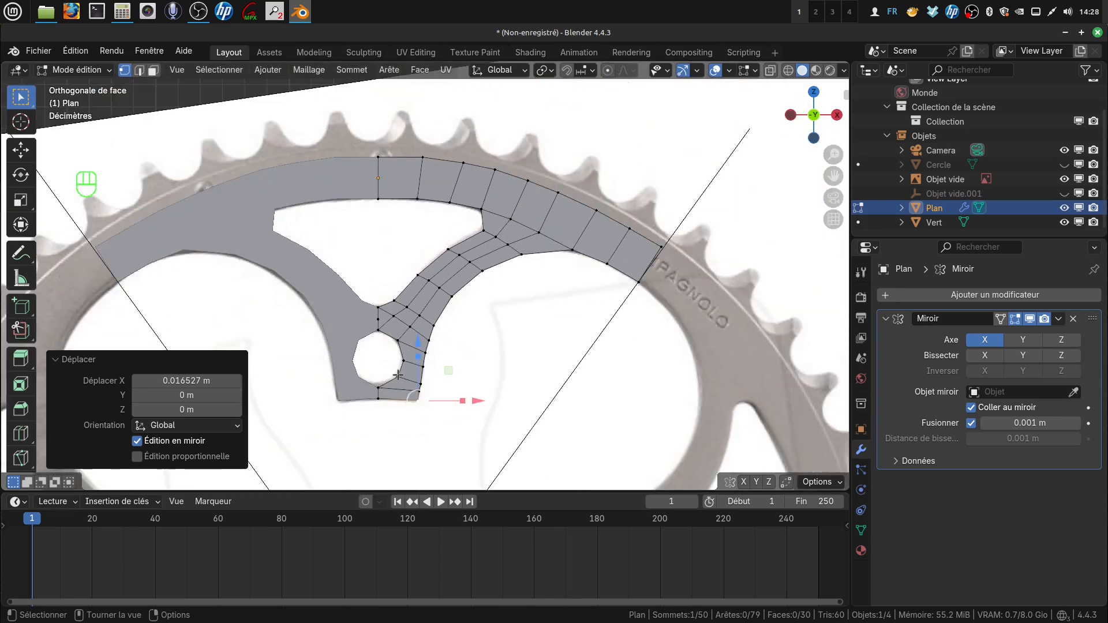
middle_click_drag(505, 354, 438, 391, "shift")
scroll(409, 379, "up", 2)
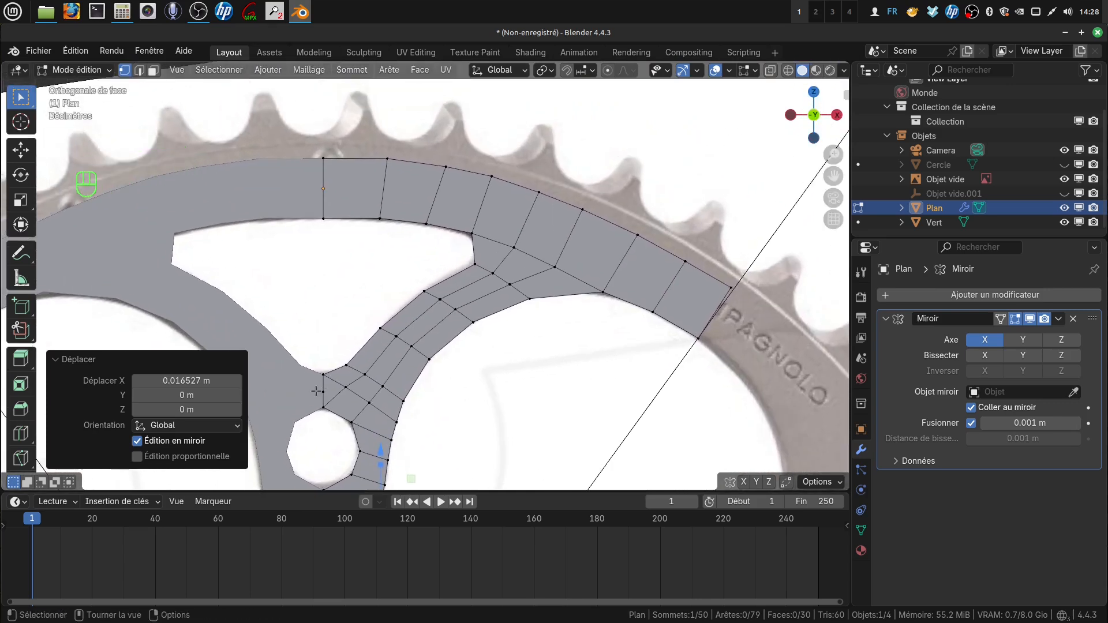
- Move the upper corner vertex of the arm's opening about -0.013 m in X and -0.009 m in Z to follow the reference
middle_click_drag(469, 233, 437, 266, "shift")
left_click(436, 266)
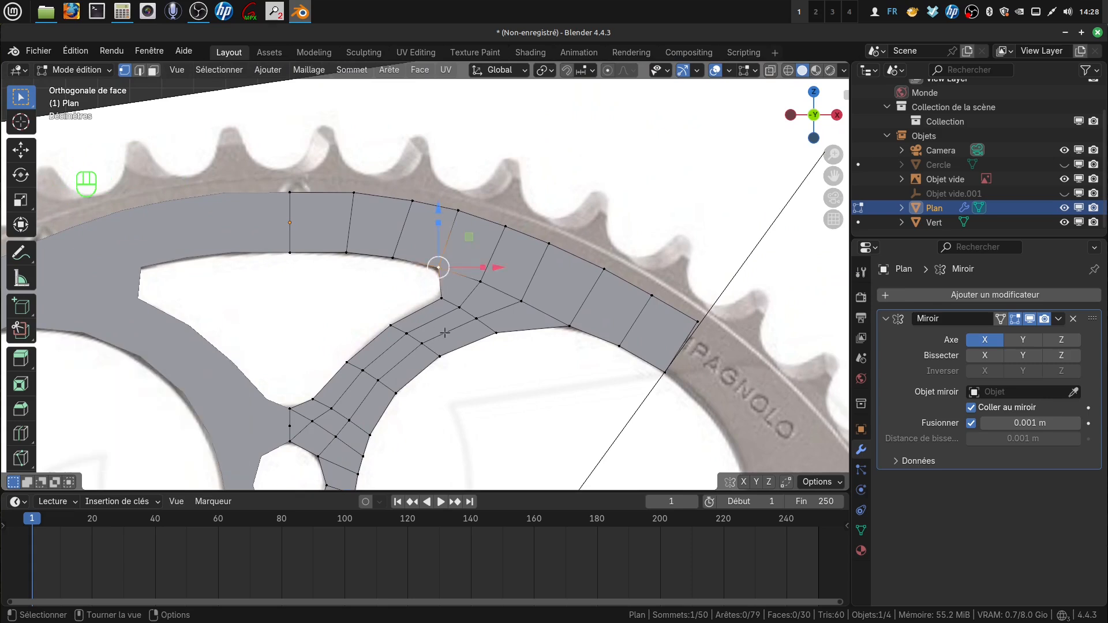
key("g")
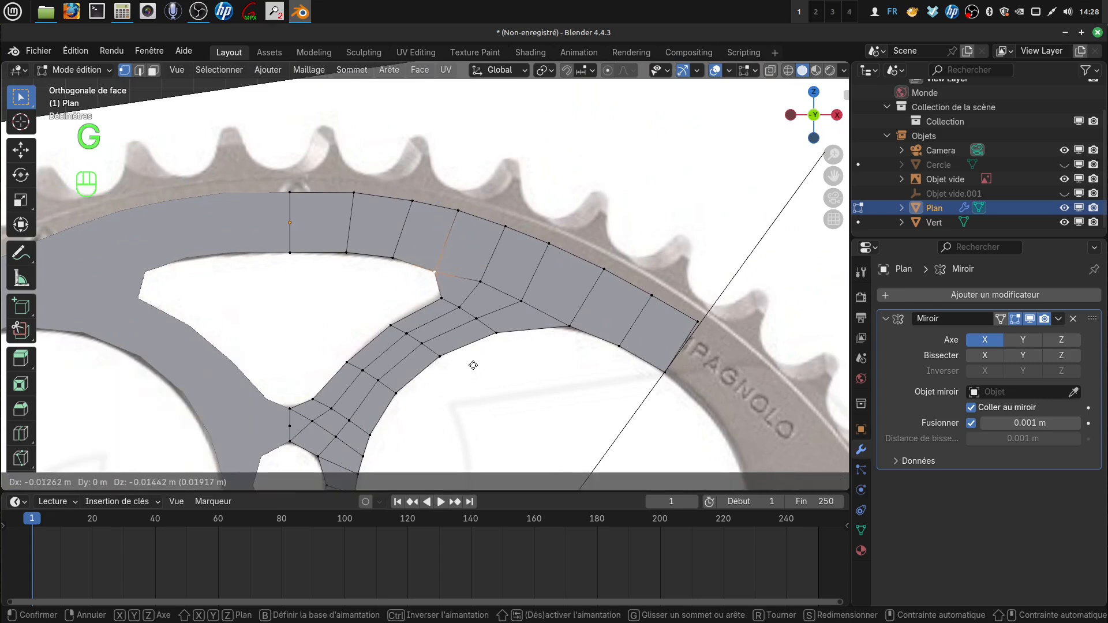
left_click(473, 364)
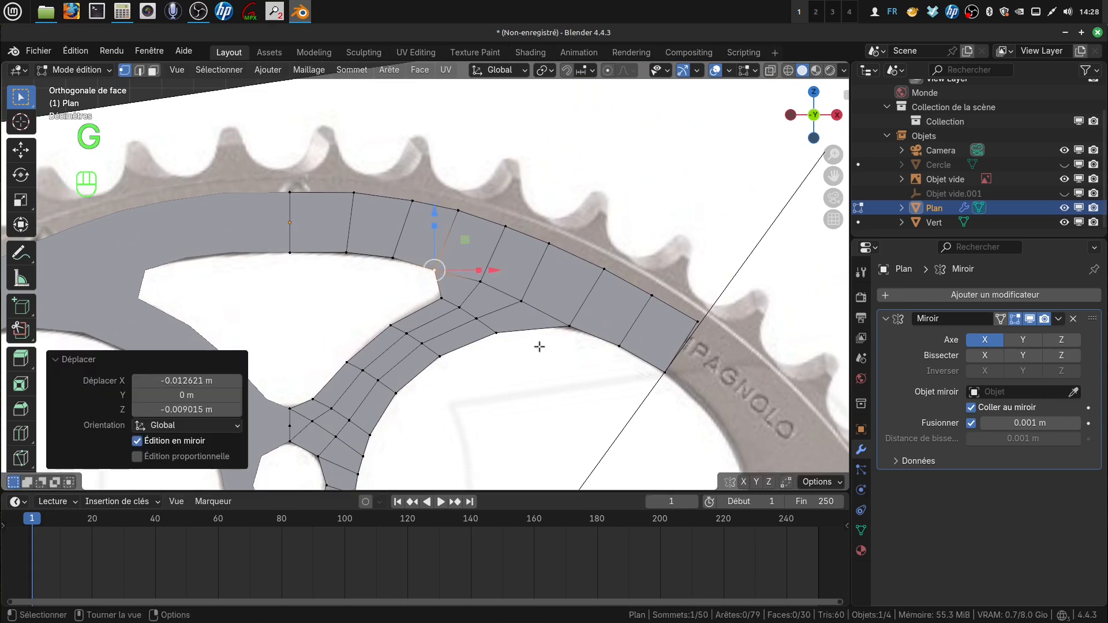
- Move the vertex where the arm's outer curve meets the ring about -0.005 m along Z
left_click(567, 327)
key("g")
key("z")
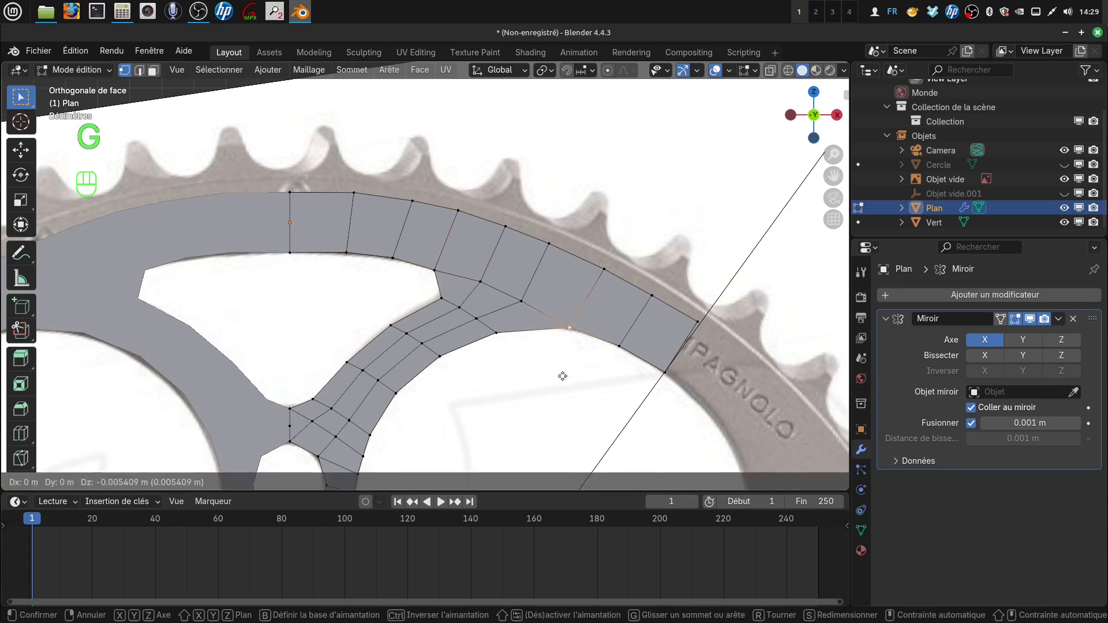
left_click(504, 399)
scroll(484, 398, "down", 2)
middle_click_drag(468, 396, 511, 402, "shift")
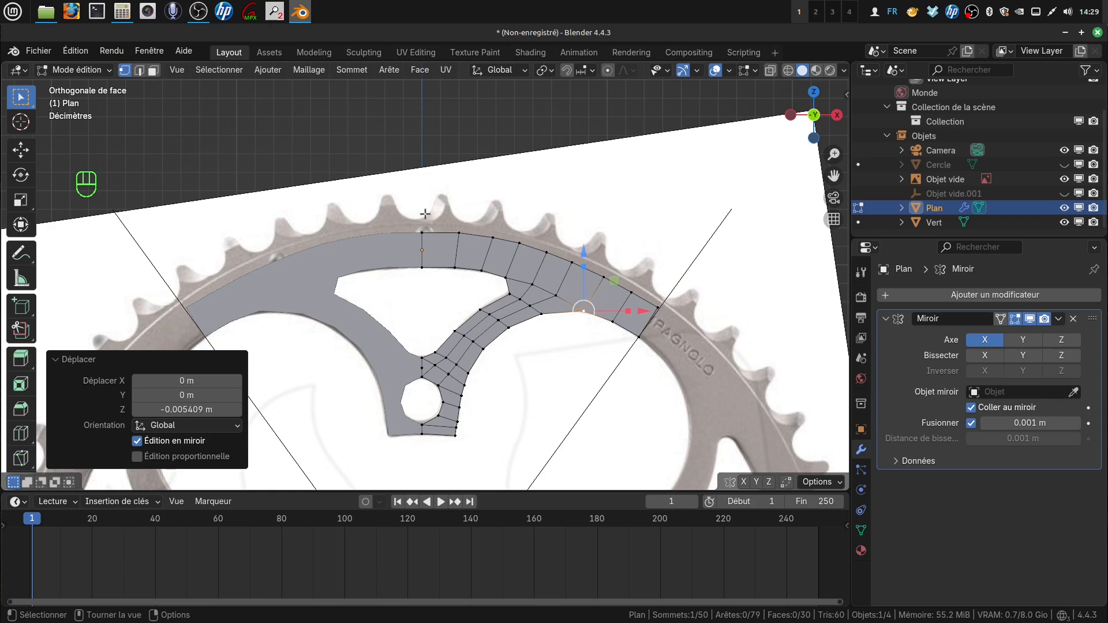
scroll(520, 432, "up", 1)
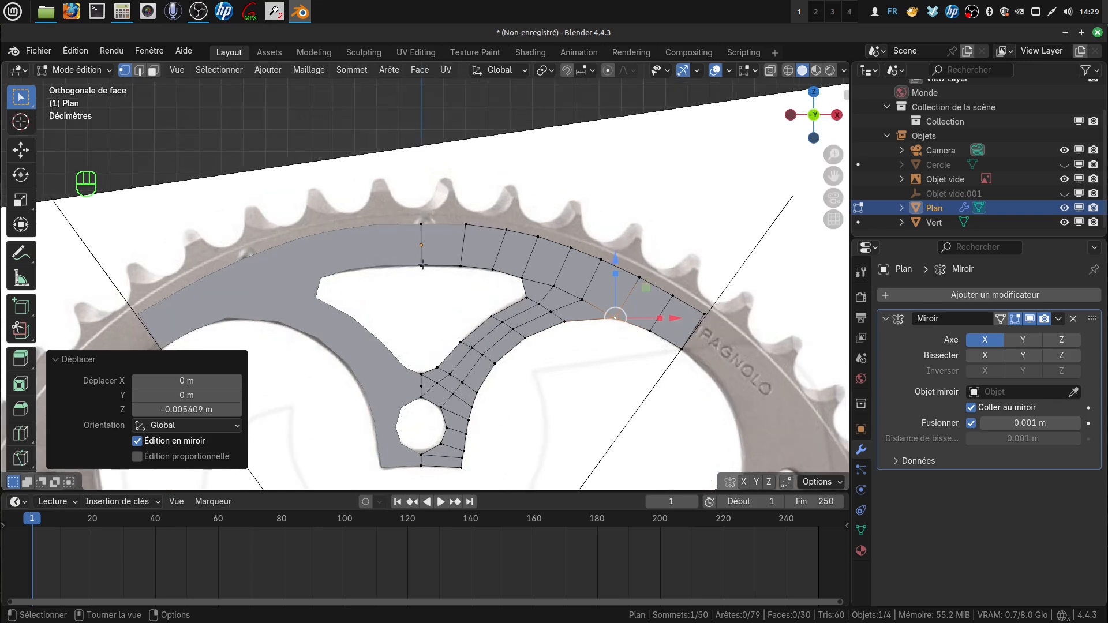
- Move the outermost ring vertex on the mirror axis about 0.013 m upward in Z to follow the reference, and clear the selection
left_click(420, 224)
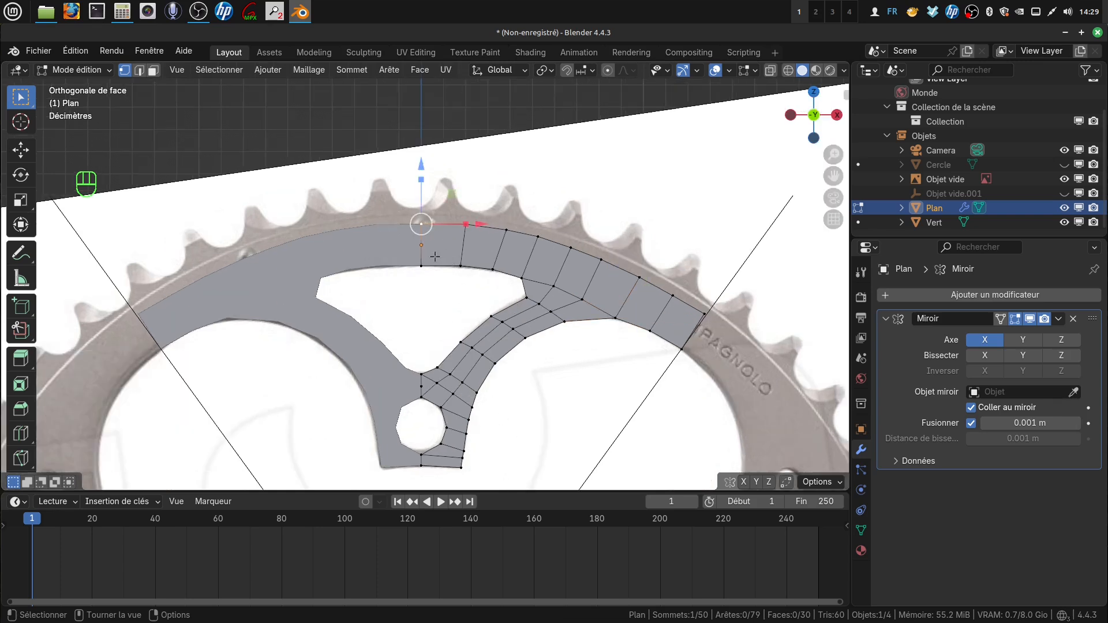
key("g")
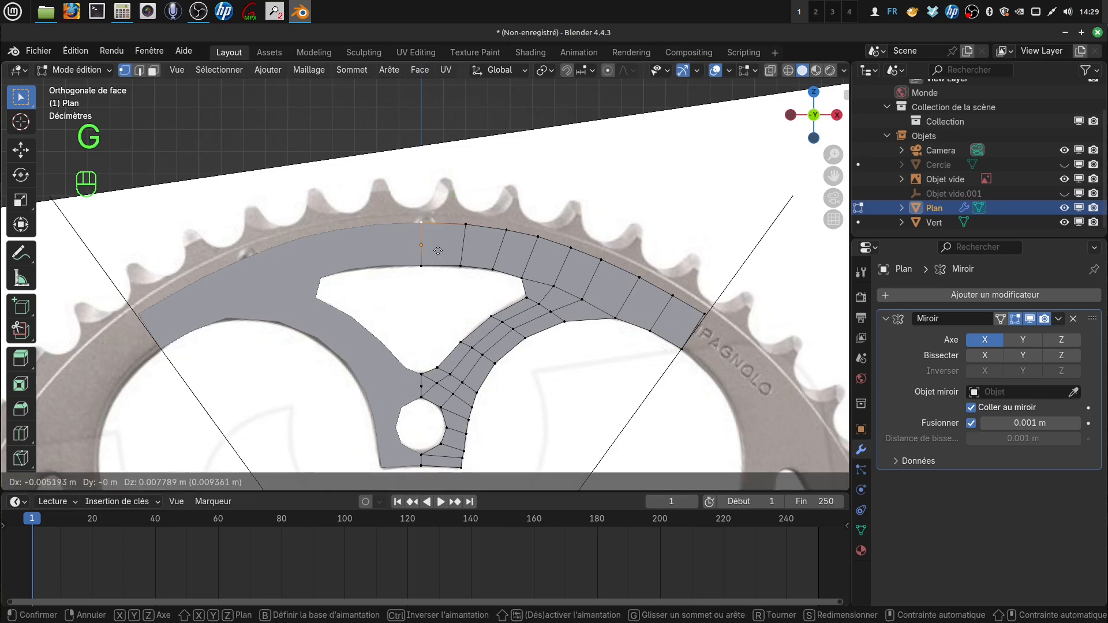
left_click(438, 249)
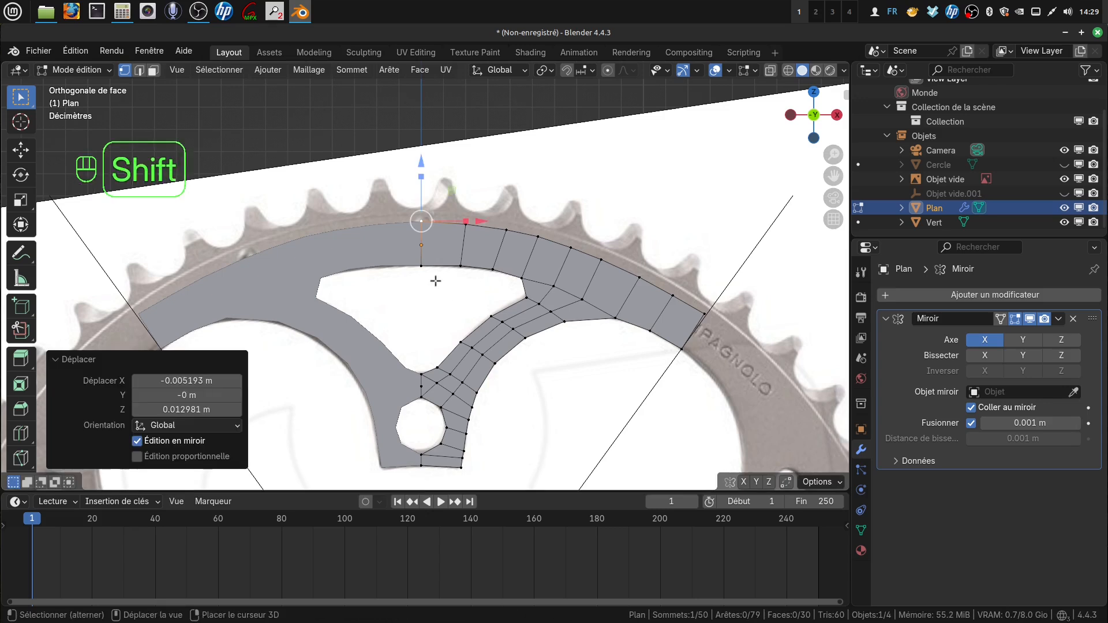
middle_click_drag(428, 276, 411, 281, "shift")
key("Tab")
key("Tab")
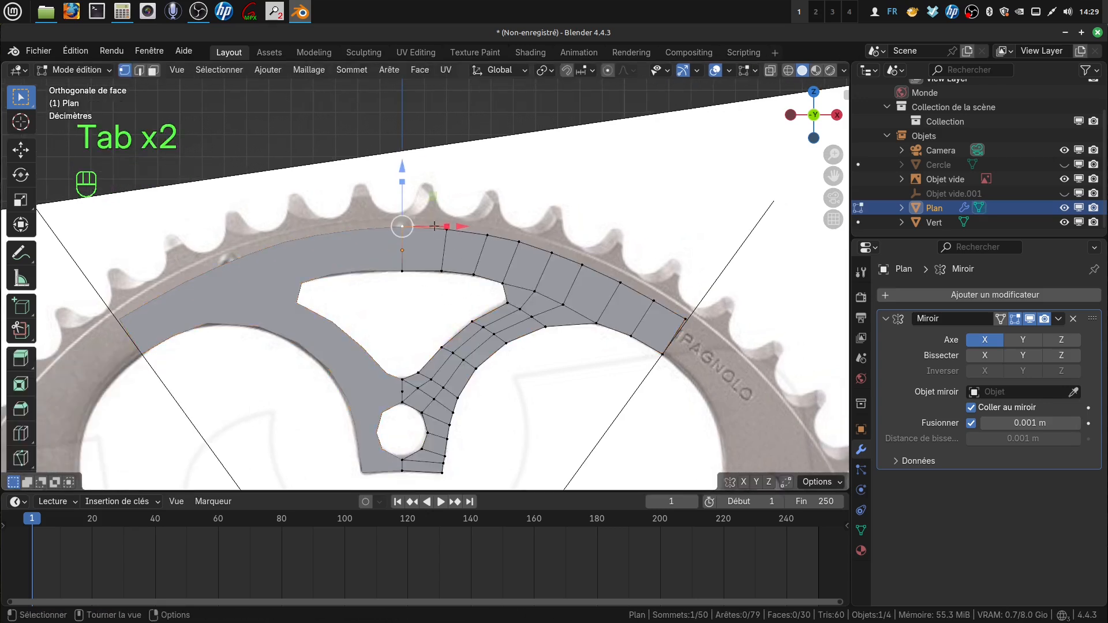
scroll(521, 400, "down", 2)
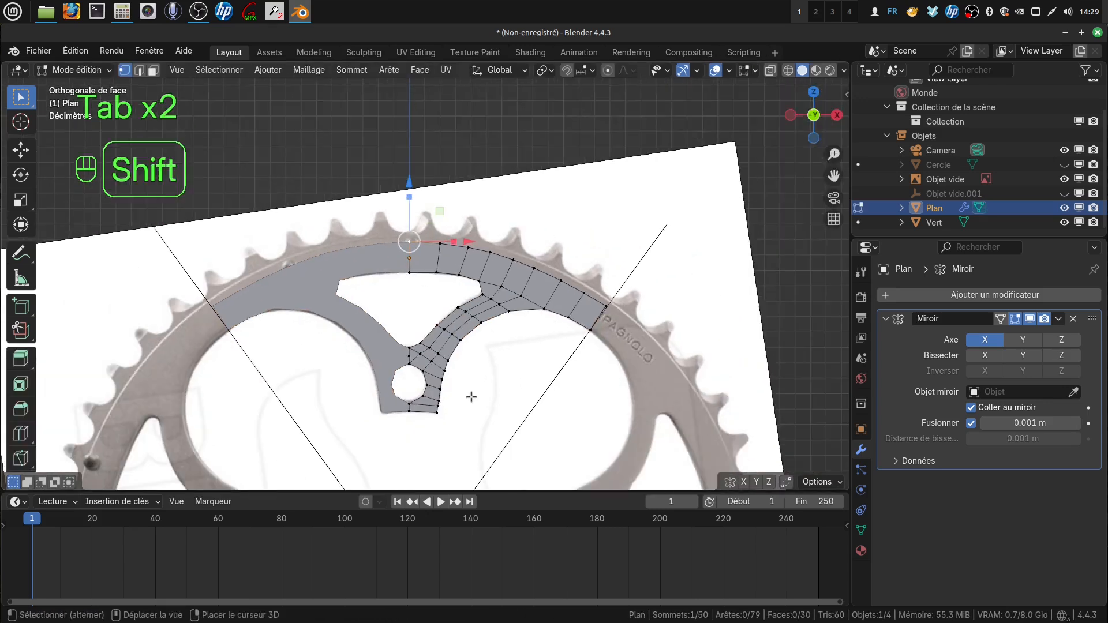
middle_click_drag(469, 395, 484, 380, "shift")
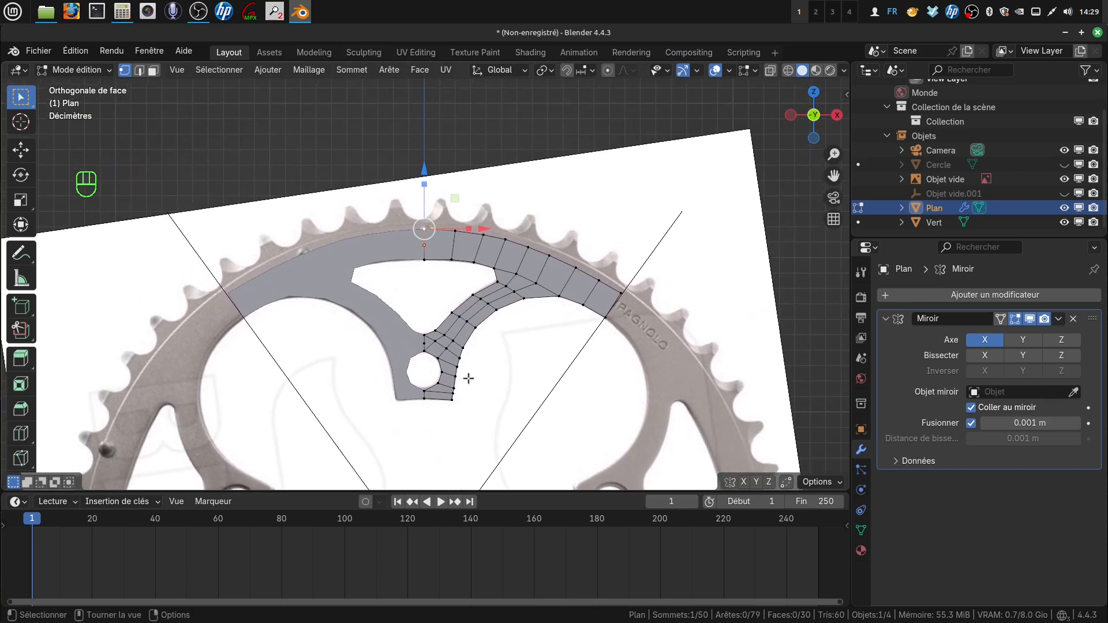
left_click(465, 151)
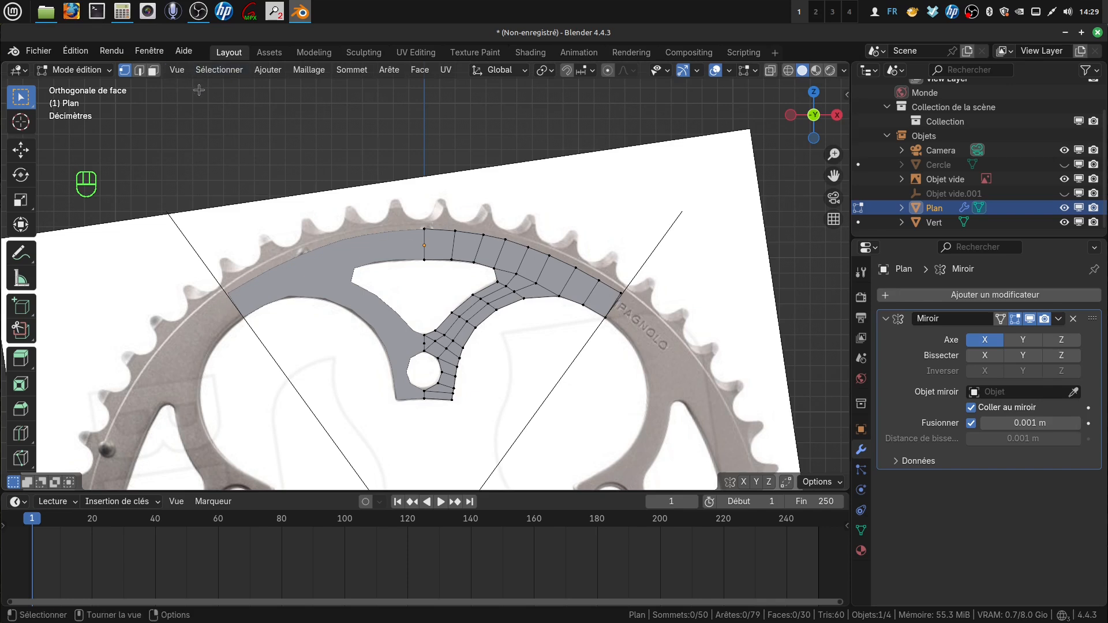
- Switch to the calculator and divide 100 by 5
left_click(74, 51)
left_click(122, 12)
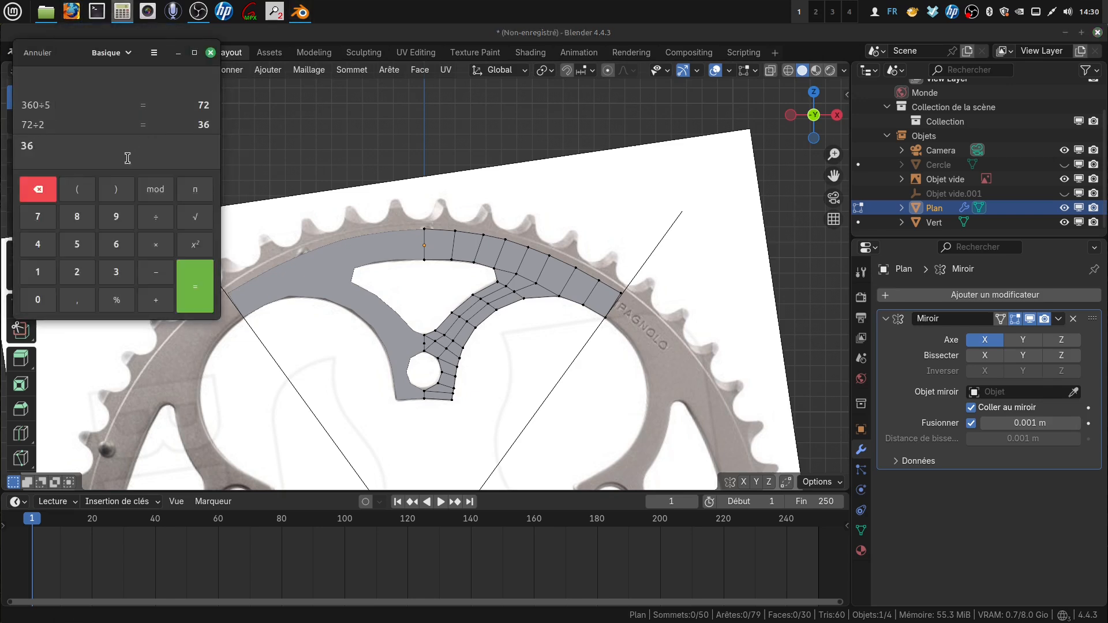
left_click(38, 274)
double_click(38, 299)
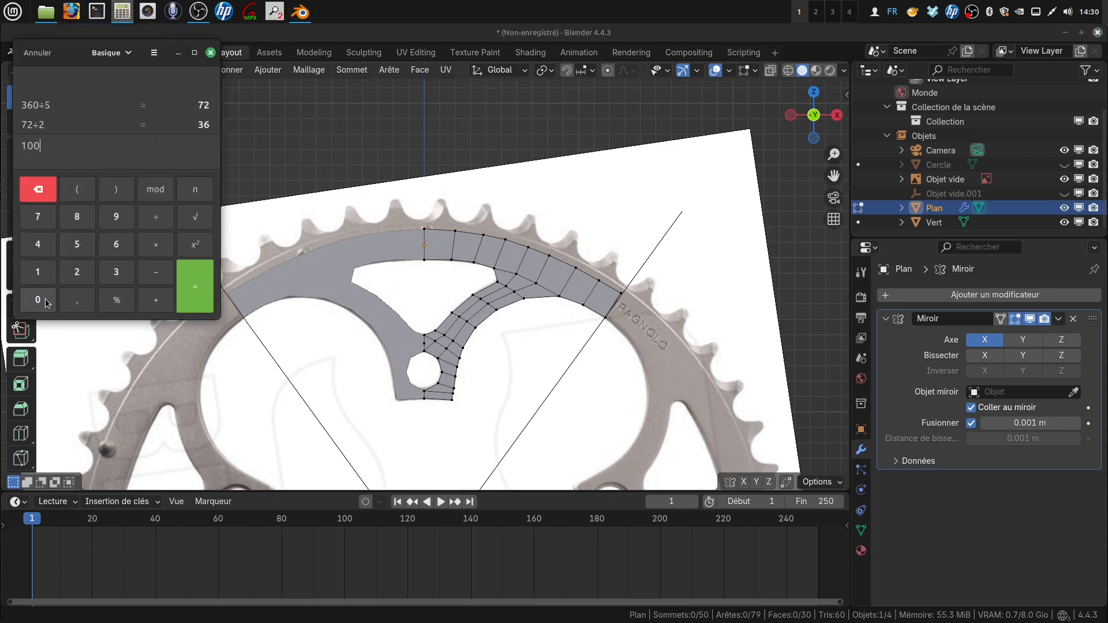
left_click(156, 245)
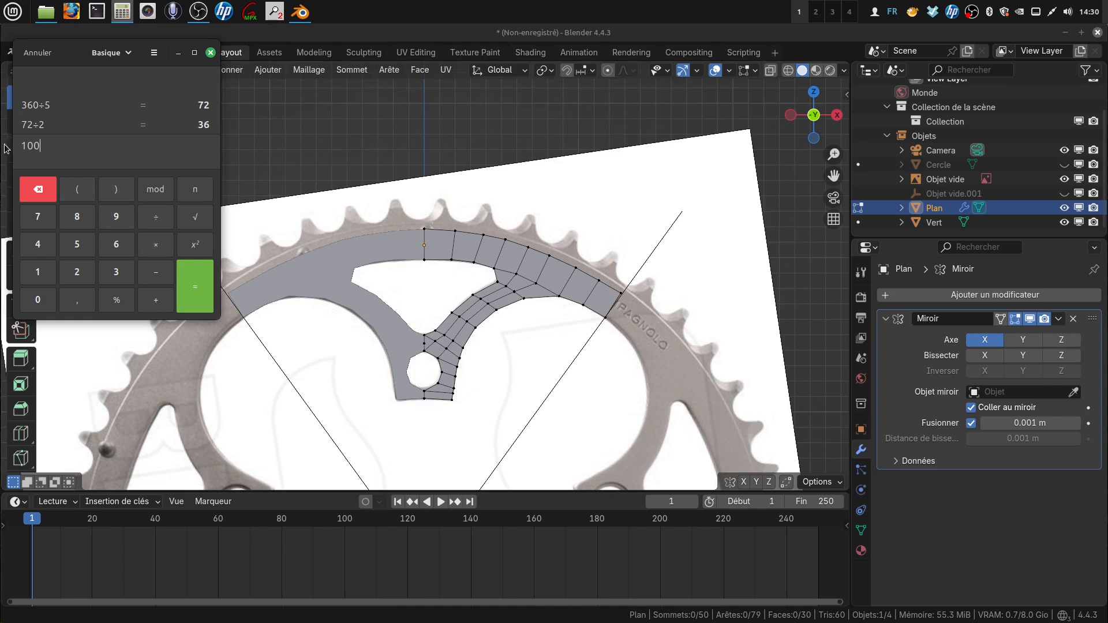
left_click(38, 189)
left_click(156, 217)
left_click(78, 247)
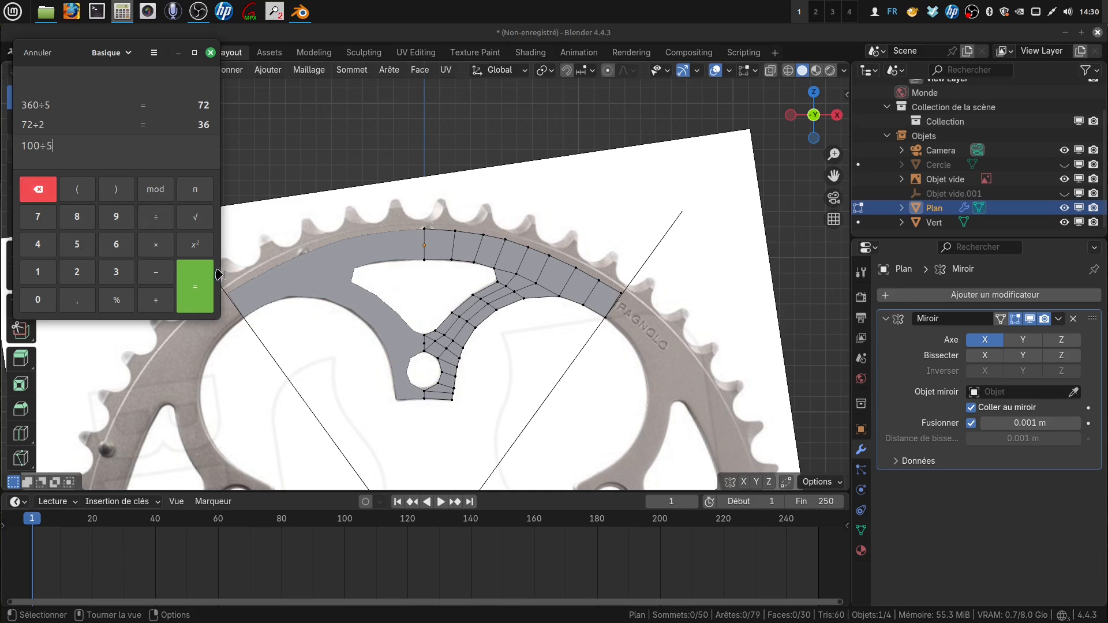
left_click(195, 287)
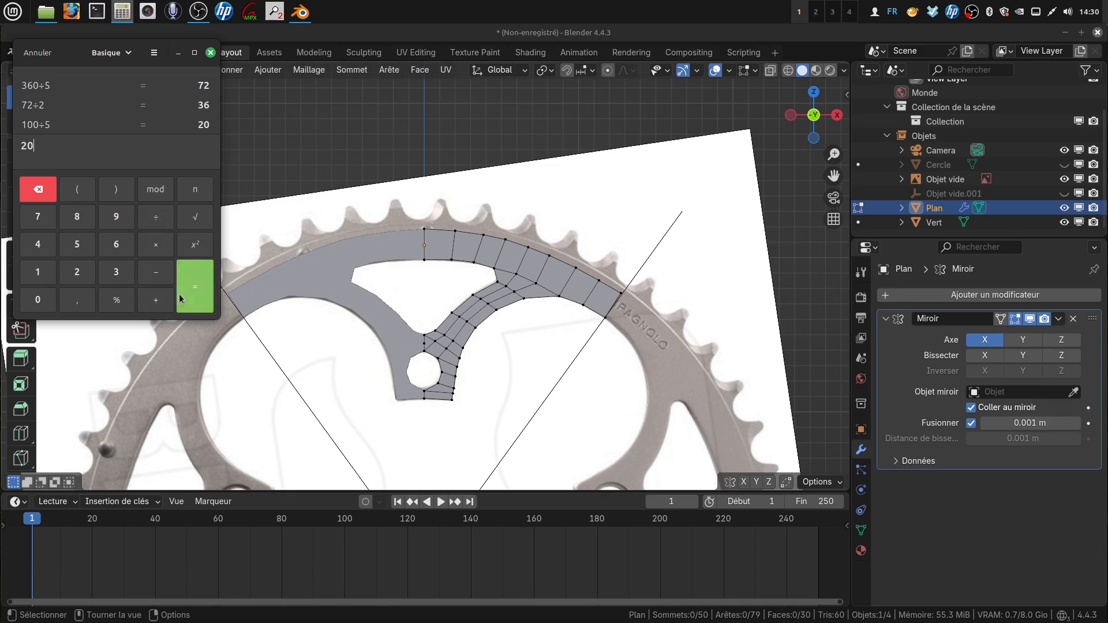
- Clear the calculator entry and divide 21 by 2
left_click(40, 188)
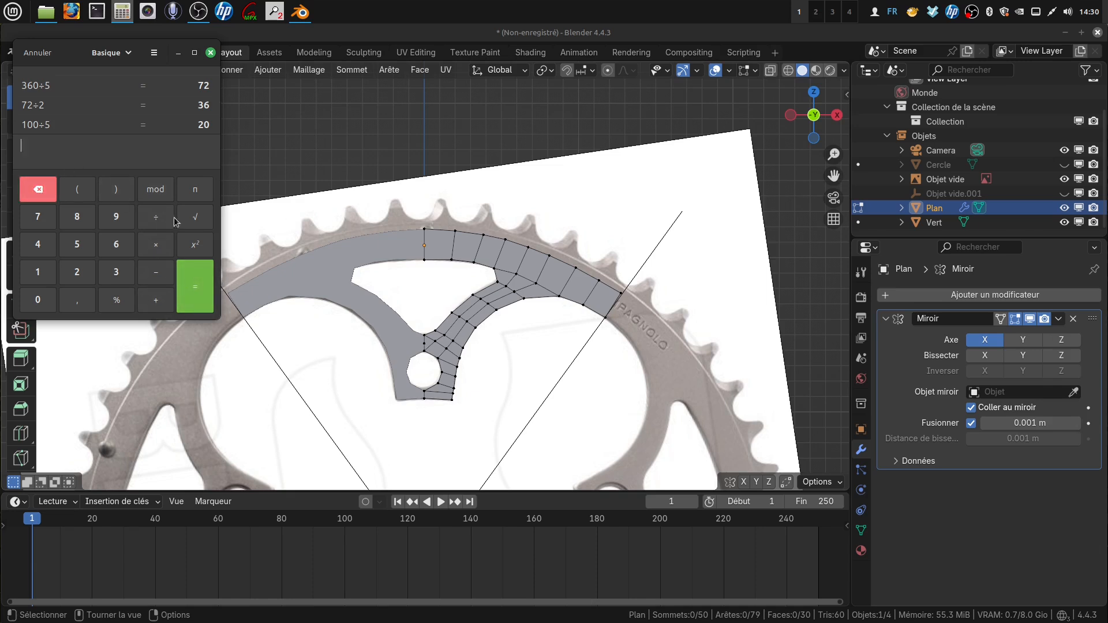
left_click(77, 275)
left_click(40, 275)
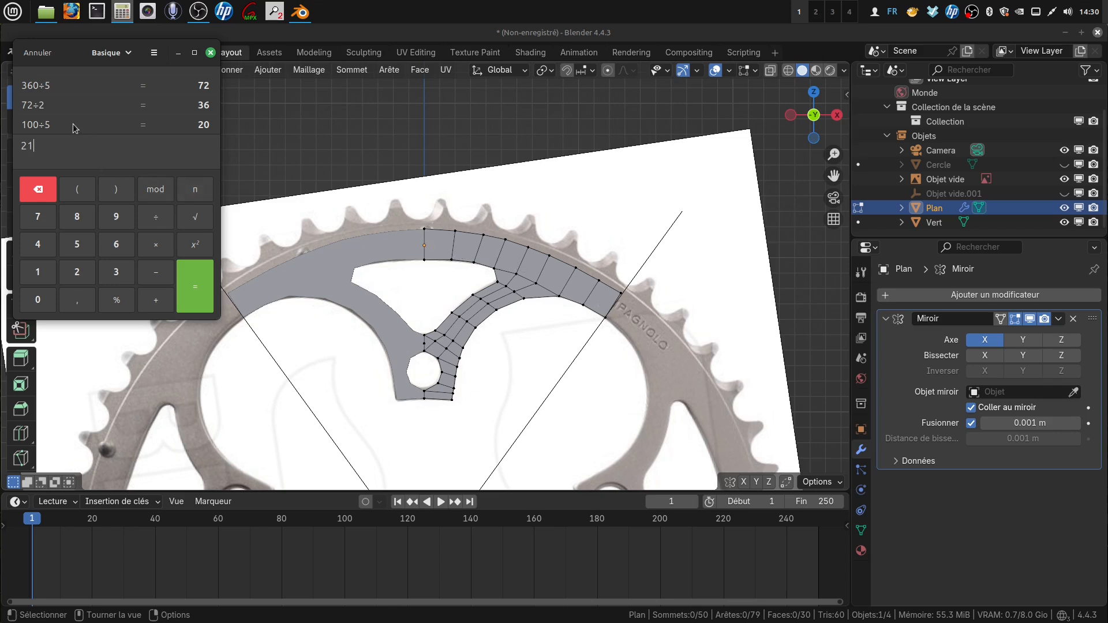
left_click(157, 222)
left_click(69, 271)
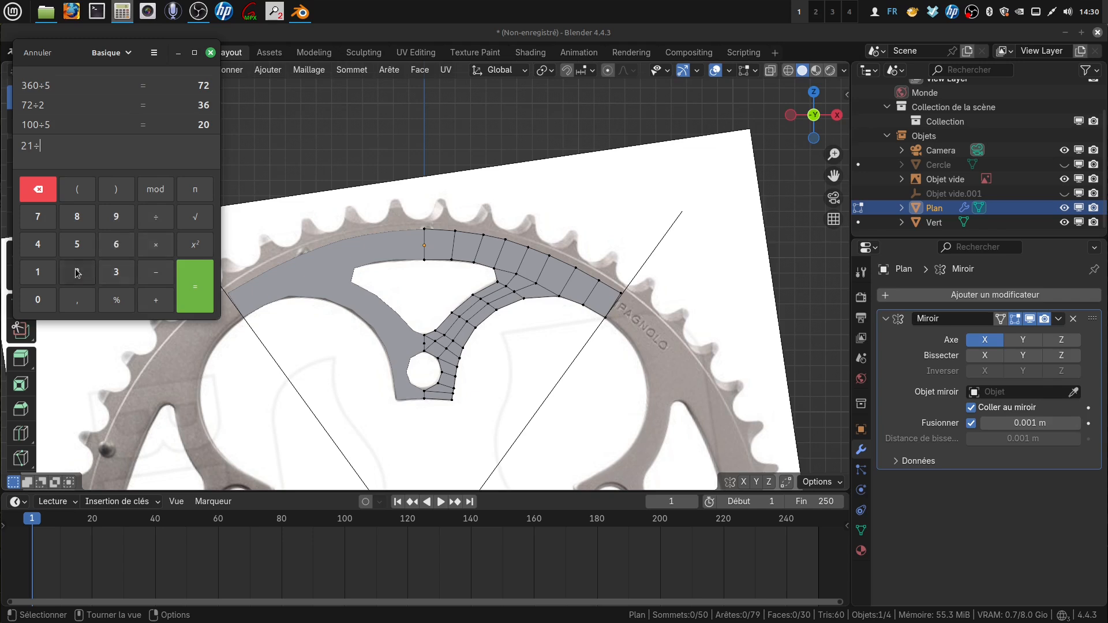
left_click(199, 293)
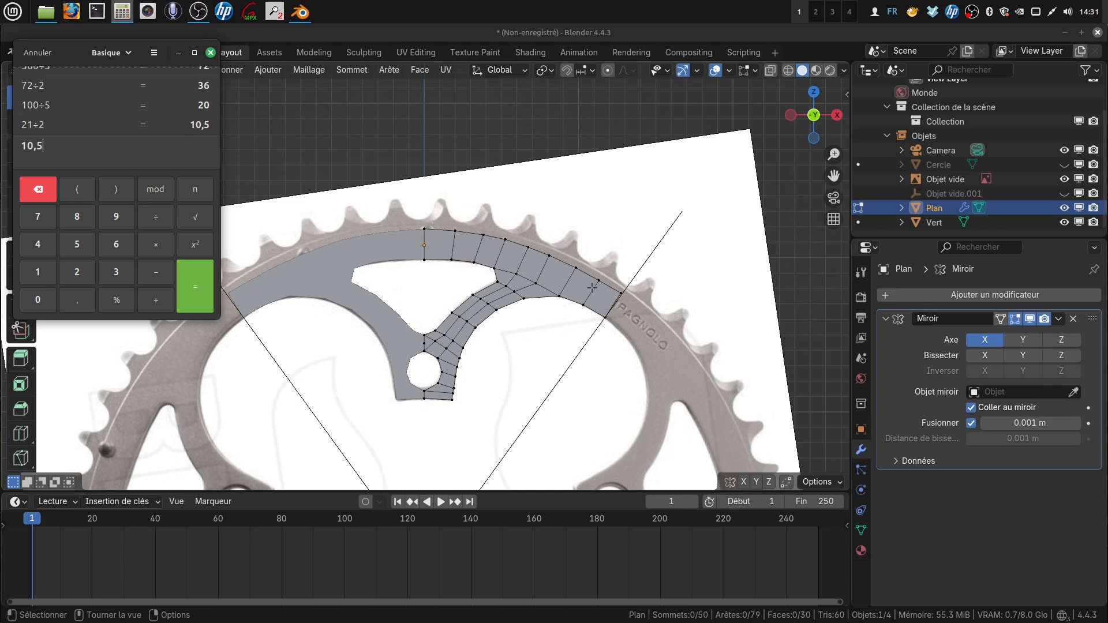
- Return to Blender and circle-select the vertices along the ring's outer edge to check their count, clearing the selection when done
left_click(331, 149)
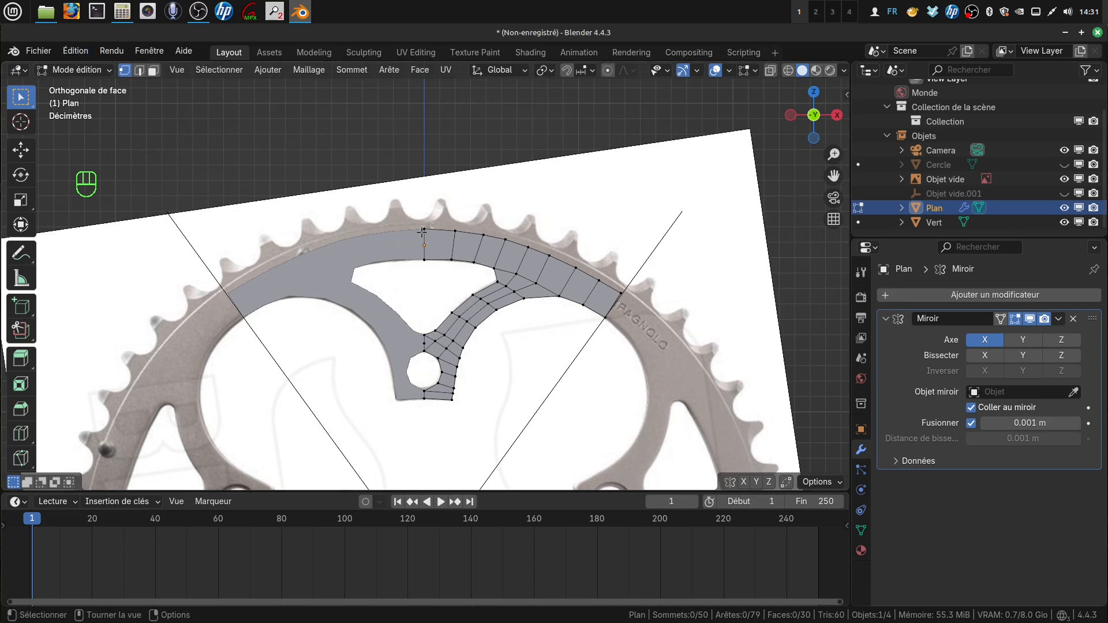
key("c")
mouse_move(423, 231)
left_mouse_down()
mouse_move(490, 237)
mouse_move(618, 281)
left_mouse_up()
right_click(618, 281)
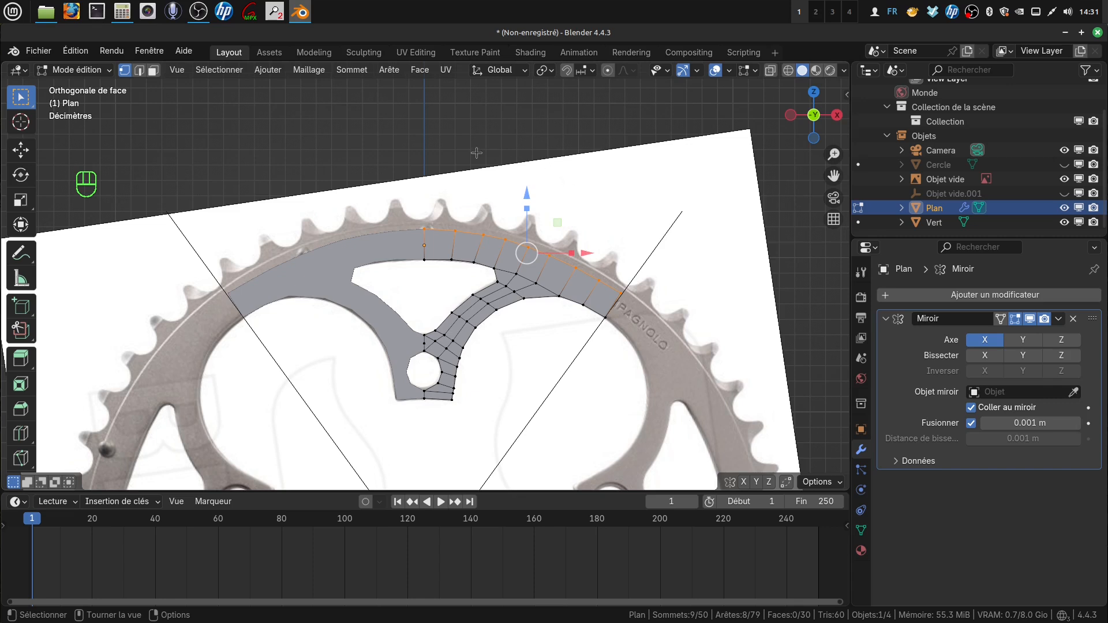
key("alt+a")
- Add a centred loop cut to each of the ring's last two faces at the sector line and to the face beside the mirror axis
scroll(554, 314, "up", 1)
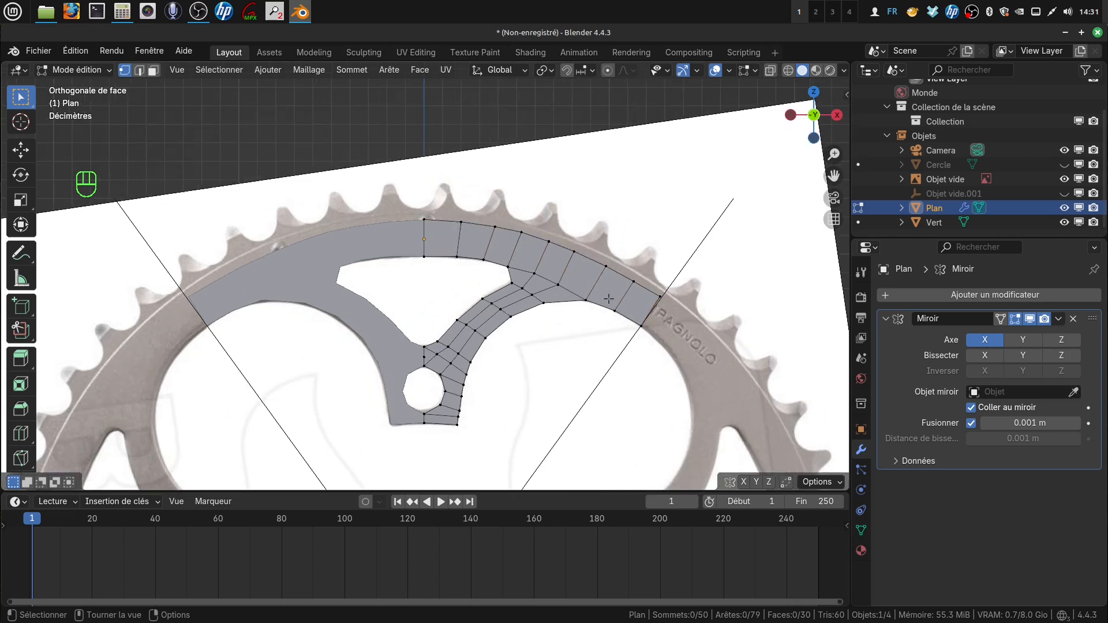
key("ctrl+r")
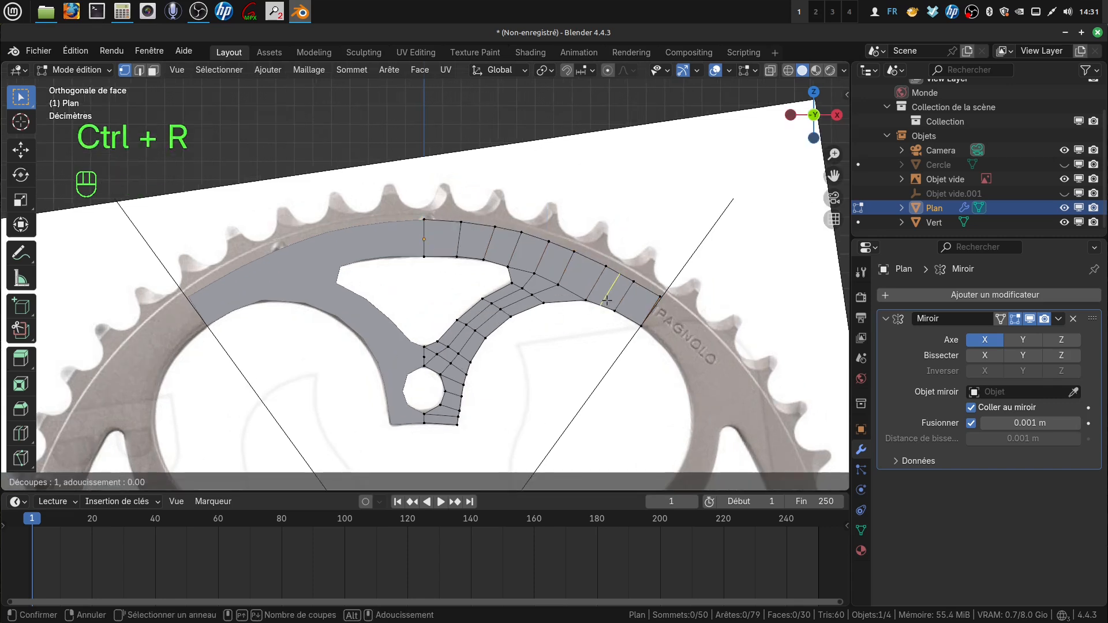
left_click(607, 301)
right_click(606, 301)
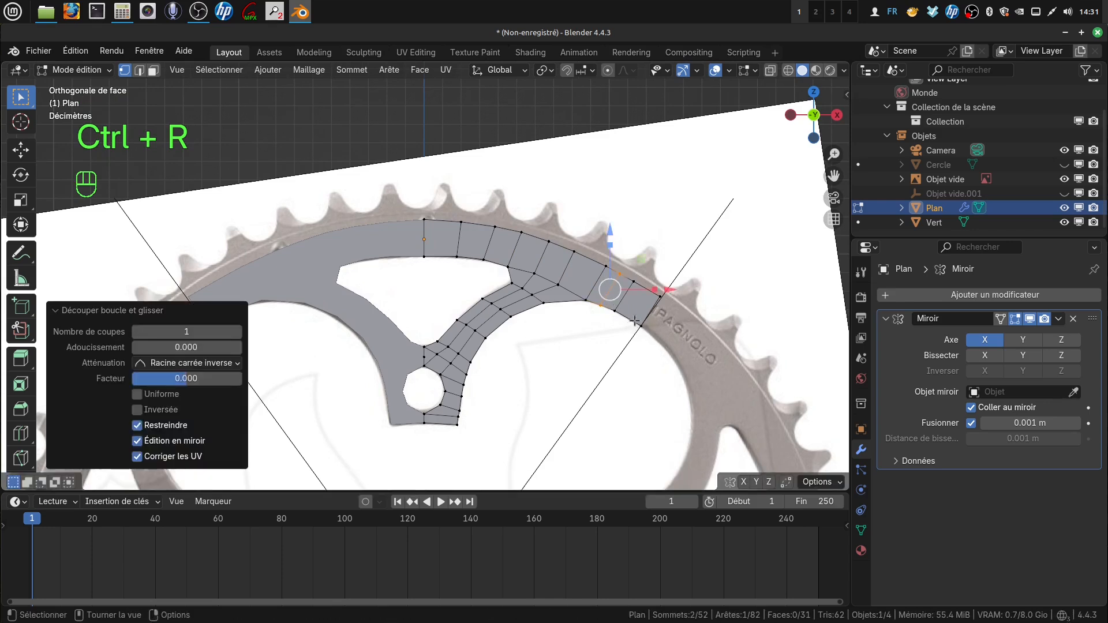
key("ctrl+r")
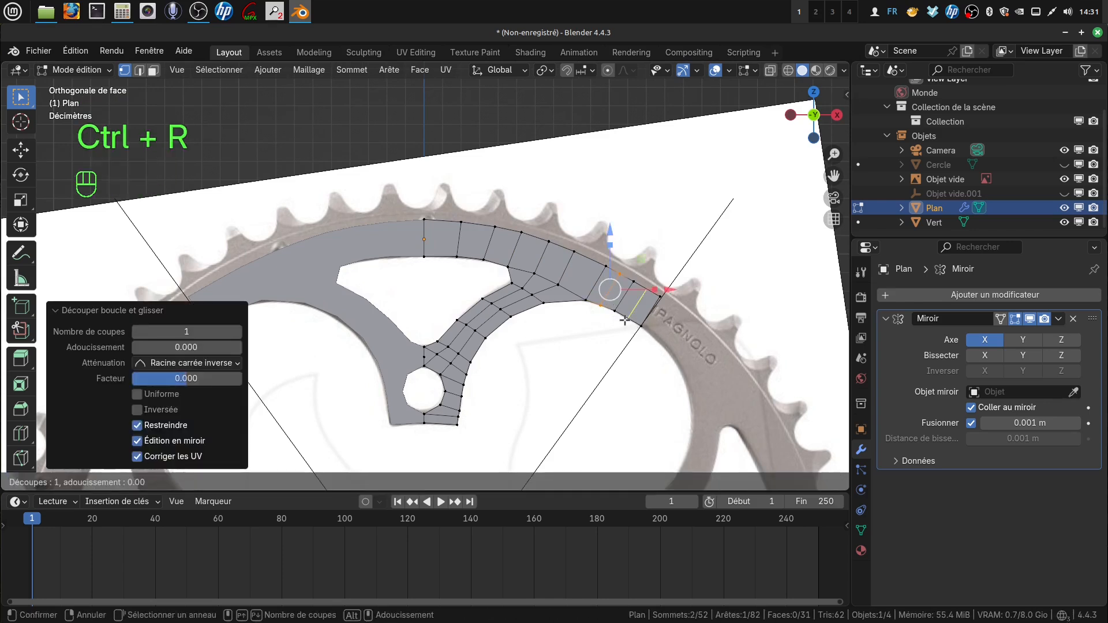
left_click(624, 320)
right_click(625, 319)
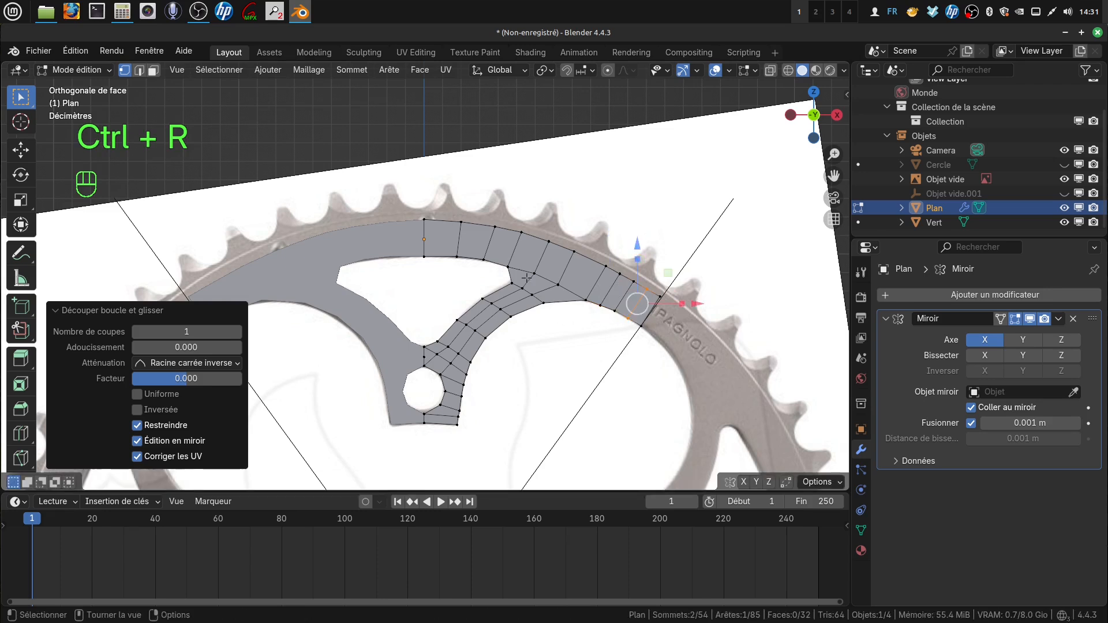
key("ctrl+r")
left_click(442, 260)
right_click(442, 261)
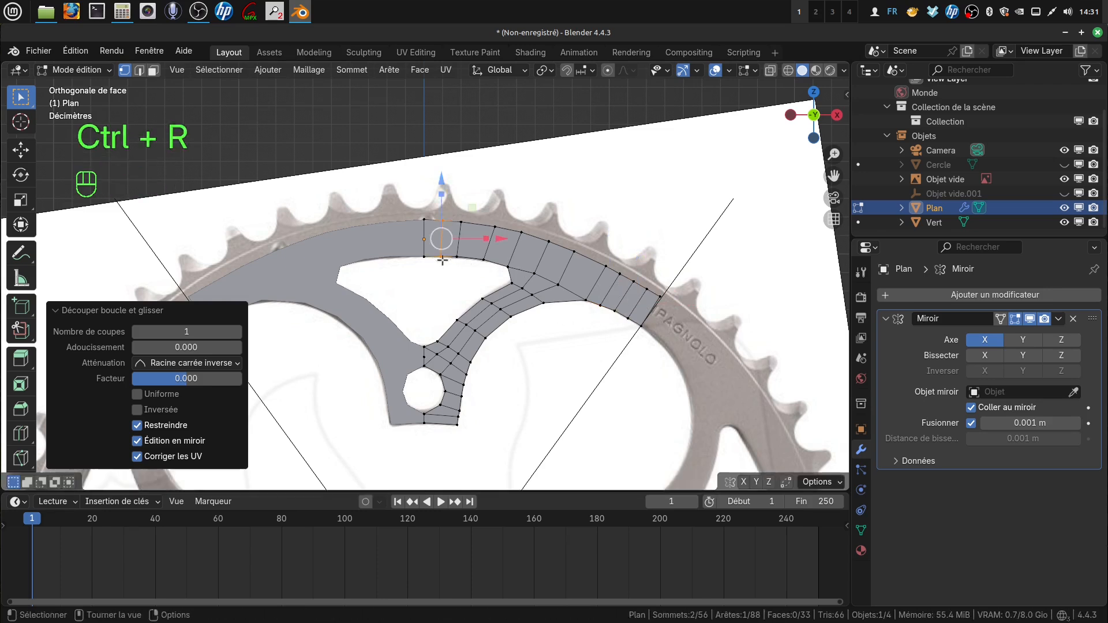
- Recheck the vertex count by circle-selecting the newly subdivided outer edge of the ring, and deselect everything
middle_click_drag(472, 295, 467, 272, "shift")
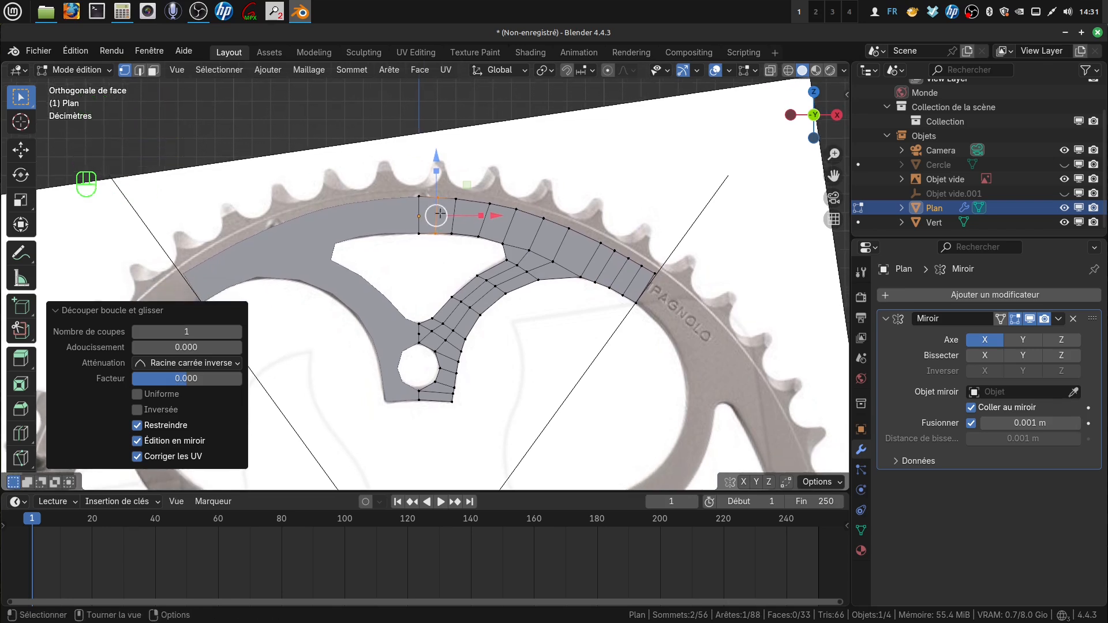
key("a")
key("a")
key("c")
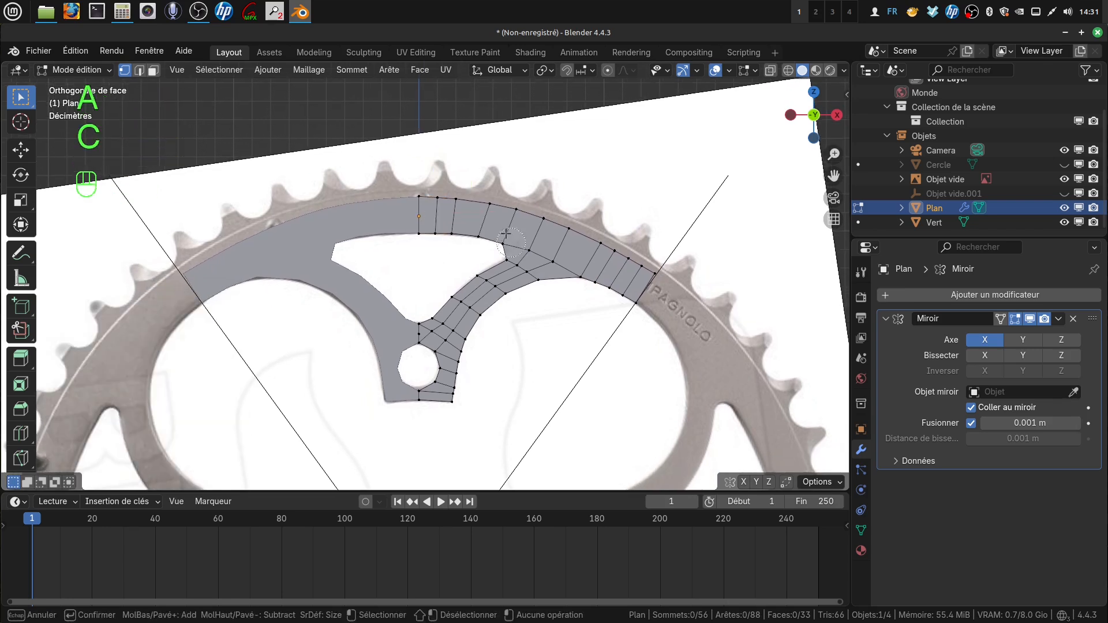
mouse_move(420, 195)
left_mouse_down()
mouse_move(534, 210)
mouse_move(659, 261)
left_mouse_up()
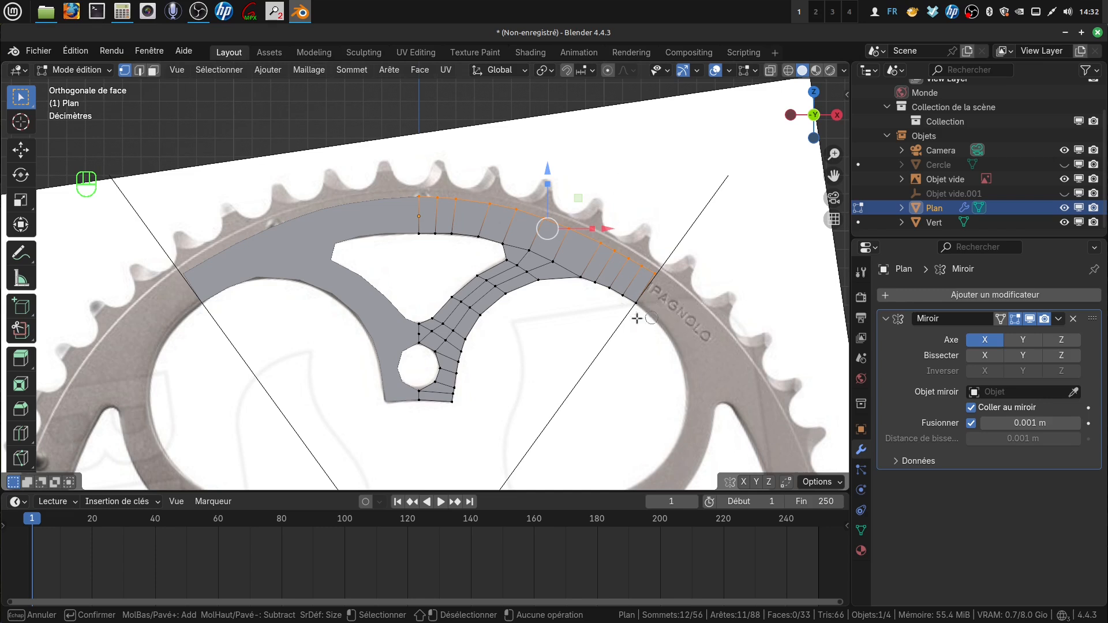
key("a")
key("shift")
left_click(383, 111)
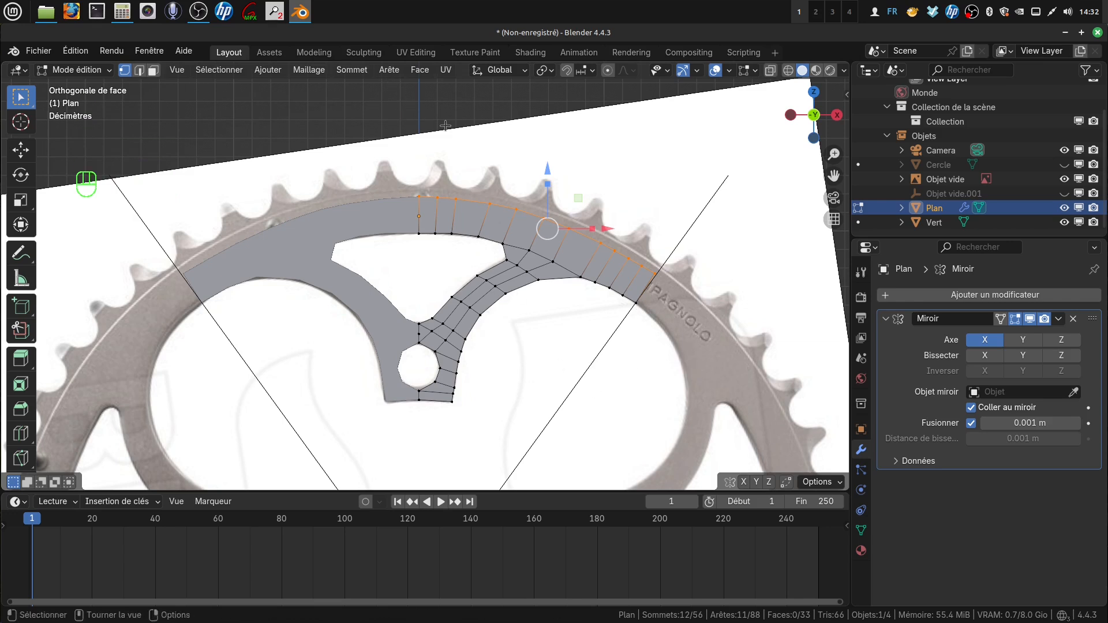
key("alt+a")
- Move the outer corner vertex at the ring's end about 0.006 m in X and -0.006 m in Z onto the sector line
scroll(683, 308, "up", 2)
middle_click_drag(697, 304, 443, 267, "shift")
scroll(530, 300, "up", 3)
scroll(531, 300, "up", 1)
middle_click_drag(530, 300, 531, 329, "shift")
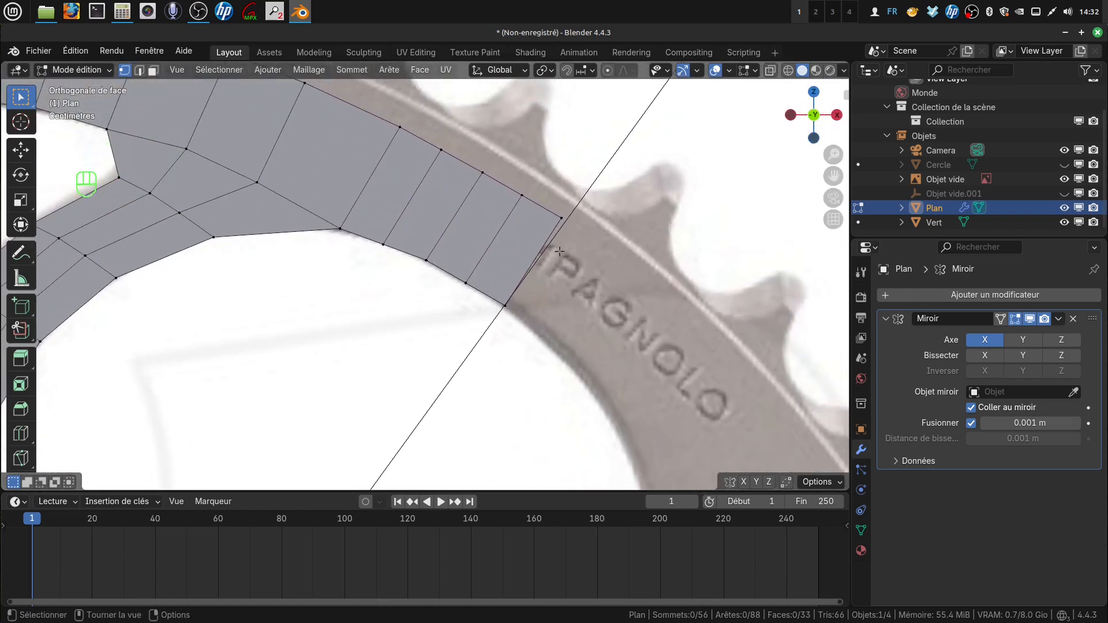
left_click(561, 219)
key("g")
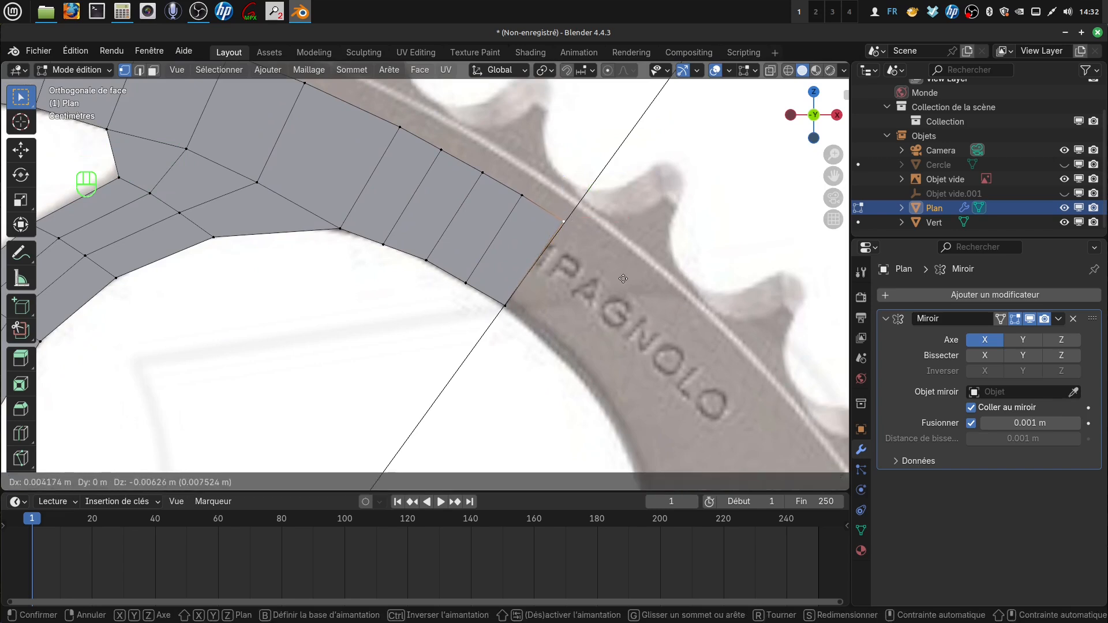
left_click(624, 278)
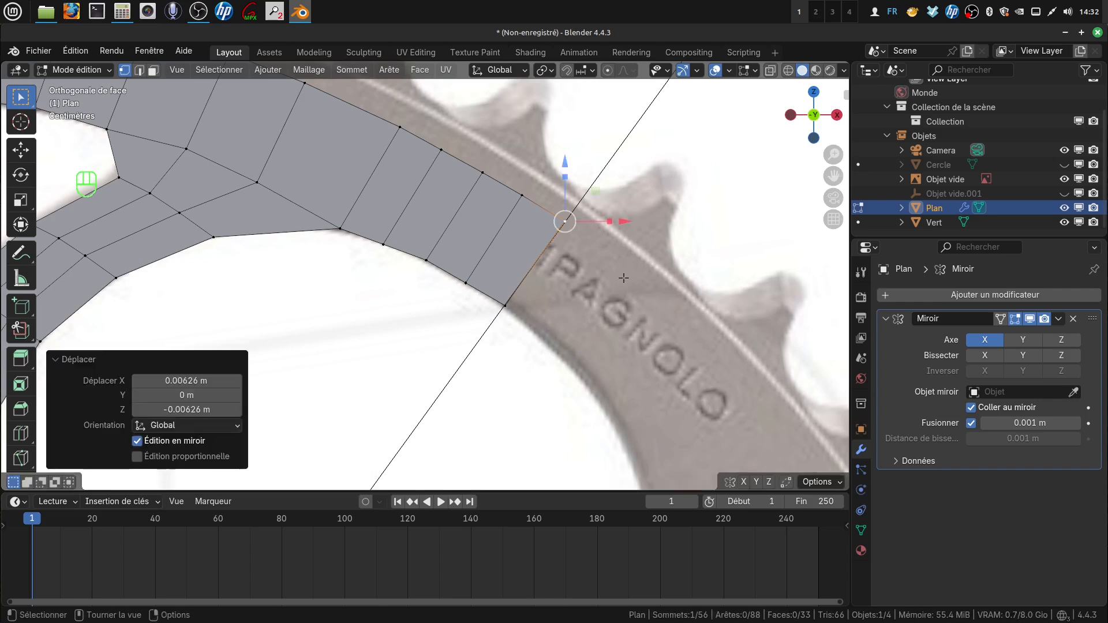
- Move the inner corner vertex at the ring's end about -0.003 m along X onto the sector line
left_click(505, 306)
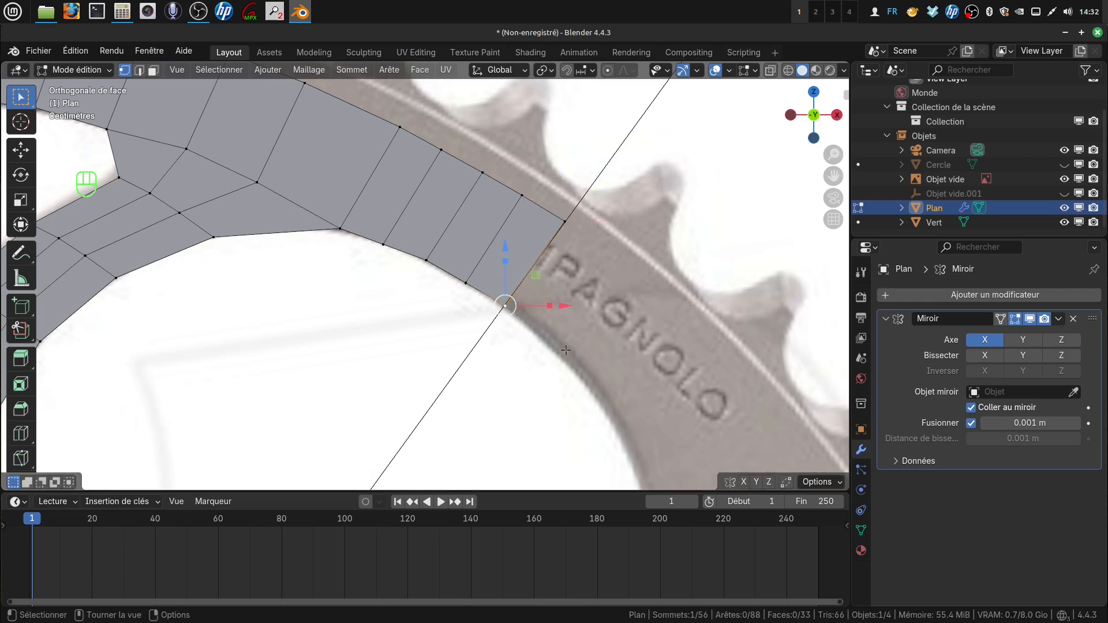
key("g")
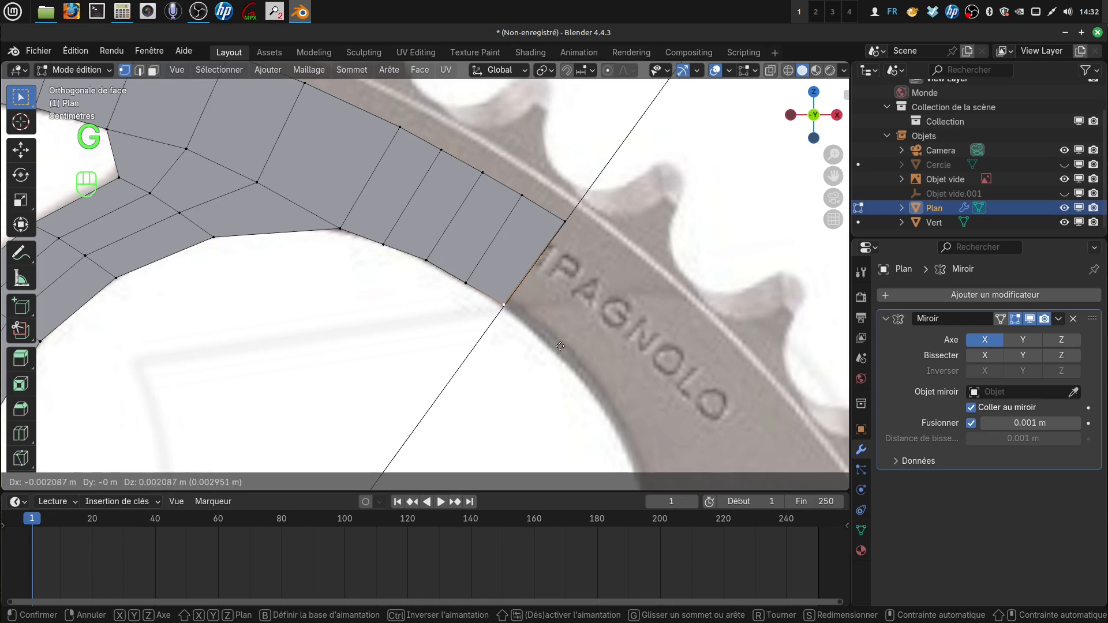
left_click(559, 347)
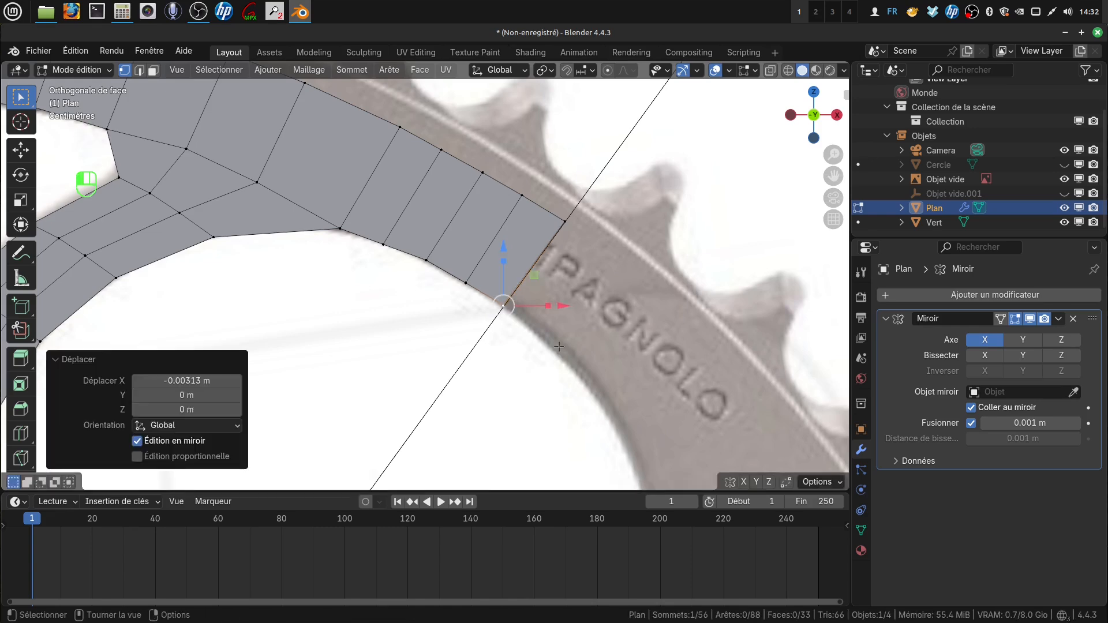
scroll(450, 340, "down", 6)
scroll(428, 342, "down", 4)
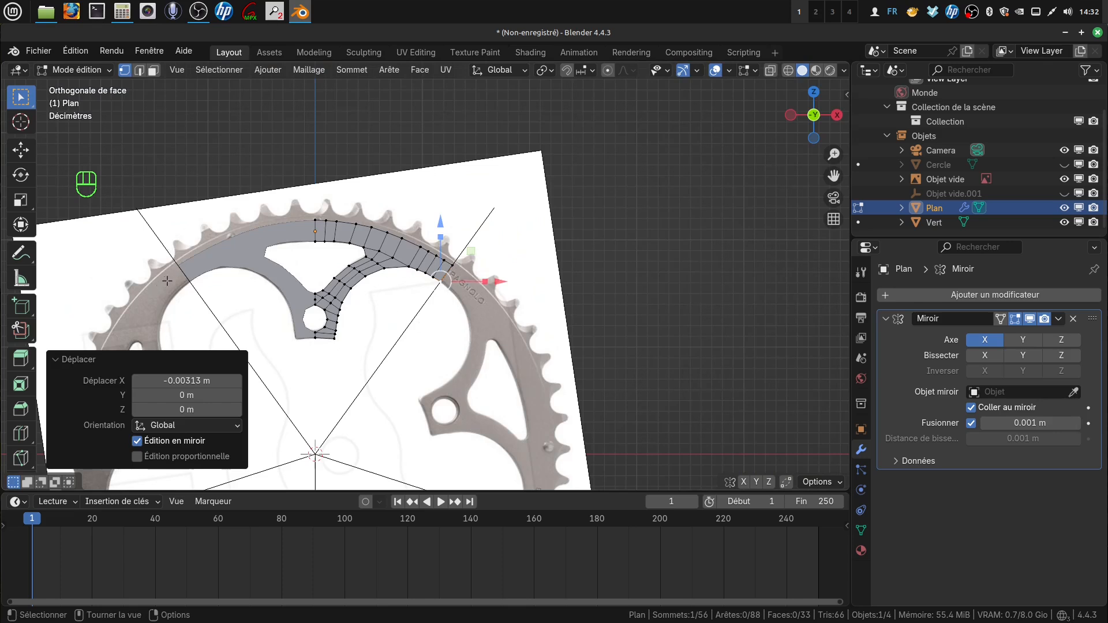
- Circle-select the outer-edge vertices of the ring segment, smooth them with LoopTools Relax, and deselect them
scroll(442, 362, "up", 1)
middle_click_drag(440, 361, 532, 371, "shift")
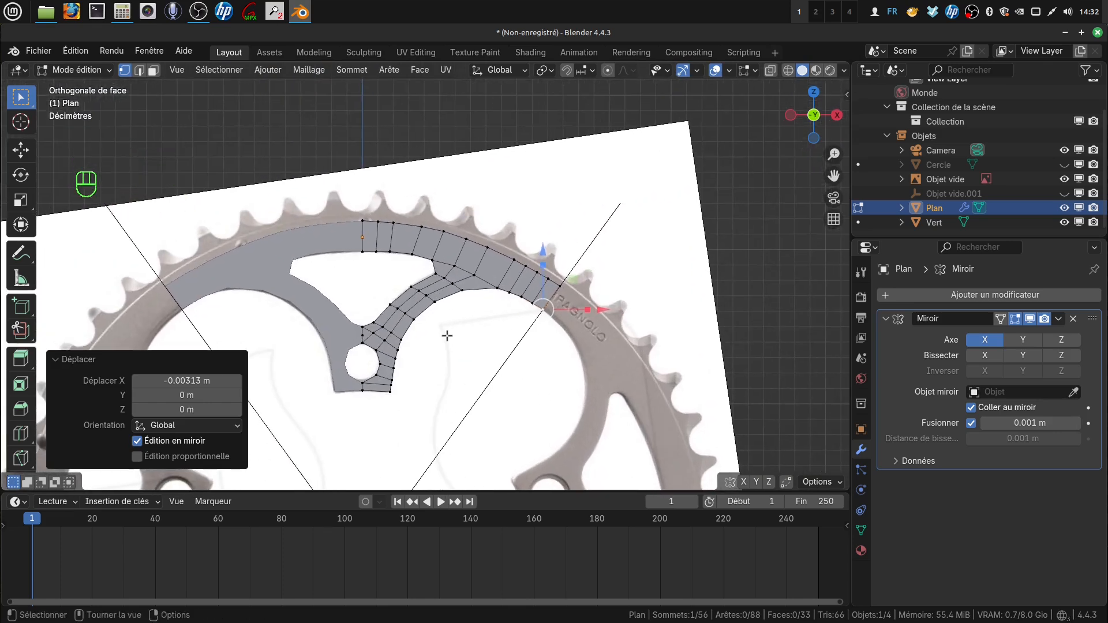
key("a")
key("c")
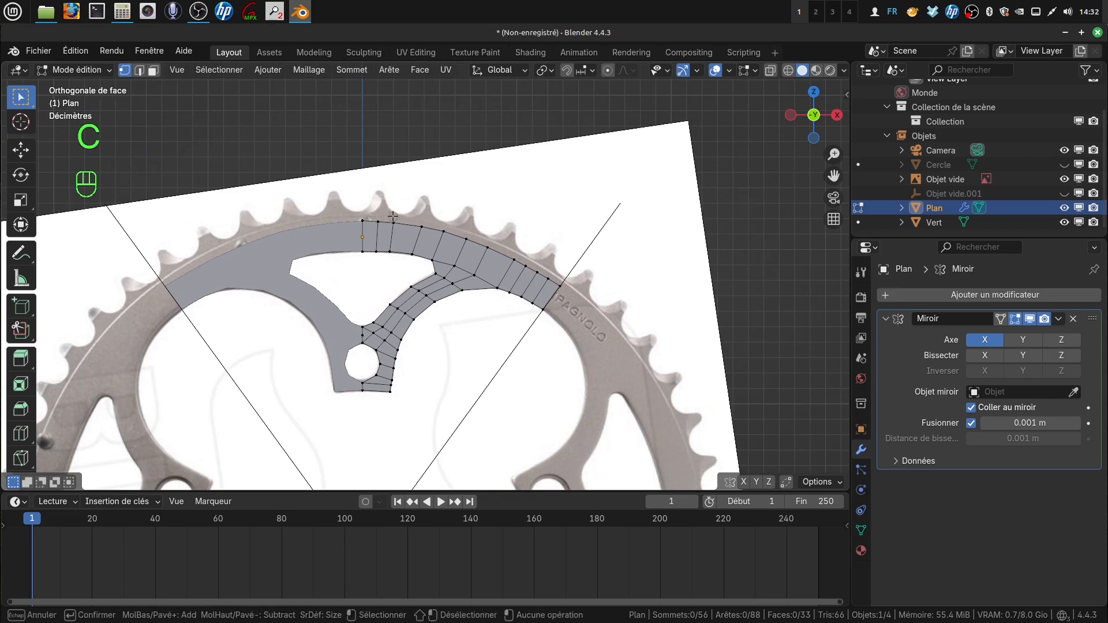
key("c")
mouse_move(355, 219)
left_mouse_down()
mouse_move(493, 246)
mouse_move(539, 261)
mouse_move(563, 286)
left_mouse_up()
key("Escape")
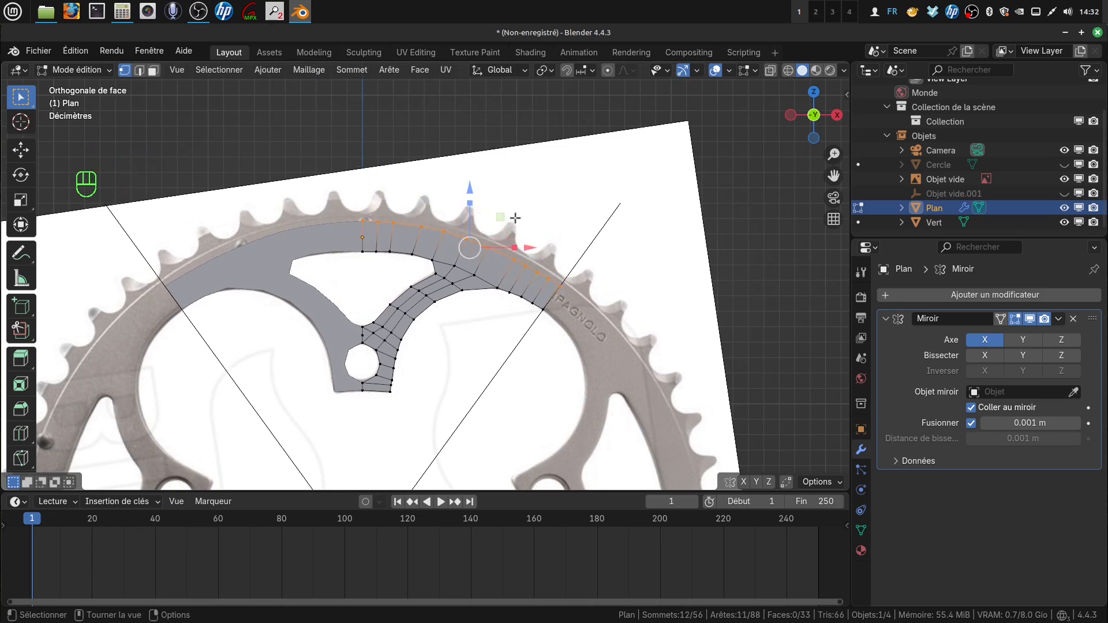
right_click(742, 209)
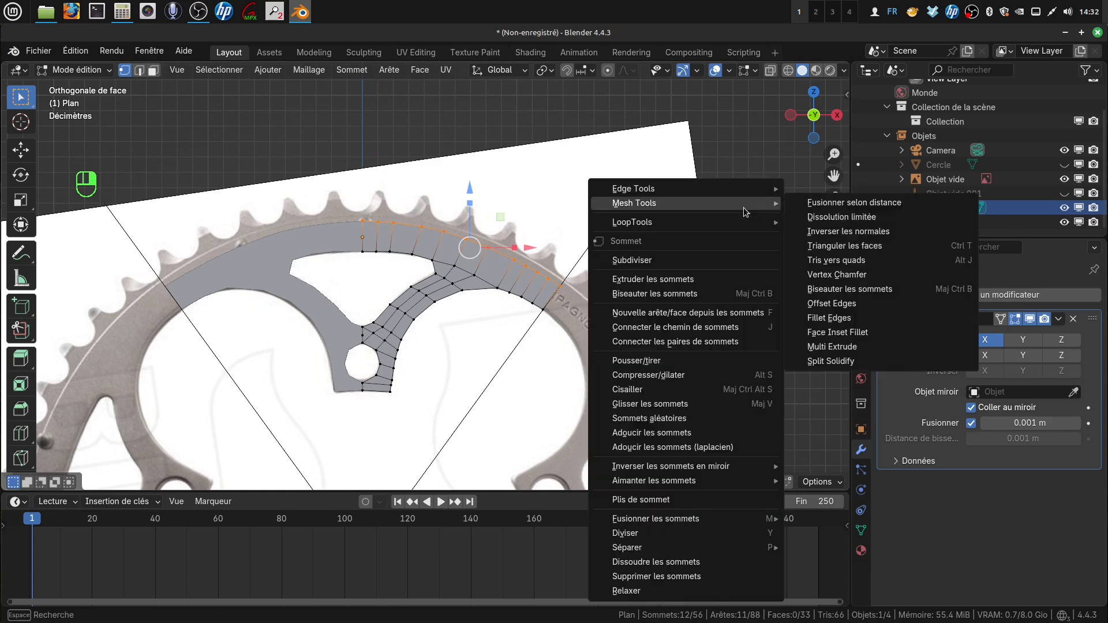
mouse_move(707, 223)
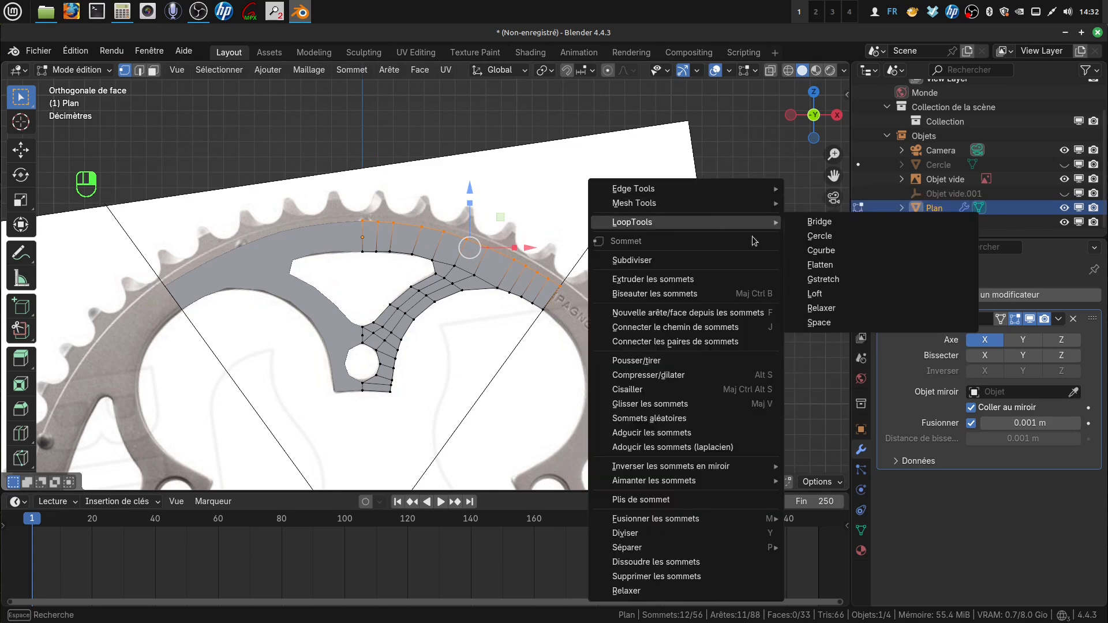
left_click(828, 313)
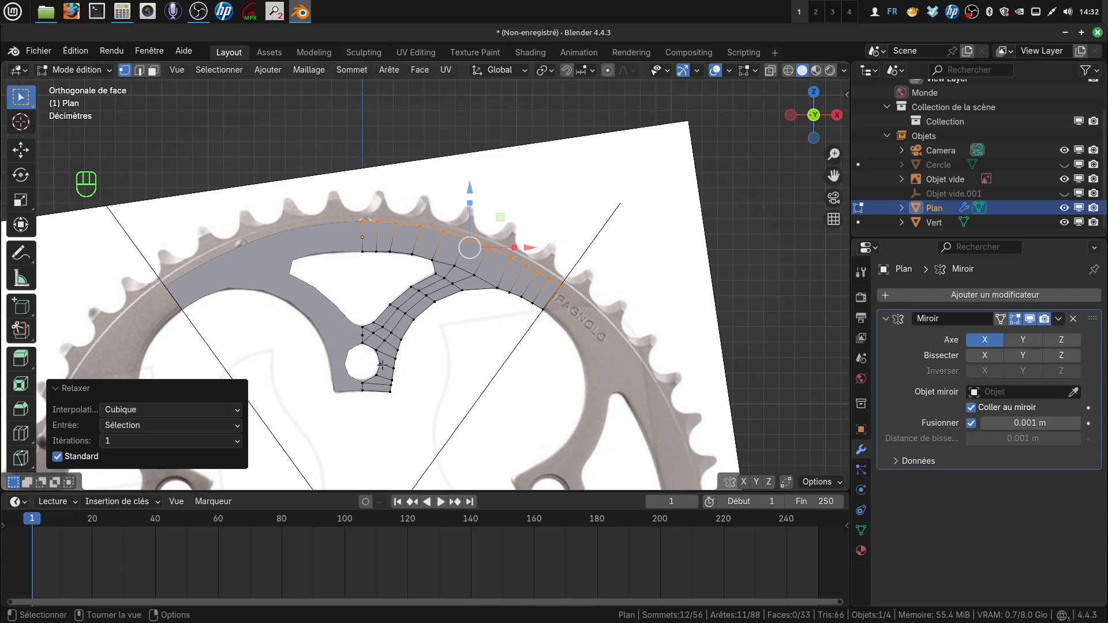
left_click(475, 324)
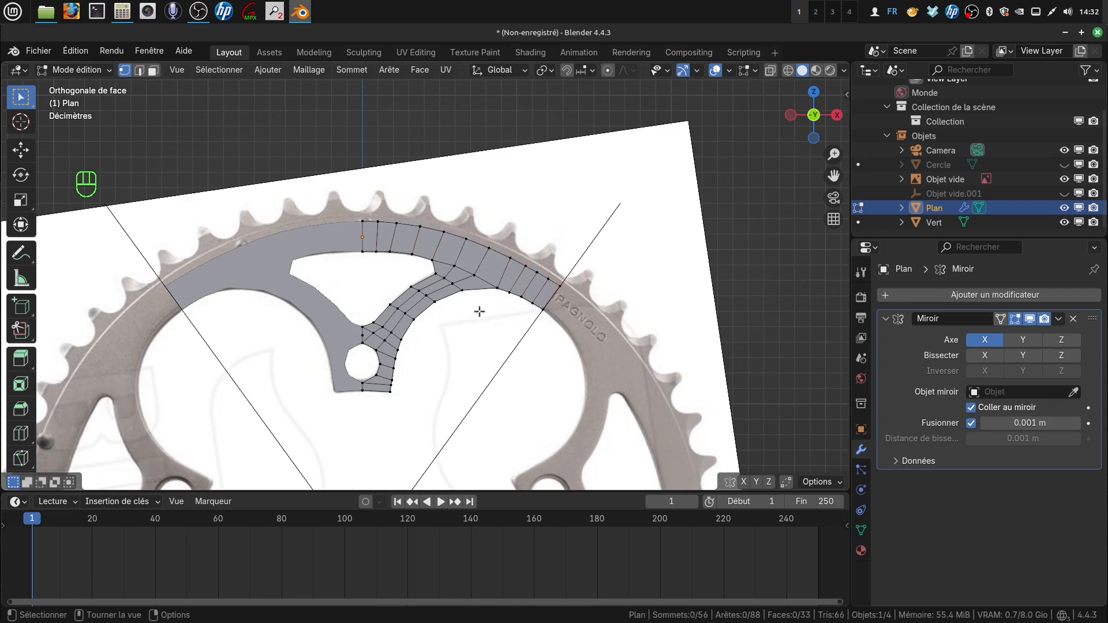
- Apply LoopTools Relax to the concave edge vertices running from the ring's end down the arm, and deselect them
key("c")
mouse_move(522, 307)
left_mouse_down()
mouse_move(542, 305)
mouse_move(481, 296)
mouse_move(417, 321)
mouse_move(400, 390)
left_mouse_up()
left_click(406, 305, "shift")
right_click(497, 386)
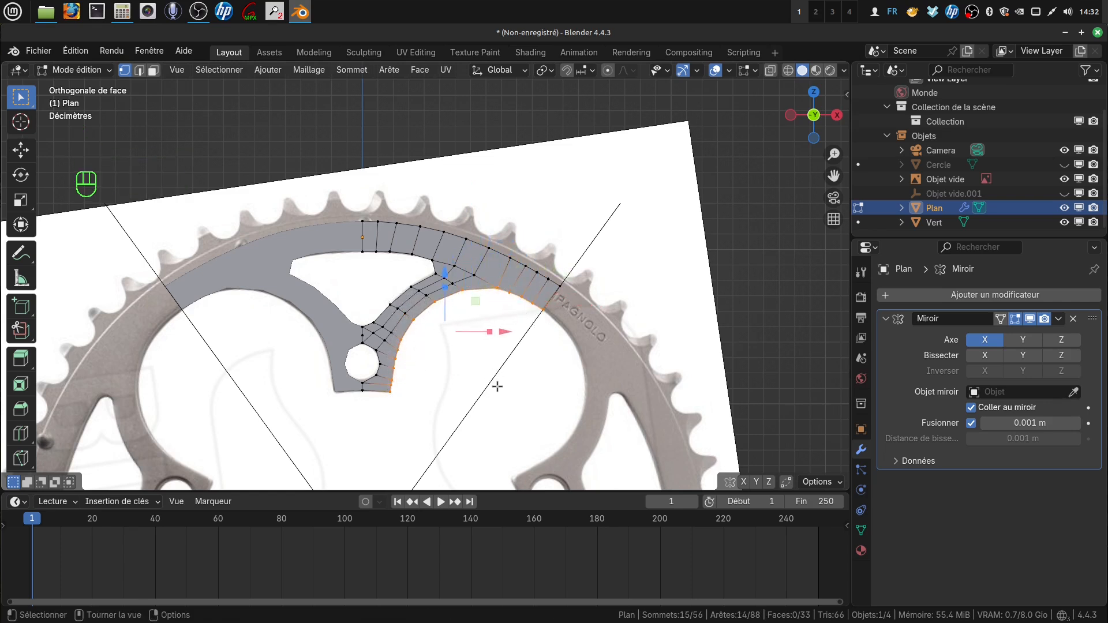
right_click(770, 180)
mouse_move(772, 181)
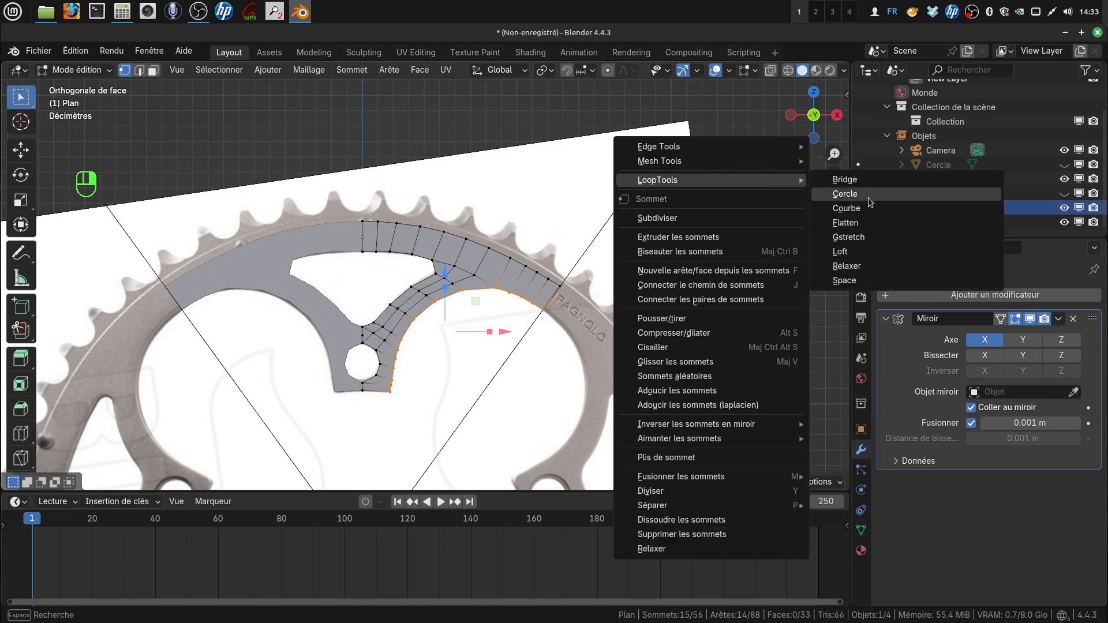
left_click(848, 268)
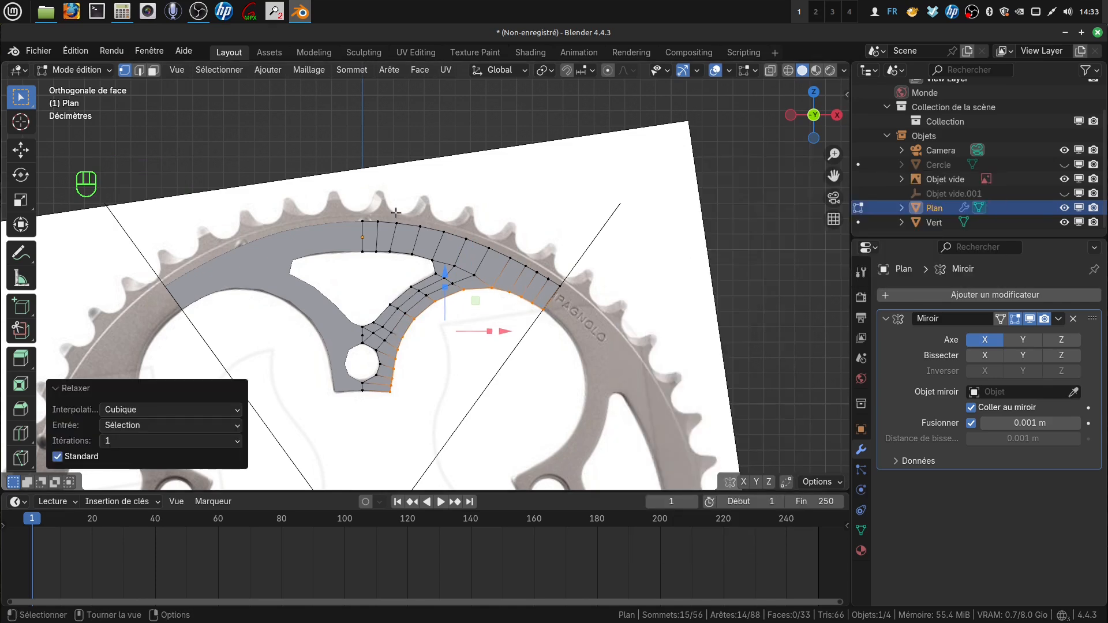
left_click(733, 271)
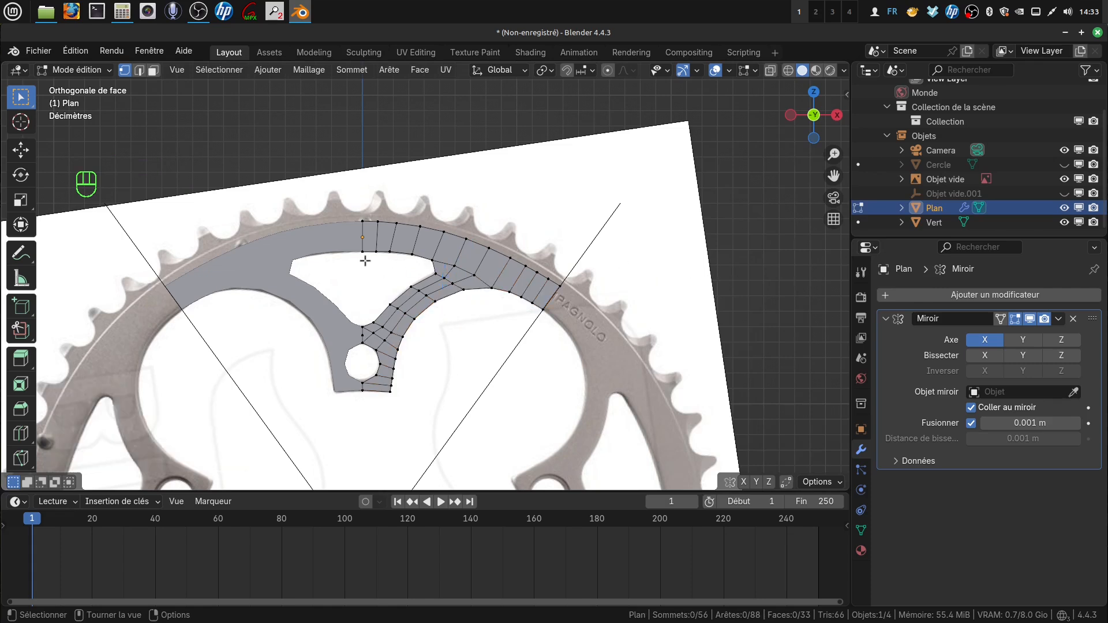
- Smooth the vertices along the upper edge of the triangular cutout with LoopTools Relax
key("c")
left_click_drag(362, 257, 428, 257)
right_click(409, 264)
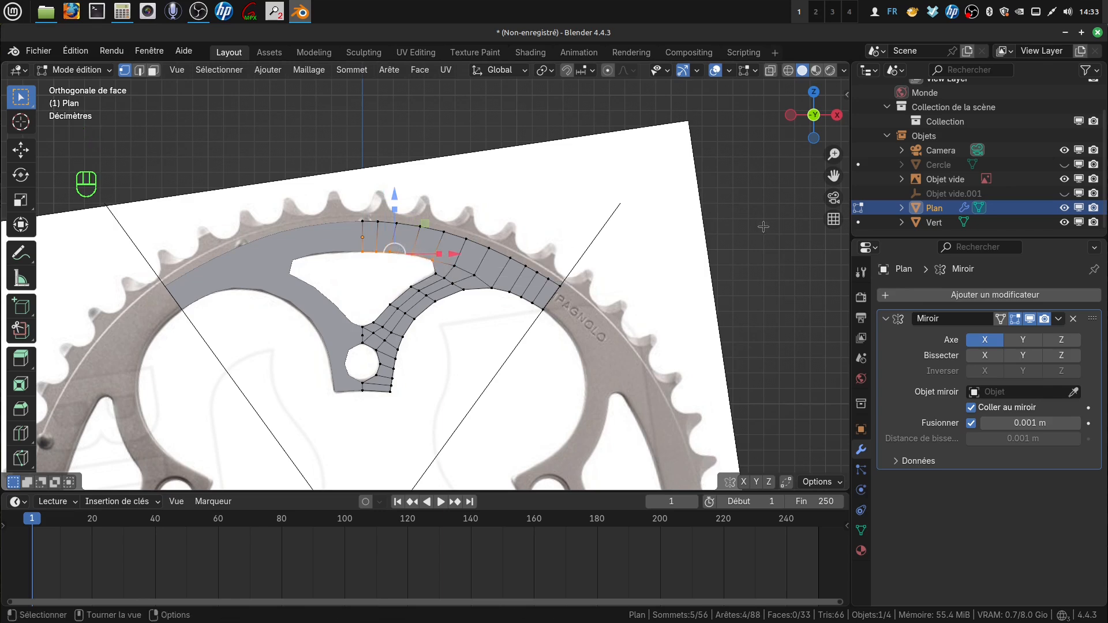
right_click(799, 205)
mouse_move(799, 205)
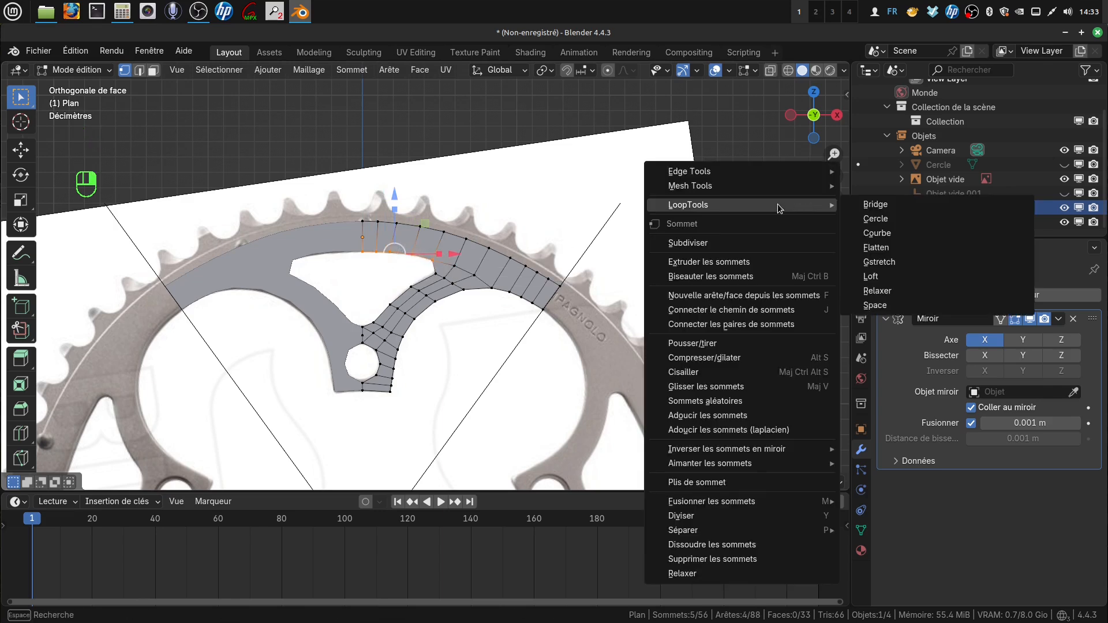
left_click(887, 291)
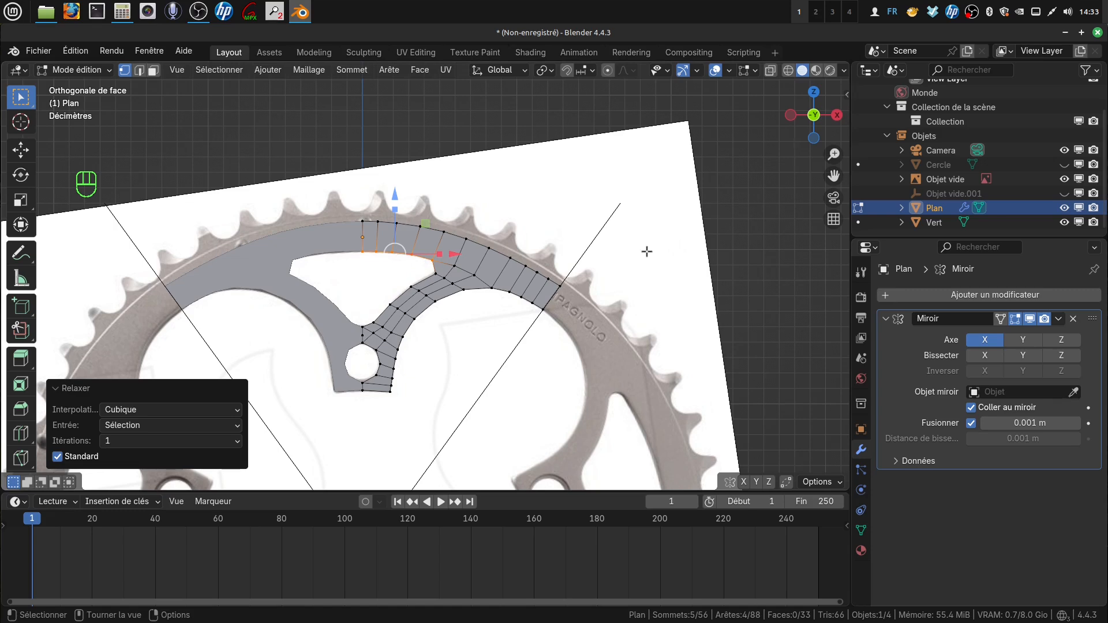
- Return the segment to Object Mode and apply its Mirror modifier
scroll(609, 263, "down", 1)
key("Tab")
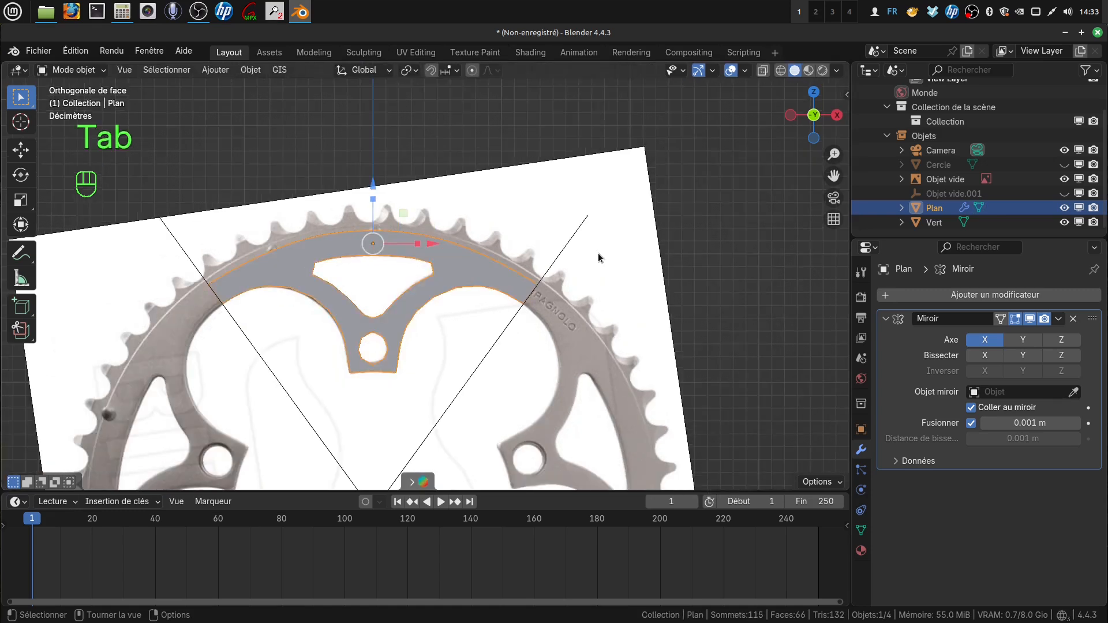
scroll(575, 284, "up", 2)
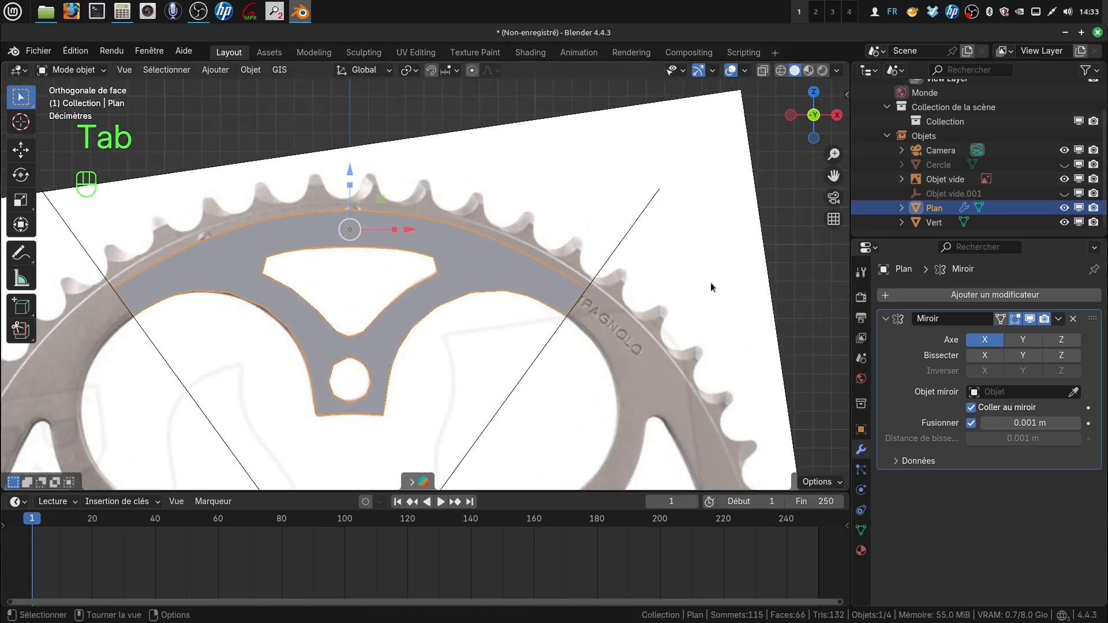
scroll(577, 277, "down", 2)
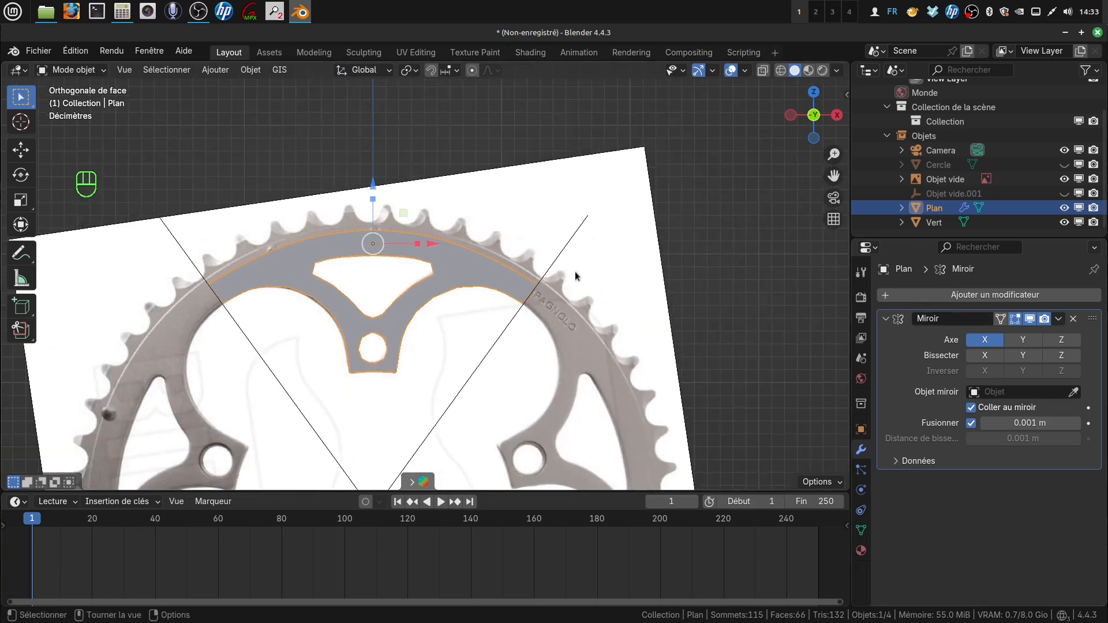
left_click(1058, 318)
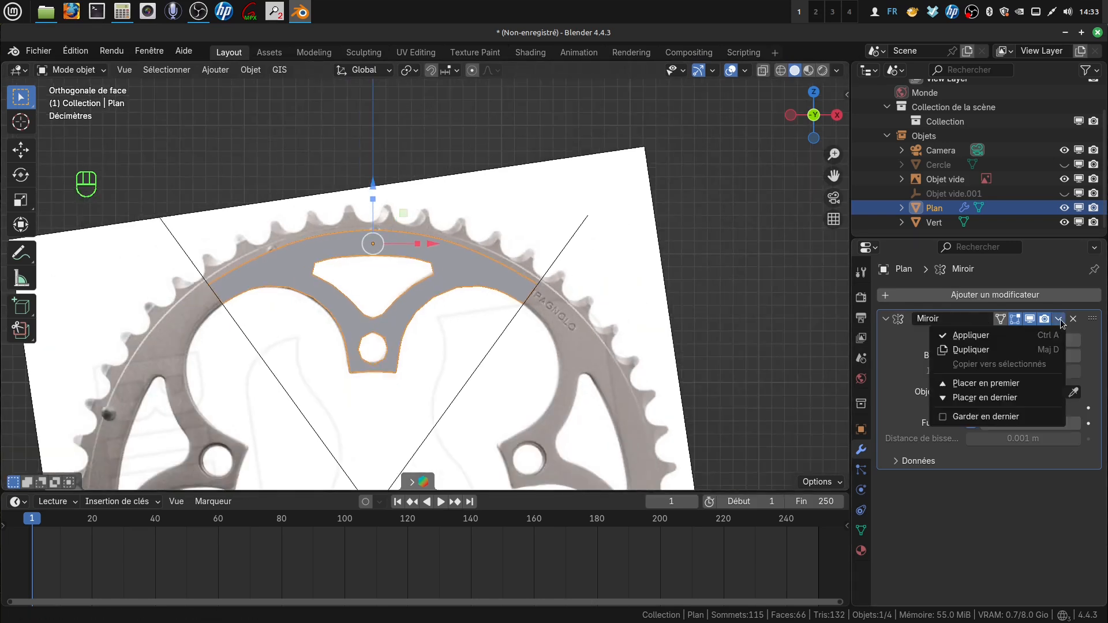
left_click(974, 341)
scroll(508, 311, "up", 1)
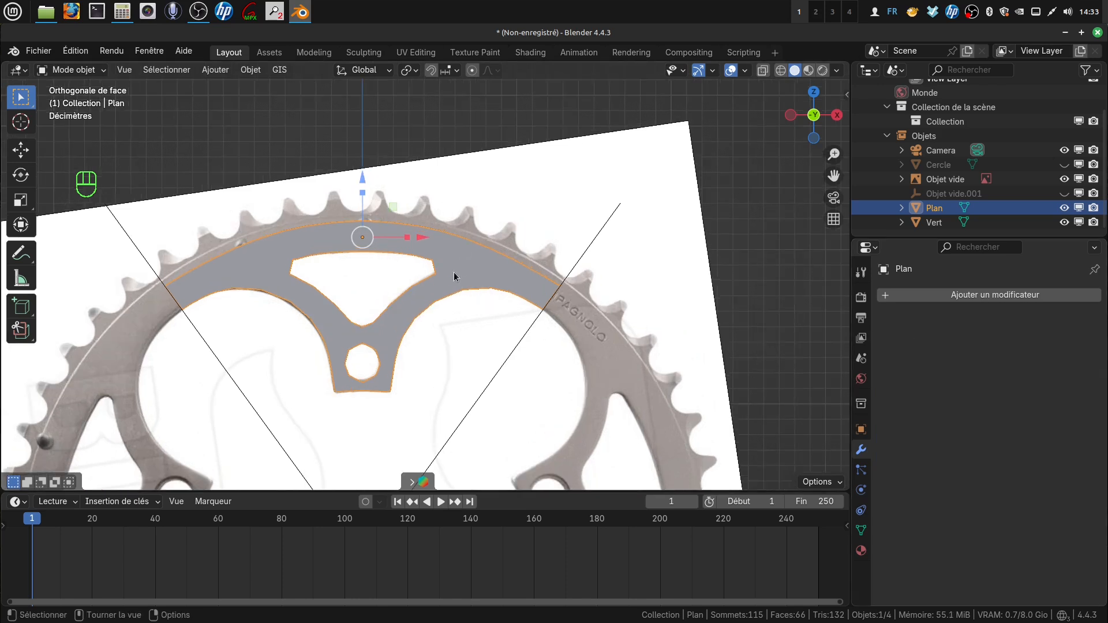
- Circle-select all outer-edge vertices of the full mirrored segment in Edit Mode to check their count
key("Tab")
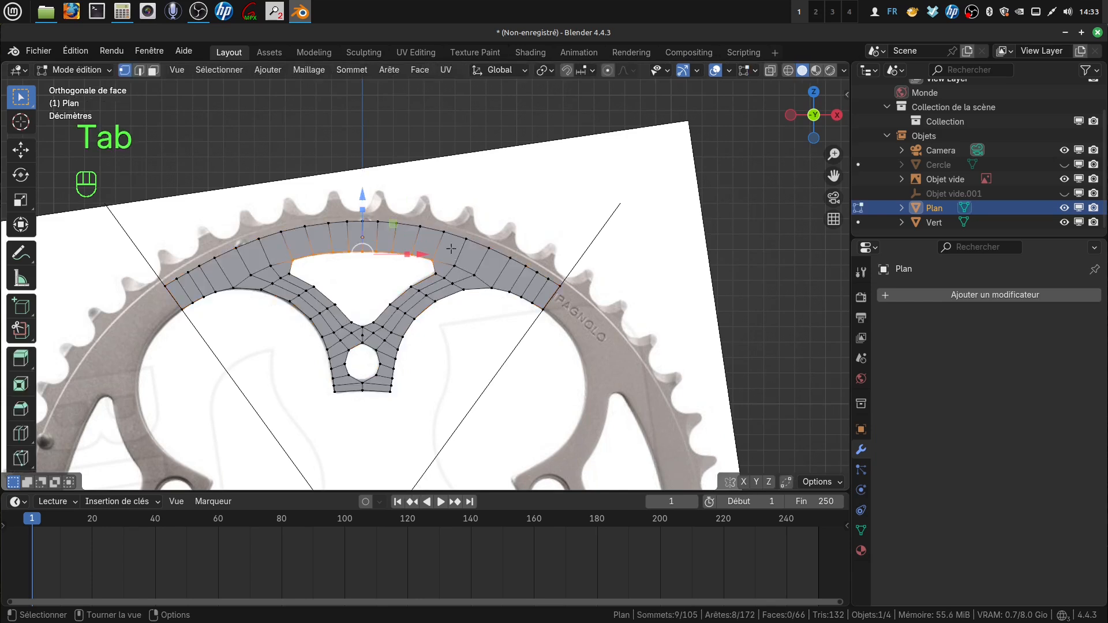
key("a")
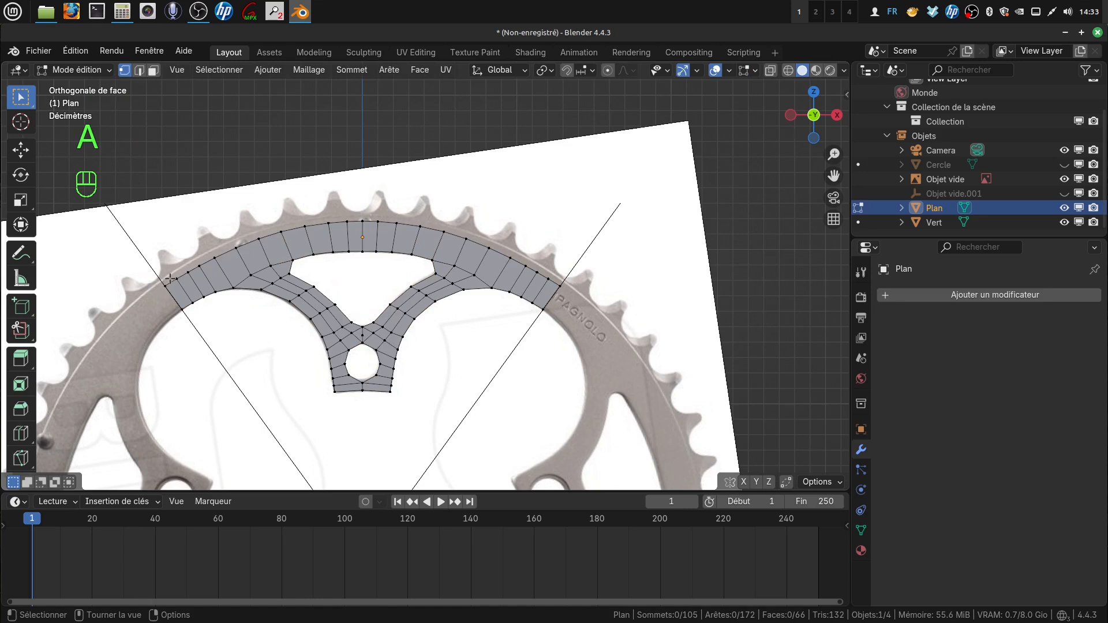
key("c")
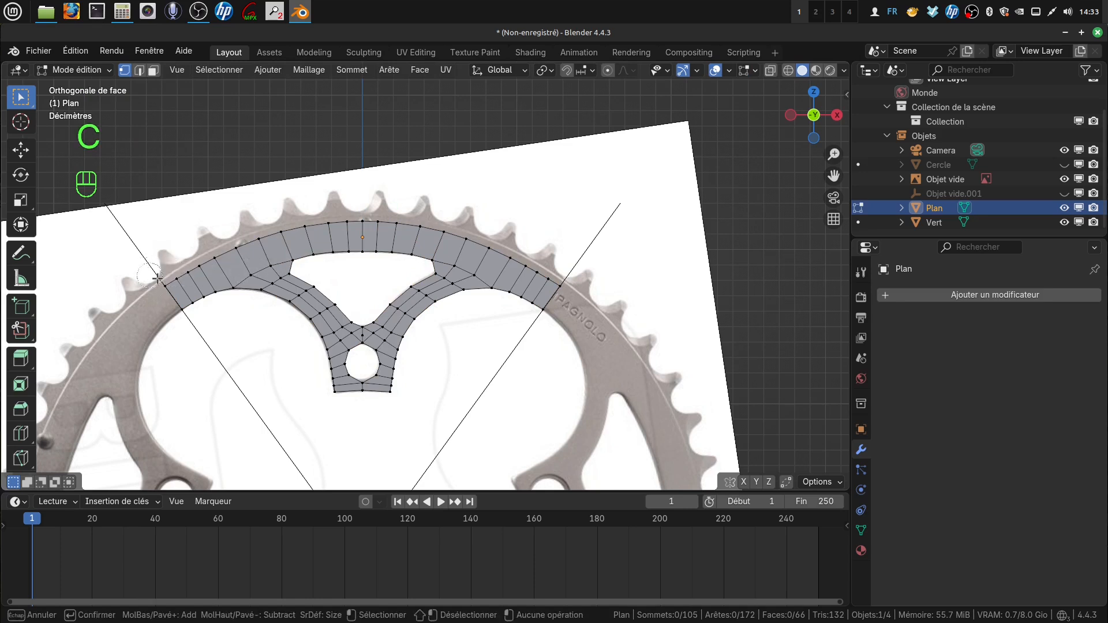
mouse_move(163, 281)
left_mouse_down()
mouse_move(395, 217)
mouse_move(569, 283)
left_mouse_up()
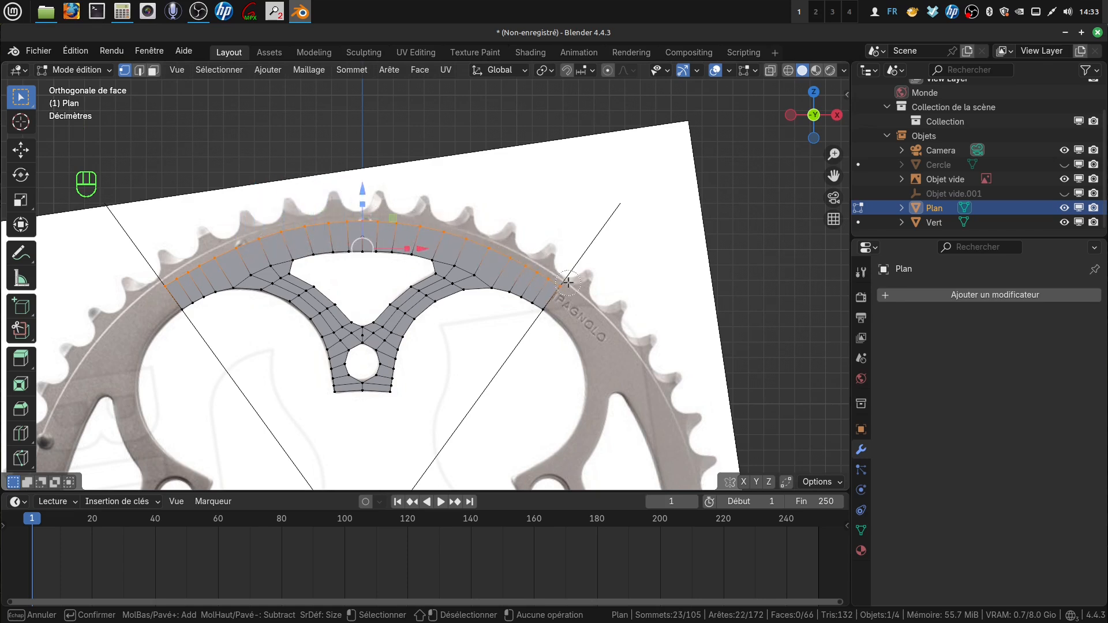
right_click(568, 282)
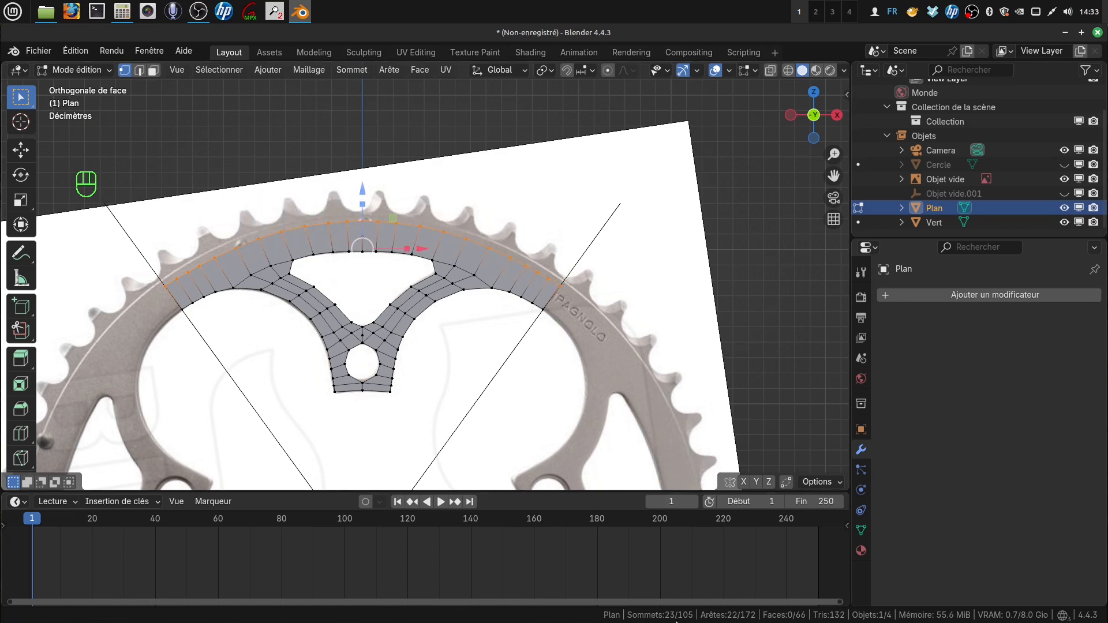
scroll(522, 313, "up", 1)
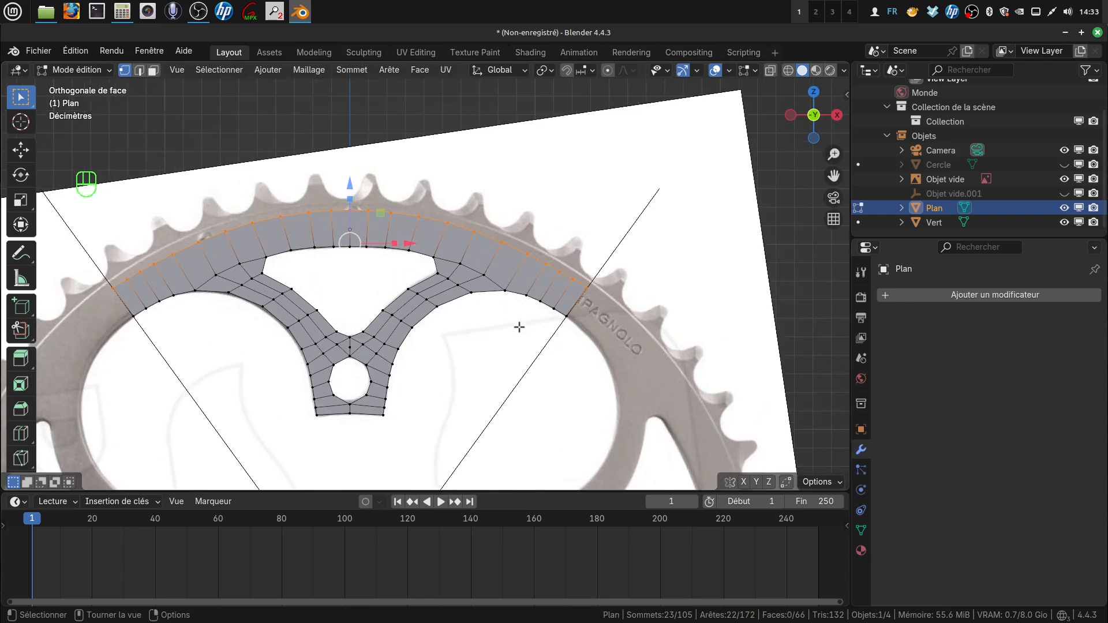
- Dissolve the cross edge nearest each end of the ring segment, including their vertices
middle_click_drag(522, 312, 571, 302, "shift")
left_click(138, 71)
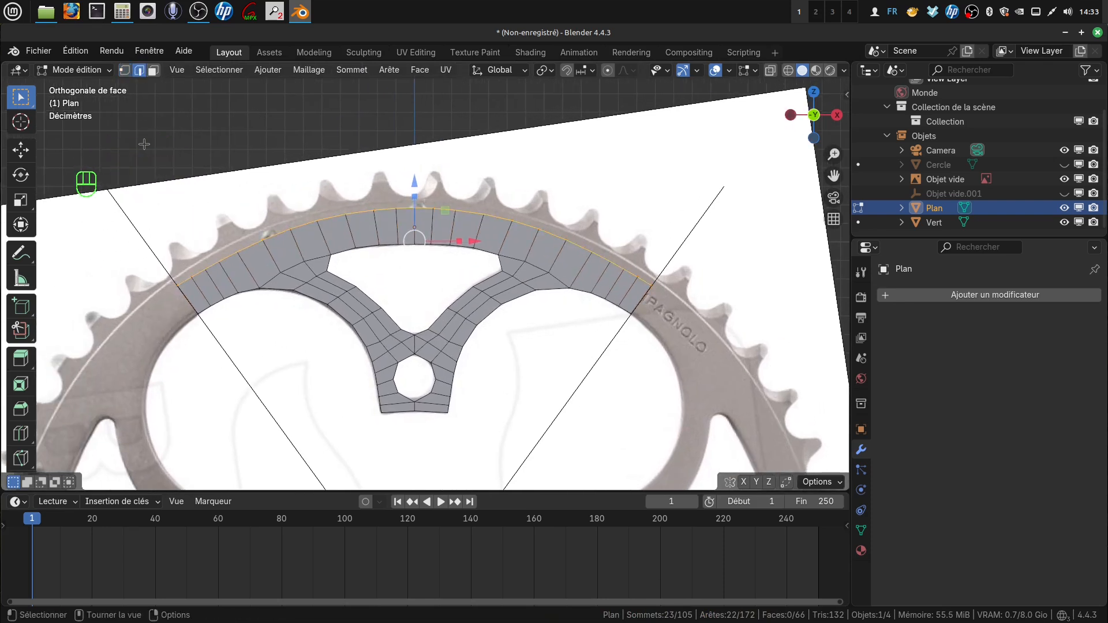
left_click(199, 290)
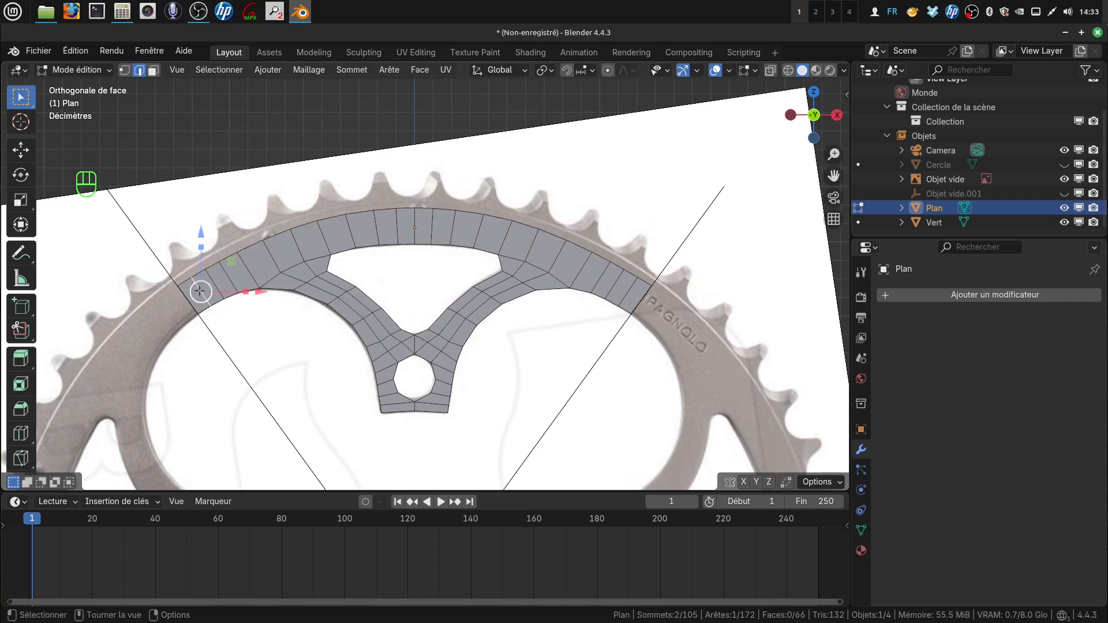
left_click(626, 294, "shift")
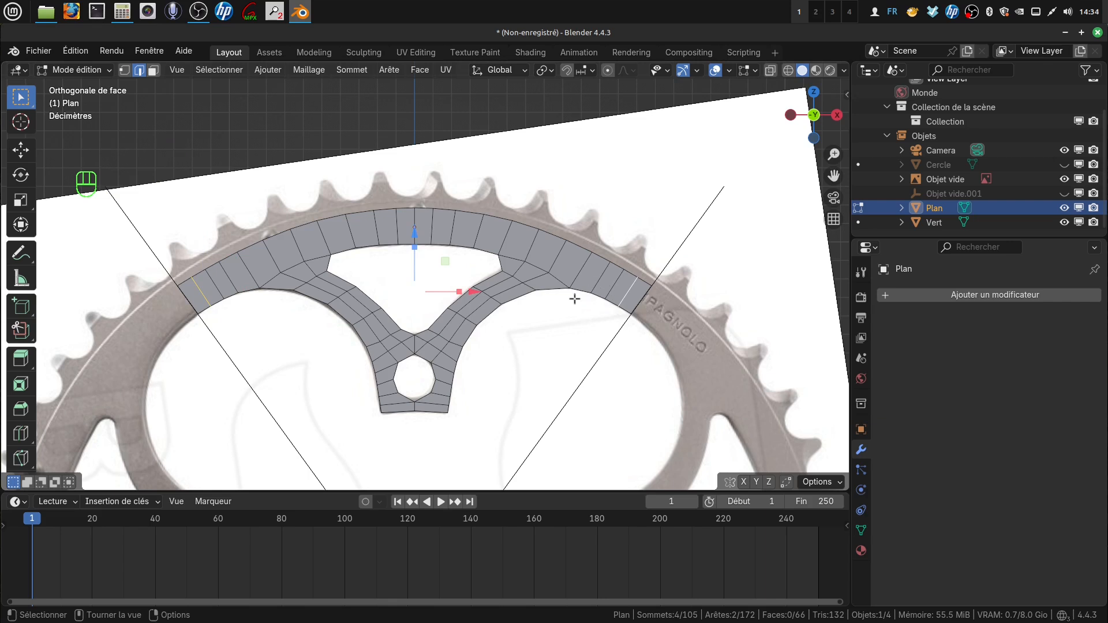
key("x")
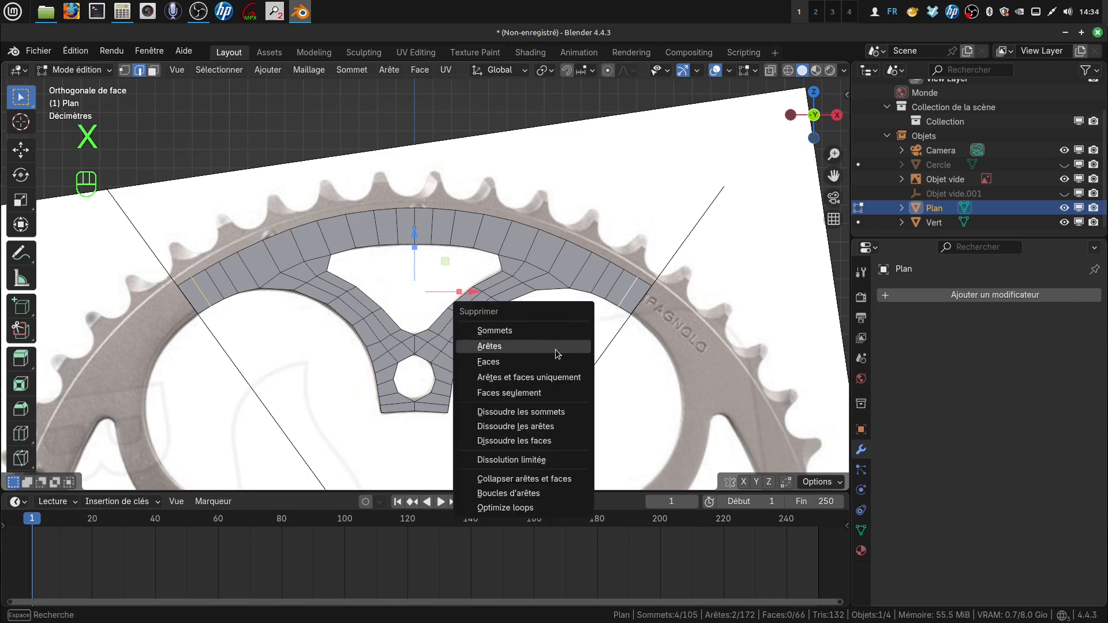
left_click(546, 429)
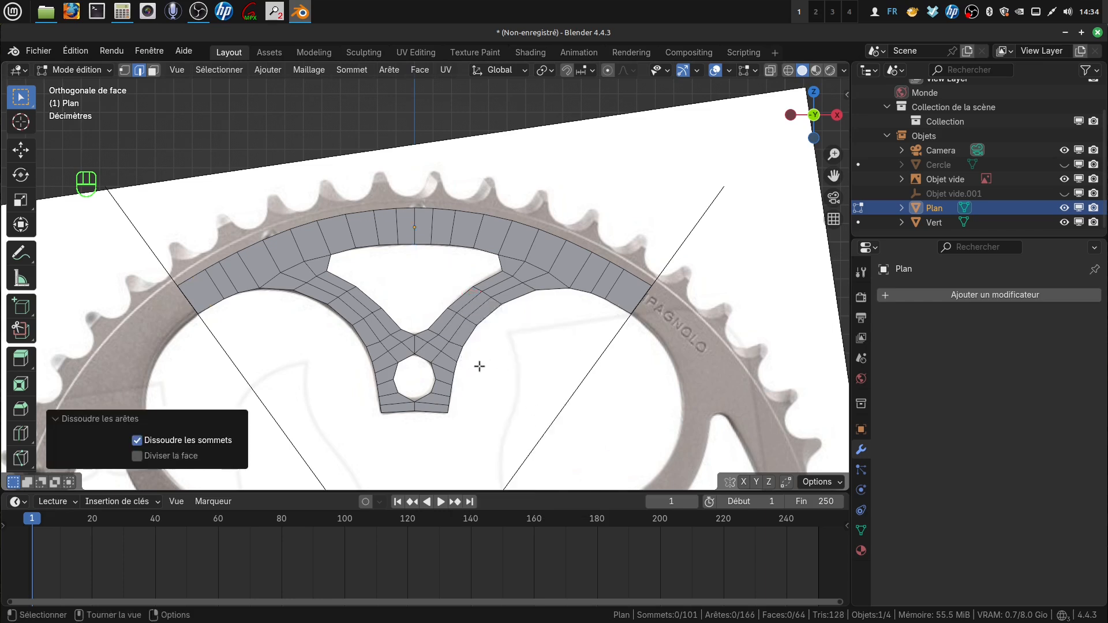
- Circle-select the outer-edge vertices again in vertex mode to recheck the count with the end edges dissolved
key("c")
right_click(226, 270)
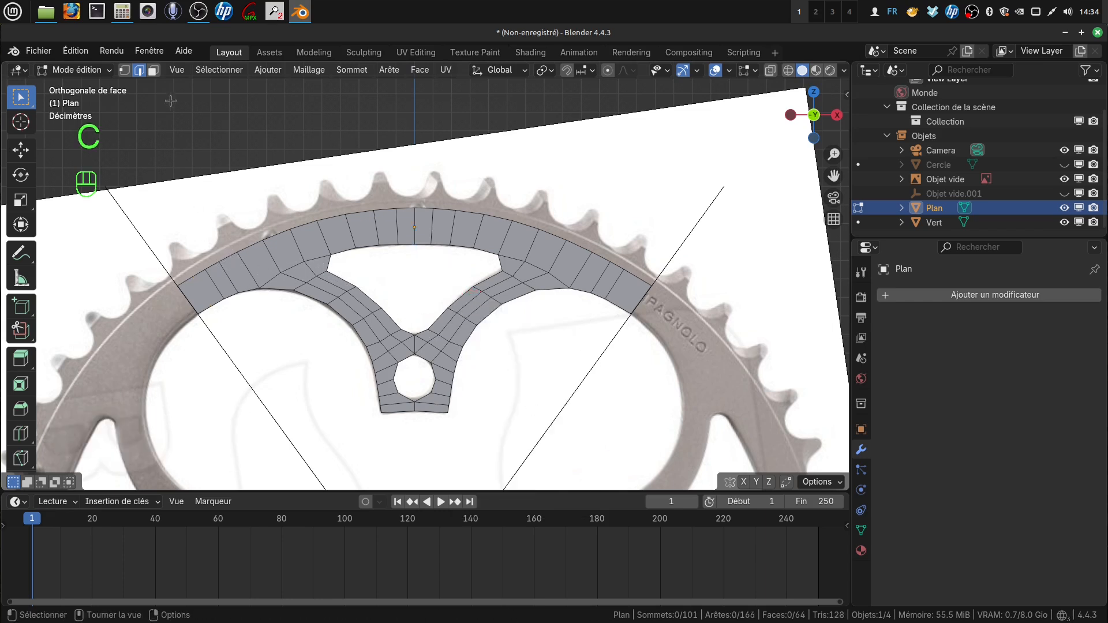
key("1")
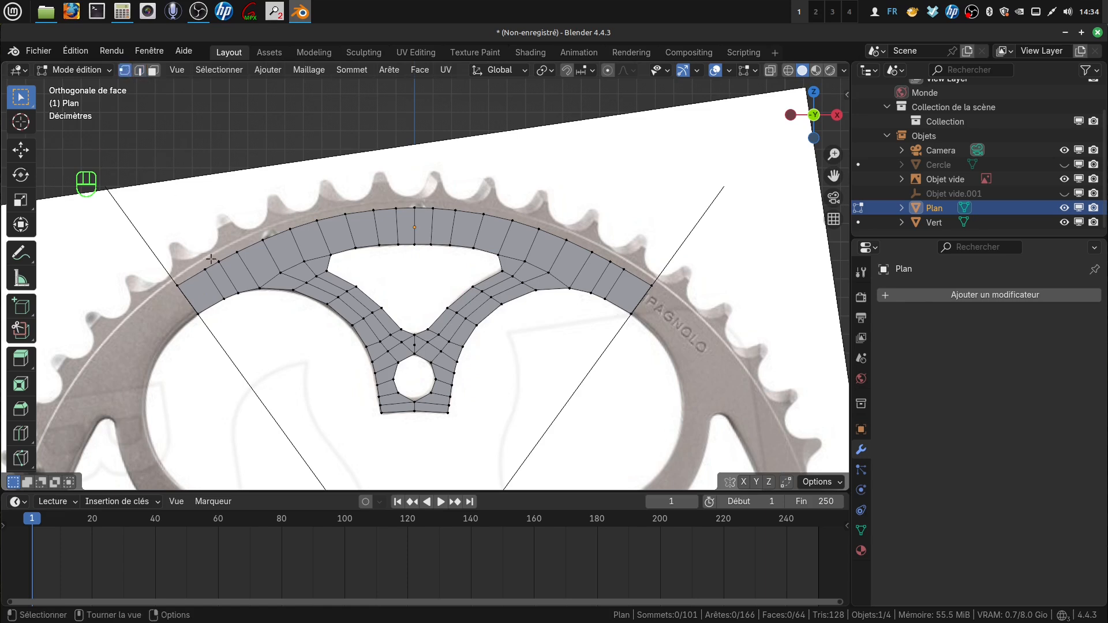
key("c")
mouse_move(178, 285)
left_mouse_down()
mouse_move(265, 239)
mouse_move(461, 215)
mouse_move(557, 237)
mouse_move(652, 289)
left_mouse_up()
key("Escape")
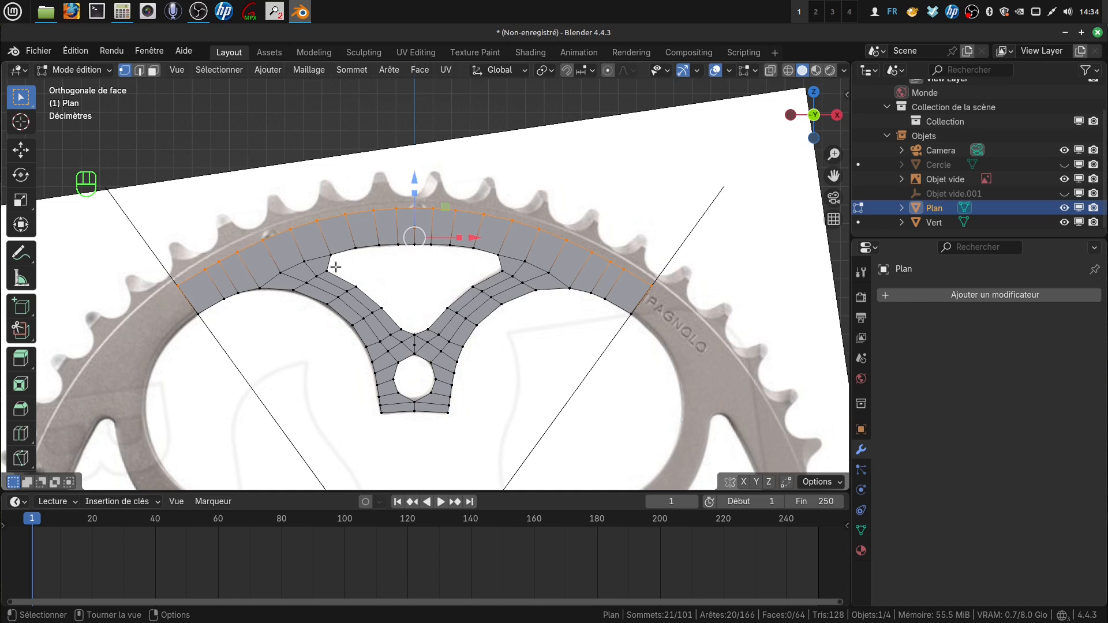
middle_click_drag(343, 252, 367, 243, "shift")
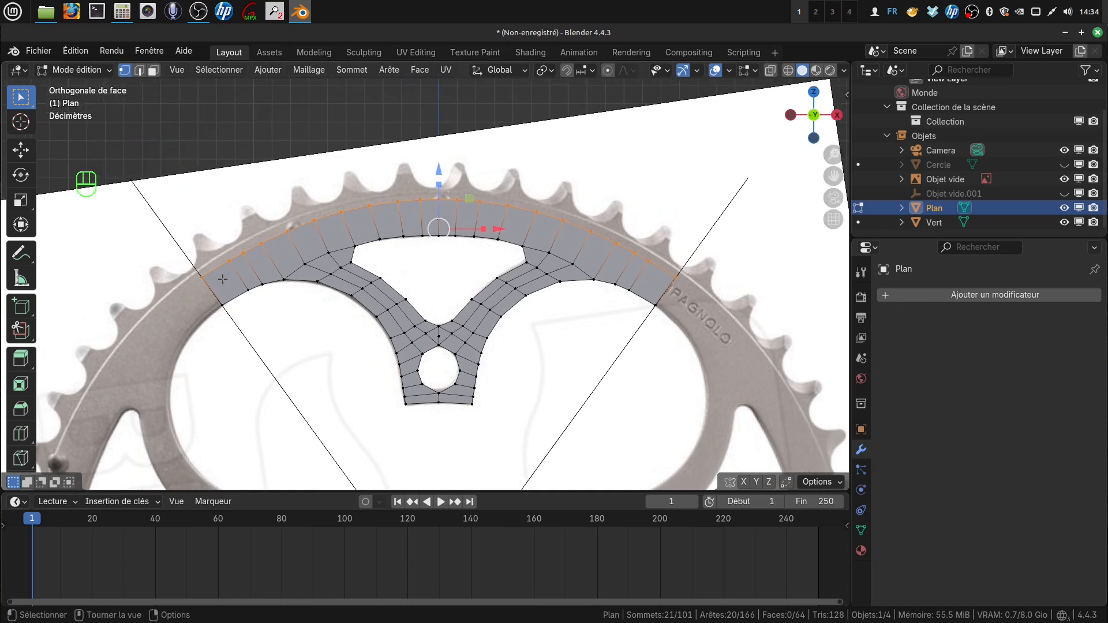
mouse_move(357, 310)
middle_mouse_down("shift")
mouse_move(367, 312)
mouse_move(353, 312)
middle_mouse_up("shift")
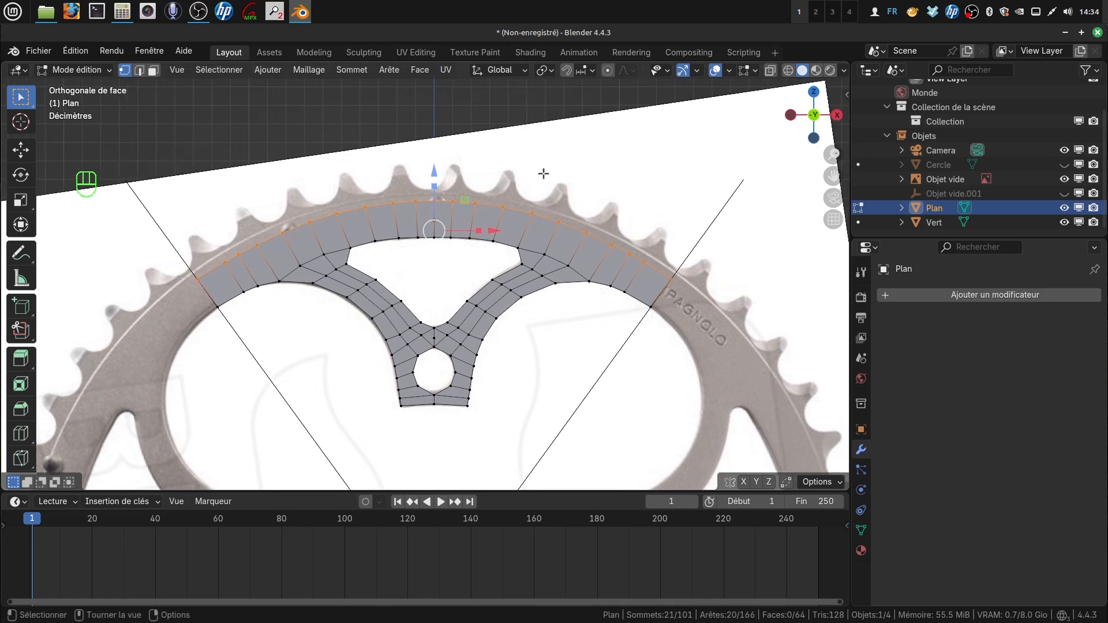
- Space the selected outer-edge vertices evenly with LoopTools Space and return to Object Mode
right_click(553, 94)
mouse_move(510, 114)
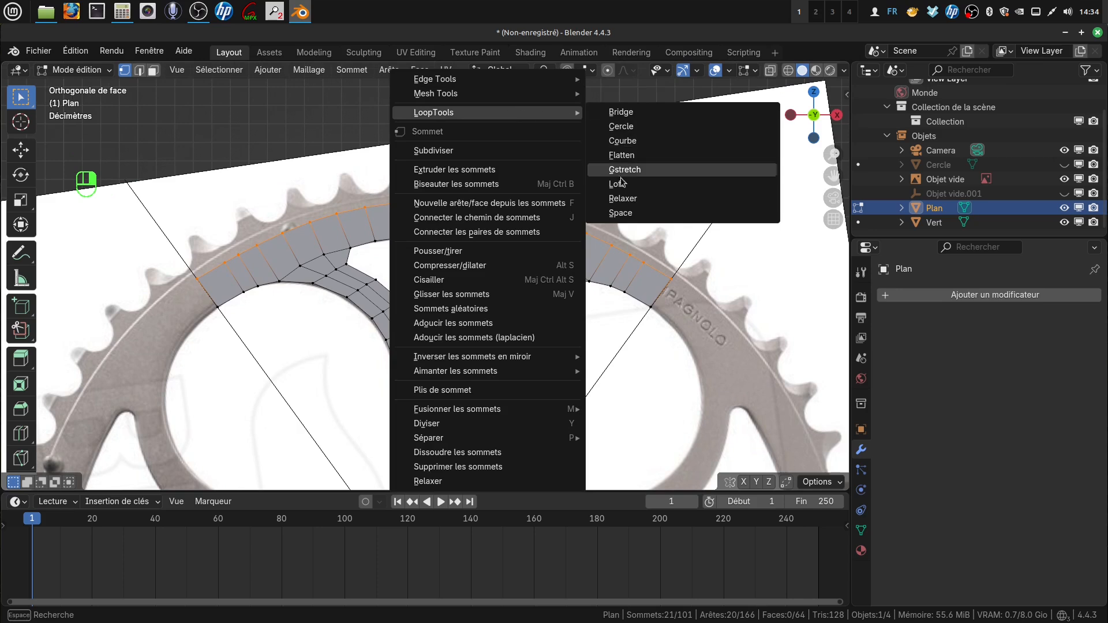
left_click(621, 212)
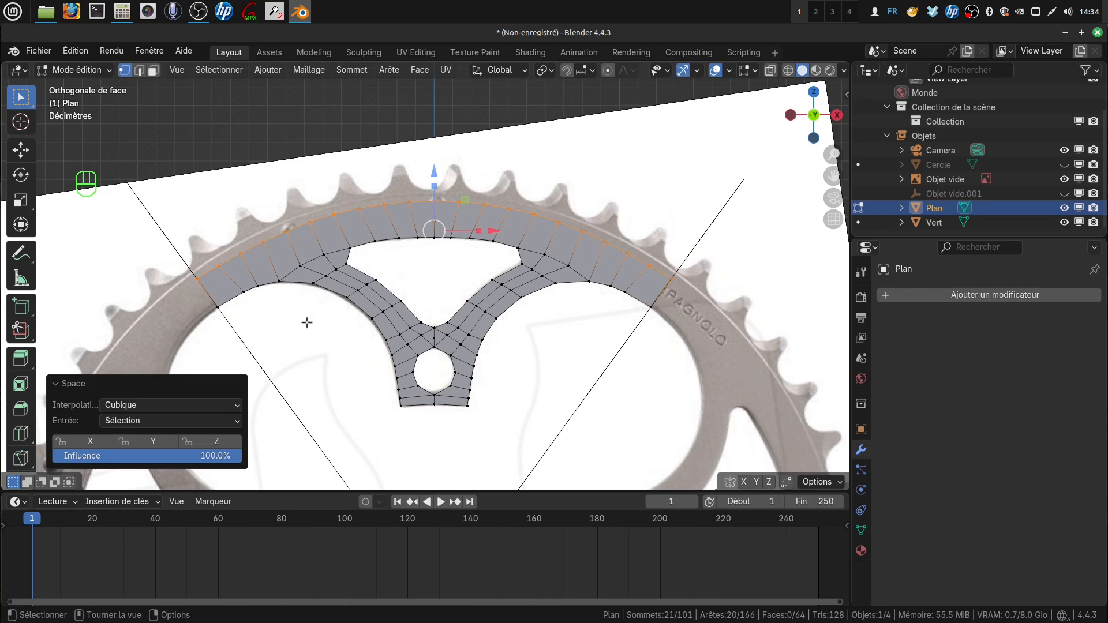
middle_click_drag(305, 331, 307, 305, "shift")
scroll(410, 371, "down", 1)
middle_click_drag(494, 398, 459, 324, "shift")
key("Tab")
- In Edit Mode, move the bolt hole's lowest vertex up about 0.015 m along Z
scroll(475, 361, "down", 3)
scroll(456, 272, "up", 6)
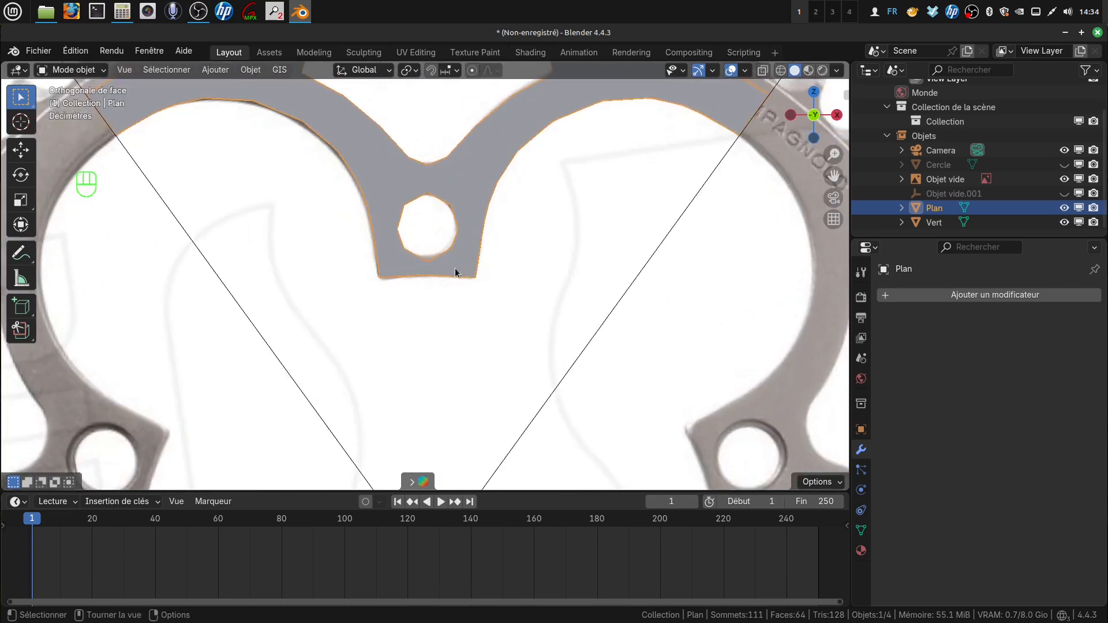
key("Tab")
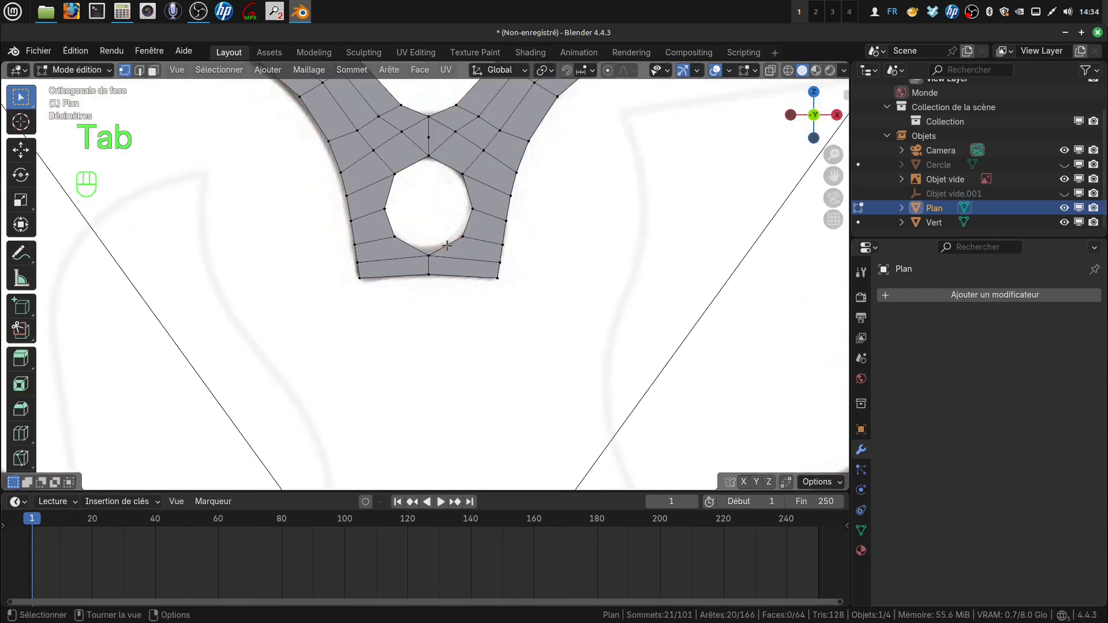
left_click(429, 255)
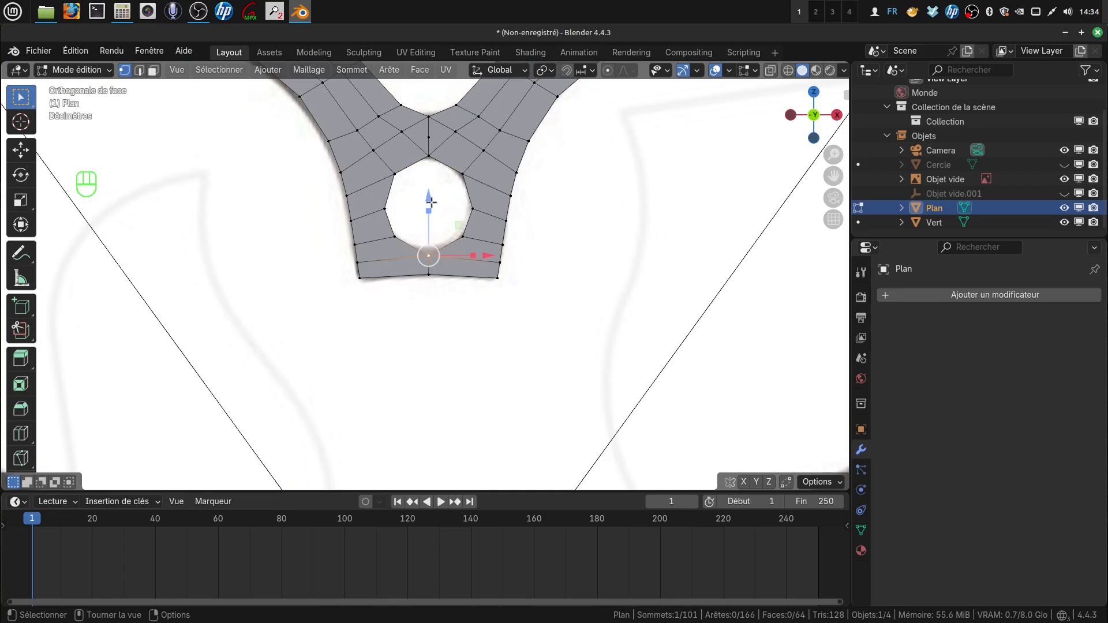
left_click_drag(431, 202, 432, 196)
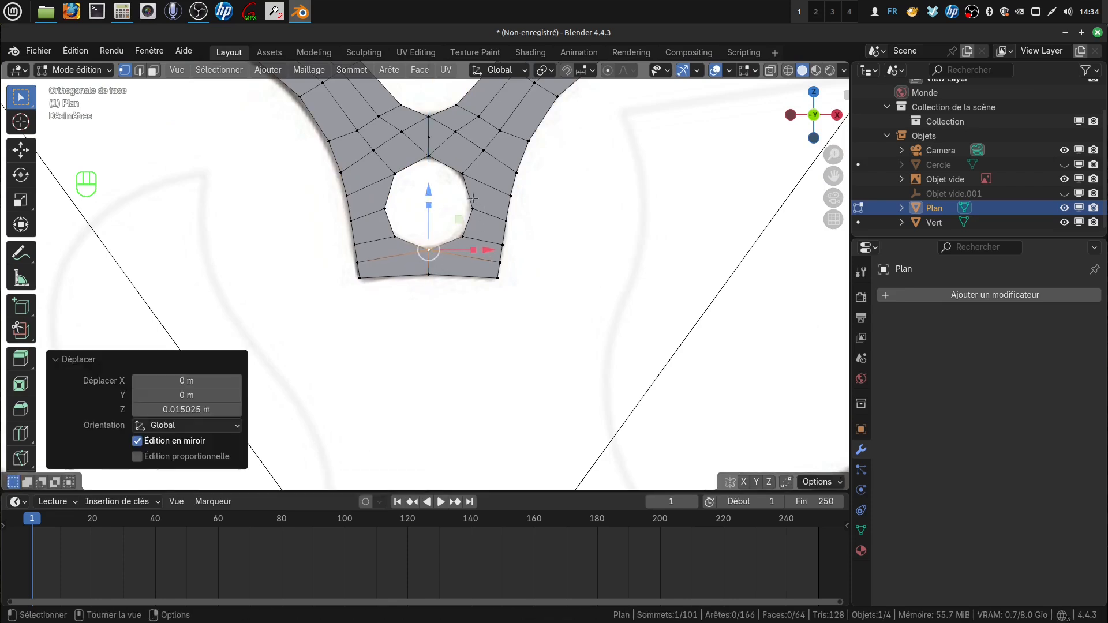
- Round the bolt hole's edge loop with LoopTools Circle and return to Object Mode
left_click(463, 193, "alt")
right_click(603, 218)
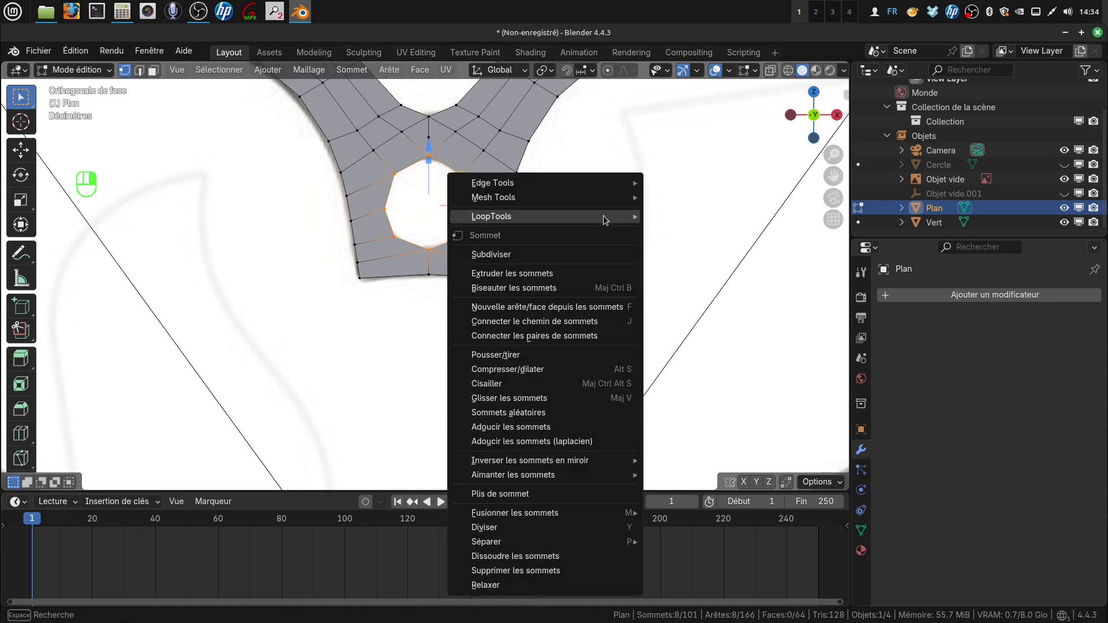
mouse_move(604, 218)
left_click(687, 231)
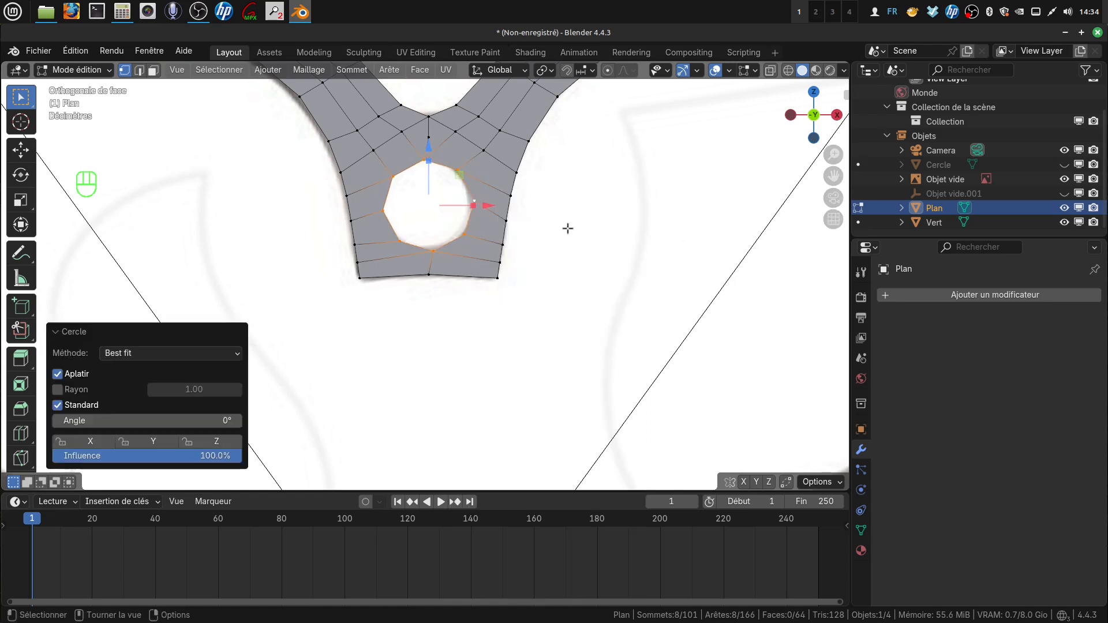
scroll(536, 288, "down", 3)
key("Tab")
scroll(528, 297, "down", 2)
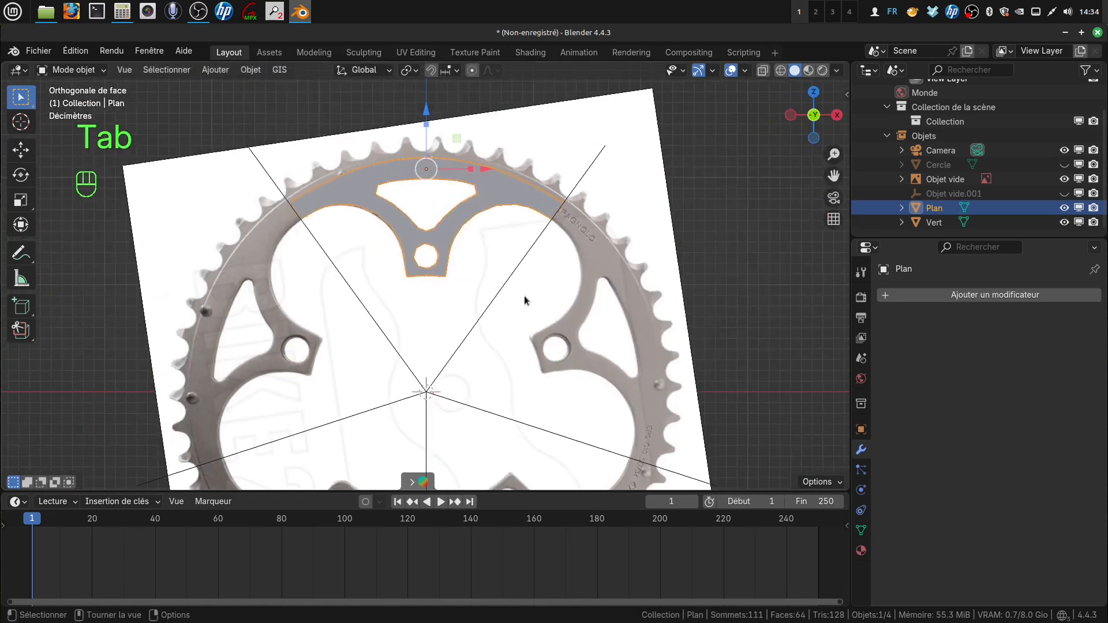
middle_click_drag(494, 310, 505, 293, "shift")
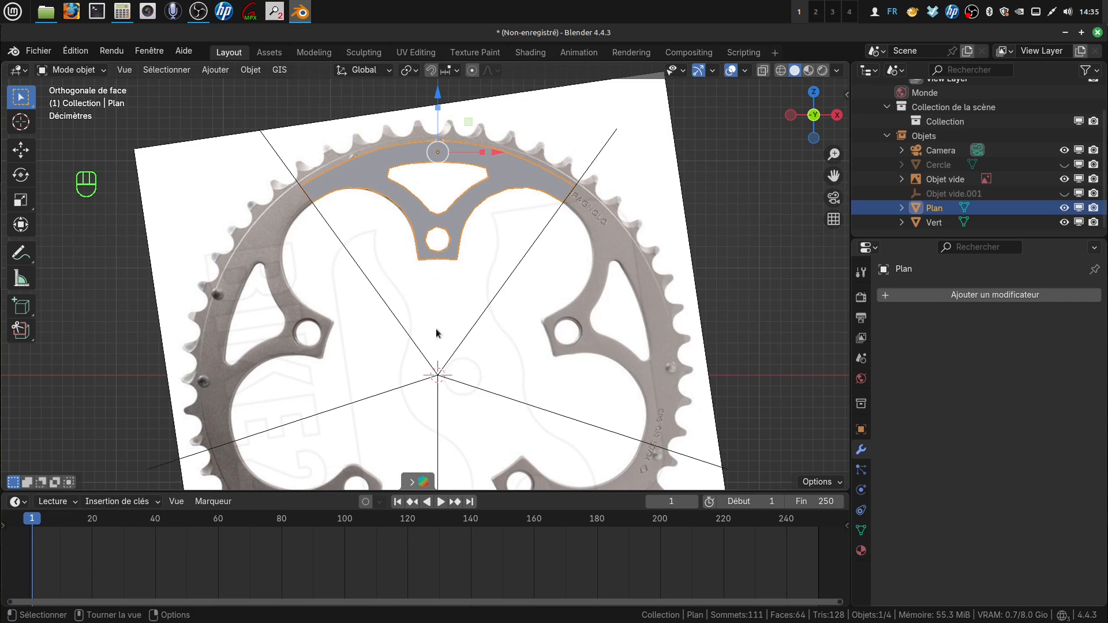
- Show the empty Objet vide.001 and add an Array modifier to the segment with a count of 5 and relative offset disabled
left_click(1065, 195)
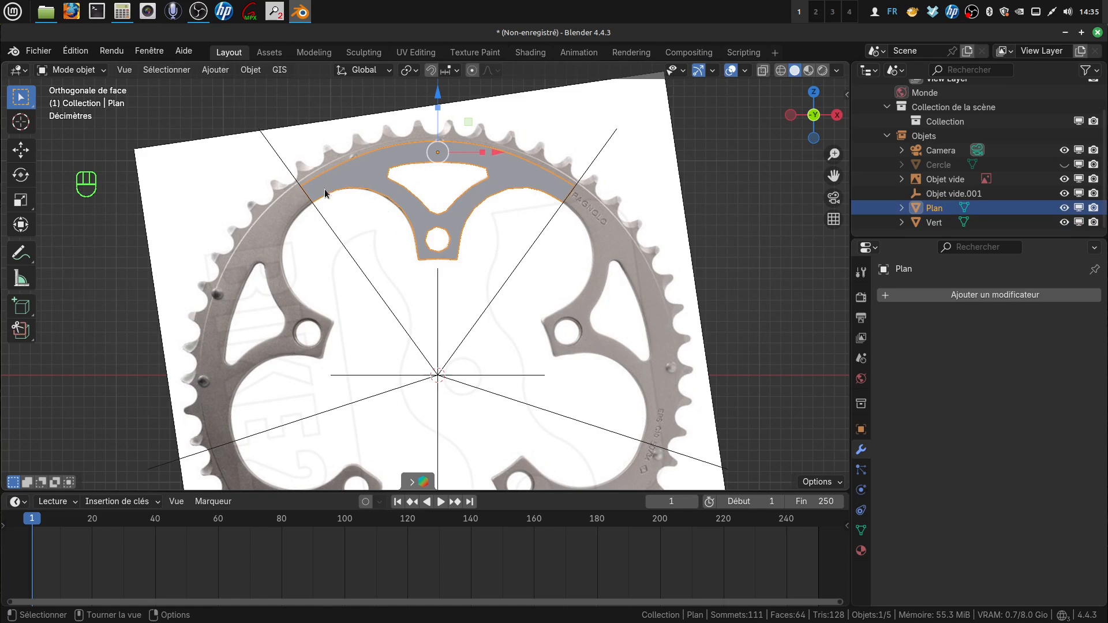
left_click(970, 295)
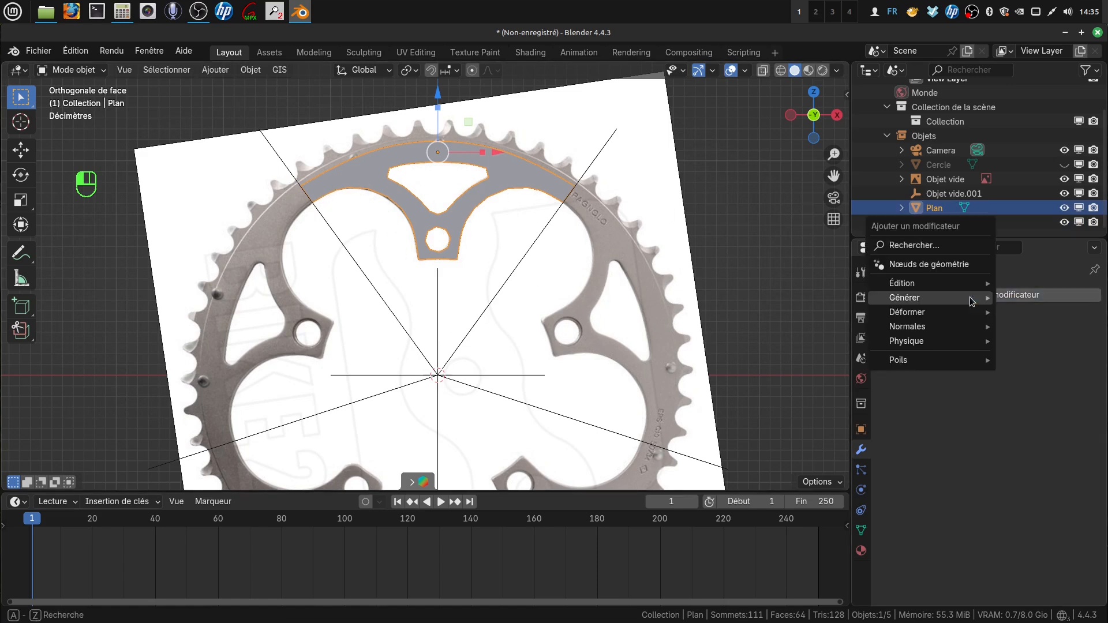
mouse_move(937, 300)
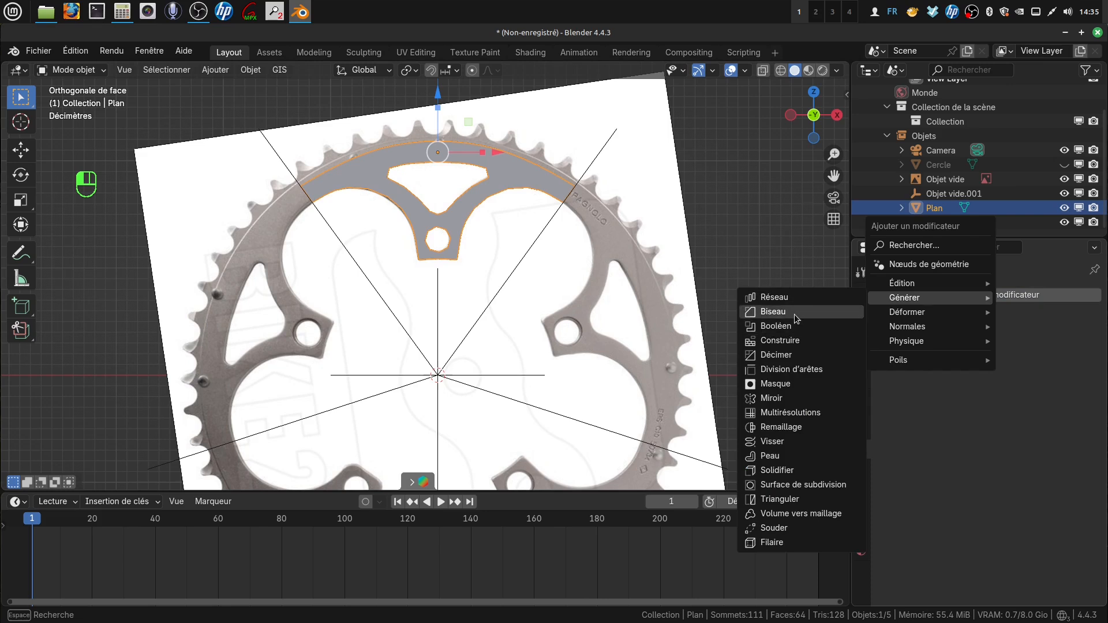
left_click(789, 298)
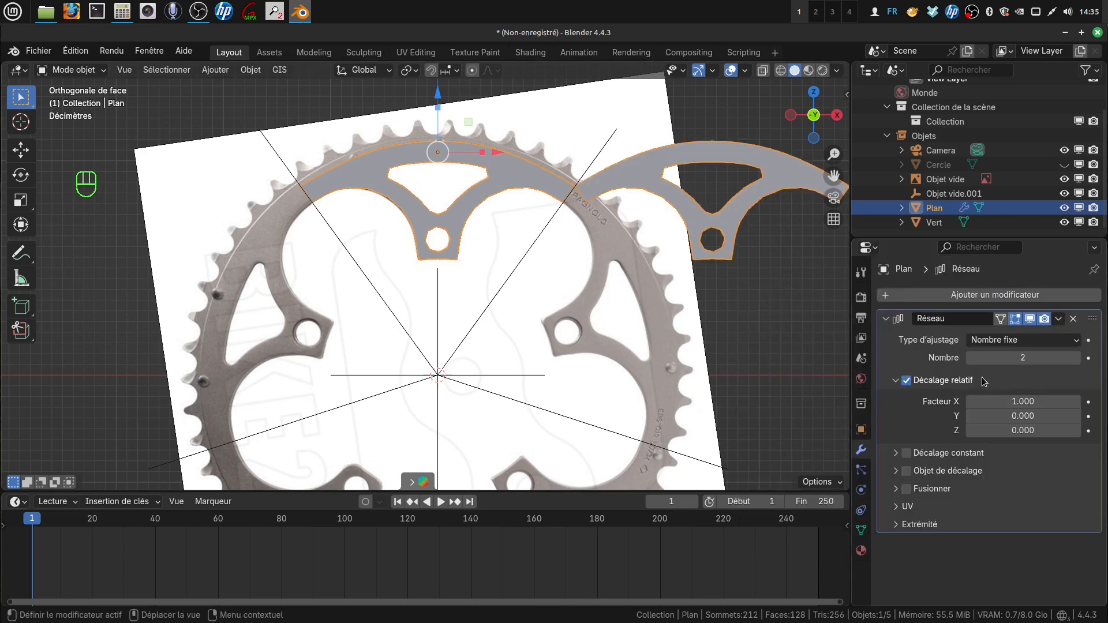
left_click(907, 381)
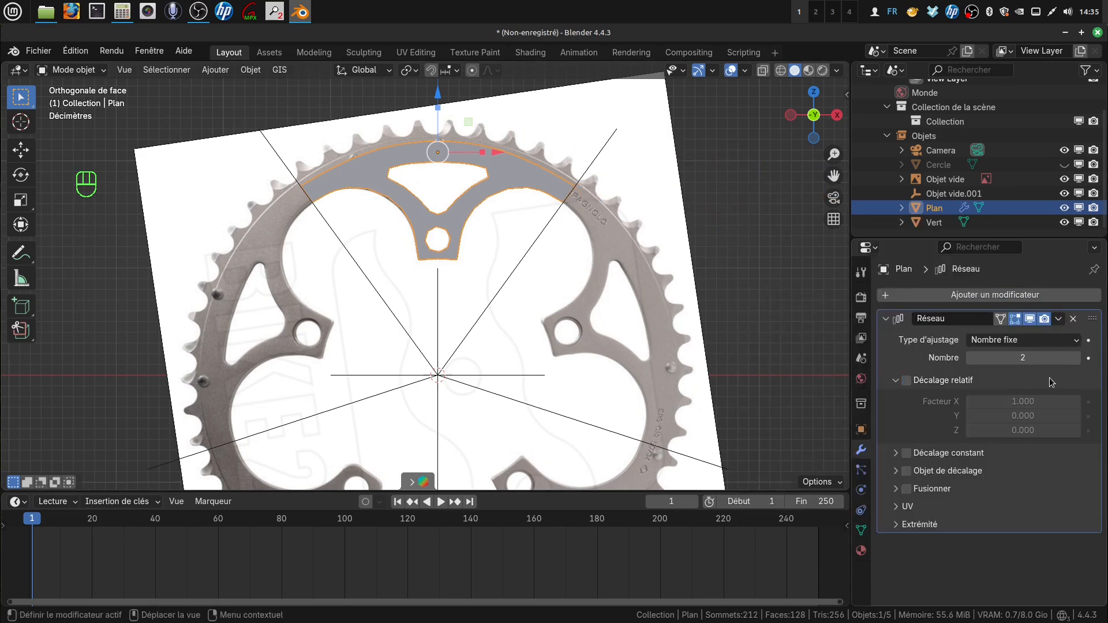
left_click(1057, 354)
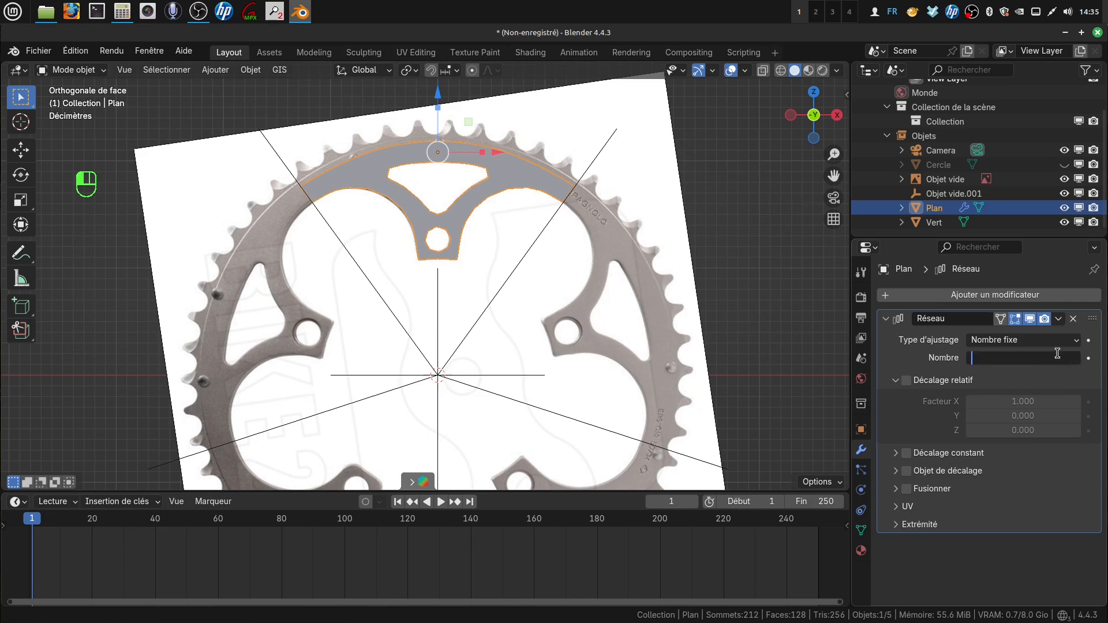
key("Return")
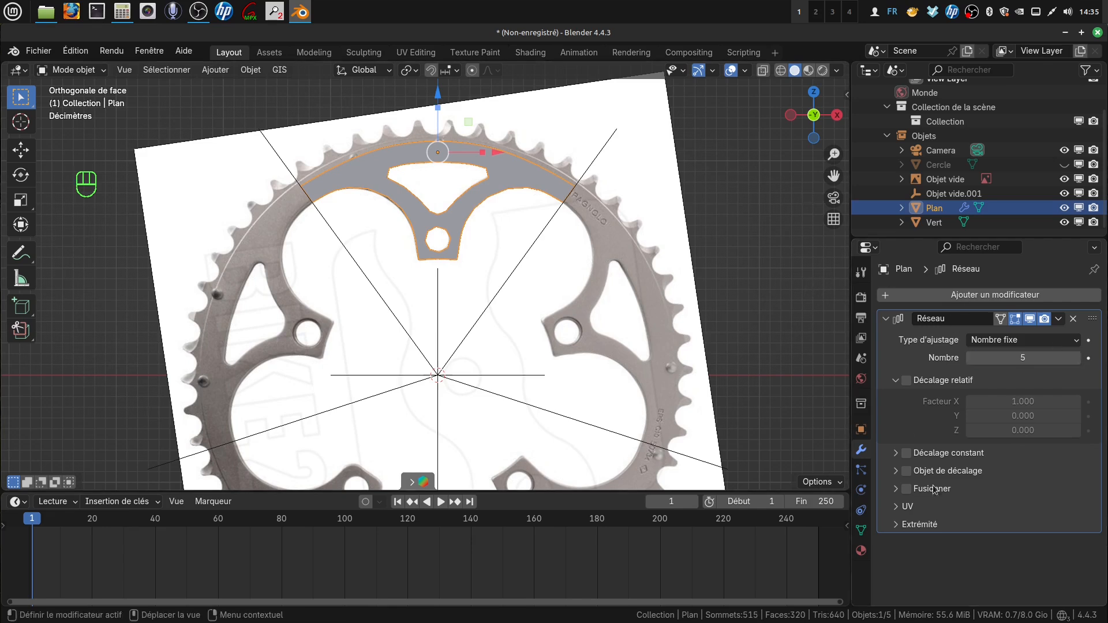
- Enable the array's object offset using Objet vide.001, and turn on merging including the first and last copies
left_click(905, 474)
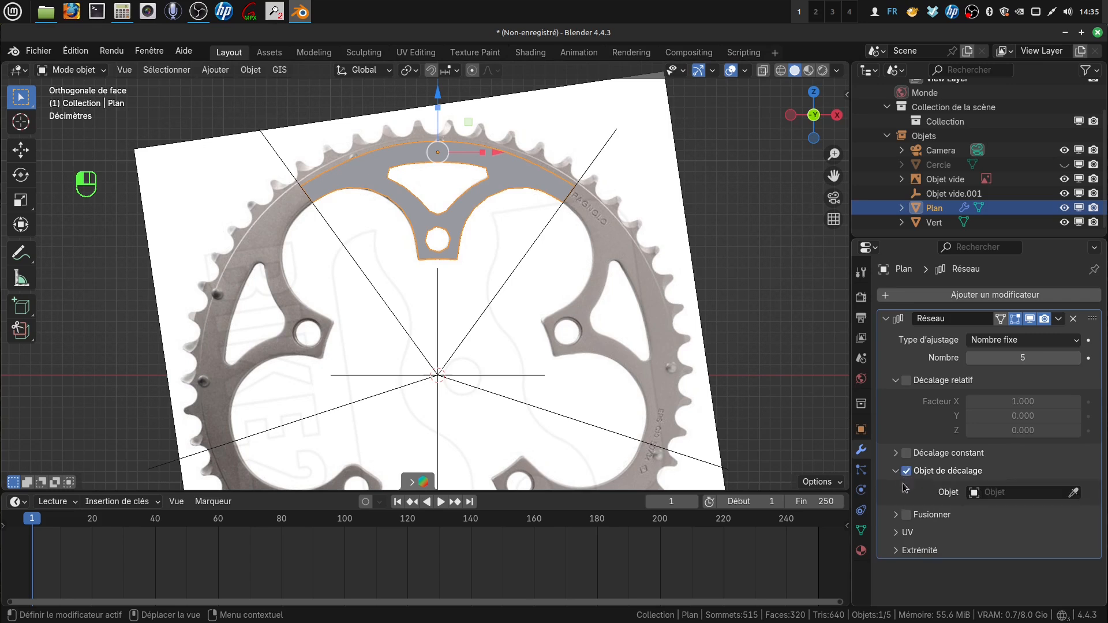
left_click(975, 492)
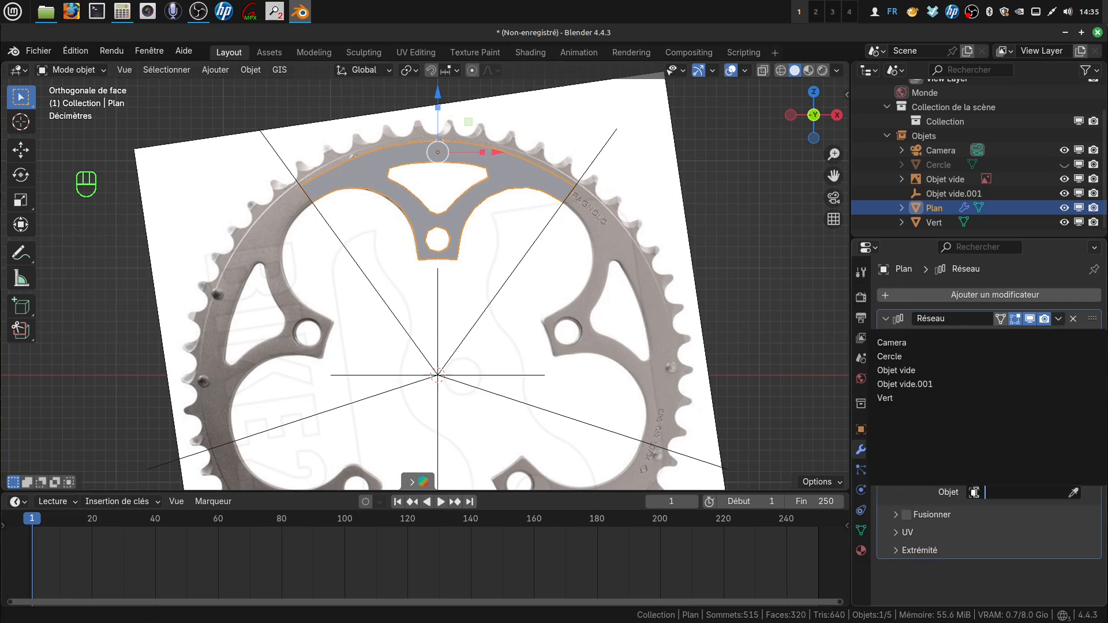
left_click(941, 384)
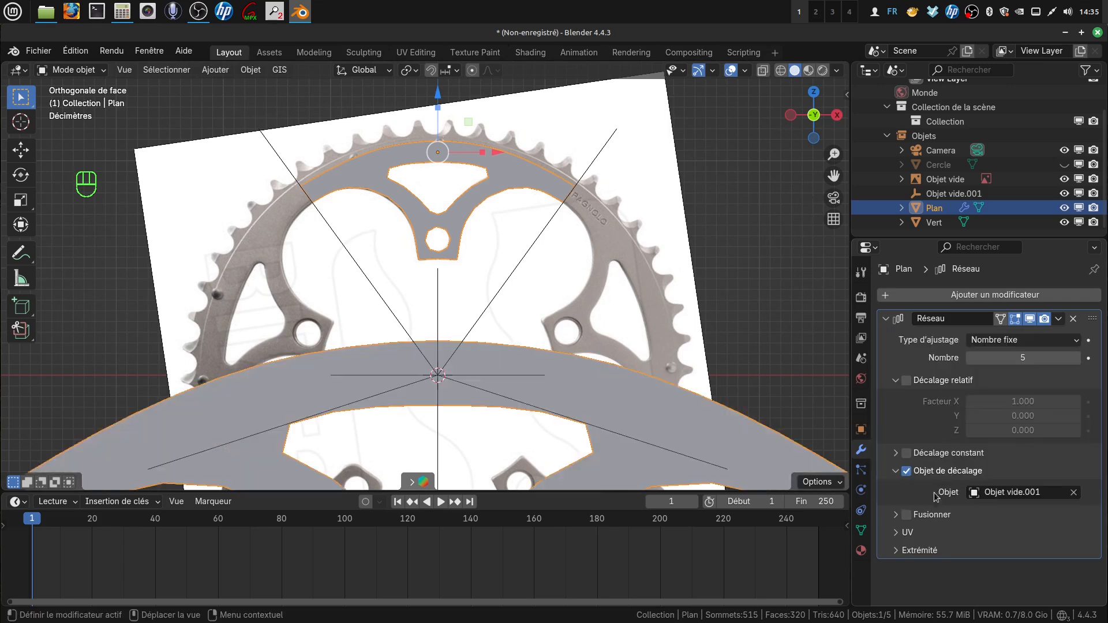
left_click(908, 514)
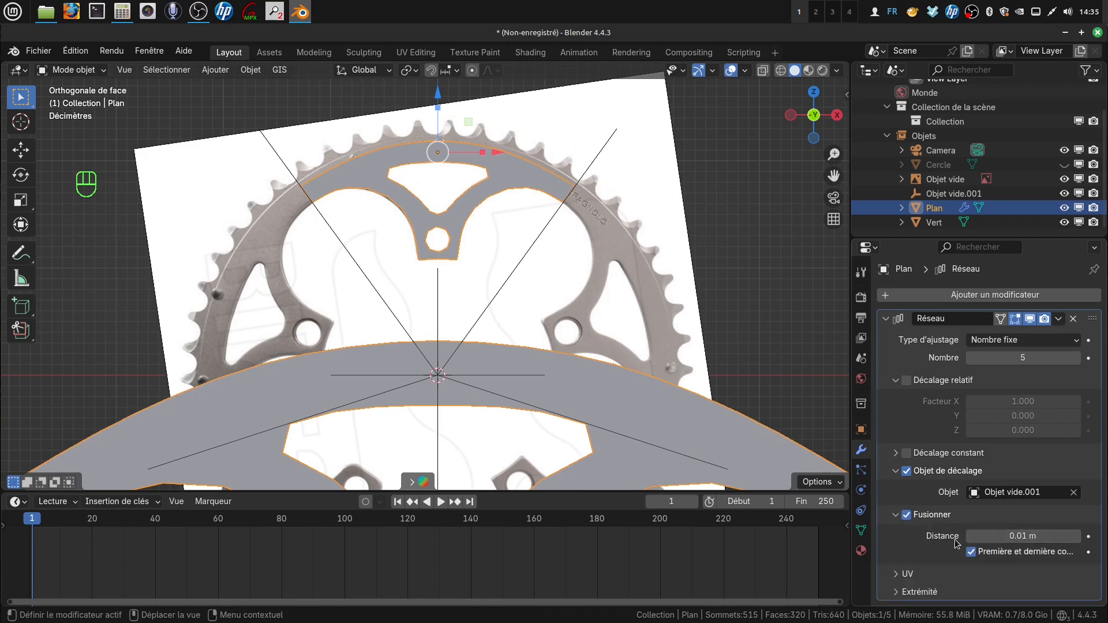
- Apply all transformations to the segment while its array is temporarily hidden in the viewport
scroll(653, 271, "down", 4)
scroll(658, 279, "up", 2)
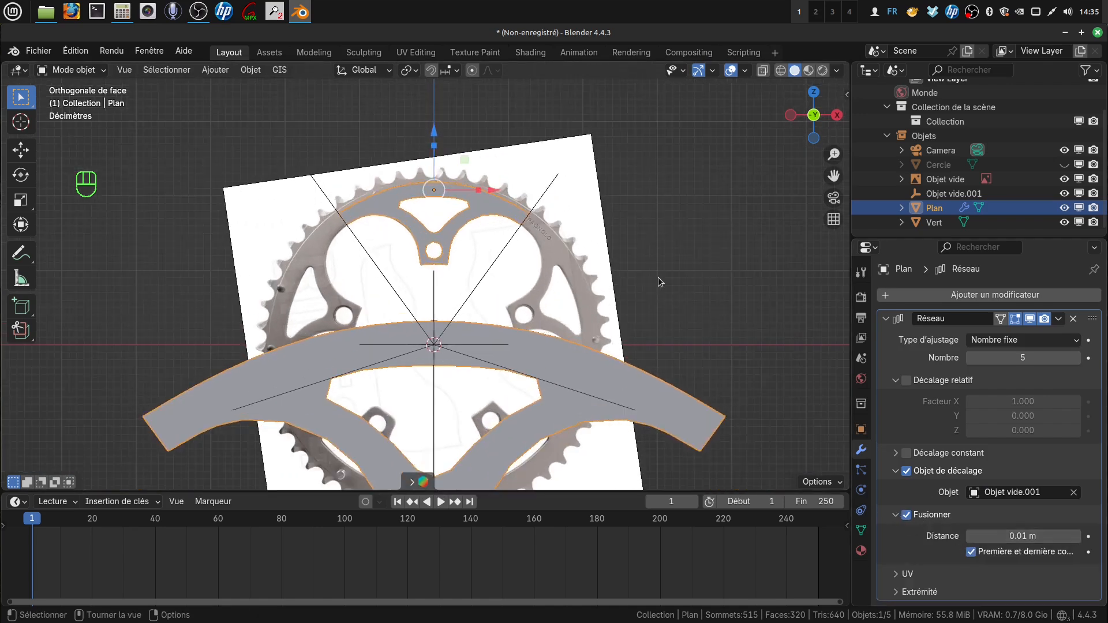
left_click(1031, 319)
scroll(517, 225, "up", 2)
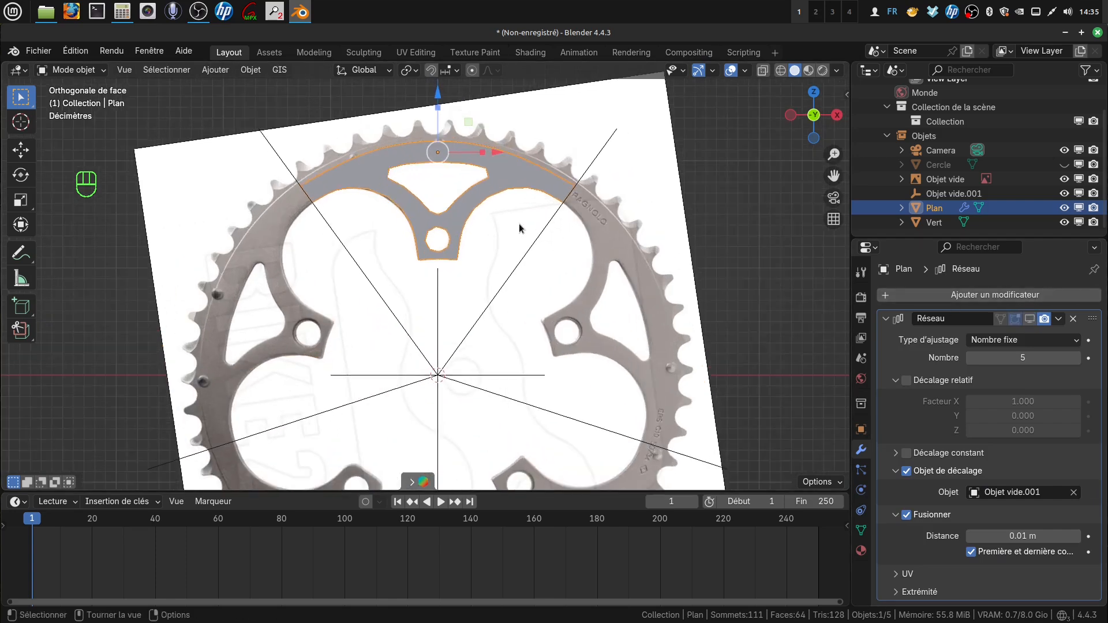
key("ctrl+a")
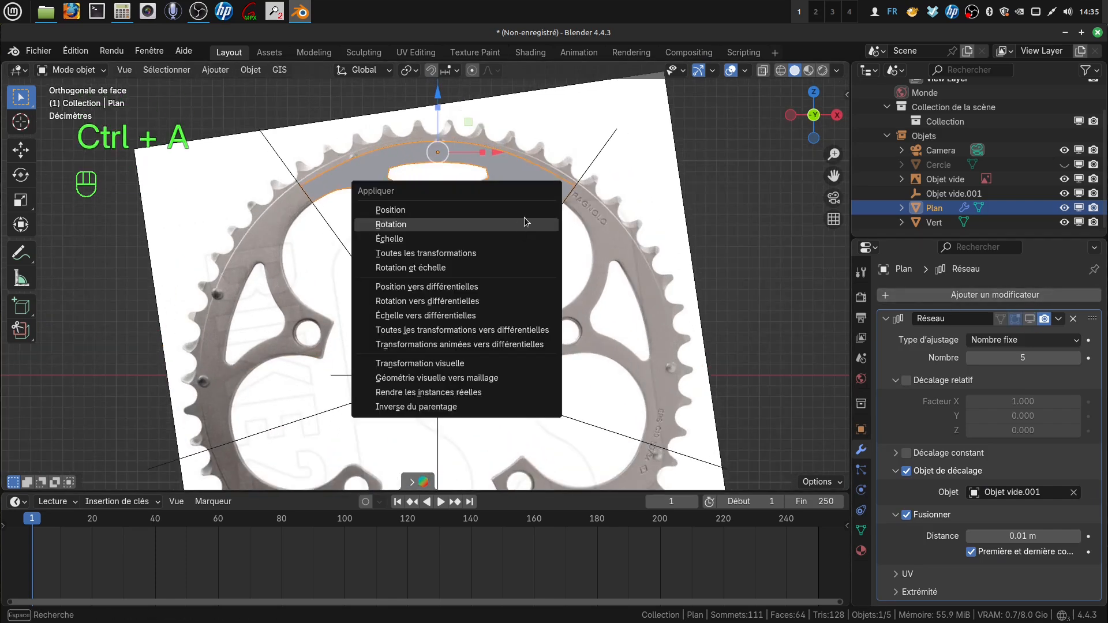
left_click(490, 252)
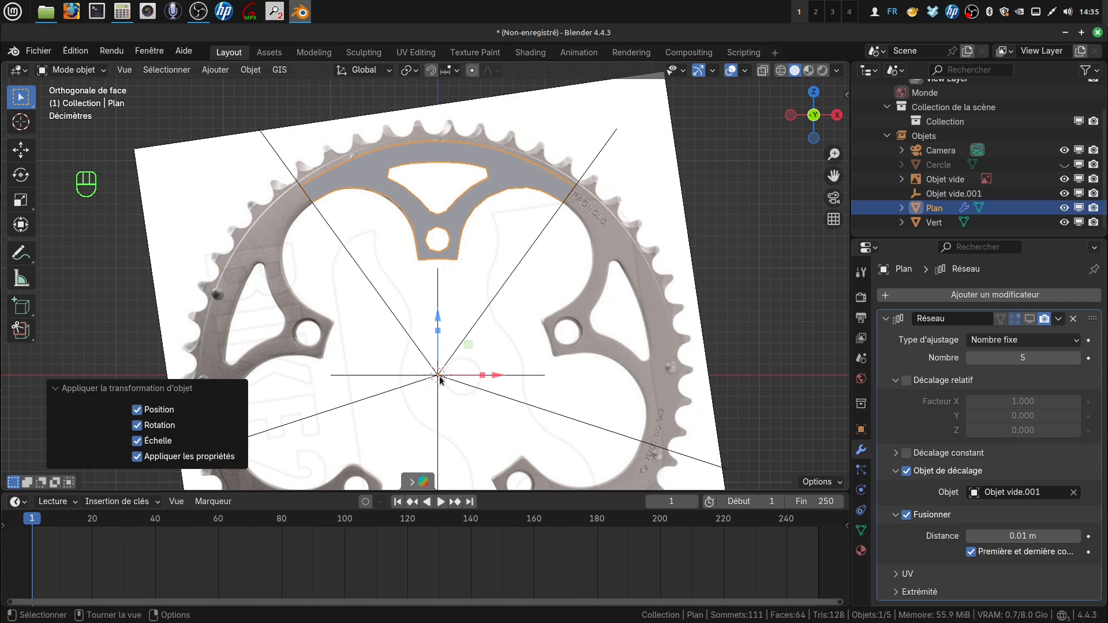
left_click(740, 293)
left_click(507, 186)
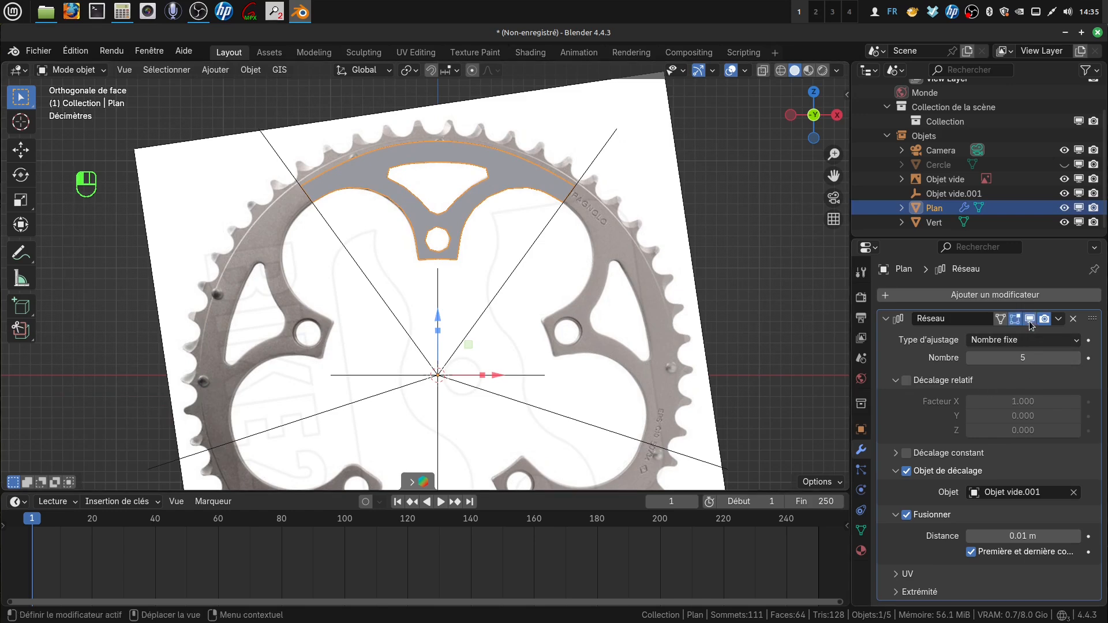
- Rotate the empty Objet vide.001 about 72° around the global Y axis to distribute the copies around the chainring
scroll(598, 319, "down", 2)
scroll(600, 320, "down", 1)
mouse_move(600, 320)
middle_mouse_down("shift")
mouse_move(598, 275)
mouse_move(619, 311)
middle_mouse_up("shift")
scroll(600, 278, "up", 2)
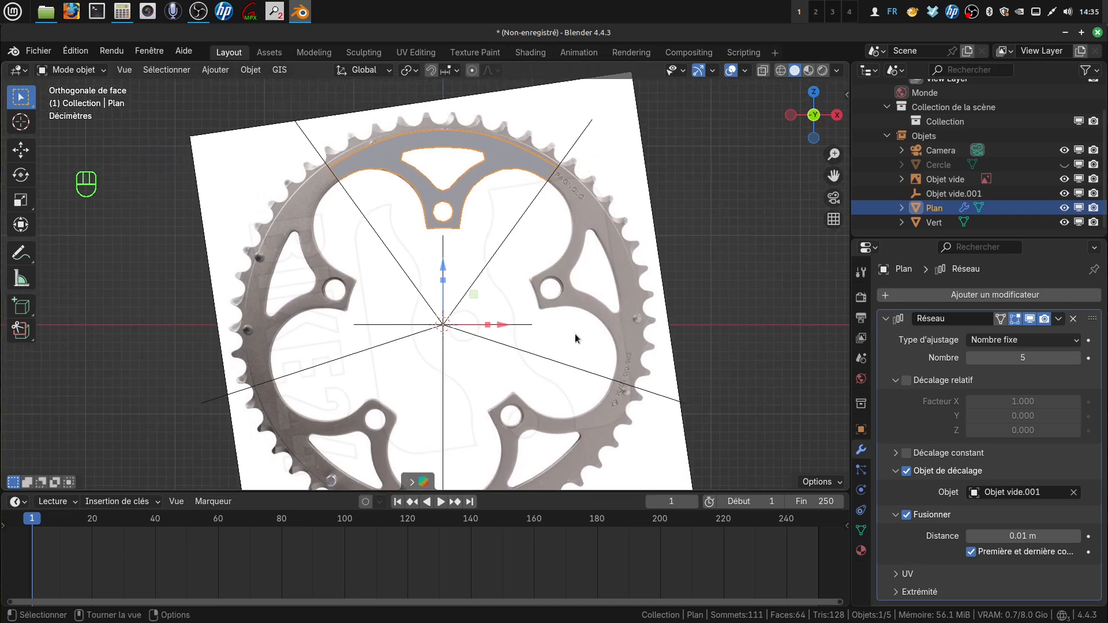
left_click(526, 326)
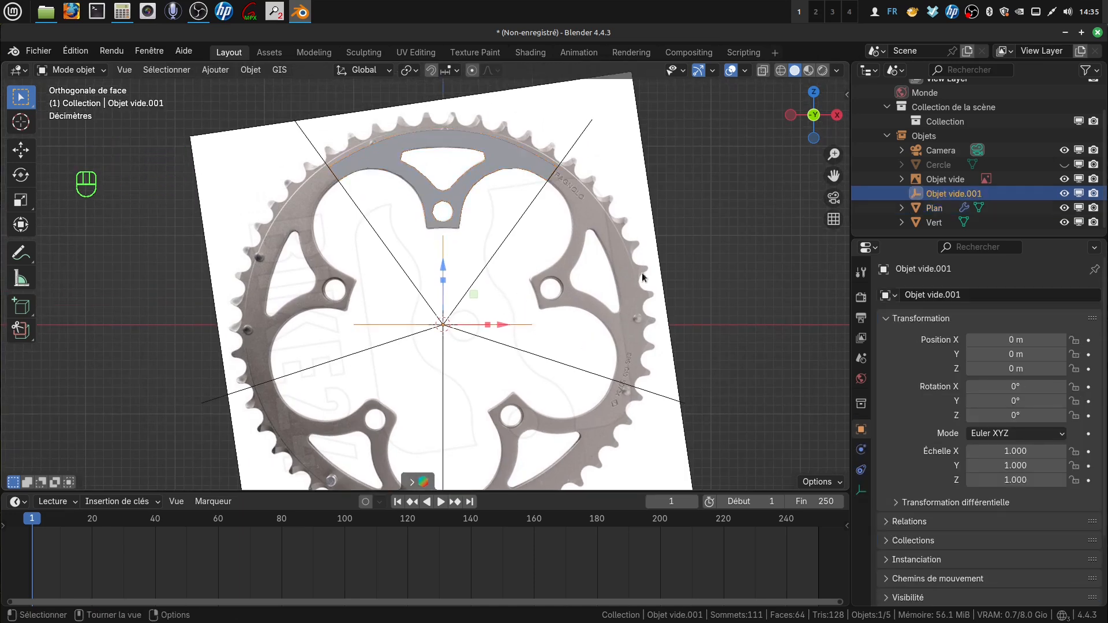
middle_click_drag(643, 277, 600, 287, "shift")
key("r")
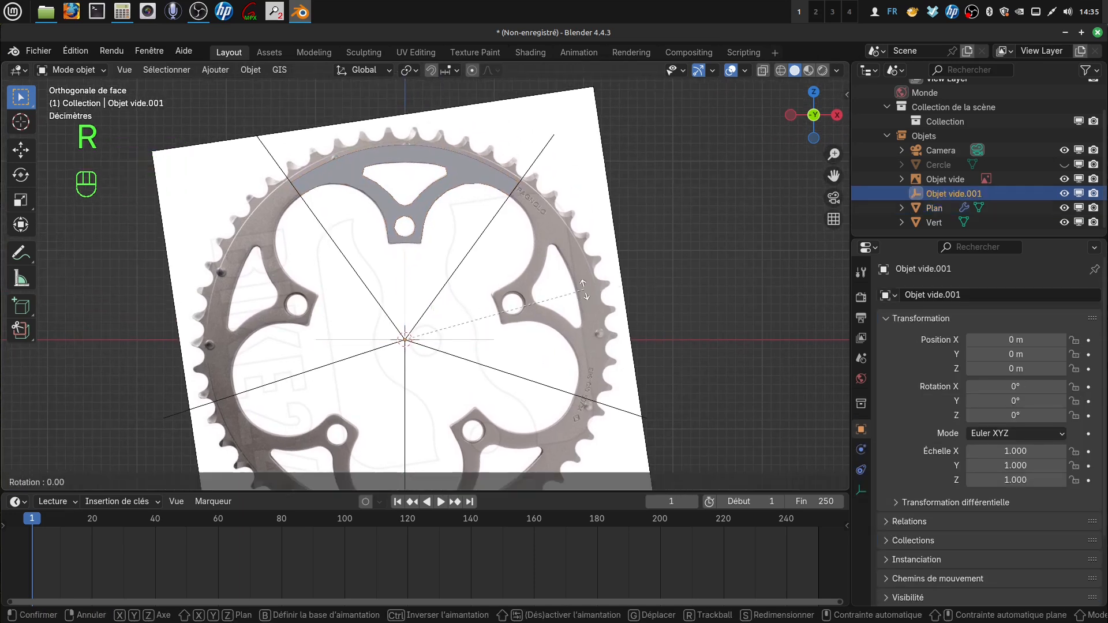
key("y")
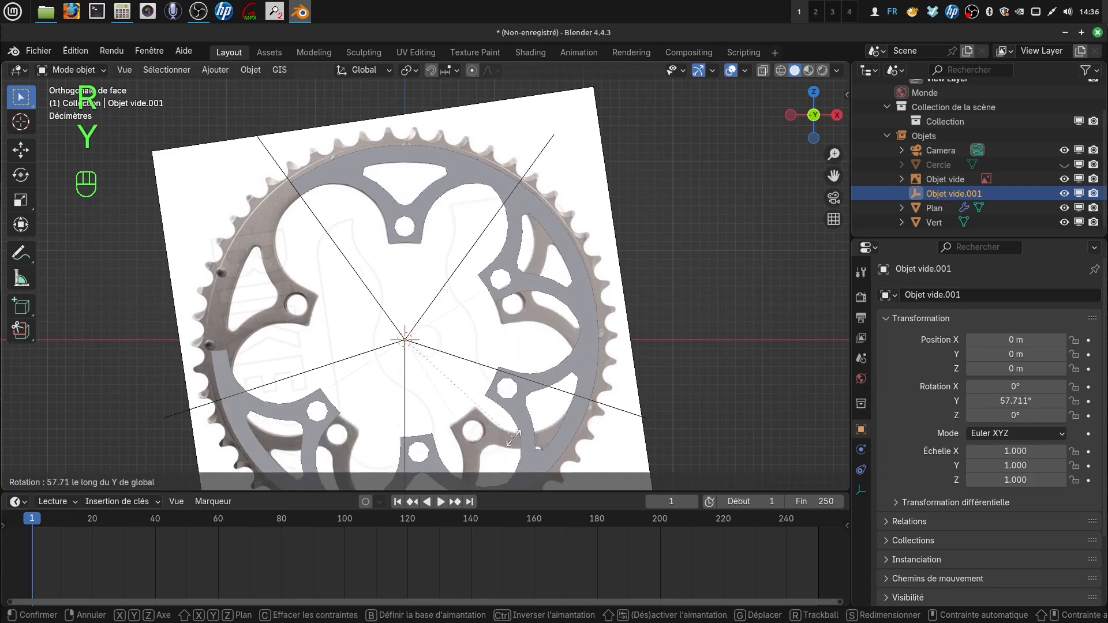
left_click(469, 436)
- Fine-tune the empty's rotation around global Y to about 71.96°, closing the seam between adjacent segments
middle_click_drag(278, 252, 580, 309)
scroll(519, 283, "up", 4)
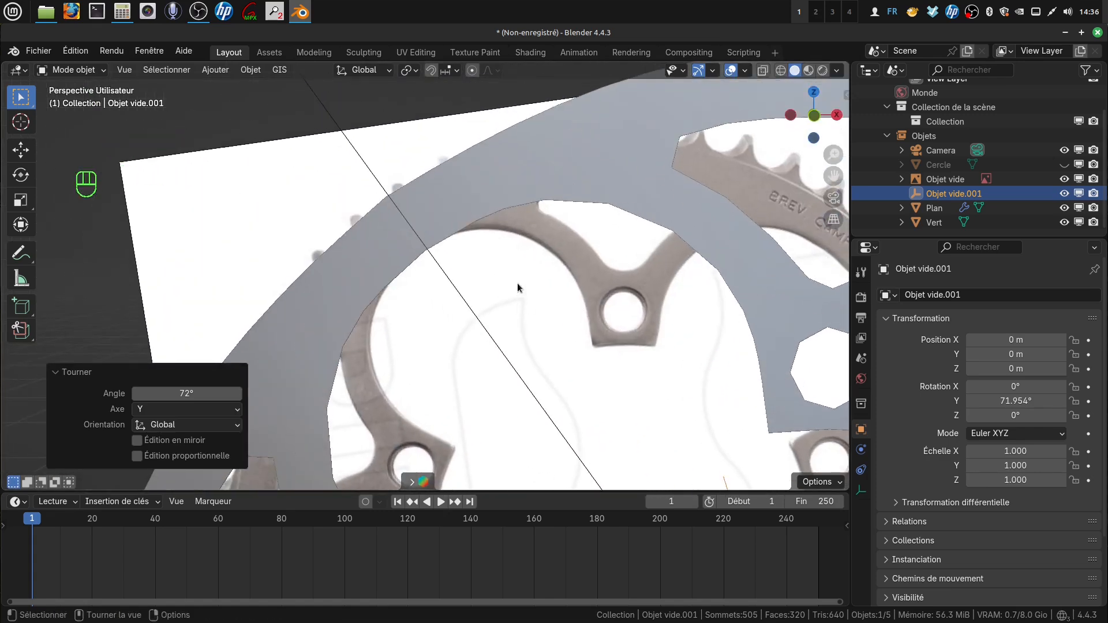
key("r")
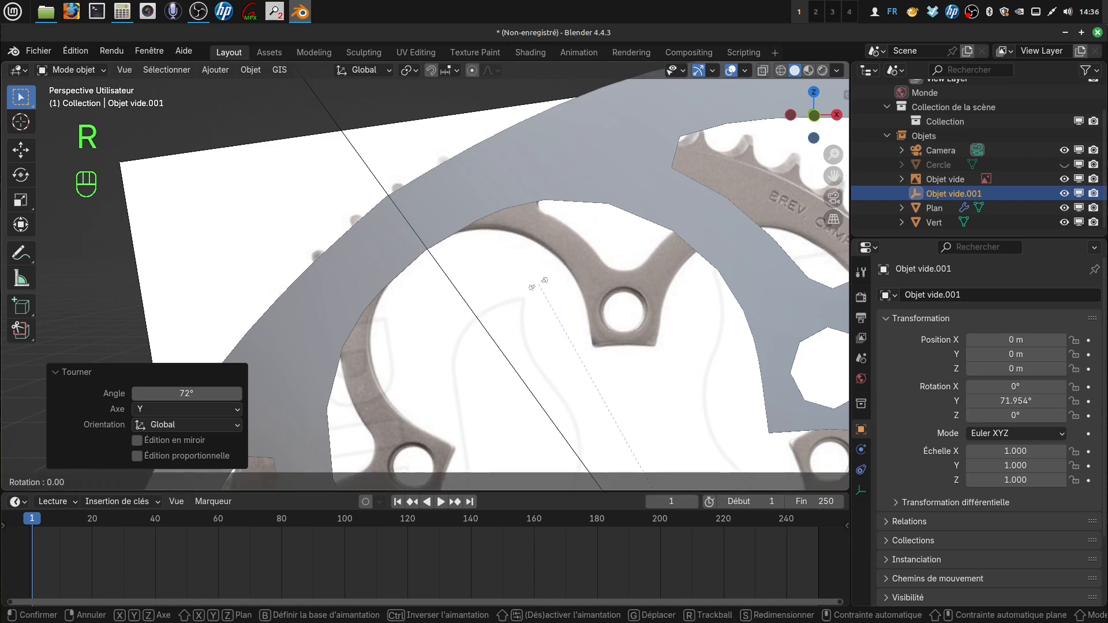
key("y")
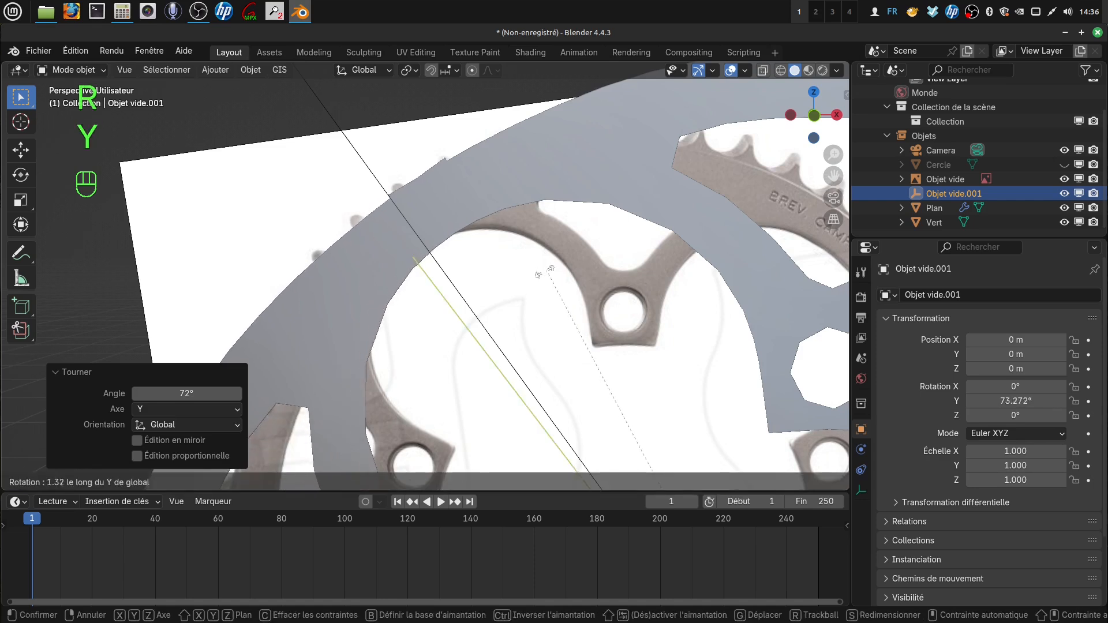
key("shift")
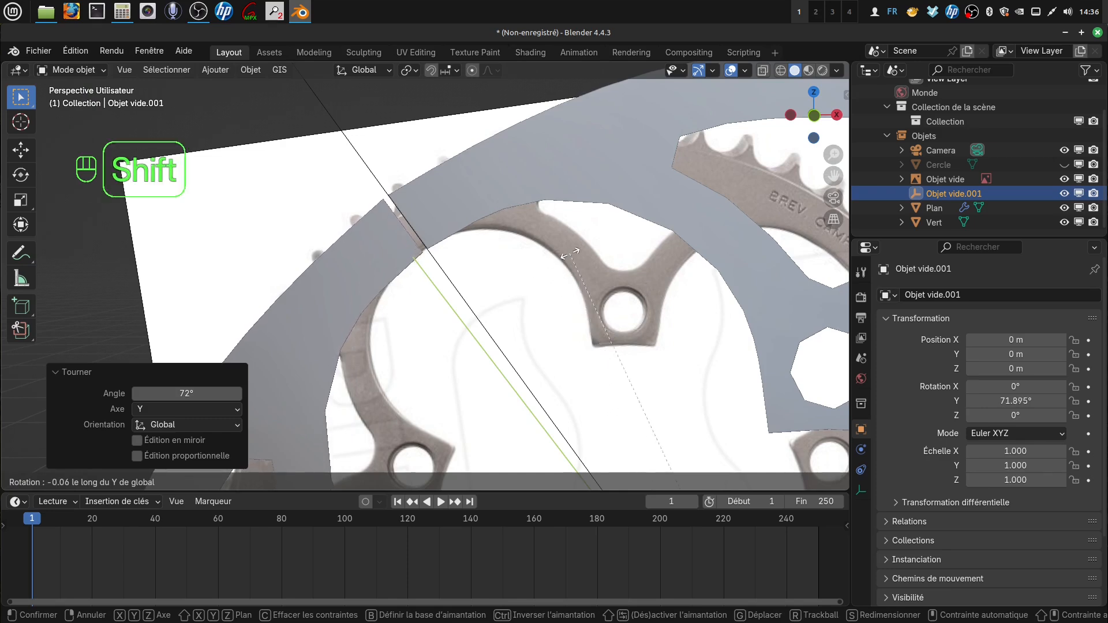
left_click(587, 242)
scroll(562, 261, "down", 5)
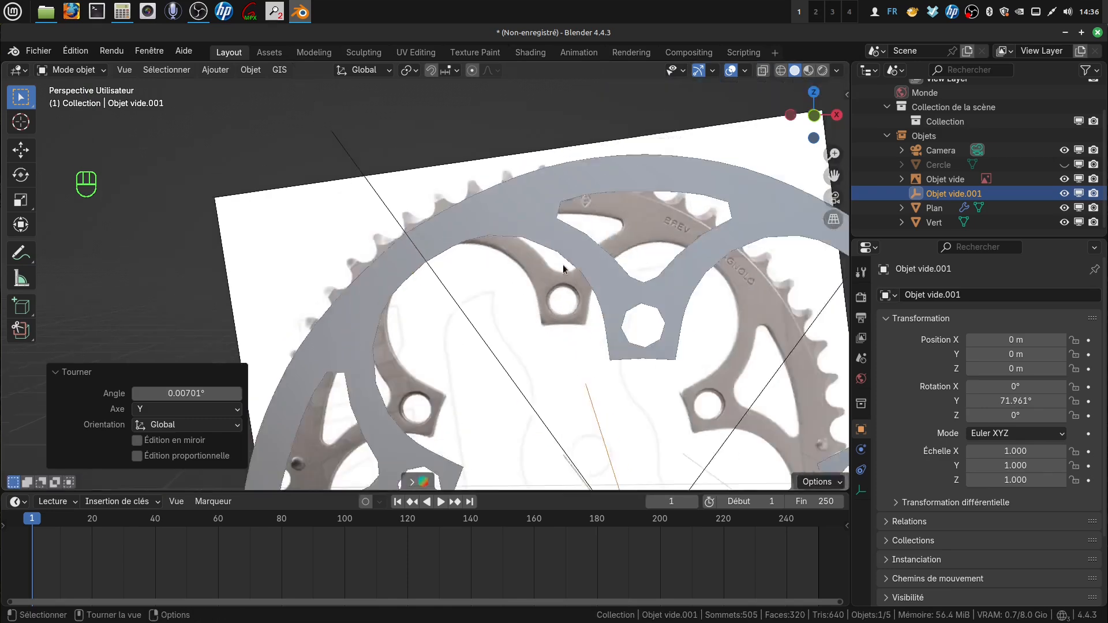
- Inspect the arrayed chainring in front view and apply the array modifier on Plan
middle_click_drag(551, 306, 489, 200, "shift")
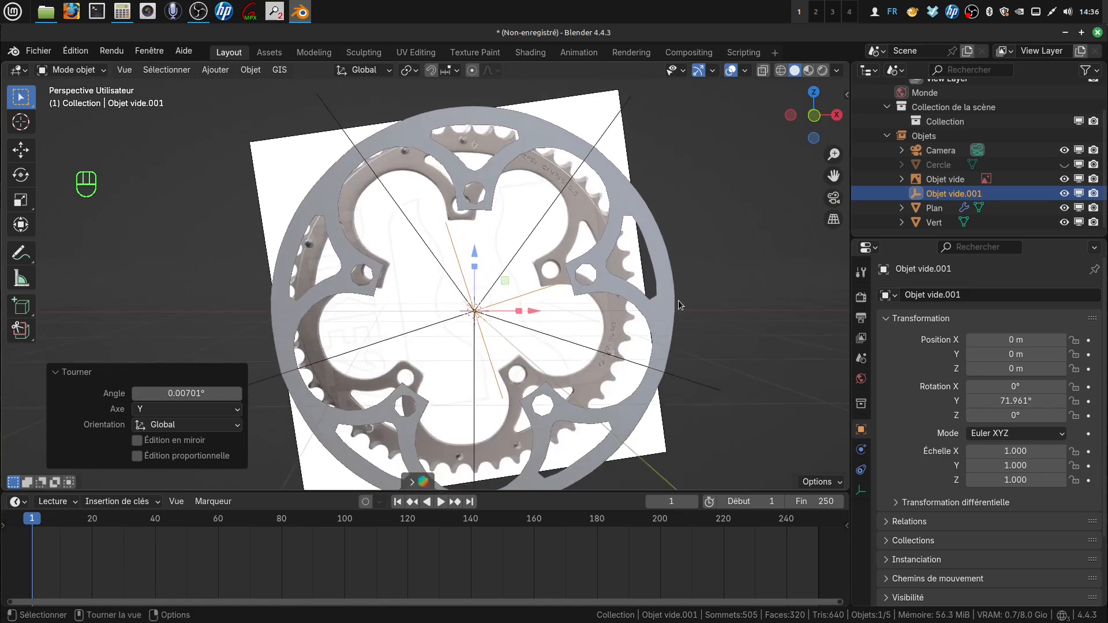
key("KP_1")
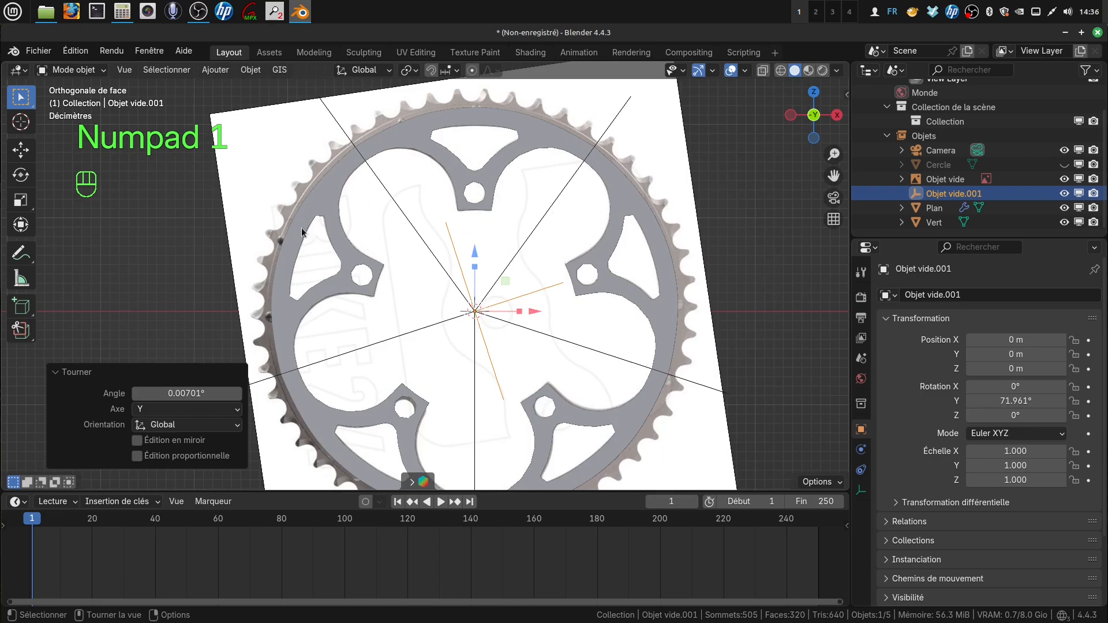
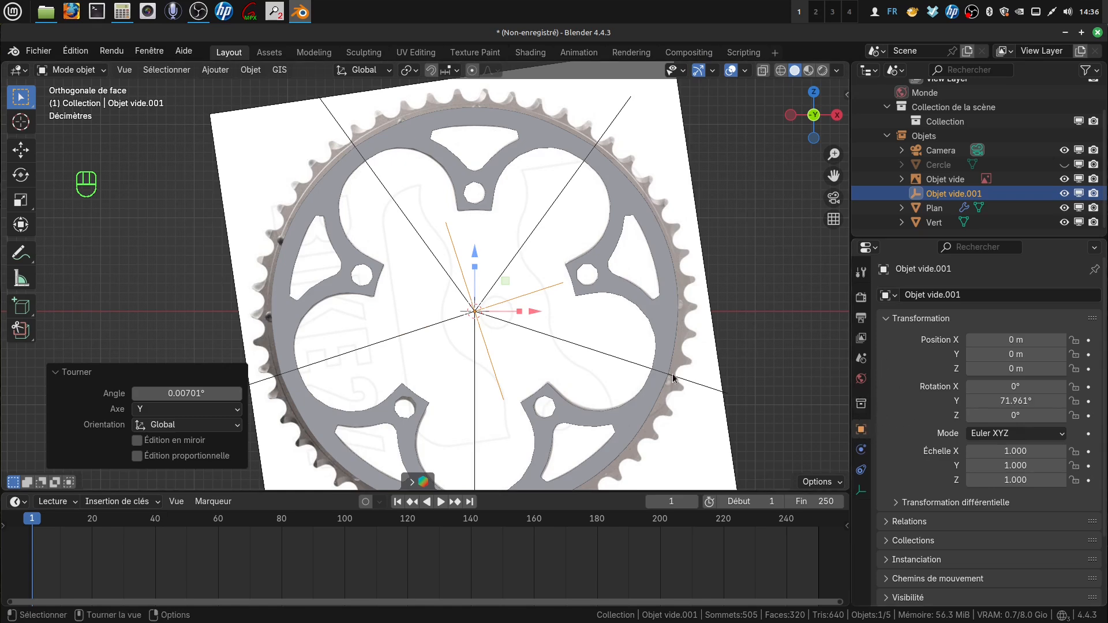
left_click(649, 396)
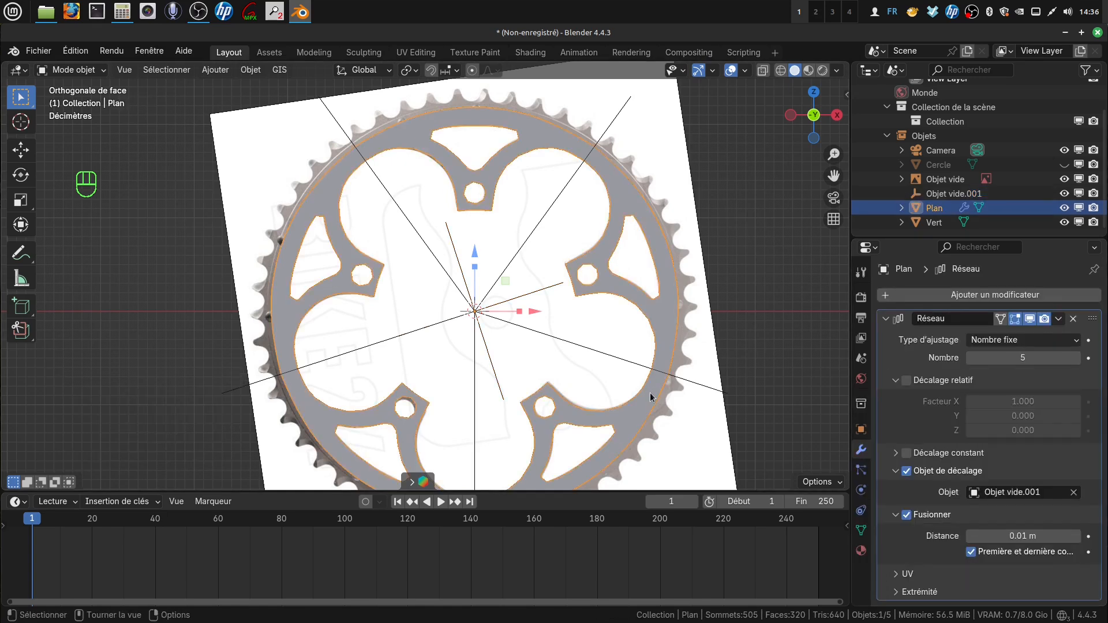
left_click(1060, 321)
left_click(1004, 337)
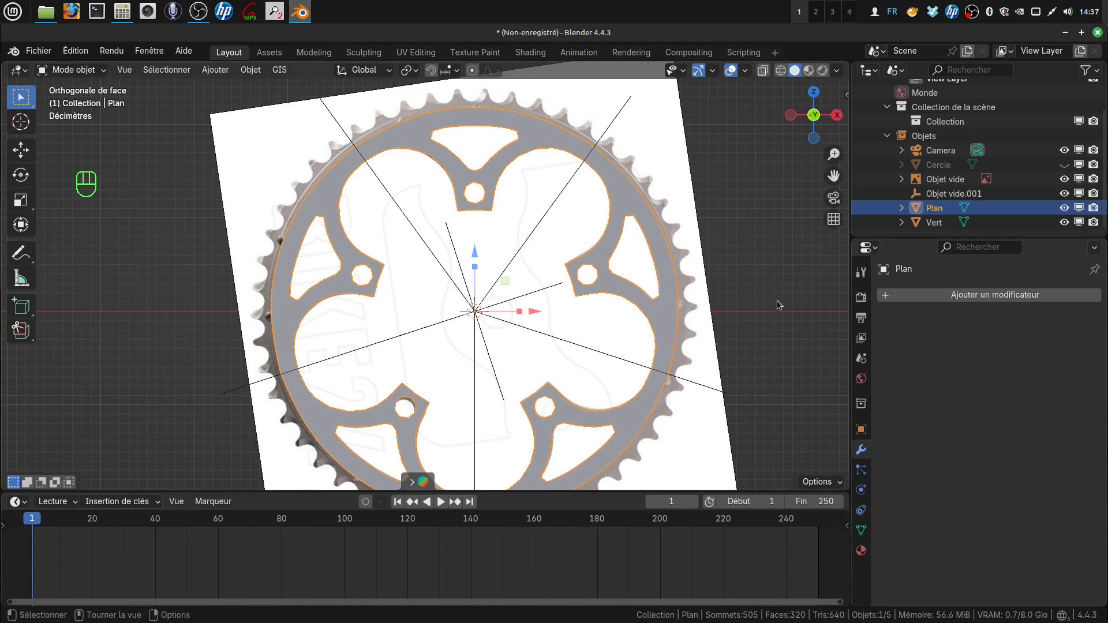
- Select the outer edge loop of the complete ring in Edit Mode and check its vertex count
scroll(717, 300, "up", 2)
key("Tab")
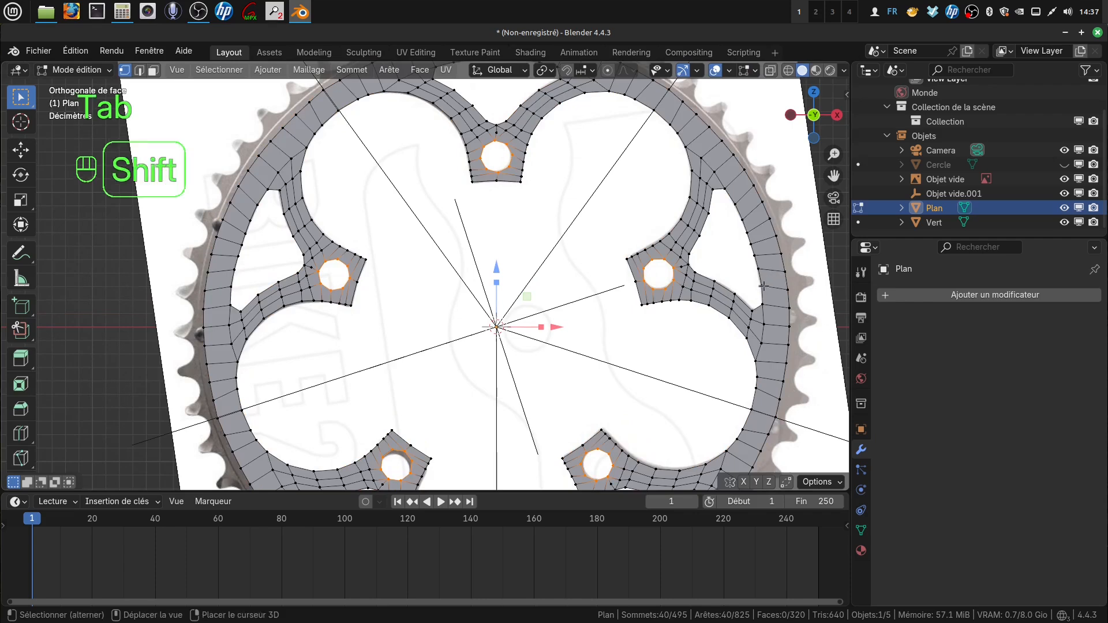
scroll(736, 306, "down", 2)
middle_click_drag(736, 306, 693, 297, "shift")
key("a")
key("a")
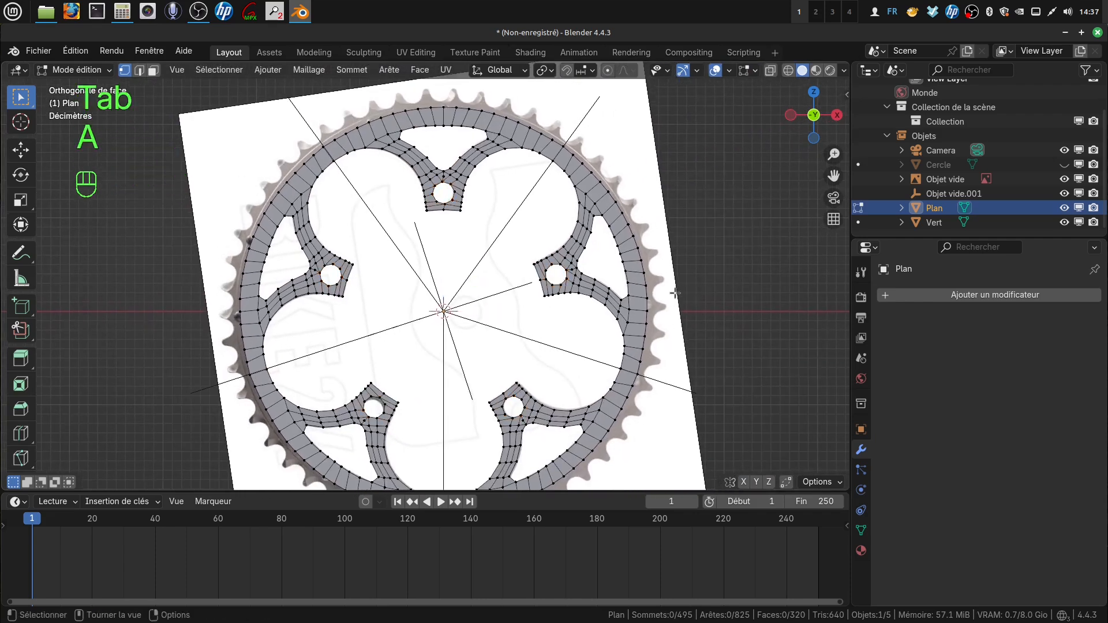
left_click(645, 279, "alt")
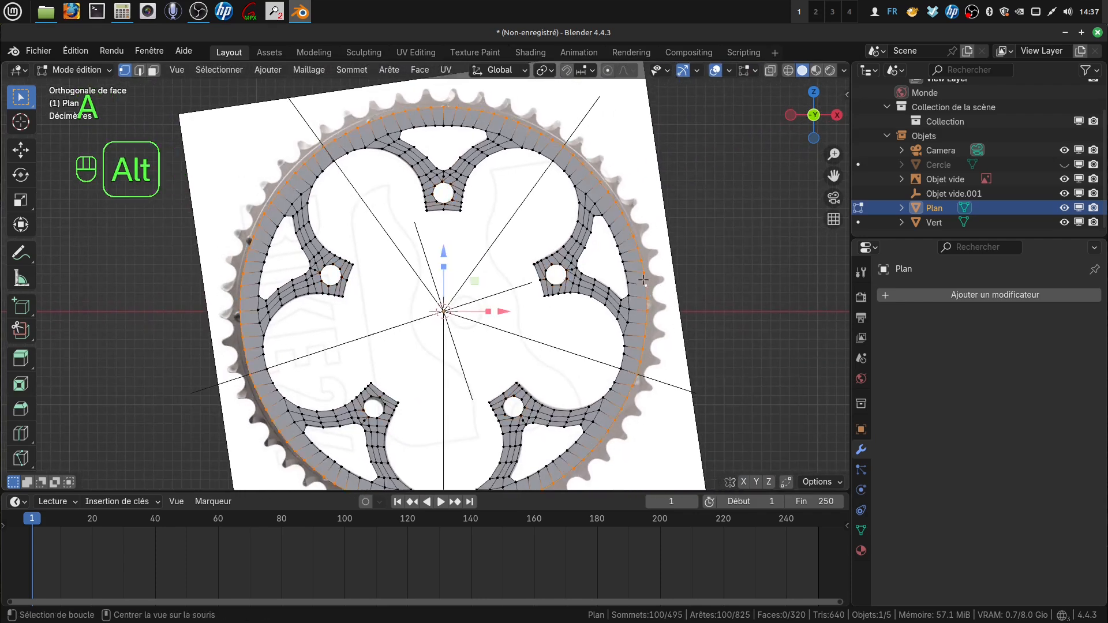
scroll(682, 320, "down", 3)
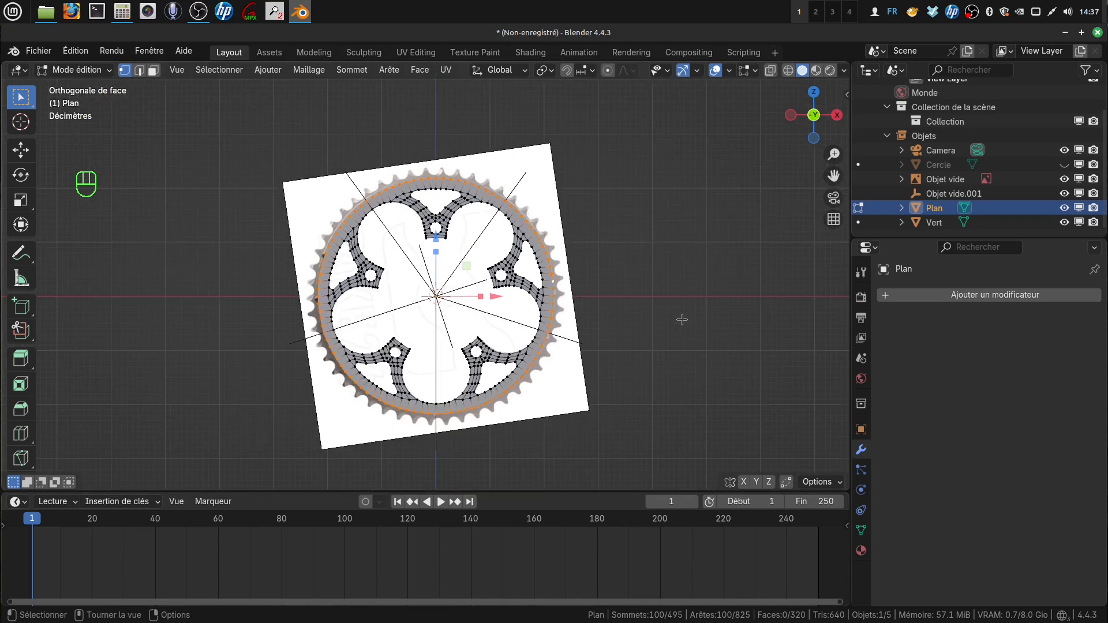
scroll(682, 326, "up", 4)
scroll(681, 325, "down", 2)
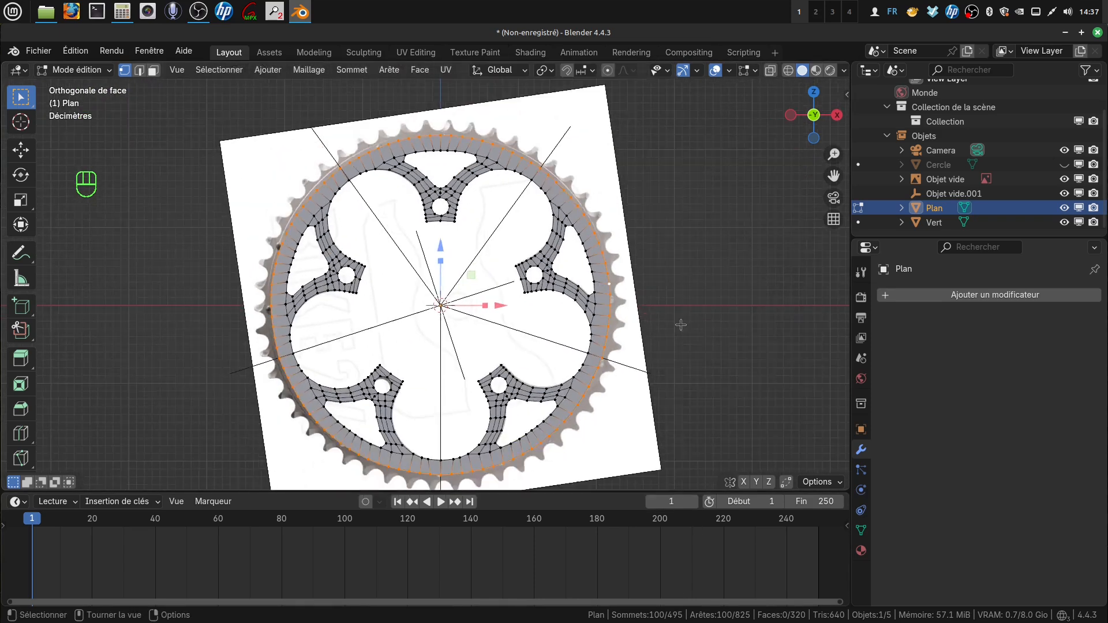
scroll(668, 324, "up", 1)
key("Tab")
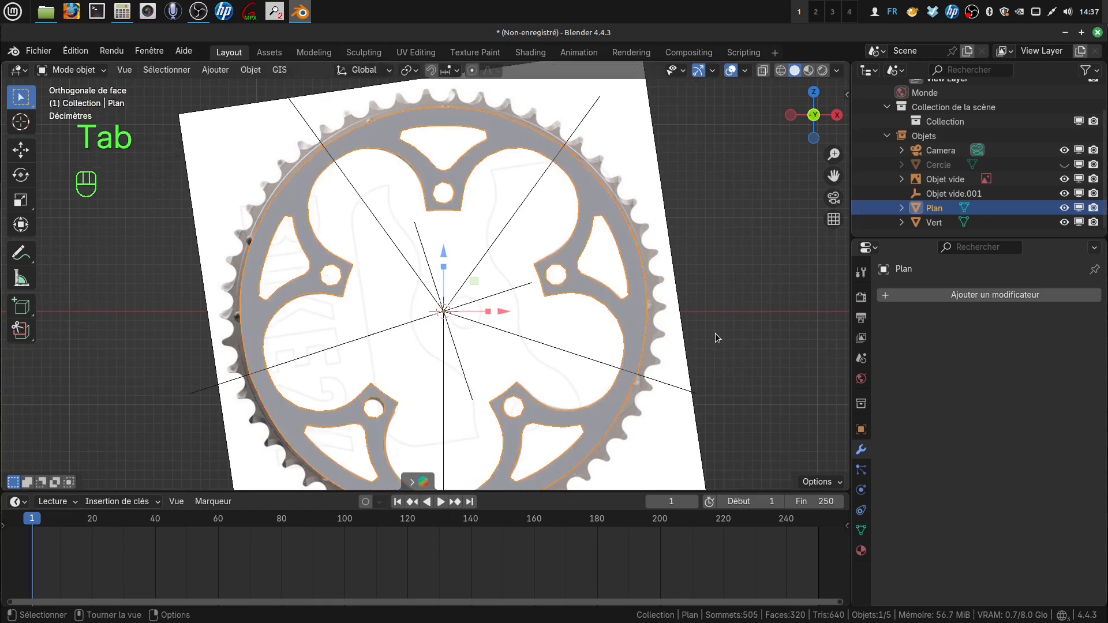
- Add a Subdivision Surface modifier to Plan with a render level of 1
scroll(714, 333, "up", 1)
scroll(702, 297, "up", 1, "shift")
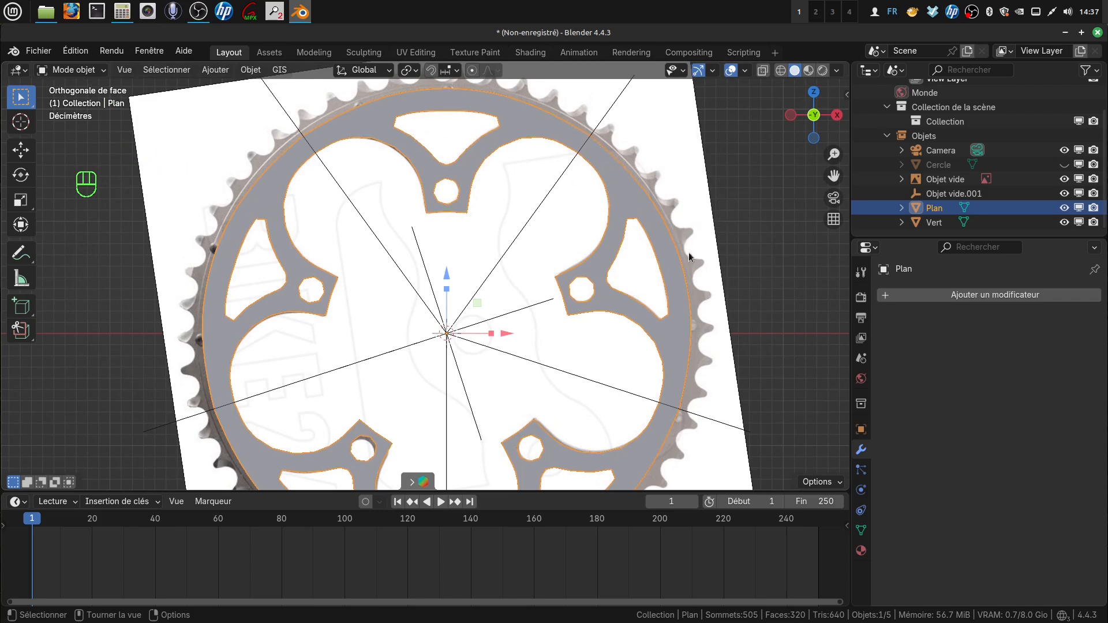
scroll(603, 292, "down", 2)
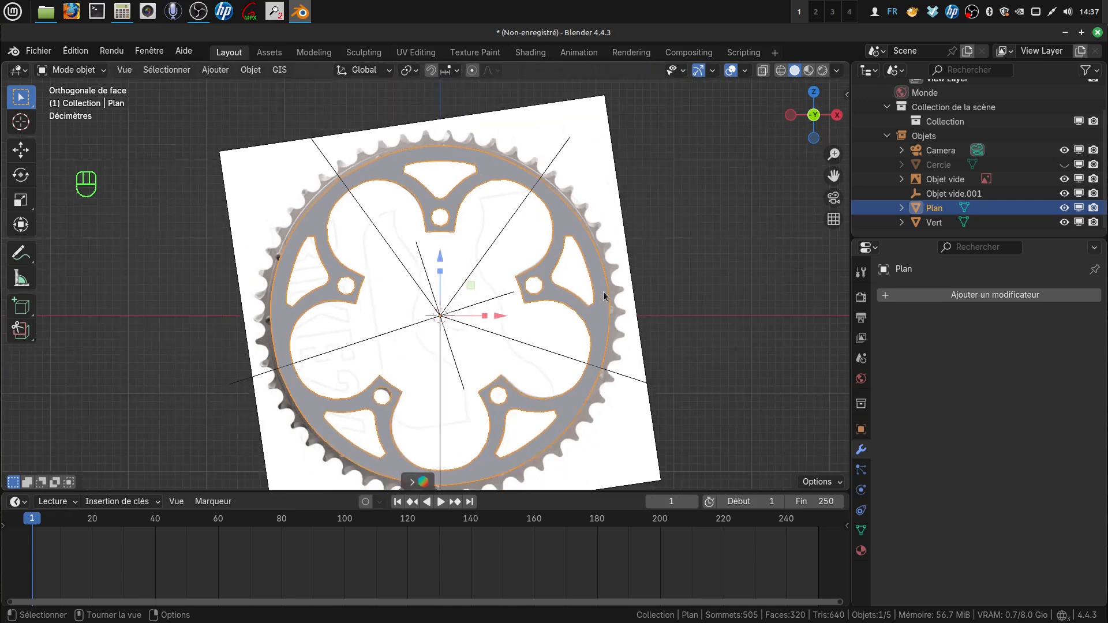
scroll(604, 292, "up", 4)
scroll(622, 300, "down", 3)
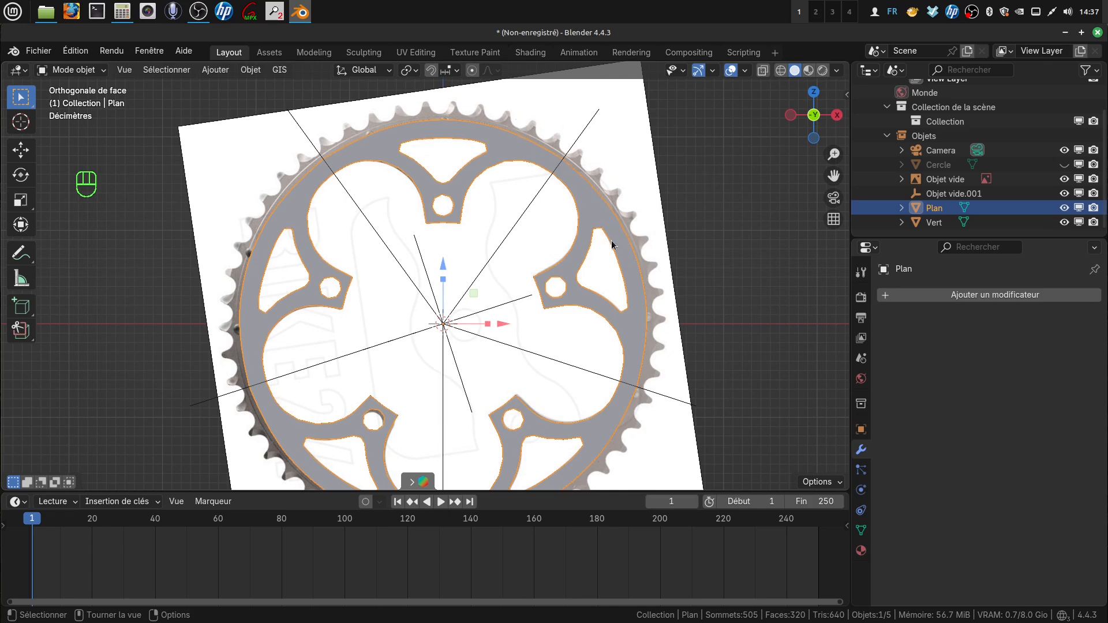
left_click(971, 292)
mouse_move(940, 295)
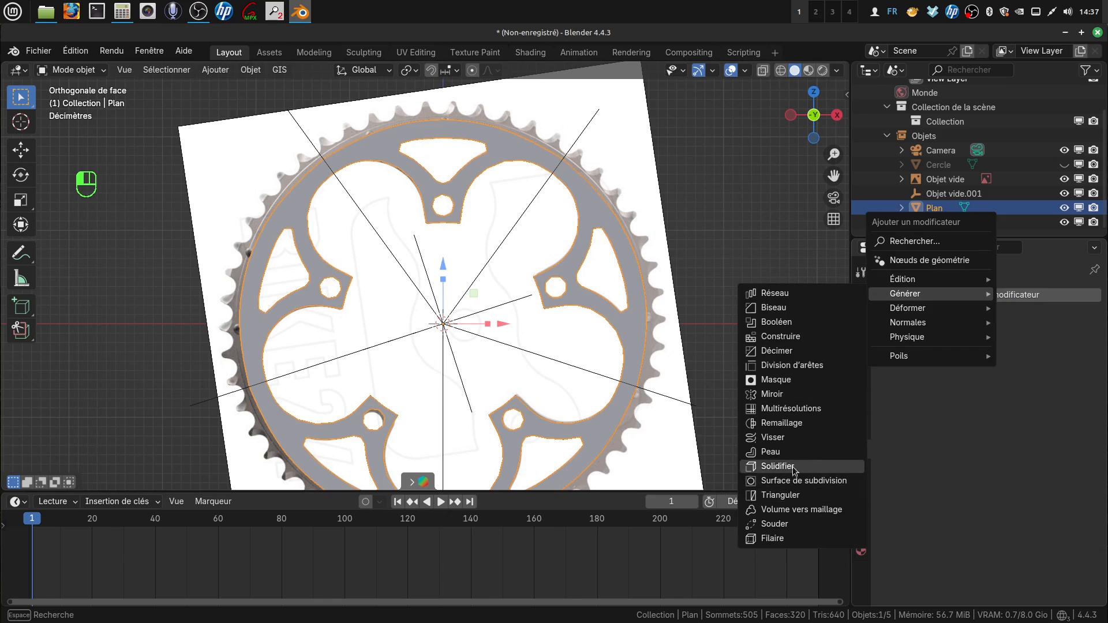
left_click(813, 482)
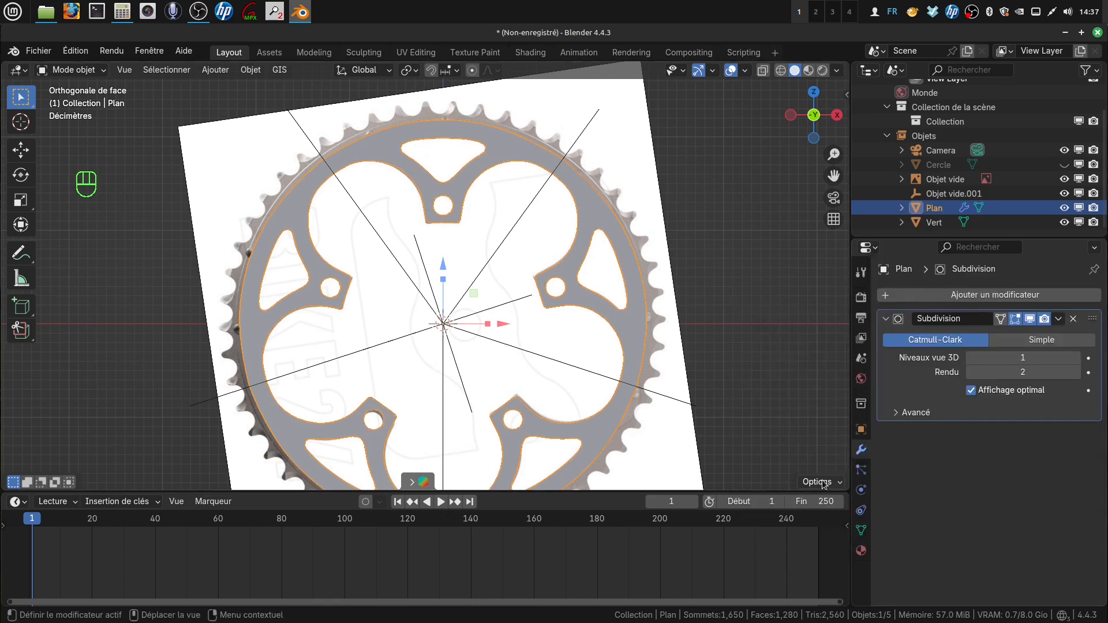
left_click(1007, 371)
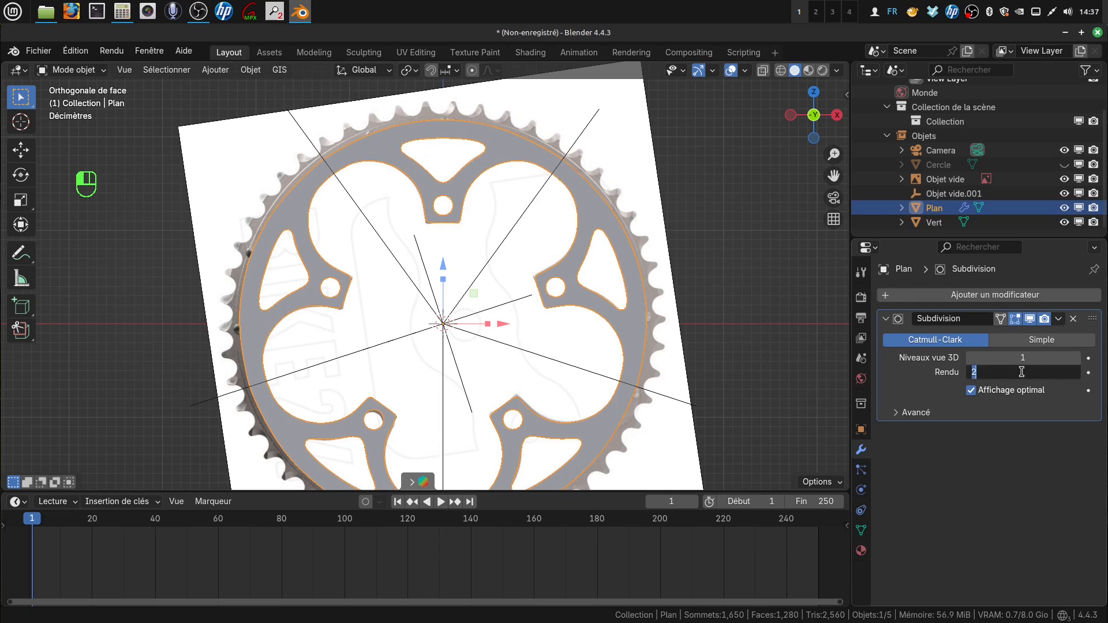
left_click(992, 470)
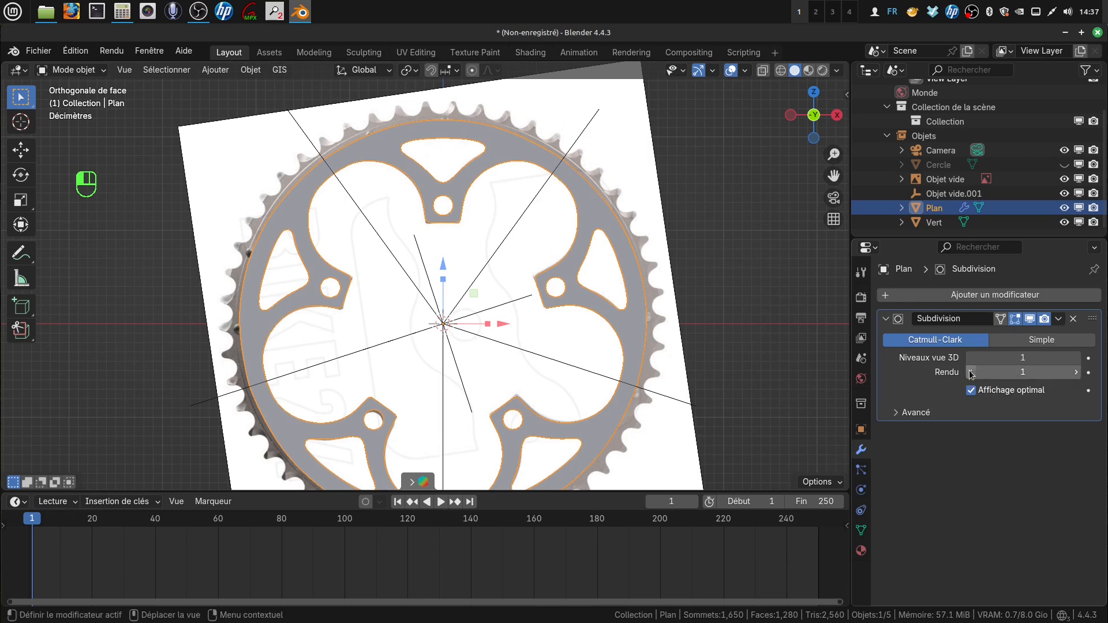
- Compare the chainring with and without subdivision in the viewport, and apply the Subdivision modifier
left_click(1030, 319)
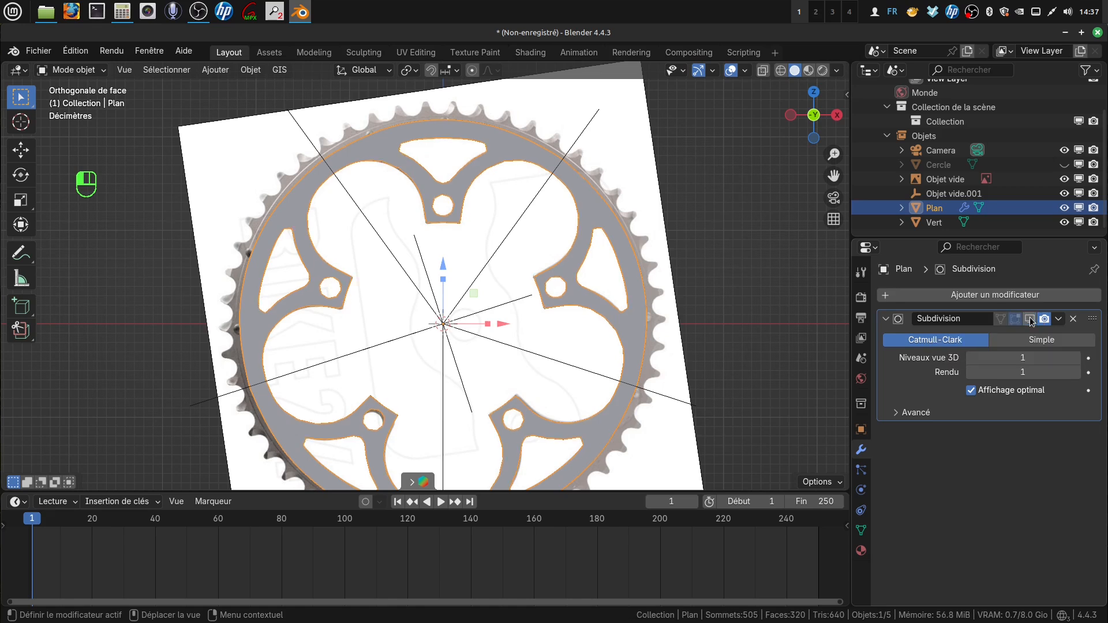
left_click(1030, 319)
left_click(1058, 319)
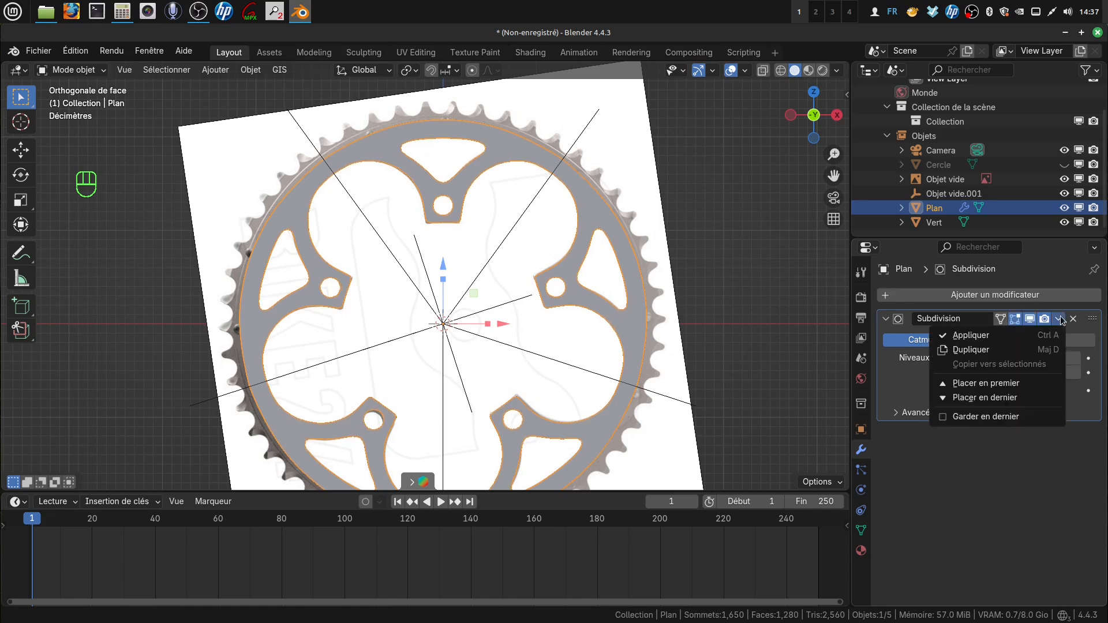
left_click(996, 336)
- Select the subdivided ring's outer edge loop and check its new vertex count
scroll(680, 327, "up", 2)
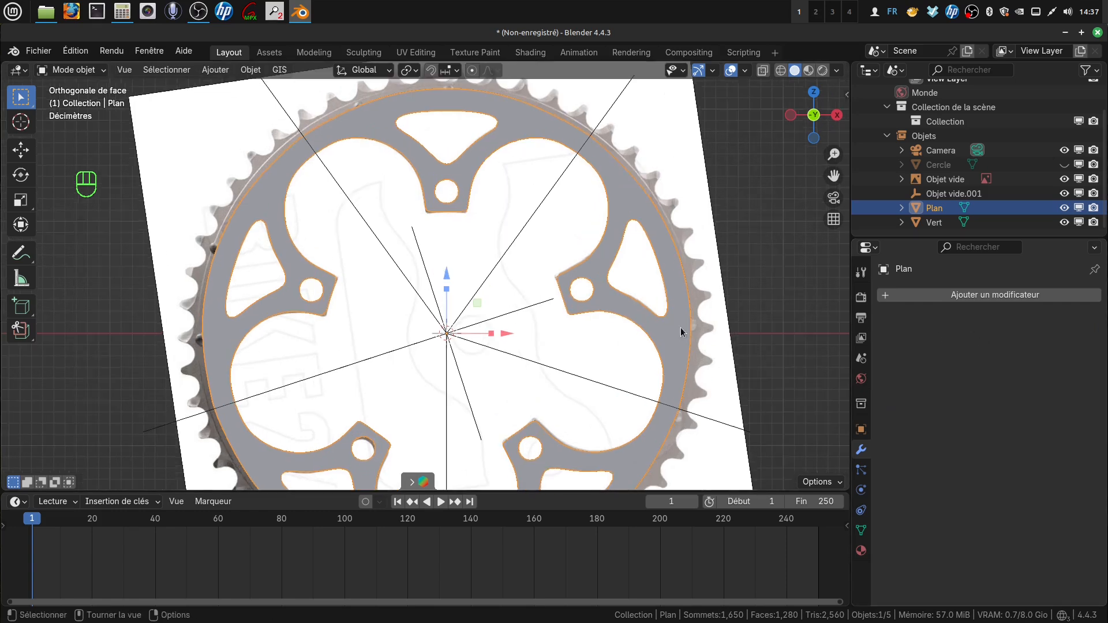
middle_click_drag(680, 327, 596, 317, "shift")
key("Tab")
scroll(662, 319, "up", 4)
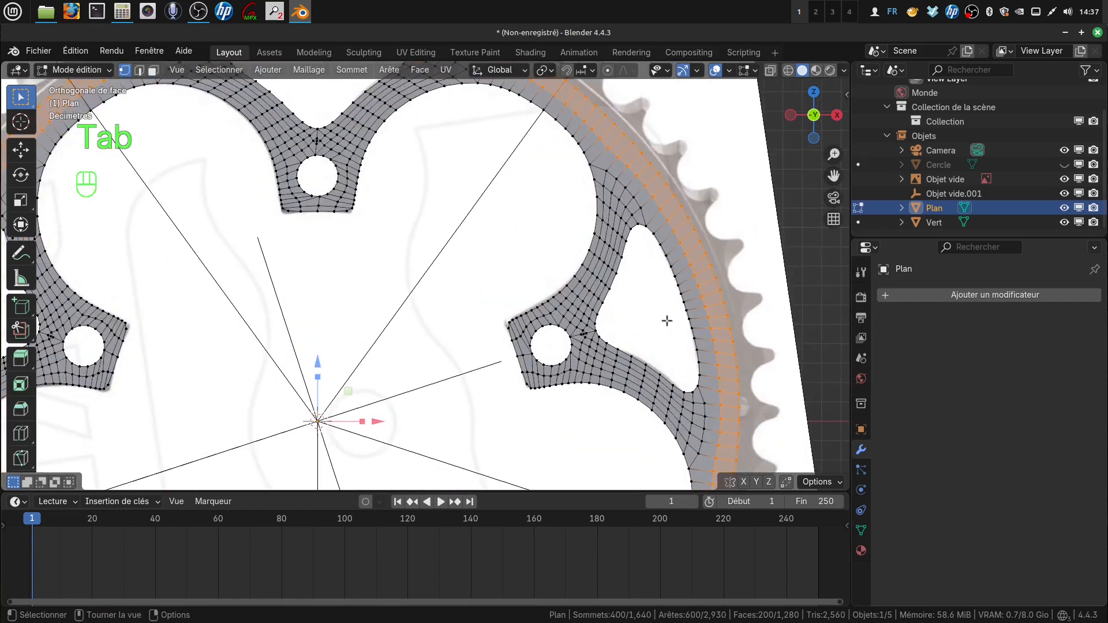
scroll(663, 319, "down", 3)
key("a")
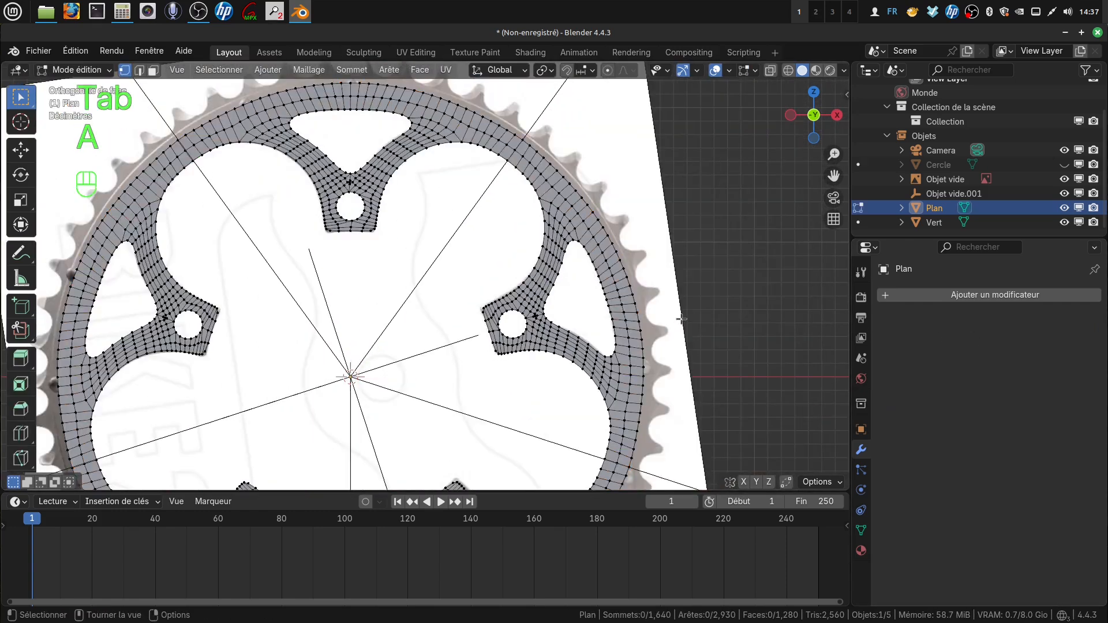
left_click(630, 293, "alt")
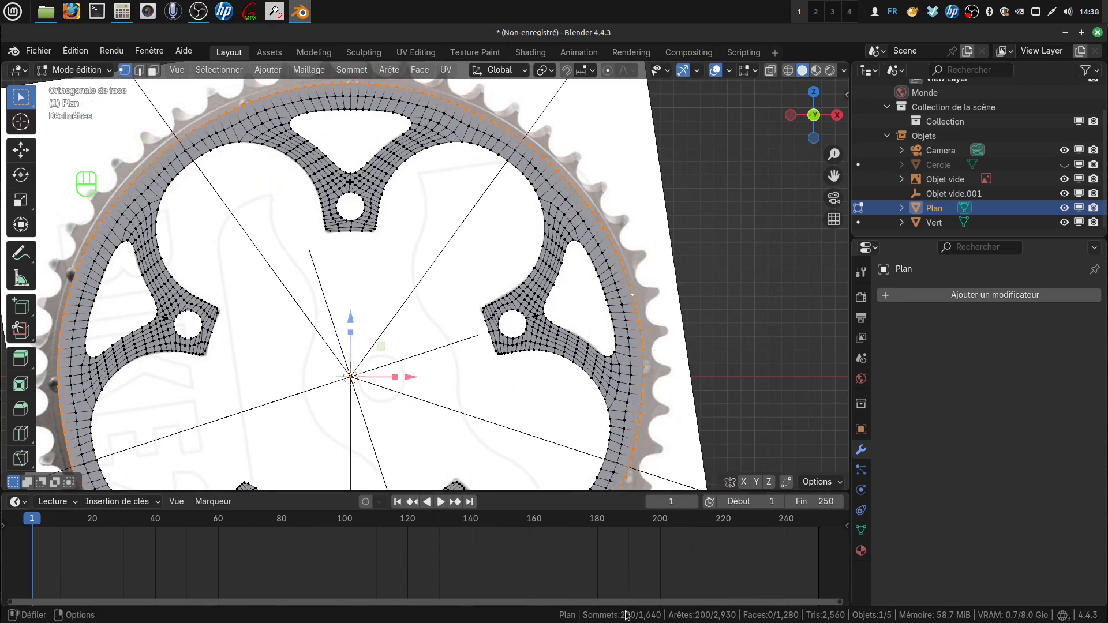
scroll(602, 370, "down", 4)
scroll(603, 366, "up", 2)
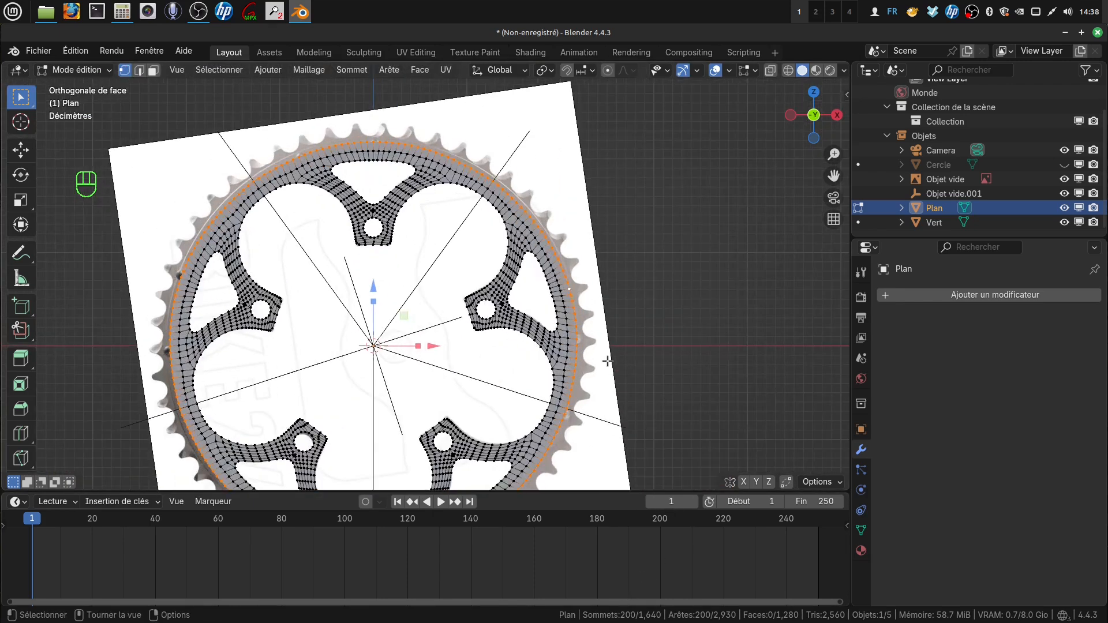
- Select all vertices in Edit Mode and assign them to a new vertex group on Plan with weight 1.000
key("Tab")
key("Tab")
key("Tab")
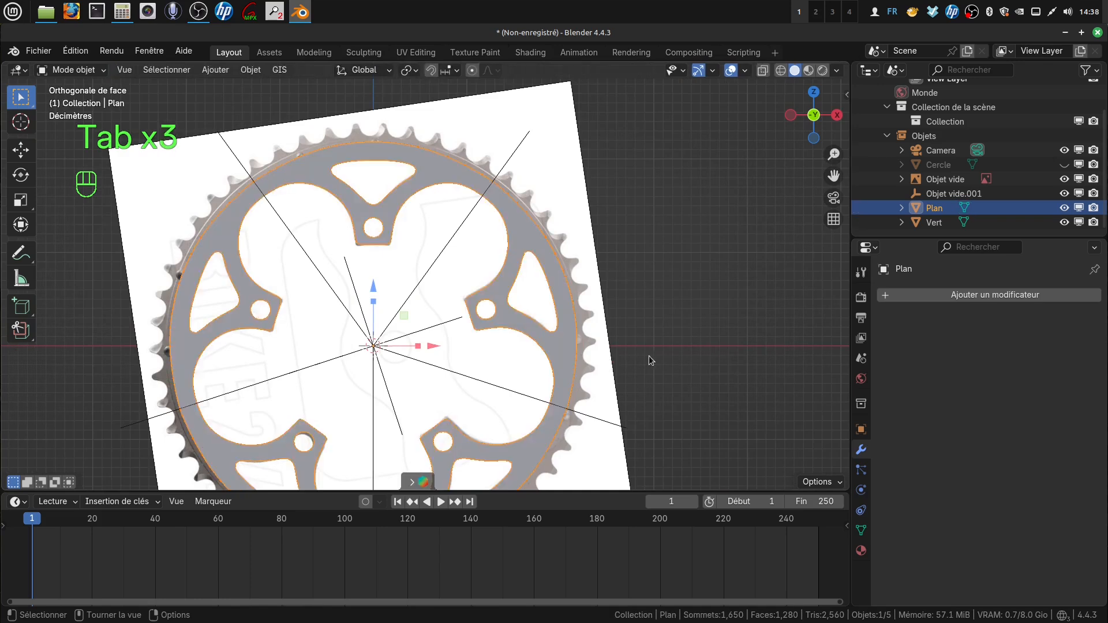
key("a")
key("a")
key("Tab")
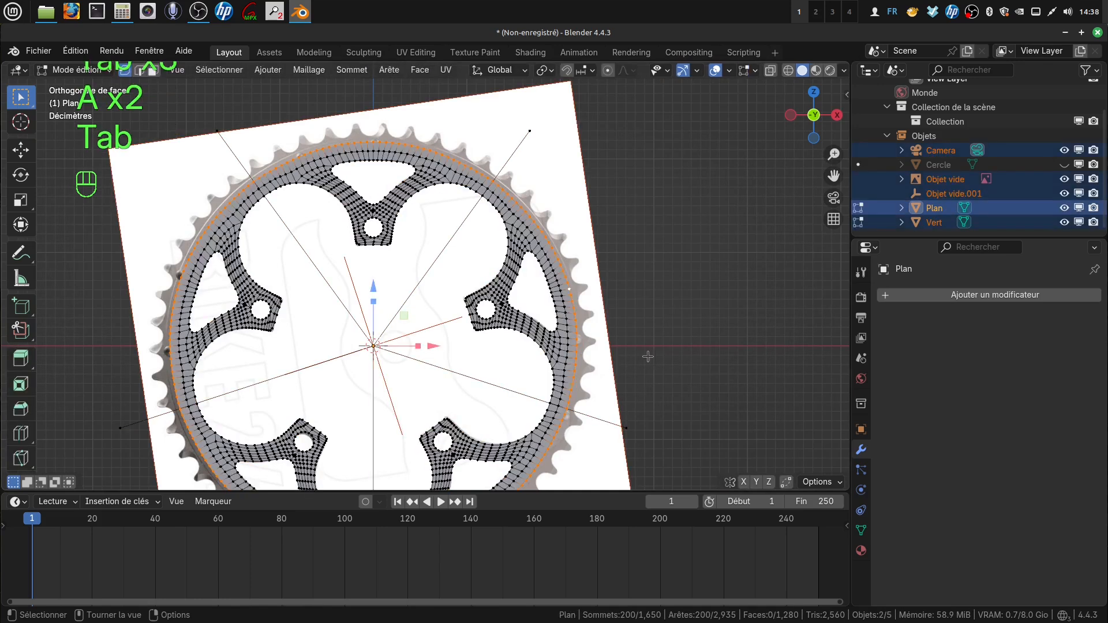
key("a")
key("a")
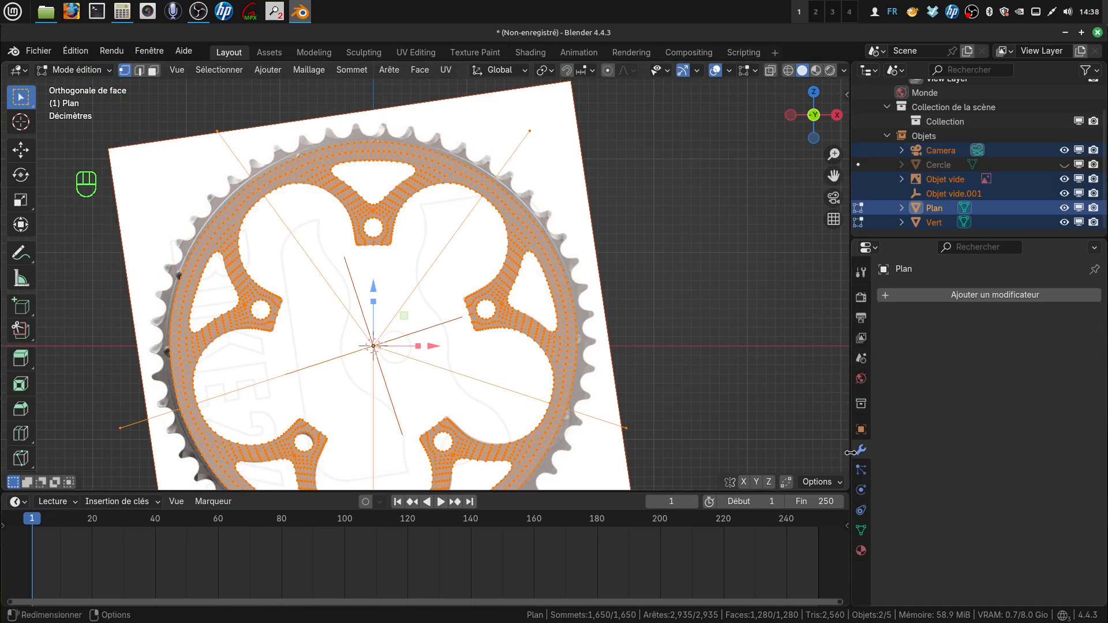
left_click(861, 529)
left_click(1089, 340)
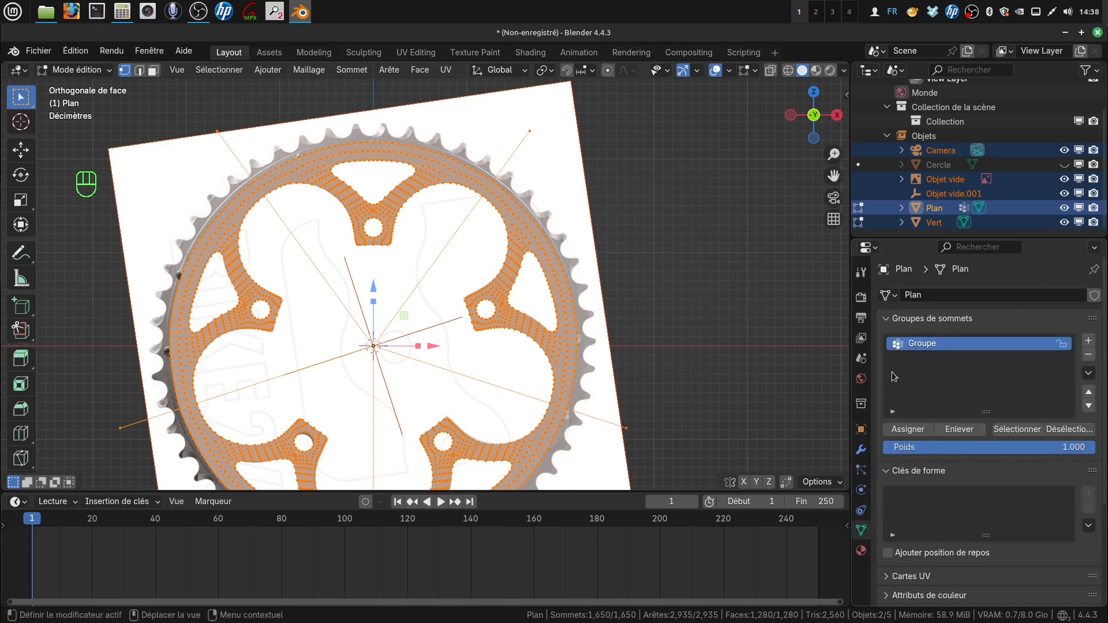
left_click(917, 431)
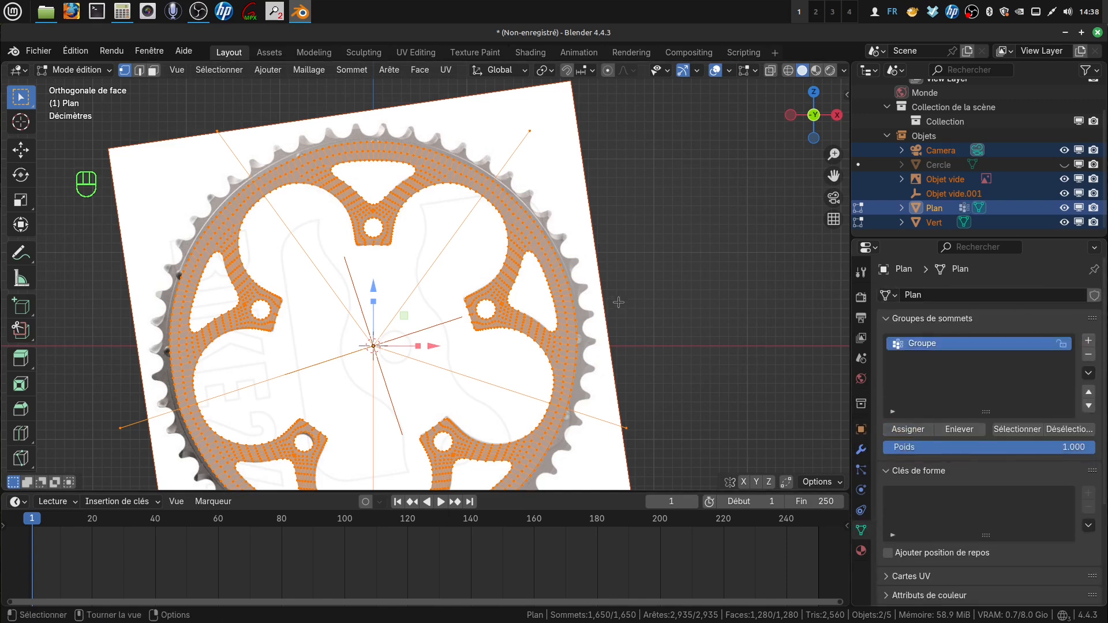
- Unhide the toothed ring Cercle in Object Mode and select only the inner chainring body Plan
scroll(619, 304, "down", 1)
key("Tab")
scroll(614, 317, "up", 2)
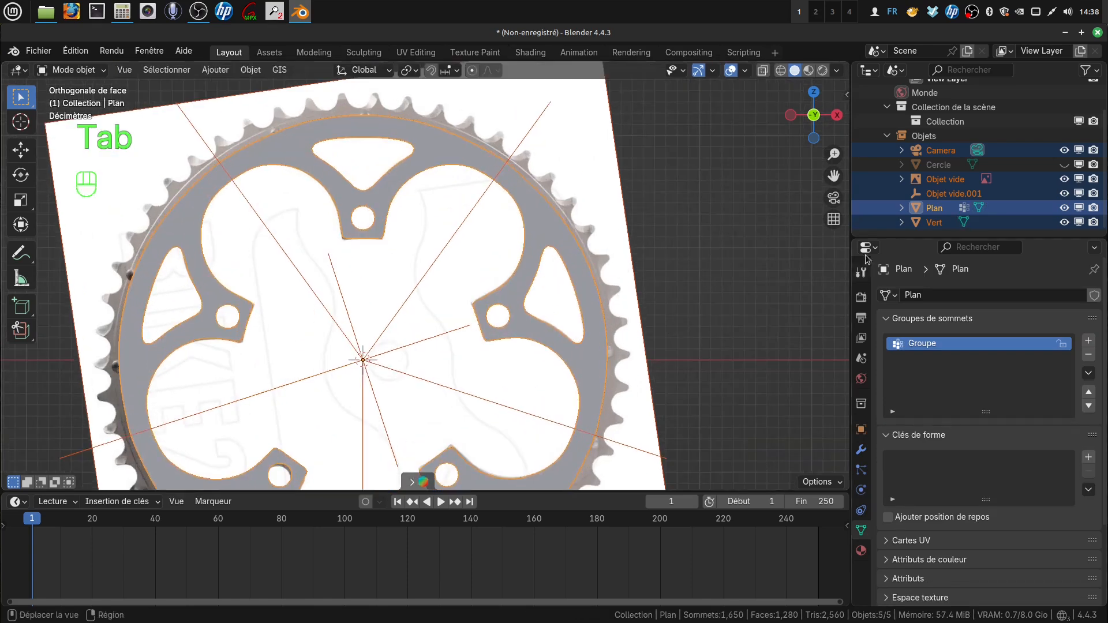
left_click(1063, 164)
scroll(640, 282, "up", 2)
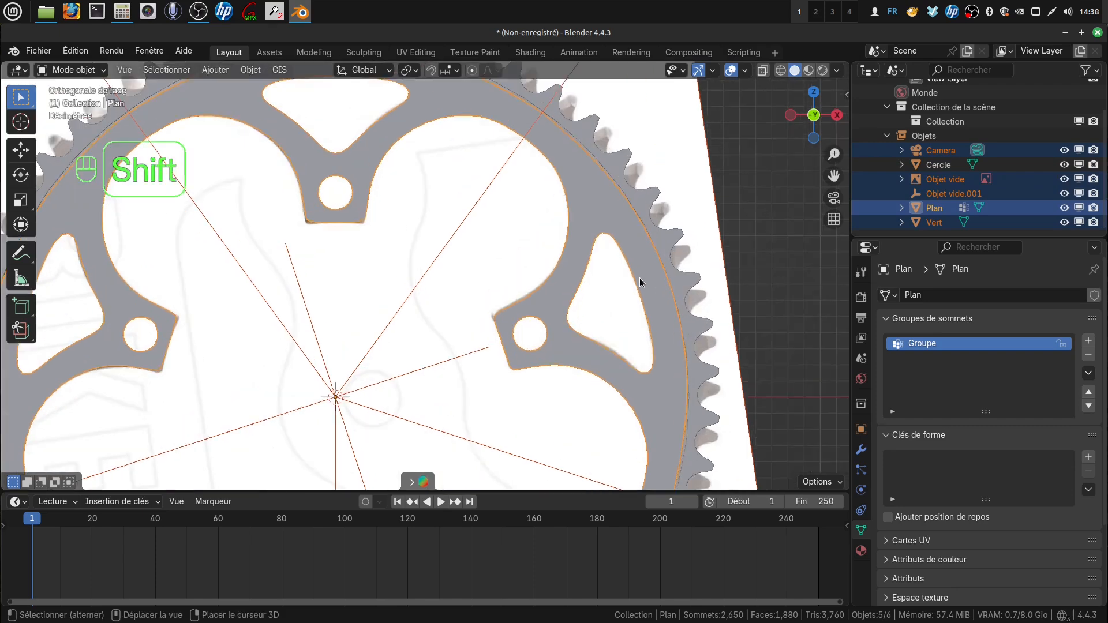
middle_click_drag(638, 277, 512, 338, "shift")
left_click(532, 331)
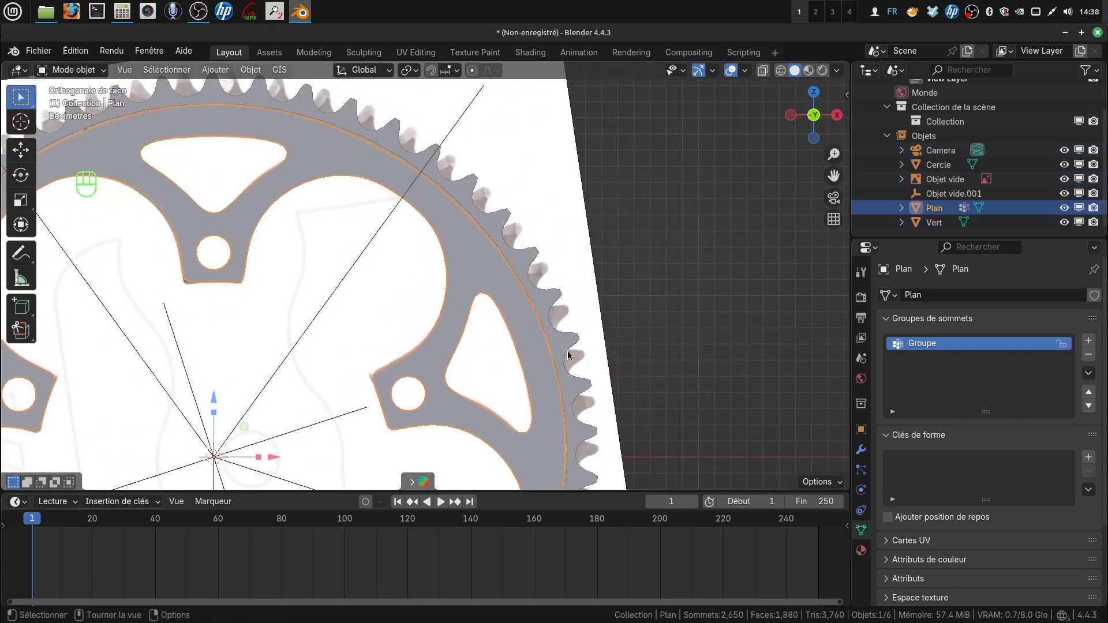
- Scale Plan down uniformly by about 0.990 and then by about 0.981 to leave a gap inside the toothed ring
key("s")
left_click(672, 375)
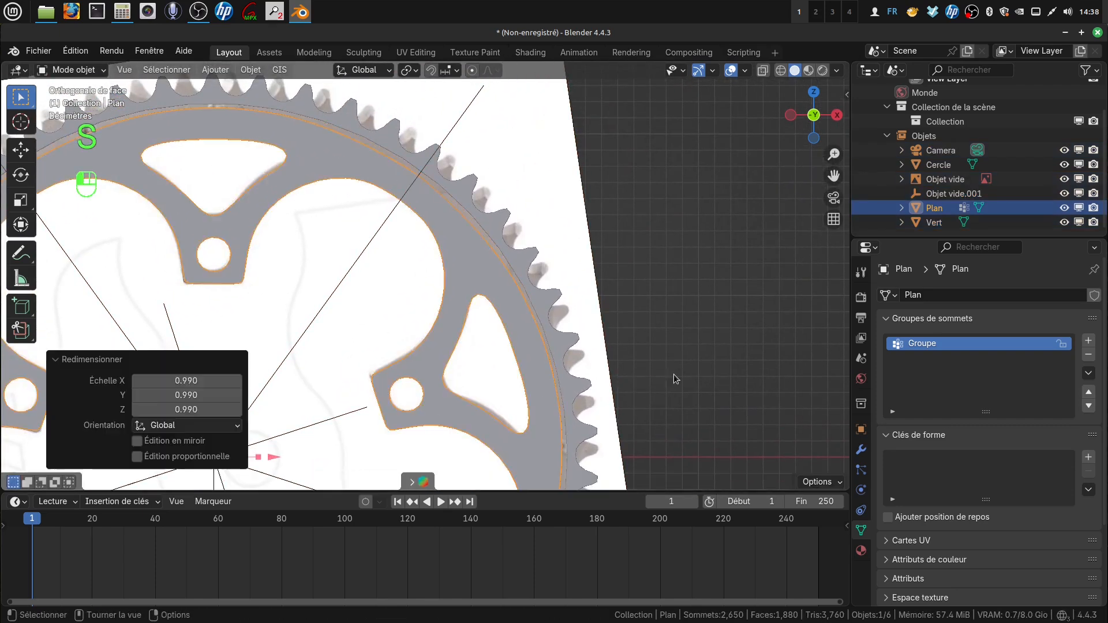
key("s")
left_click(565, 370)
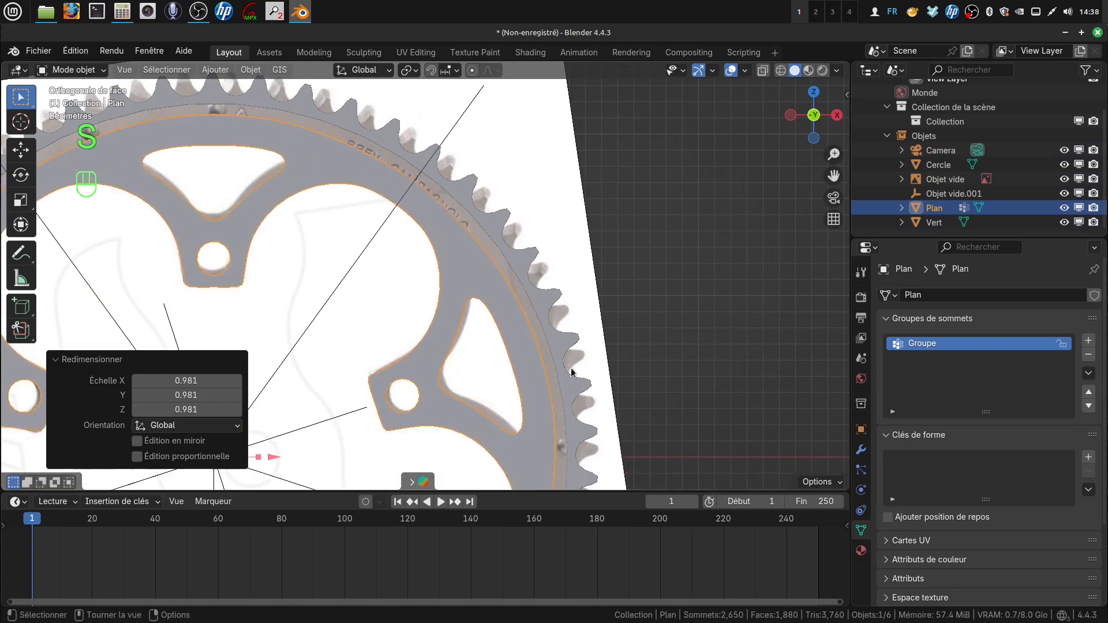
- Add the toothed ring Cercle to the selection as the active object and join the inner body Plan into it
middle_click_drag(515, 336, 614, 242, "shift")
left_click(475, 280)
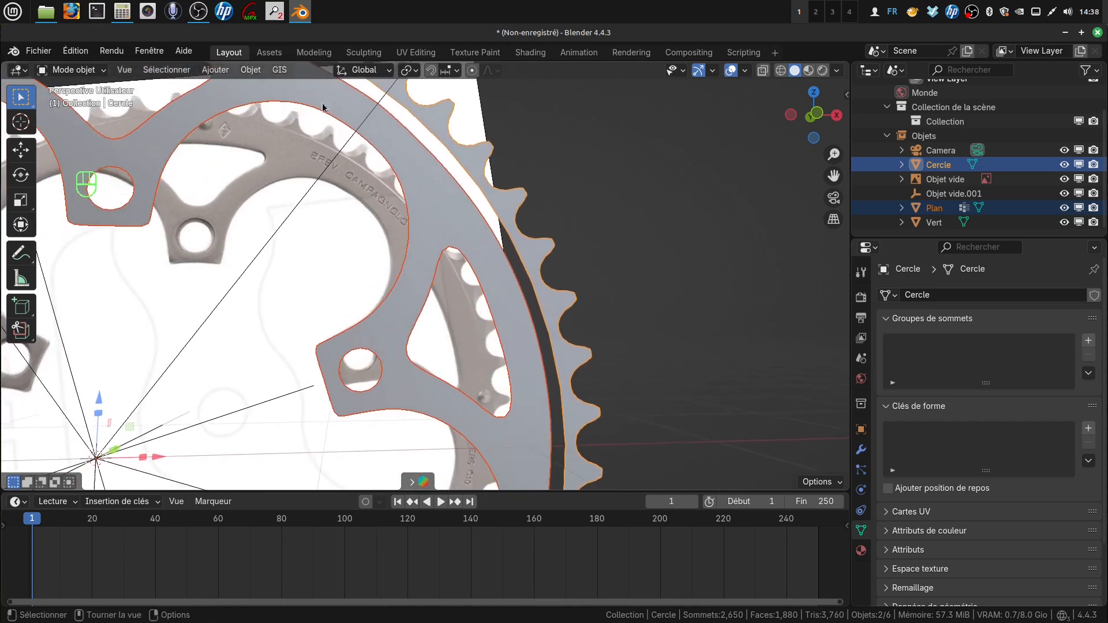
right_click(625, 140)
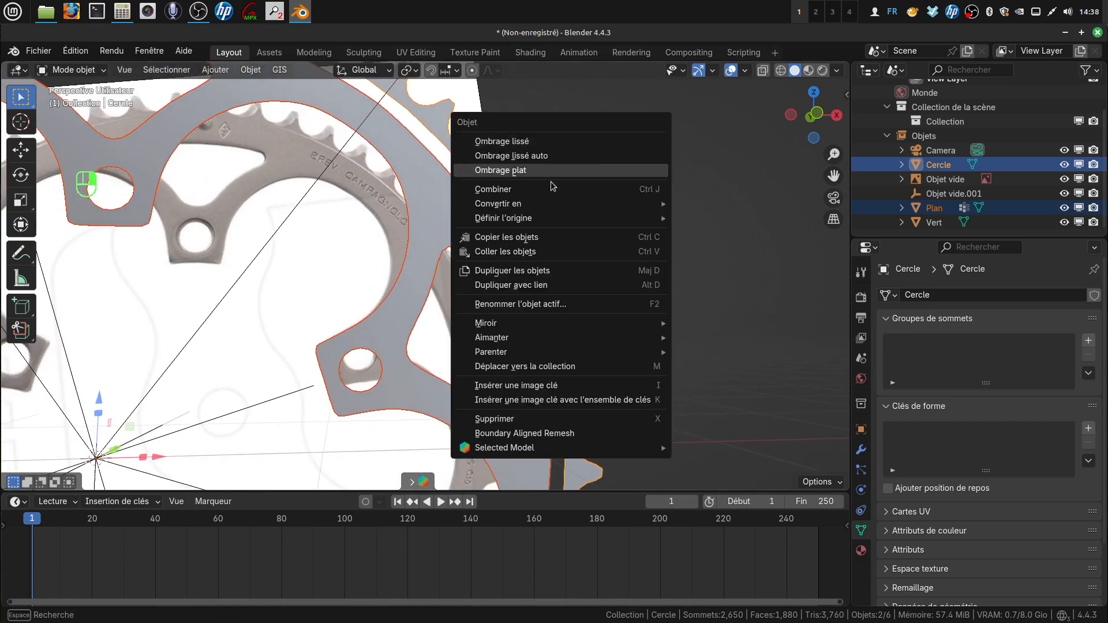
left_click(532, 172)
right_click(625, 143)
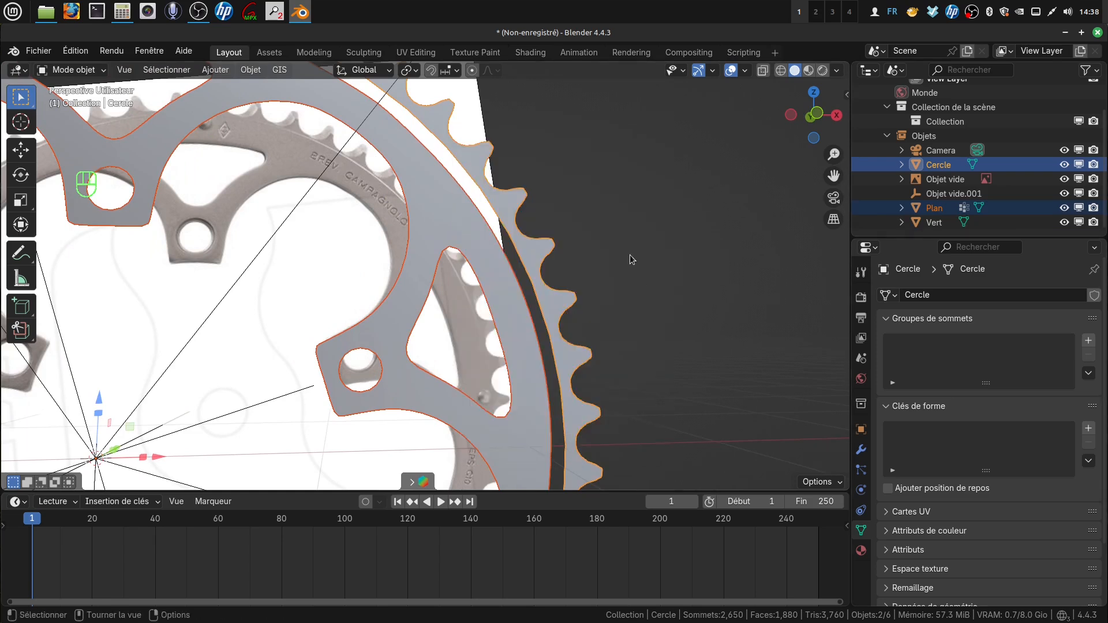
key("ctrl")
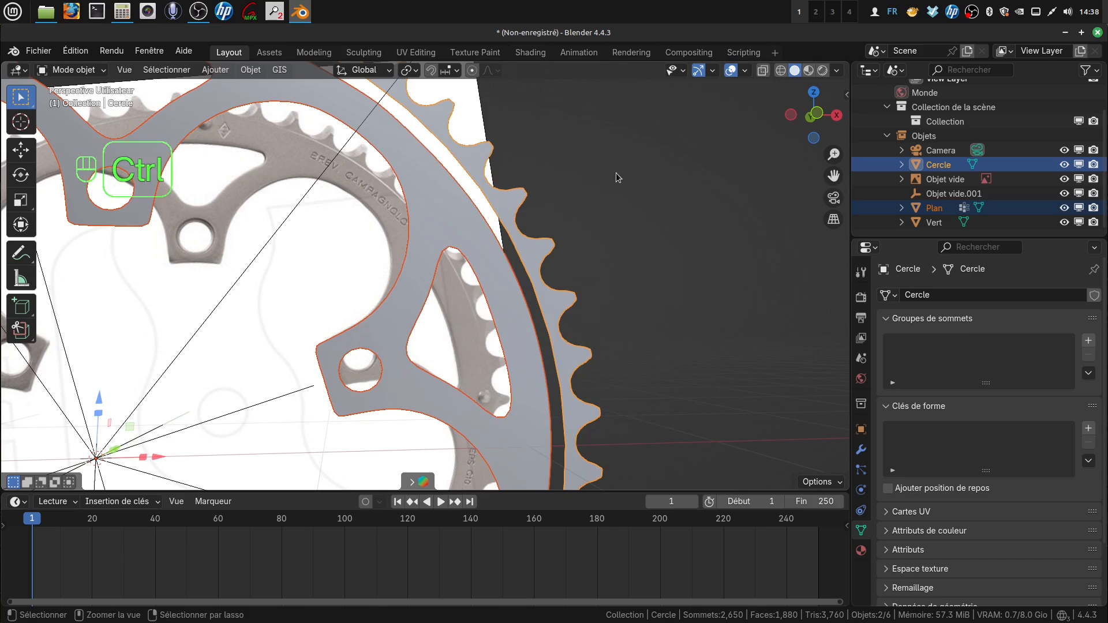
key("ctrl+j")
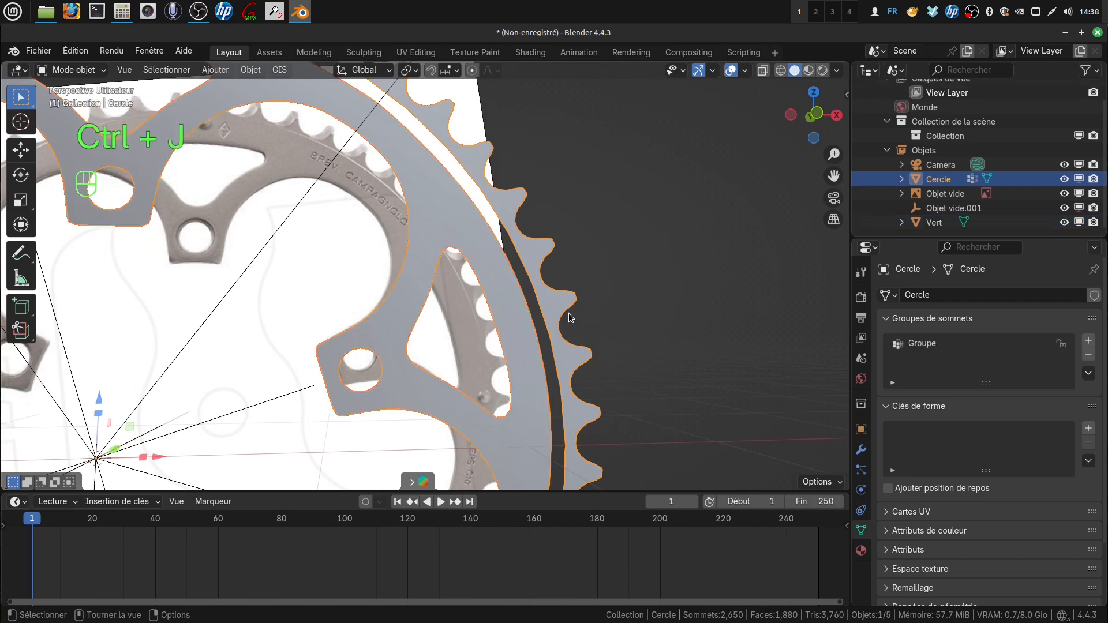
- Enter Edit Mode on the joined Cercle mesh and deselect all of its vertices
scroll(578, 337, "up", 1)
middle_click_drag(571, 303, 561, 326, "shift")
key("Tab")
key("Tab")
key("Tab")
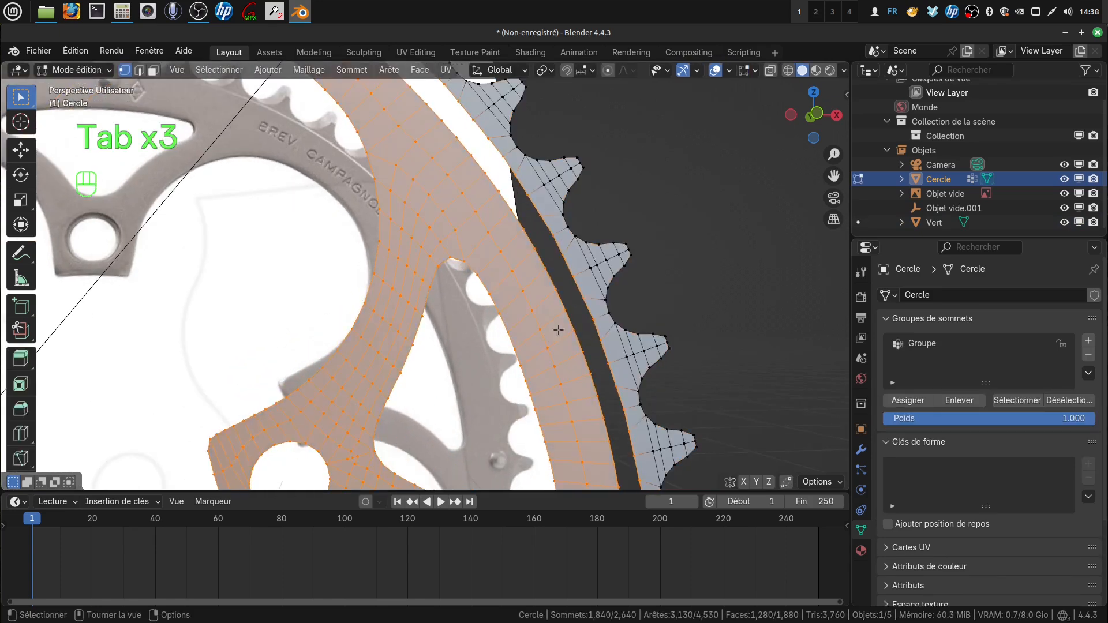
key("a")
key("a")
key("a")
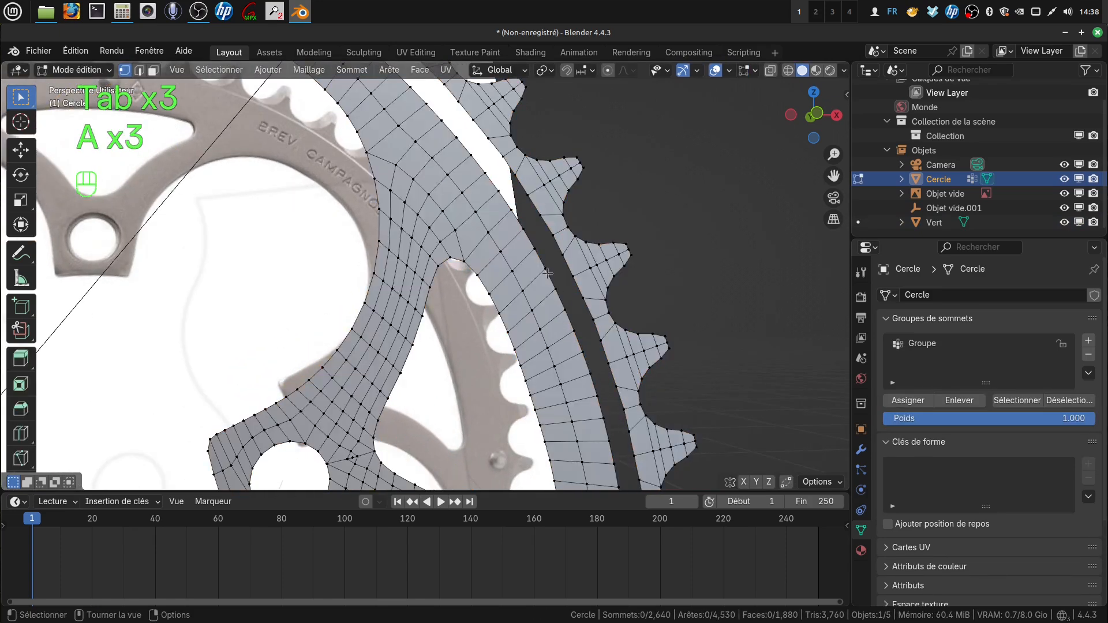
scroll(566, 339, "down", 2)
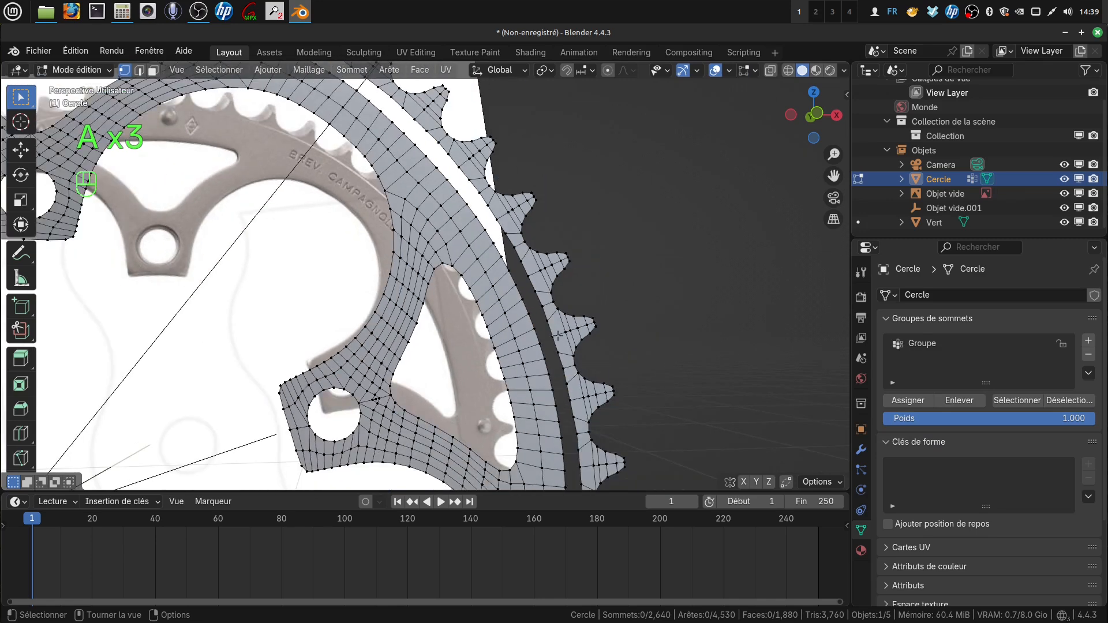
scroll(520, 303, "down", 2)
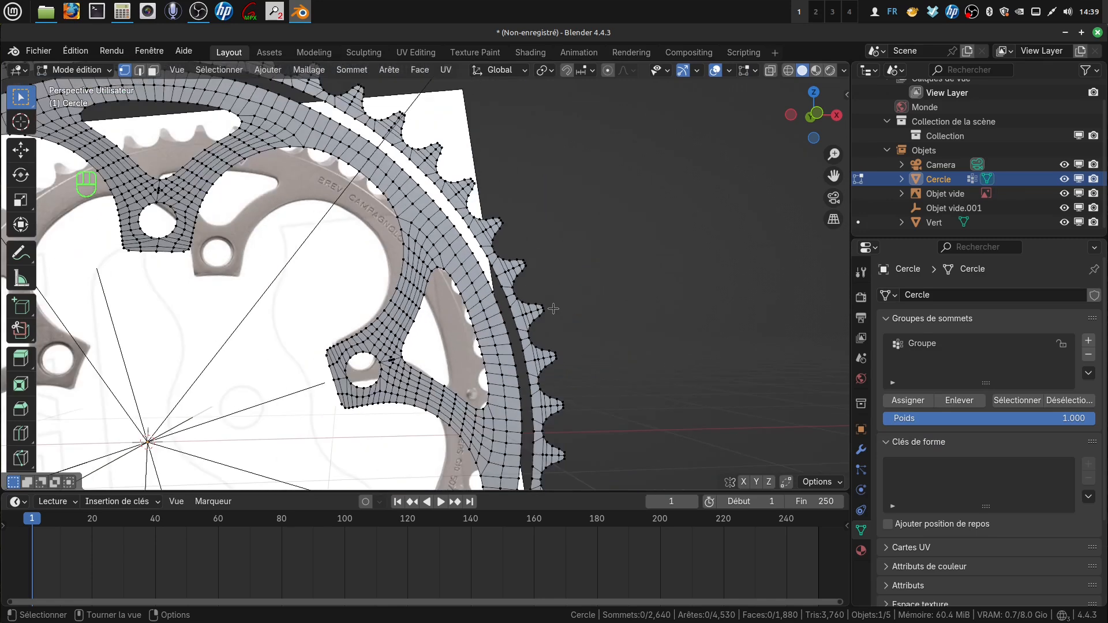
- Return to Object Mode and check the chainring's face orientation by turning its overlay on and off again
key("Tab")
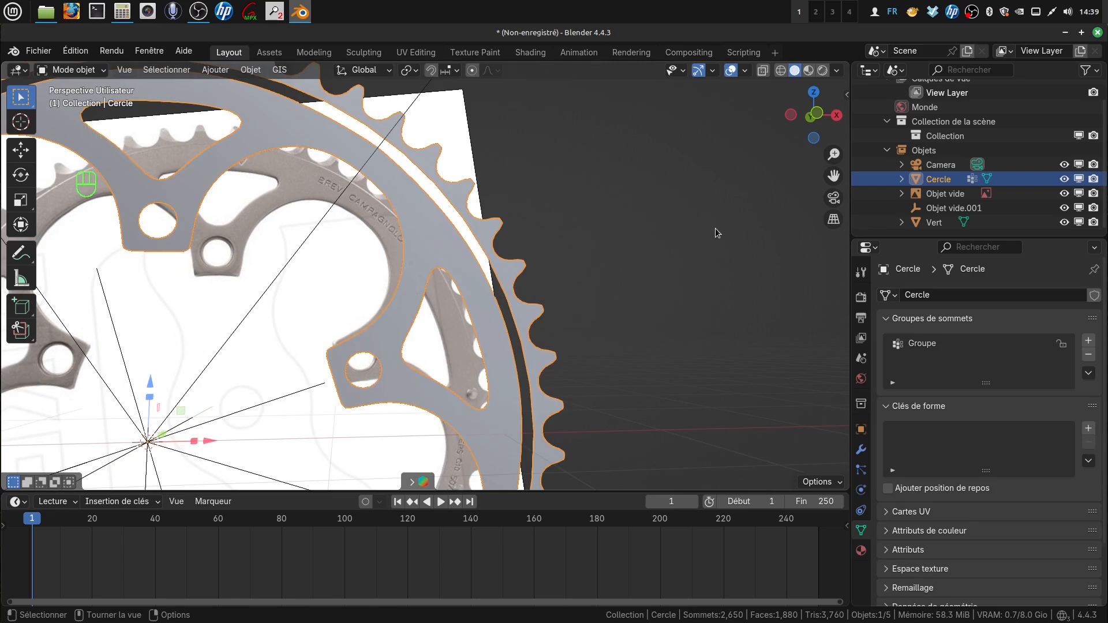
key("q")
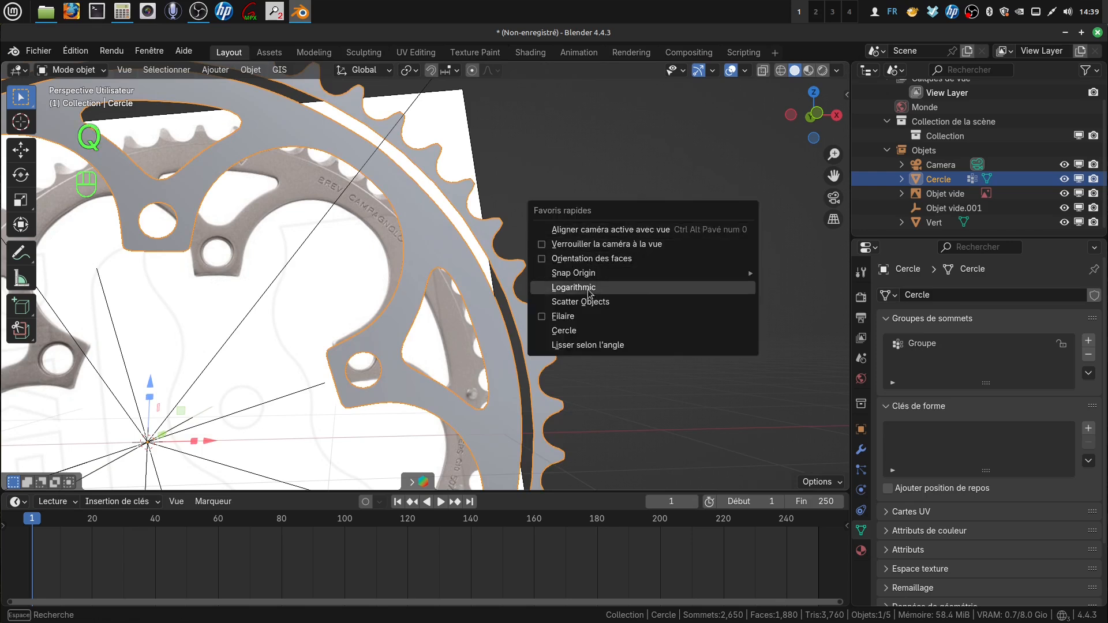
left_click(541, 261)
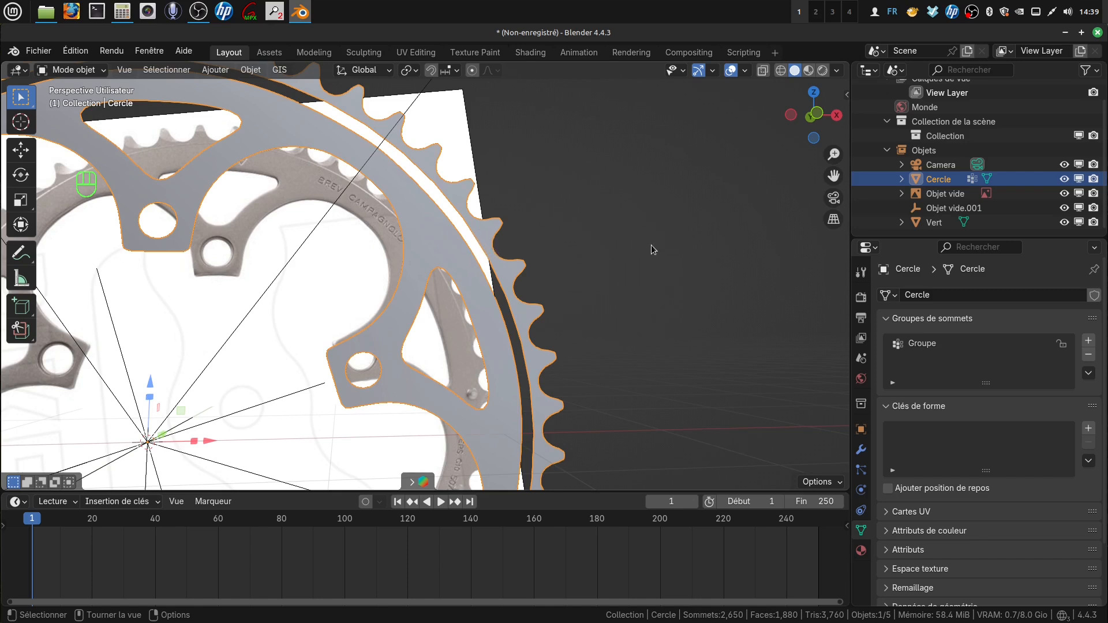
middle_click_drag(651, 244, 622, 233)
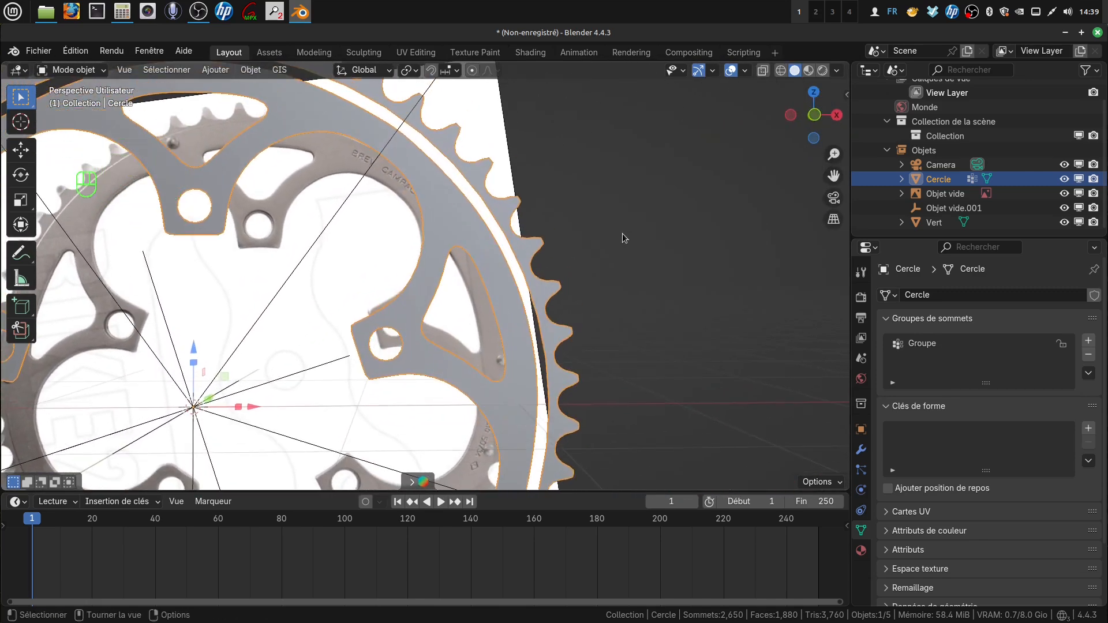
key("q")
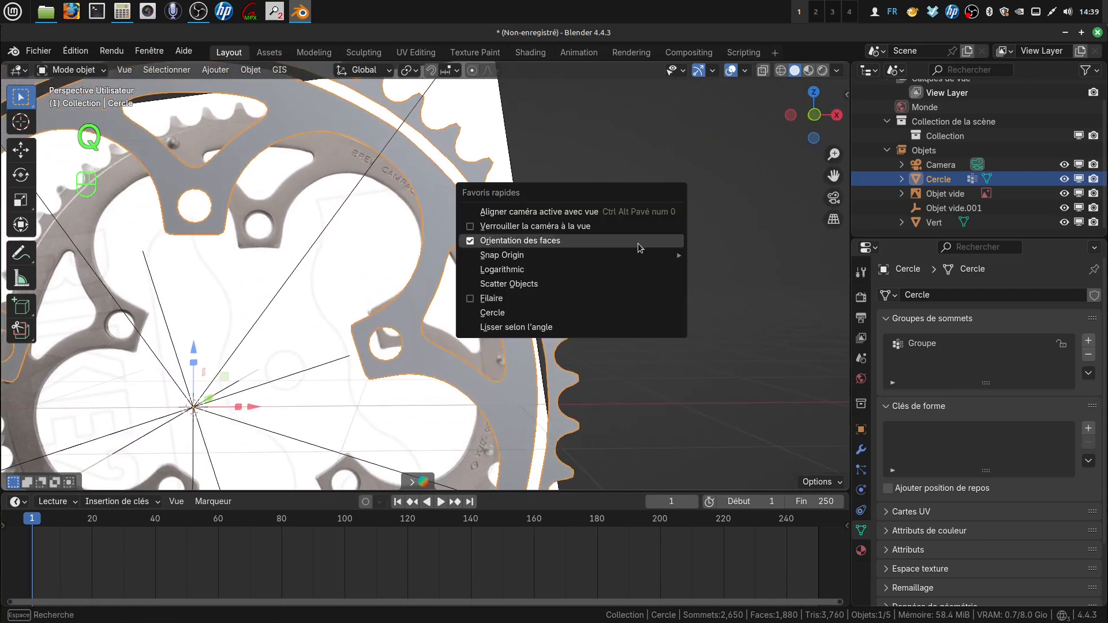
left_click(473, 243)
- In Edit Mode, select the two edge loops bordering the gap between body and toothed ring and bridge them
scroll(642, 328, "up", 2)
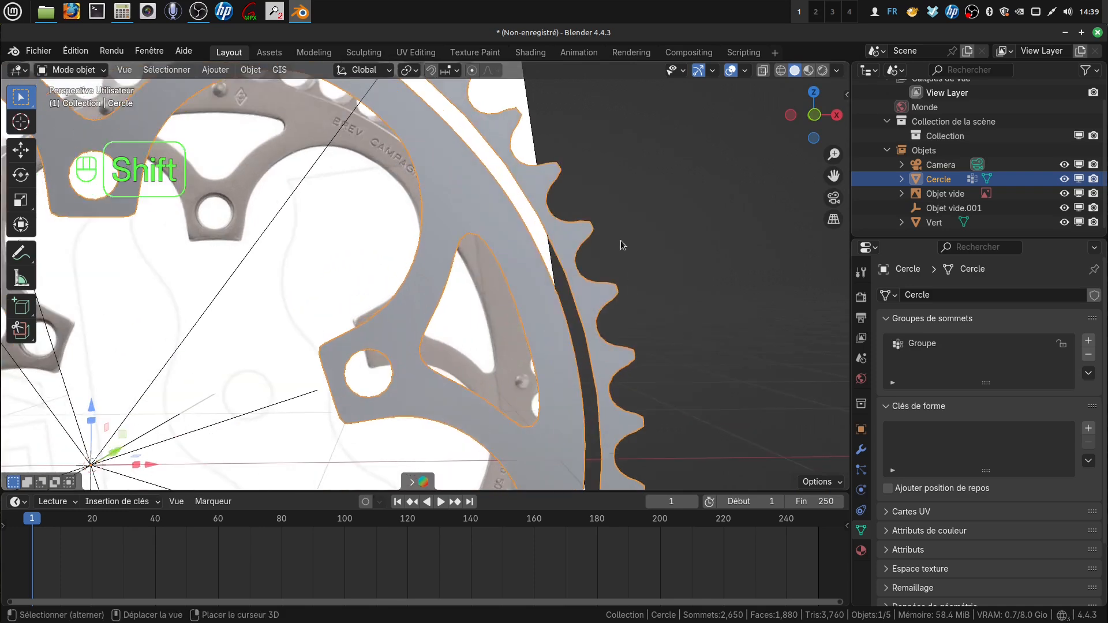
middle_click_drag(621, 240, 529, 307, "shift")
key("Tab")
scroll(537, 335, "up", 2)
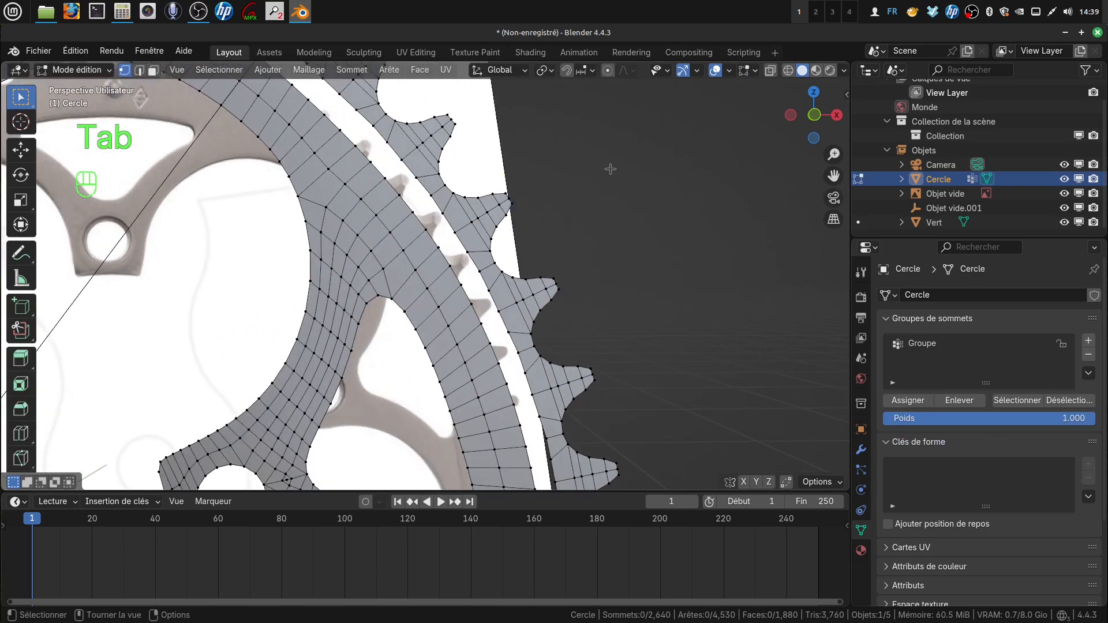
left_click(457, 273, "alt")
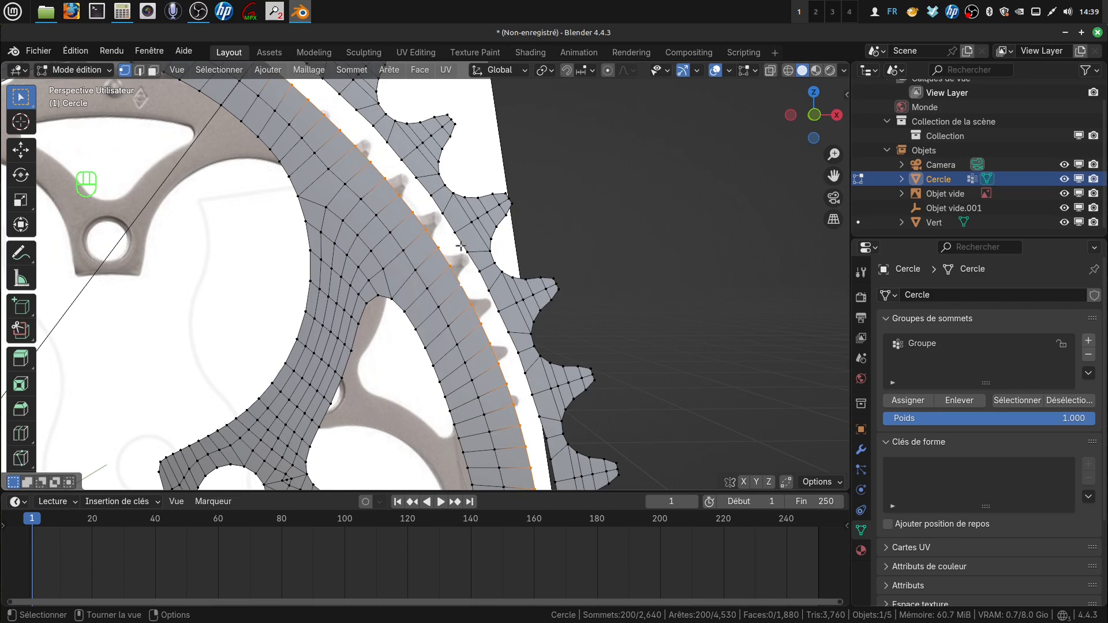
left_click(463, 247, "alt+shift")
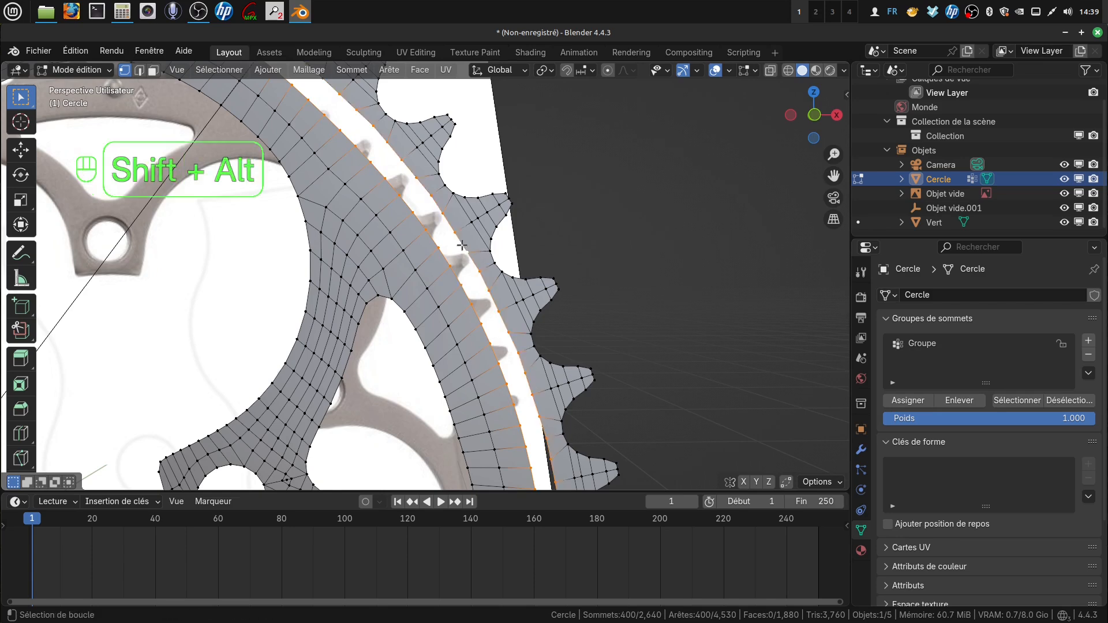
left_click(394, 70)
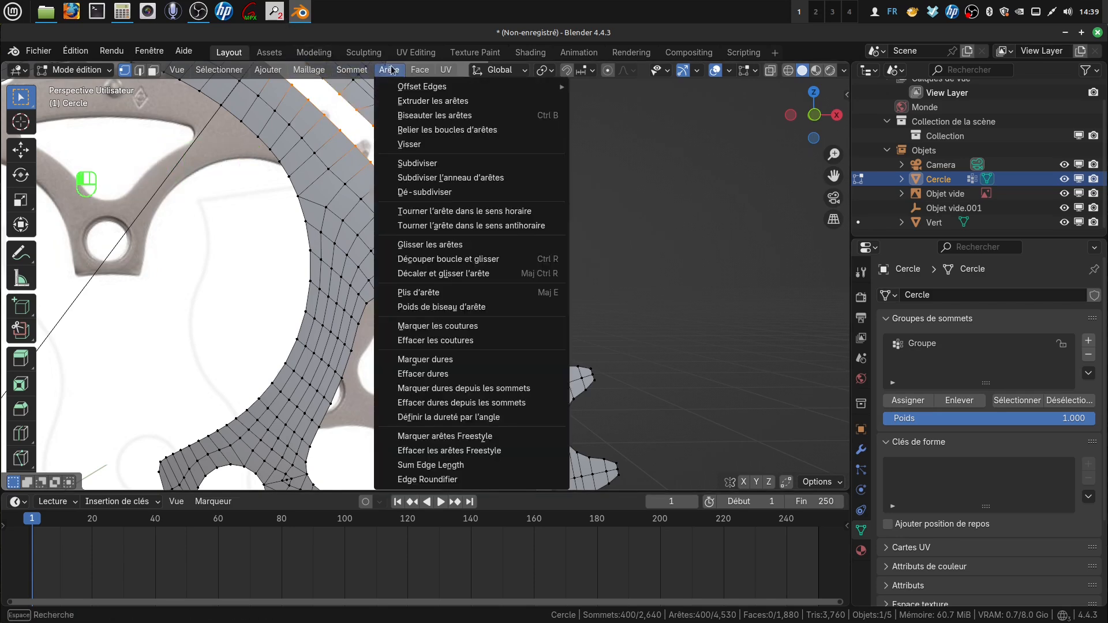
left_click(457, 129)
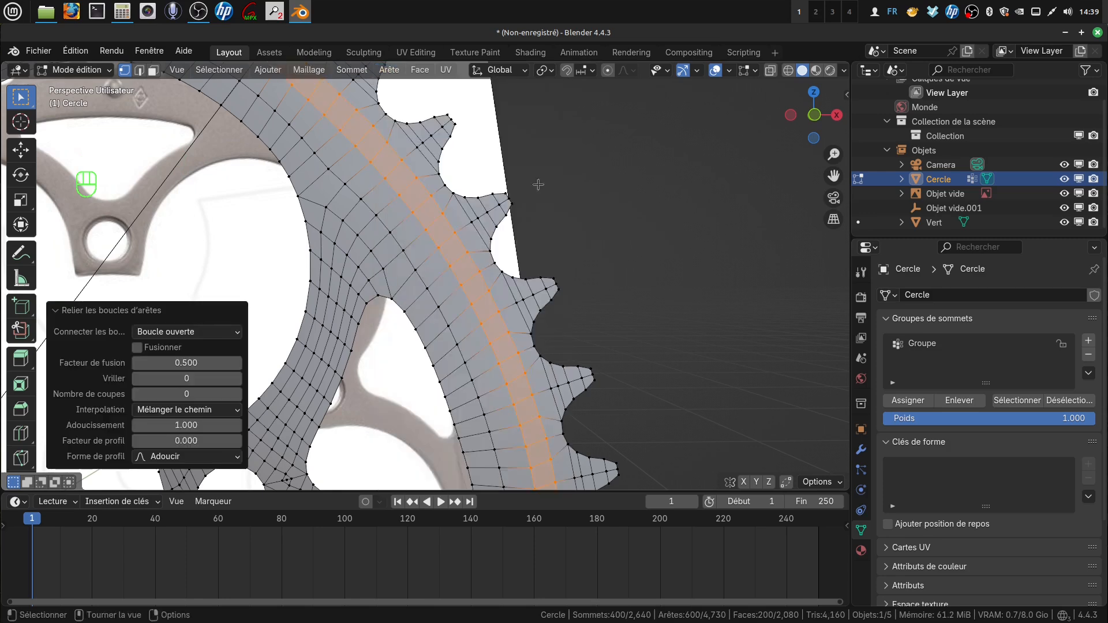
scroll(669, 300, "down", 4)
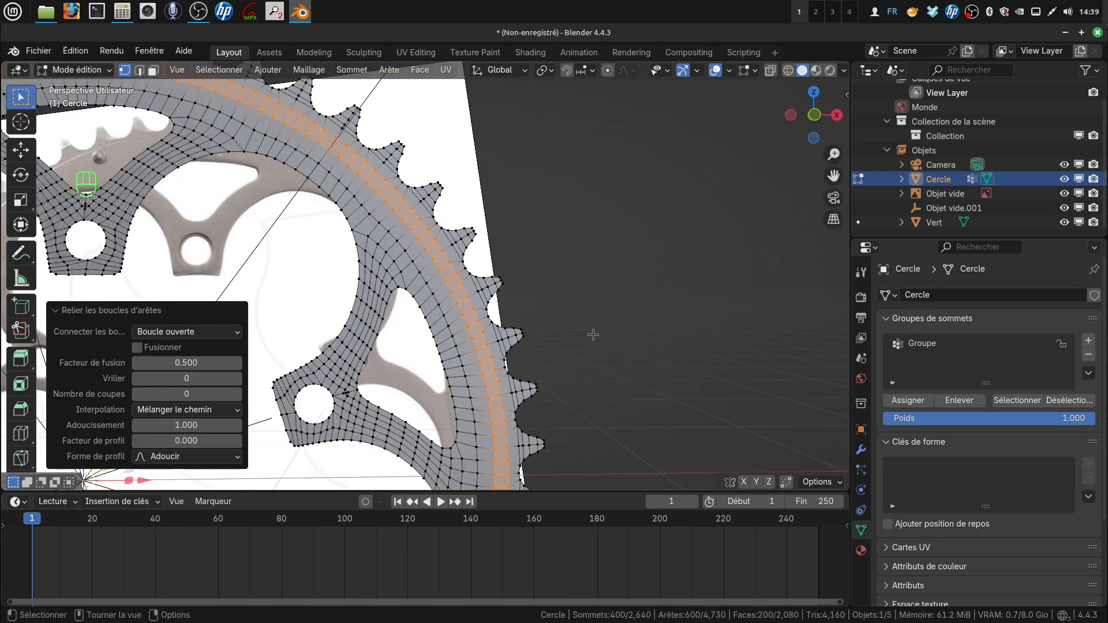
- Select the bridged strip's outer edge loop in edge mode, dissolve its edges and vertices, and show the front view
scroll(593, 335, "up", 2)
left_click(139, 70)
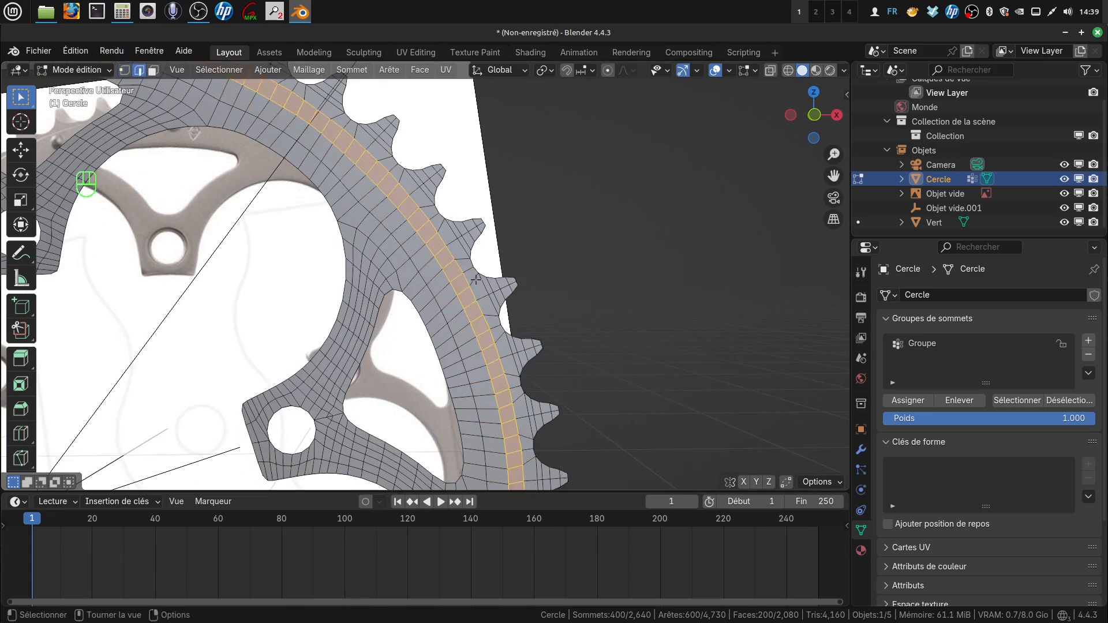
key("alt")
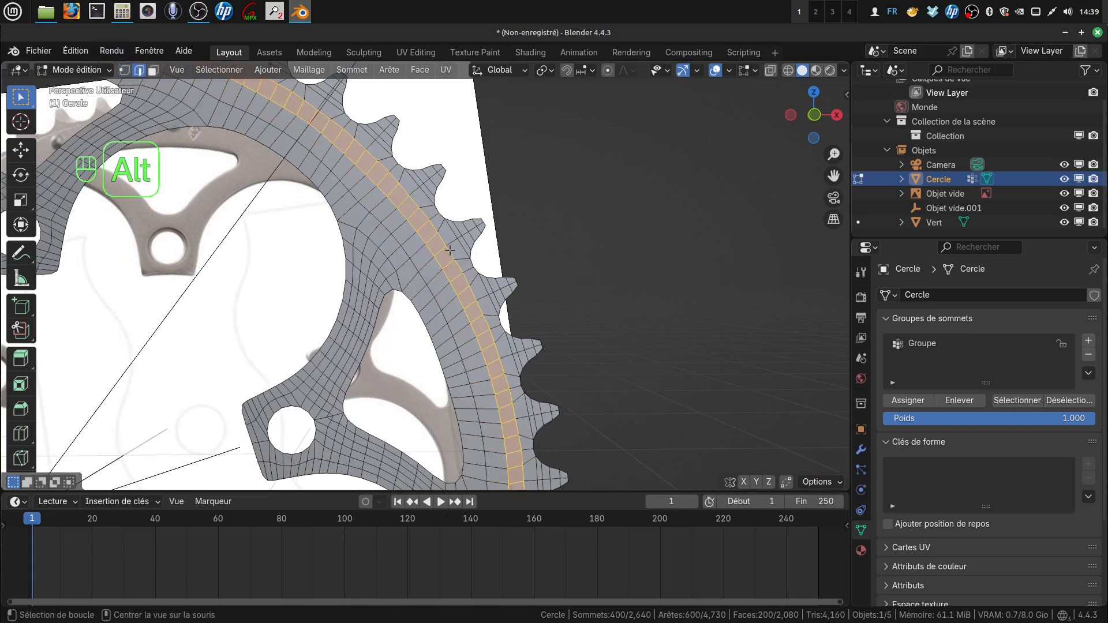
left_click(449, 250, "alt")
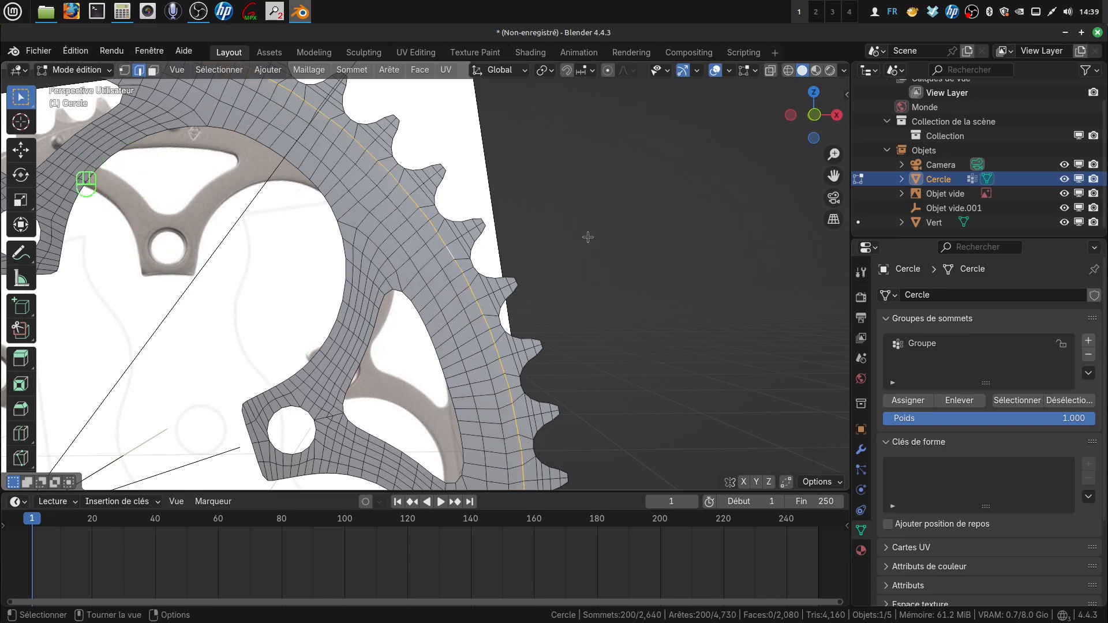
key("x")
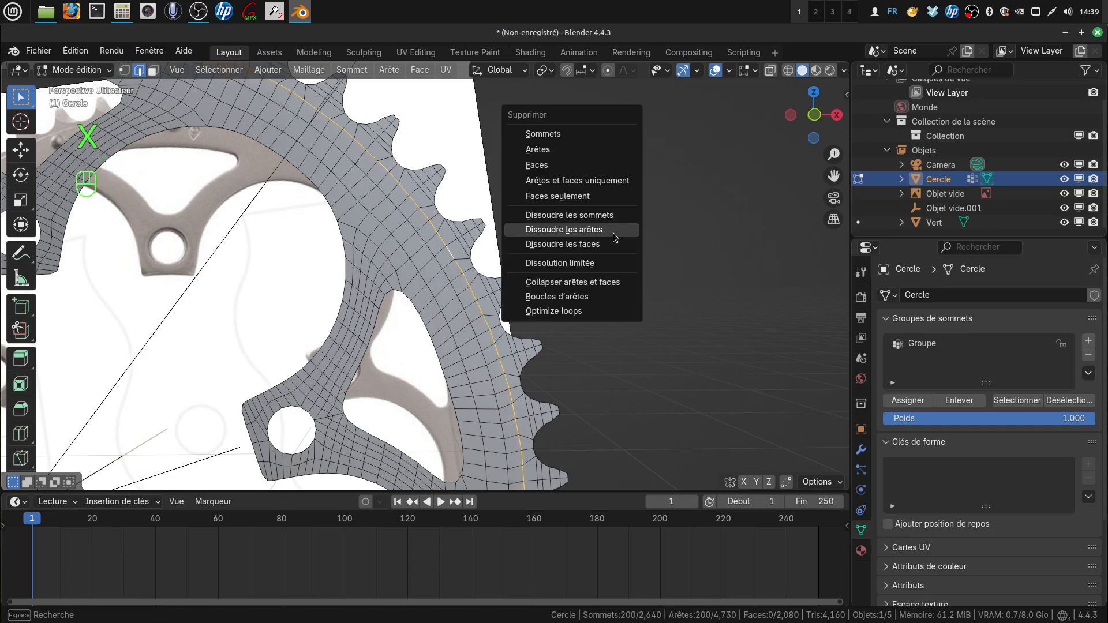
left_click(613, 234)
scroll(497, 276, "down", 4)
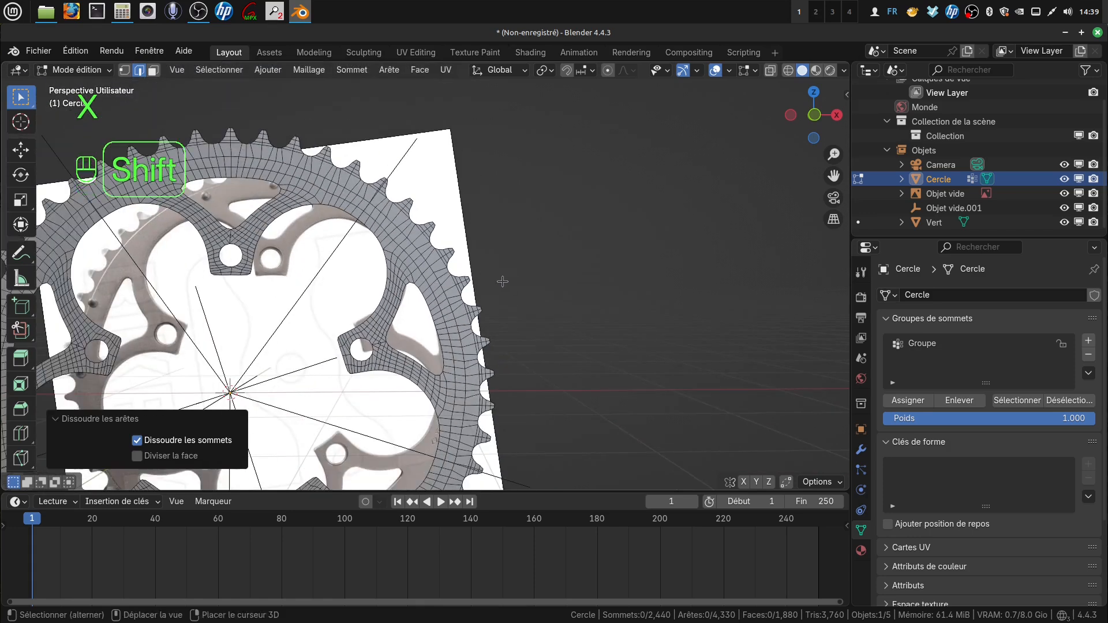
middle_click_drag(499, 279, 538, 269, "shift")
key("KP_1")
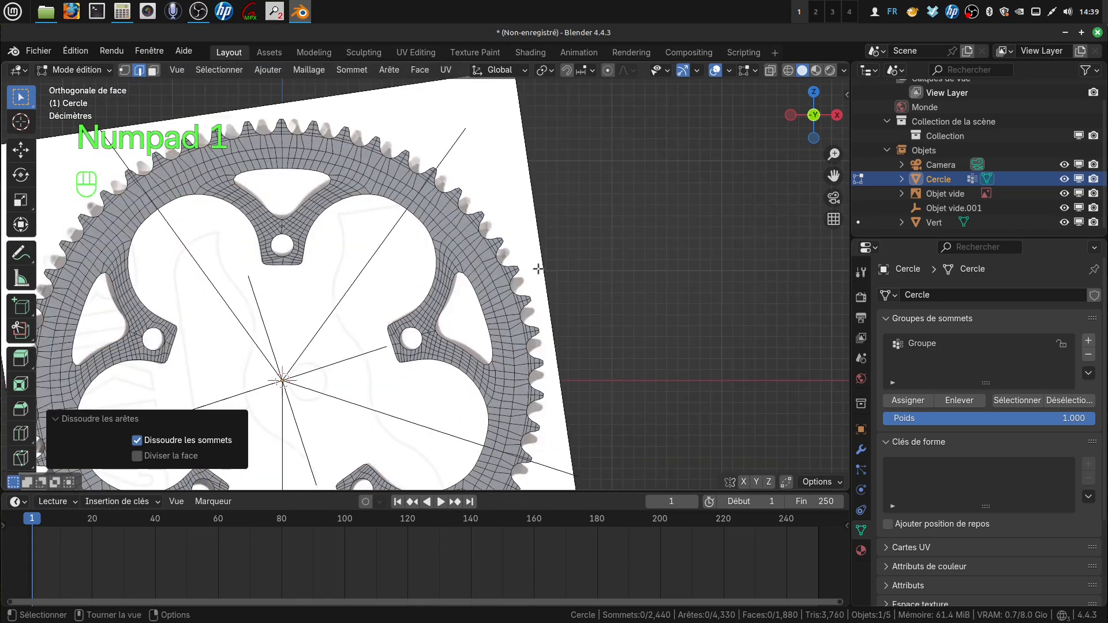
- Try to select the vertices of the vertex group Groupe, first in edge mode and again in vertex mode after re-entering Edit Mode
middle_click_drag(439, 377, 488, 366, "shift")
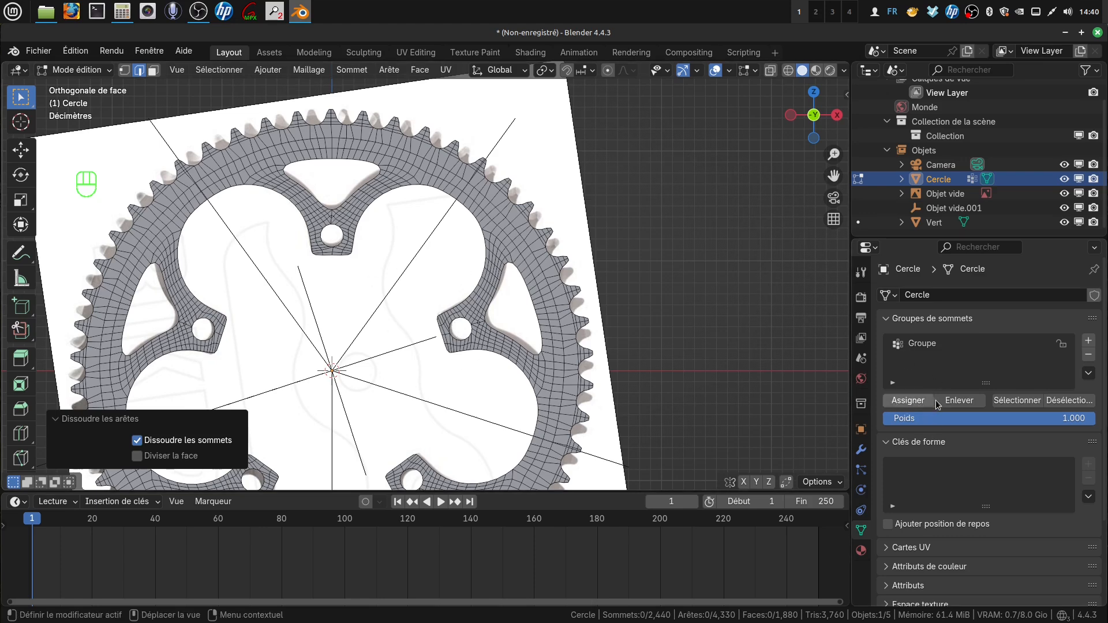
left_click(1019, 401)
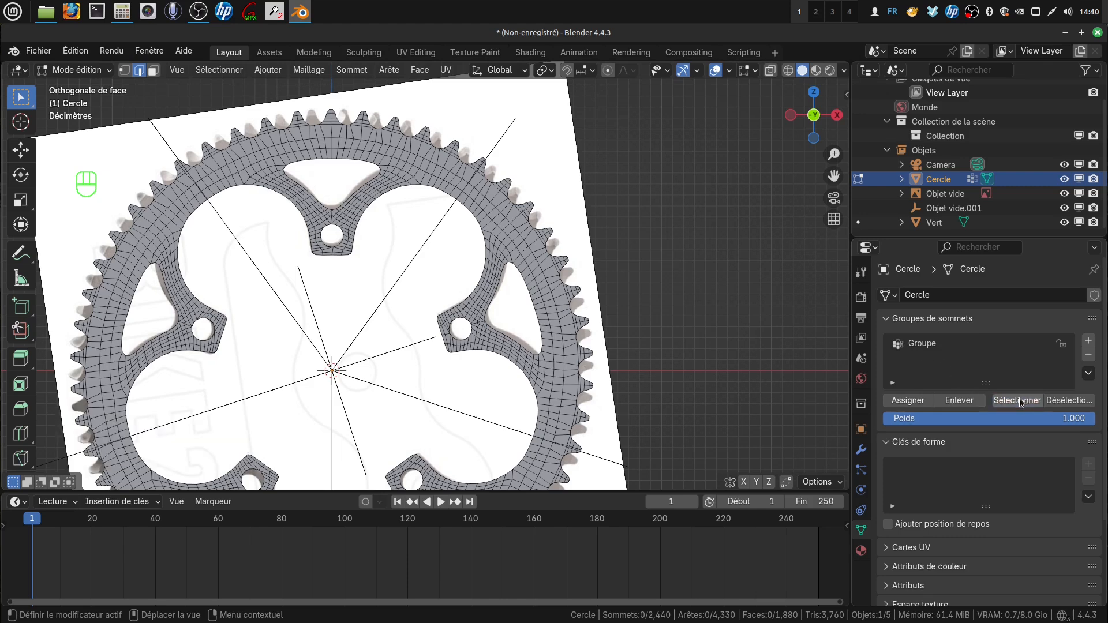
left_click(1020, 403)
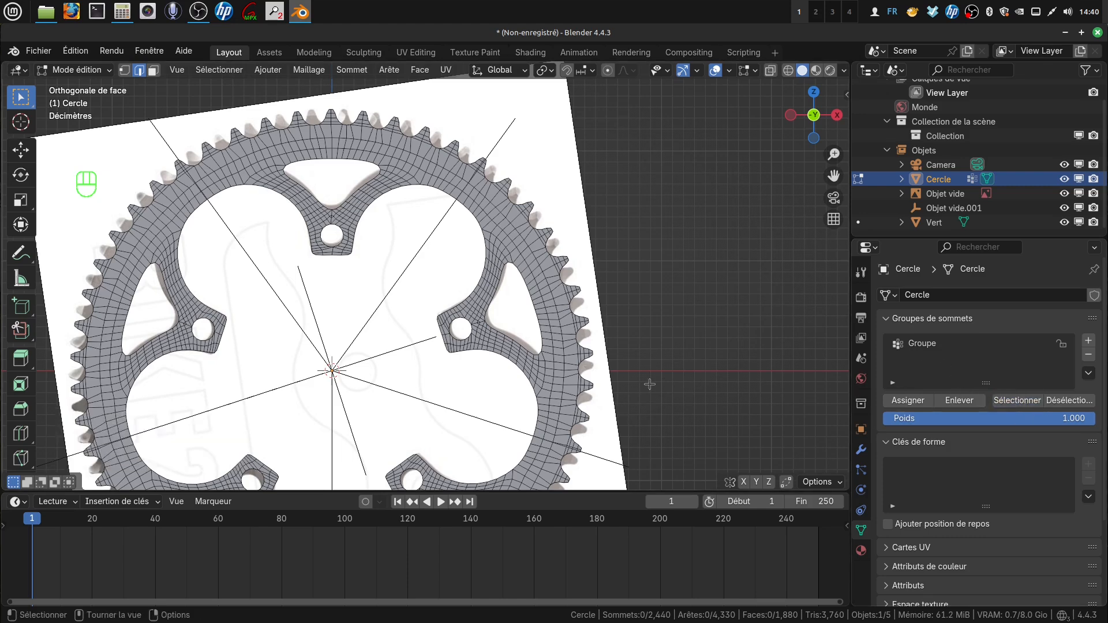
scroll(630, 378, "down", 2)
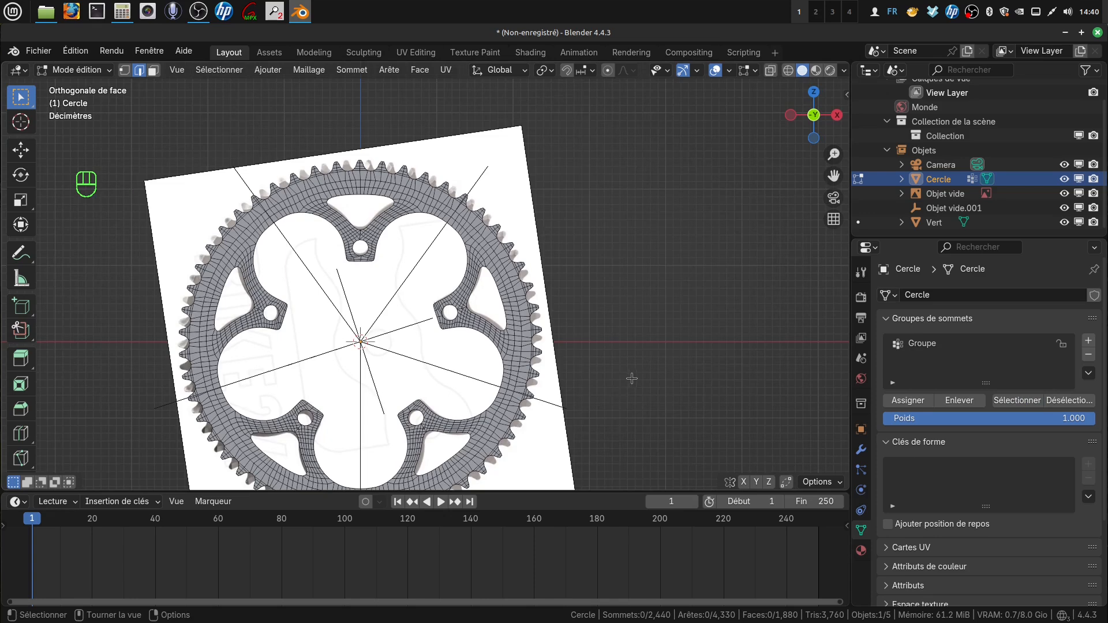
scroll(632, 378, "up", 1)
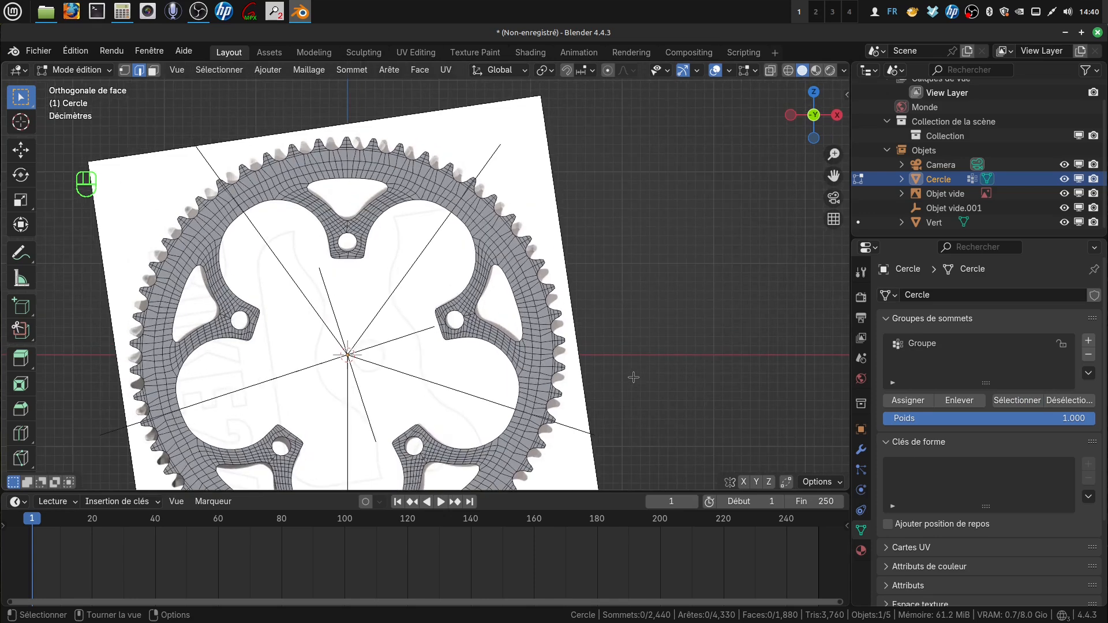
key("Tab")
key("Tab")
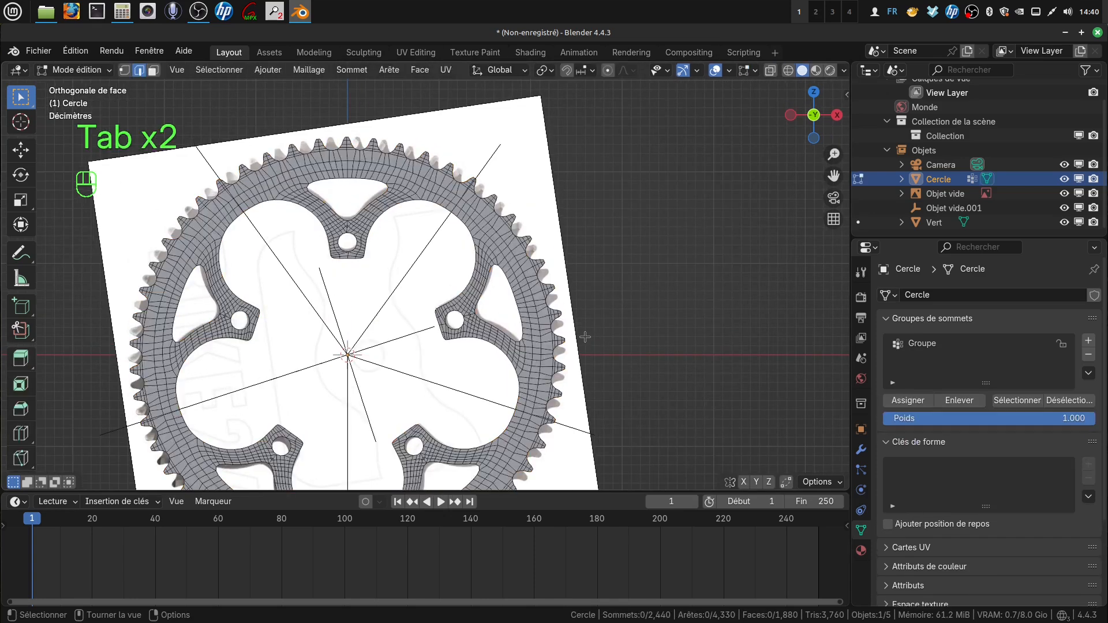
key("1")
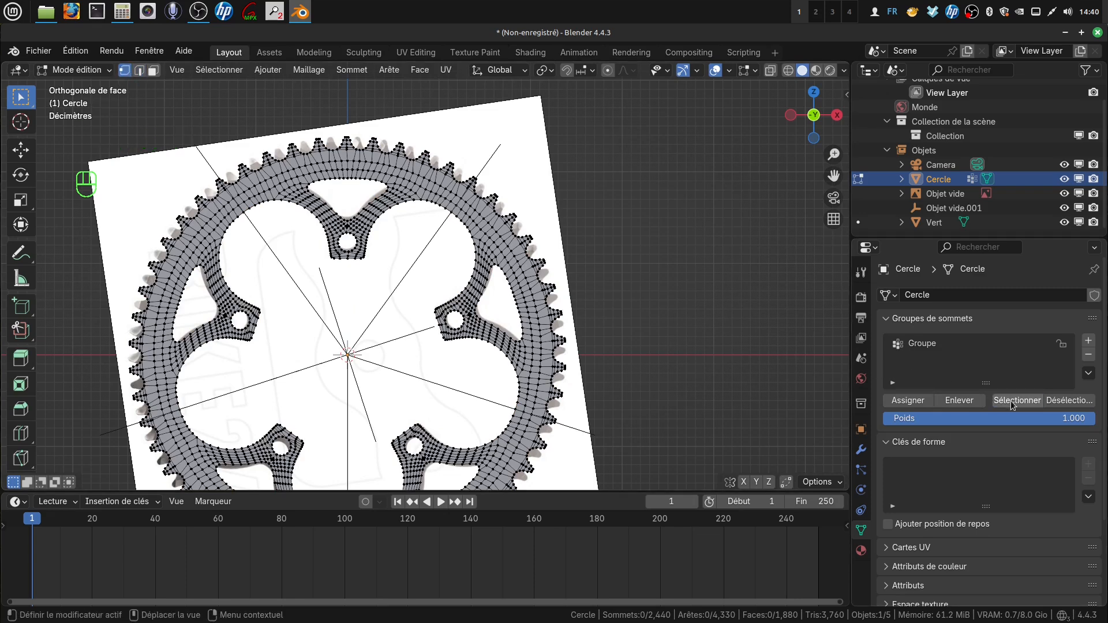
mouse_move(541, 351)
middle_mouse_down("shift")
mouse_move(521, 319)
mouse_move(540, 332)
middle_mouse_up("shift")
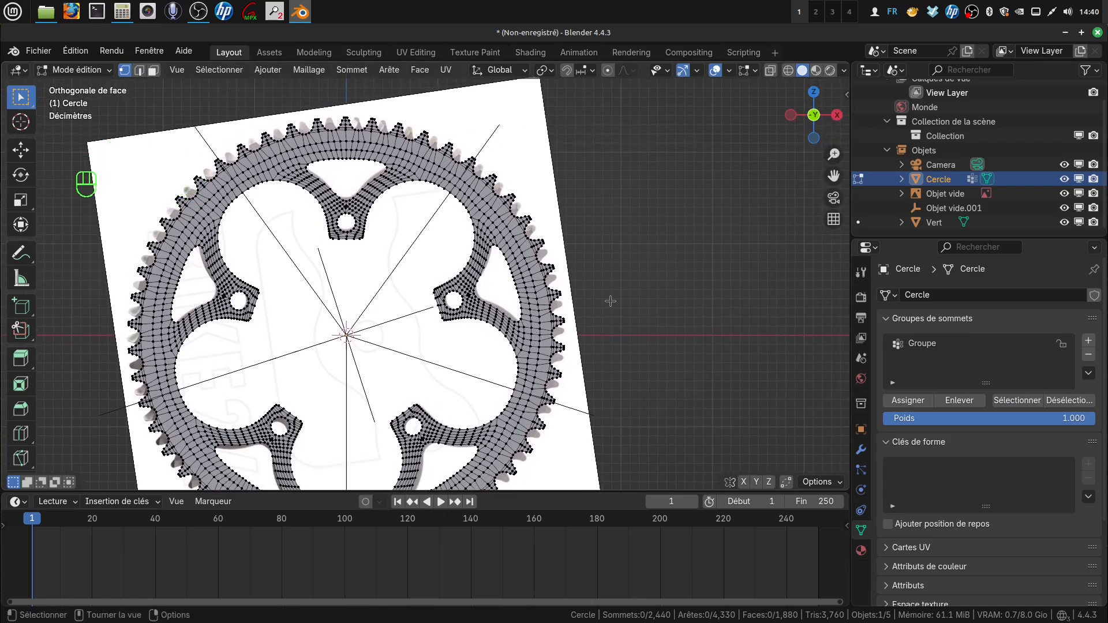
- Undo the dissolve, the bridge and the loop selections, back to the unbridged Cercle mesh fully selected in Edit Mode
key("ctrl+z")
key("ctrl+z")
key("ctrl+z")
key("ctrl+z")
key("ctrl+z")
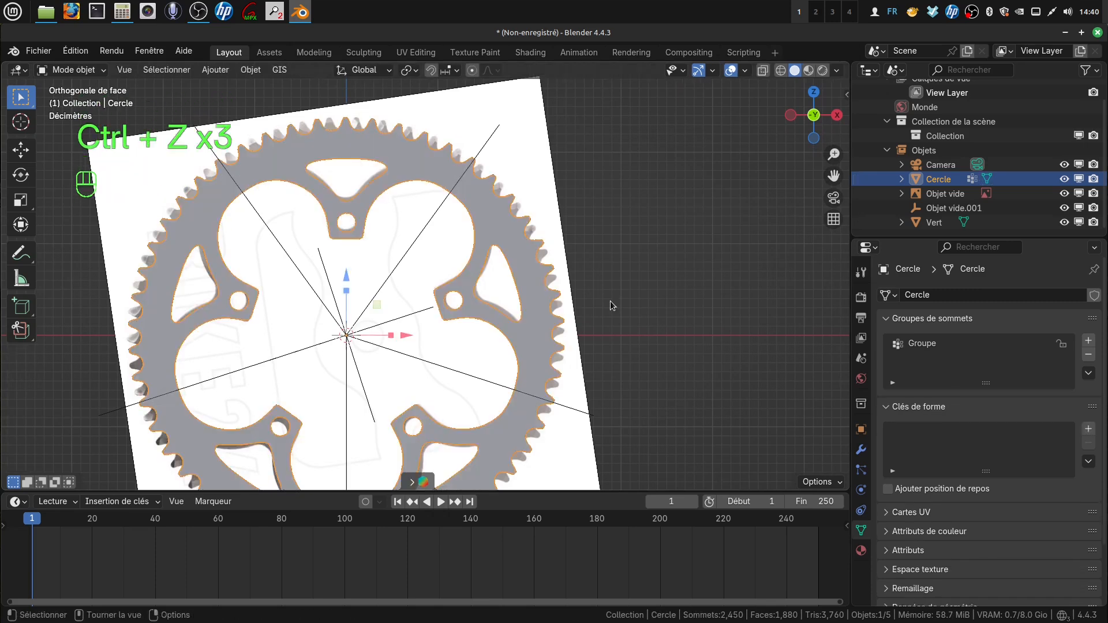
key("ctrl+z")
key("ctrl+z")
key("ctrl+z")
key("ctrl+z")
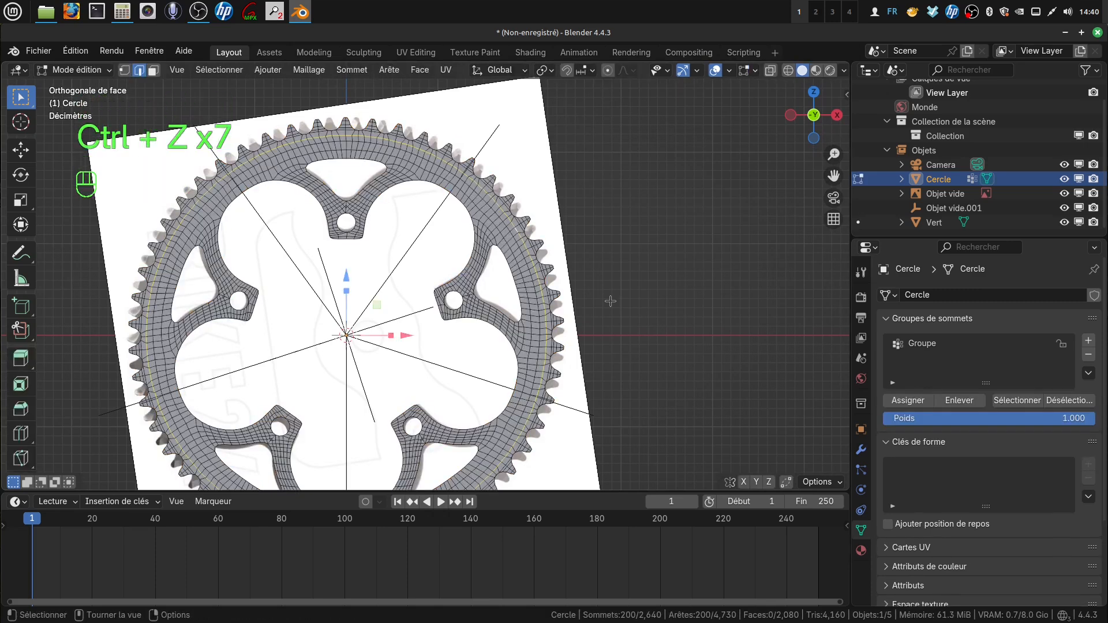
key("ctrl+z")
key("ctrl+z")
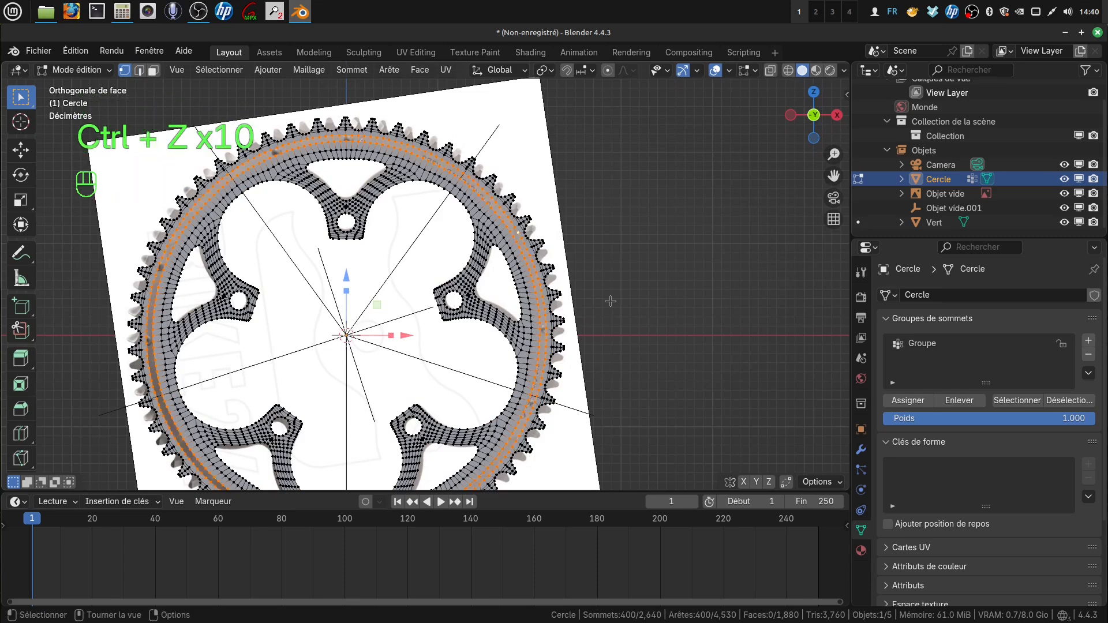
key("ctrl+z")
key("ctrl+z")
key("ctrl+z")
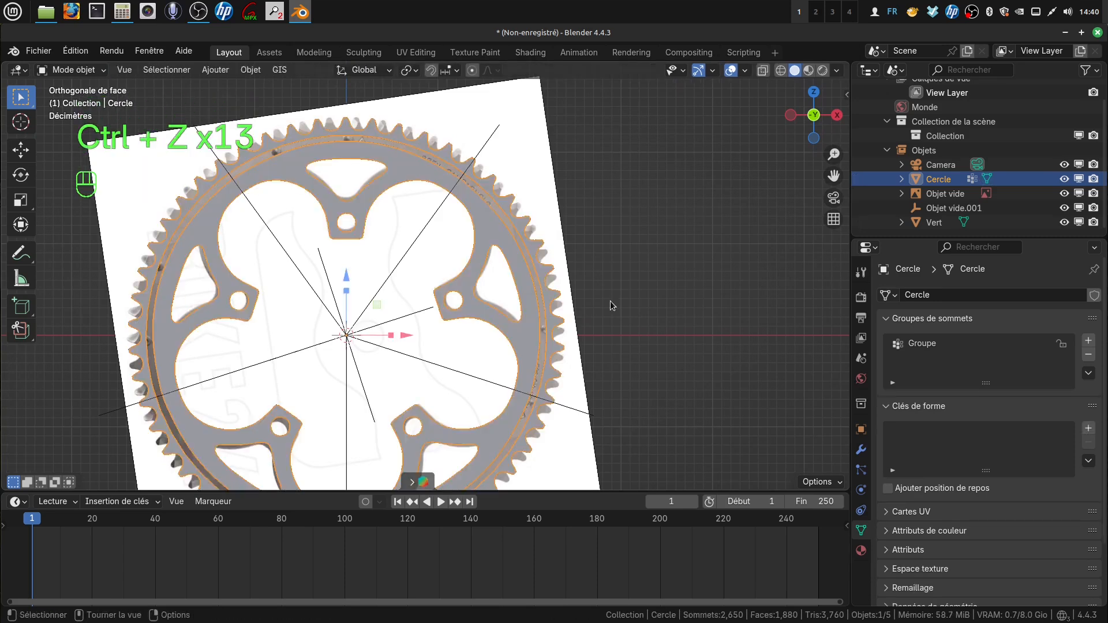
key("ctrl+z")
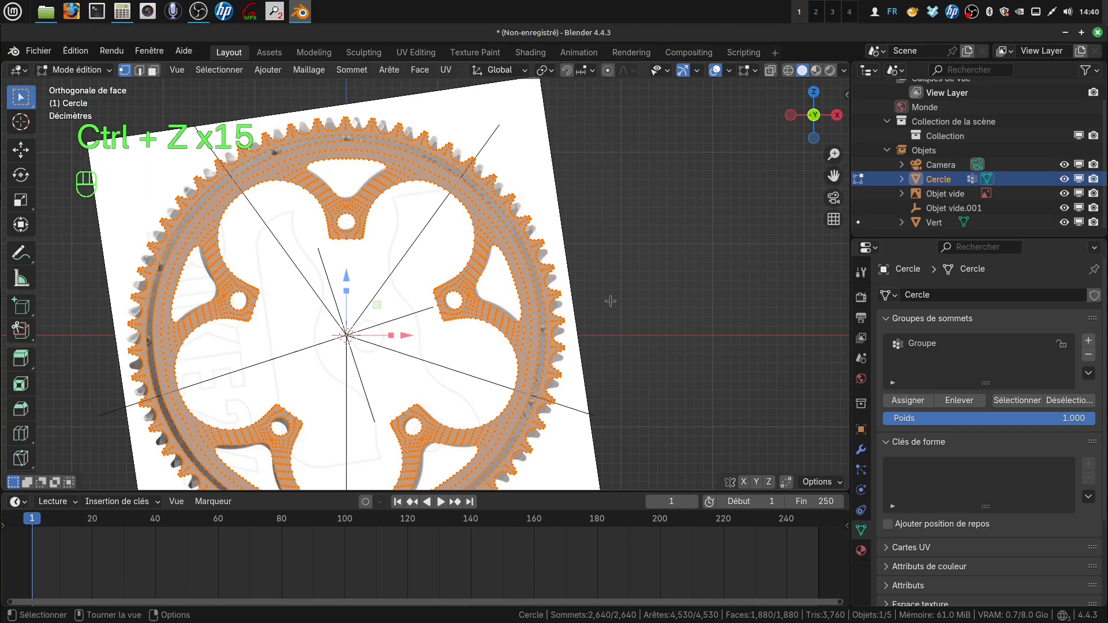
- Select the whole five-arm body by extending from one of its faces to all linked geometry, and switch to vertex mode
scroll(424, 273, "up", 2)
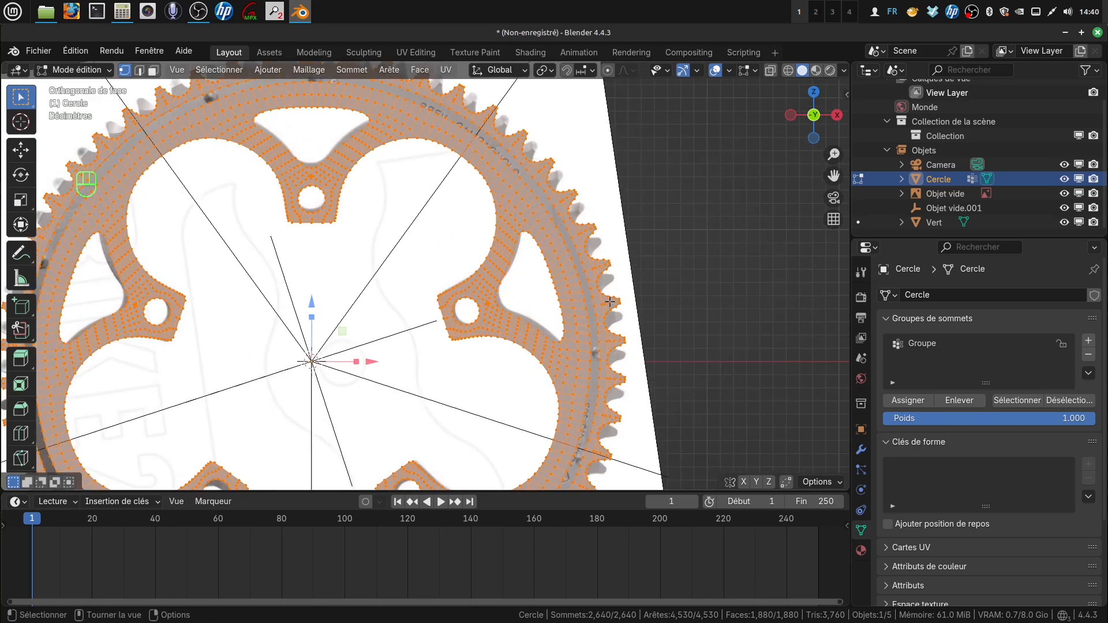
key("3")
left_click(508, 230)
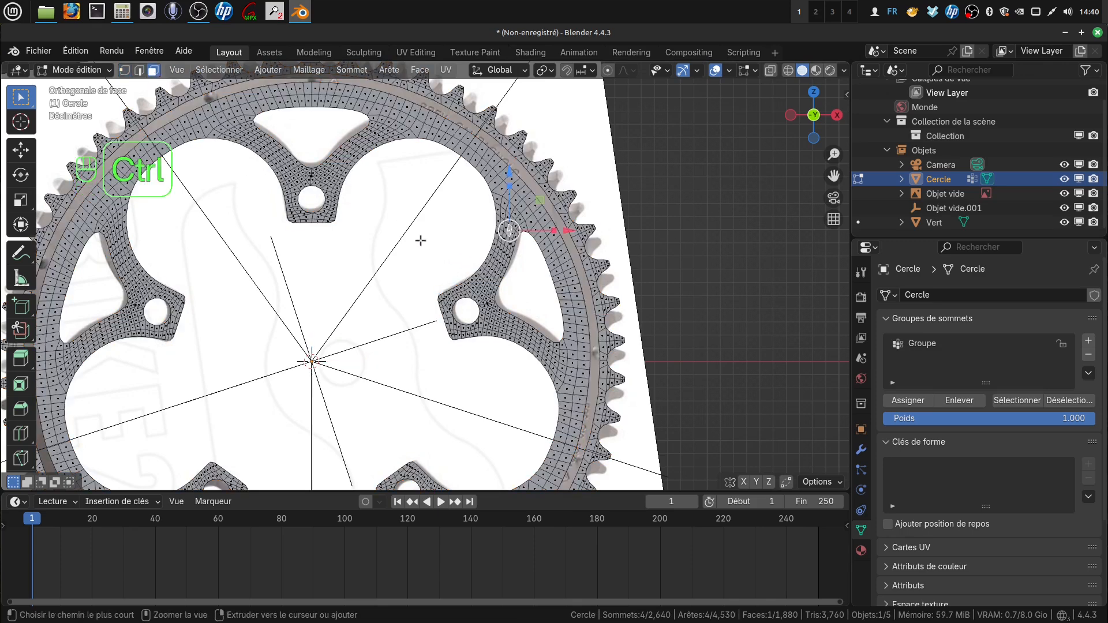
key("ctrl+l")
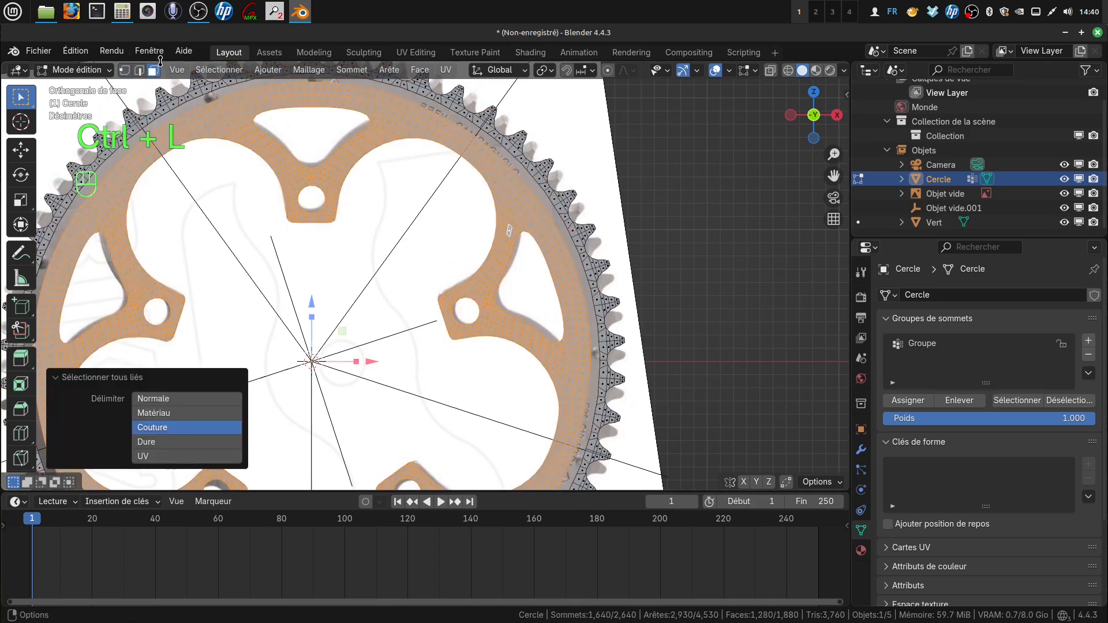
left_click(124, 70)
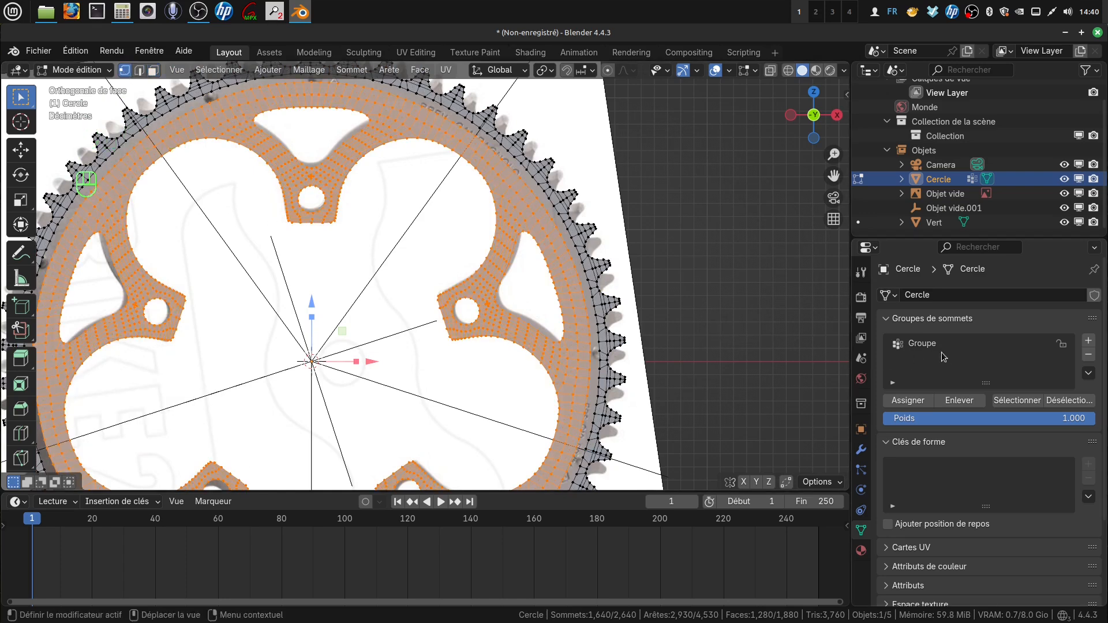
- Replace the vertex group Groupe with a new one and assign the selected body vertices to it with weight 1.000
left_click(920, 401)
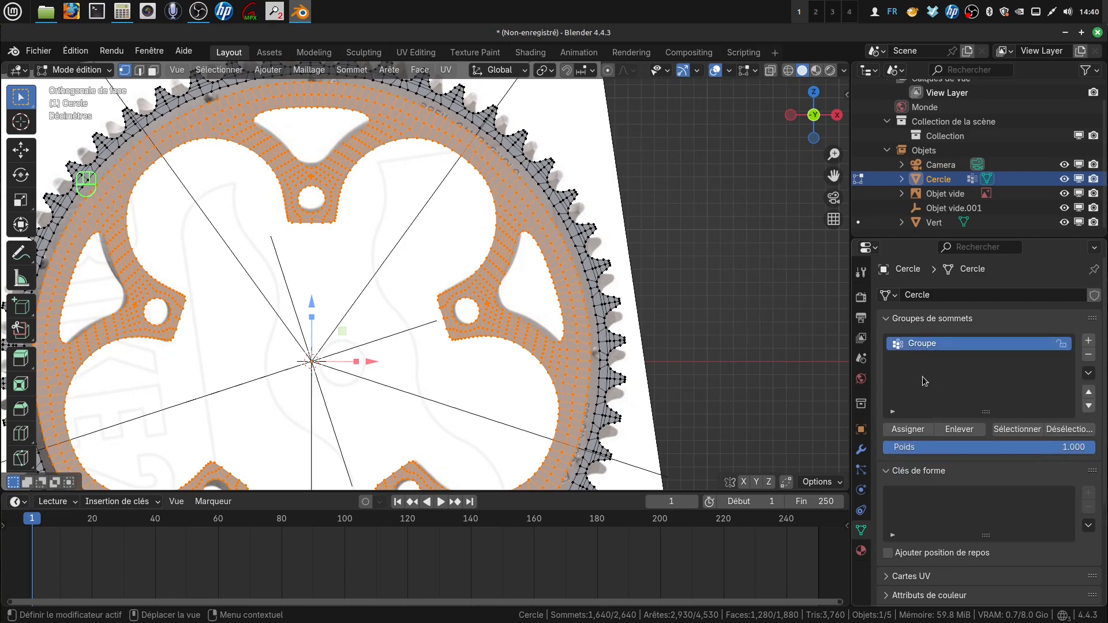
left_click(1089, 356)
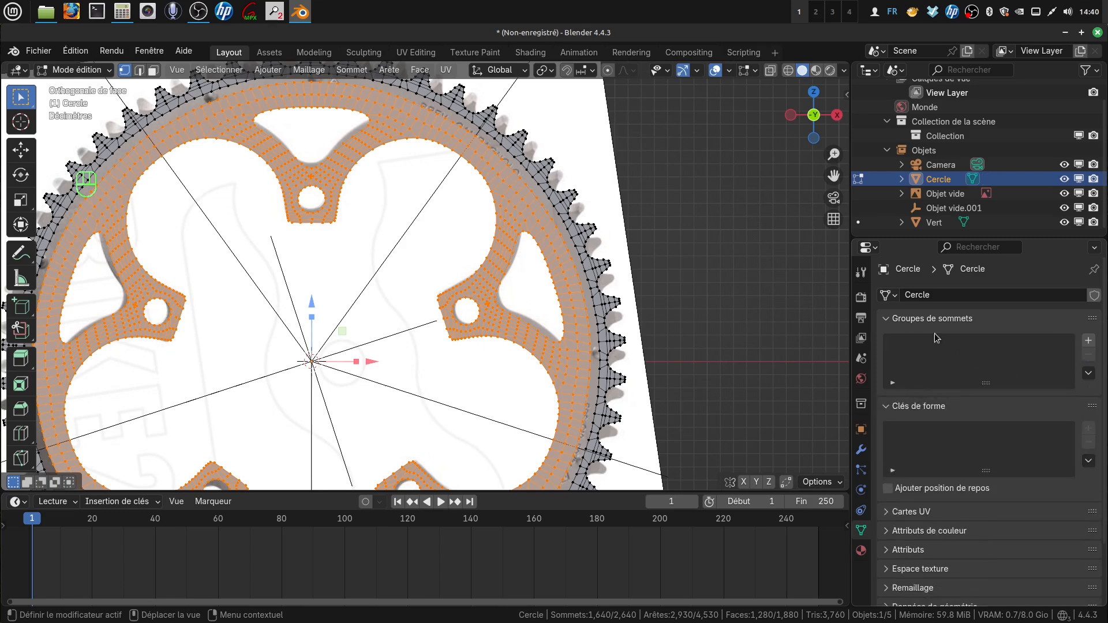
left_click(1088, 340)
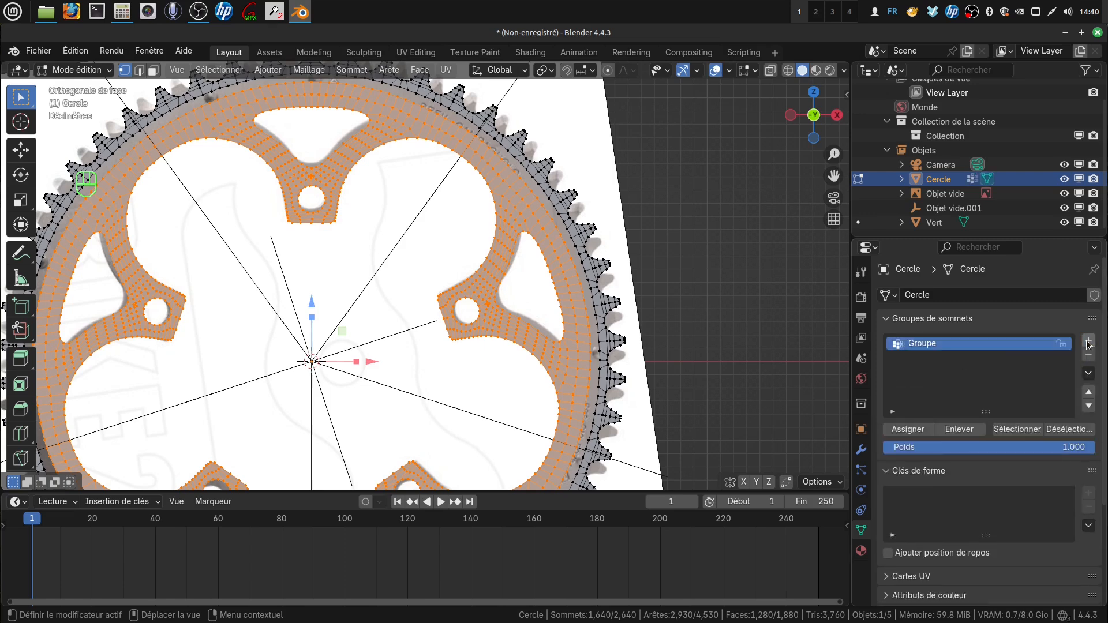
left_click(909, 432)
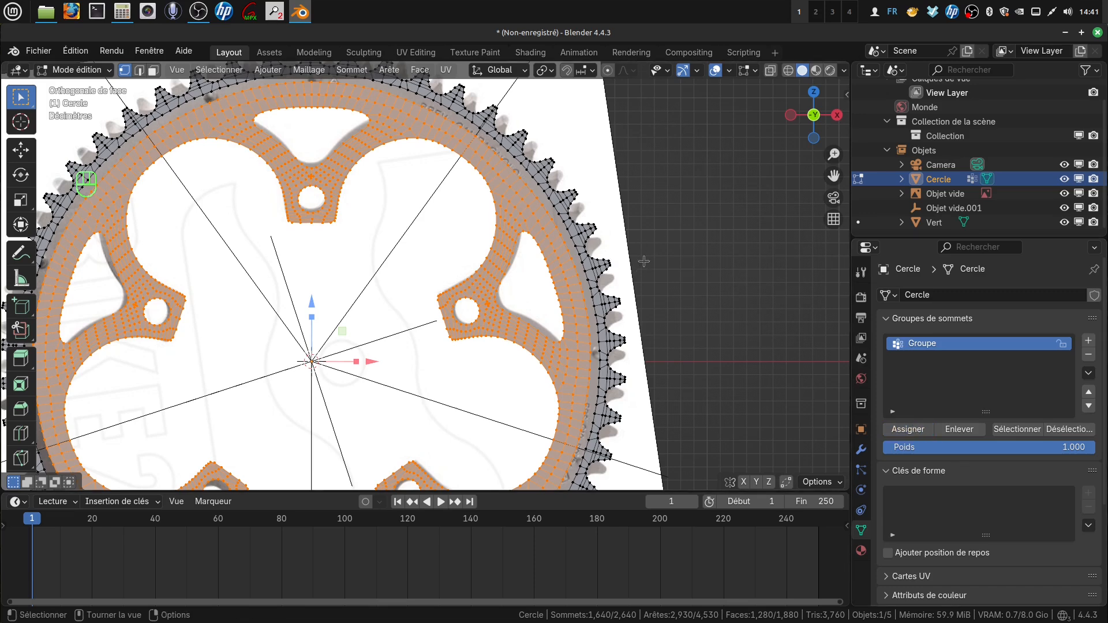
- Test the new vertex group by clearing the selection, selecting the group's vertices, and deselecting everything again
key("Tab")
key("Tab")
scroll(658, 285, "up", 2)
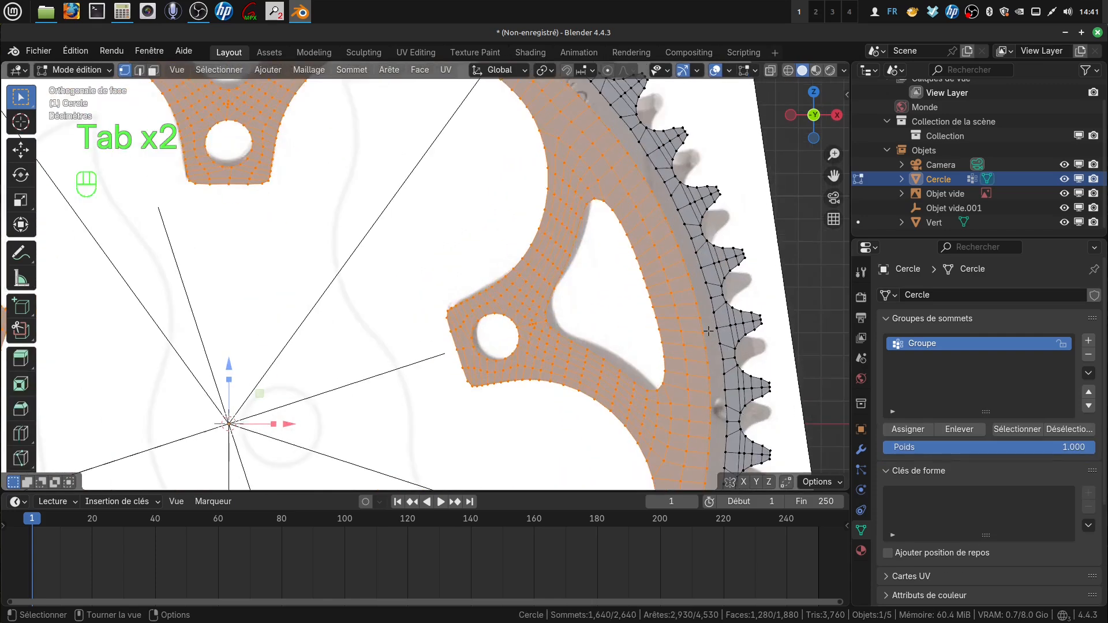
scroll(661, 300, "down", 1)
key("alt+a")
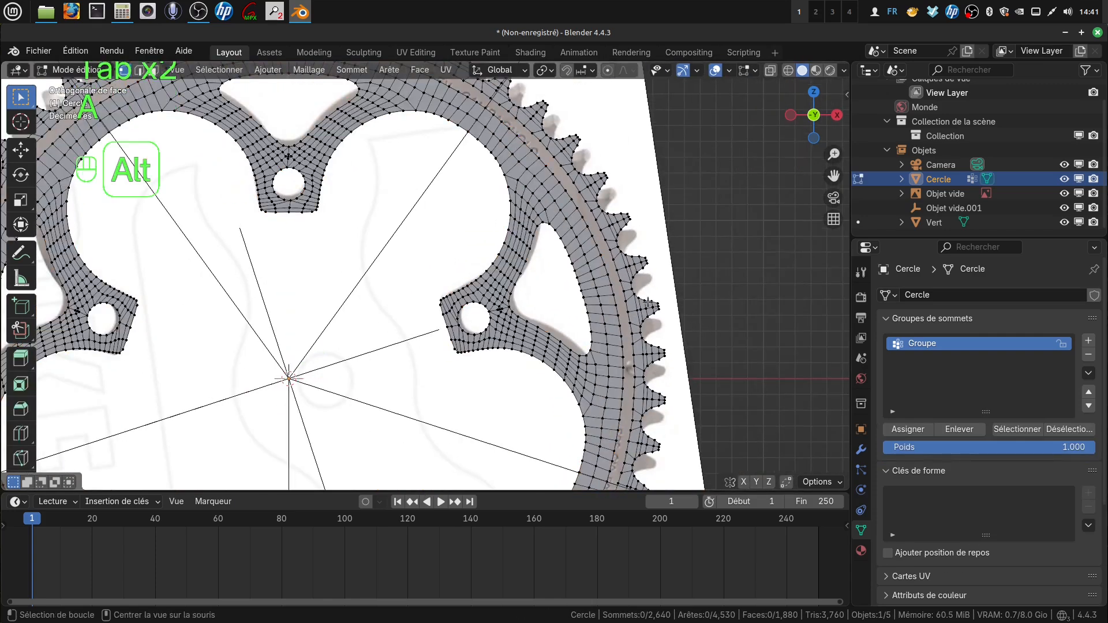
left_click(1014, 430)
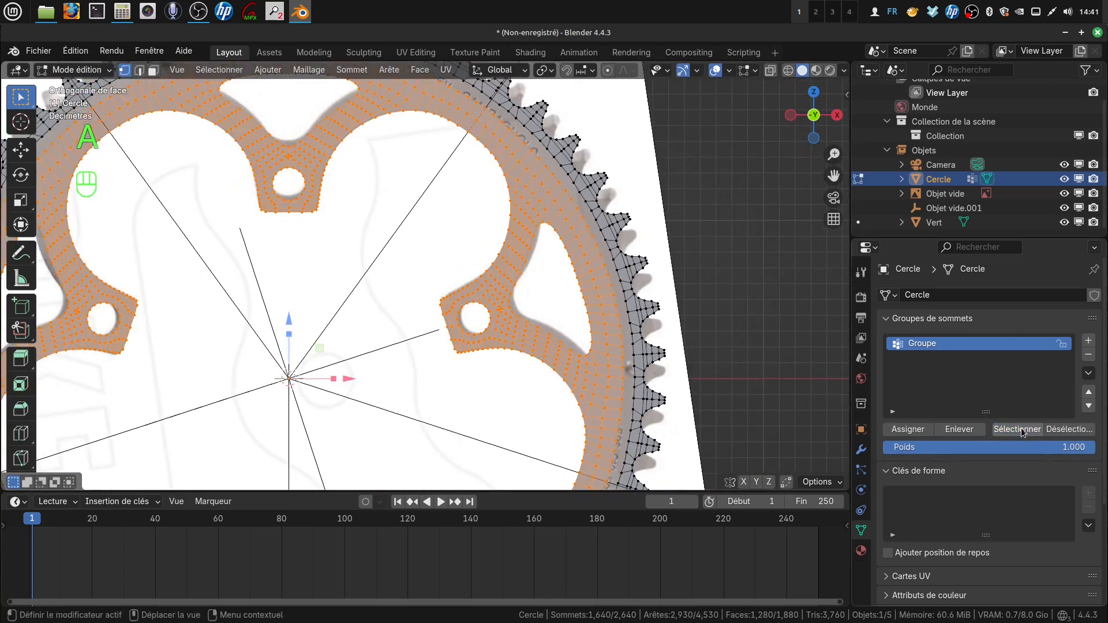
key("alt+a")
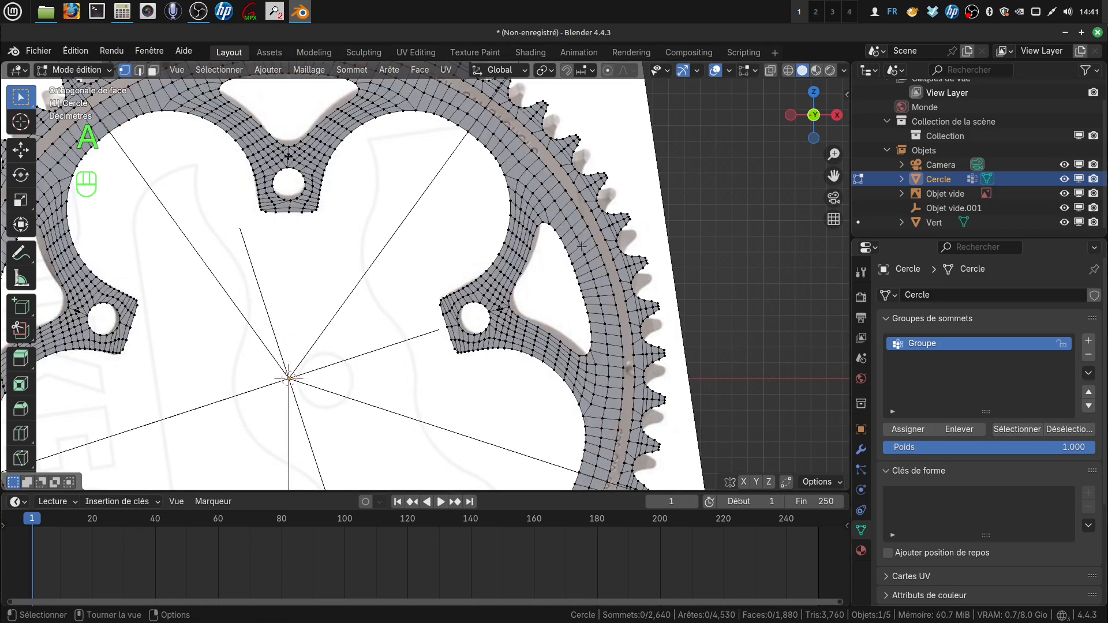
- Bridge the body's outer edge loop with the toothed ring's inner edge loop across the gap, and deselect everything
left_click(607, 255, "alt")
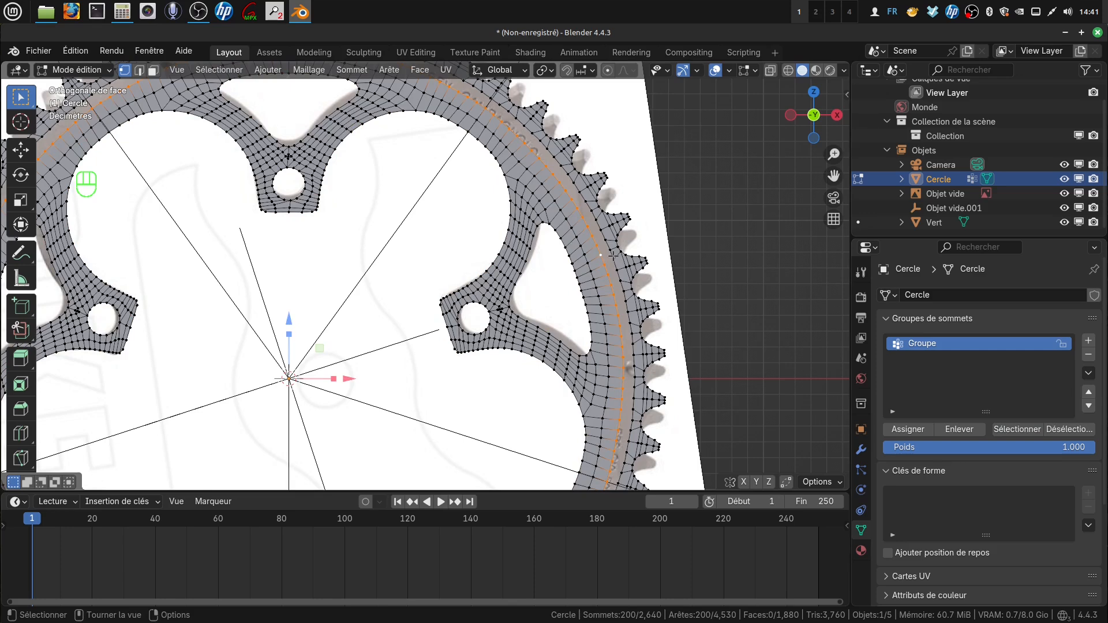
key("shift")
key("shift+alt")
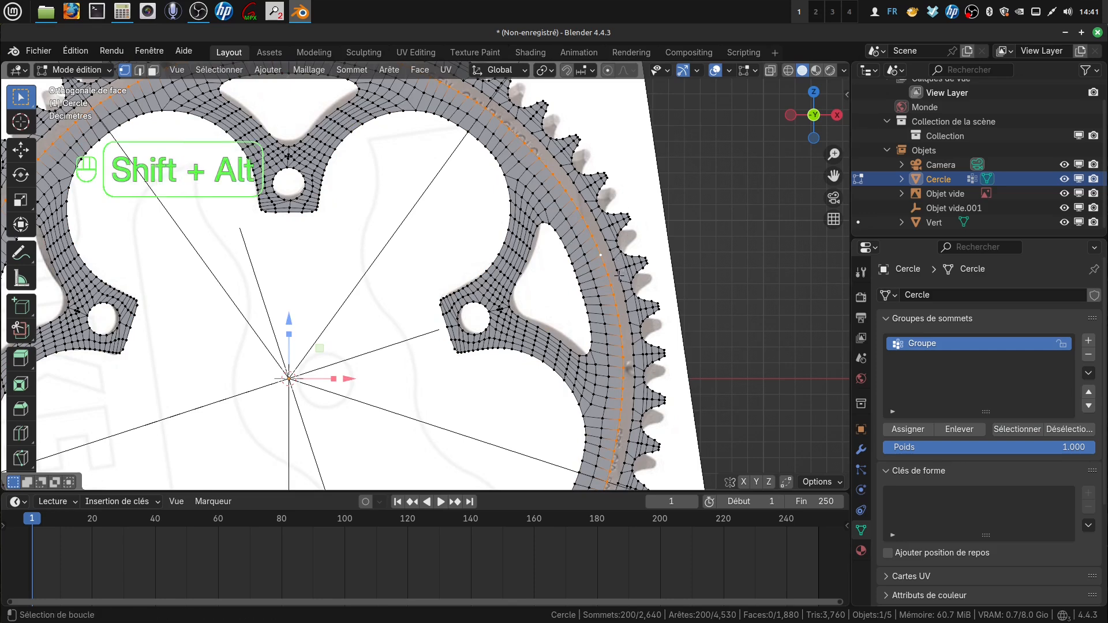
left_click(619, 275, "alt+shift")
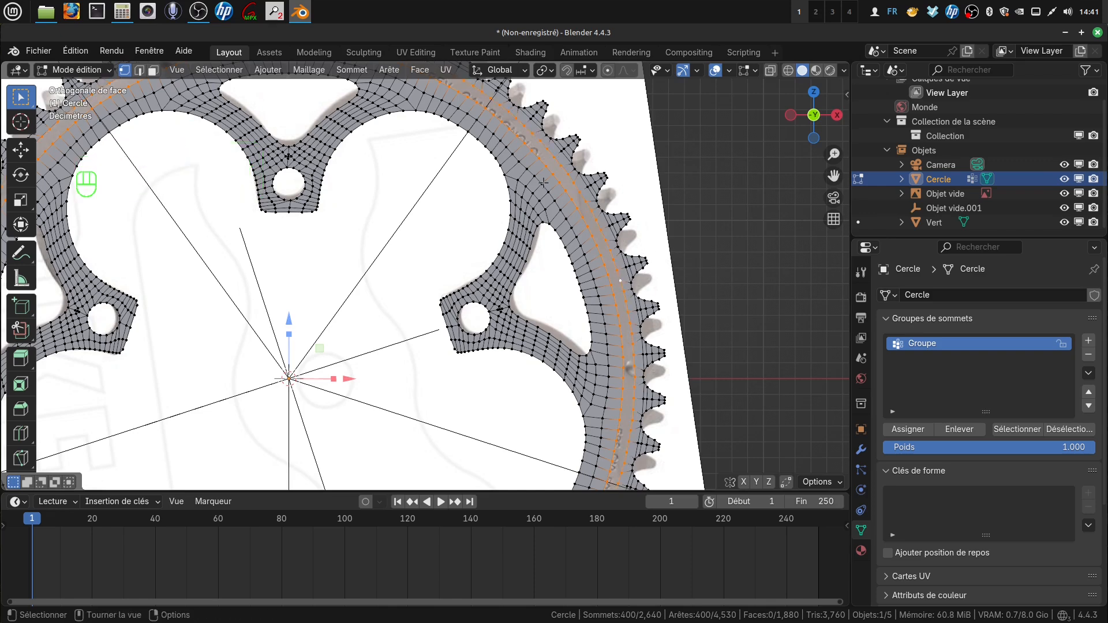
left_click(390, 69)
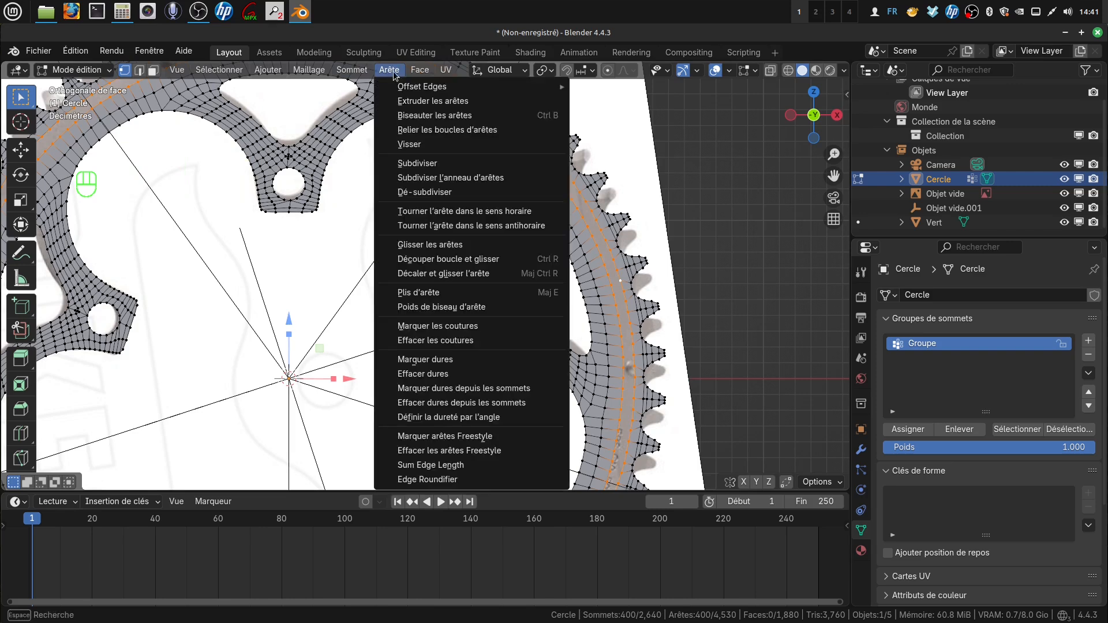
left_click(447, 132)
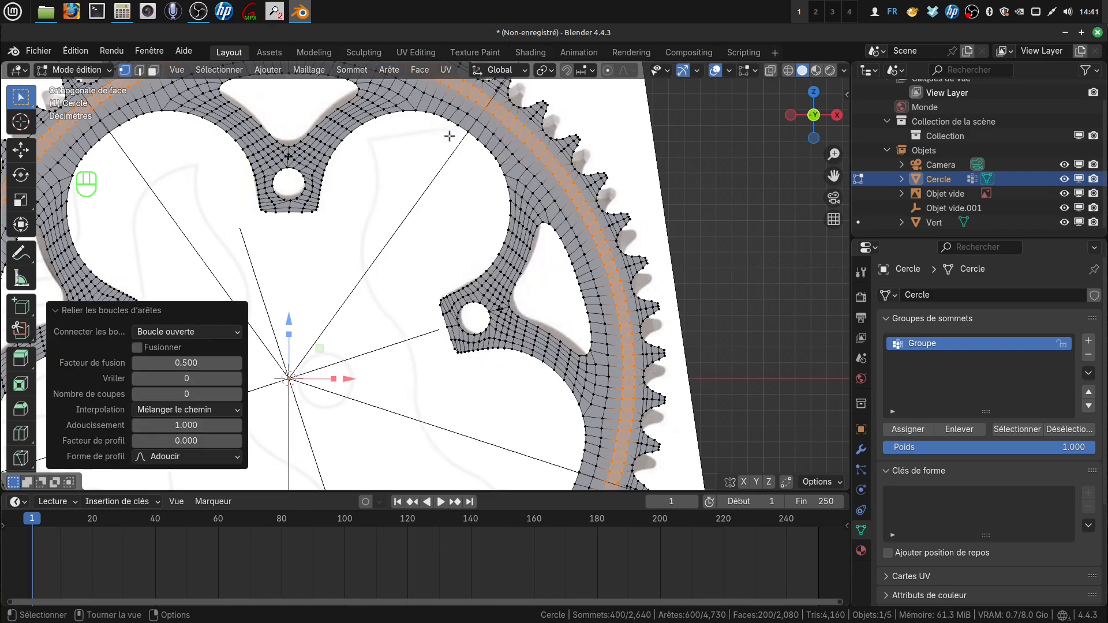
key("a")
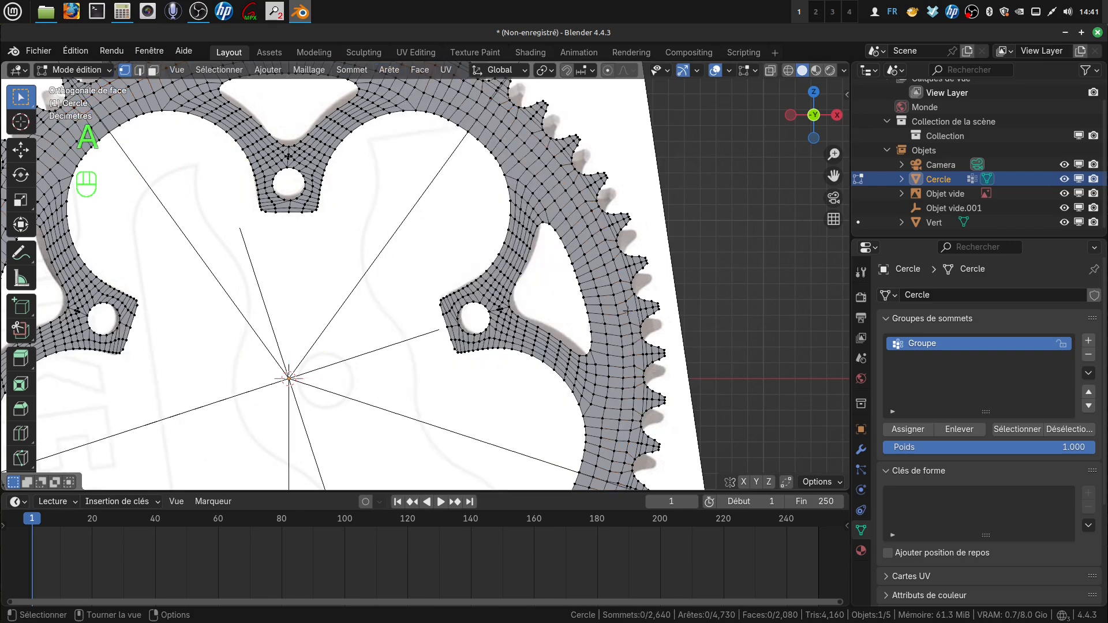
- In edge mode, select the bridged strip's outer edge loop and dissolve its edges together with their vertices
left_click(139, 70)
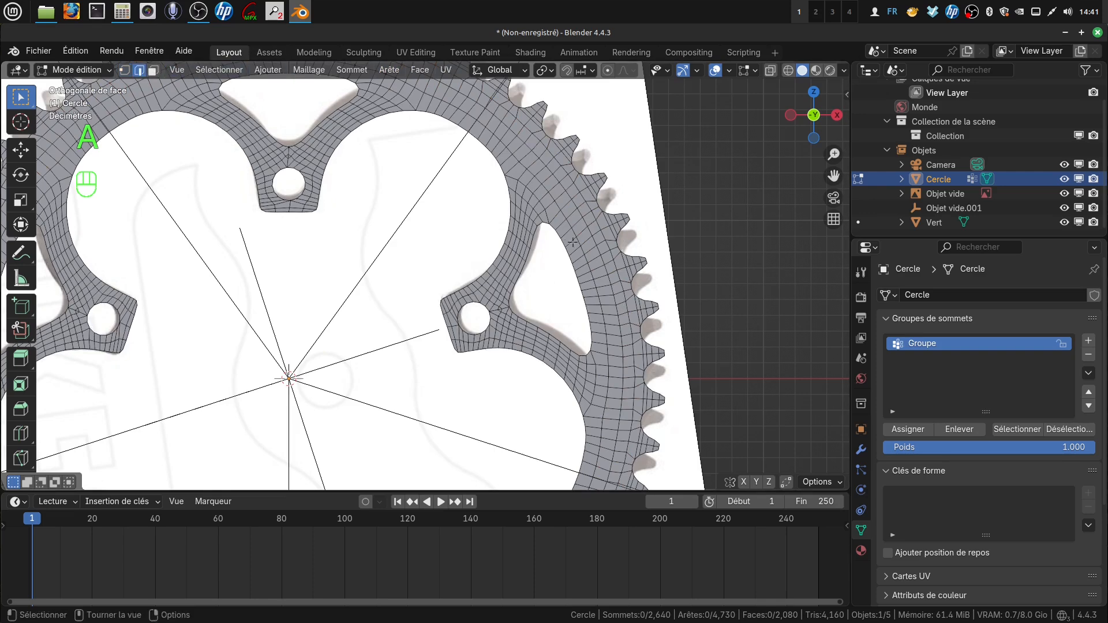
left_click(600, 226, "alt")
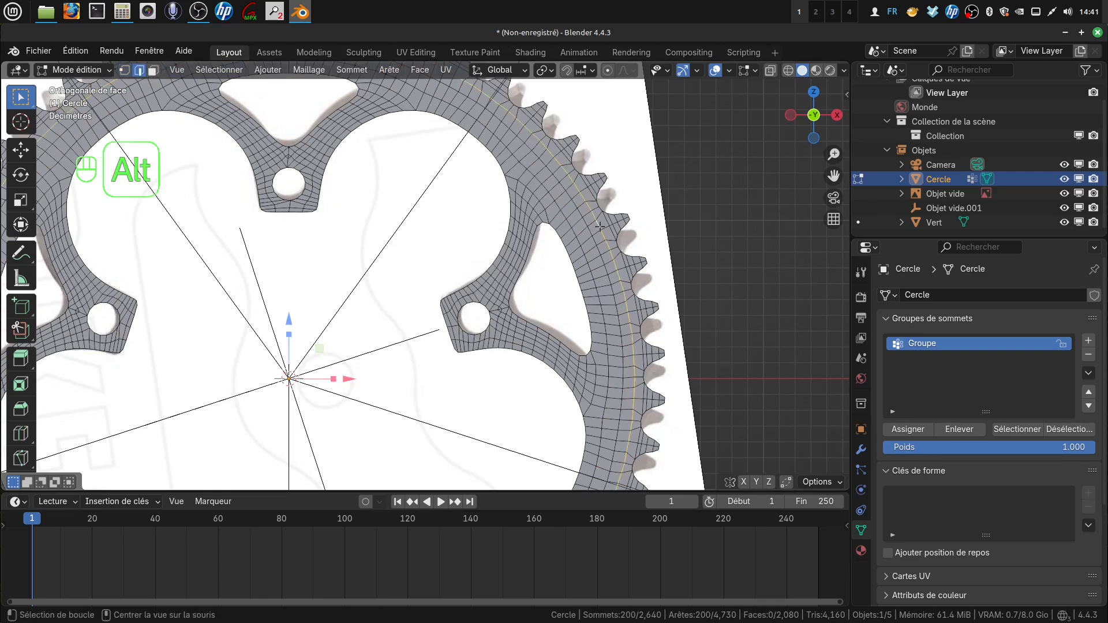
key("x")
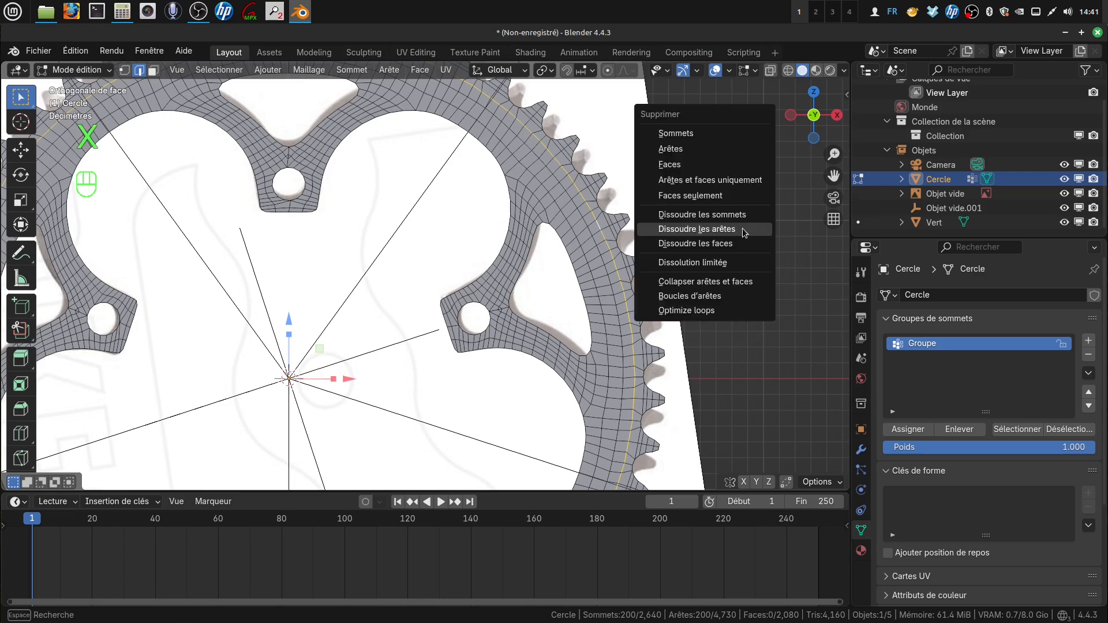
left_click(737, 233)
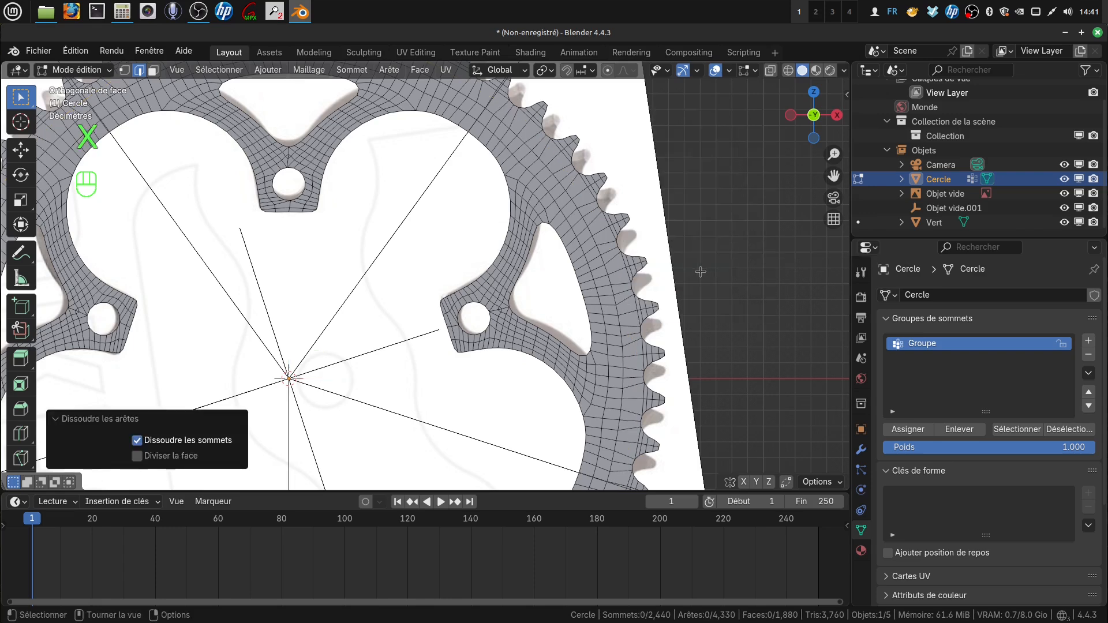
- In vertex mode, select the vertices of the vertex group Groupe and scale the body up to about 1.032
key("Tab")
key("Tab")
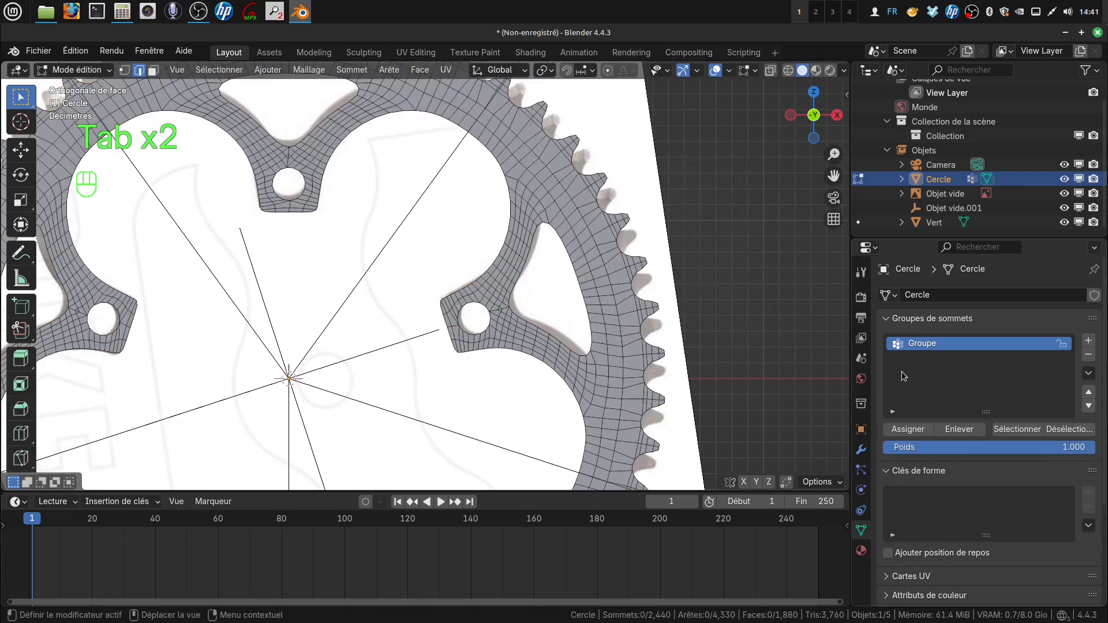
key("1")
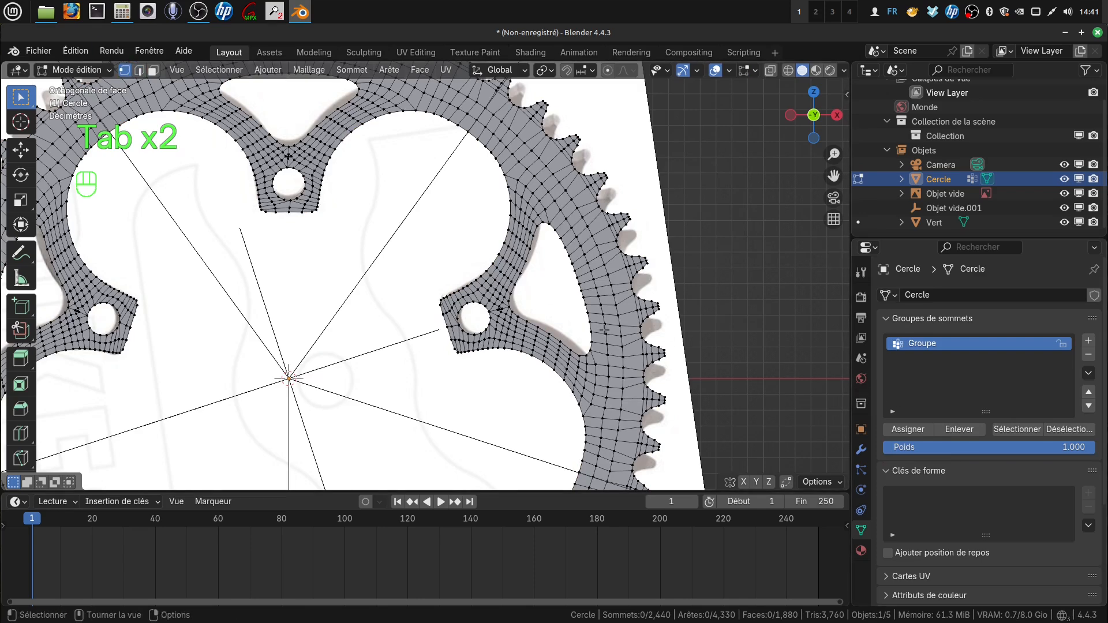
left_click(1009, 430)
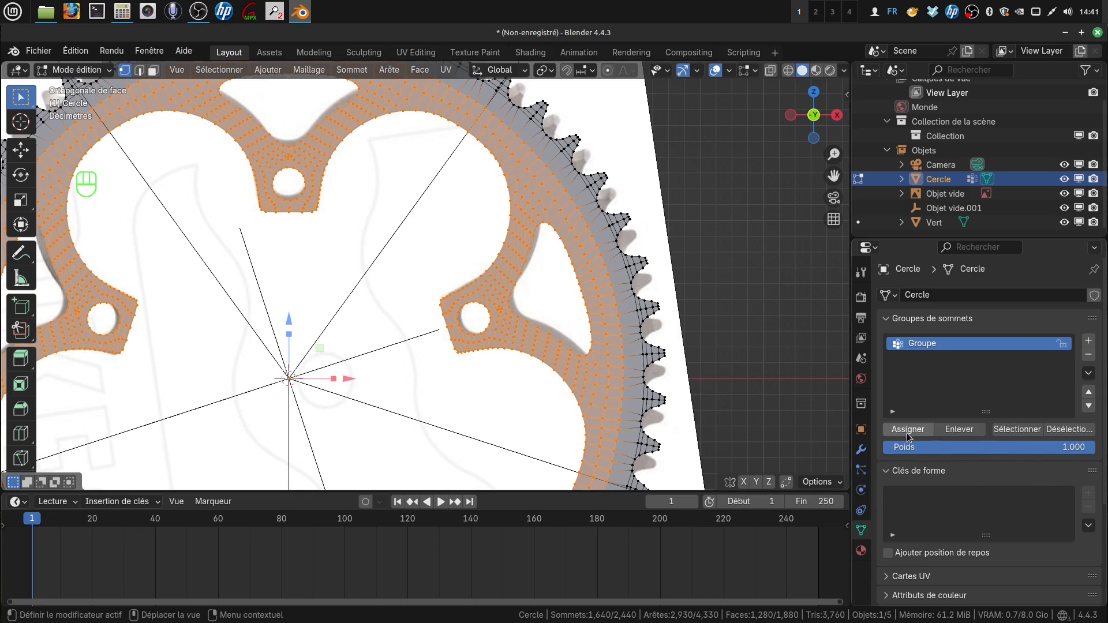
key("s")
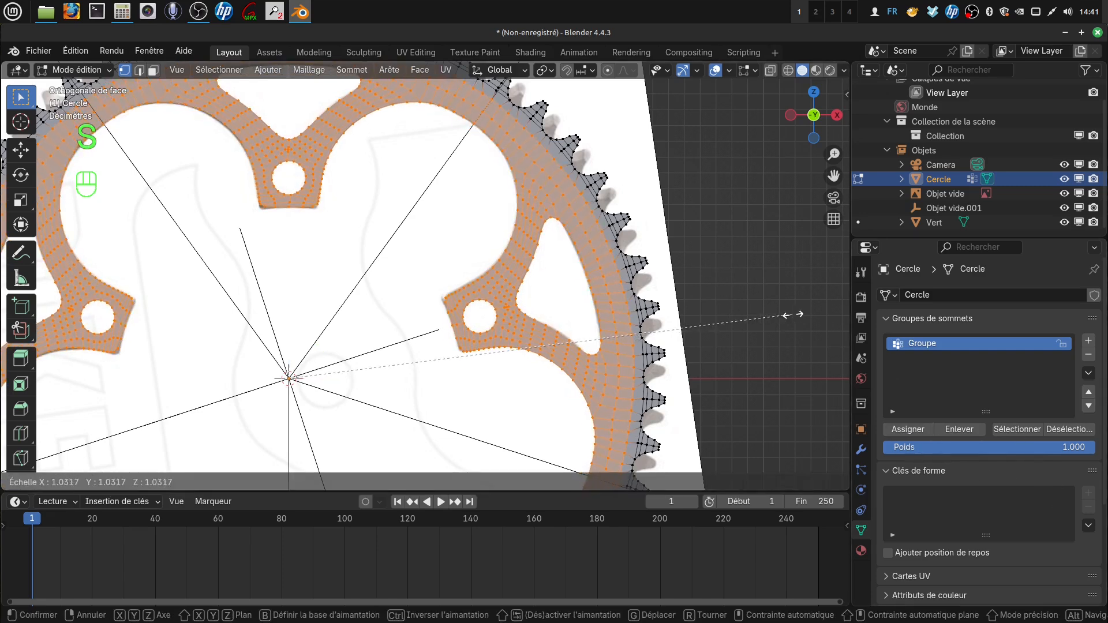
left_click(795, 315)
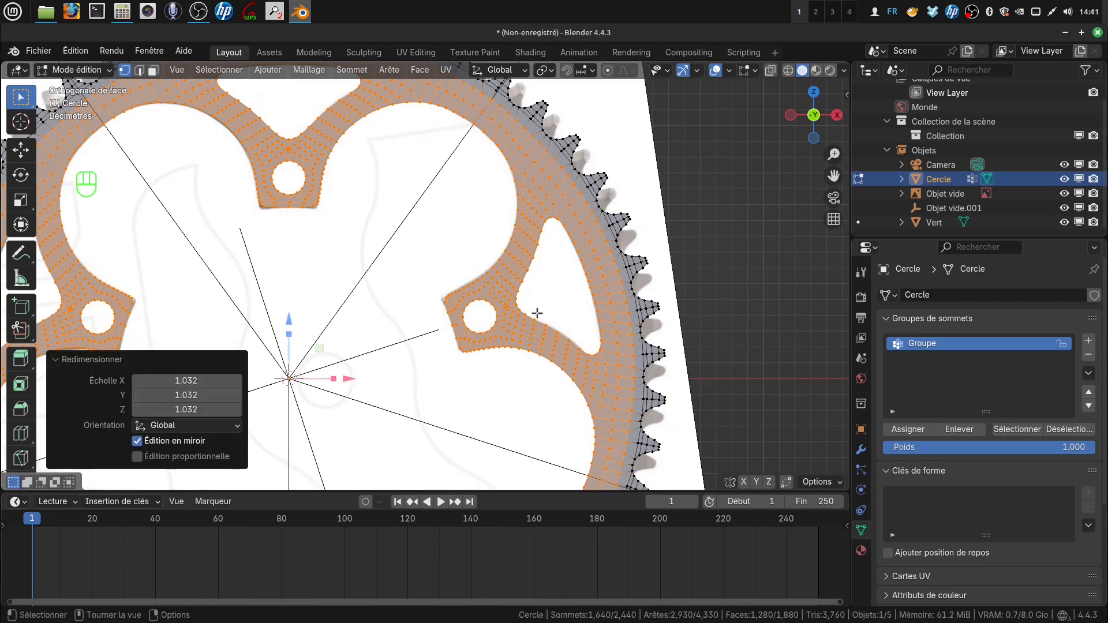
scroll(514, 261, "down", 4)
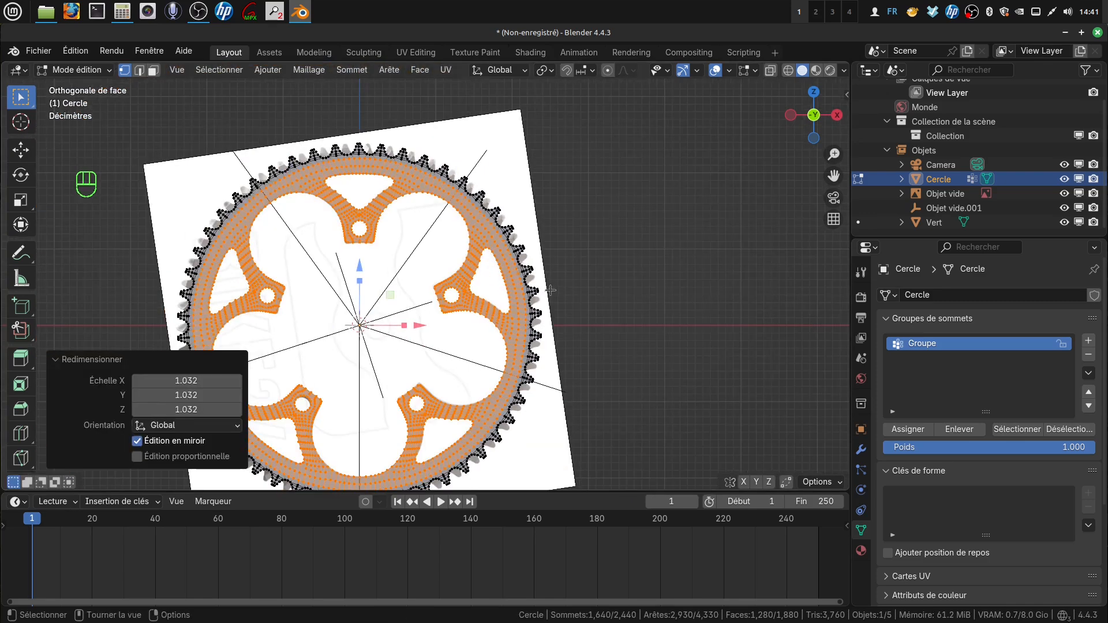
- Examine from an angle how the enlarged body meets the toothed ring, and clear the selection
key("Tab")
middle_click_drag(551, 290, 502, 304)
scroll(612, 341, "up", 2)
middle_click_drag(592, 315, 563, 374, "shift")
scroll(609, 345, "up", 2)
middle_click_drag(583, 333, 474, 341, "shift")
scroll(569, 334, "up", 2)
key("Tab")
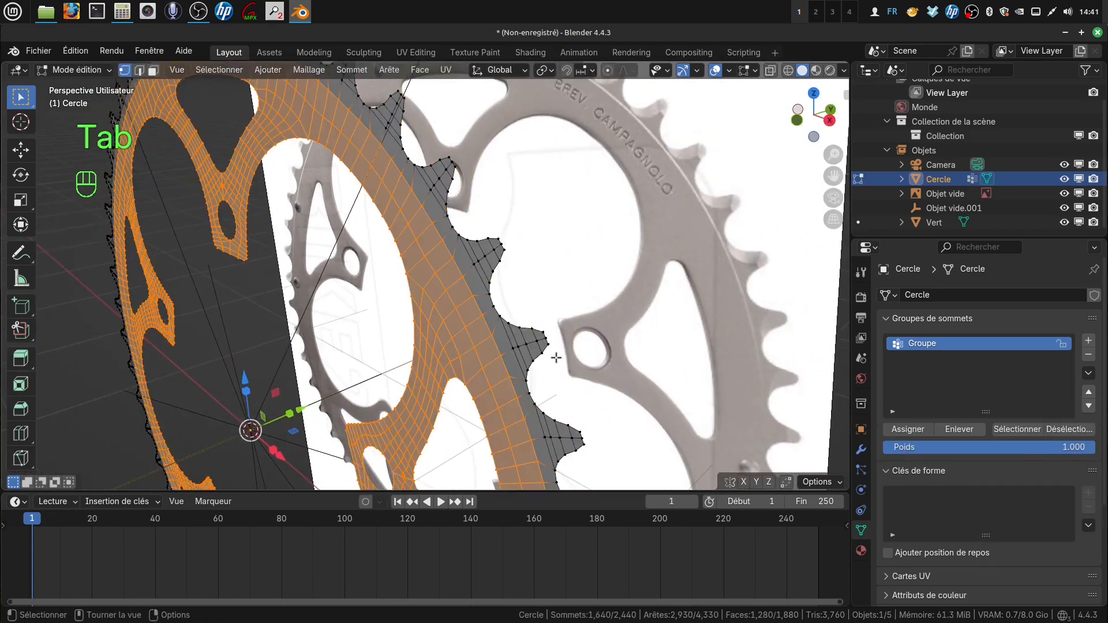
middle_click_drag(556, 358, 597, 345)
key("a")
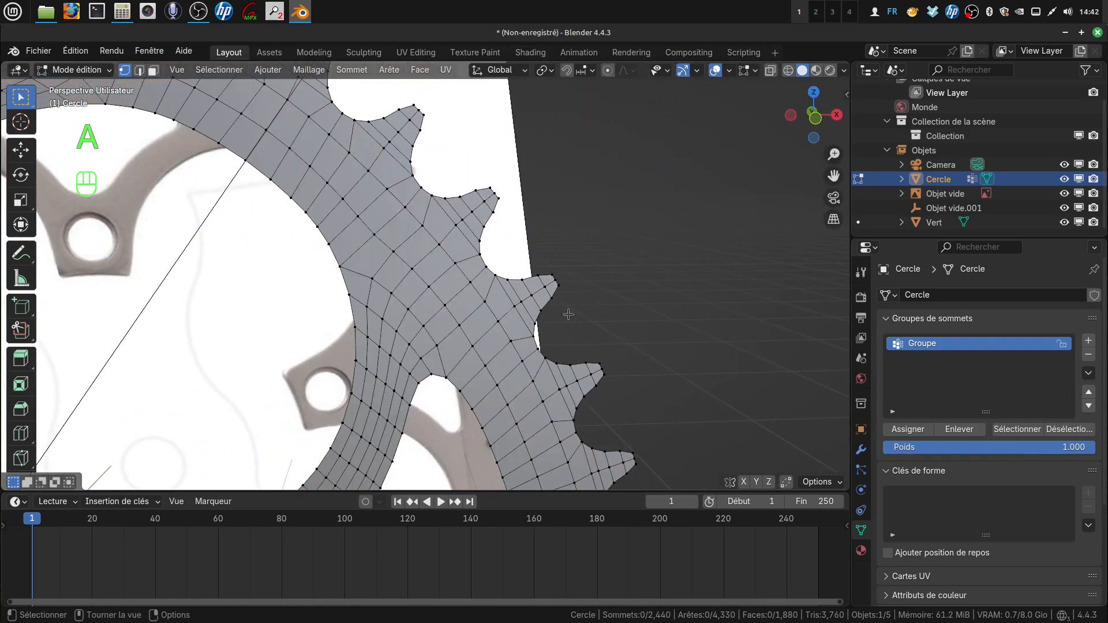
- Try to extend one tooth tip's circle-selected vertices with Select Similar by number of connected edges, undo it, and deselect everything
key("c")
left_click_drag(553, 267, 549, 282)
key("Escape")
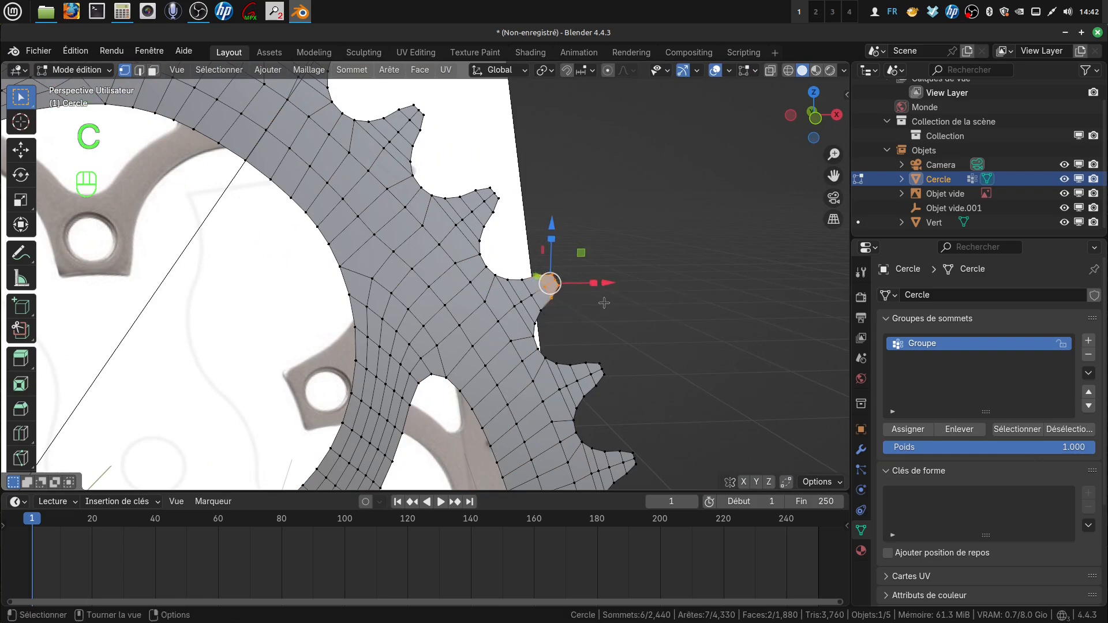
scroll(604, 303, "down", 1)
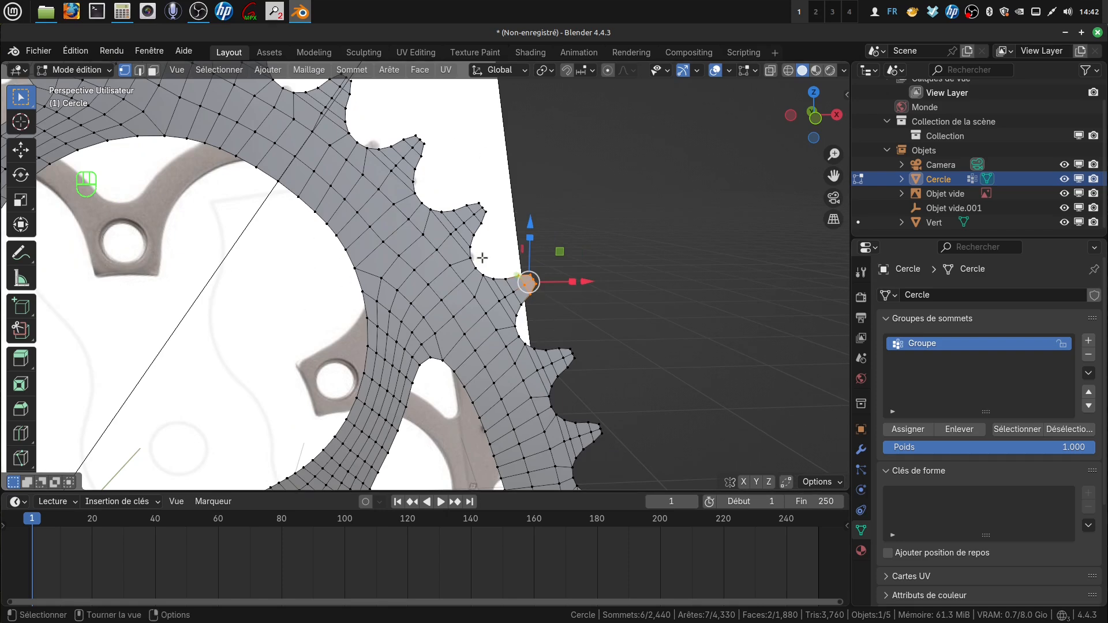
middle_click_drag(579, 300, 555, 311)
left_click(218, 71)
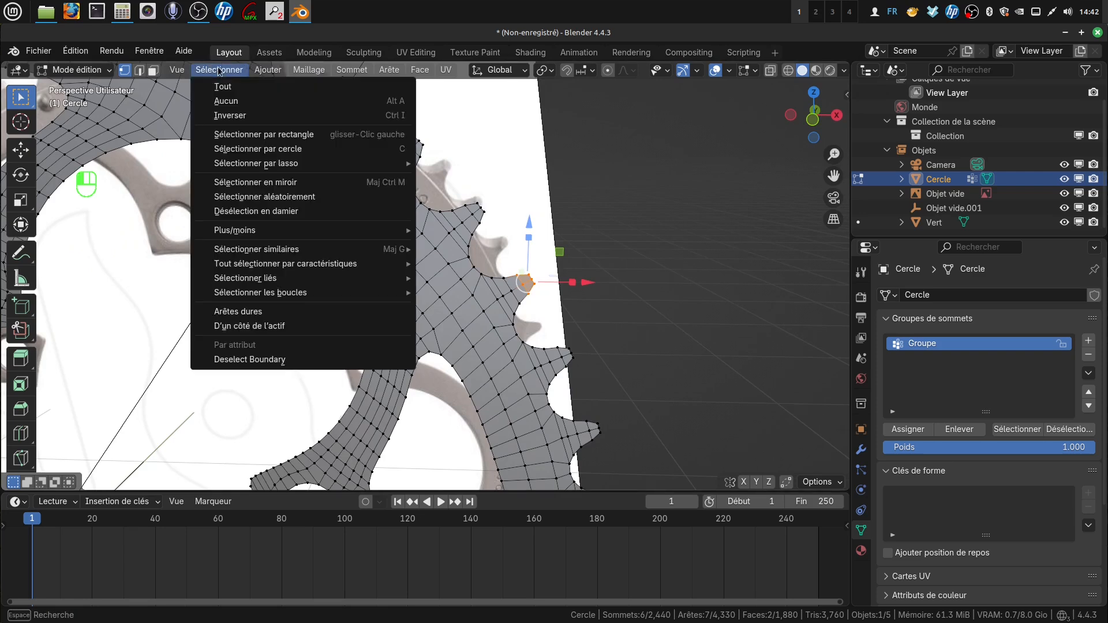
mouse_move(264, 249)
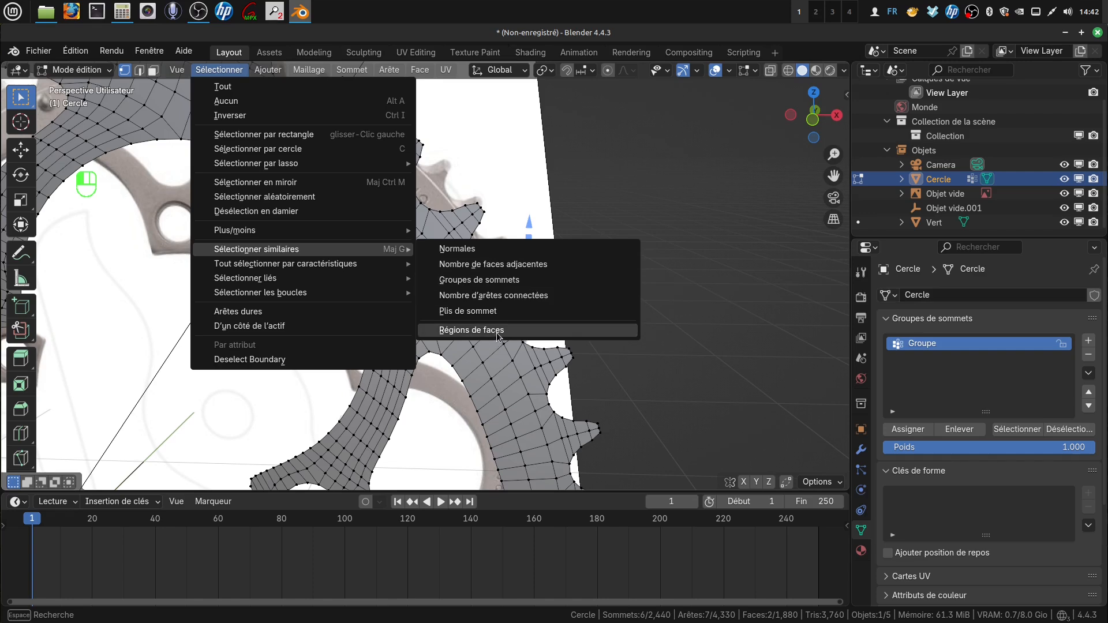
left_click(517, 297)
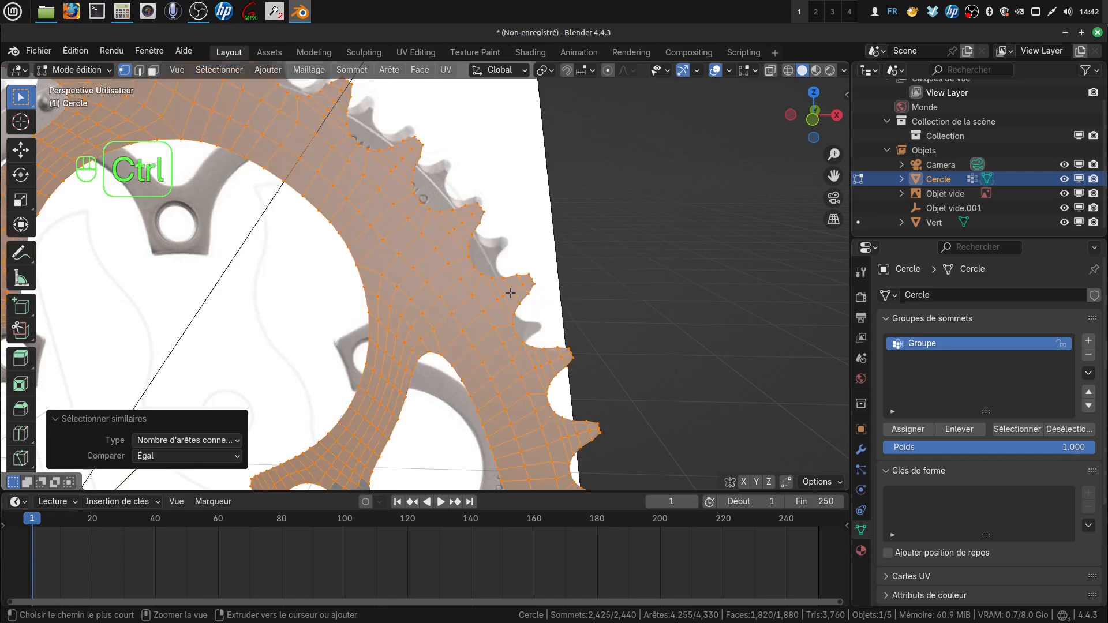
key("ctrl+z")
key("a")
key("a")
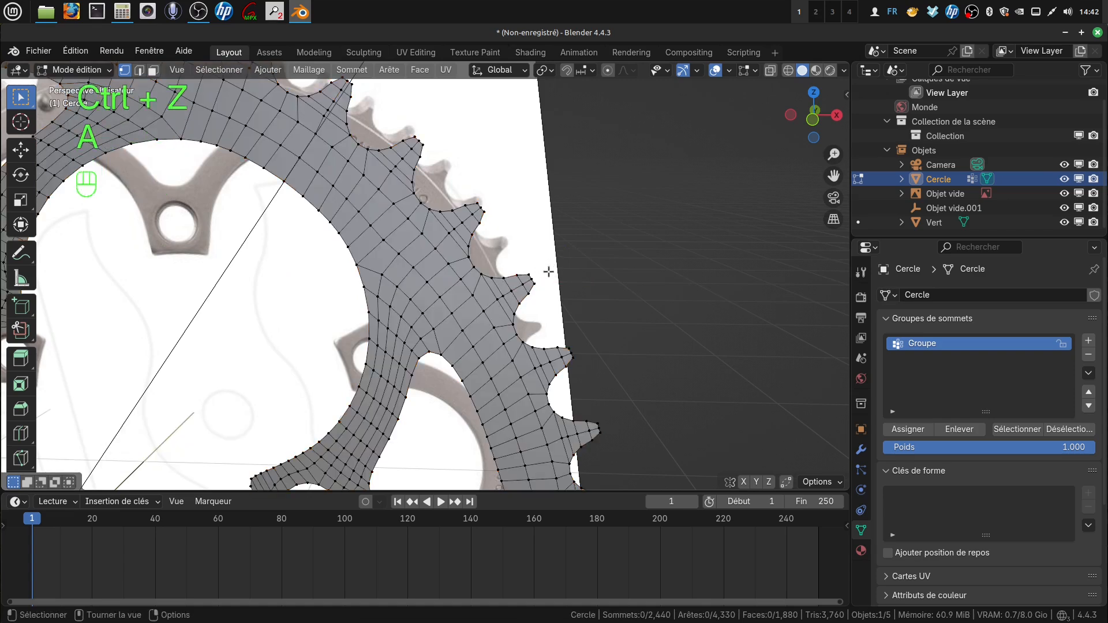
- In object mode, add a Solidify modifier to the chainring and set its thickness to 0.06 m
middle_click_drag(511, 293, 522, 292)
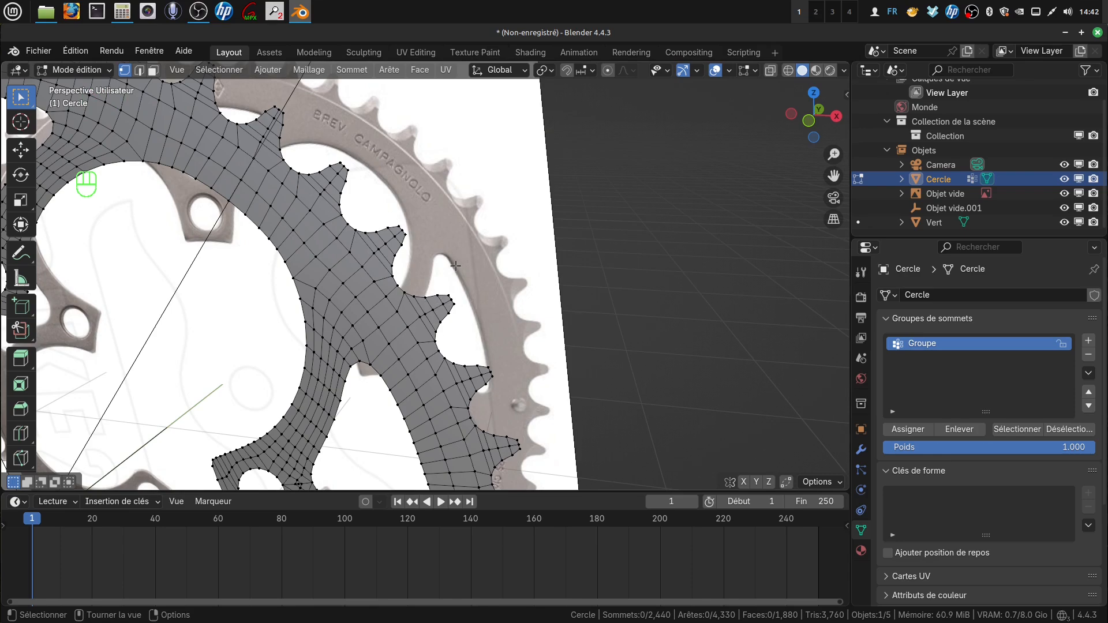
middle_click_drag(455, 266, 576, 268)
key("Tab")
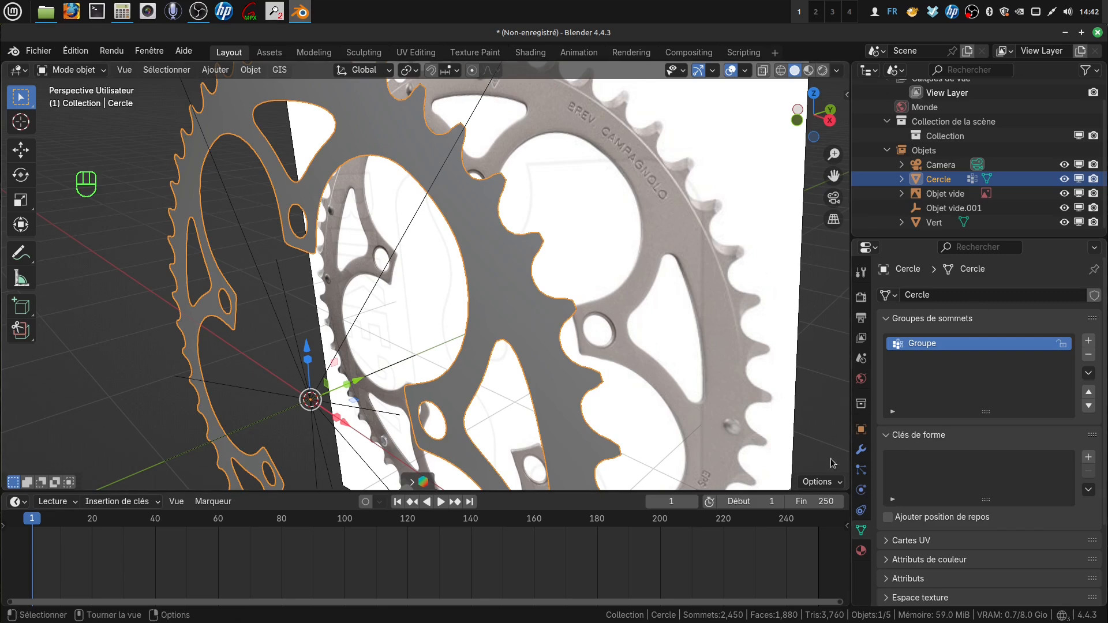
left_click(860, 449)
left_click(977, 295)
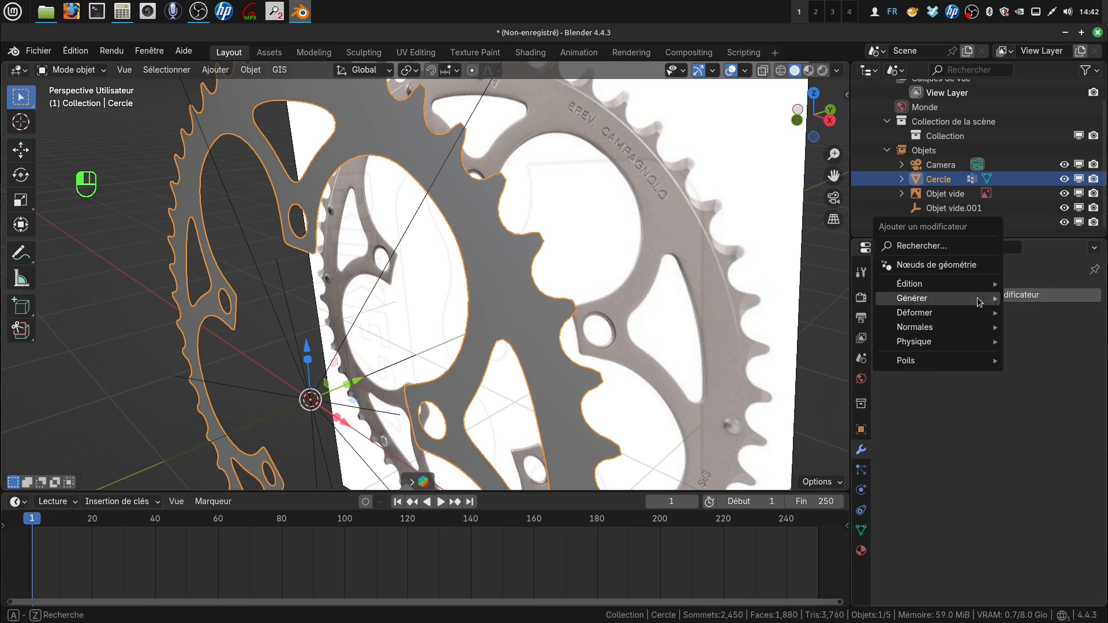
mouse_move(909, 314)
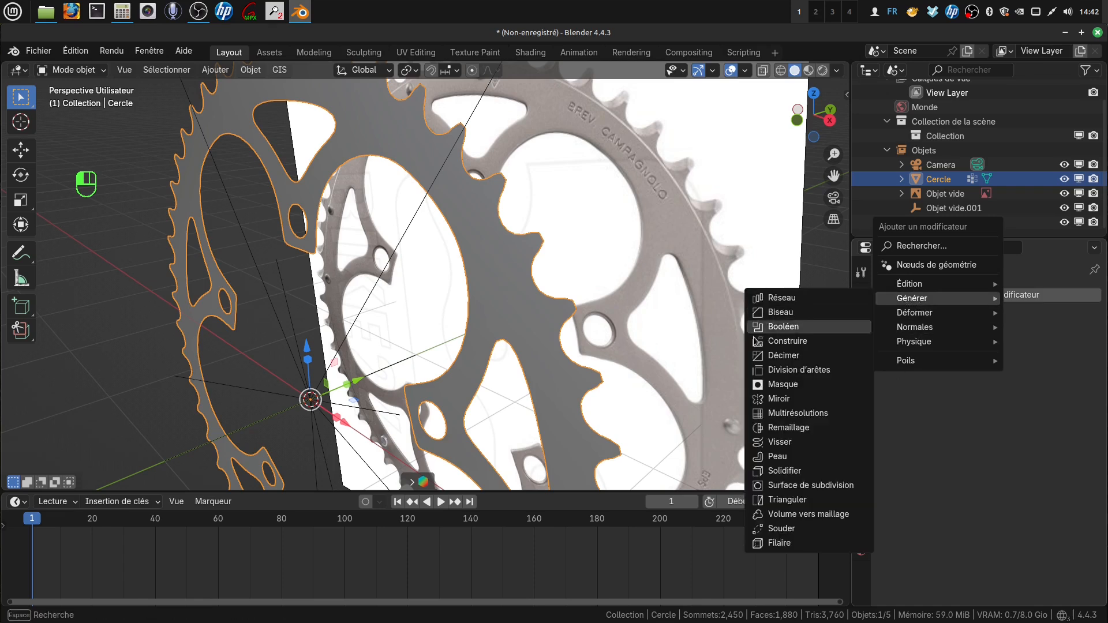
left_click(783, 471)
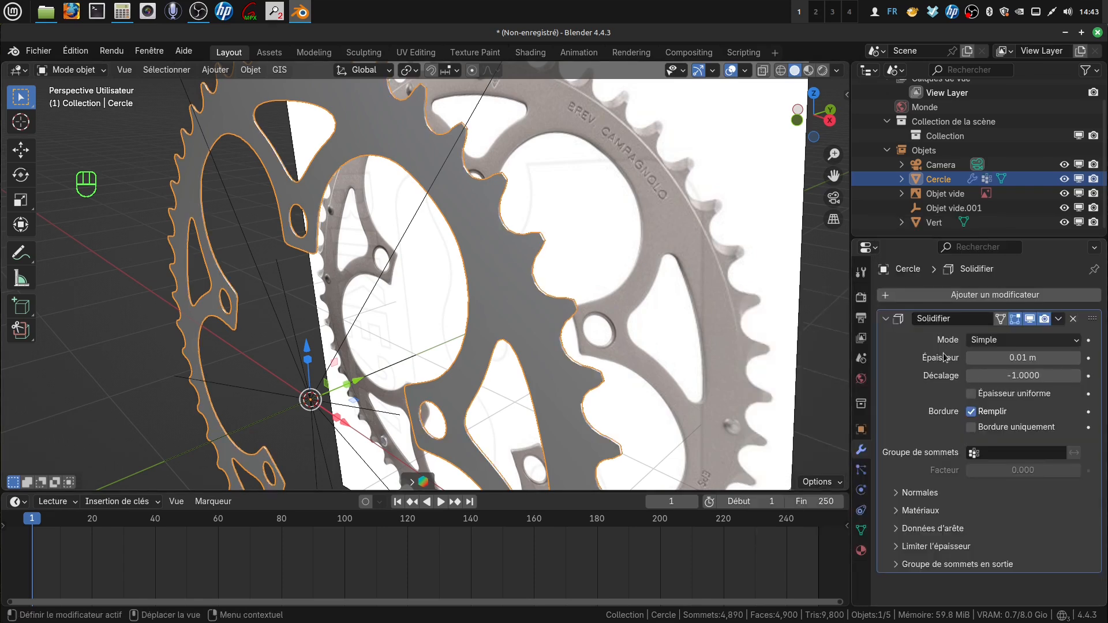
left_click_drag(1021, 358, 1056, 358)
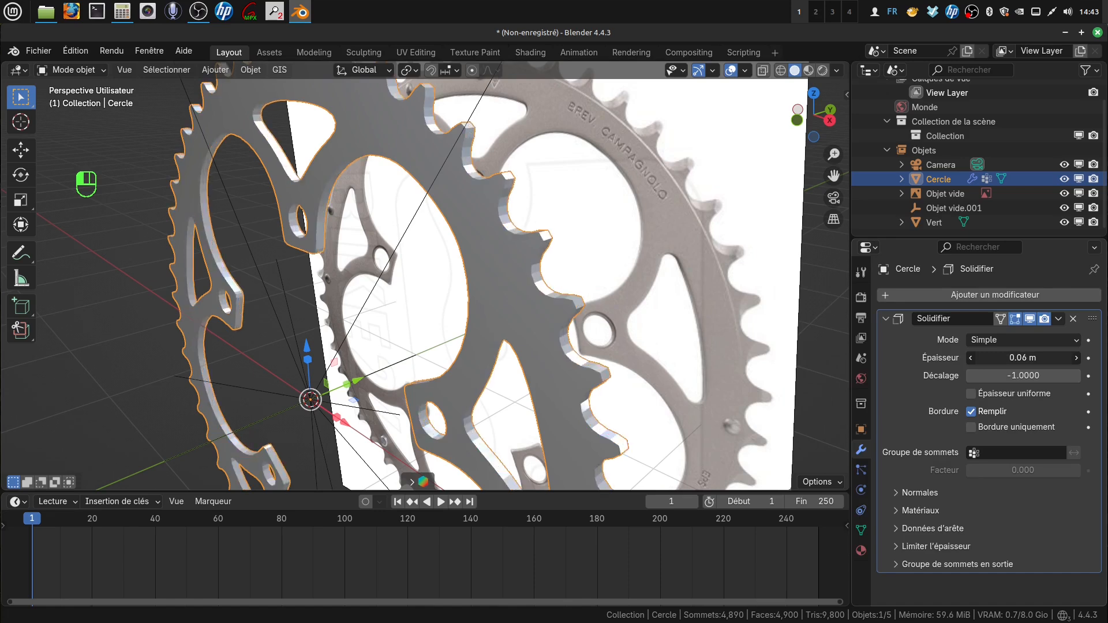
- Check the thickened chainring from the side and apply its Solidify modifier
middle_click_drag(707, 327, 649, 340)
scroll(632, 327, "up", 1)
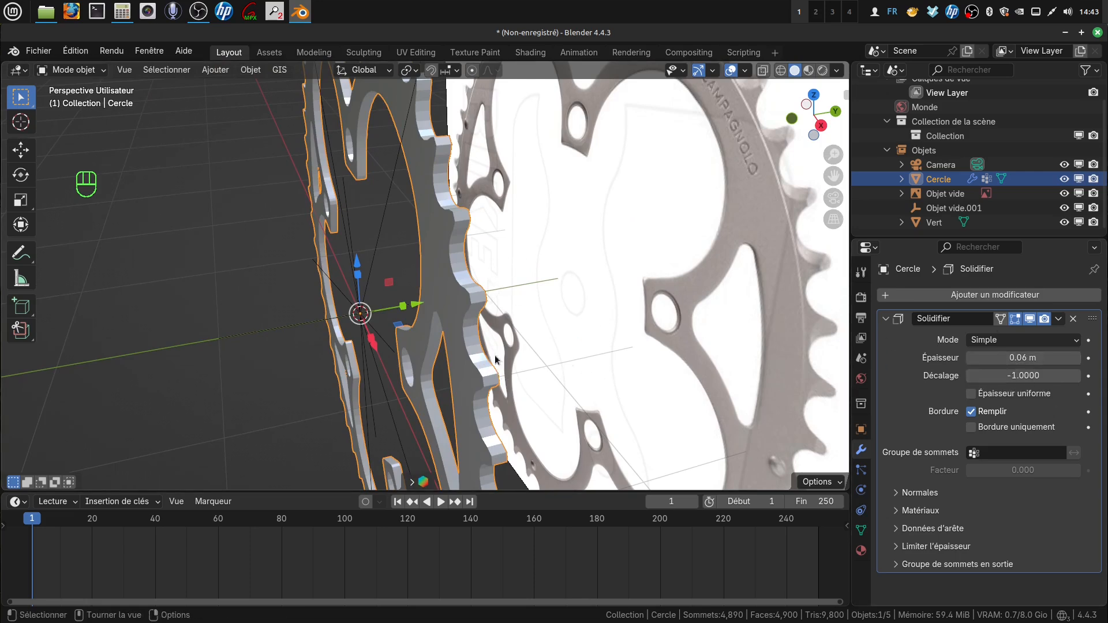
scroll(511, 356, "down", 5)
middle_click_drag(507, 334, 569, 319)
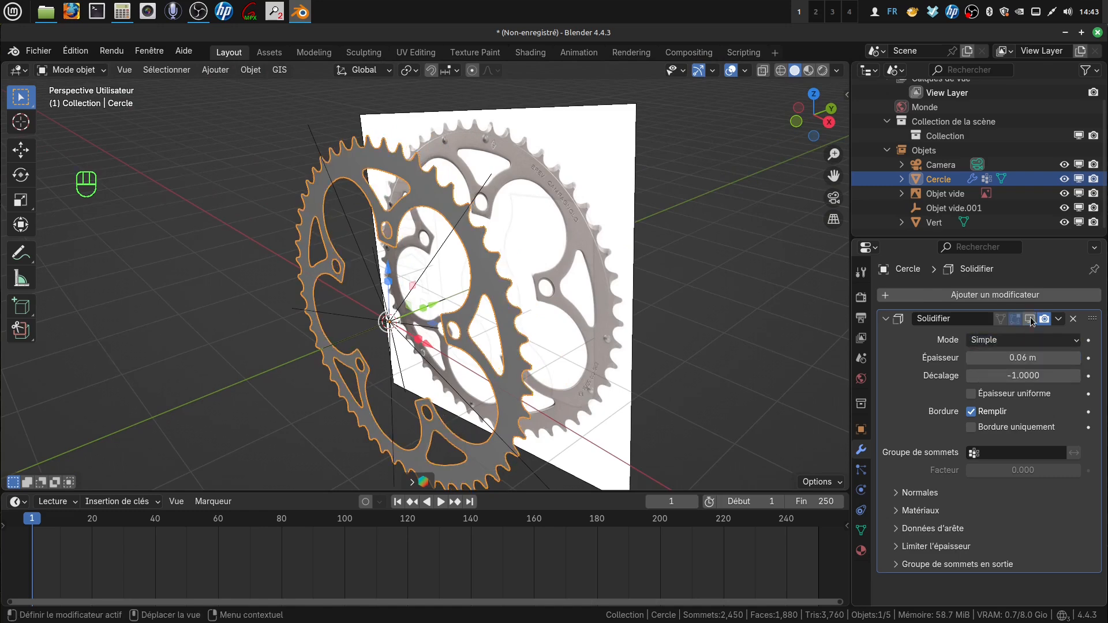
left_click(1059, 319)
left_click(1016, 342)
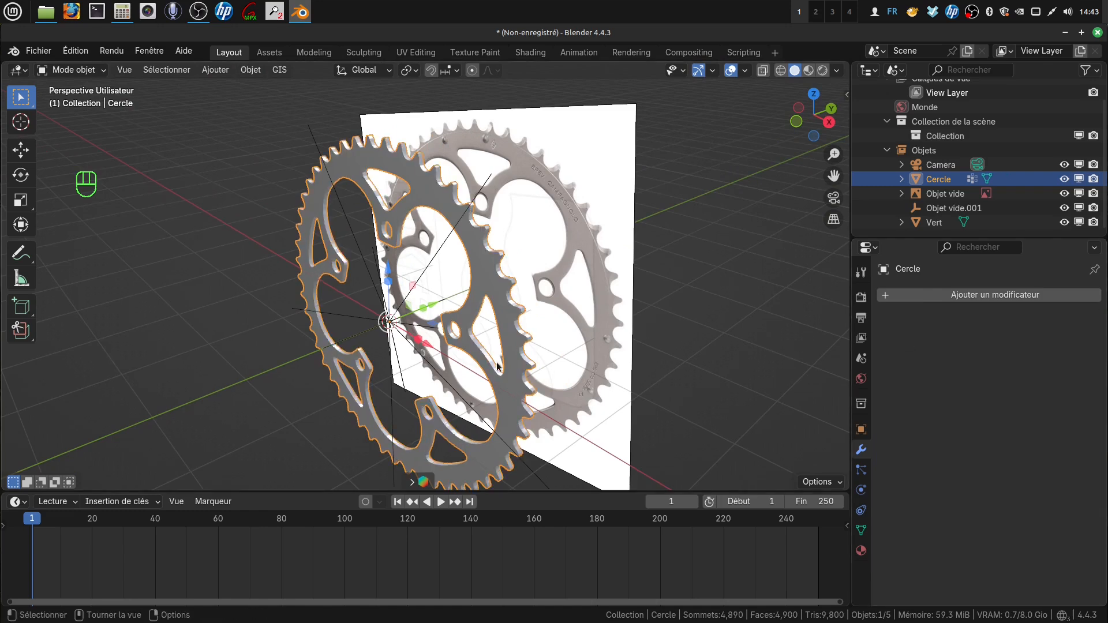
- Check the solidified mesh in edit mode and its face normals with the Face Orientation overlay, and switch the overlay off again
scroll(525, 338, "up", 1)
middle_click_drag(531, 340, 537, 309, "shift")
key("Tab")
key("Tab")
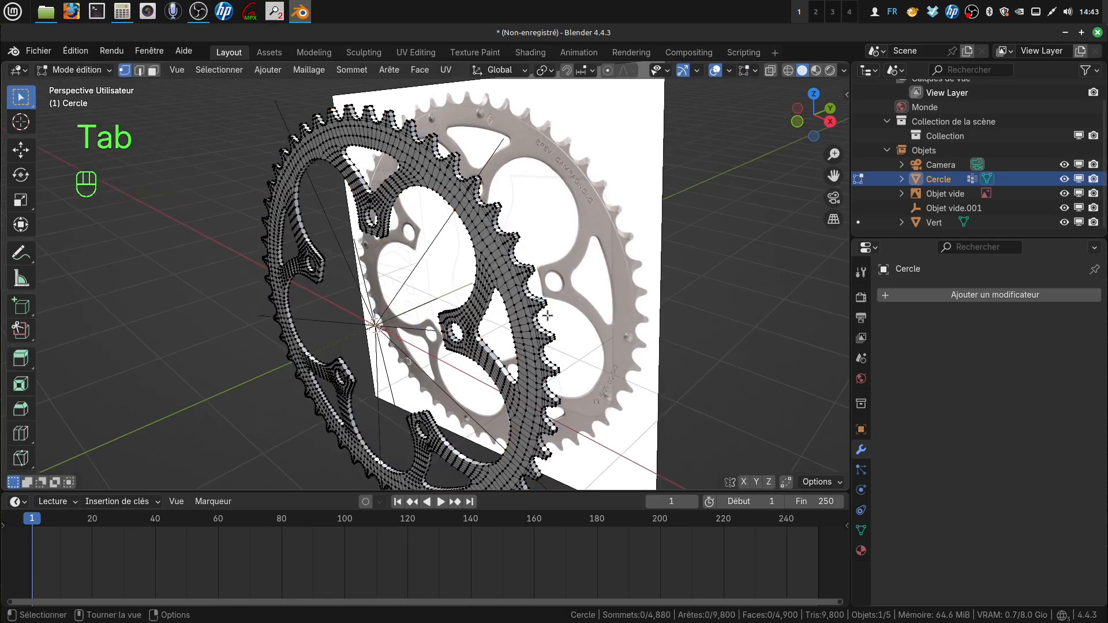
key("q")
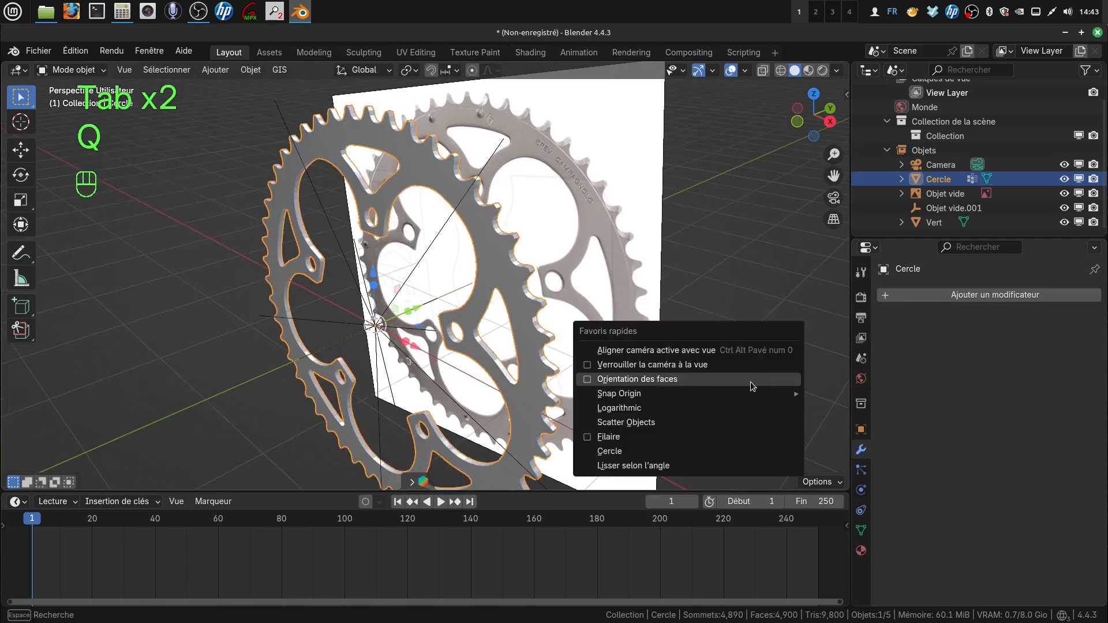
left_click(587, 380)
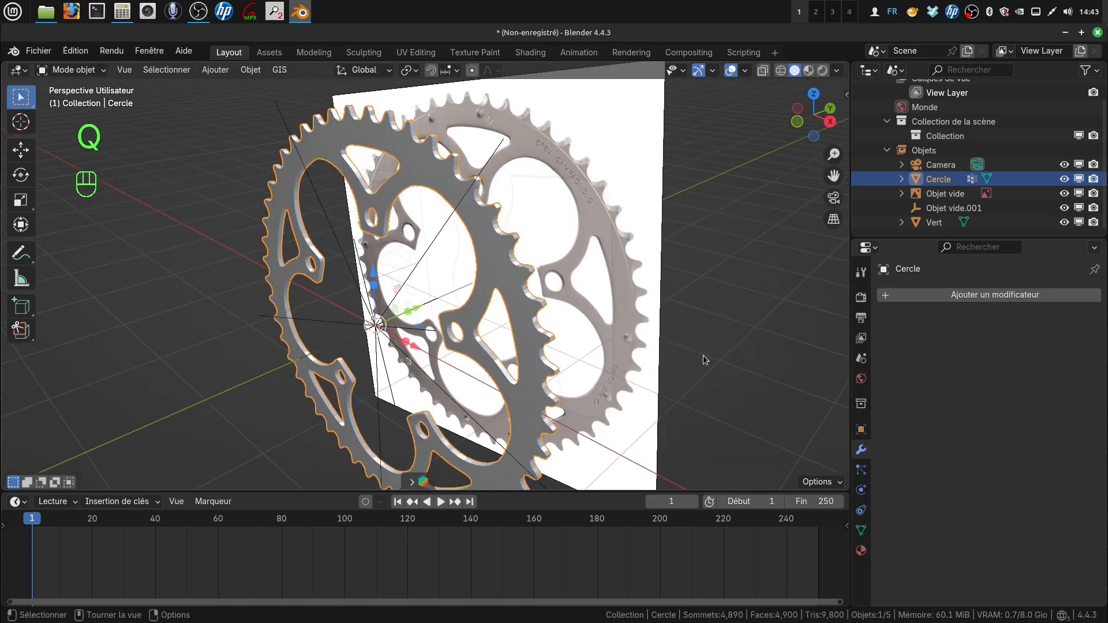
key("q")
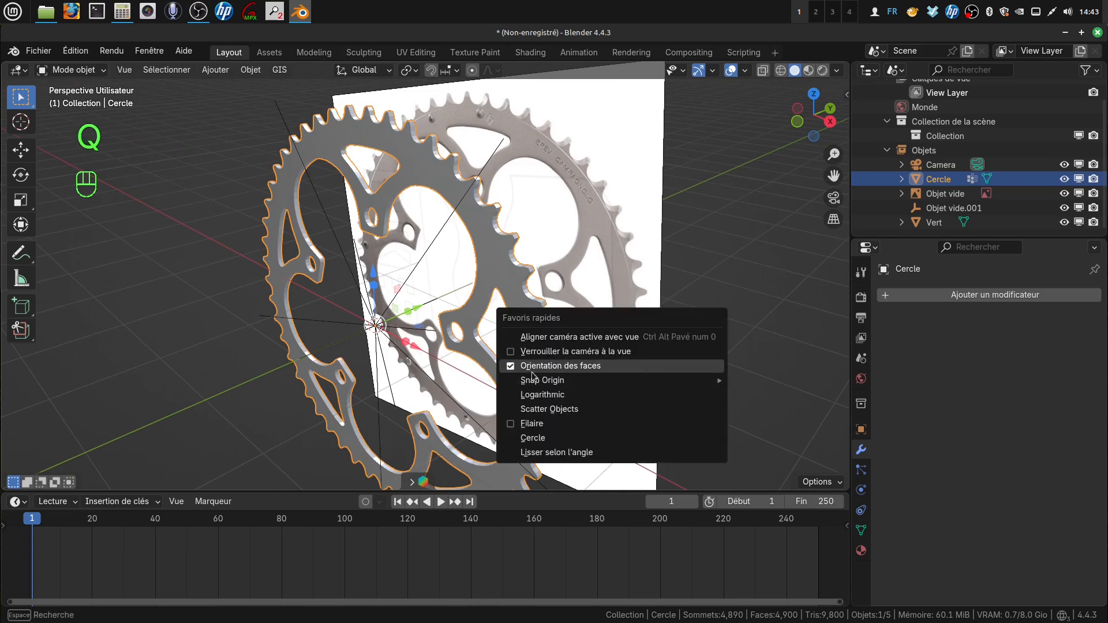
left_click(511, 367)
- In face mode, select the two adjacent side faces at the tip of one tooth
middle_click_drag(510, 367, 559, 345)
scroll(558, 341, "up", 2)
middle_click_drag(552, 297, 469, 319, "shift")
scroll(488, 359, "up", 3)
key("Tab")
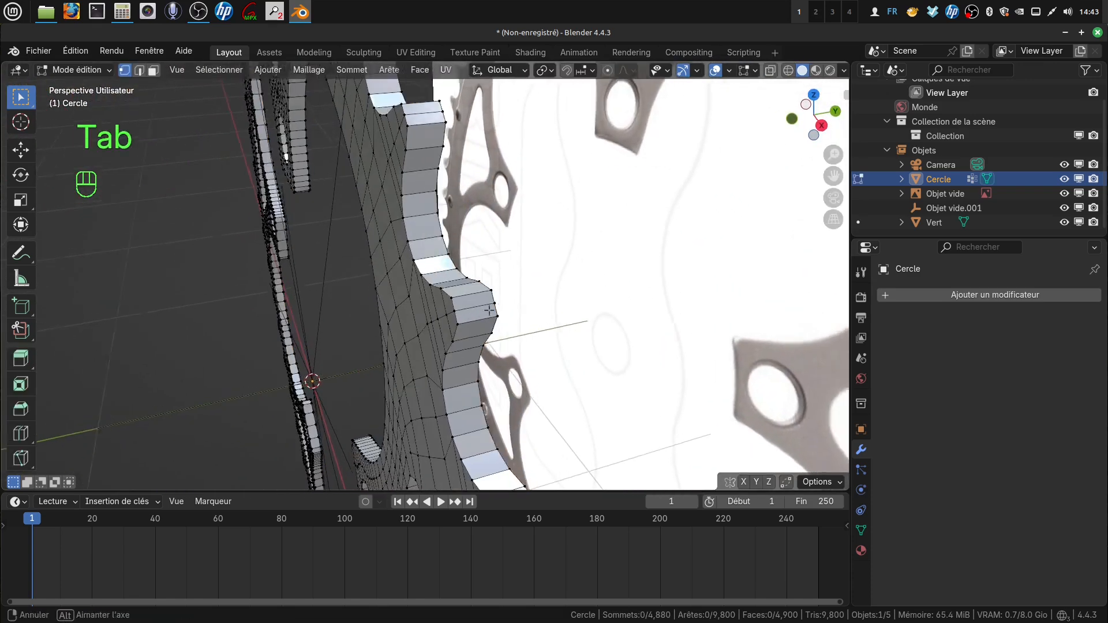
middle_click_drag(231, 107, 269, 119)
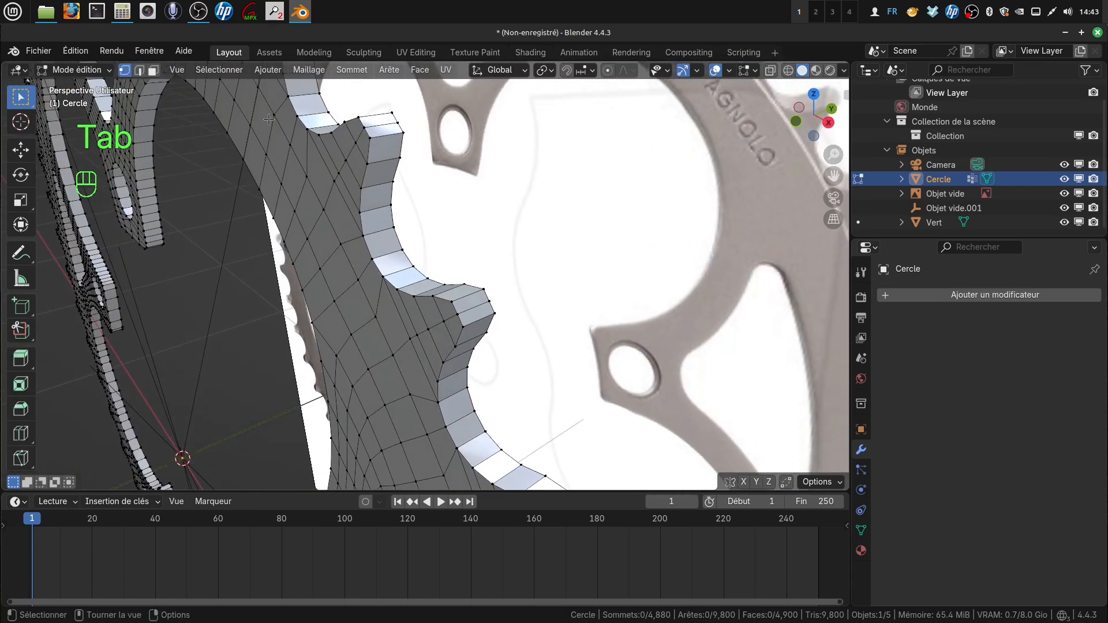
left_click(152, 70)
left_click(471, 300)
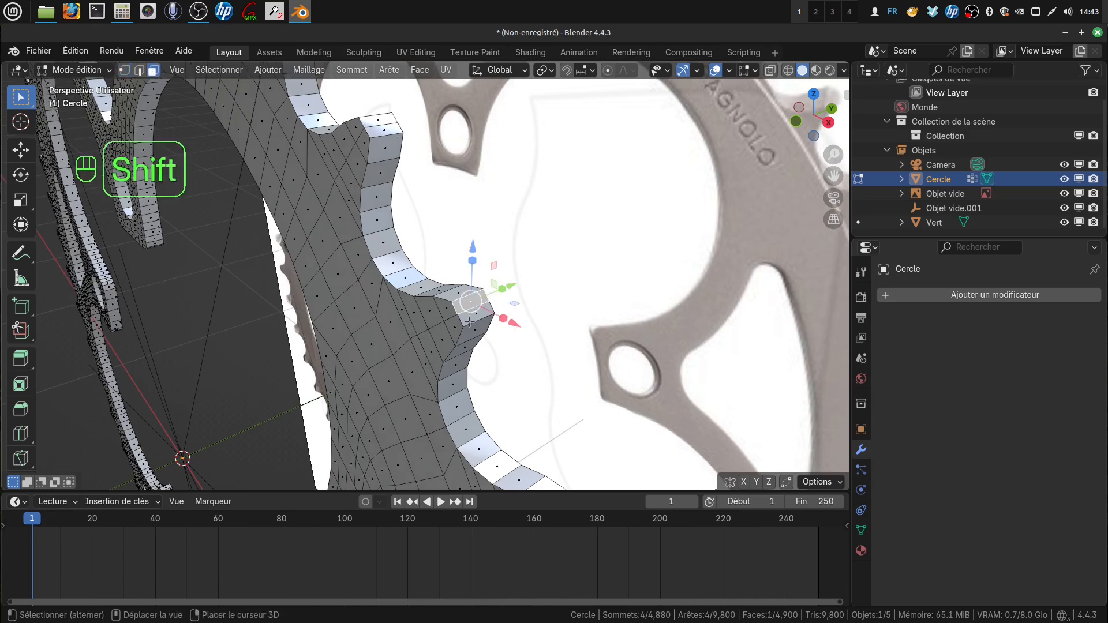
left_click(473, 319, "shift")
middle_click_drag(472, 319, 514, 300)
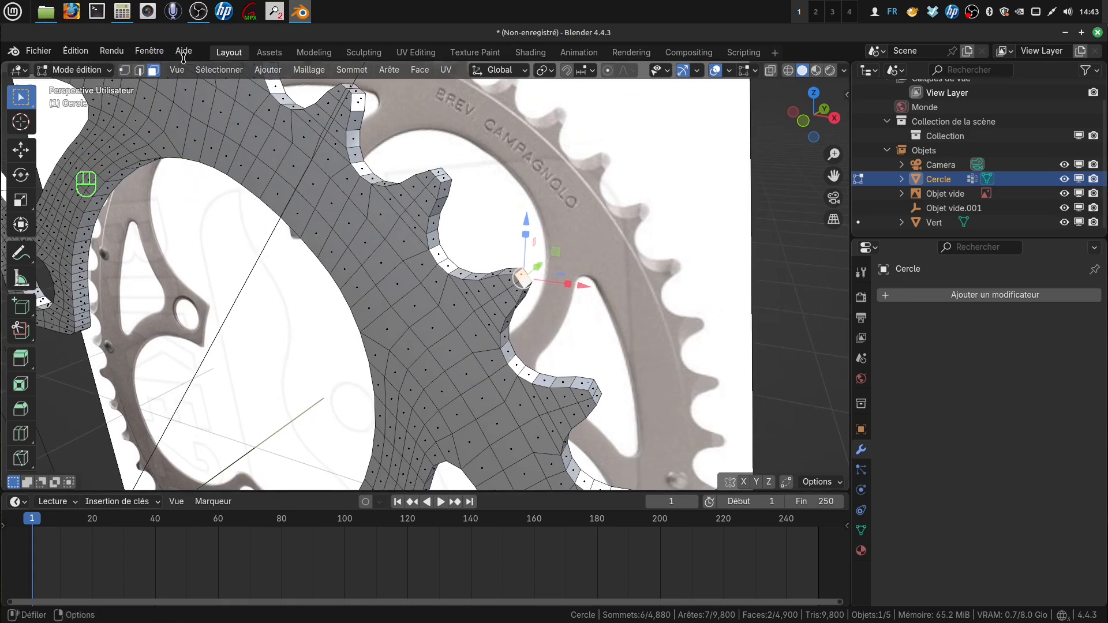
- Extend the selection to similar faces by perimeter with a threshold of 0.01000, and grow it by one ring of faces
left_click(224, 71)
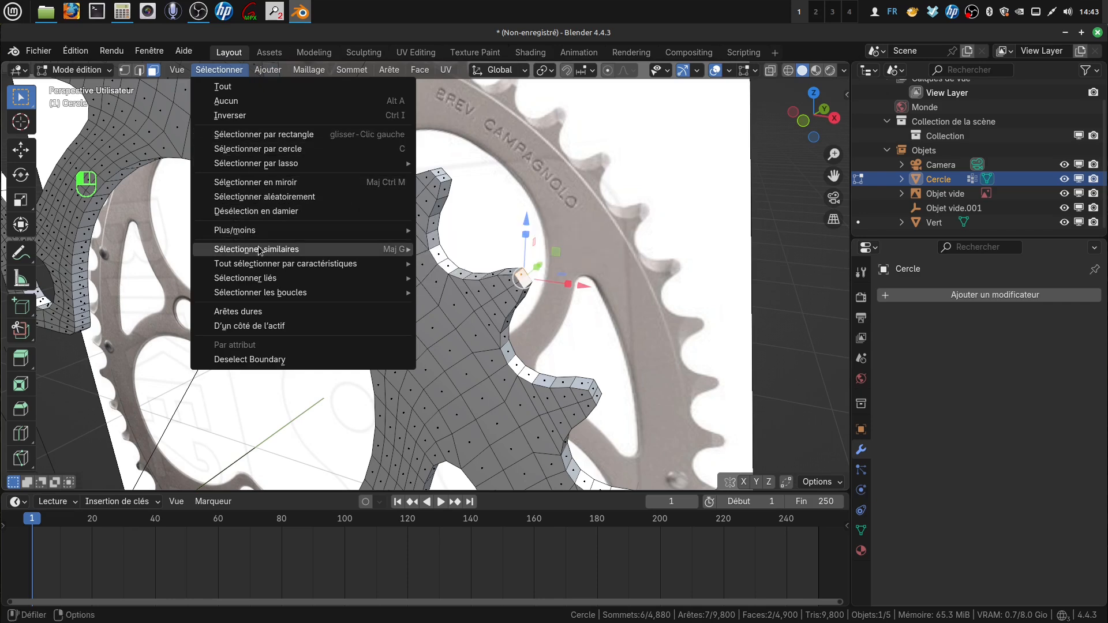
mouse_move(265, 250)
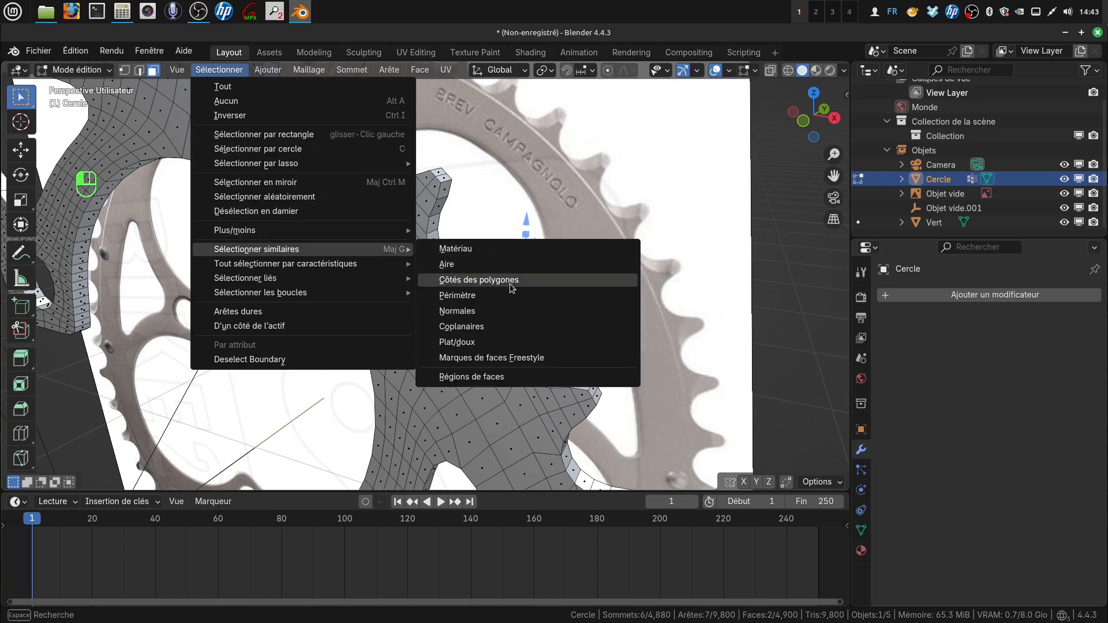
left_click(496, 295)
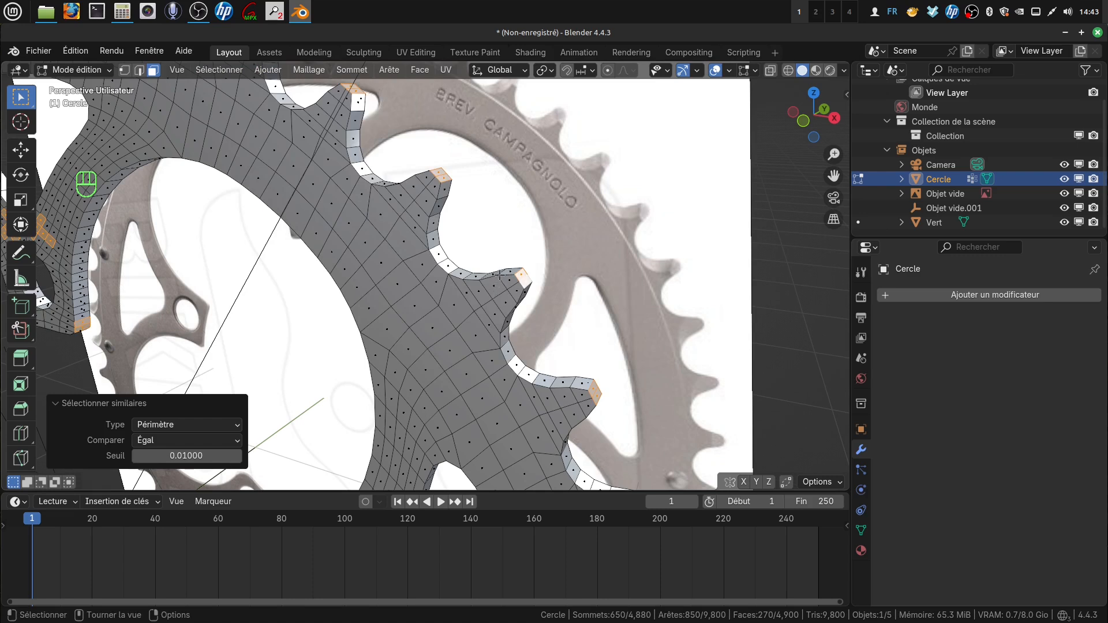
key("ctrl")
key("ctrl+KP_Add")
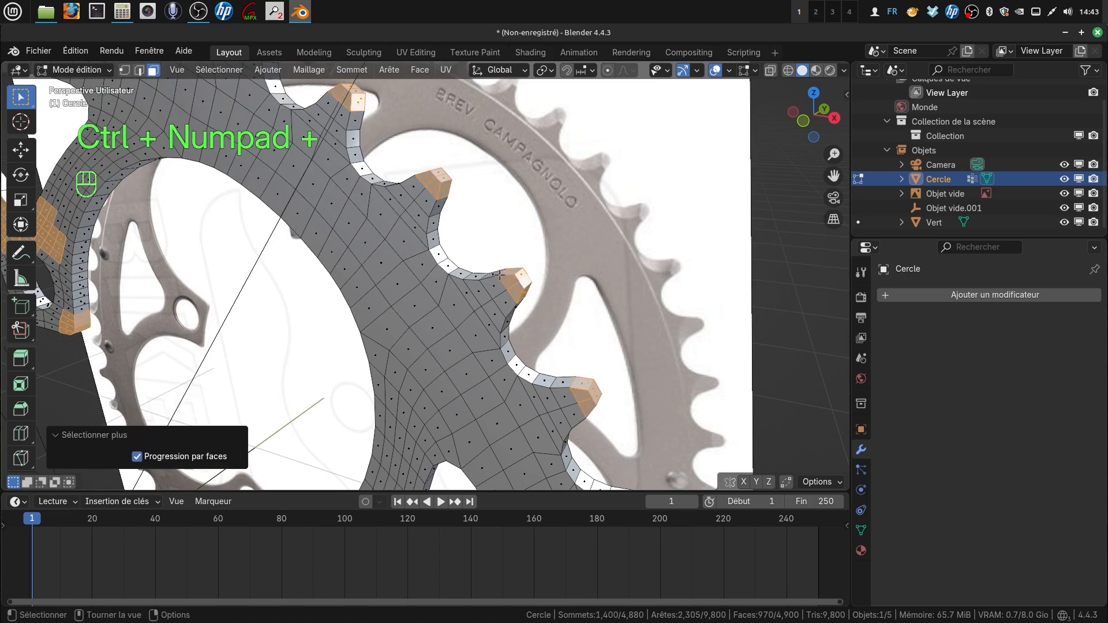
- Deselect the faces around the five mounting holes with Circle Select in wireframe shading, leaving only the tooth tips selected
scroll(457, 181, "down", 10)
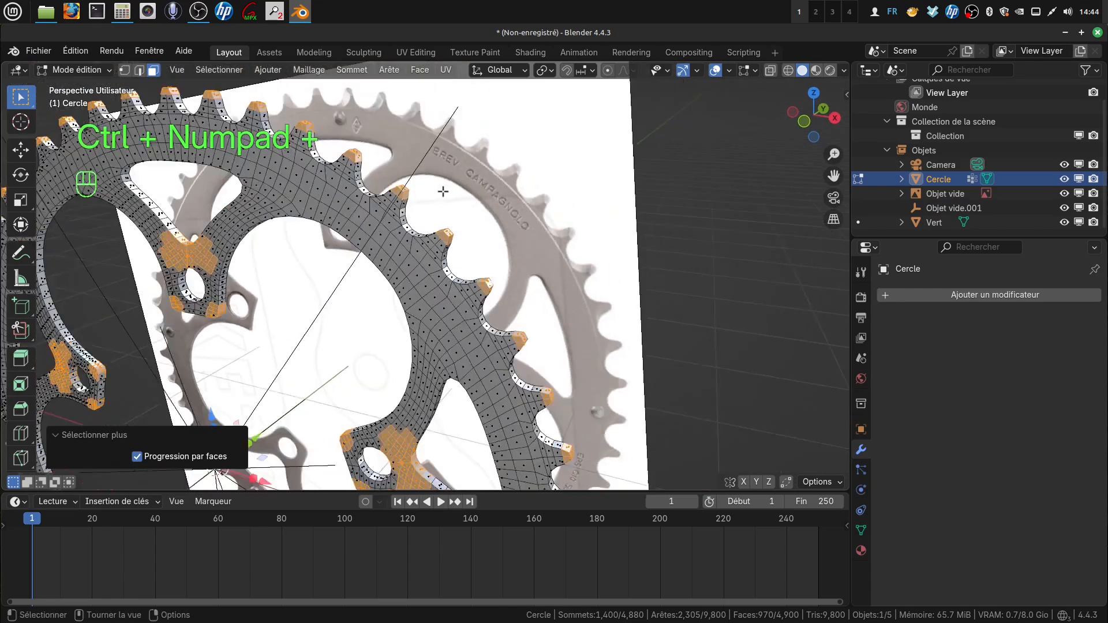
key("shift")
middle_click_drag(384, 261, 541, 210)
middle_click_drag(493, 239, 470, 222)
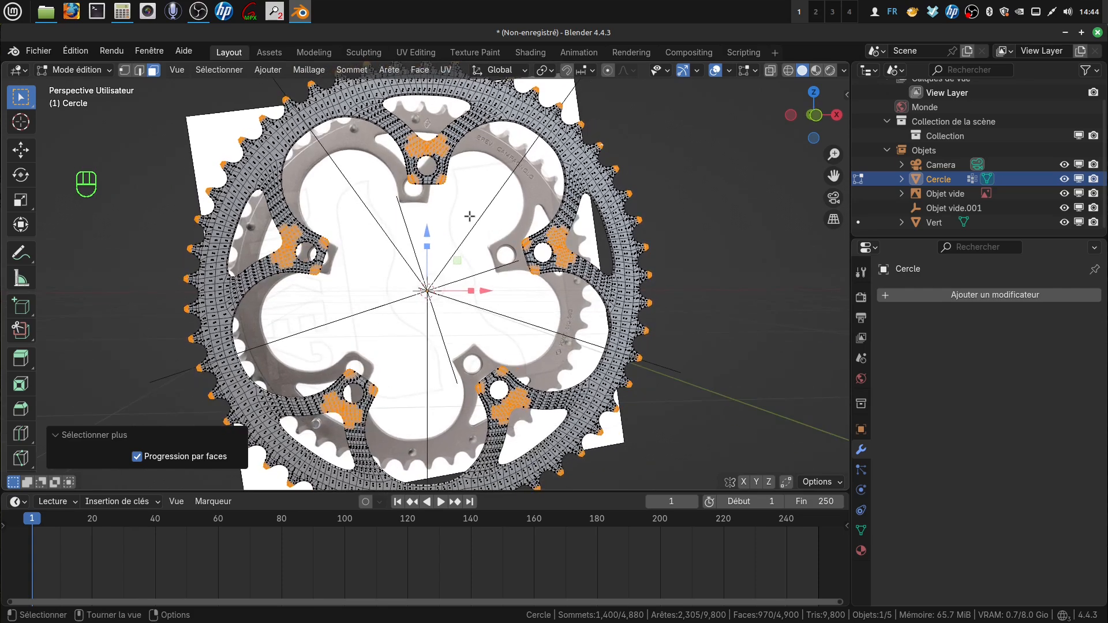
key("alt+z")
key("c")
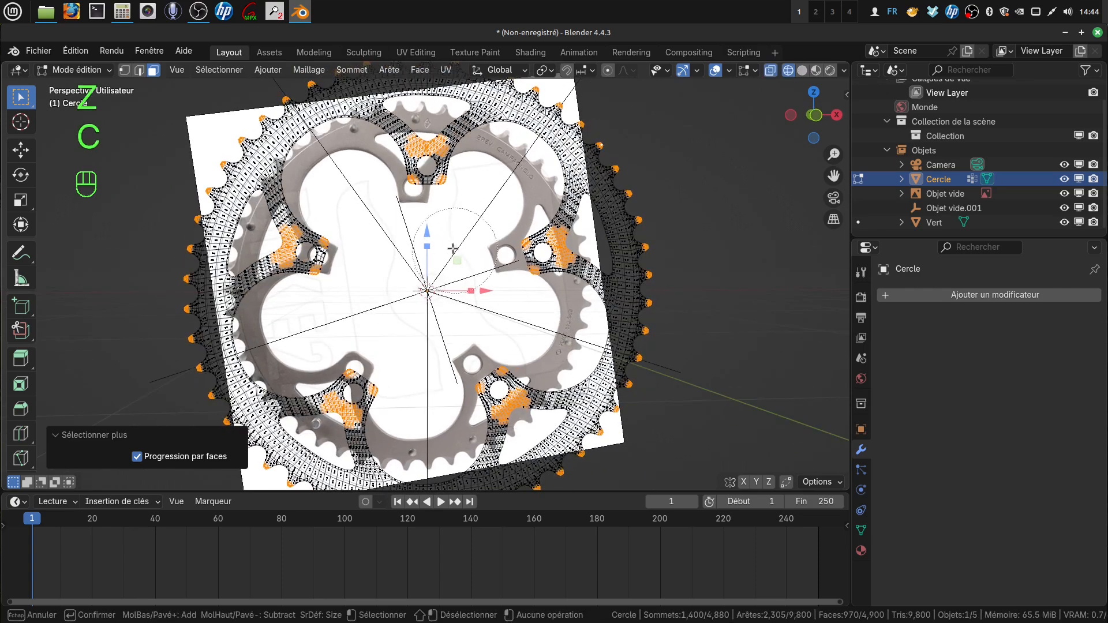
mouse_move(453, 248)
left_mouse_down("shift")
mouse_move(433, 220)
mouse_move(427, 167)
mouse_move(305, 284)
mouse_move(320, 254)
mouse_move(346, 393)
mouse_move(499, 369)
mouse_move(534, 260)
left_mouse_up("shift")
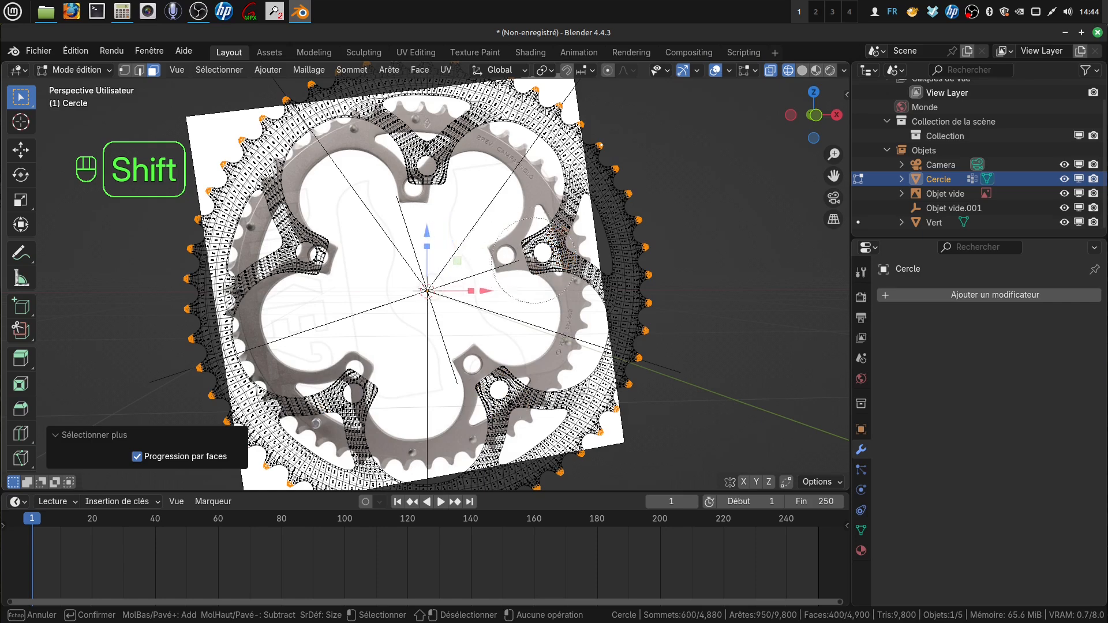
right_click(499, 255)
- Return to solid shading, scale the selected tooth tips by 0.443 along Y to taper them, and leave edit mode
left_click(861, 429)
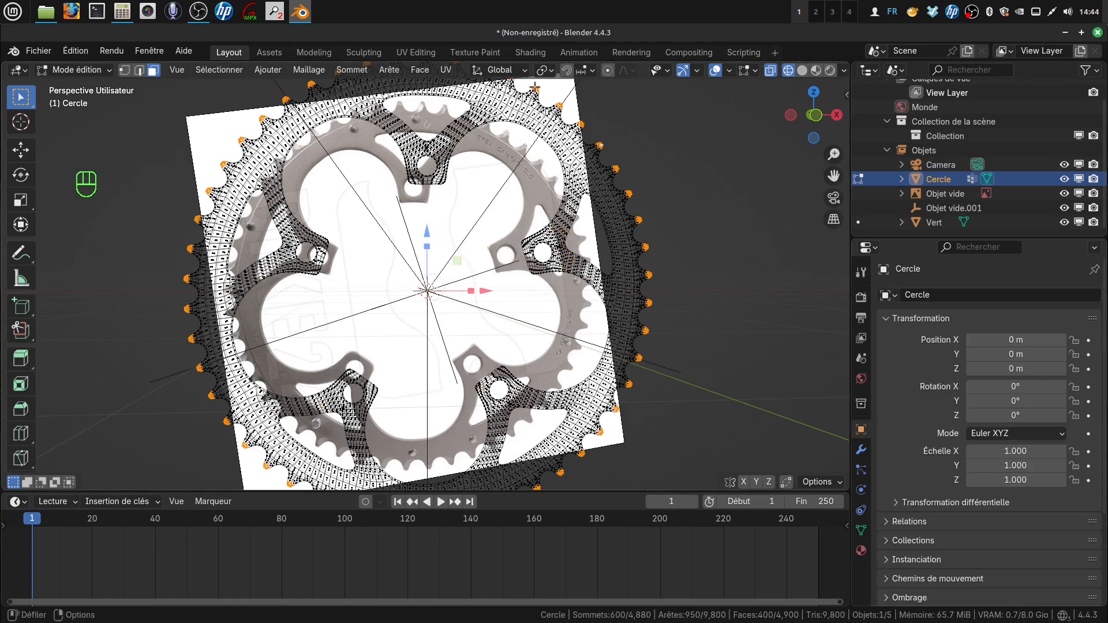
mouse_move(554, 231)
middle_mouse_down()
mouse_move(459, 219)
mouse_move(338, 346)
mouse_move(366, 299)
mouse_move(508, 239)
middle_mouse_up()
scroll(384, 296, "up", 3)
key("z")
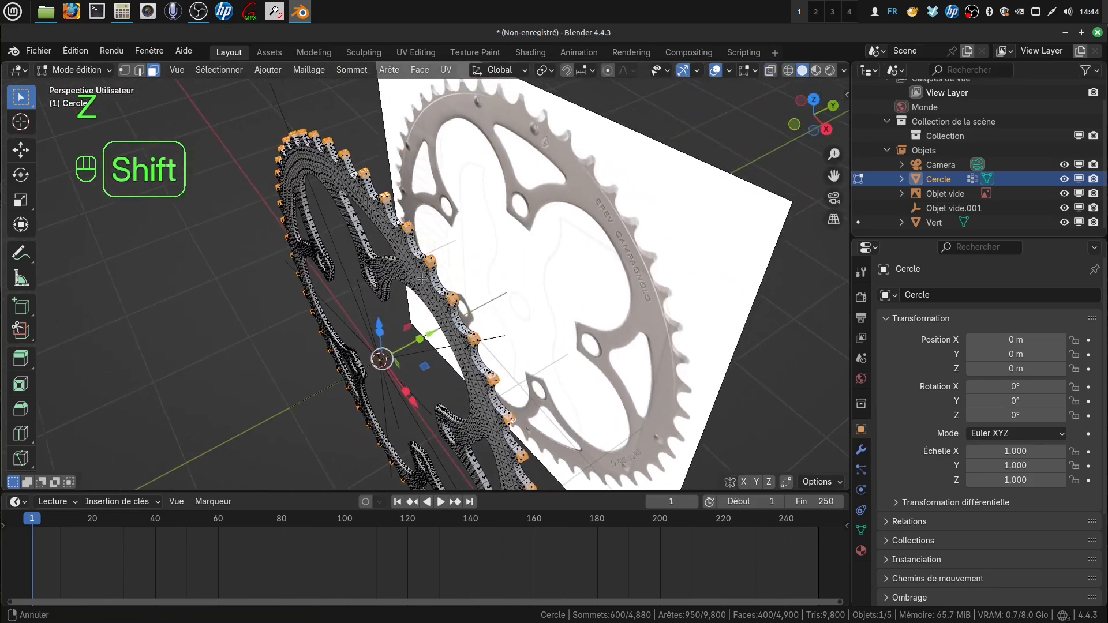
scroll(433, 336, "up", 4)
middle_click_drag(434, 336, 428, 332)
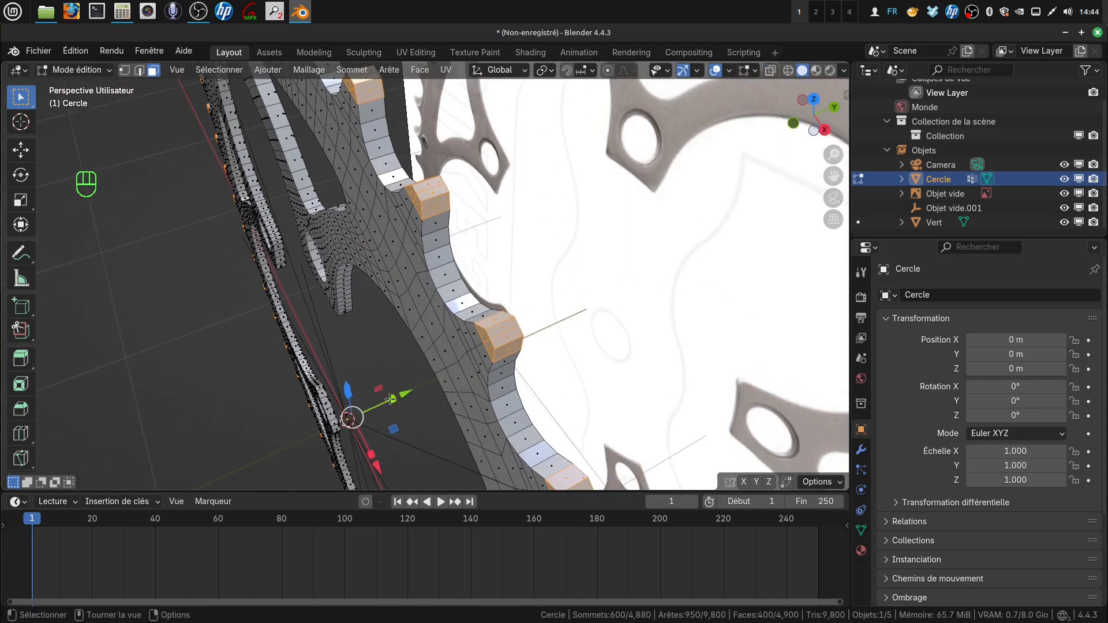
left_click_drag(391, 399, 368, 406)
scroll(404, 375, "down", 8)
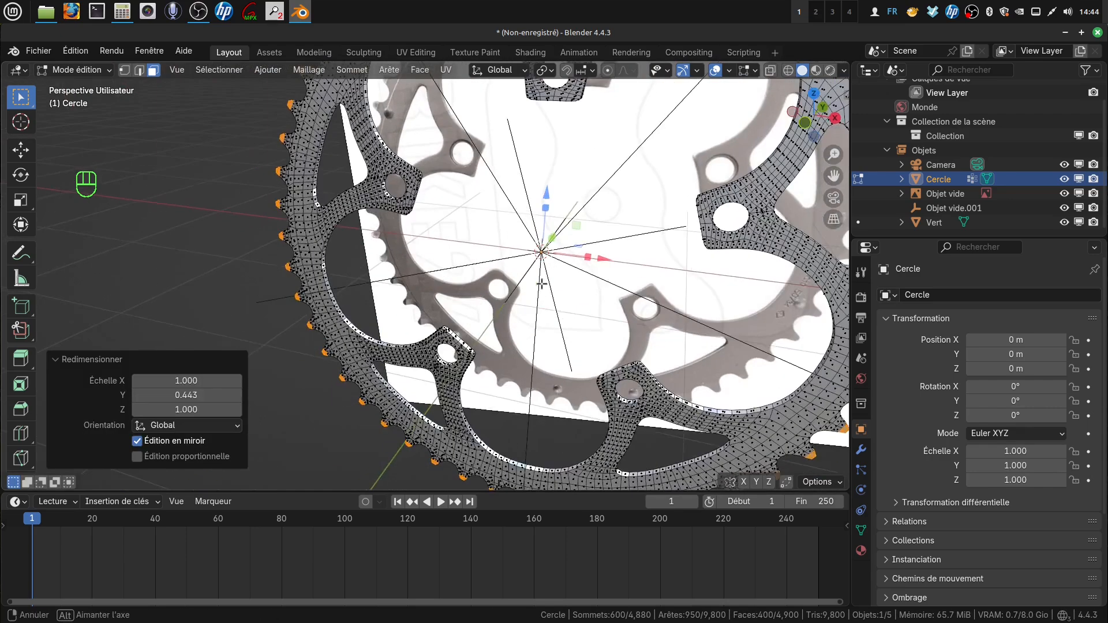
key("Tab")
- From the front view, delete the rotated empty Objet vide.001 at the centre of the chainring
middle_click_drag(465, 348, 376, 296)
key("KP_1")
scroll(483, 308, "up", 3)
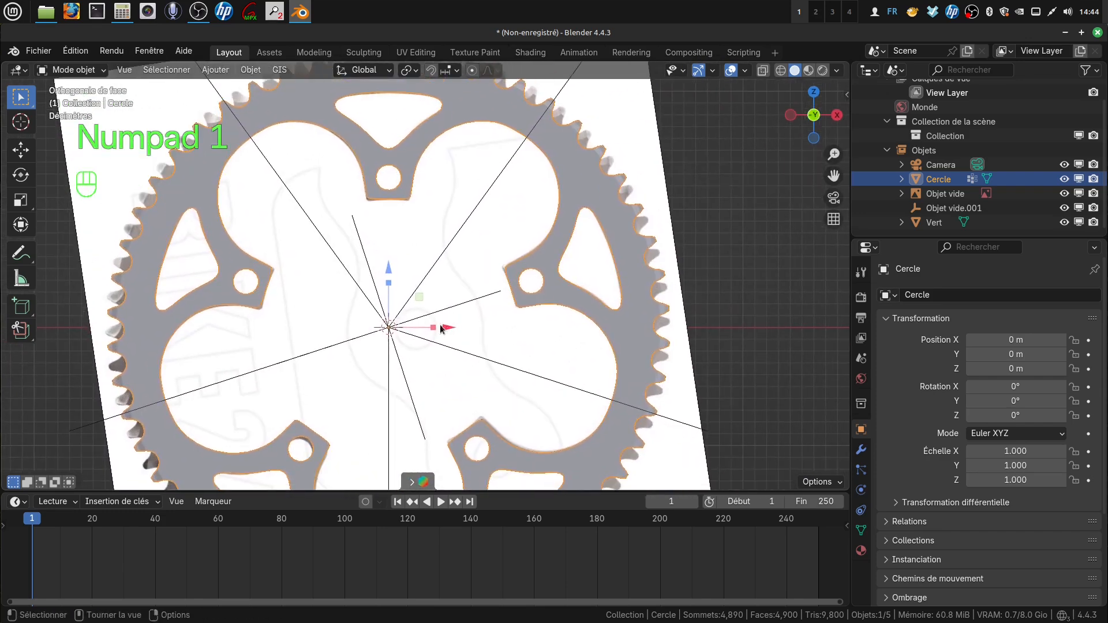
left_click(471, 303)
key("x")
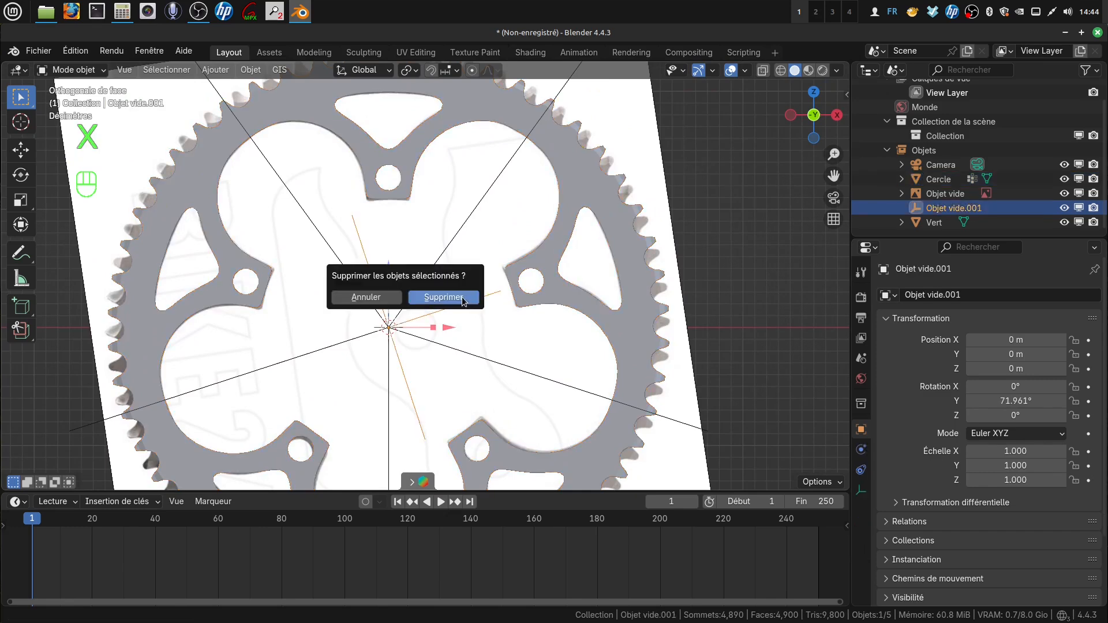
left_click(468, 302)
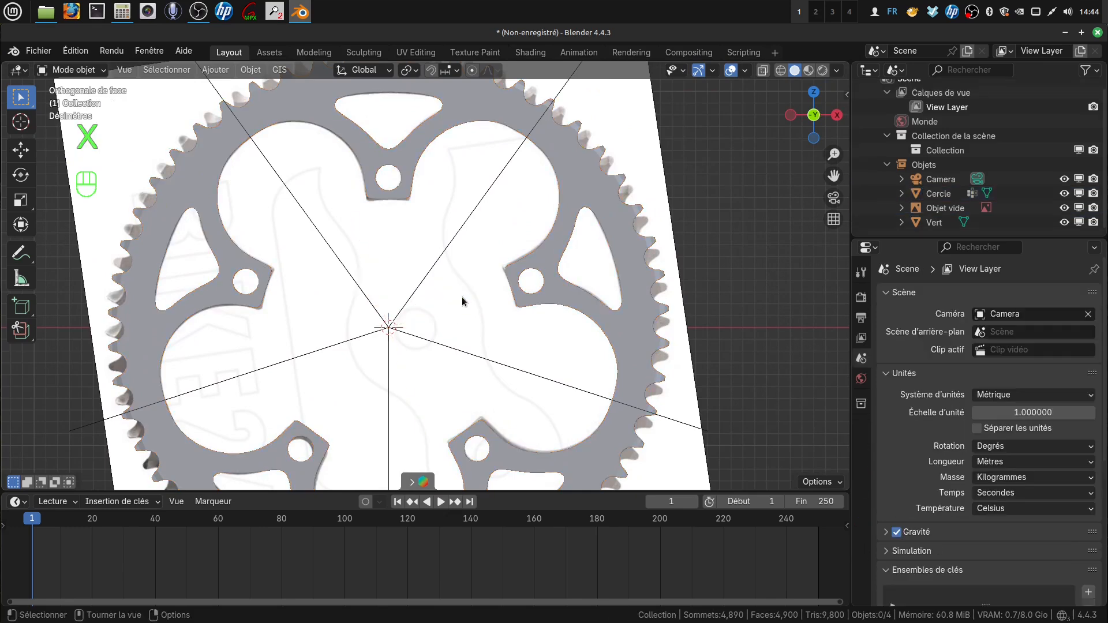
- Delete the radial guide-line object Vert and the chainring reference image from the scene
left_click(460, 355)
key("x")
left_click(459, 353)
left_click(476, 327)
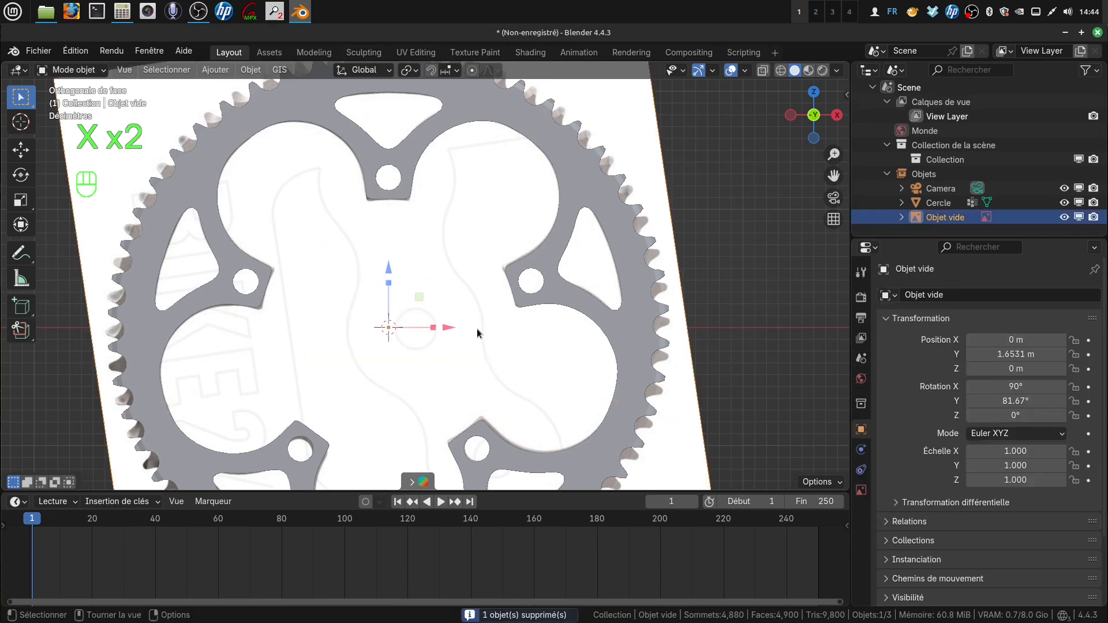
key("x")
left_click(476, 328)
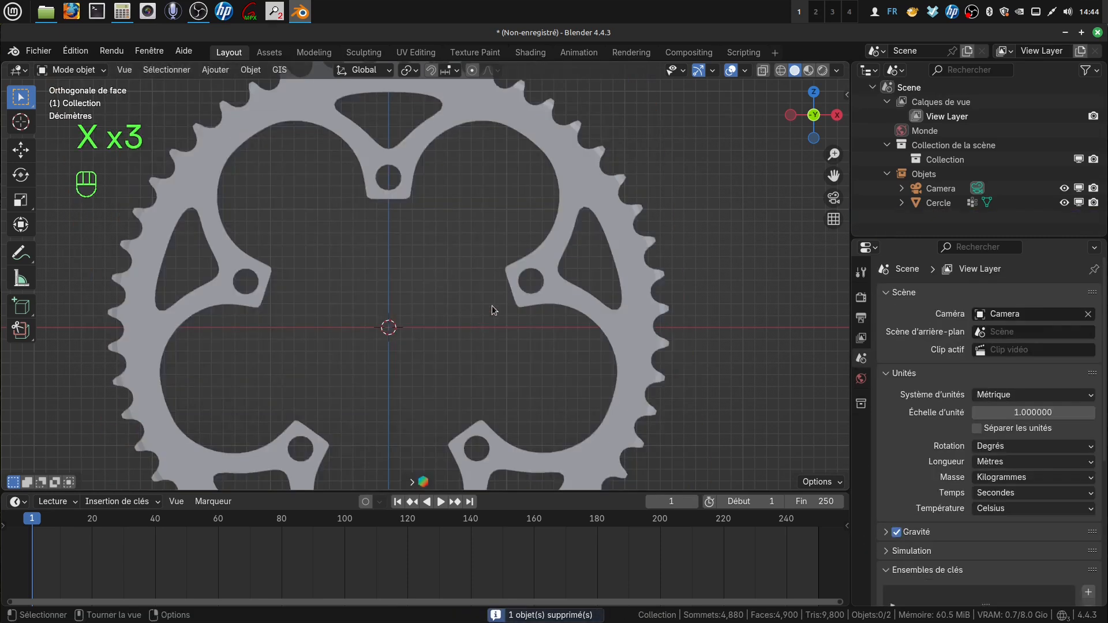
- Deselect all of the chainring's faces in edit mode and turn on the Wireframe overlay in object mode
middle_click_drag(492, 303, 417, 337)
scroll(499, 323, "up", 4)
middle_click_drag(500, 323, 514, 305)
left_click(543, 292)
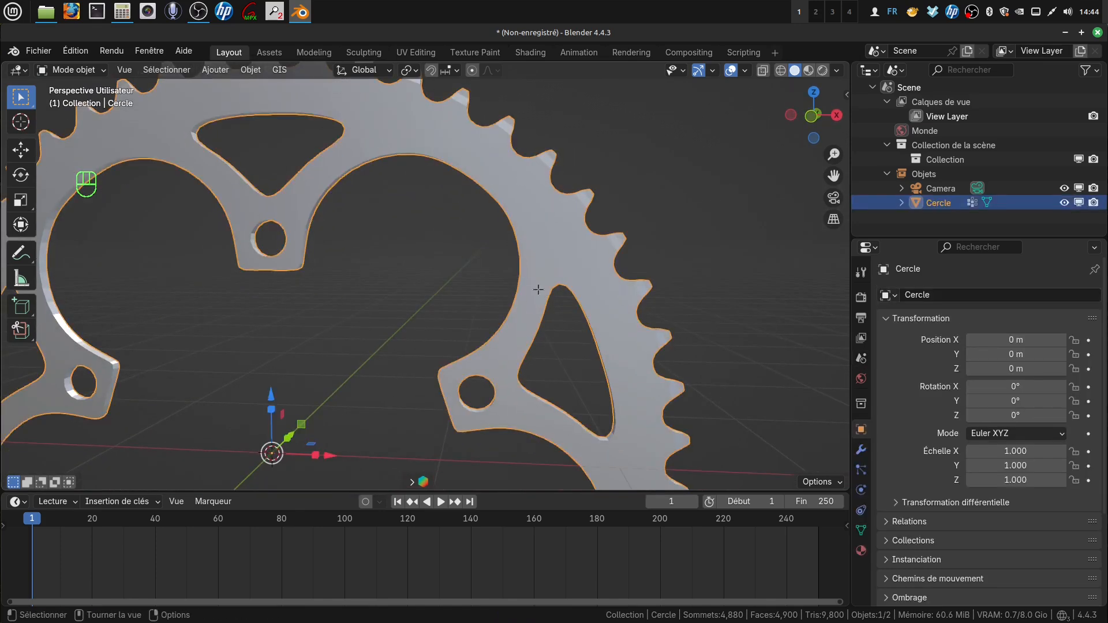
key("Tab")
scroll(559, 327, "up", 2)
scroll(560, 320, "down", 1)
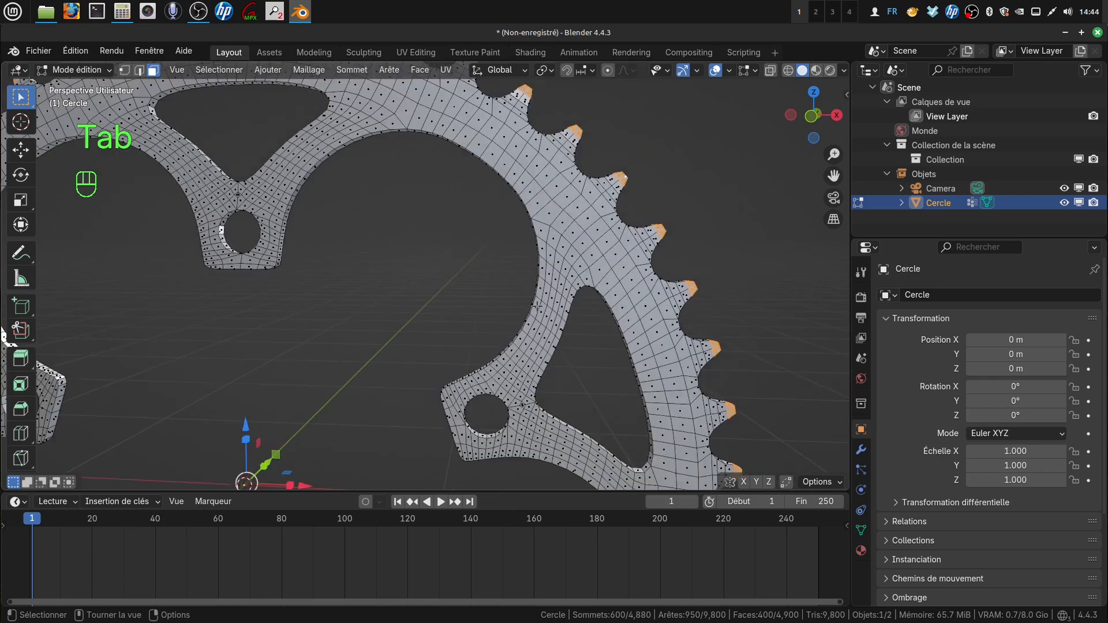
key("a")
key("a")
key("Tab")
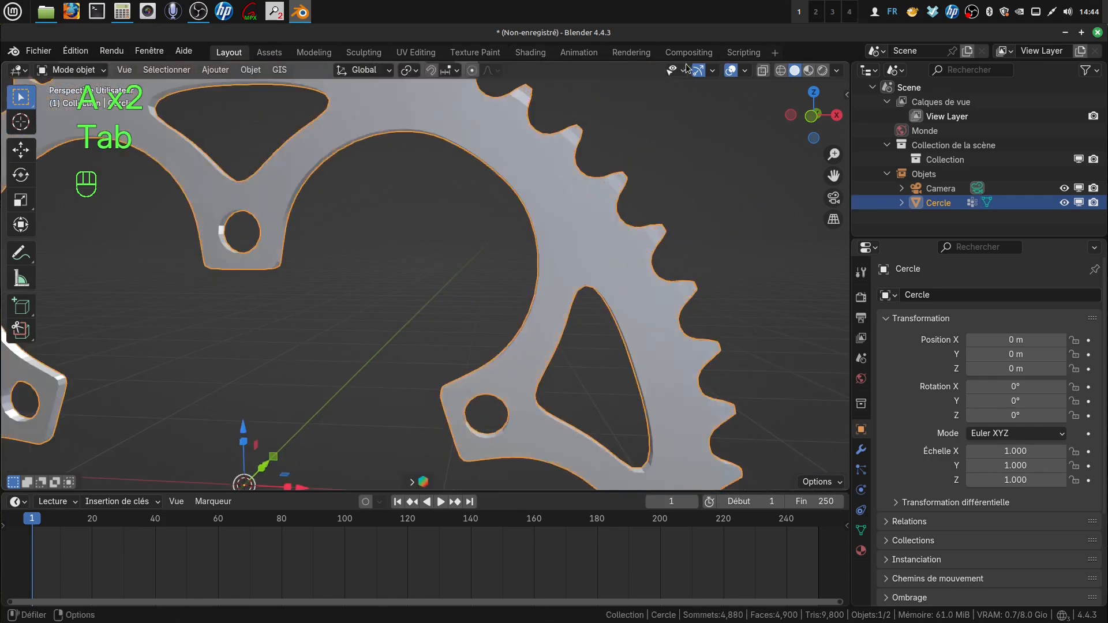
left_click(746, 70)
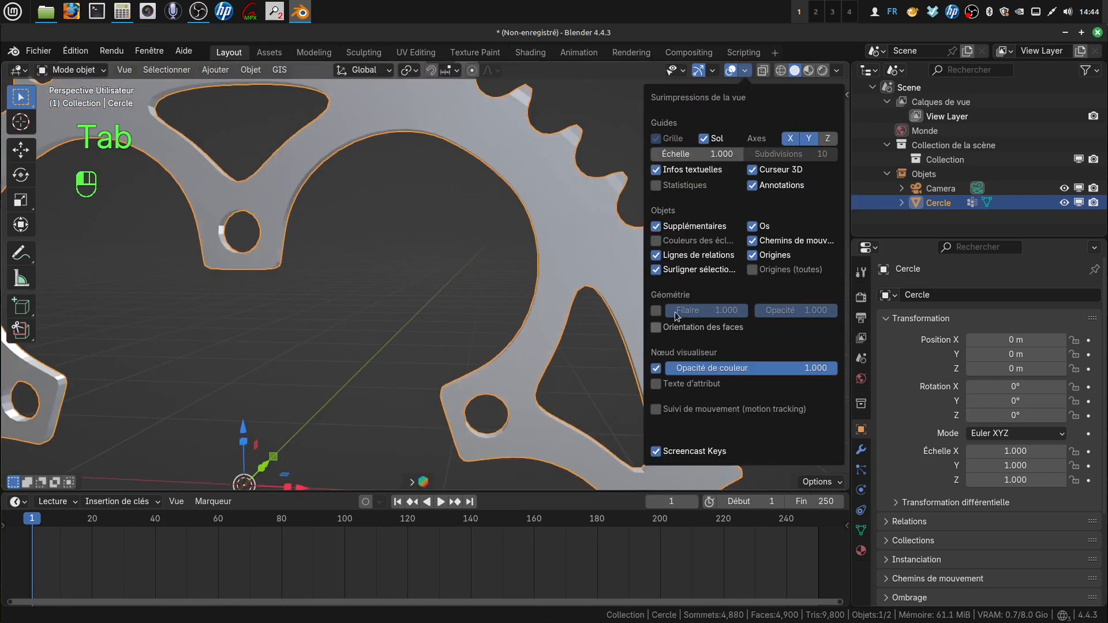
left_click(656, 310)
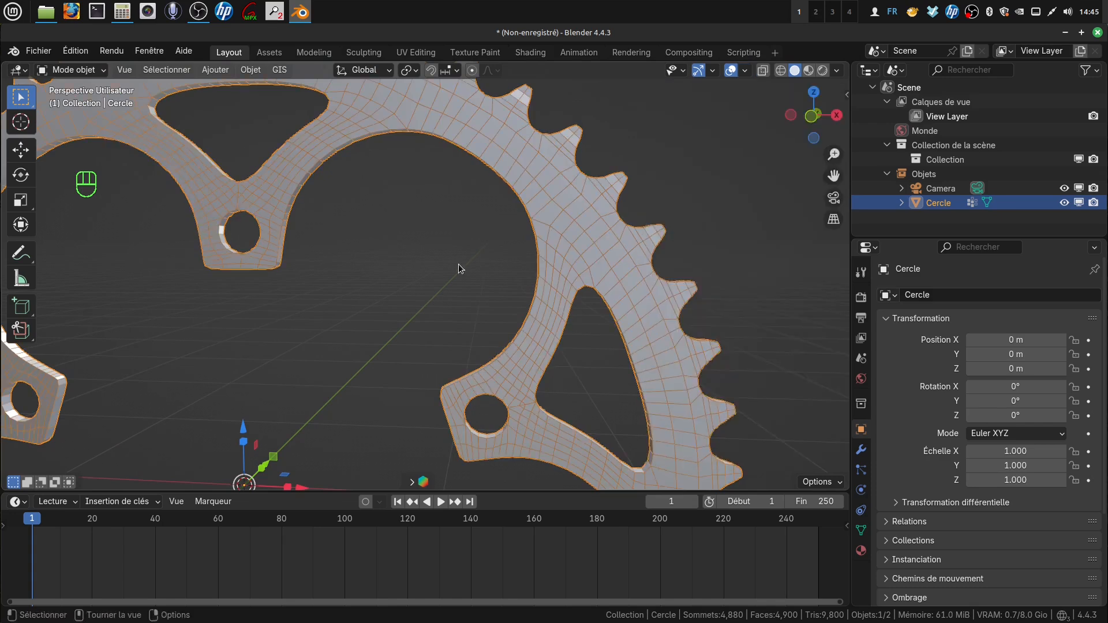
- Examine the chainring's mesh topology around the mounting holes, triangular cutouts and teeth
scroll(568, 330, "up", 4)
middle_click_drag(569, 329, 634, 336)
middle_click_drag(594, 345, 459, 274, "shift")
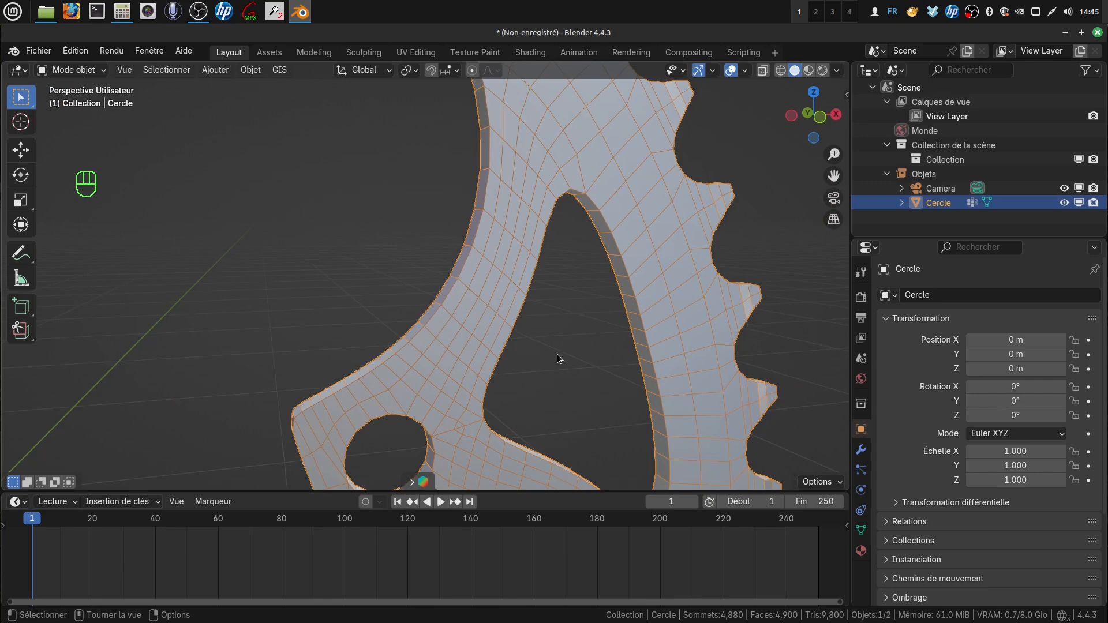
middle_click_drag(549, 349, 513, 327)
scroll(522, 390, "up", 2)
middle_click_drag(522, 390, 548, 160, "shift")
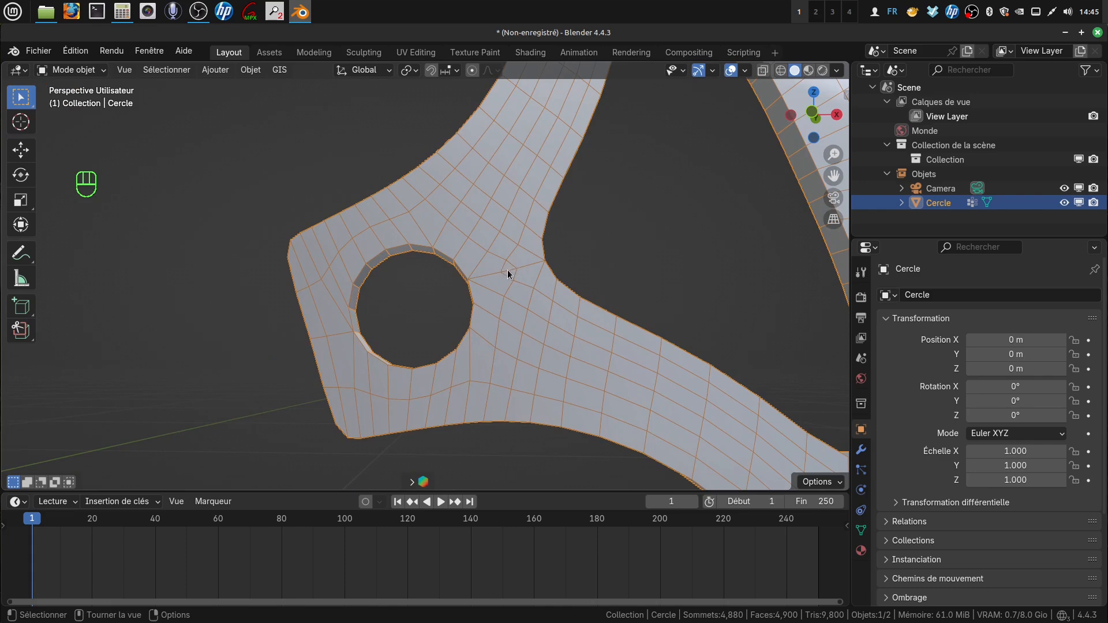
middle_click_drag(510, 268, 512, 268, "shift")
mouse_move(513, 267)
middle_mouse_down()
mouse_move(490, 279)
mouse_move(511, 268)
middle_mouse_up()
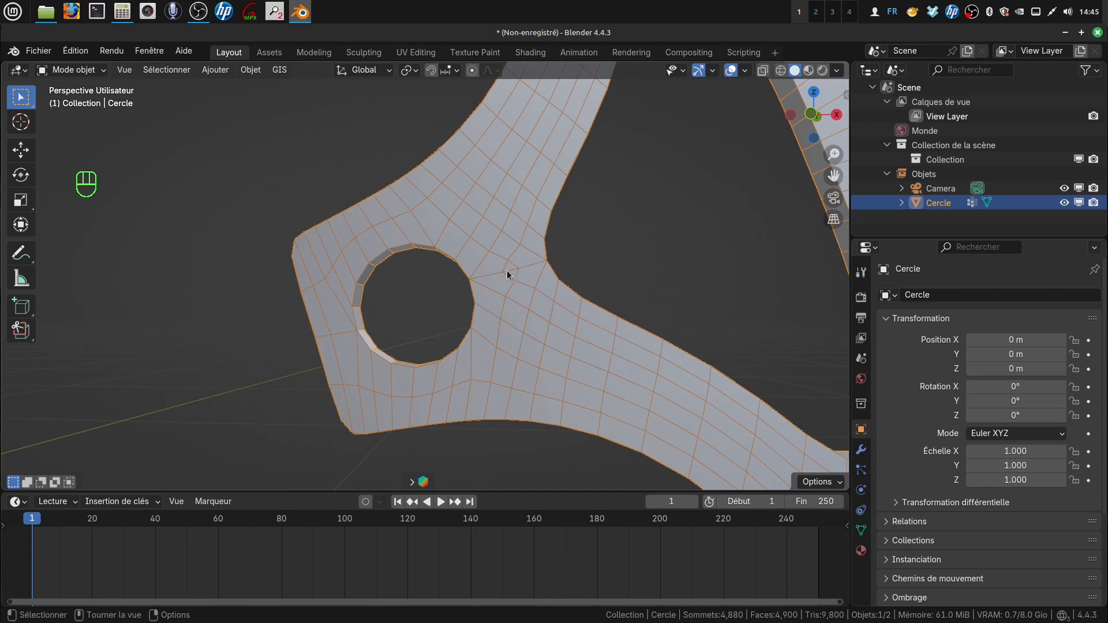
scroll(511, 269, "down", 2)
scroll(511, 314, "up", 4)
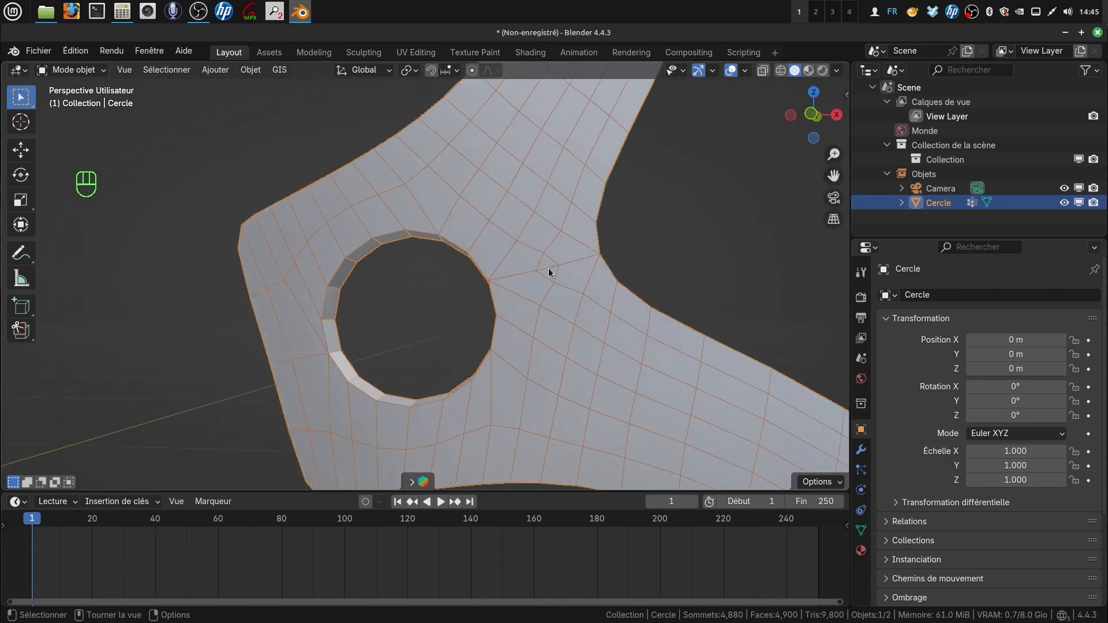
scroll(545, 268, "down", 10)
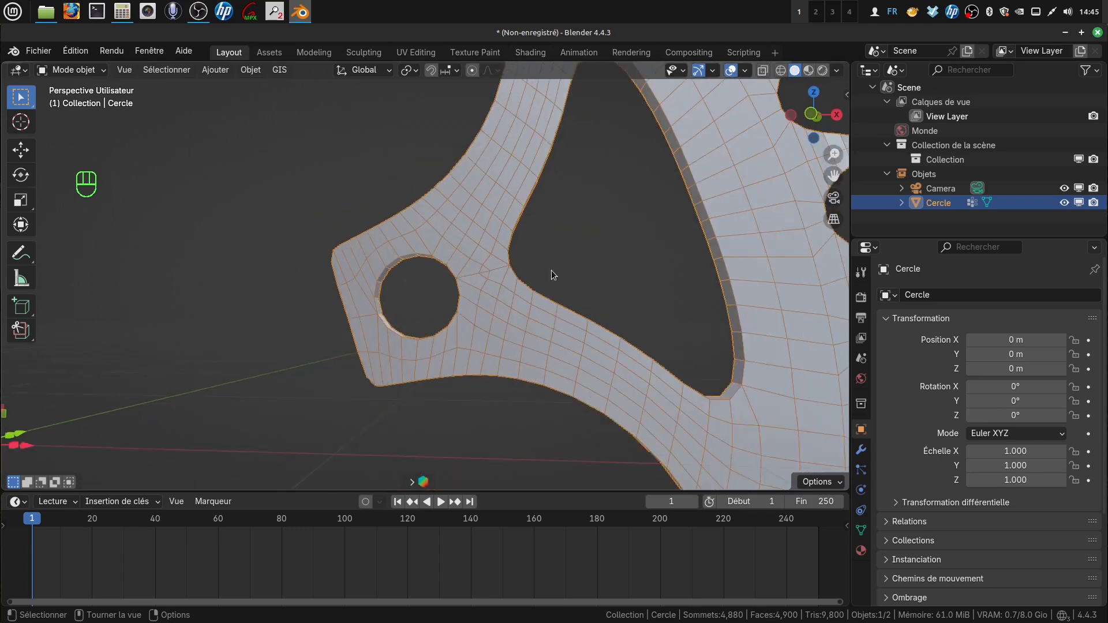
middle_click_drag(521, 275, 528, 242, "shift")
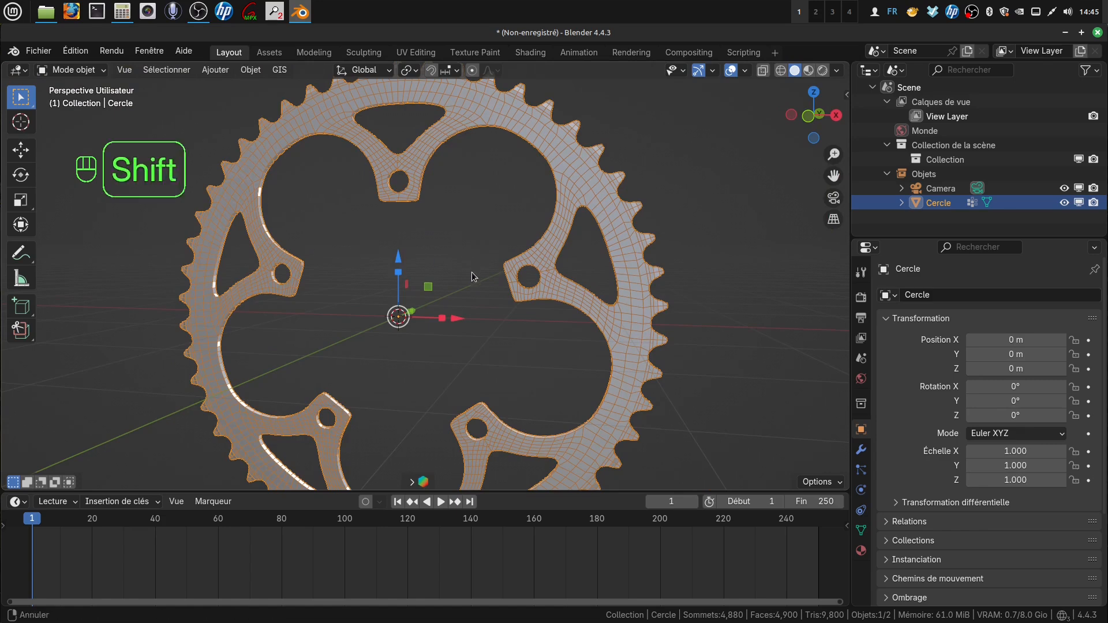
middle_click_drag(472, 272, 549, 268, "shift")
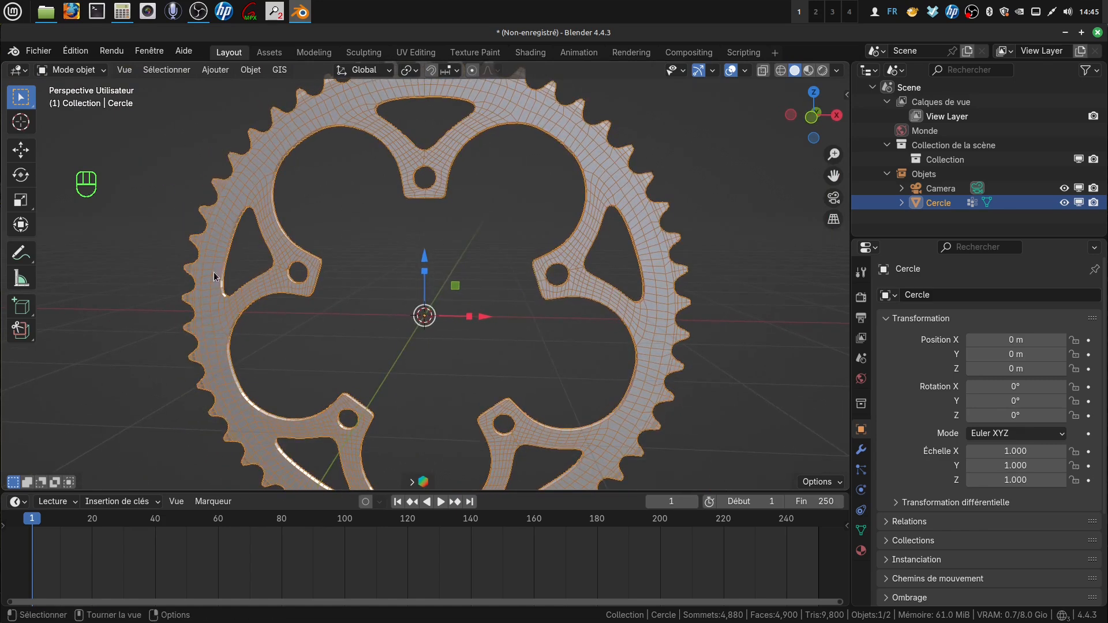
middle_click_drag(361, 286, 457, 322)
scroll(479, 342, "up", 3)
scroll(456, 322, "down", 1)
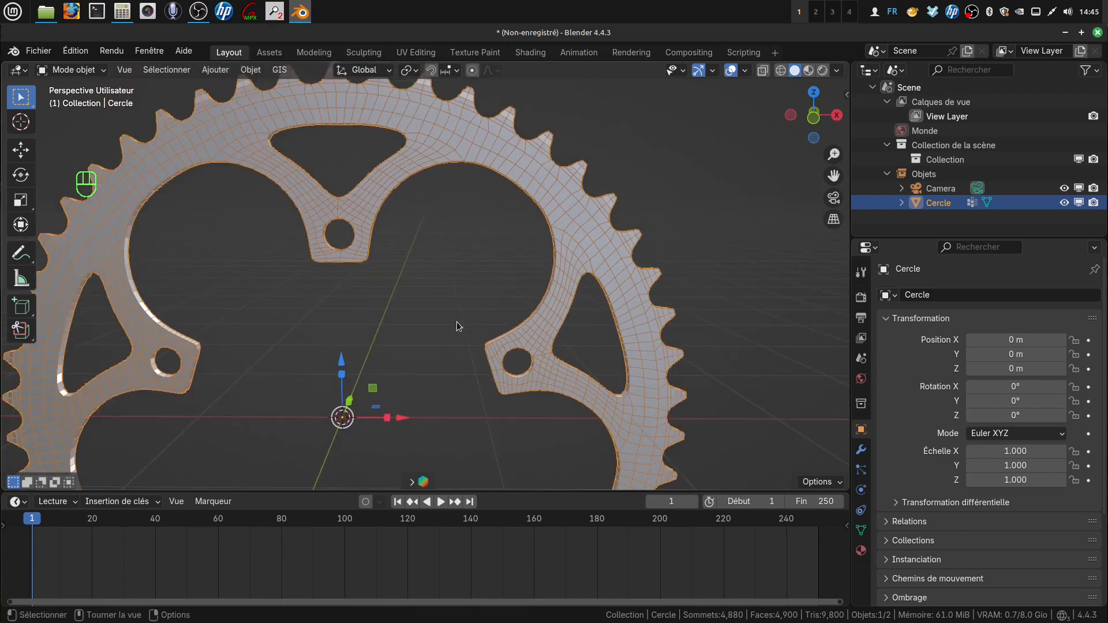
- Add a Bevel modifier to the chainring and set its segments to 2
left_click(861, 449)
left_click(975, 293)
mouse_move(909, 292)
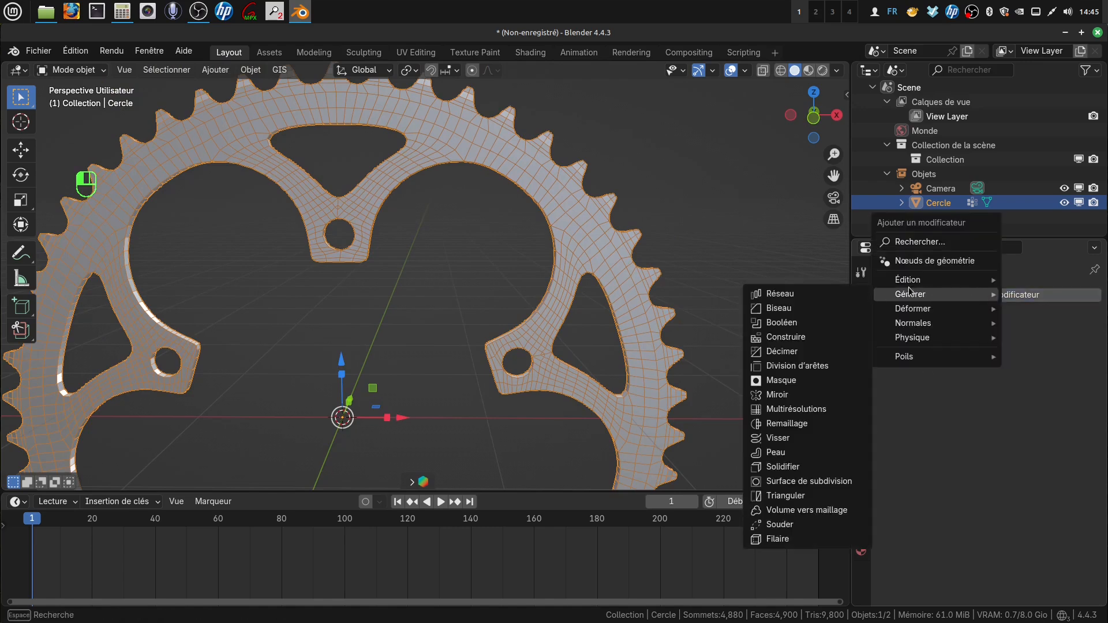
left_click(769, 309)
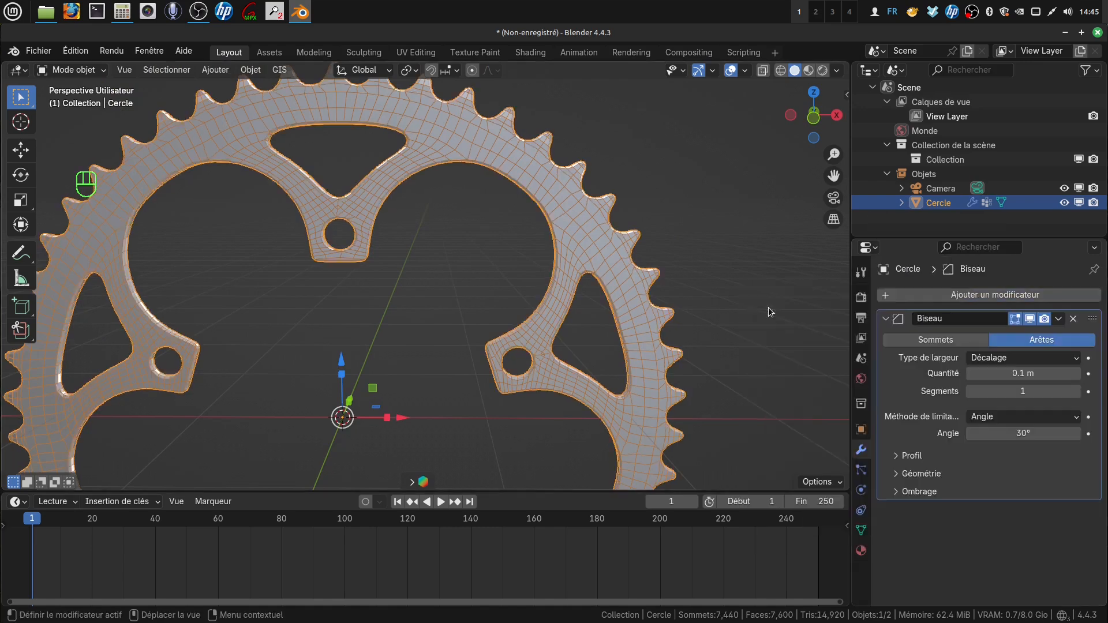
scroll(564, 271, "up", 4)
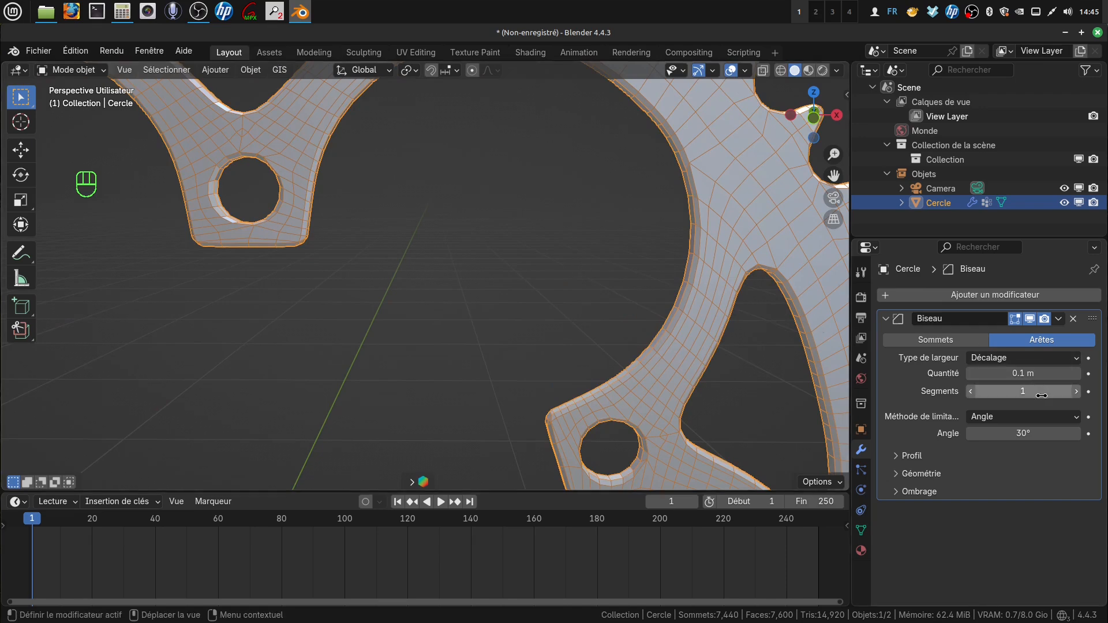
left_click_drag(1009, 392, 1017, 394)
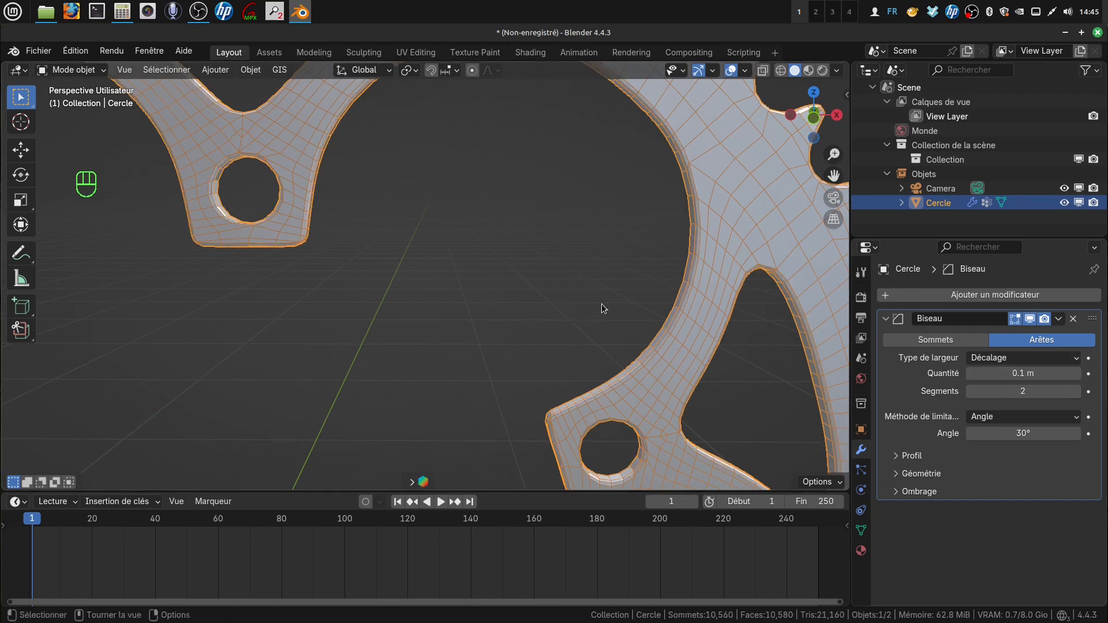
- Set the Bevel modifier's amount to 0.06 m and check the rounded edges around a mounting hole
middle_click_drag(602, 303, 477, 263)
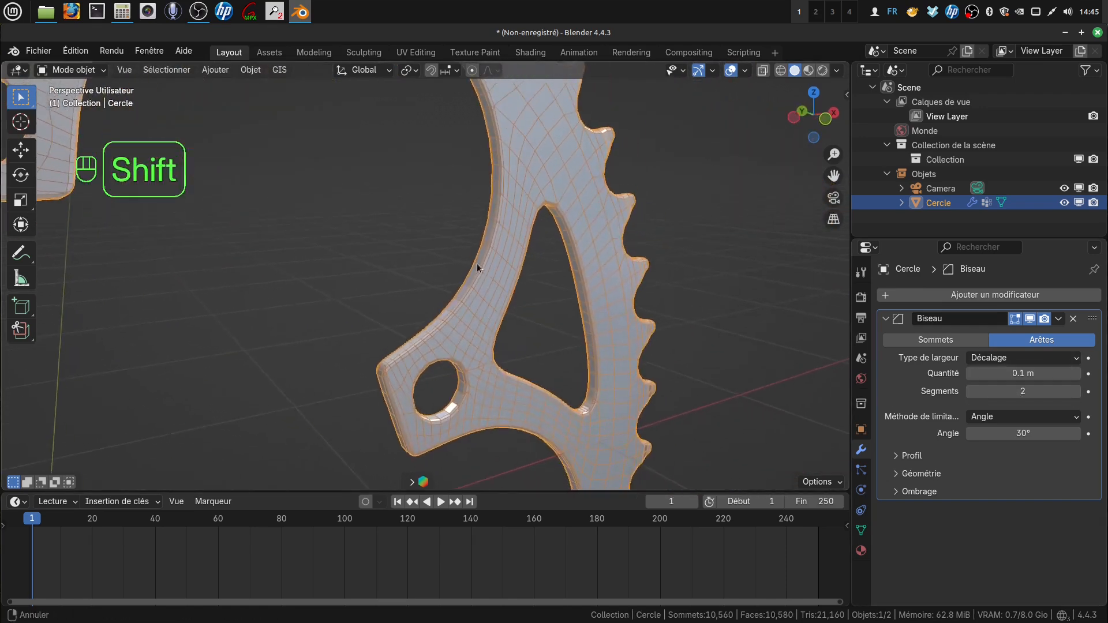
scroll(537, 317, "up", 3)
middle_click_drag(534, 313, 580, 282, "shift")
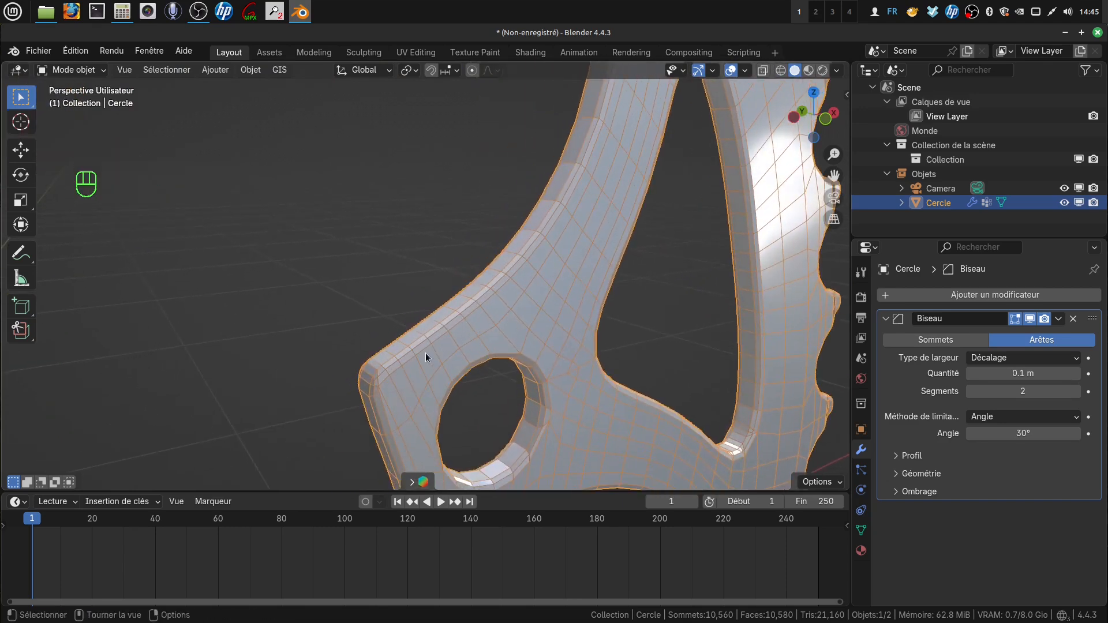
left_click(1017, 372)
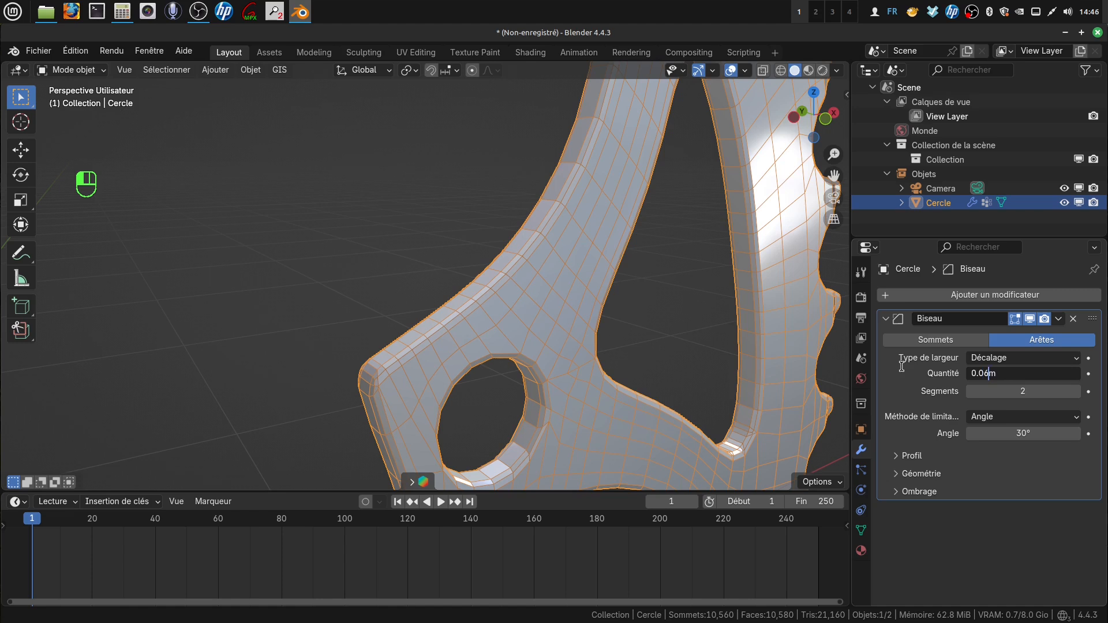
key("Return")
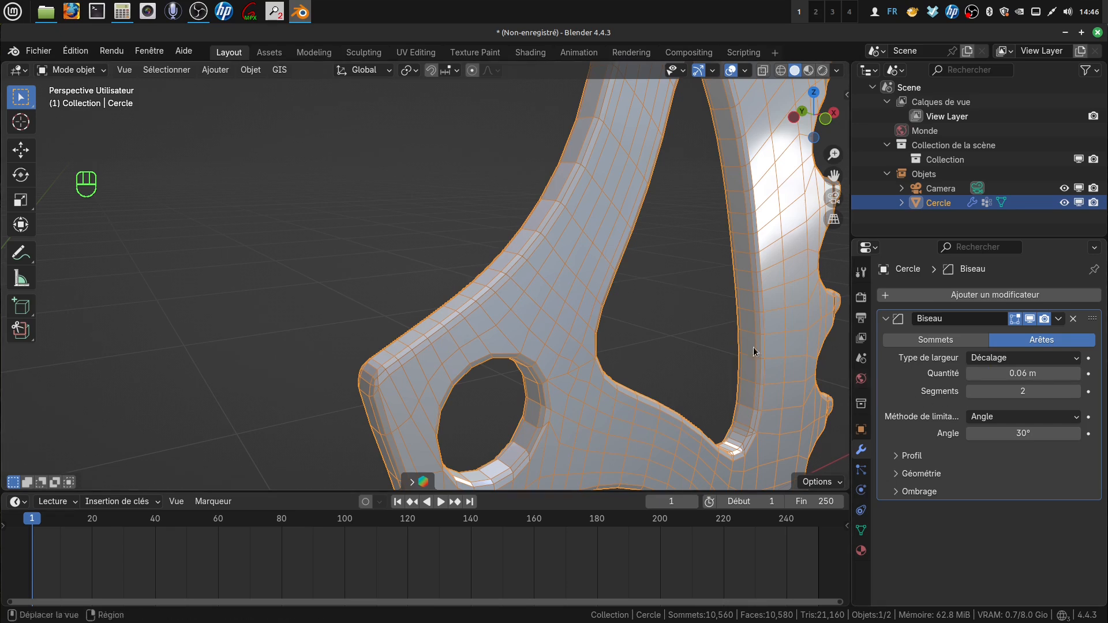
mouse_move(601, 344)
middle_mouse_down()
mouse_move(654, 319)
mouse_move(613, 314)
mouse_move(600, 292)
mouse_move(576, 328)
mouse_move(610, 341)
middle_mouse_up()
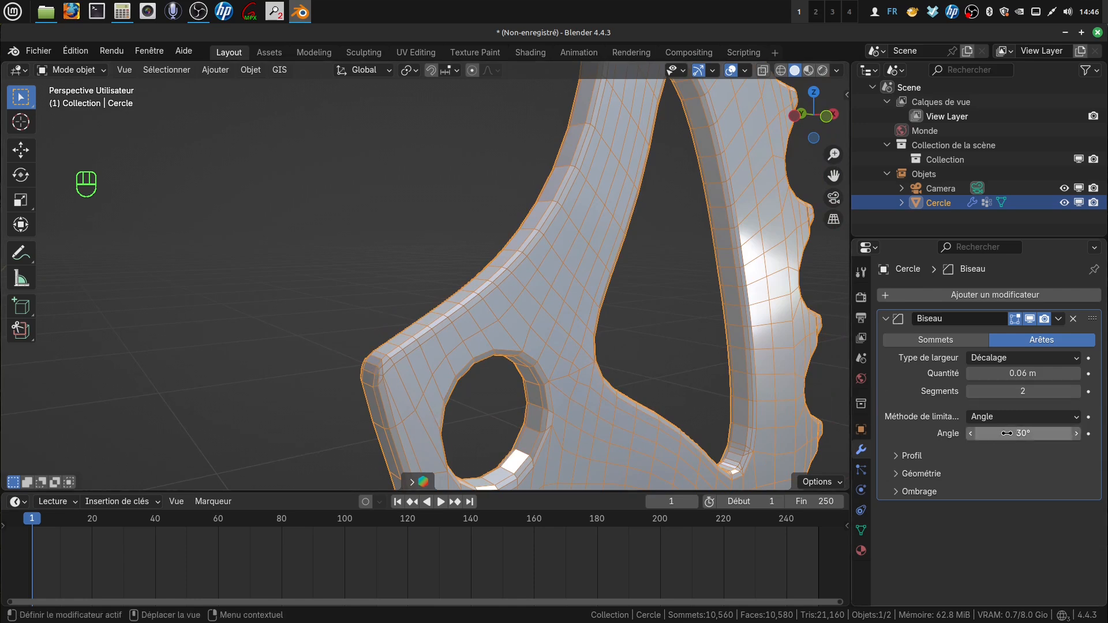
- Set the Bevel modifier's limit angle to 53.3° and its amount to 0.006 m
left_click_drag(1009, 433, 1020, 432)
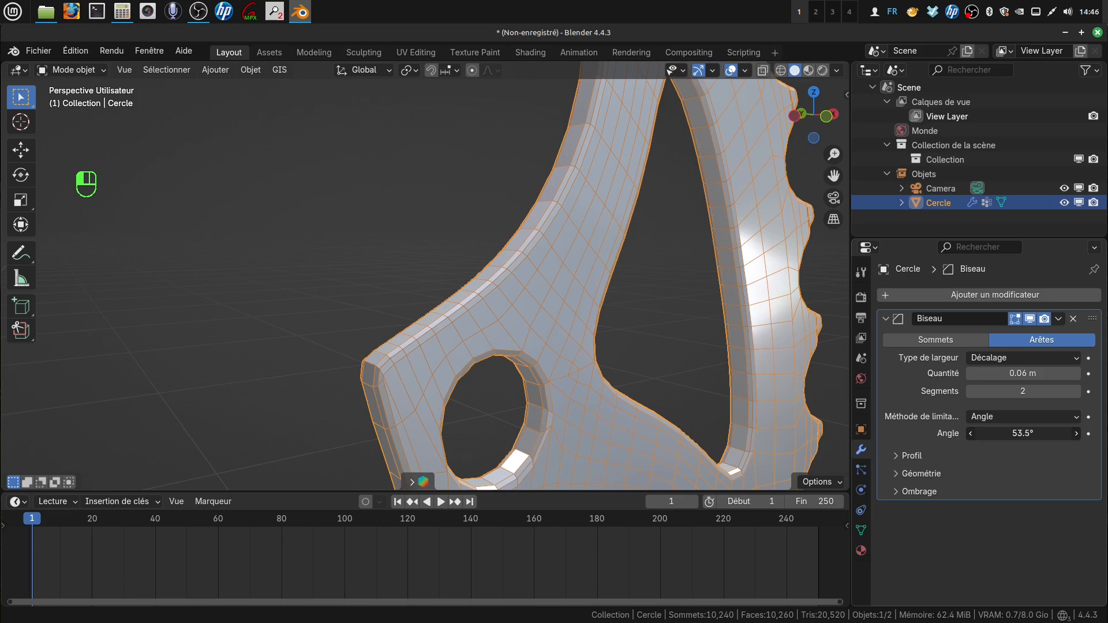
left_click_drag(1023, 434, 1018, 434)
middle_click_drag(698, 410, 763, 432)
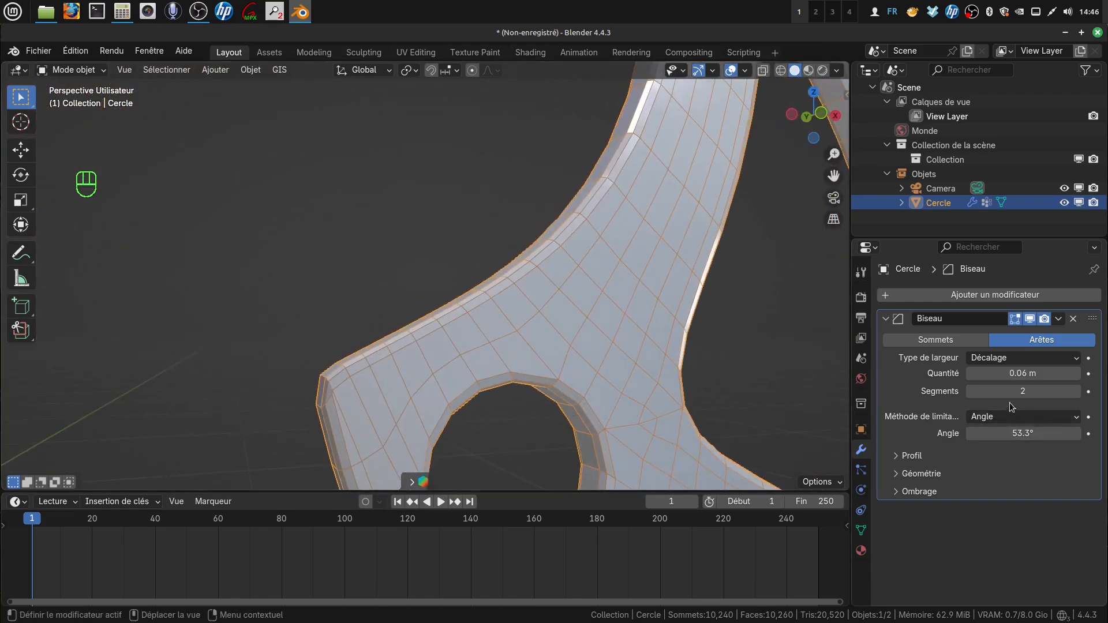
left_click(1018, 375)
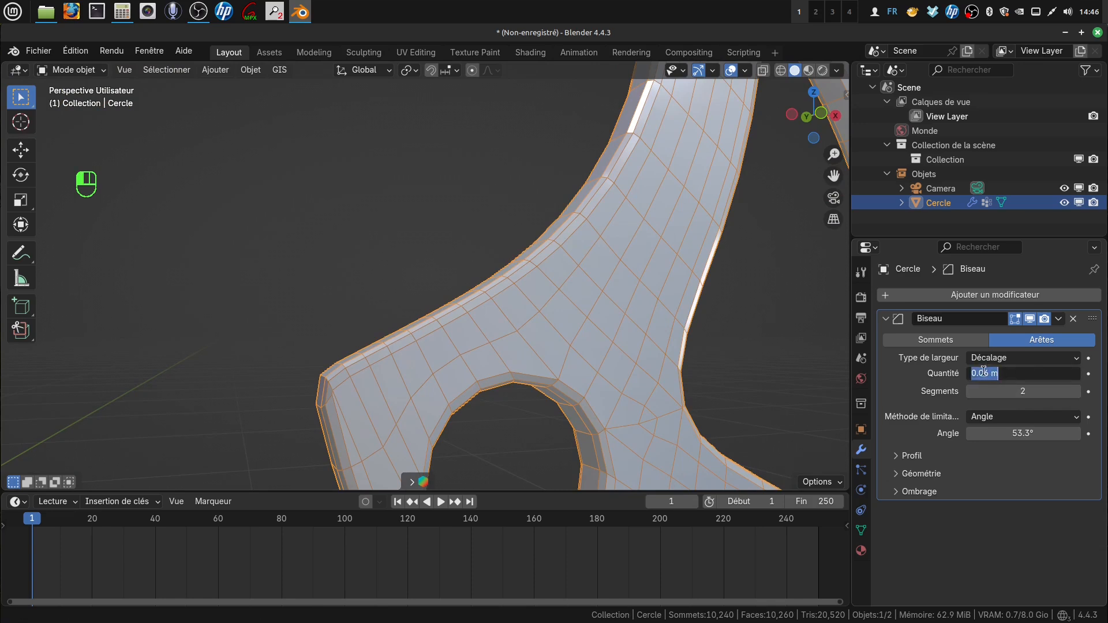
left_click(983, 373)
type("0")
key("Return")
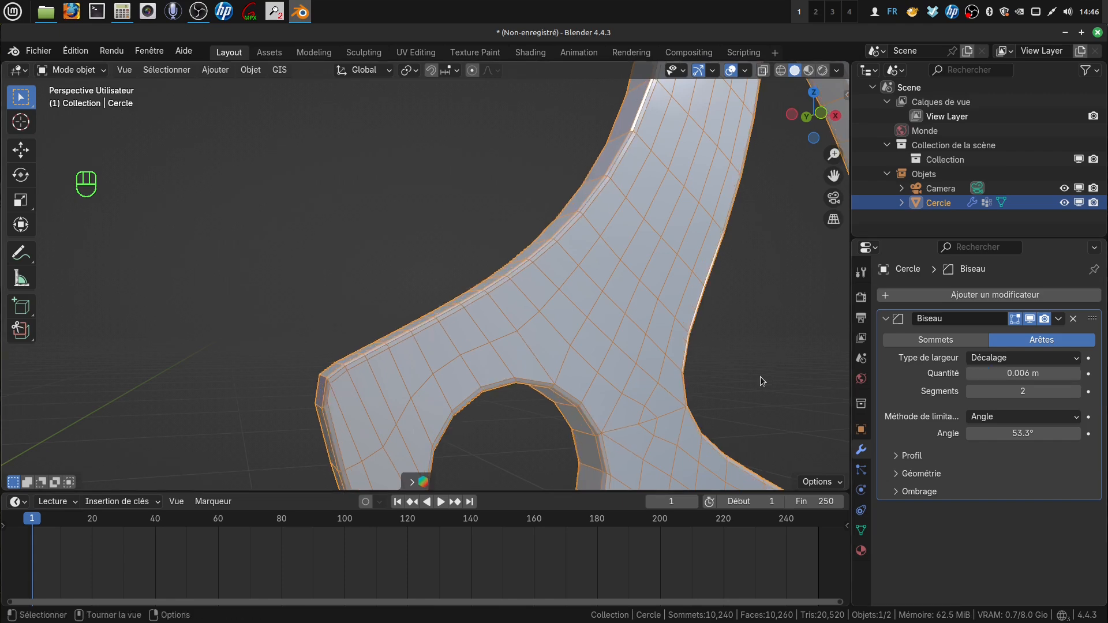
middle_click_drag(548, 283, 545, 314)
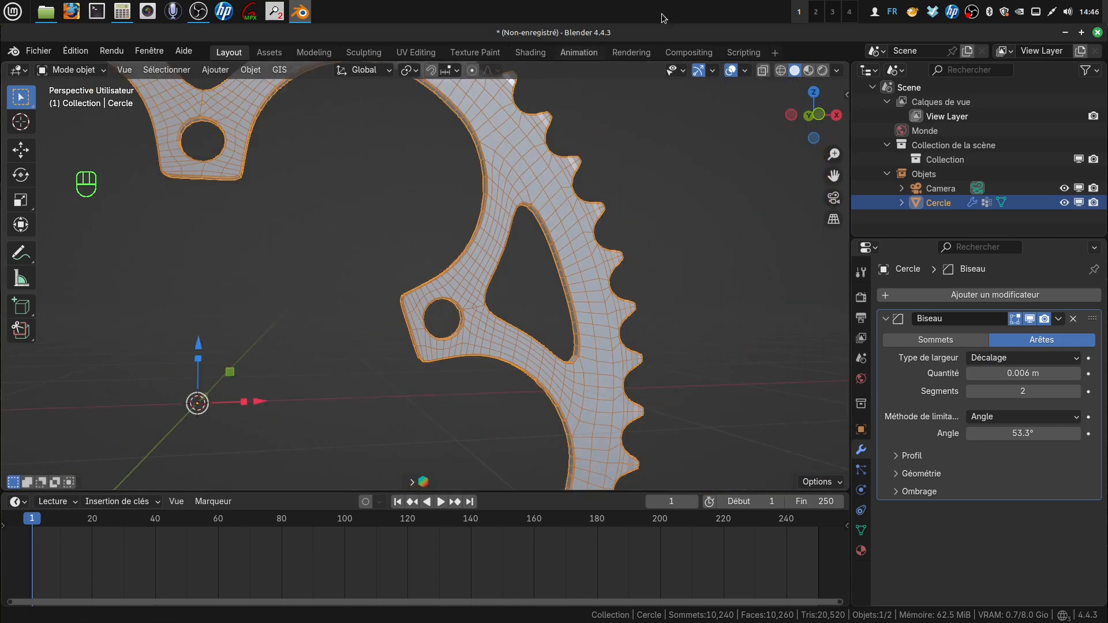
- Turn off the Wireframe overlay to show the chainring's plain bevelled surface
left_click(745, 70)
left_click(656, 311)
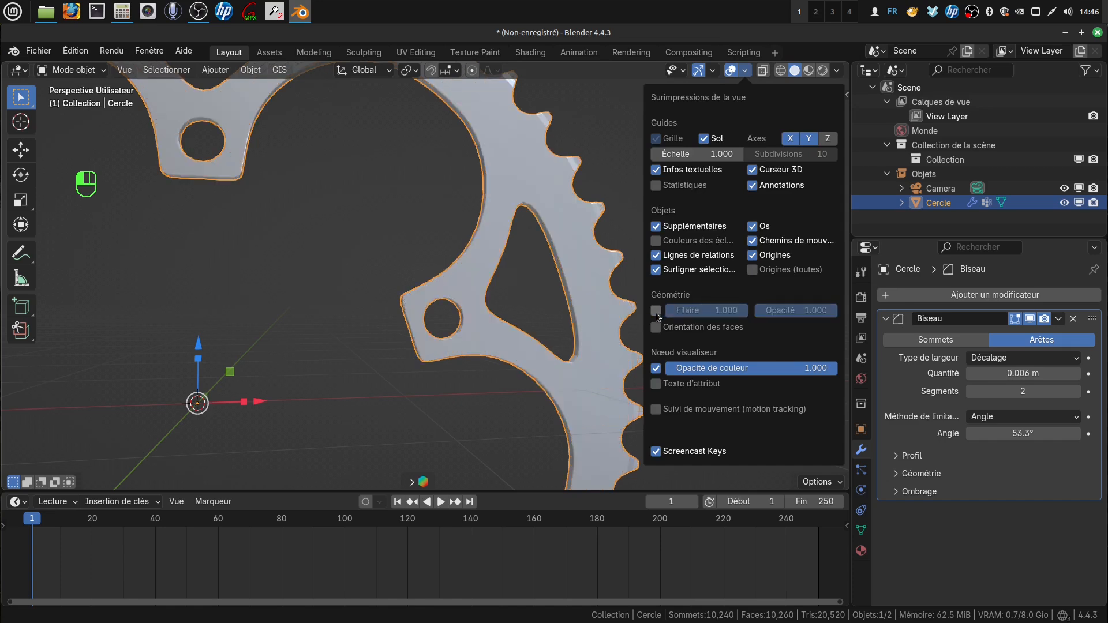
middle_click_drag(528, 336, 494, 328)
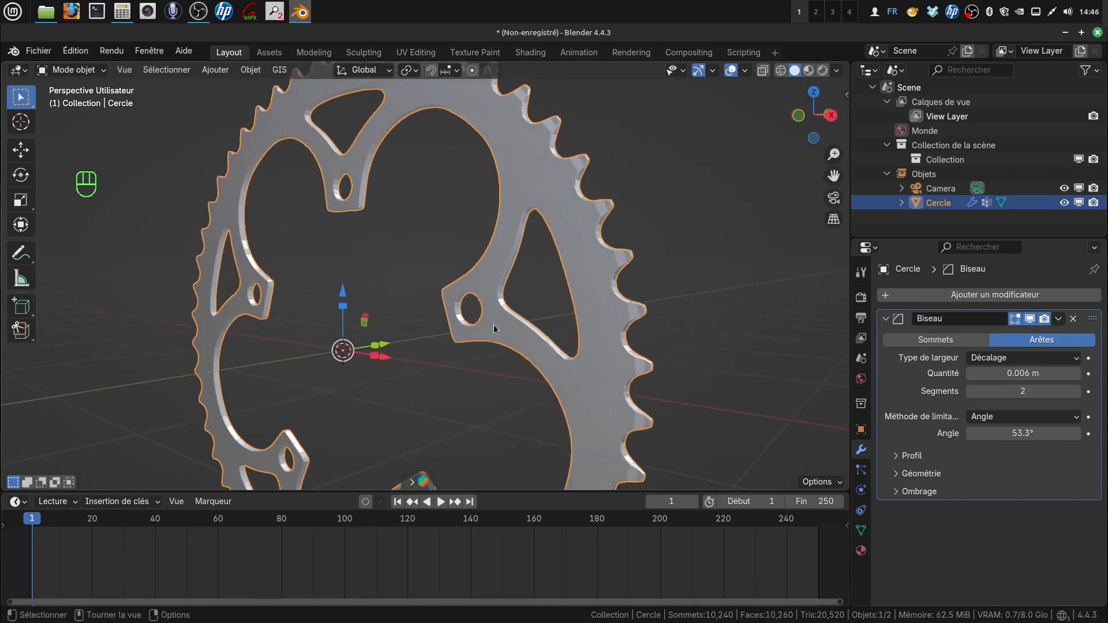
- Try auto smooth shading on the chainring with an adjusted angle, and remove its Smooth by Angle modifier
right_click(591, 280)
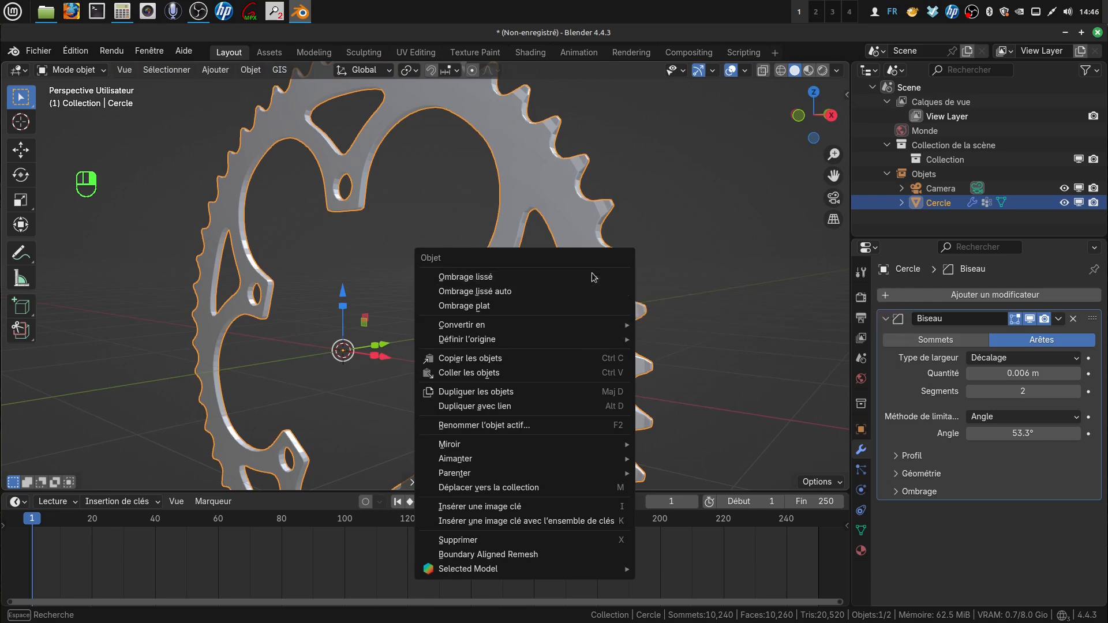
left_click(568, 292)
middle_click_drag(604, 272, 595, 299)
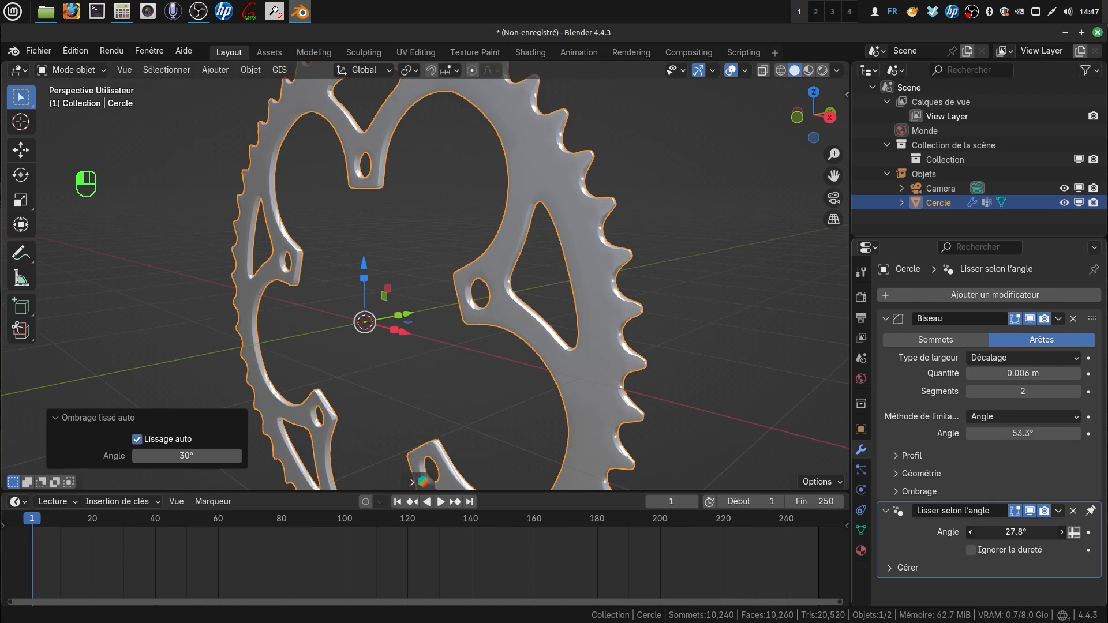
left_click_drag(996, 532, 998, 532)
left_click(1073, 511)
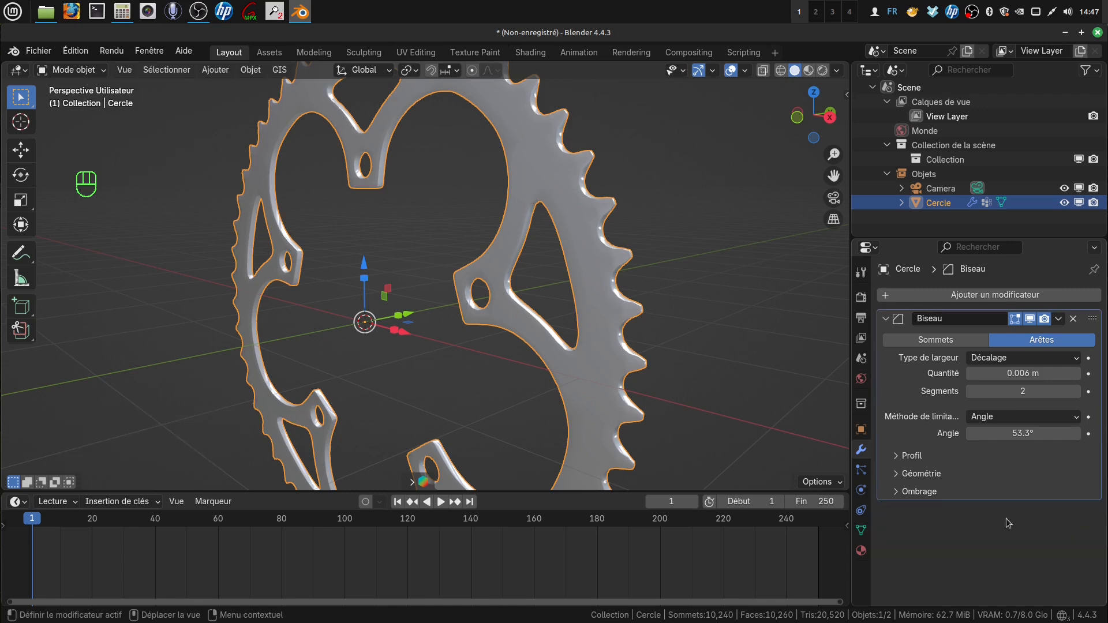
- Apply Shade Auto Smooth to the chainring with a 30° angle
right_click(605, 349)
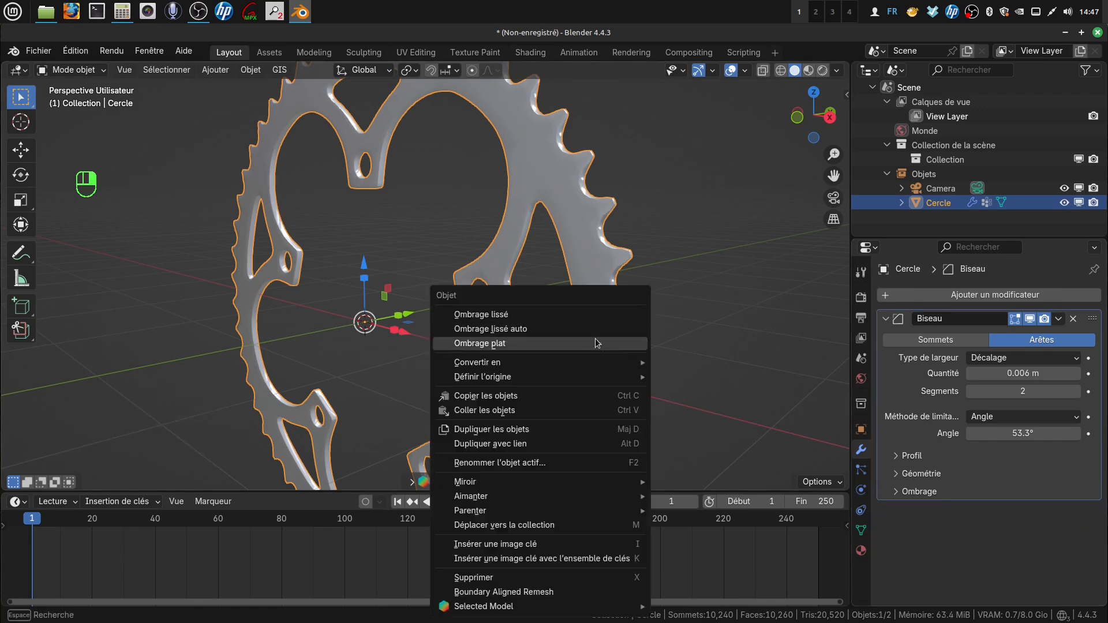
left_click(544, 330)
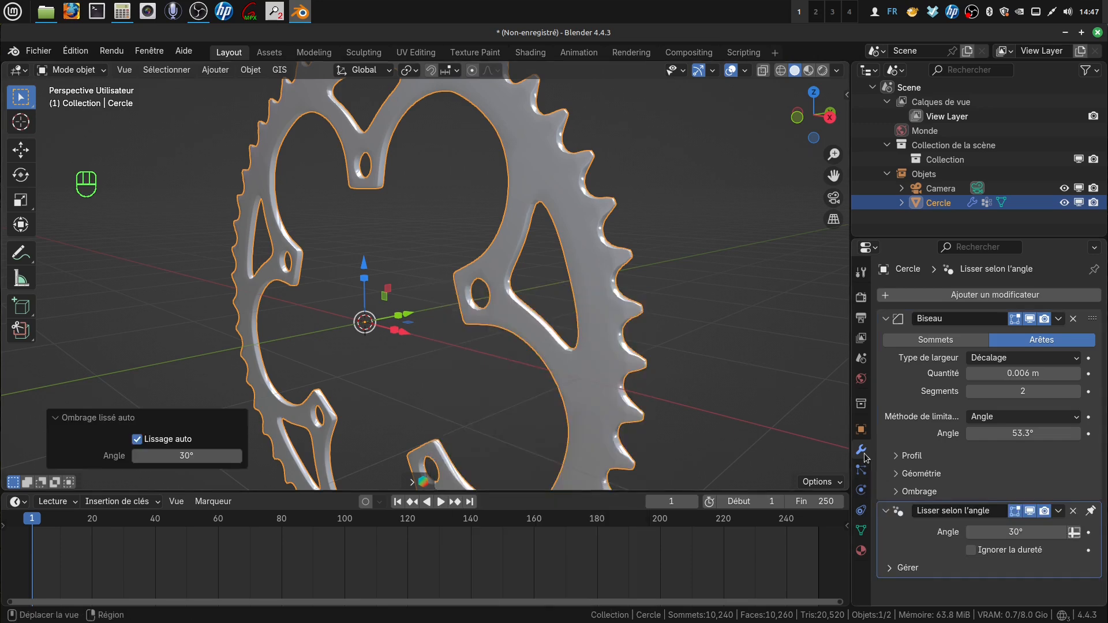
right_click(645, 330)
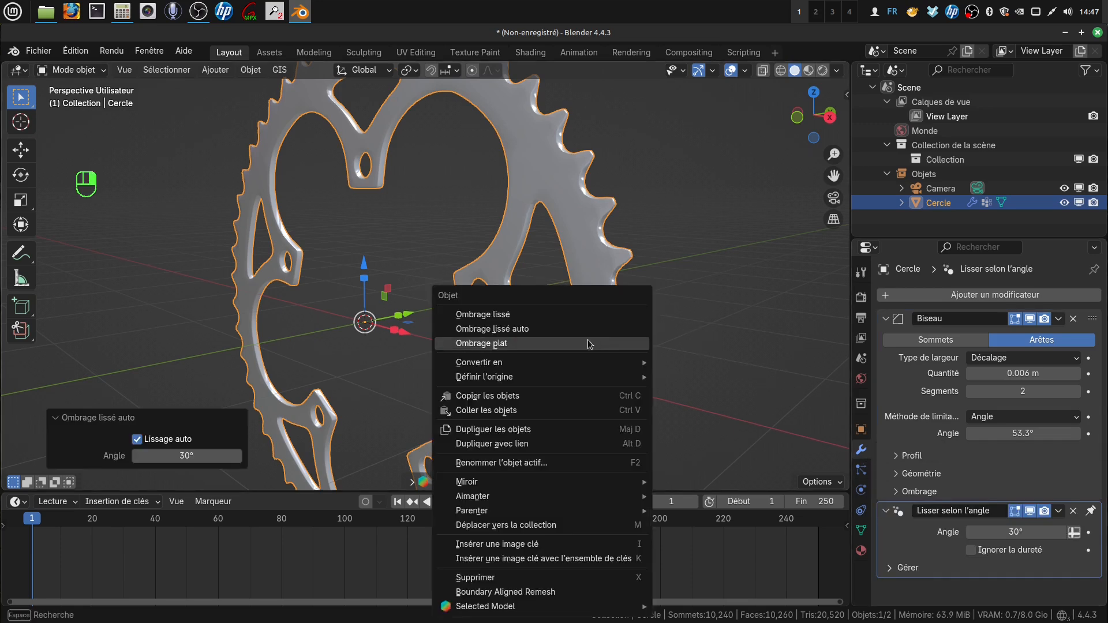
left_click(566, 332)
middle_click_drag(633, 328, 636, 300)
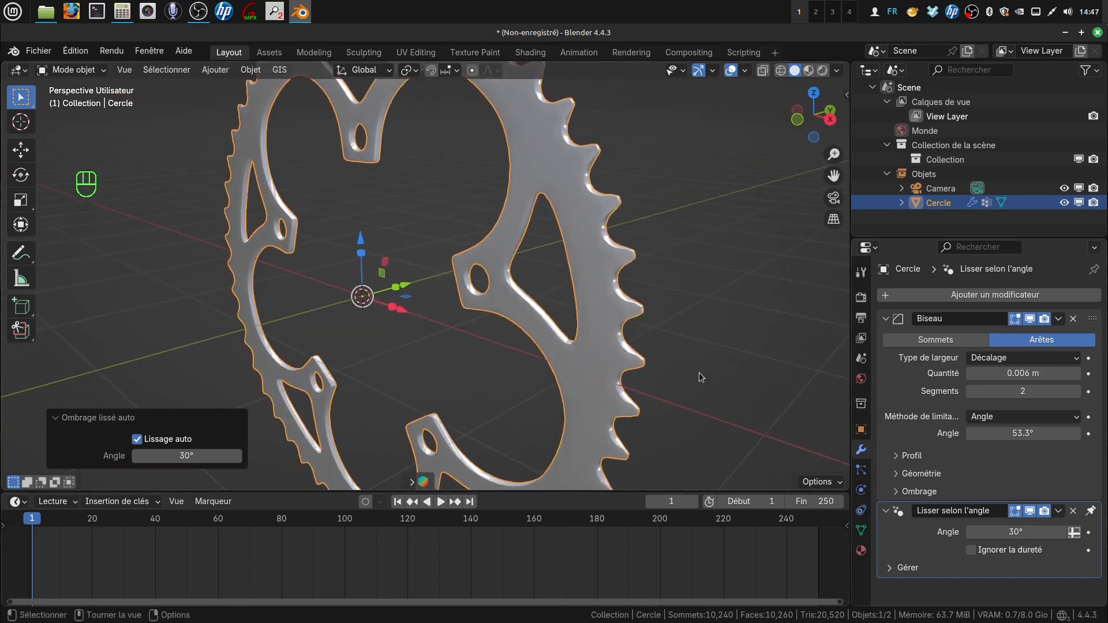
- Set the Smooth by Angle modifier's angle to 33.7° and check the shading around the chainring
mouse_move(672, 324)
middle_mouse_down()
mouse_move(727, 322)
mouse_move(536, 322)
mouse_move(700, 307)
mouse_move(527, 306)
mouse_move(525, 272)
mouse_move(690, 321)
middle_mouse_up()
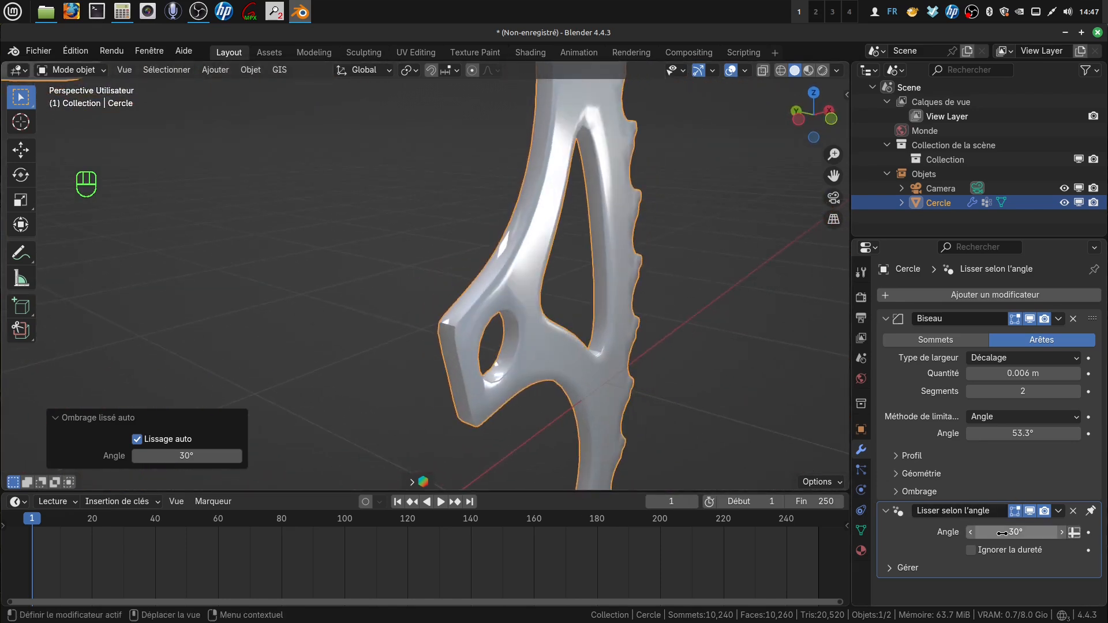
left_click_drag(1002, 532, 1021, 532)
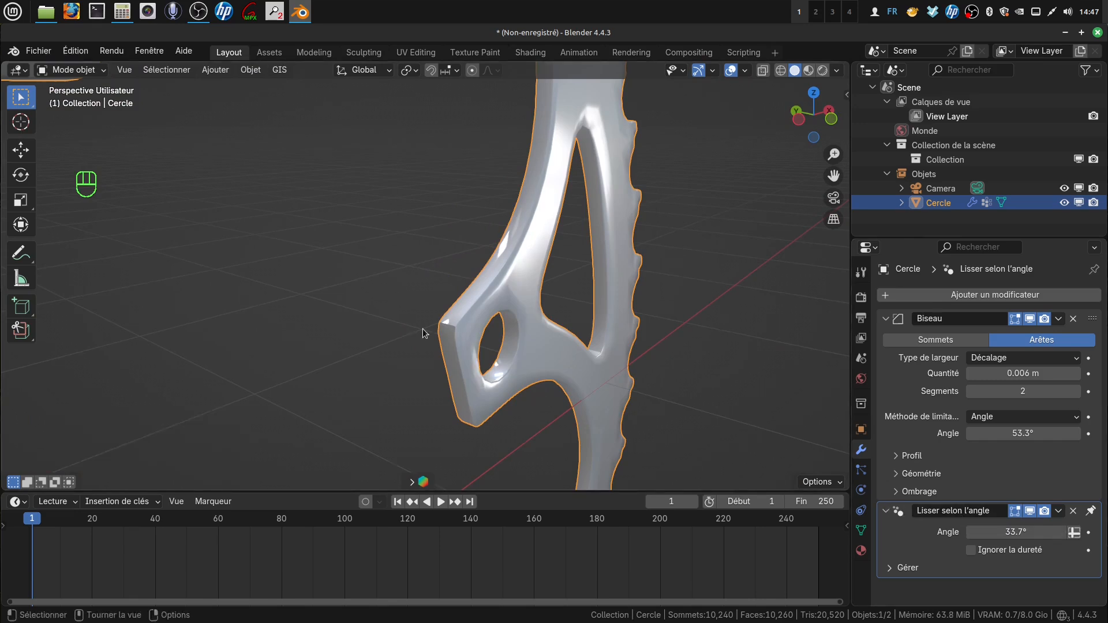
scroll(427, 328, "down", 5)
middle_click_drag(534, 316, 471, 324)
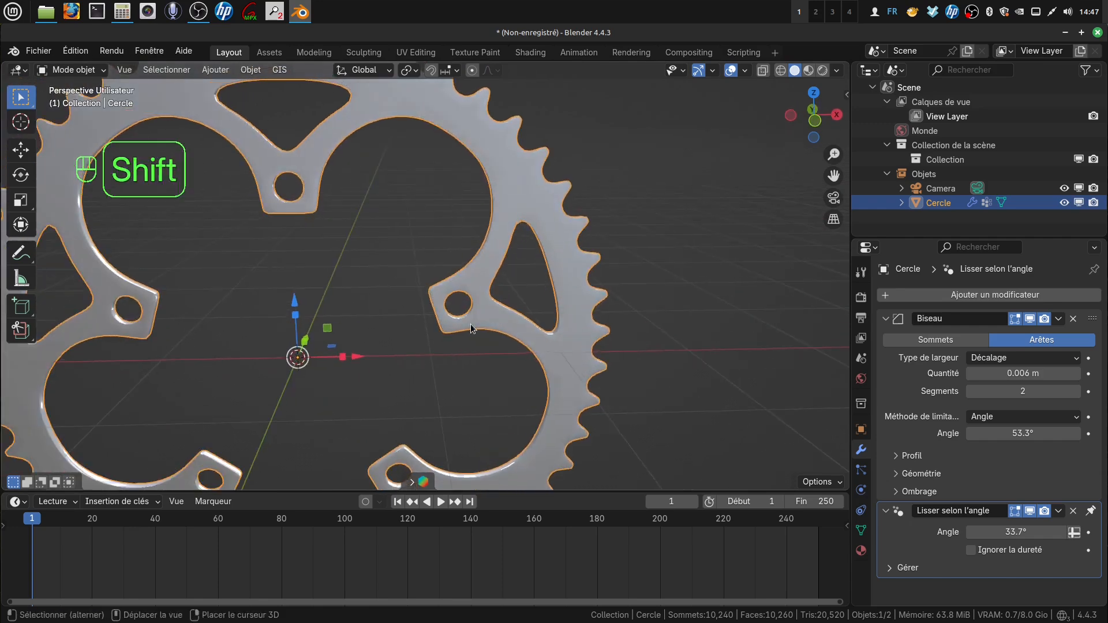
scroll(500, 327, "up", 7)
middle_click_drag(577, 376, 642, 311)
scroll(590, 434, "down", 10)
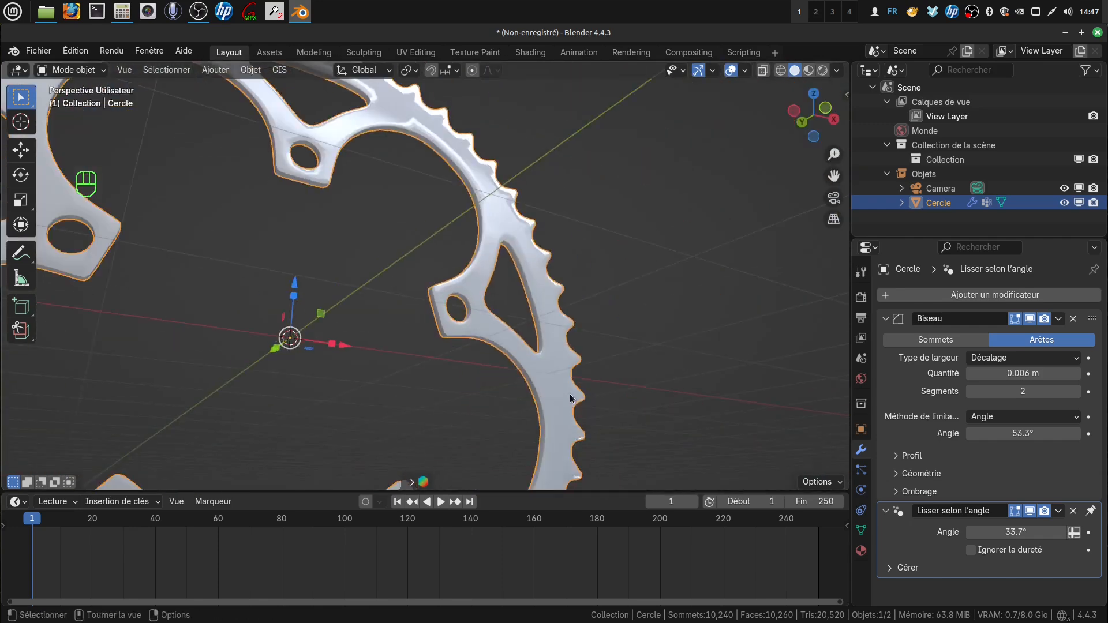
middle_click_drag(574, 395, 540, 404)
scroll(479, 402, "down", 1)
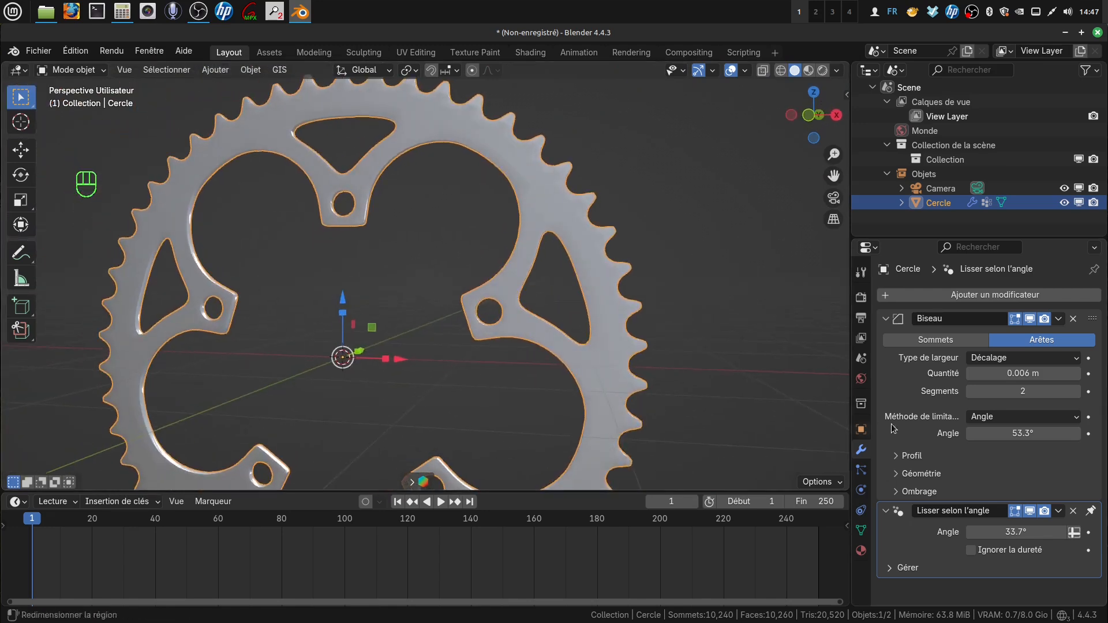
- Apply the Bevel modifier to the chainring's mesh, keeping the Smooth by Angle modifier
left_click(1060, 511)
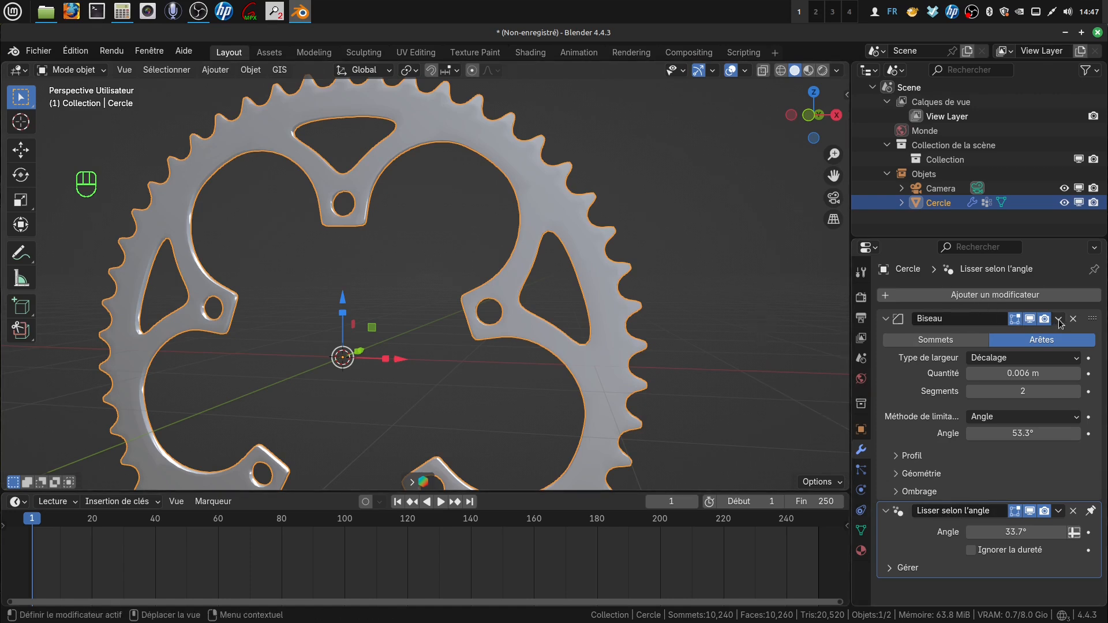
left_click(1059, 319)
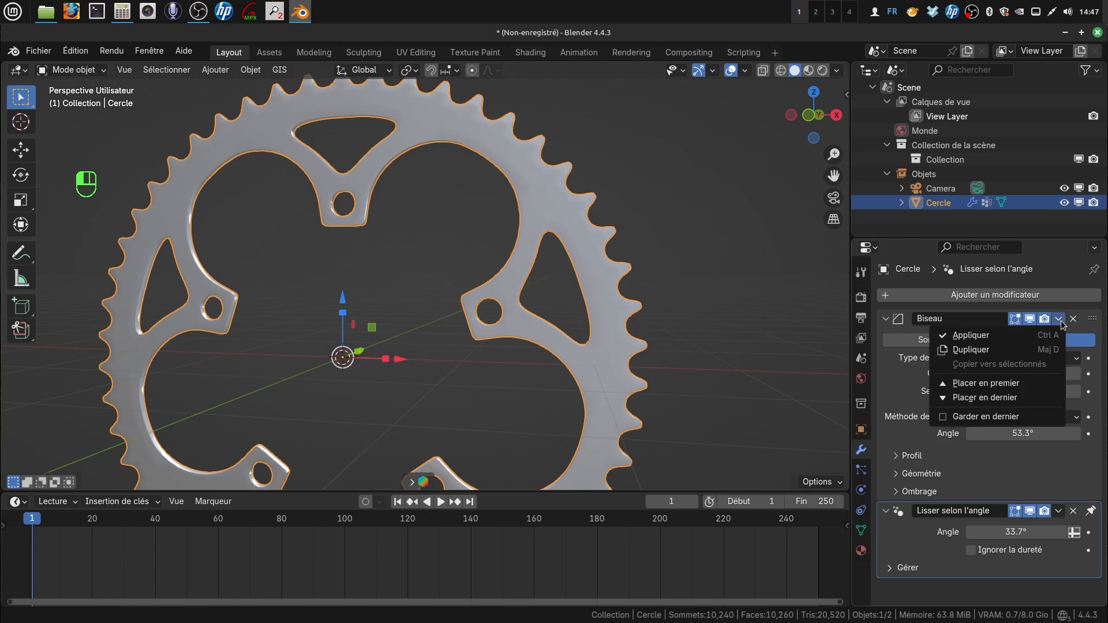
left_click(984, 337)
scroll(651, 318, "up", 3)
middle_click_drag(642, 329, 697, 315)
scroll(678, 322, "down", 4)
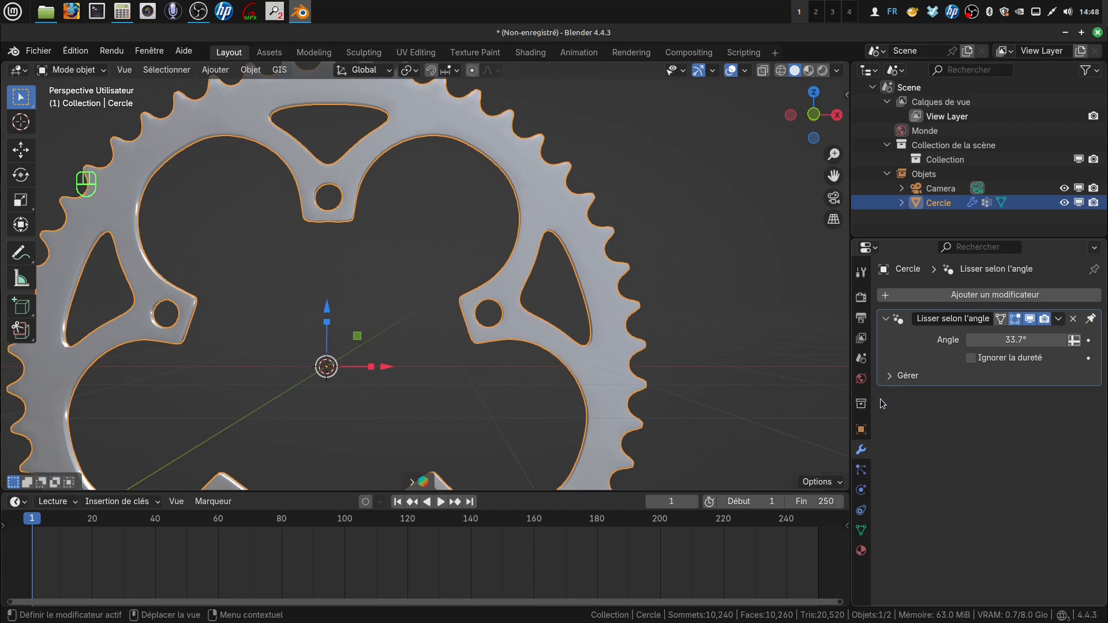
- Add a Weighted Normal modifier to the chainring and set its weight to 100
left_click(967, 292)
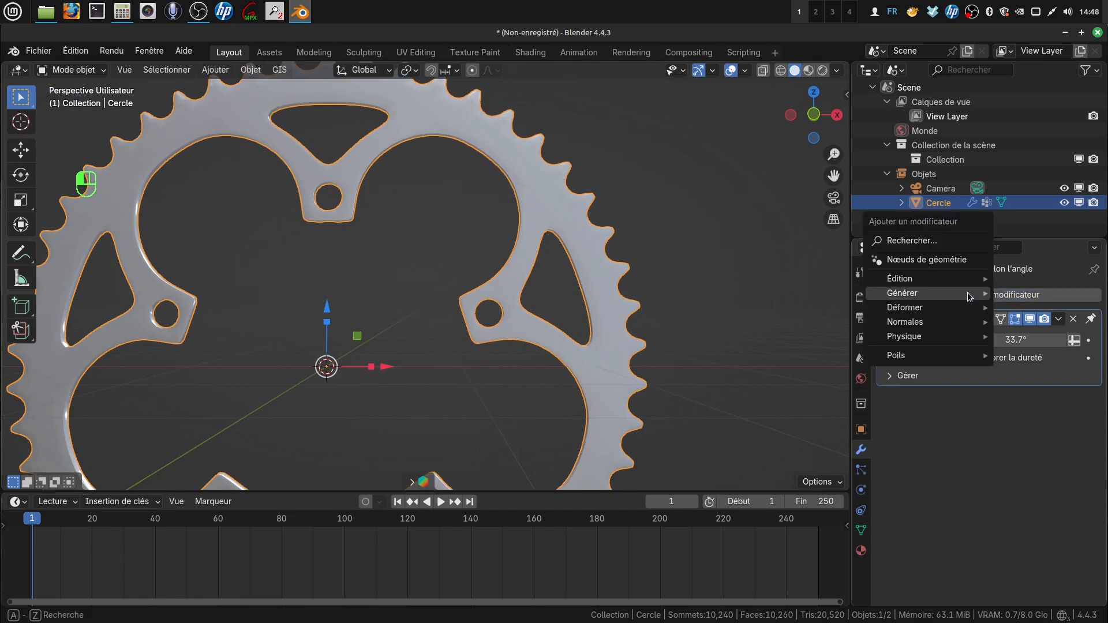
mouse_move(967, 292)
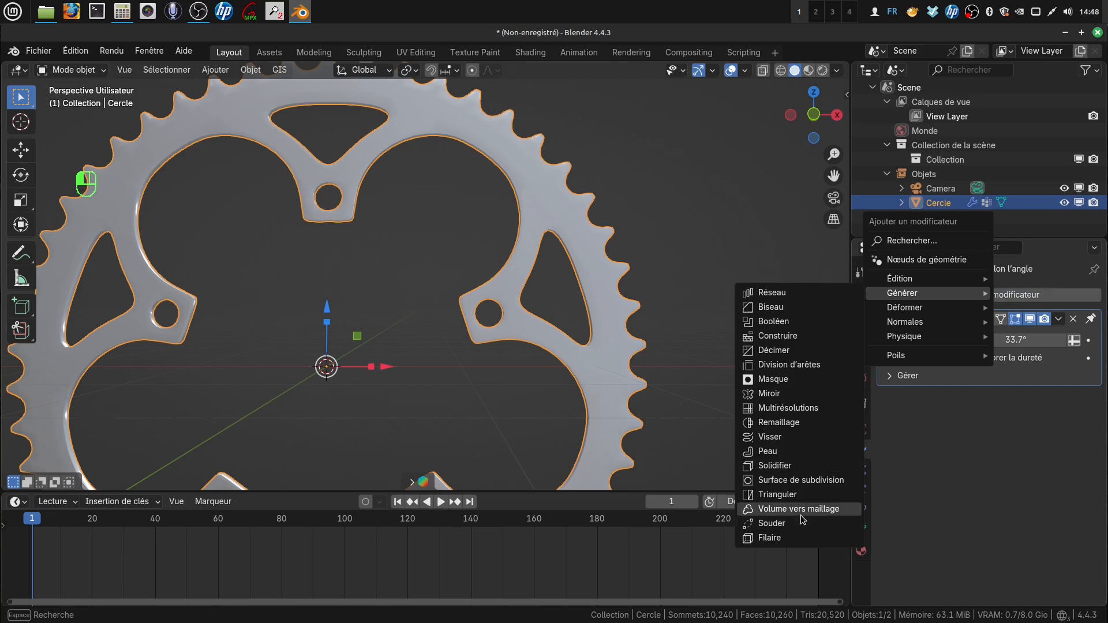
mouse_move(900, 322)
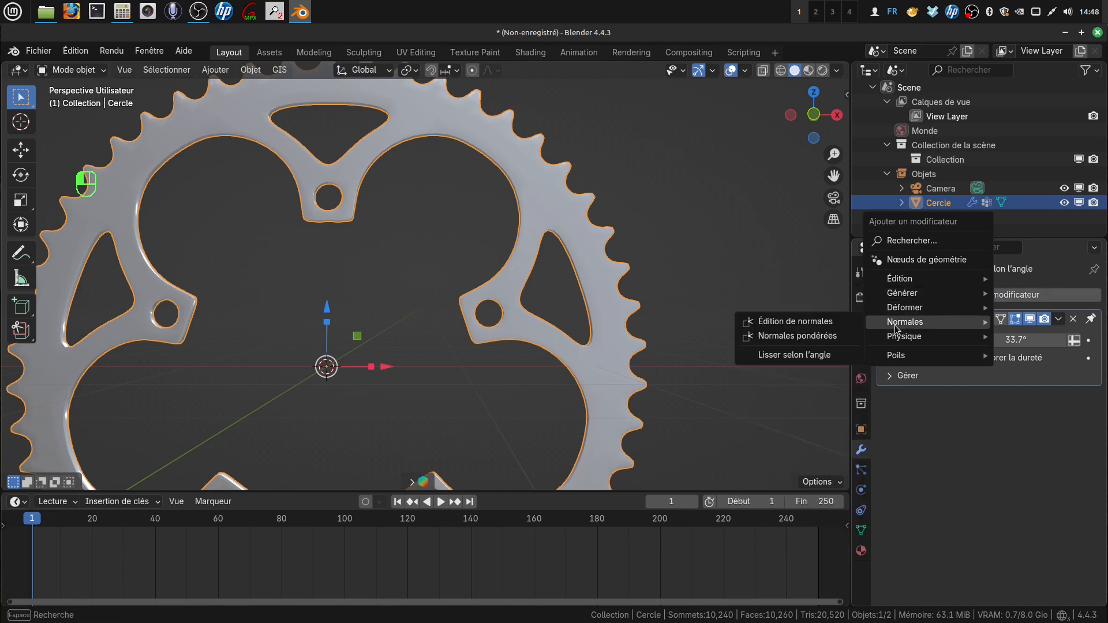
left_click(799, 341)
scroll(597, 338, "up", 4)
middle_click_drag(598, 334, 658, 301)
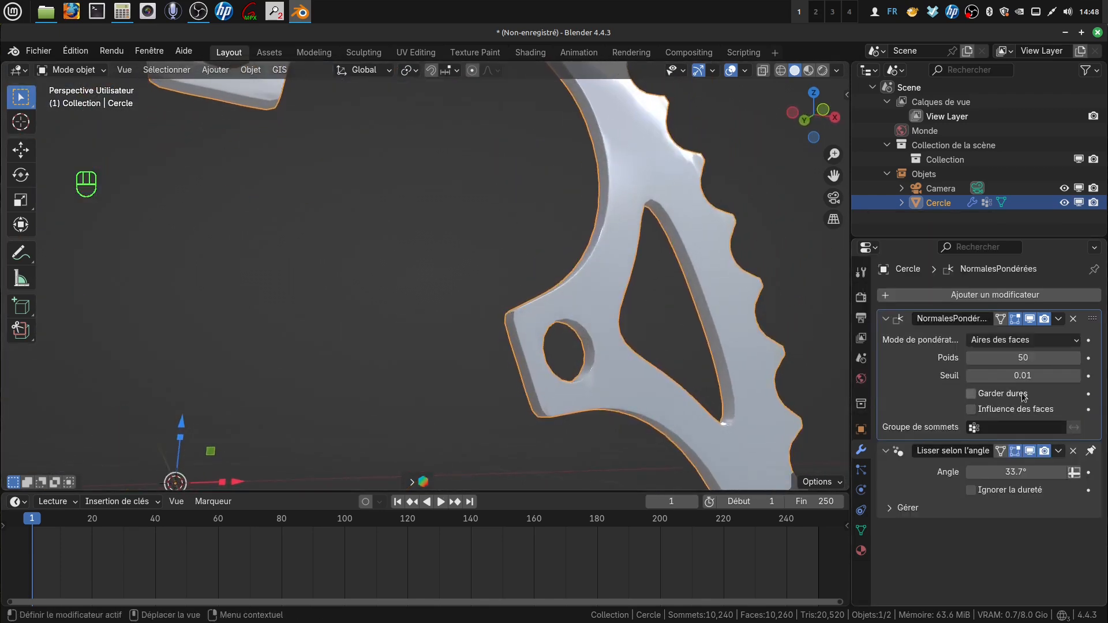
left_click_drag(1016, 357, 1038, 357)
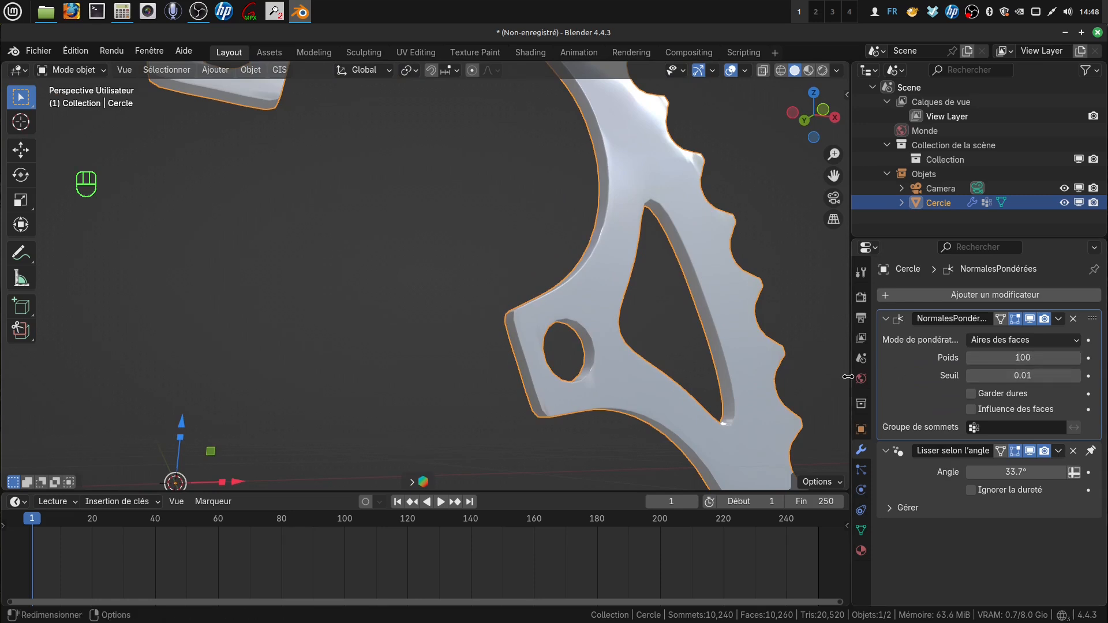
- Examine the chainring's shading around the mounting holes, triangular cutouts and teeth, both close up and as a whole
middle_click_drag(588, 353, 553, 397)
scroll(551, 364, "down", 5)
scroll(557, 372, "up", 6)
middle_click_drag(559, 353, 638, 376)
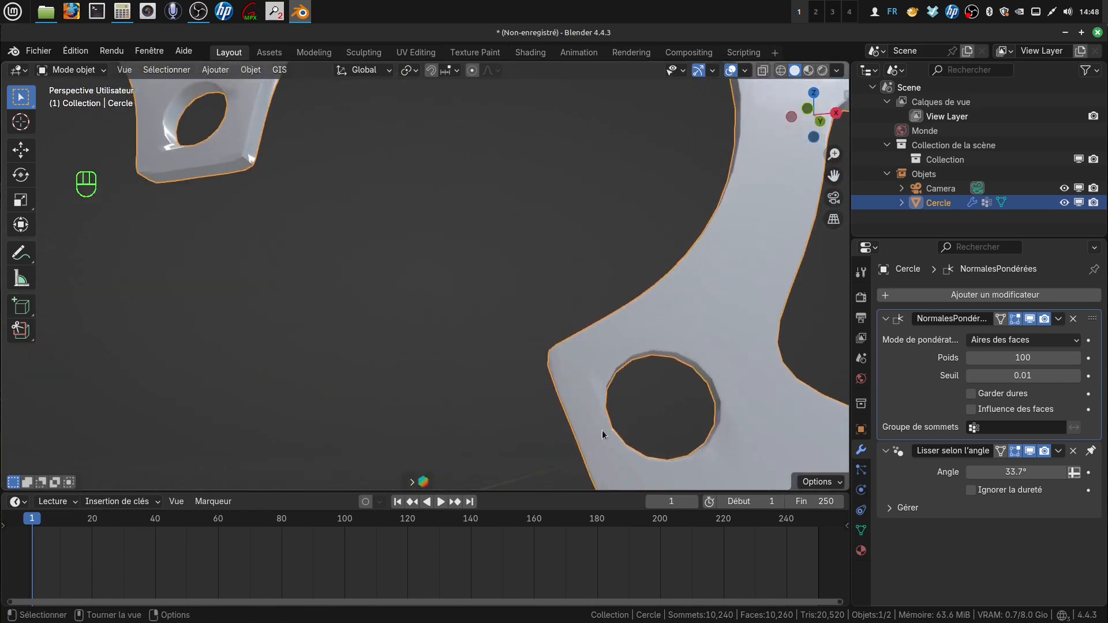
scroll(628, 396, "down", 6)
middle_click_drag(590, 375, 717, 377)
scroll(627, 377, "down", 1)
middle_click_drag(627, 378, 627, 365, "shift")
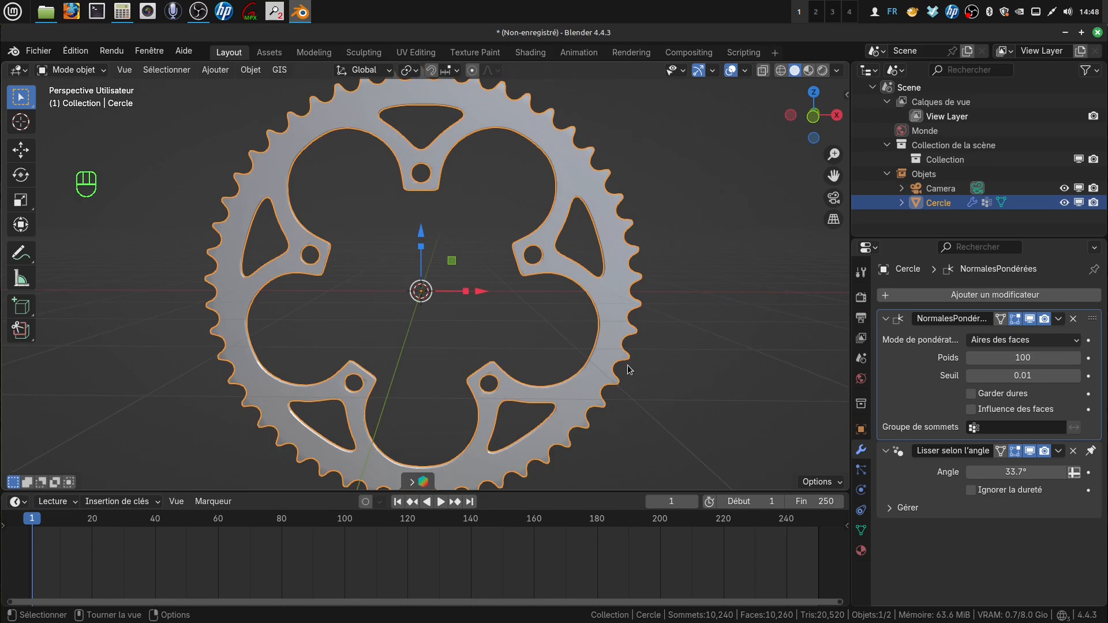
scroll(535, 311, "up", 4)
scroll(535, 310, "down", 3)
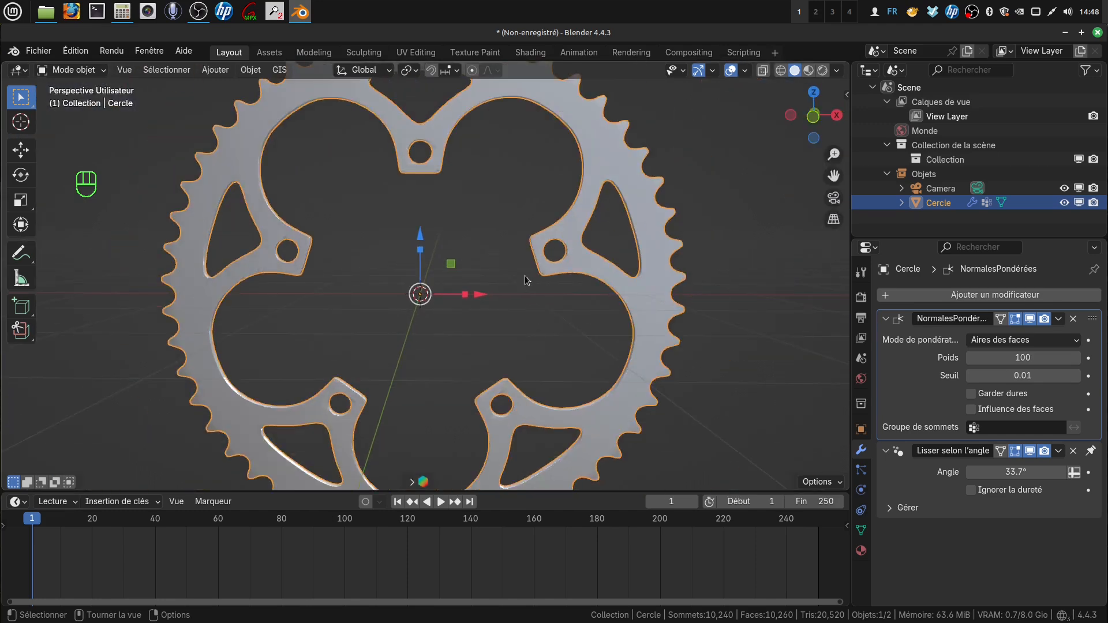
mouse_move(525, 276)
middle_mouse_down()
mouse_move(493, 276)
mouse_move(559, 278)
mouse_move(544, 266)
middle_mouse_up()
scroll(599, 324, "down", 4)
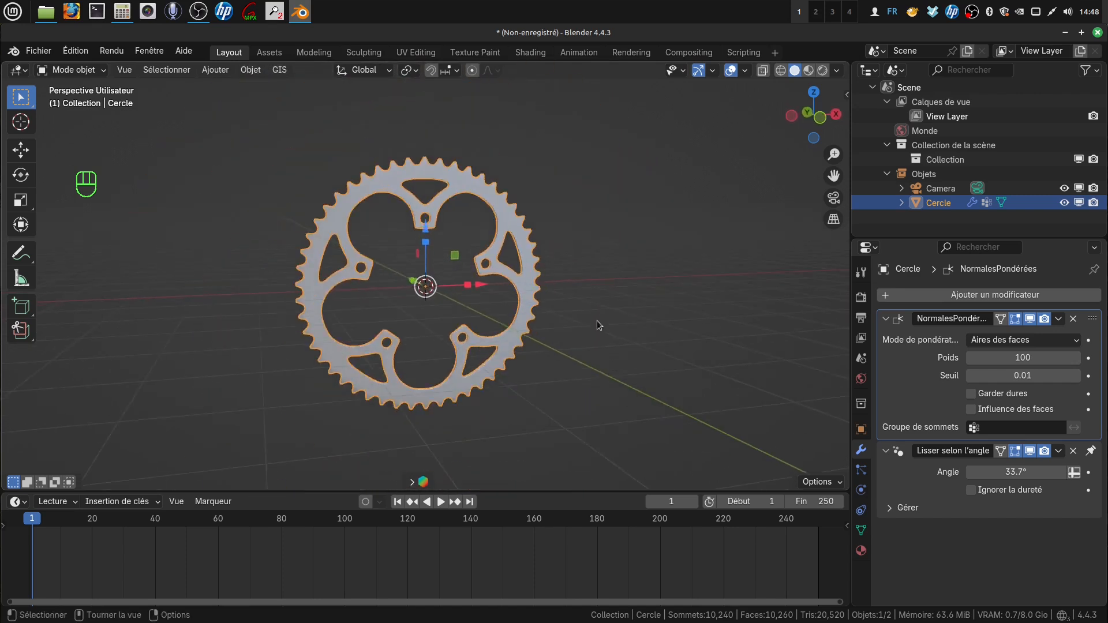
middle_click_drag(564, 312, 556, 346)
scroll(559, 366, "up", 2)
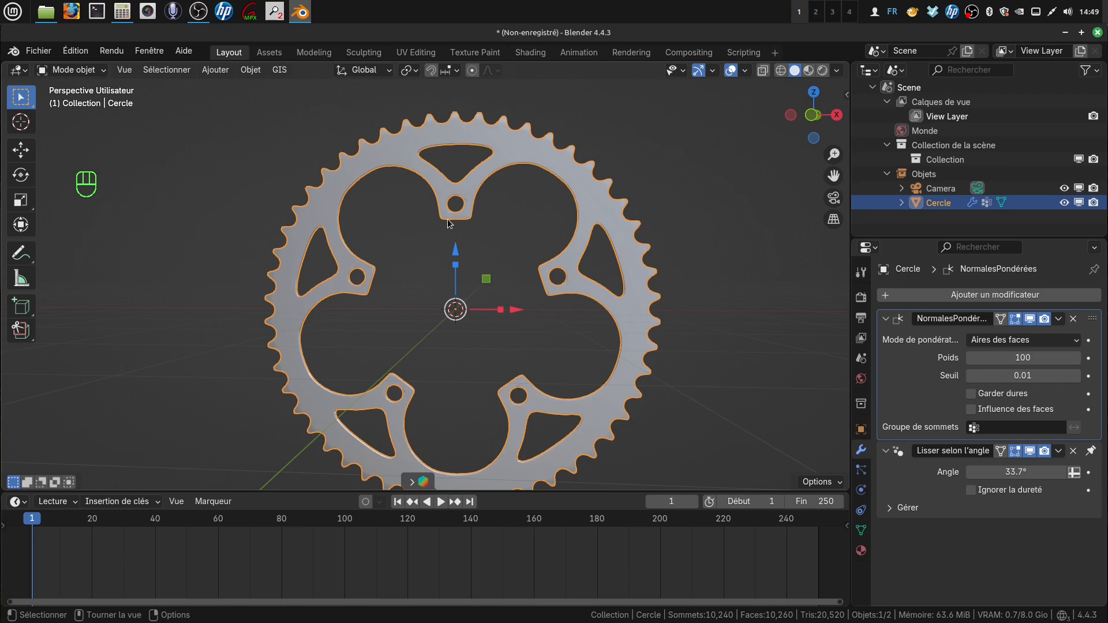
middle_click_drag(526, 241, 460, 154)
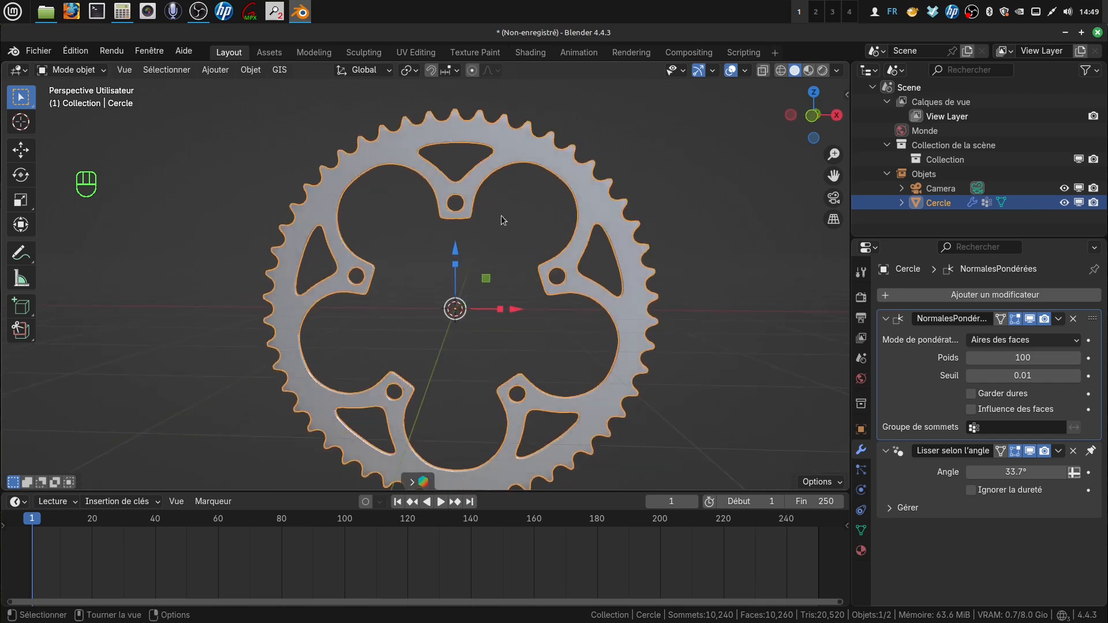
mouse_move(501, 219)
middle_mouse_down()
mouse_move(537, 225)
mouse_move(517, 214)
middle_mouse_up()
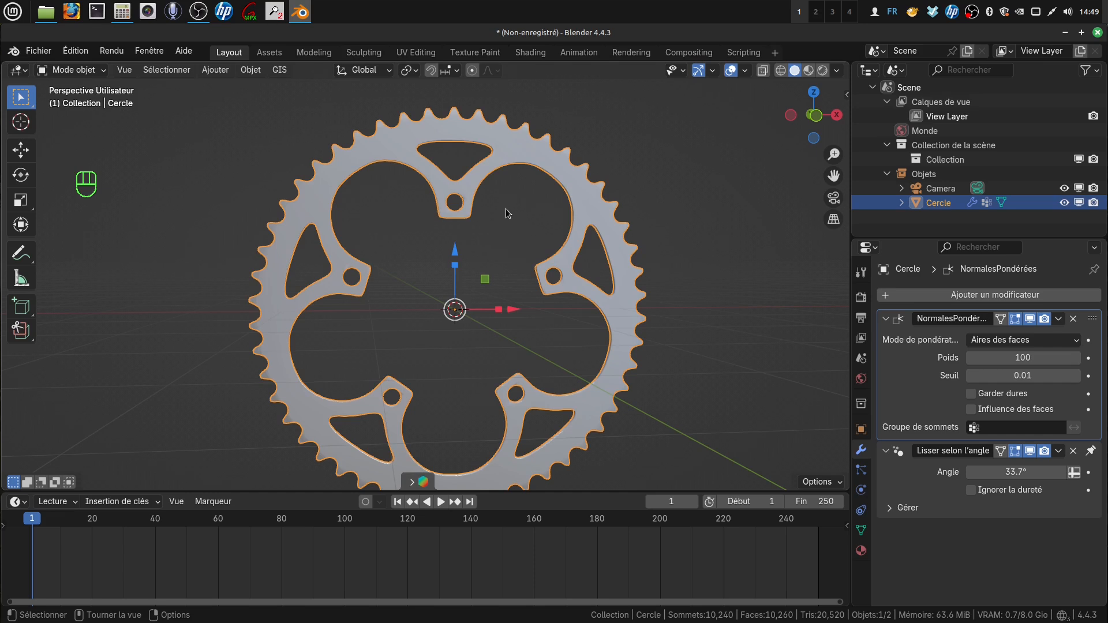
middle_click_drag(580, 223, 552, 225)
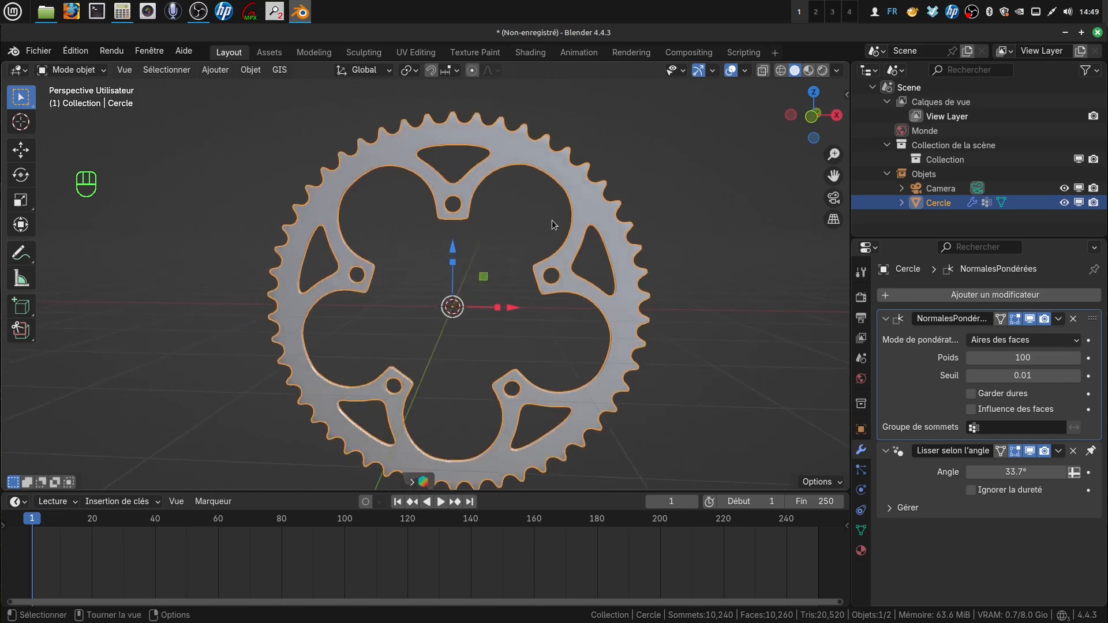
- Add a Subdivision Surface modifier to the chainring, place it above the Weighted Normal modifier and set its render level to 1
left_click(995, 296)
mouse_move(979, 298)
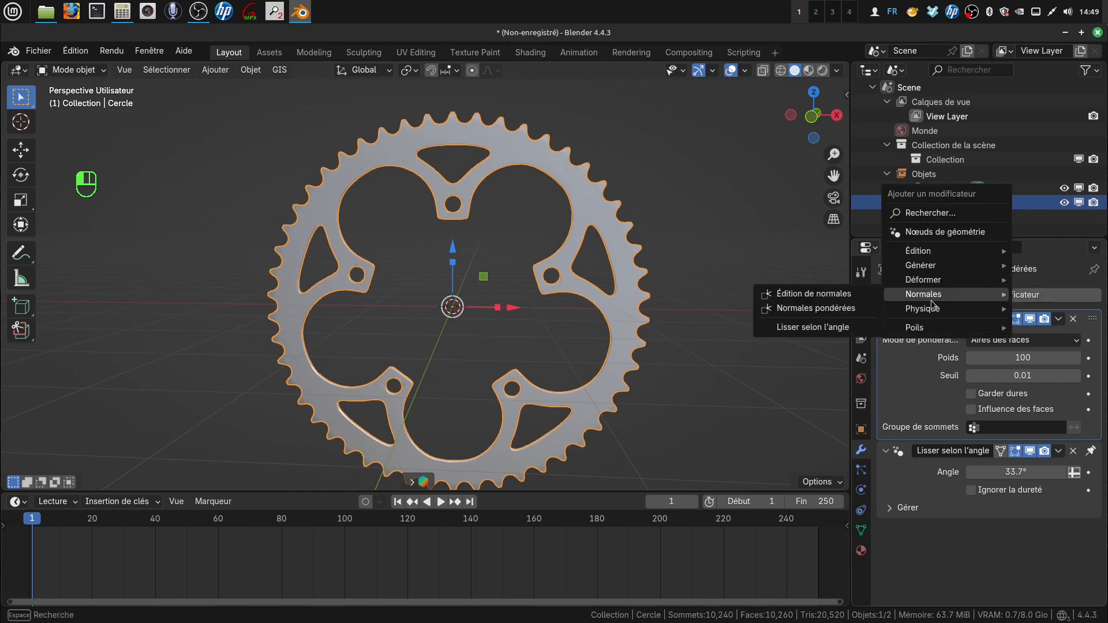
mouse_move(924, 266)
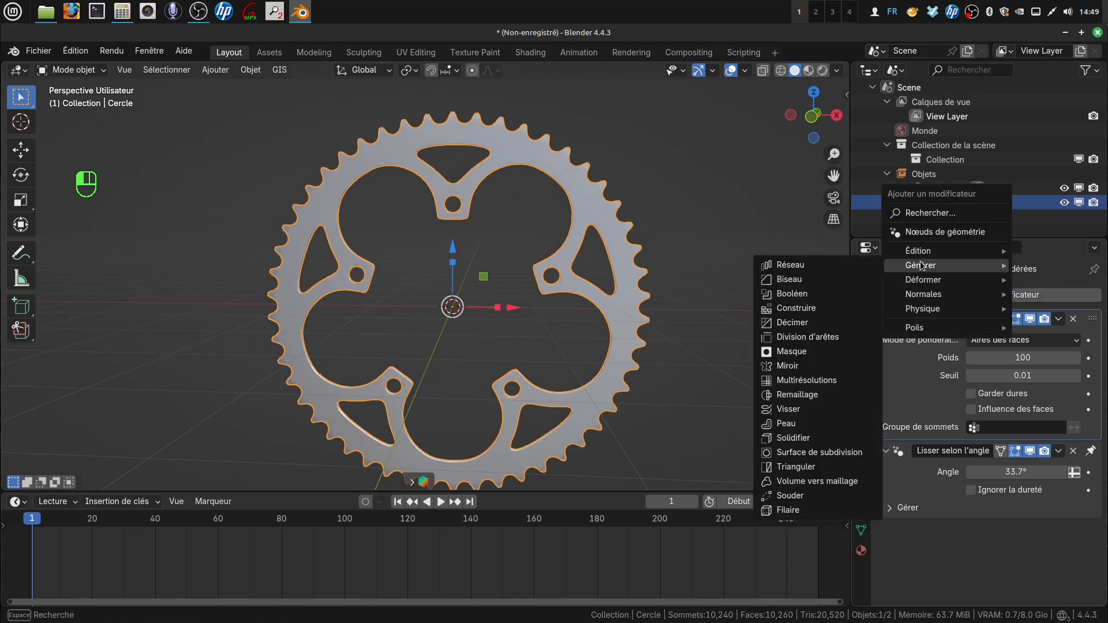
left_click(806, 454)
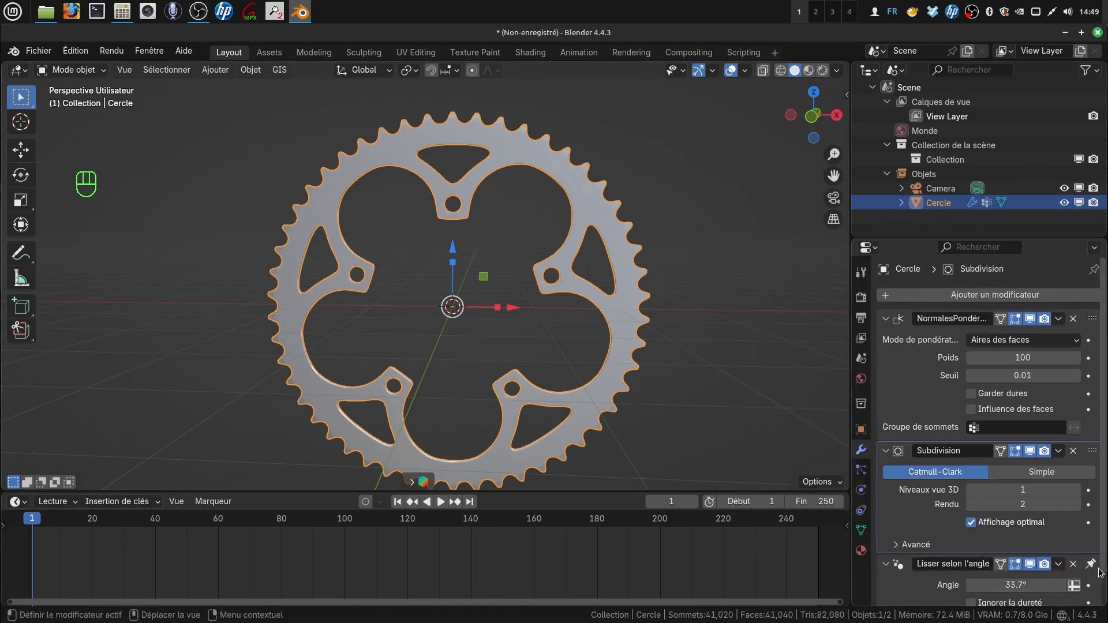
scroll(1087, 578, "down", 1)
scroll(1091, 525, "up", 1)
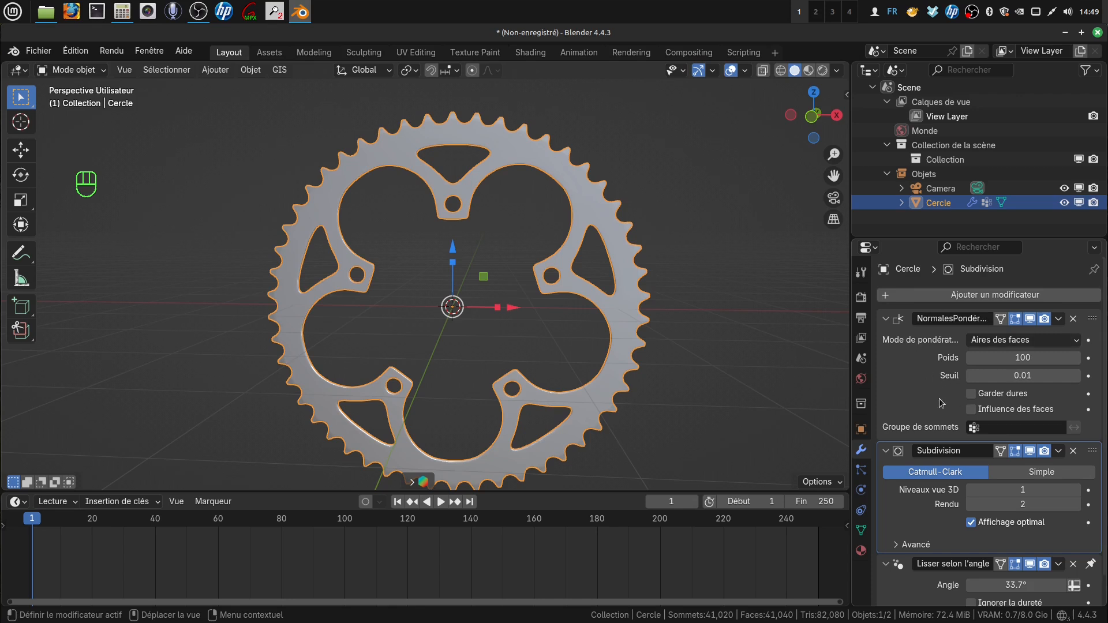
scroll(940, 400, "down", 1)
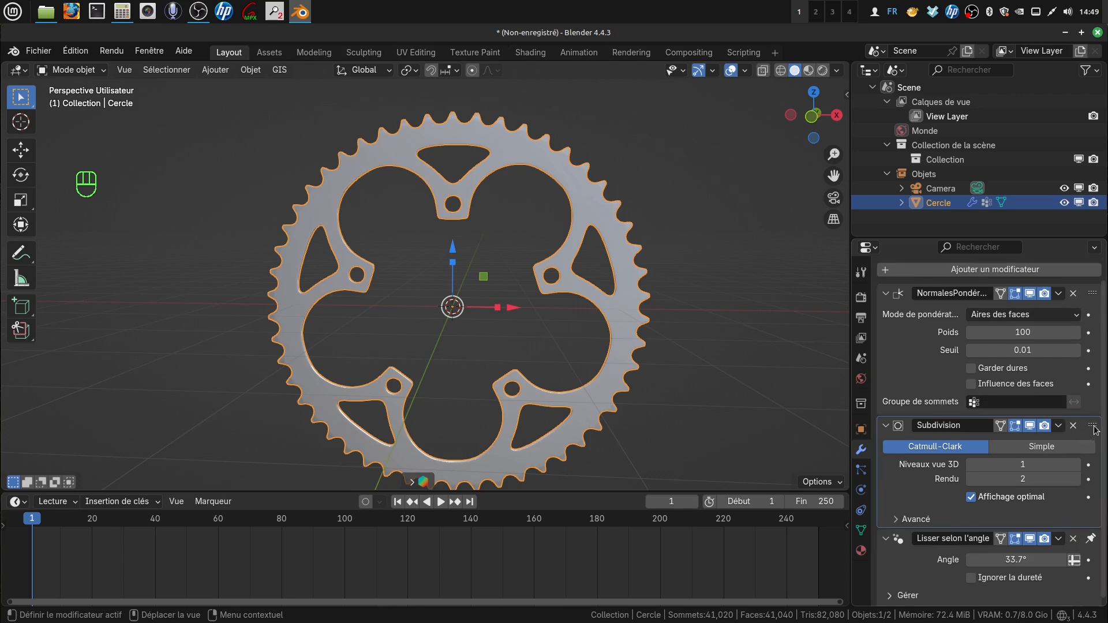
left_click_drag(1092, 426, 1063, 297)
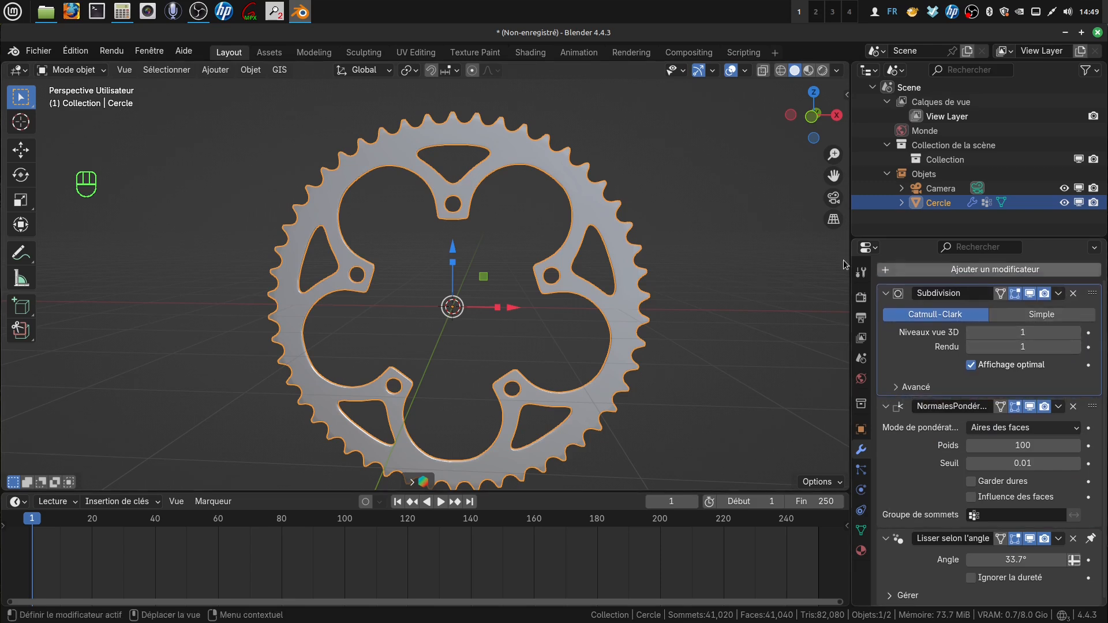
- Examine the subdivided chainring's surface close up around a mounting hole and as a whole
scroll(614, 293, "up", 3)
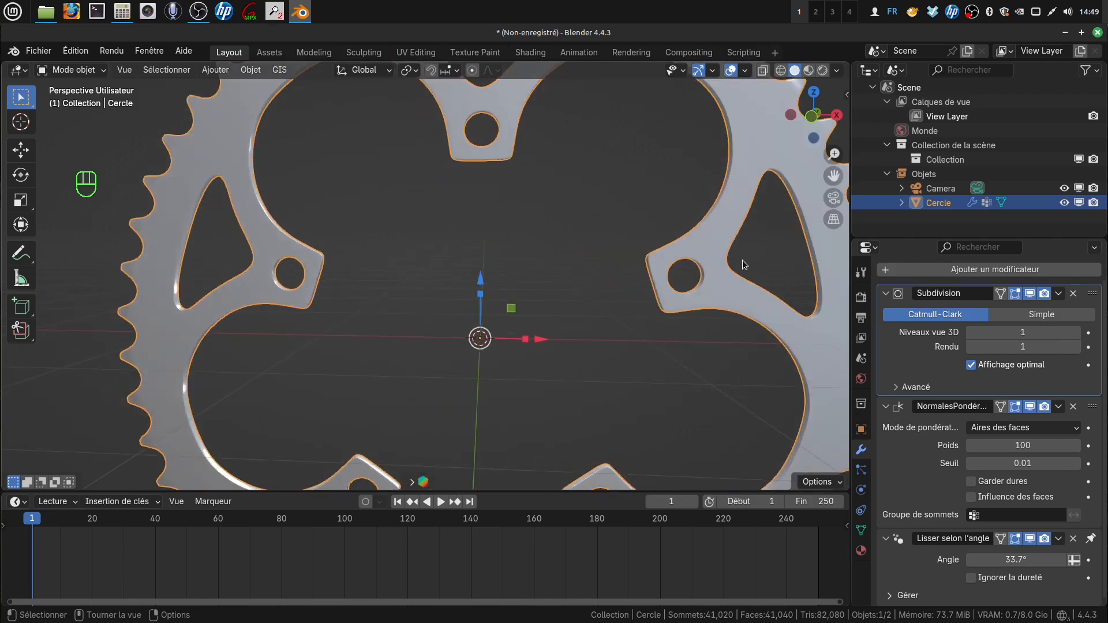
middle_click_drag(742, 260, 534, 254, "shift")
scroll(534, 251, "up", 2)
scroll(540, 255, "up", 4)
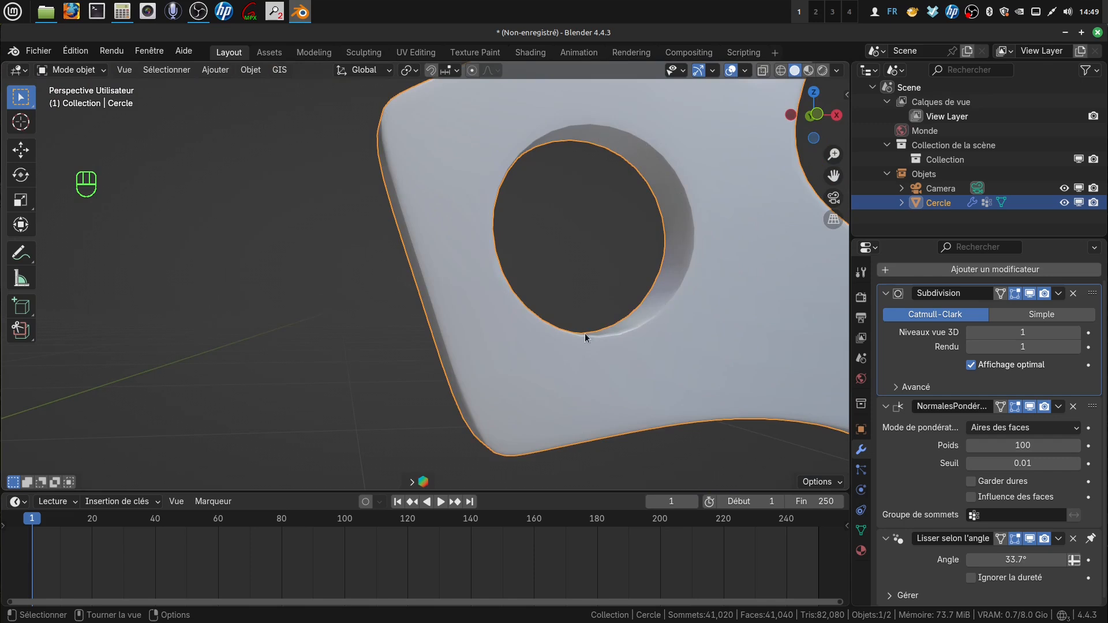
scroll(584, 334, "down", 12)
middle_click_drag(535, 289, 572, 279, "shift")
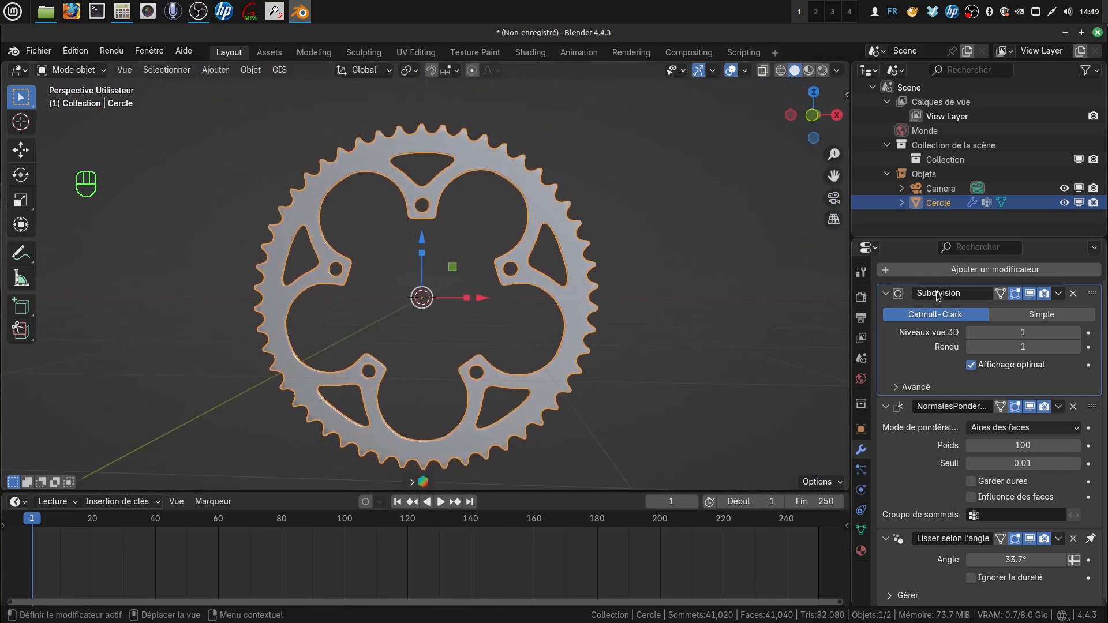
- Hide the subdivision in the viewport and examine the chainring's base mesh in Edit Mode, returning to Object Mode with the subdivision shown again
left_click(1029, 293)
scroll(600, 321, "up", 2)
key("Tab")
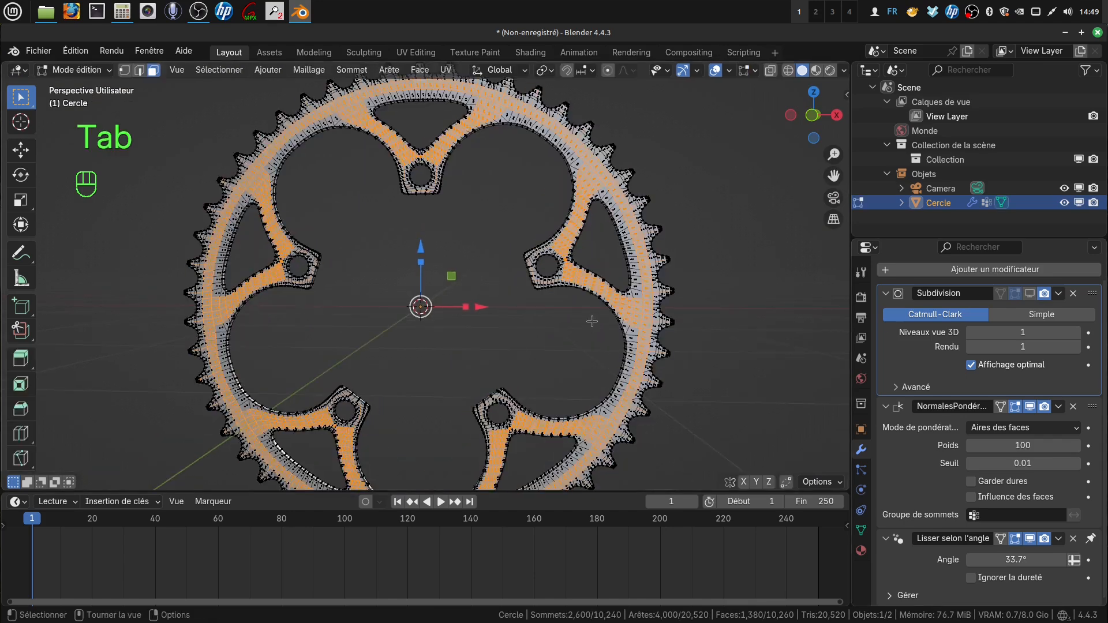
key("a")
key("a")
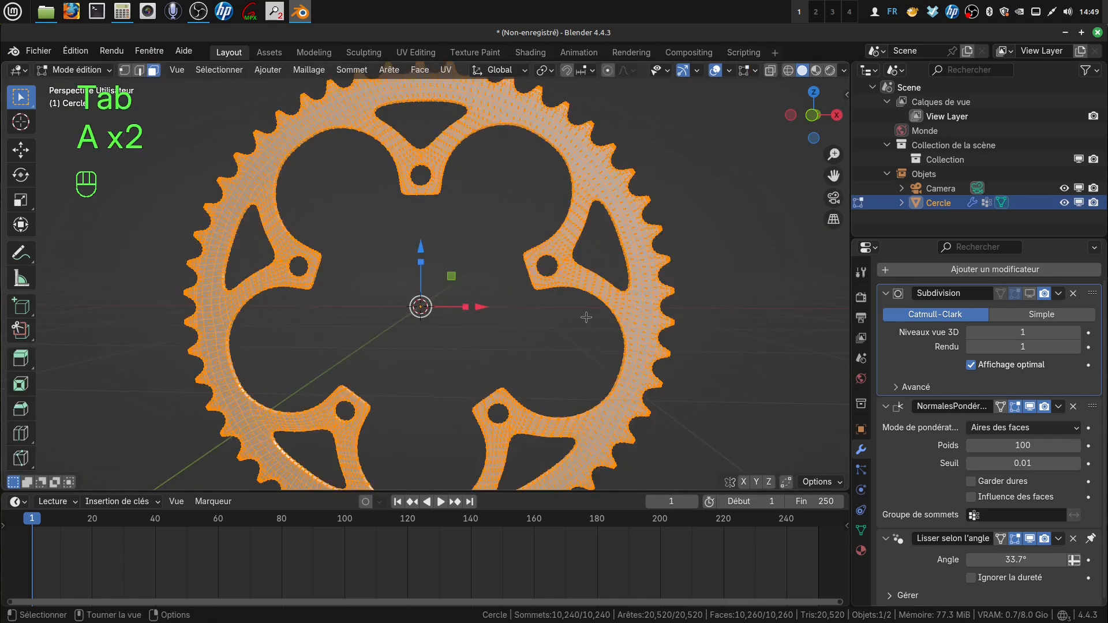
scroll(585, 318, "up", 3)
scroll(589, 318, "down", 1)
key("a")
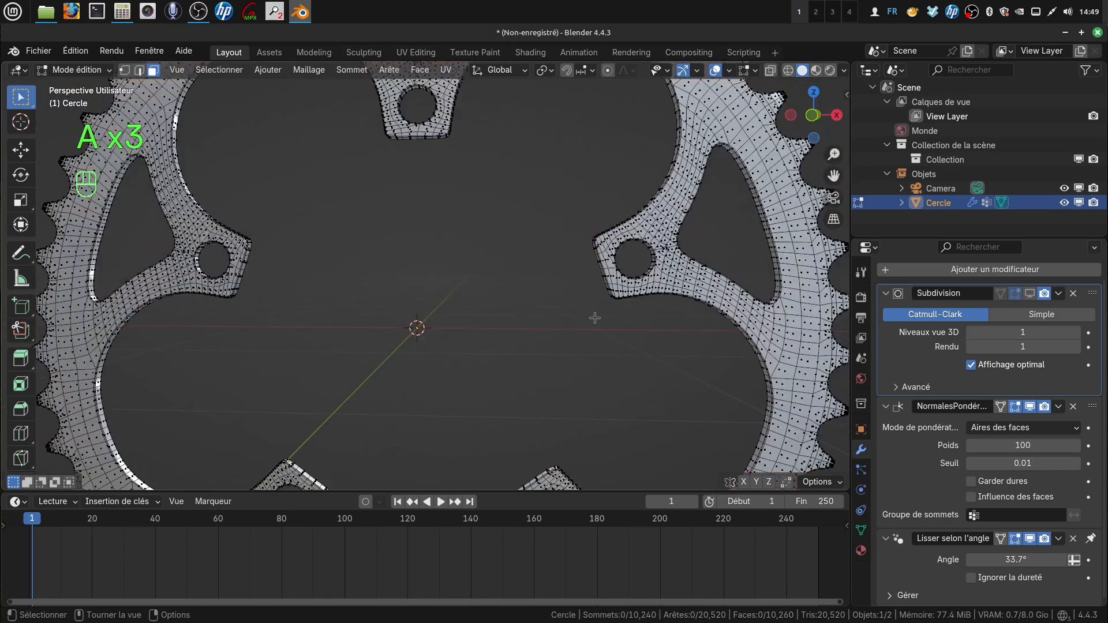
scroll(599, 318, "down", 5)
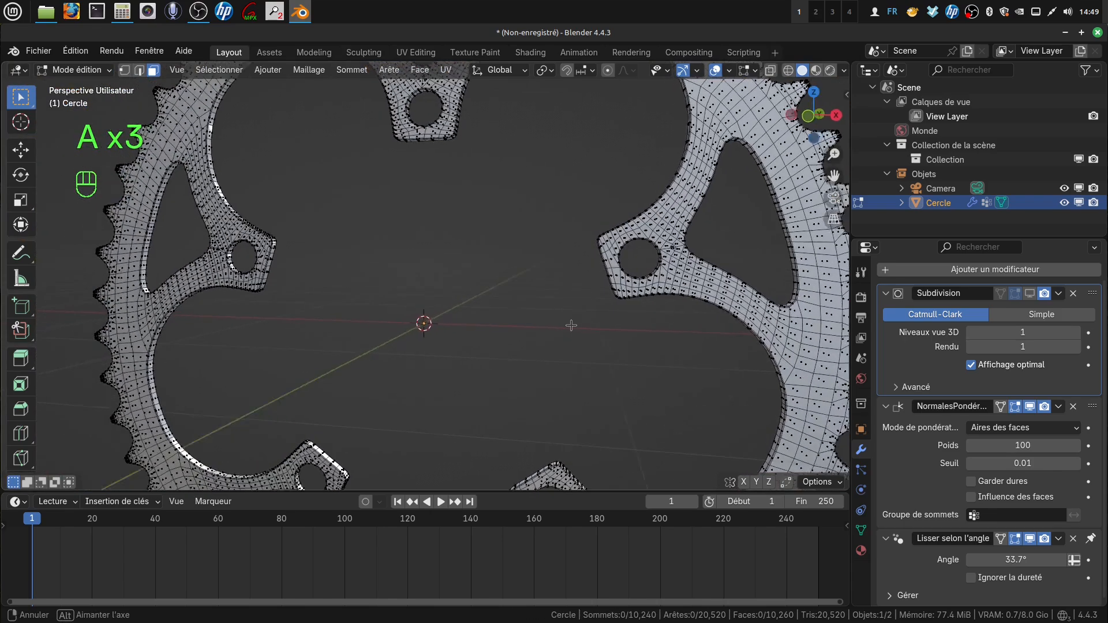
scroll(605, 325, "down", 1)
middle_click_drag(605, 325, 598, 328)
scroll(598, 327, "up", 2)
key("Tab")
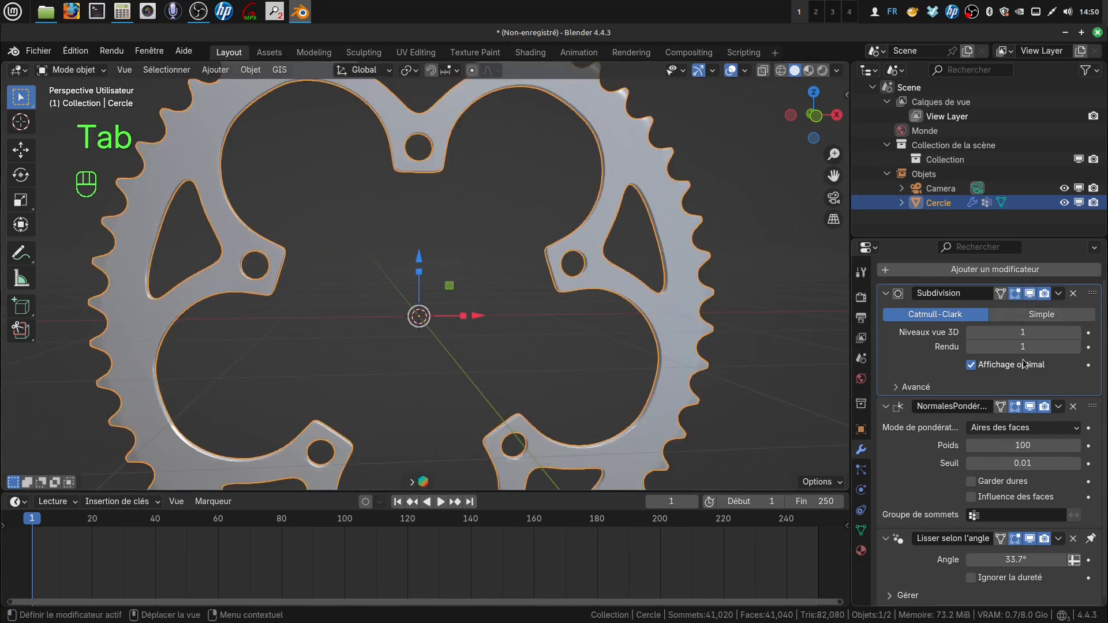
- Set the Subdivision modifier's viewport and render levels to 2 and apply it to the chainring
left_click(1075, 332)
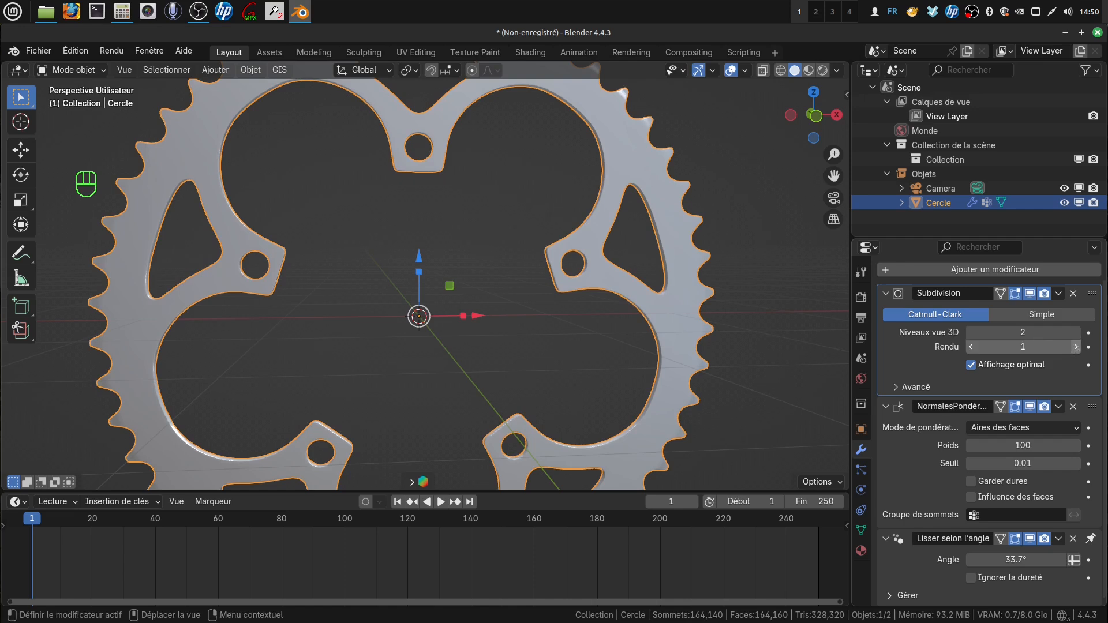
left_click(1075, 347)
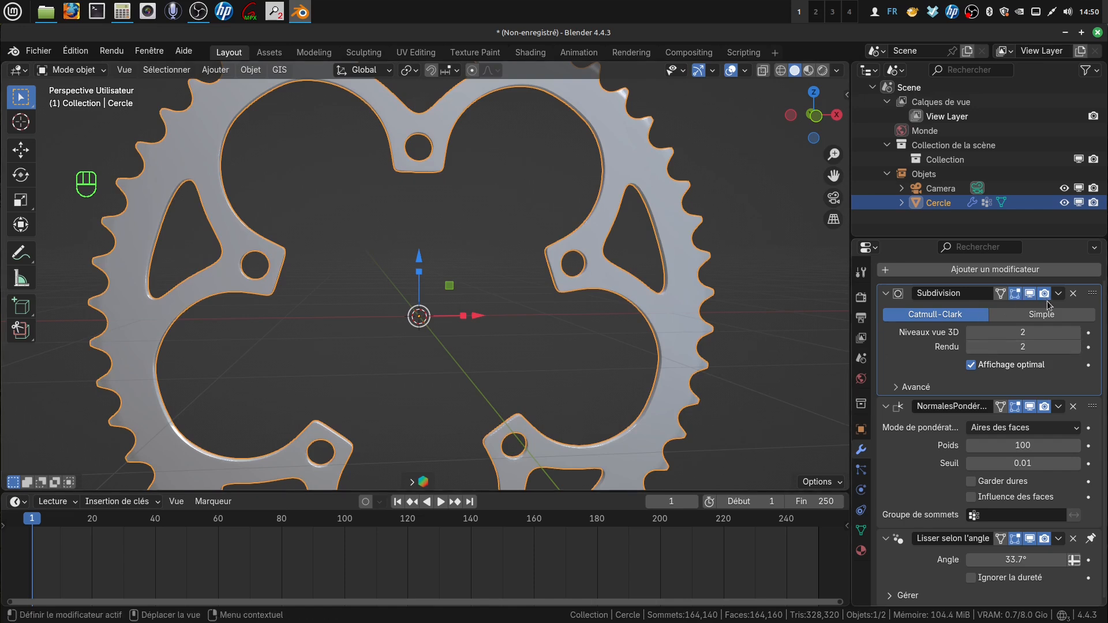
left_click(1059, 293)
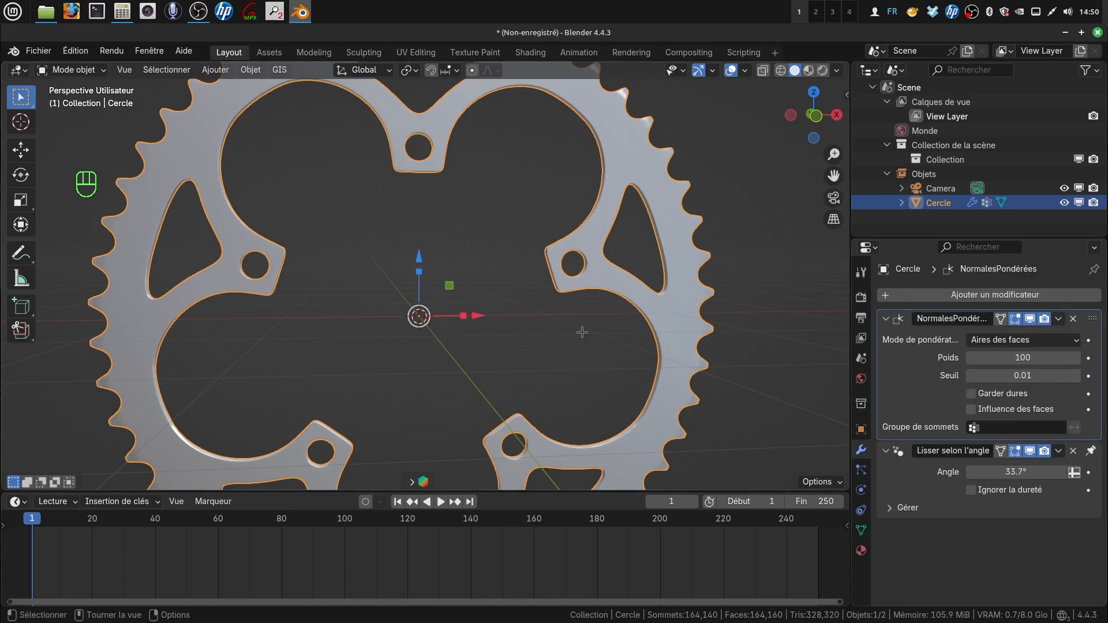
- Inspect the density of the applied subdivision mesh around the mounting hole and teeth in Edit Mode, returning to Object Mode
key("Tab")
scroll(583, 332, "up", 4)
middle_click_drag(593, 331, 199, 283, "shift")
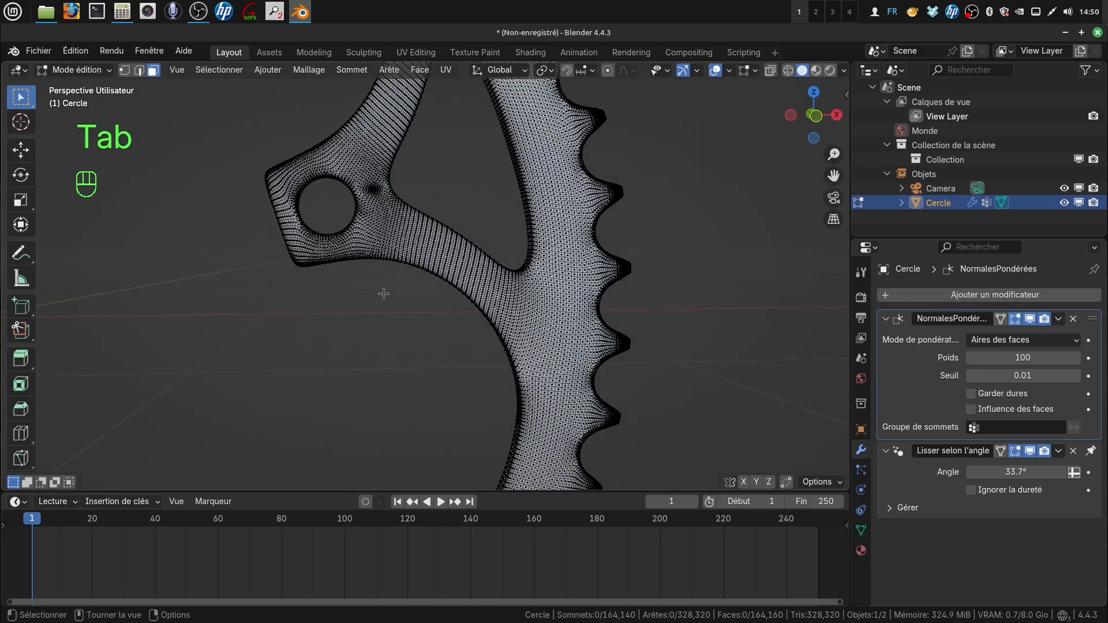
scroll(393, 285, "up", 5)
middle_click_drag(401, 262, 645, 386, "shift")
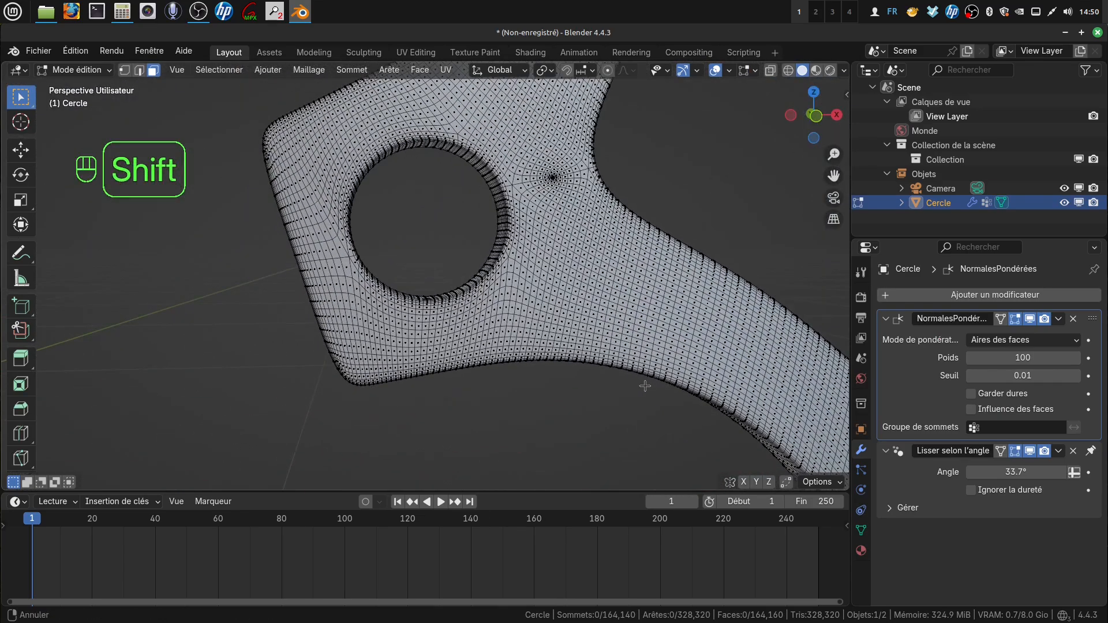
scroll(645, 386, "down", 8)
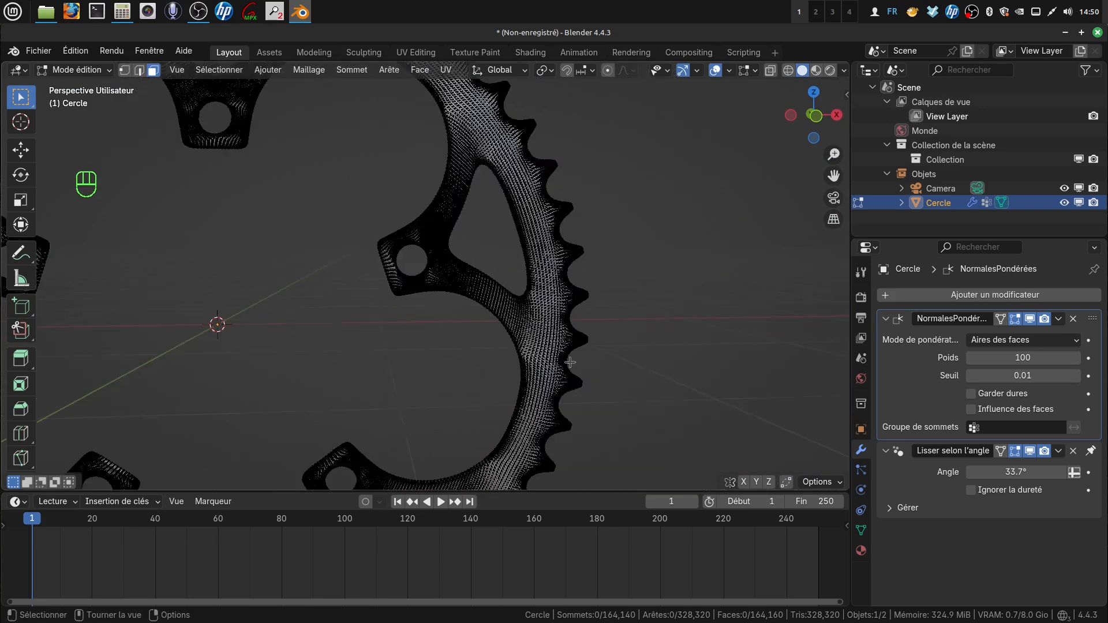
middle_click_drag(530, 378, 600, 360, "shift")
key("Tab")
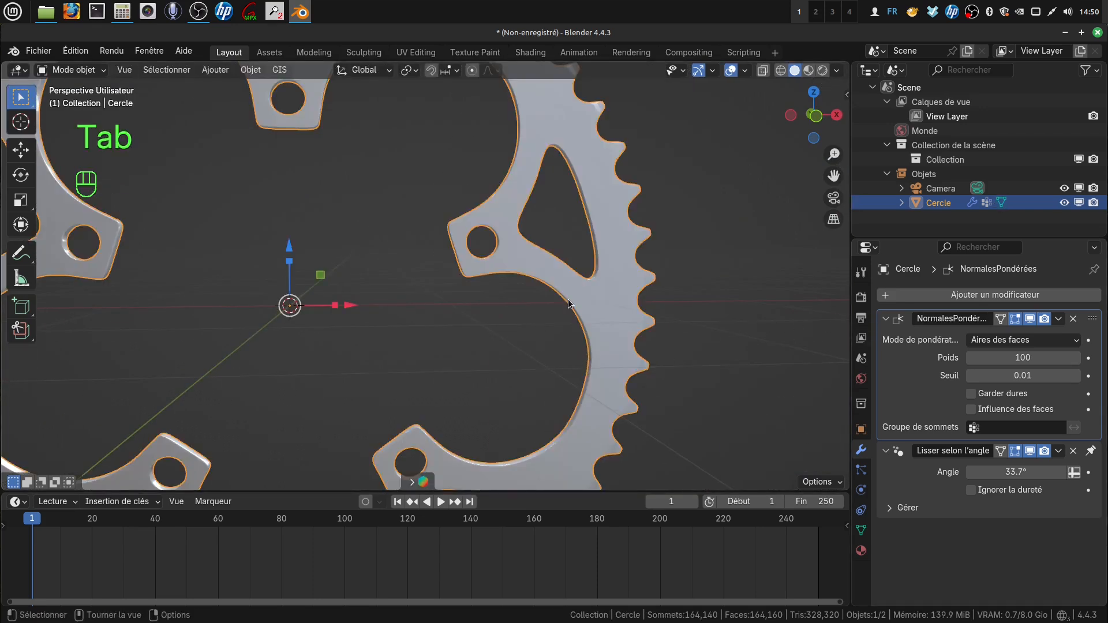
- Undo applying the subdivision and remove the Subdivision modifier from the chainring
key("ctrl")
key("ctrl+z")
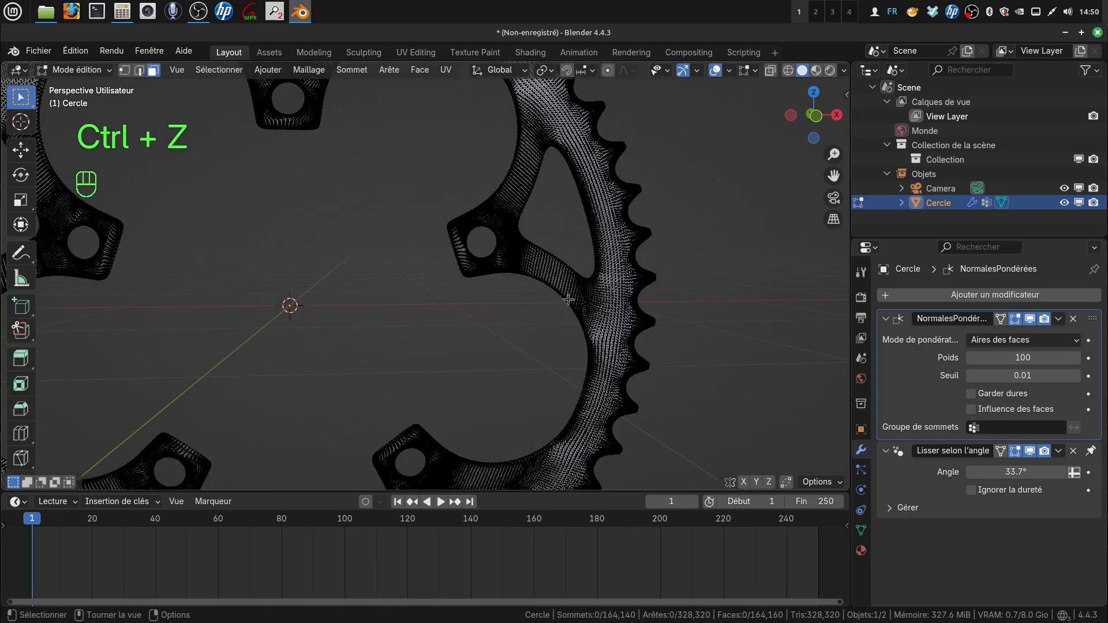
key("ctrl+z")
key("ctrl+z")
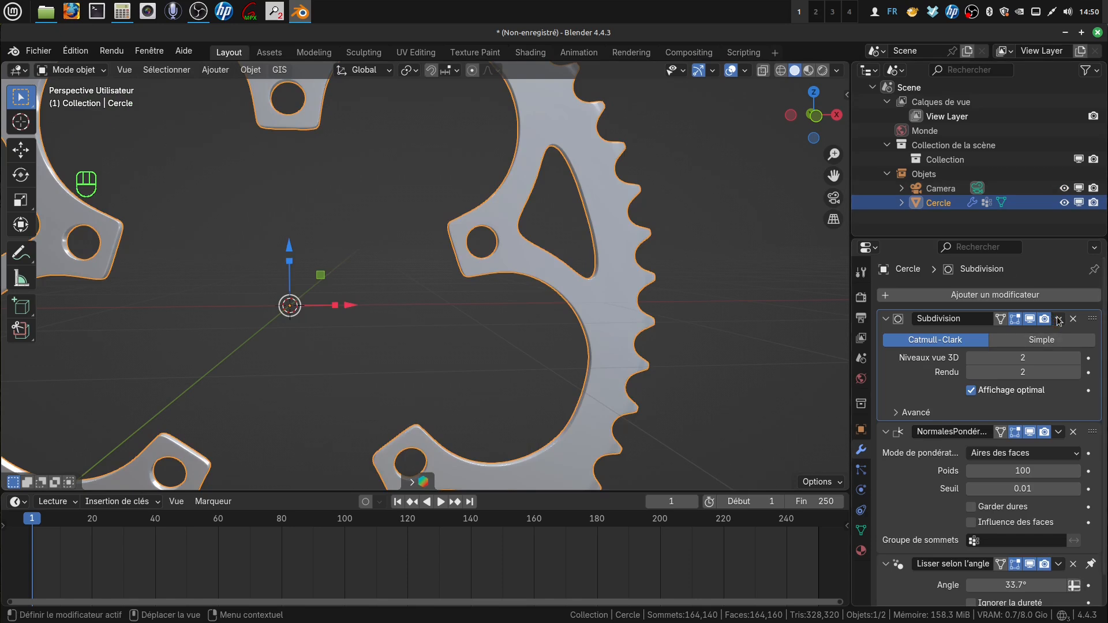
left_click(1073, 319)
- Look over the whole chainring from several angles with only the Weighted Normal and Smooth by Angle modifiers
scroll(575, 331, "down", 4)
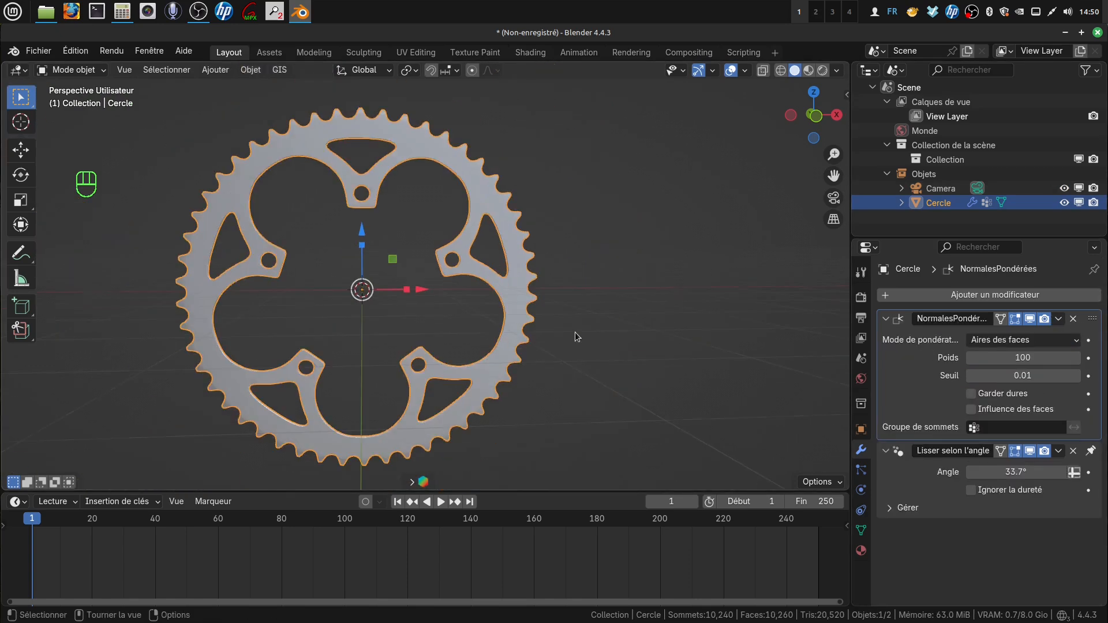
middle_click_drag(574, 331, 571, 305)
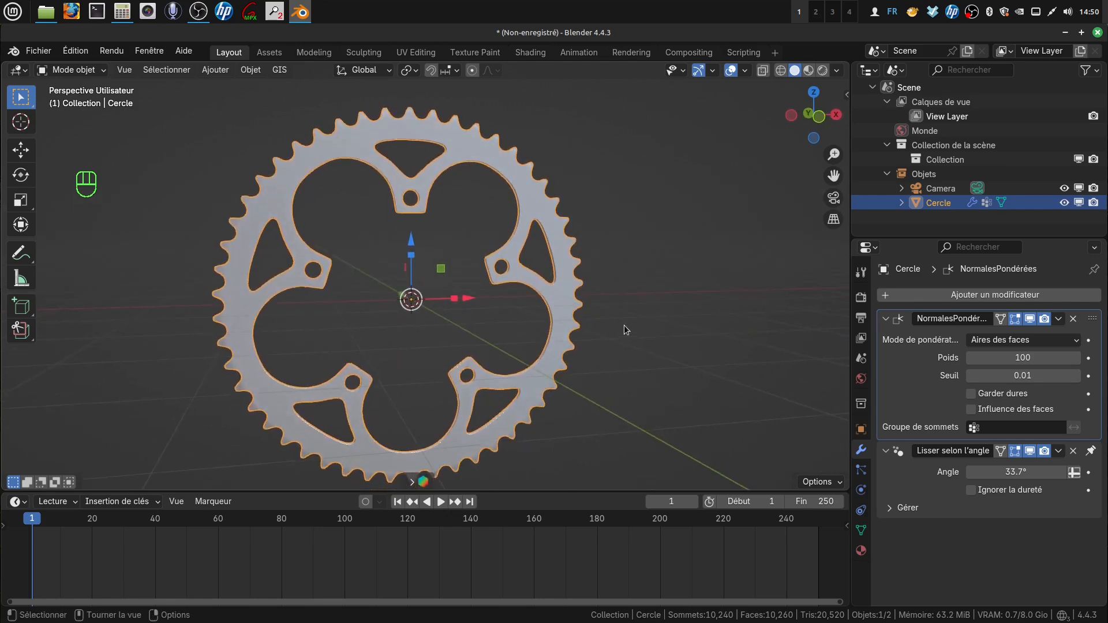
mouse_move(625, 330)
middle_mouse_down()
mouse_move(597, 306)
mouse_move(598, 330)
mouse_move(624, 339)
mouse_move(608, 337)
mouse_move(612, 346)
middle_mouse_up()
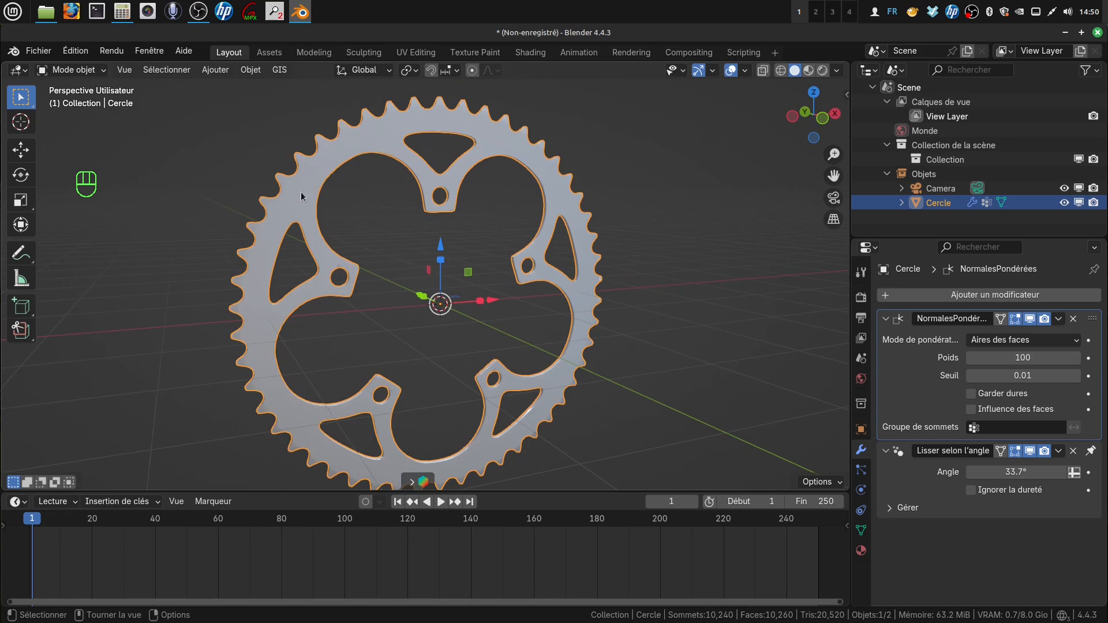
middle_click_drag(519, 311, 542, 276)
scroll(537, 293, "up", 3)
scroll(535, 292, "down", 3)
scroll(541, 274, "down", 1)
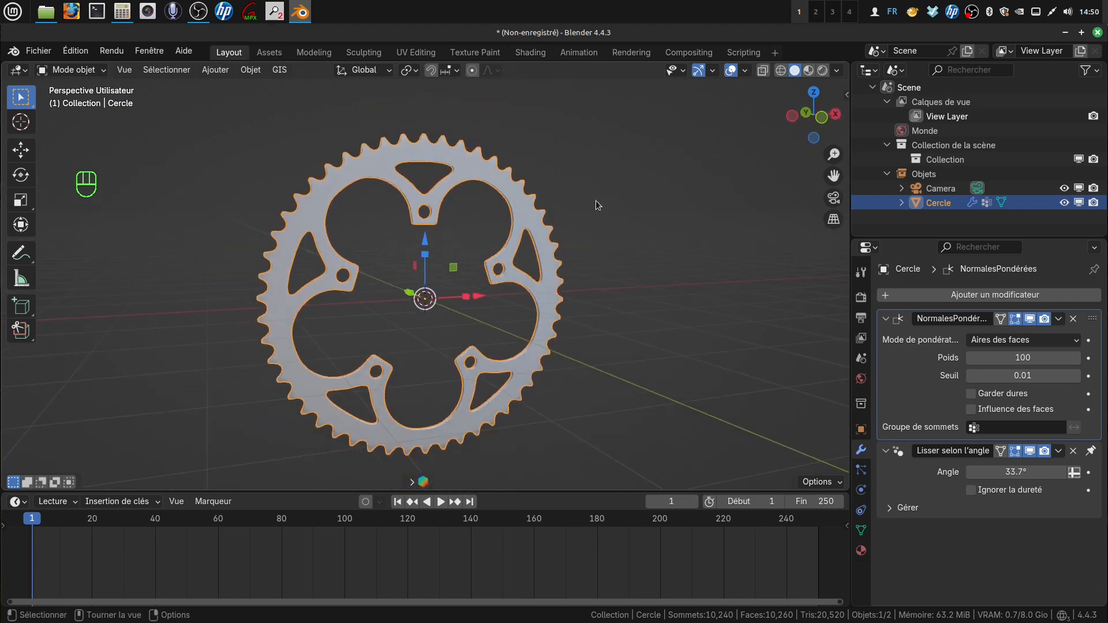